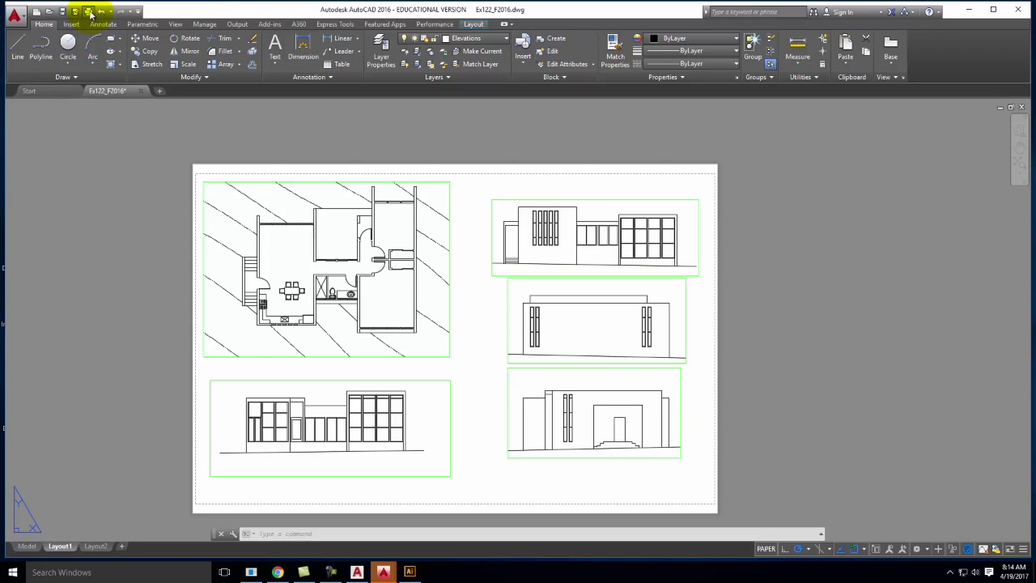
Plot Layout1 with DWG To PDF and rename the output Ex123_S2017-Layout1.pdf
{"action": "left_click", "coordinate": [89, 12]}
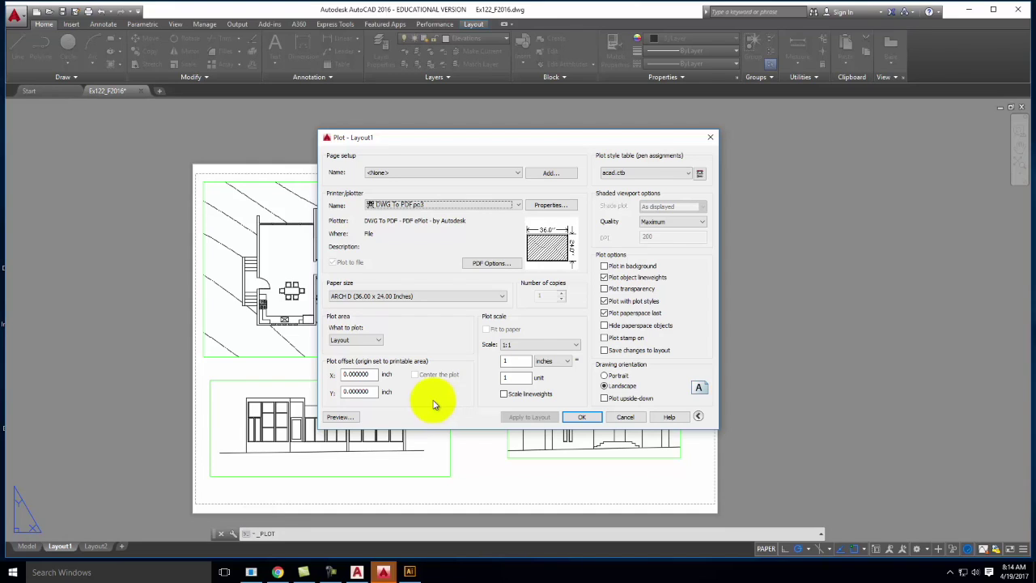
{"action": "left_click", "coordinate": [580, 418]}
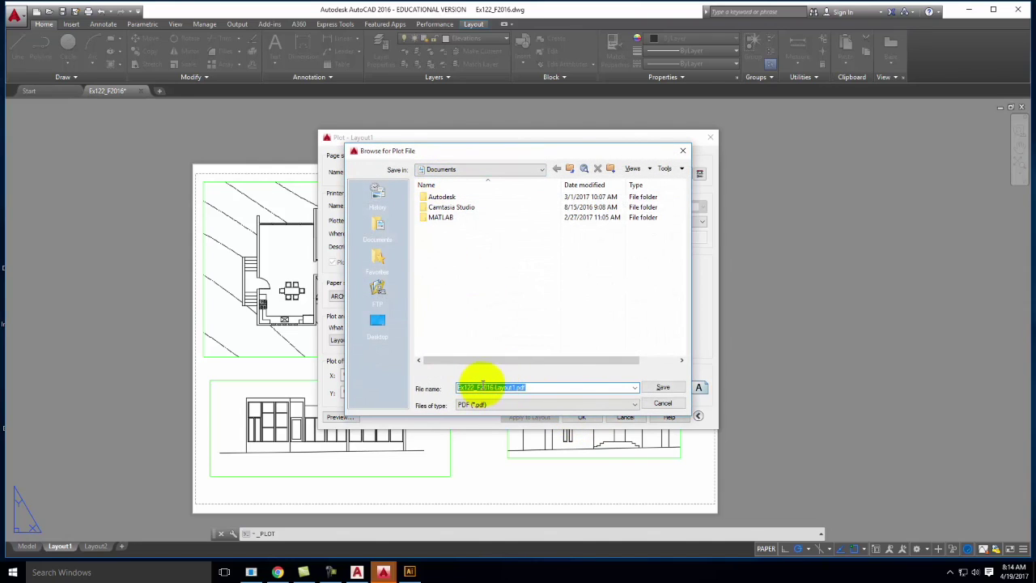
{"action": "left_click", "coordinate": [492, 387]}
{"action": "key", "text": "BackSpace"}
{"action": "key", "text": "BackSpace"}
{"action": "type", "text": "3"}
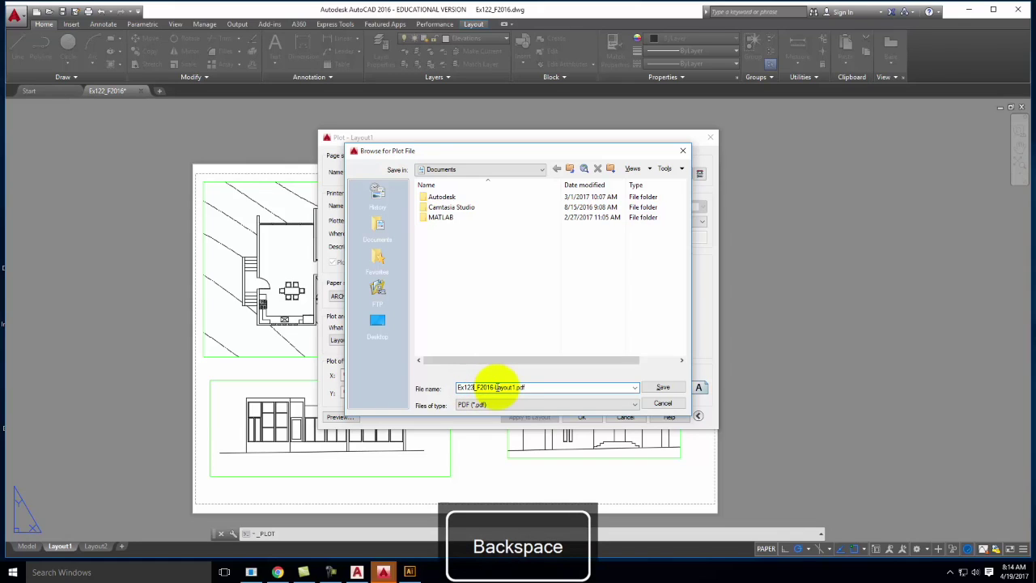
{"action": "left_click", "coordinate": [478, 387]}
{"action": "key", "text": "BackSpace"}
{"action": "type", "text": "S"}
{"action": "left_click", "coordinate": [492, 387]}
{"action": "key", "text": "BackSpace"}
{"action": "key", "text": "BackSpace"}
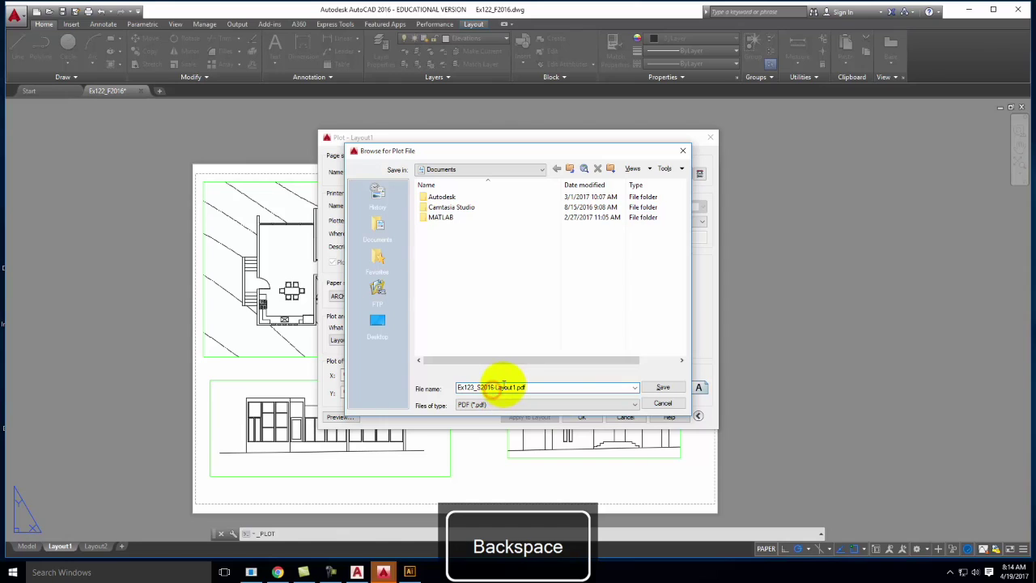
{"action": "type", "text": "7"}
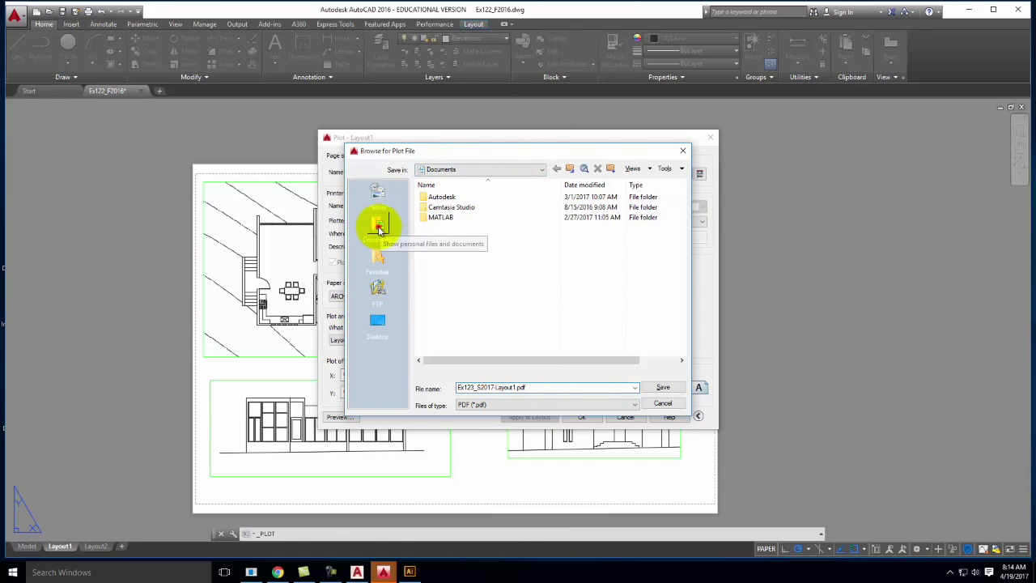
Save the PDF into the OneDrive Live Demonstrations > Live - A135 Exercises > Ex123 folder
{"action": "left_click", "coordinate": [479, 168]}
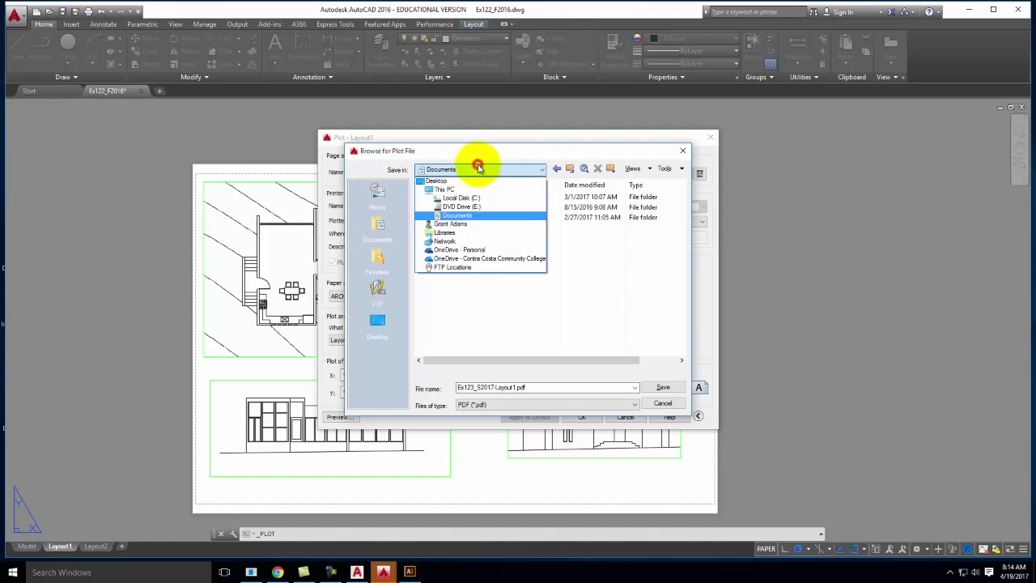
{"action": "left_click", "coordinate": [486, 258]}
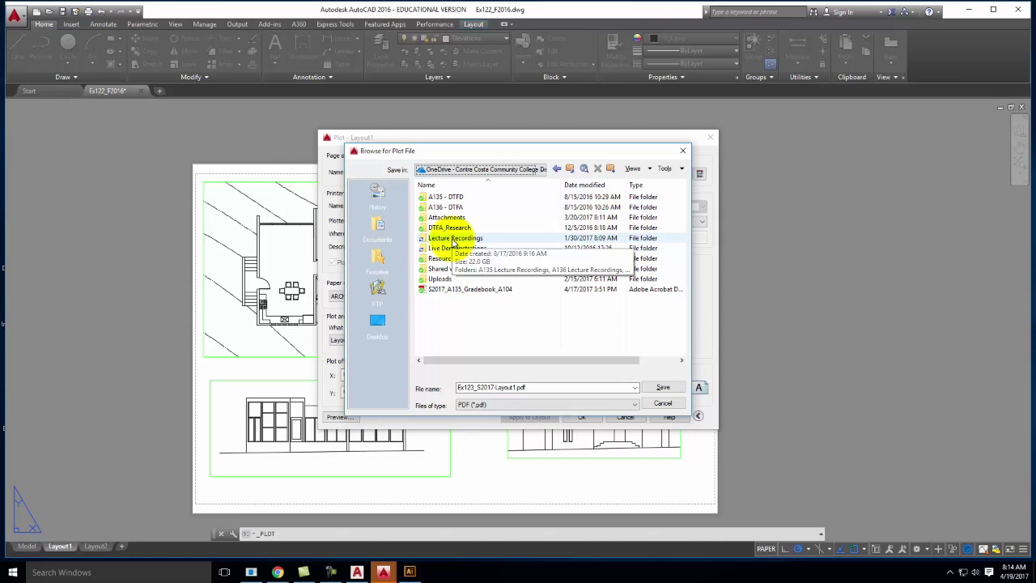
{"action": "double_click", "coordinate": [453, 248]}
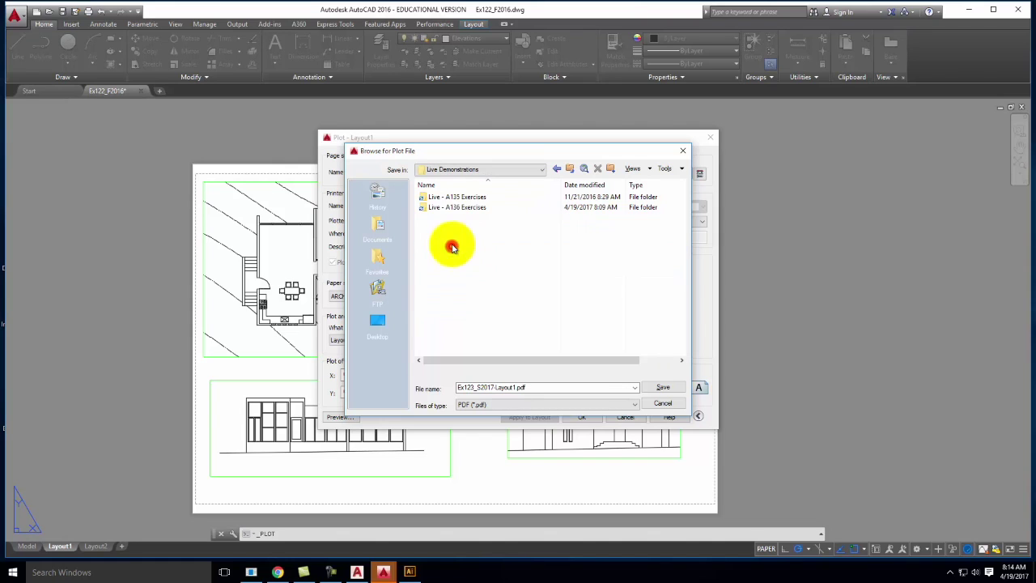
{"action": "double_click", "coordinate": [453, 202]}
{"action": "scroll", "coordinate": [454, 324], "scroll_direction": "down", "scroll_amount": 2}
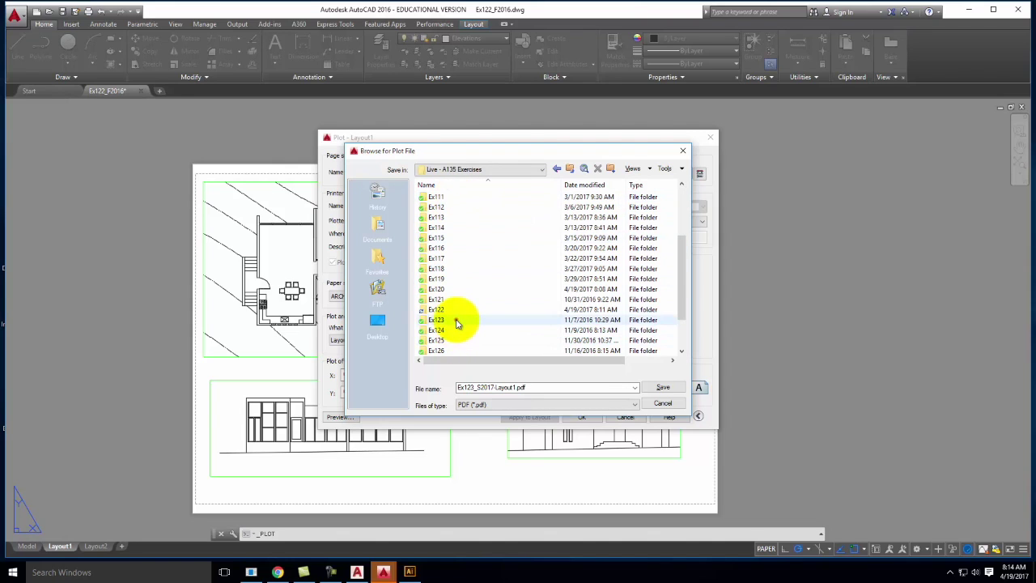
{"action": "double_click", "coordinate": [457, 322]}
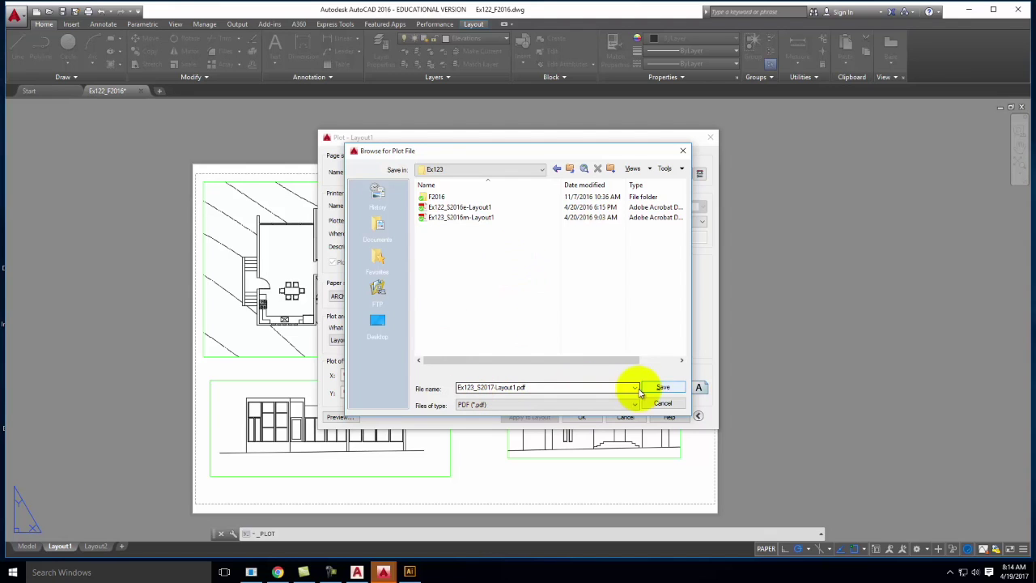
{"action": "left_click", "coordinate": [664, 387]}
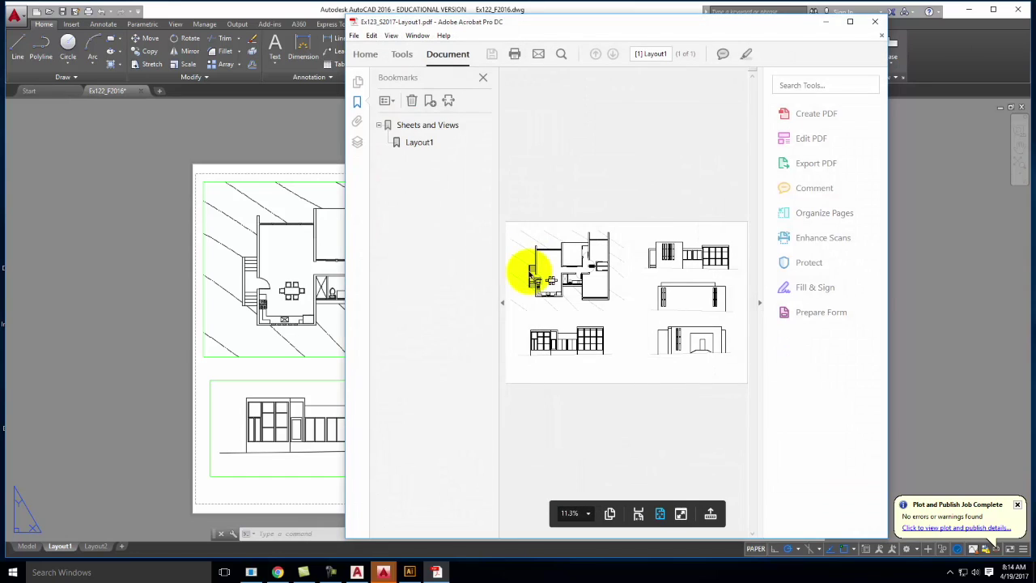
Look over the plotted plan and elevations in Acrobat, then close the PDF
{"action": "left_click_drag", "start_coordinate": [521, 22], "coordinate": [361, 22]}
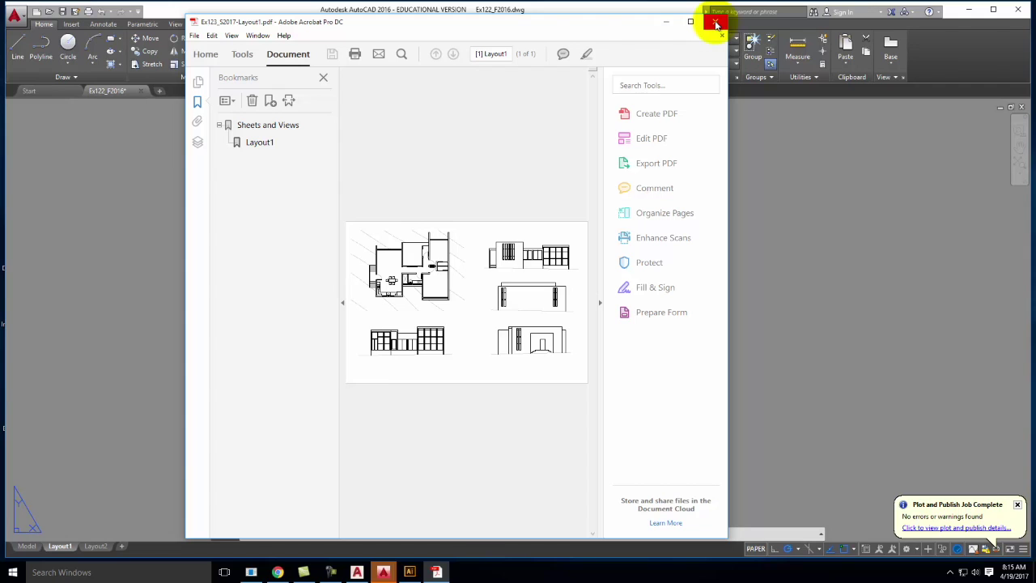
{"action": "left_click", "coordinate": [716, 24]}
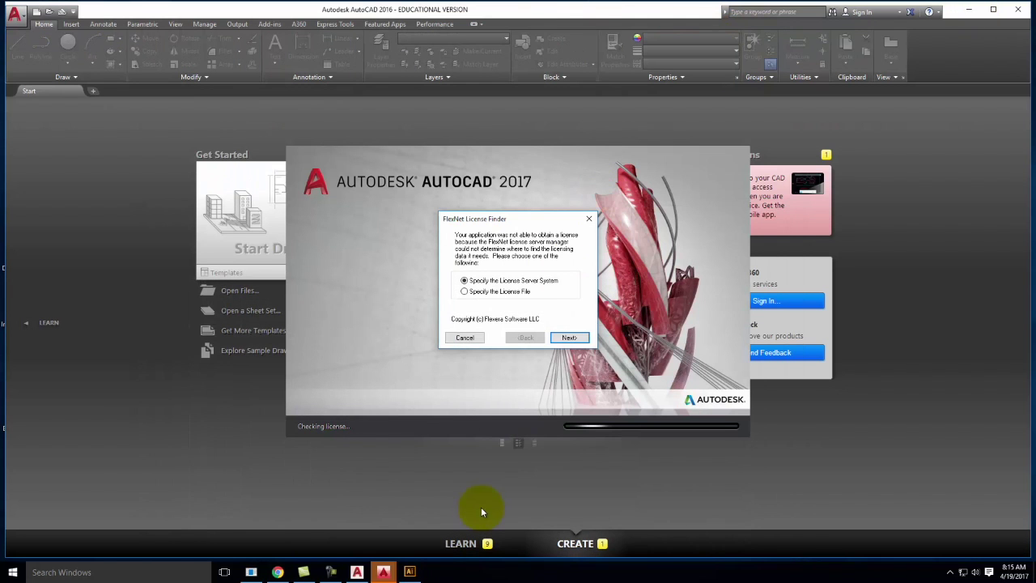
Open Ex123_S2017-Layout1.pdf from the Ex123 exercise folder in Illustrator
{"action": "left_click", "coordinate": [411, 572]}
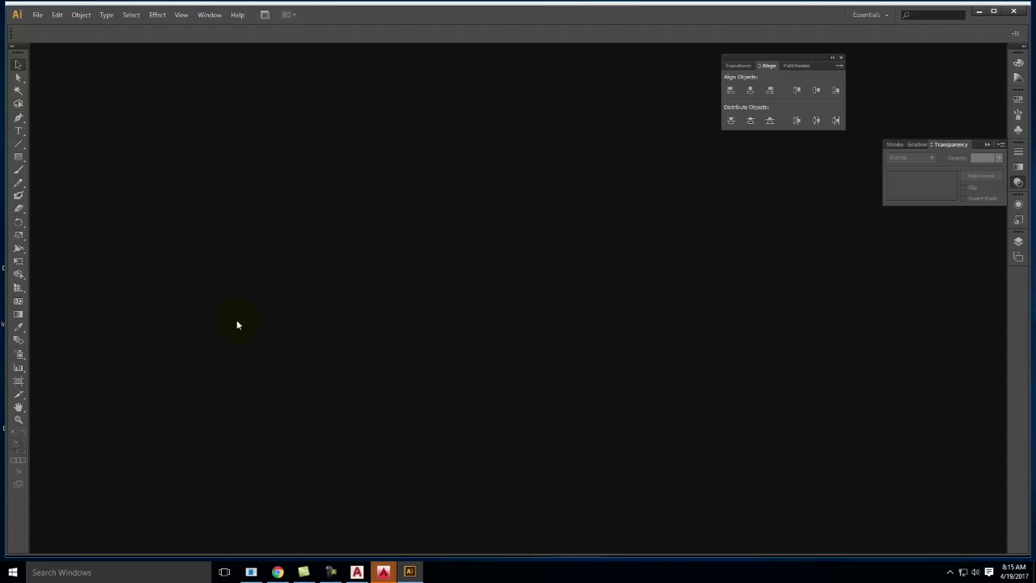
{"action": "left_click", "coordinate": [37, 16]}
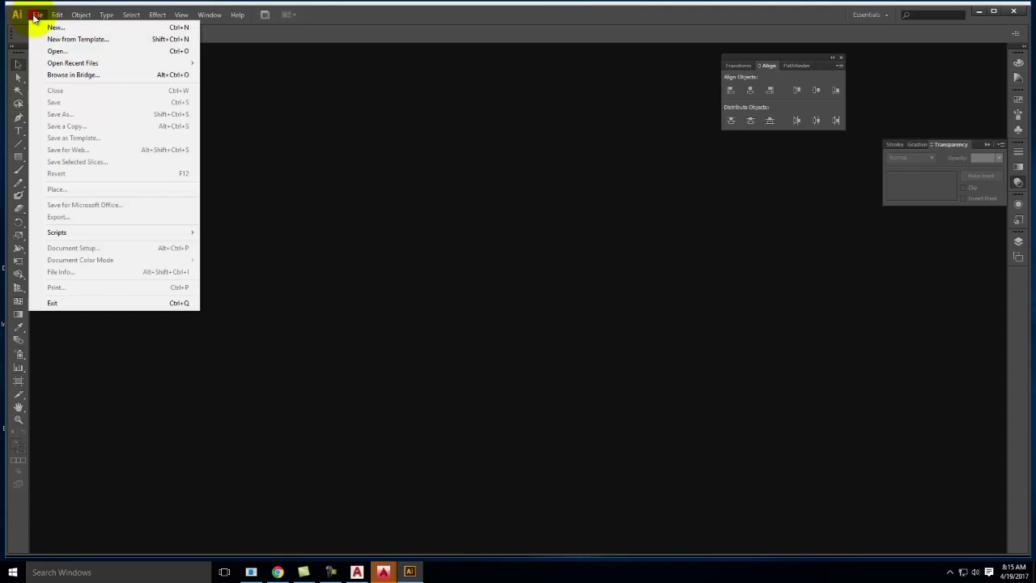
{"action": "left_click", "coordinate": [55, 51]}
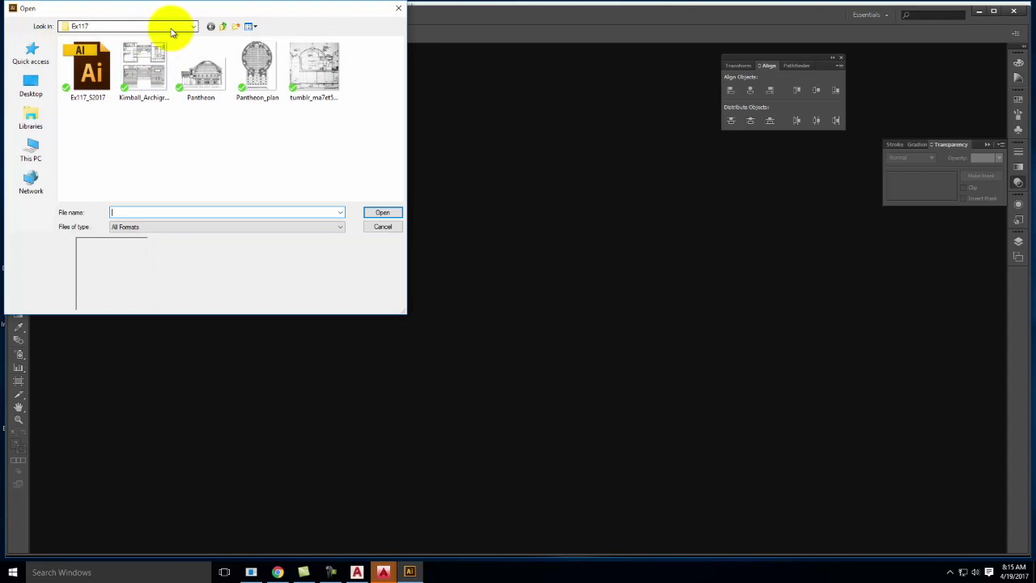
{"action": "left_click", "coordinate": [219, 29]}
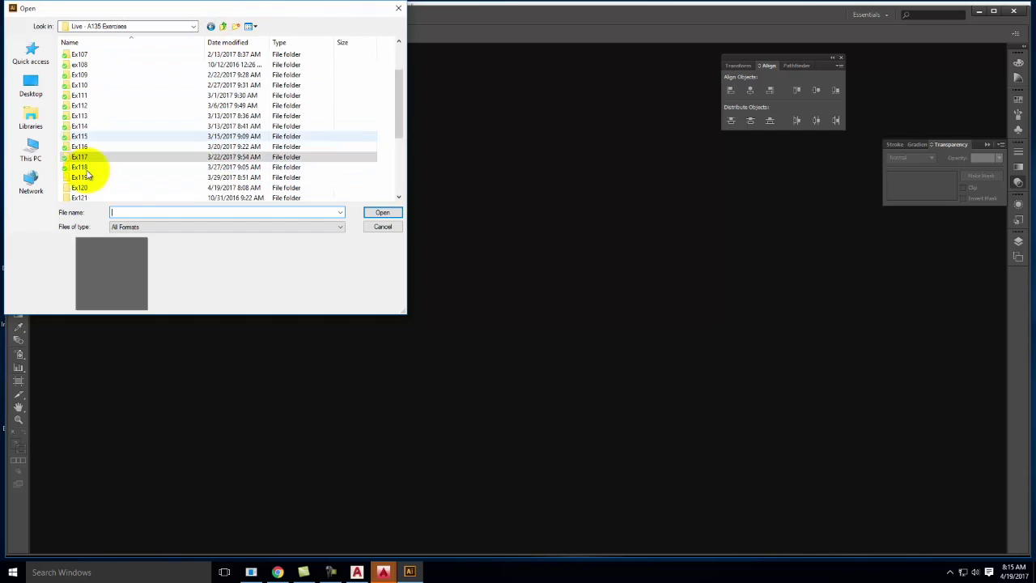
{"action": "scroll", "coordinate": [97, 187], "scroll_direction": "down", "scroll_amount": 1}
{"action": "double_click", "coordinate": [96, 188]}
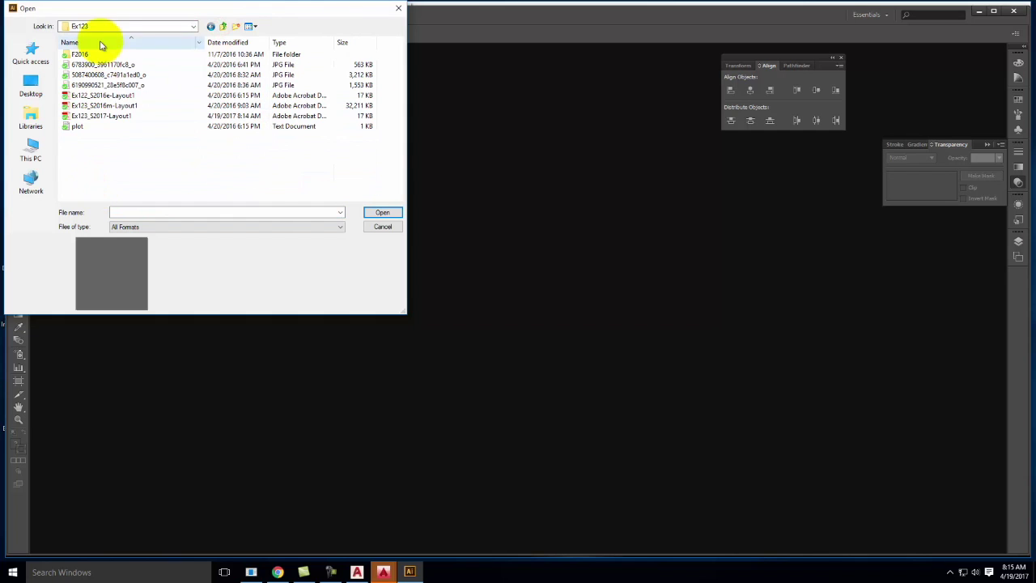
{"action": "left_click", "coordinate": [109, 120]}
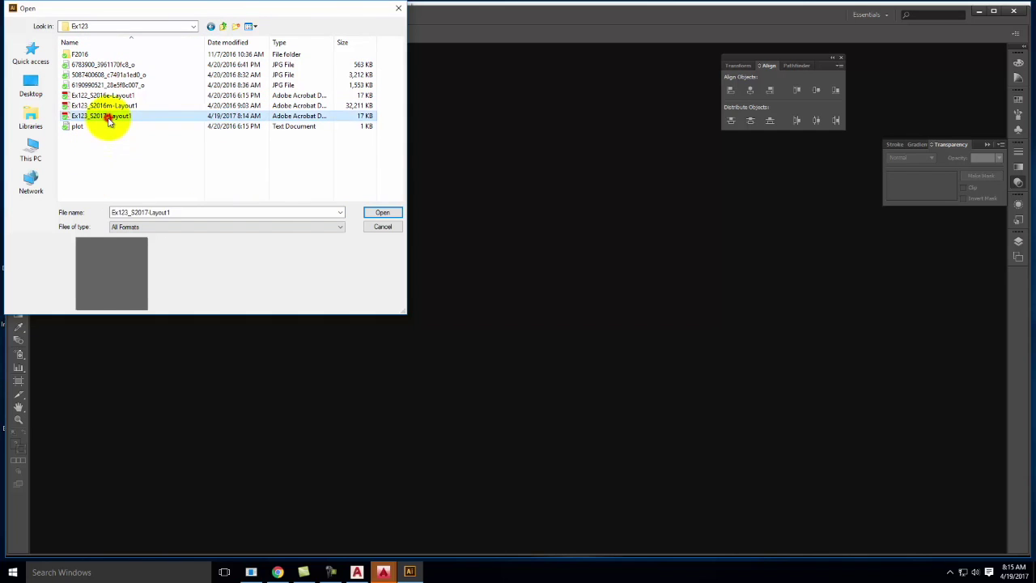
{"action": "left_click", "coordinate": [382, 214]}
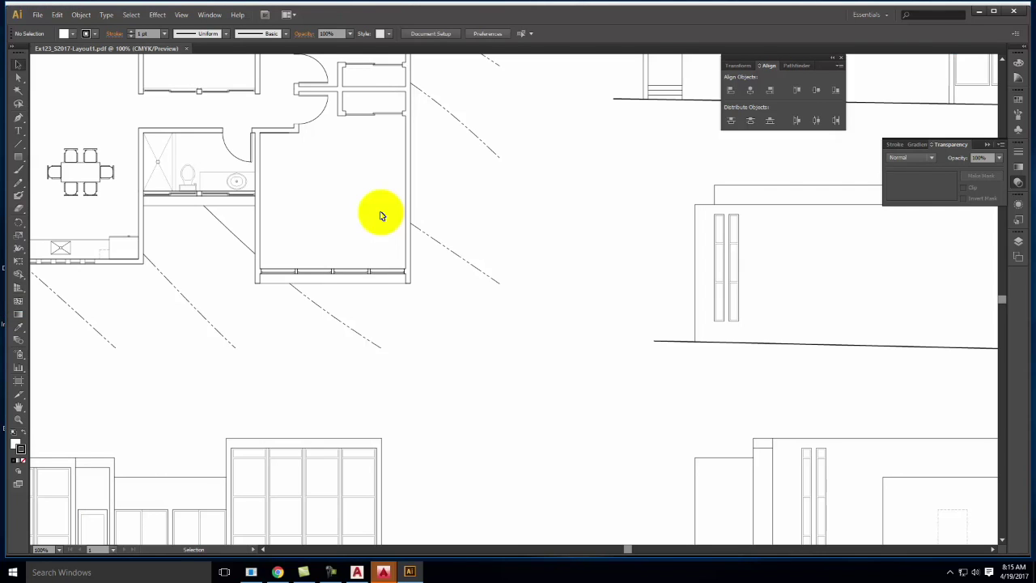
Fit the whole artboard in view and dock the Transform/Align/Pathfinder panel under Transparency
{"action": "key", "text": "ctrl+0"}
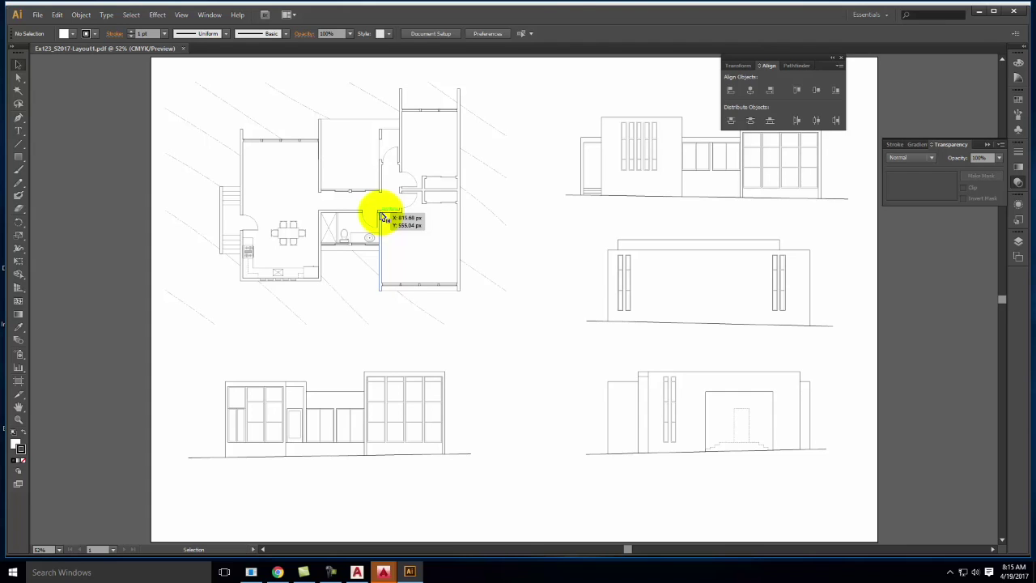
{"action": "left_click_drag", "start_coordinate": [804, 57], "coordinate": [966, 206]}
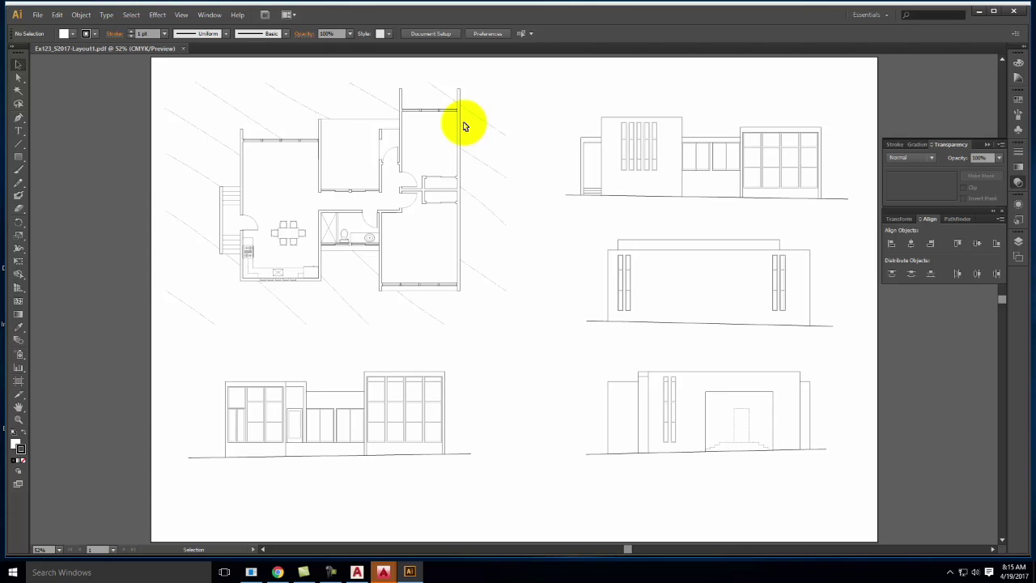
Use Direct Selection to select the ground lines under all four elevations
{"action": "left_click", "coordinate": [18, 77]}
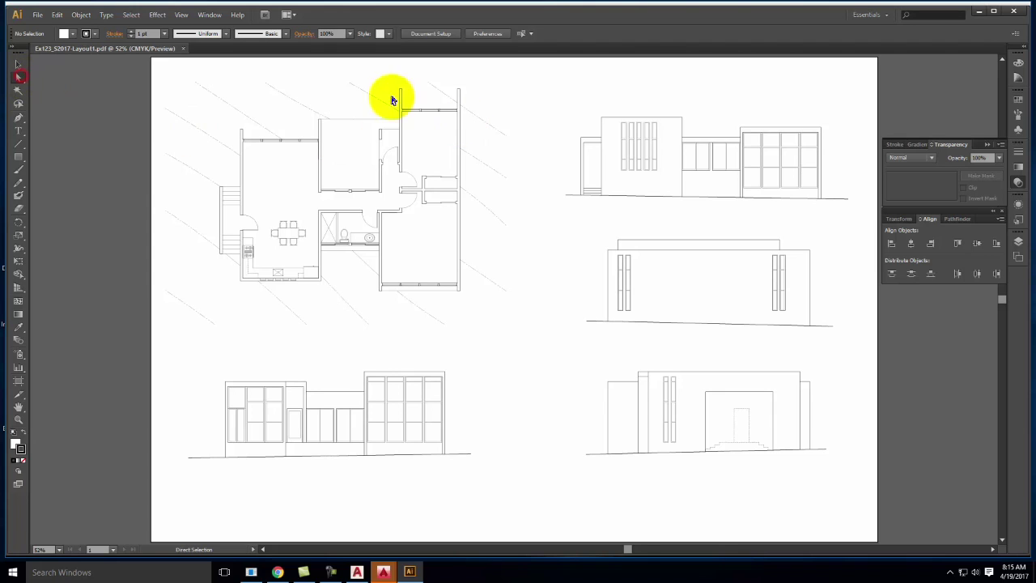
{"action": "left_click", "coordinate": [458, 126]}
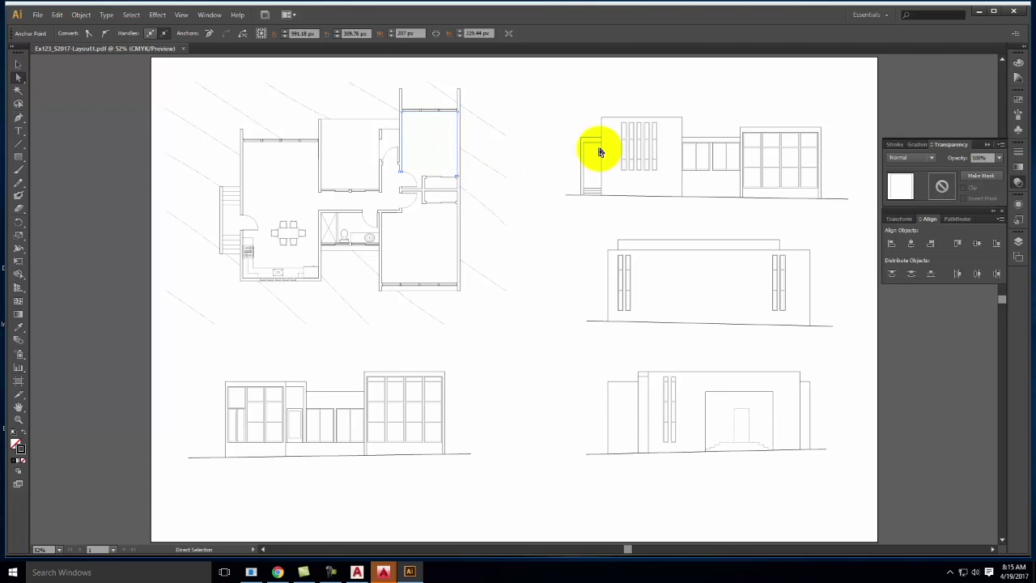
{"action": "left_click", "coordinate": [600, 131]}
{"action": "left_click", "coordinate": [613, 195]}
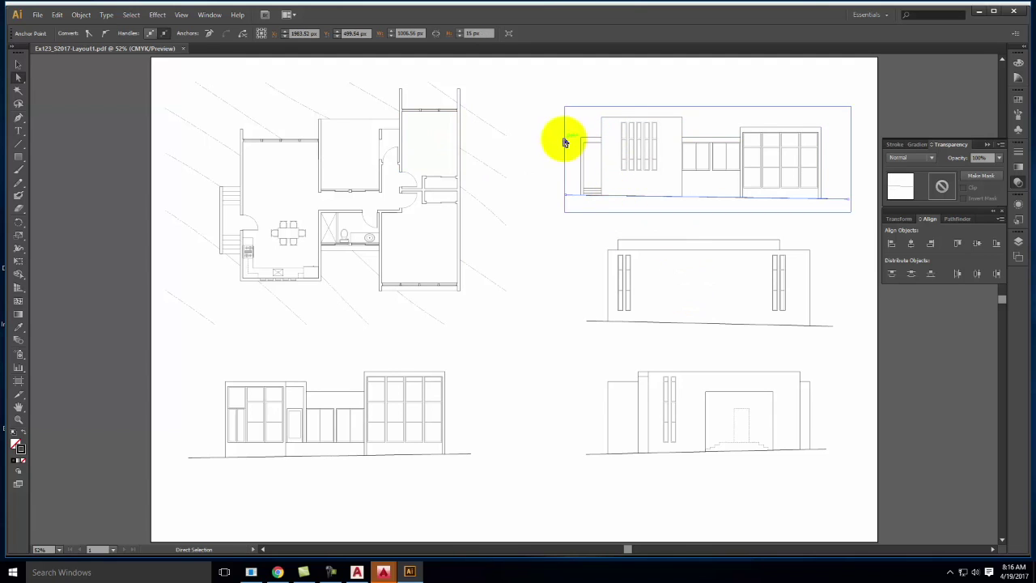
{"action": "left_click", "coordinate": [331, 456], "text": "shift"}
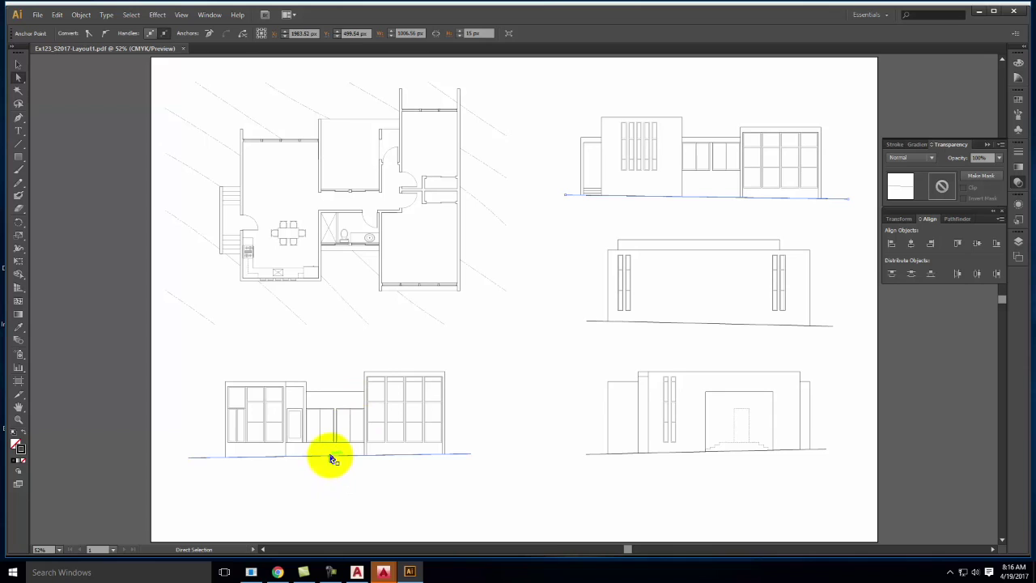
{"action": "left_click", "coordinate": [629, 324], "text": "shift"}
{"action": "left_click", "coordinate": [622, 454], "text": "shift"}
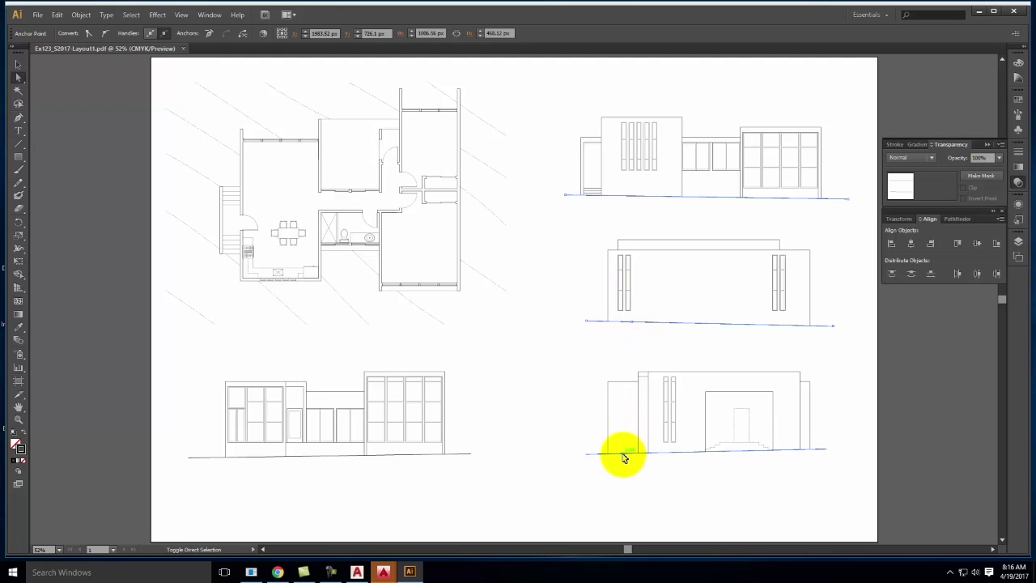
{"action": "left_click", "coordinate": [410, 456], "text": "shift"}
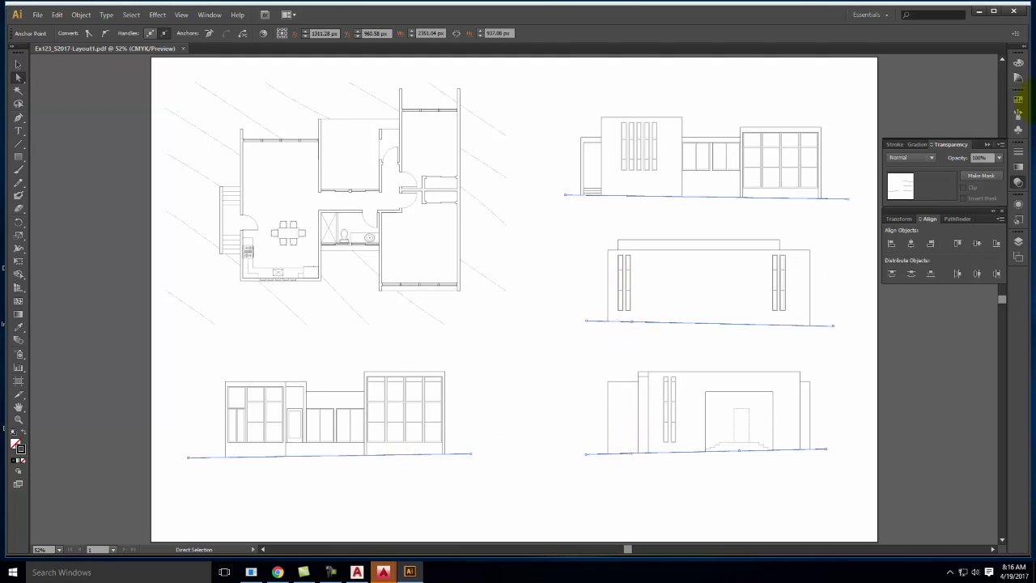
Raise the selected ground lines to an 8 pt stroke weight, then reselect the top ground line
{"action": "left_click", "coordinate": [1018, 155]}
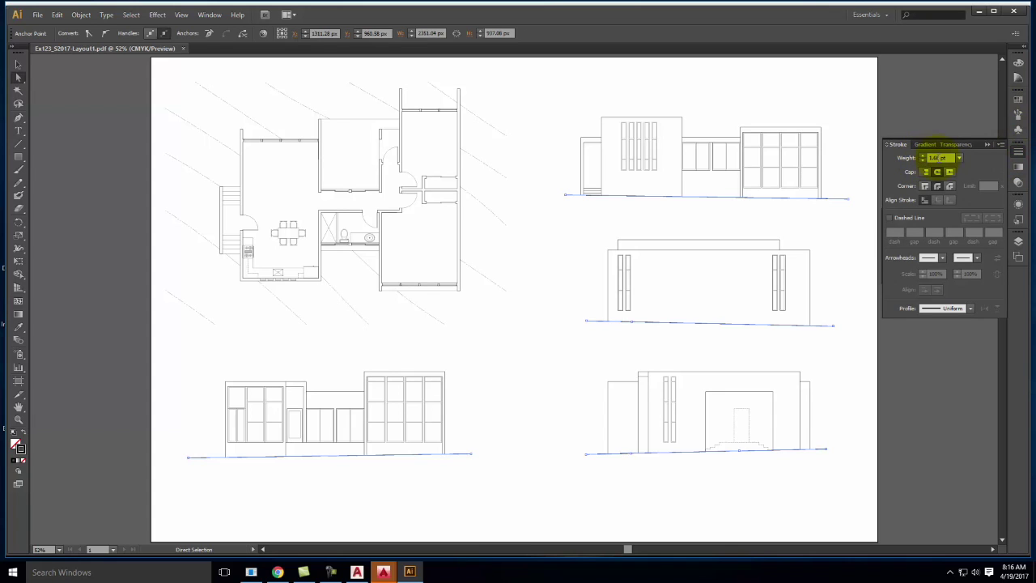
{"action": "left_click", "coordinate": [924, 156]}
{"action": "left_click", "coordinate": [924, 157]}
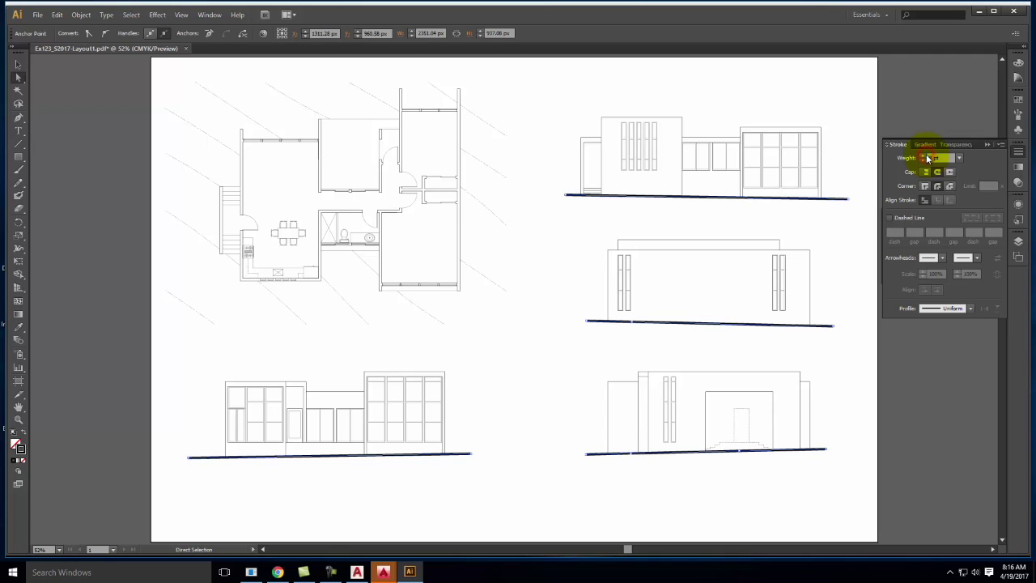
{"action": "left_click", "coordinate": [856, 103]}
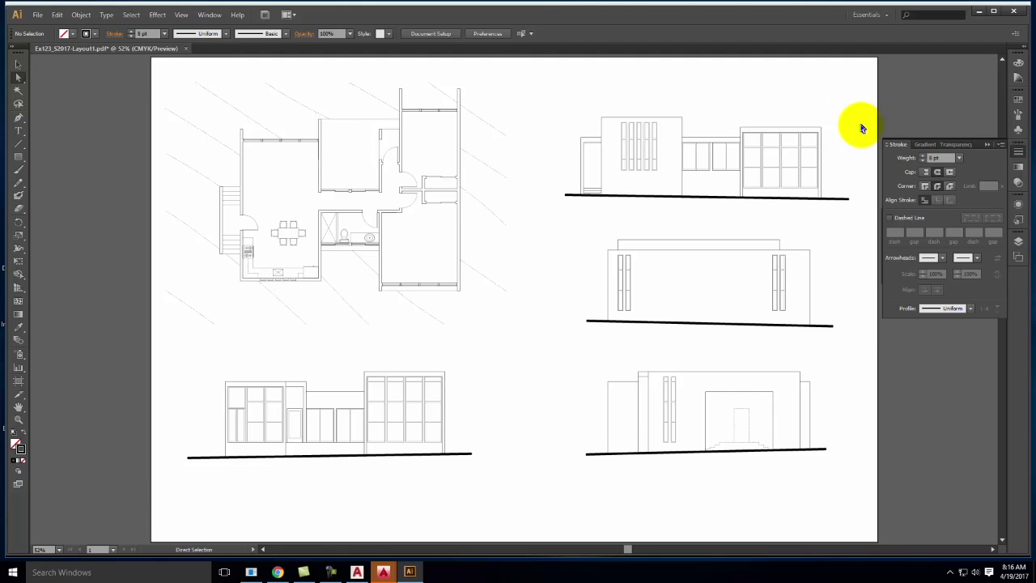
{"action": "left_click", "coordinate": [841, 202]}
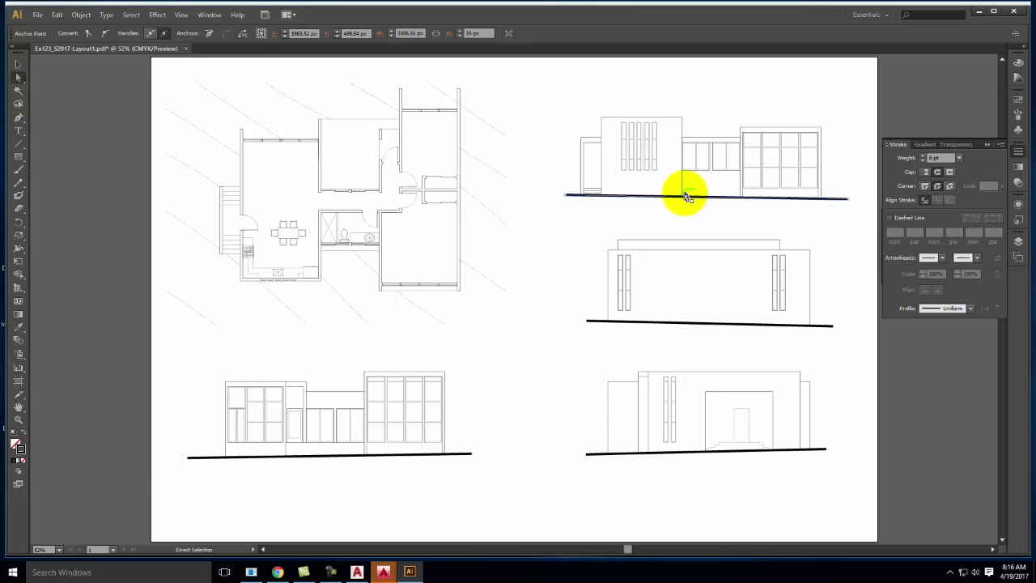
Load the Artistic_Ink brush library, try an ink brush on the top ground line, then undo it
{"action": "left_click", "coordinate": [1018, 114]}
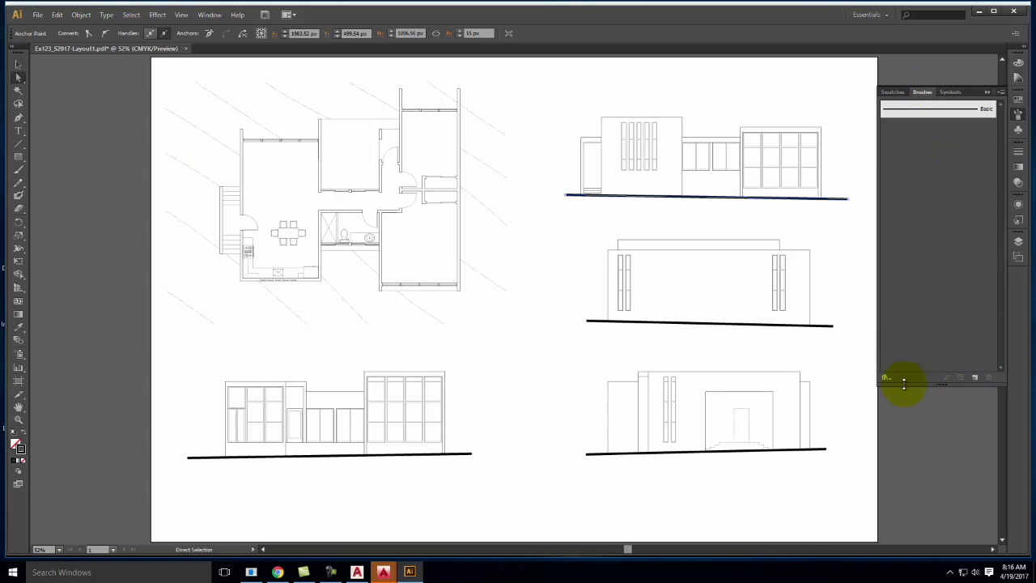
{"action": "left_click", "coordinate": [1001, 92]}
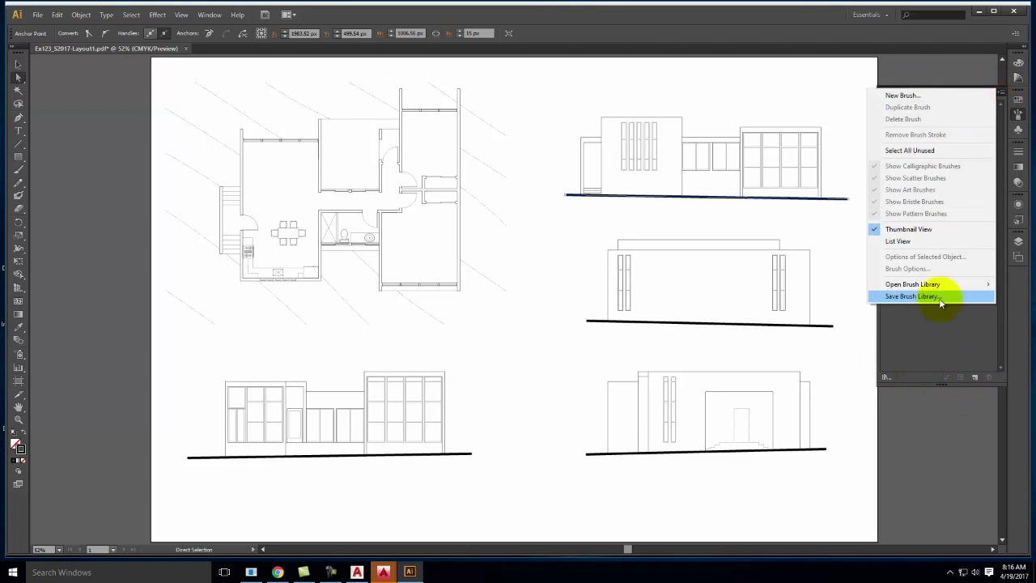
{"action": "mouse_move", "coordinate": [938, 289]}
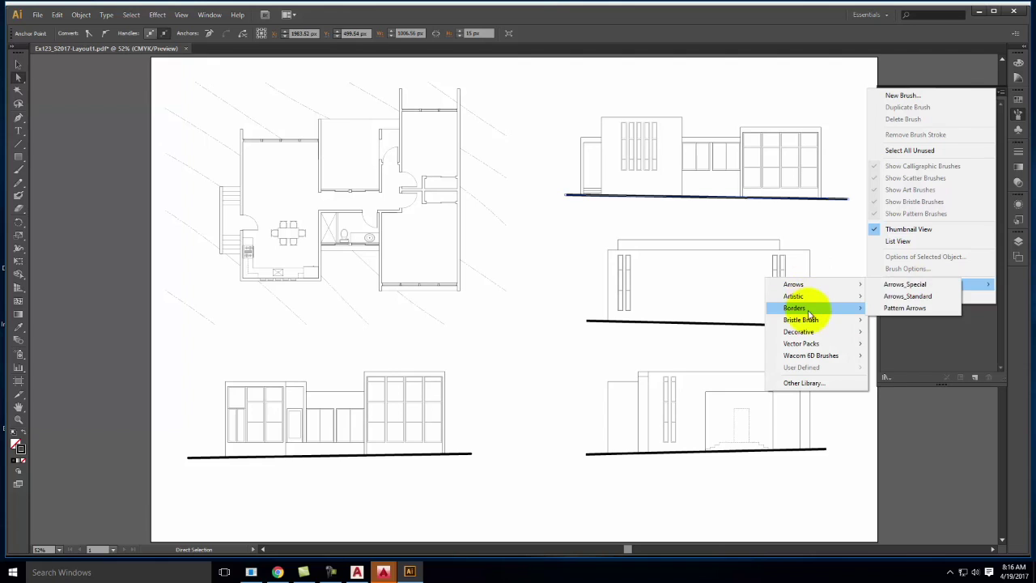
{"action": "mouse_move", "coordinate": [809, 301]}
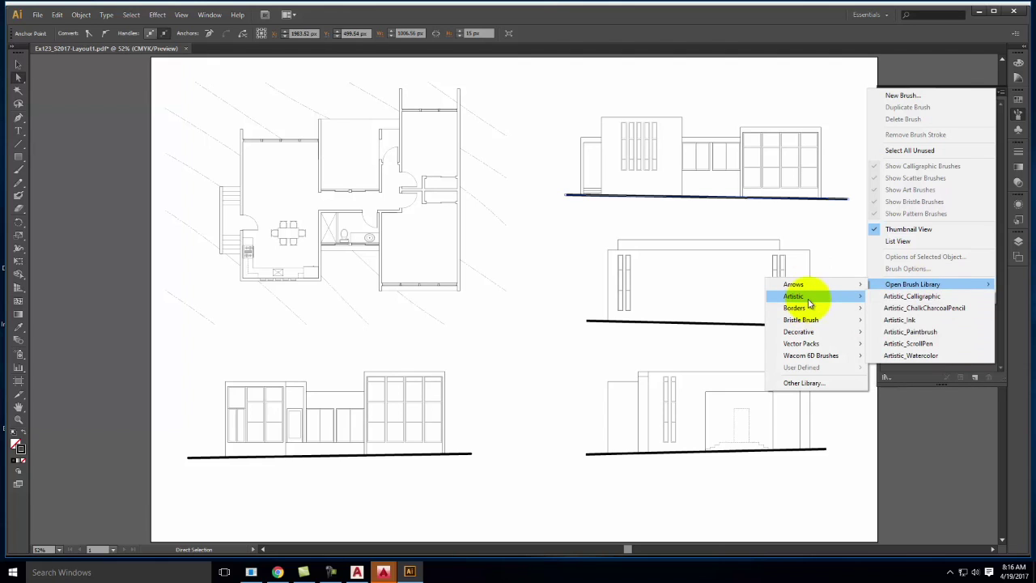
{"action": "left_click", "coordinate": [968, 320]}
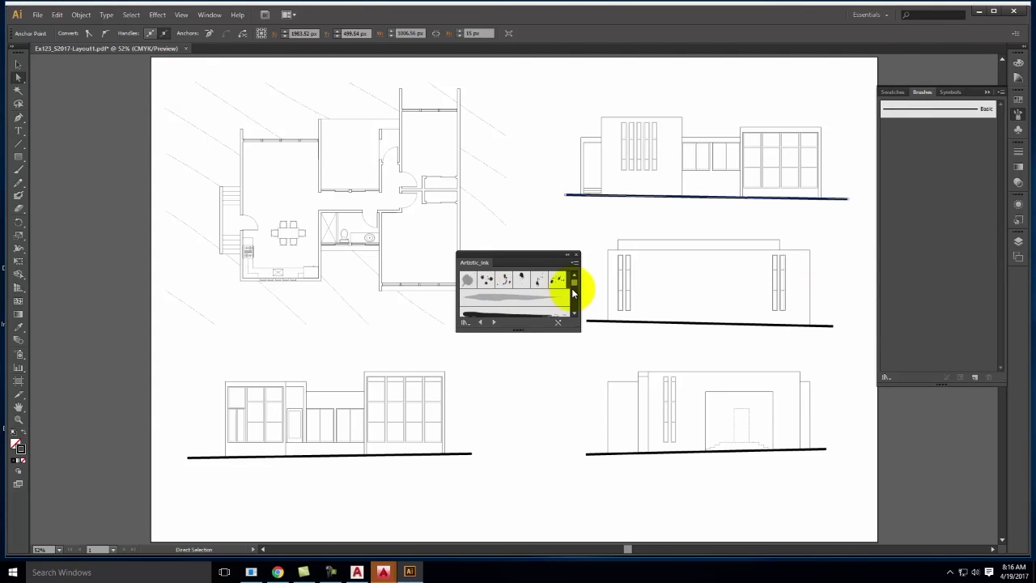
{"action": "scroll", "coordinate": [573, 314], "scroll_direction": "down", "scroll_amount": 2}
{"action": "left_click", "coordinate": [506, 293]}
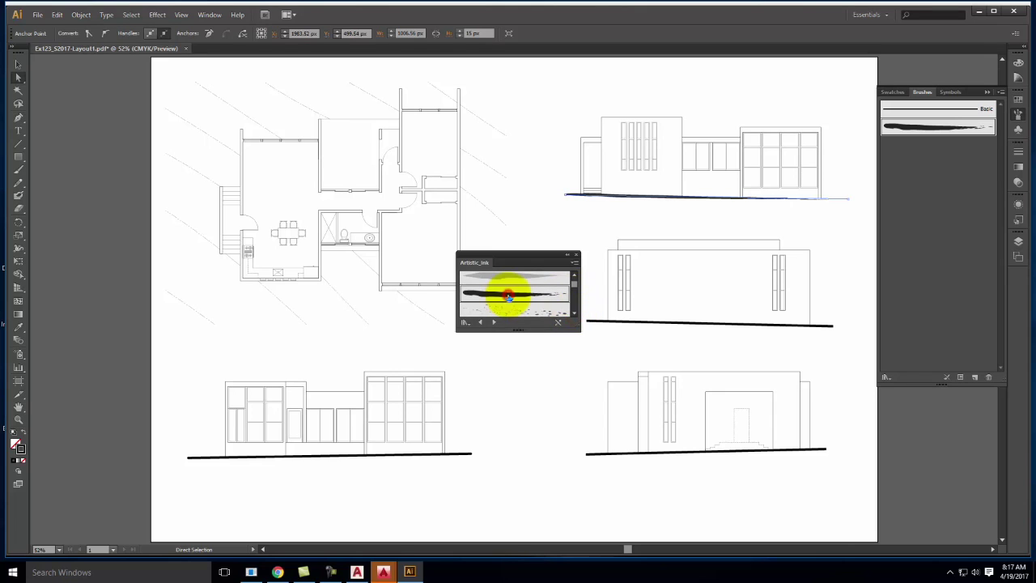
{"action": "left_click", "coordinate": [861, 230]}
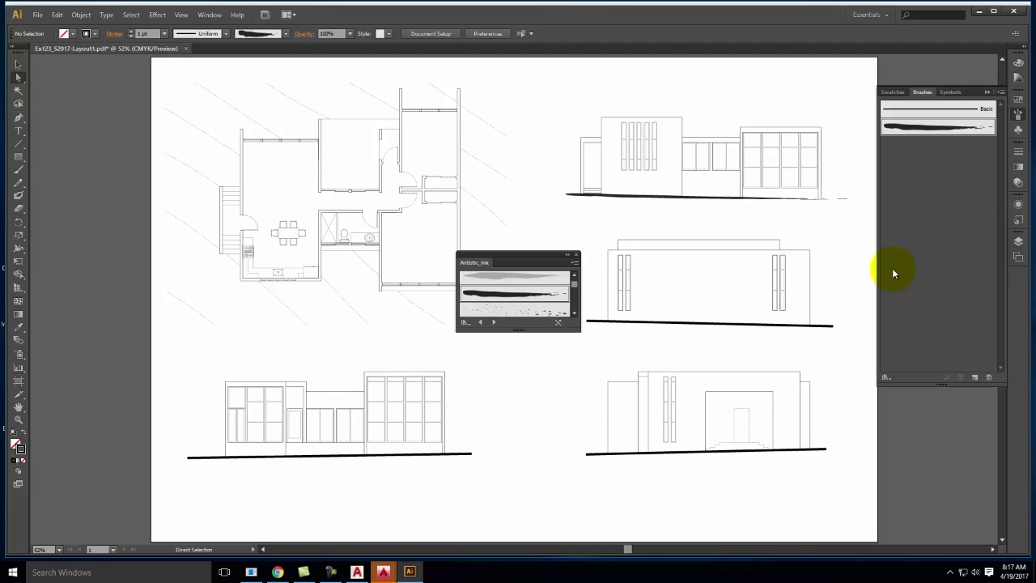
{"action": "key", "text": "ctrl+z"}
{"action": "key", "text": "ctrl+z"}
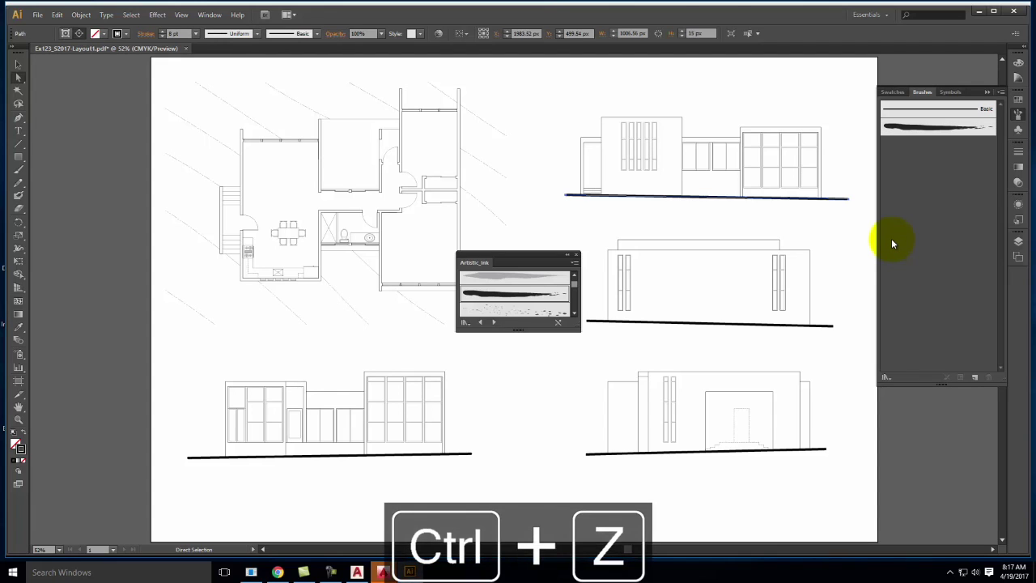
Close the Artistic_Ink and Brushes panels and bring up the Layers panel
{"action": "left_click", "coordinate": [577, 255]}
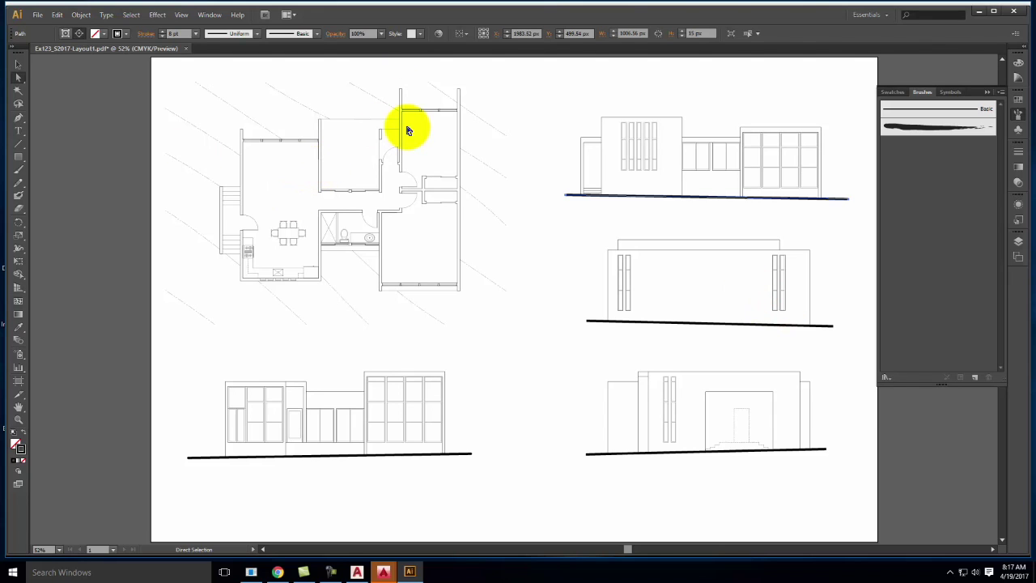
{"action": "left_click", "coordinate": [988, 95]}
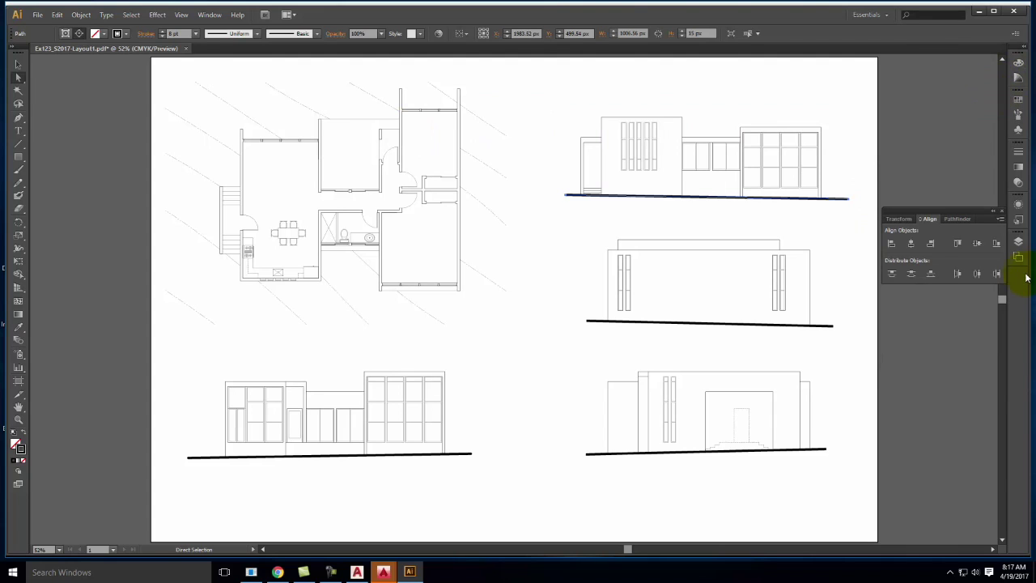
{"action": "left_click", "coordinate": [1018, 241]}
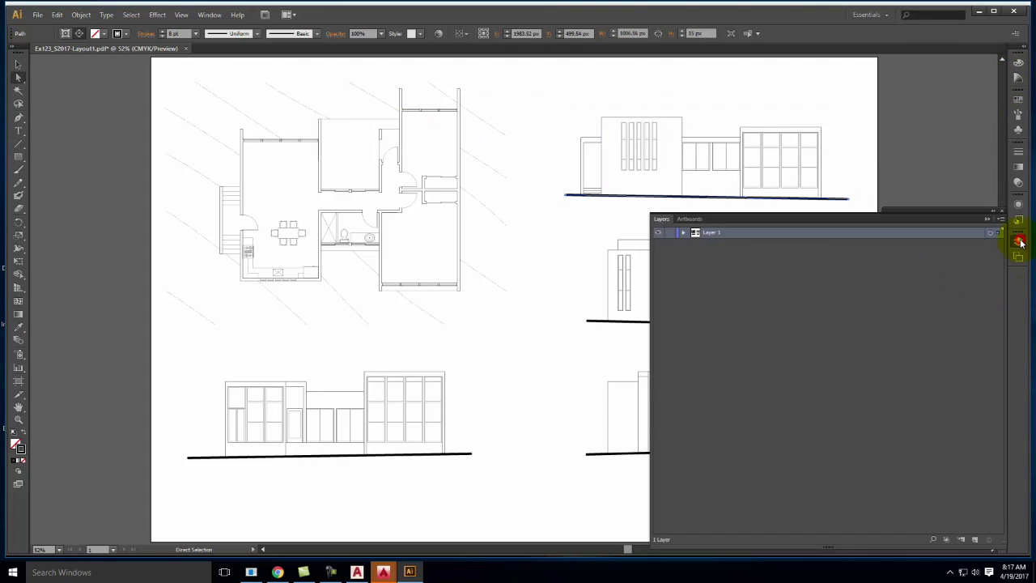
Expand Layer 1 and select each of its five Clip Groups in turn
{"action": "left_click", "coordinate": [684, 233]}
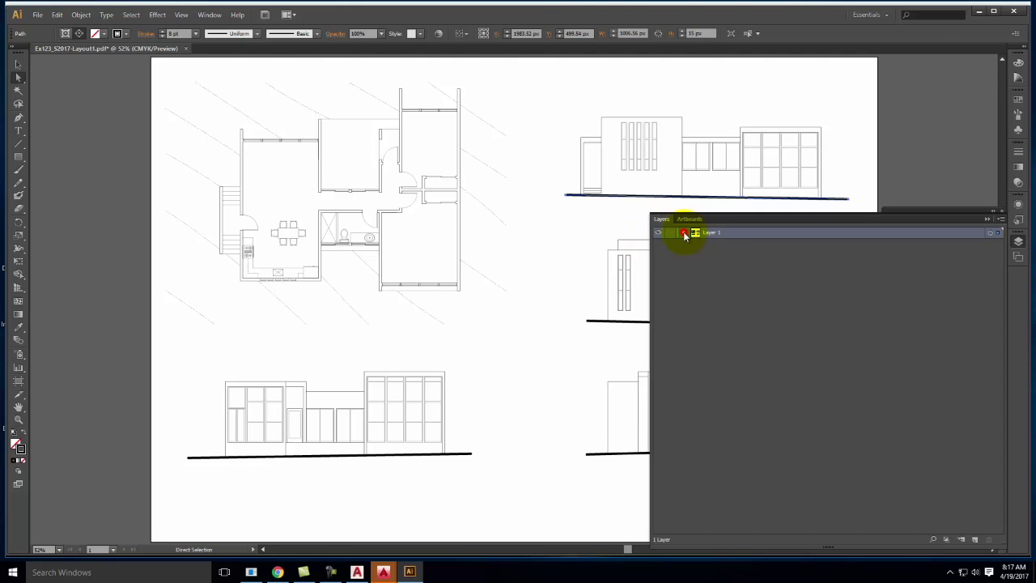
{"action": "left_click", "coordinate": [737, 246]}
{"action": "left_click", "coordinate": [734, 255]}
{"action": "left_click", "coordinate": [735, 266]}
{"action": "left_click", "coordinate": [735, 278]}
{"action": "left_click", "coordinate": [734, 289]}
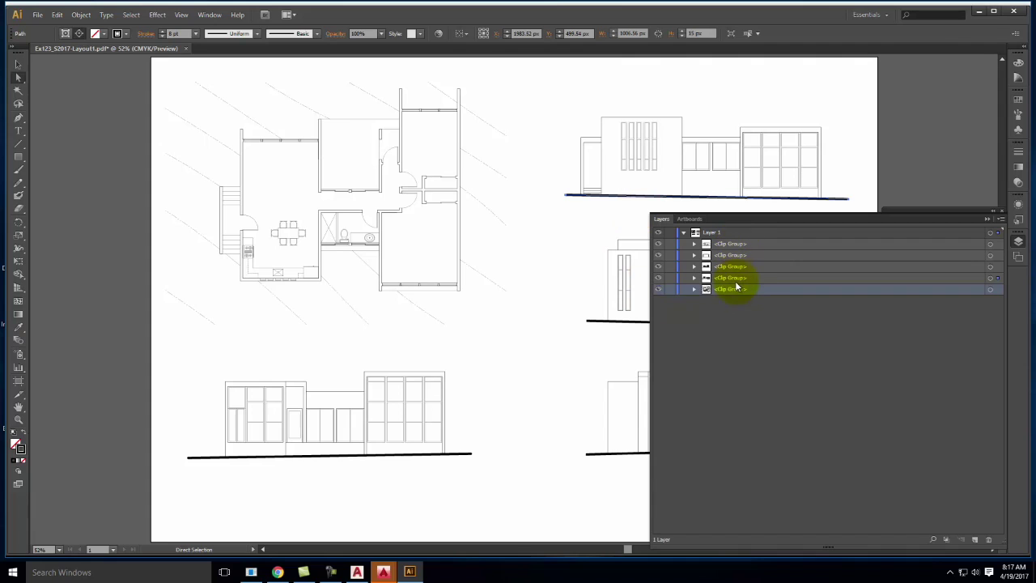
Rename Layer 1 to 'AutoCAD Base Drawing' and collapse it
{"action": "left_click", "coordinate": [751, 343]}
{"action": "left_click", "coordinate": [715, 234]}
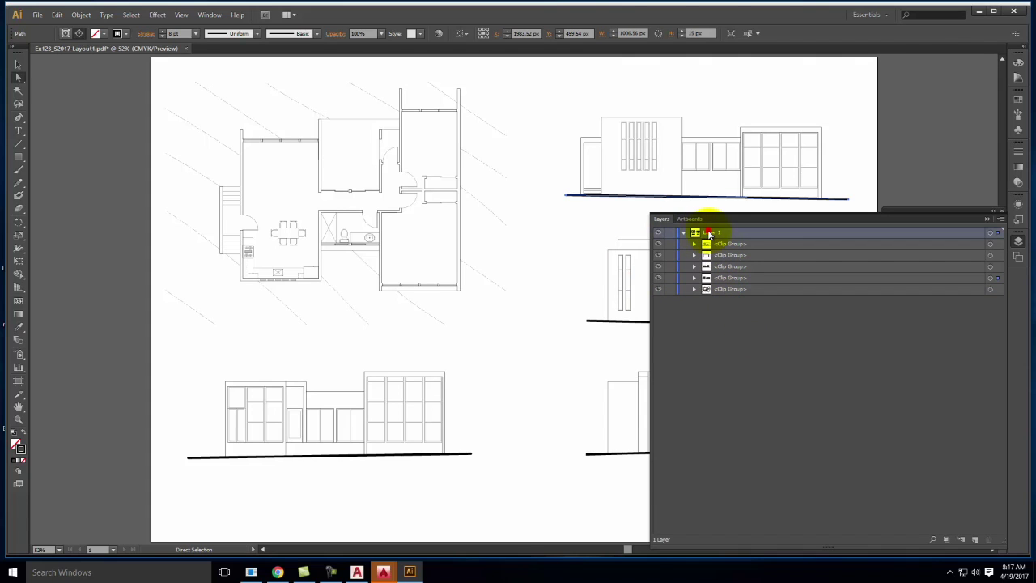
{"action": "double_click", "coordinate": [716, 233]}
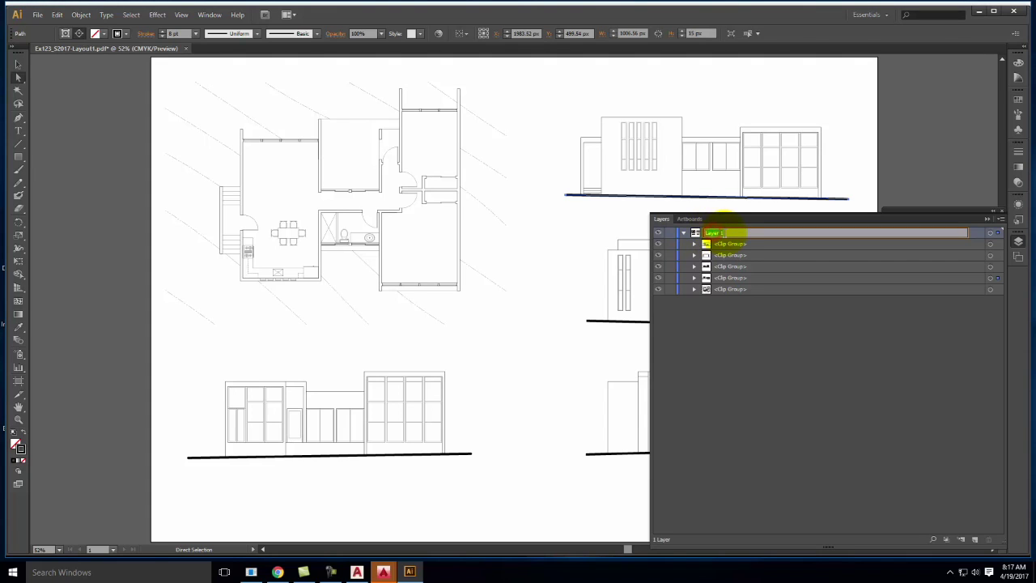
{"action": "type", "text": "AutoCAD Base Drawing"}
{"action": "key", "text": "Return"}
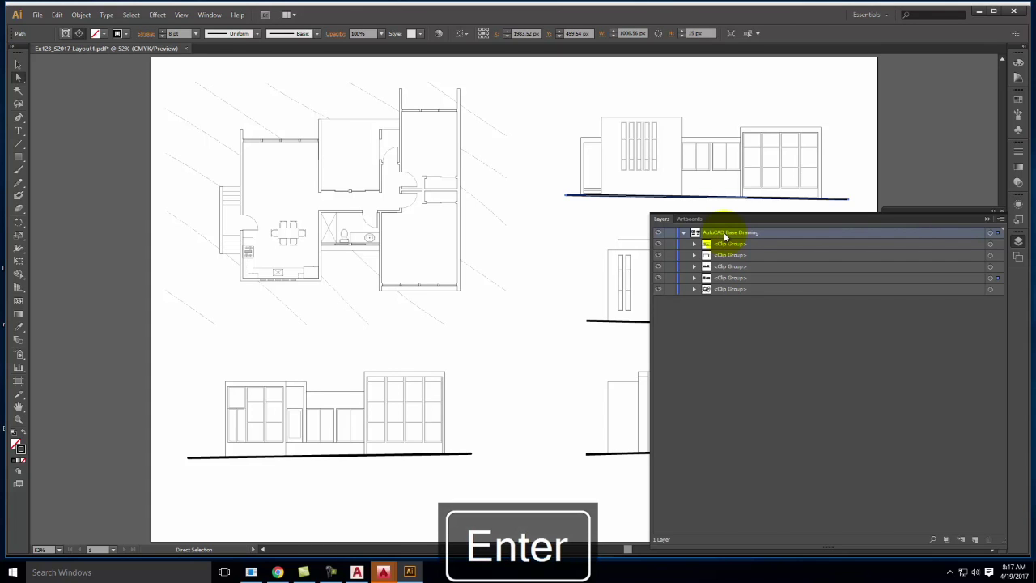
{"action": "left_click", "coordinate": [683, 233]}
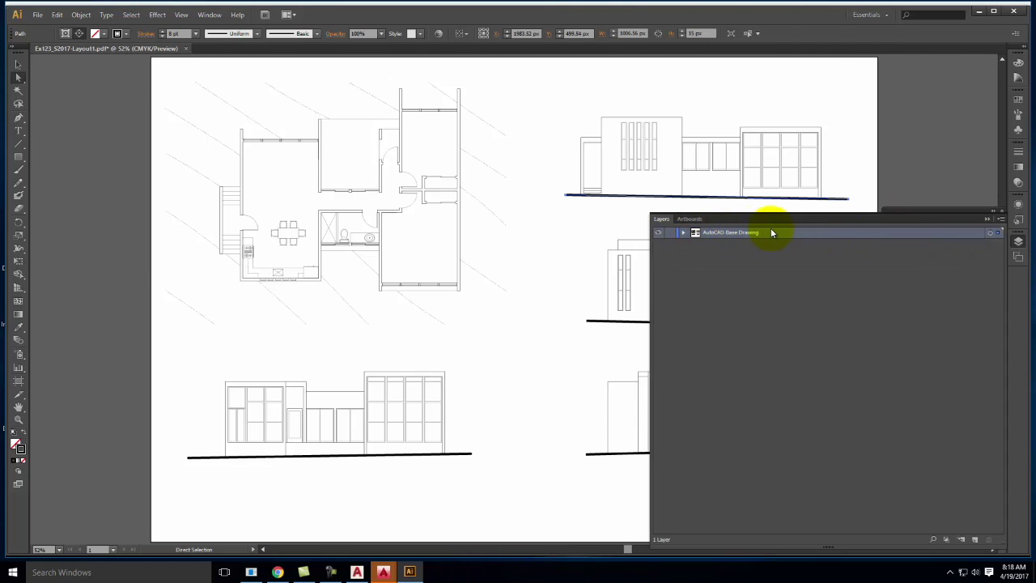
Duplicate the layer, name the copy Working Lines, and lock the AutoCAD Base Drawing original
{"action": "left_click", "coordinate": [1002, 218]}
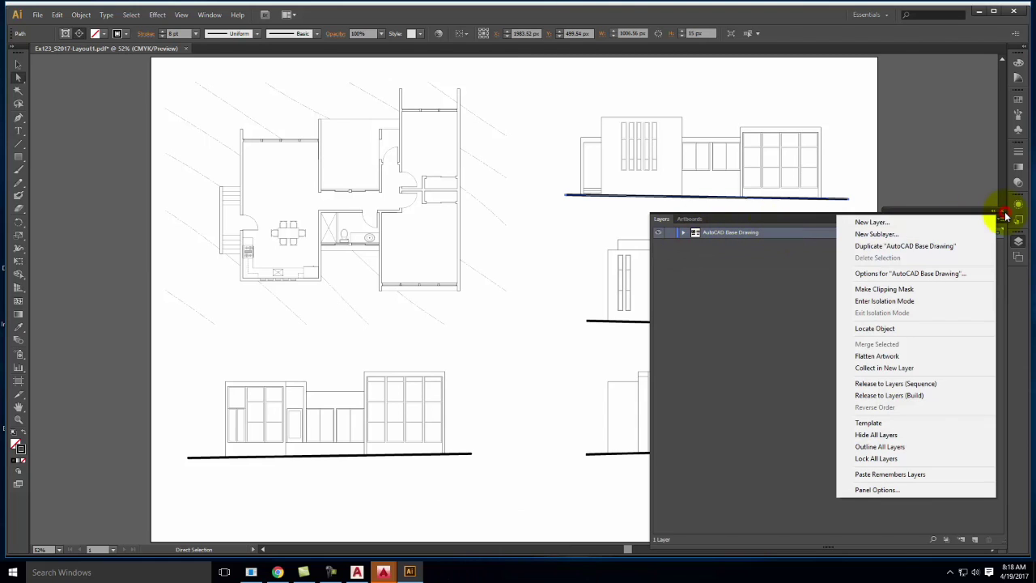
{"action": "left_click", "coordinate": [962, 252]}
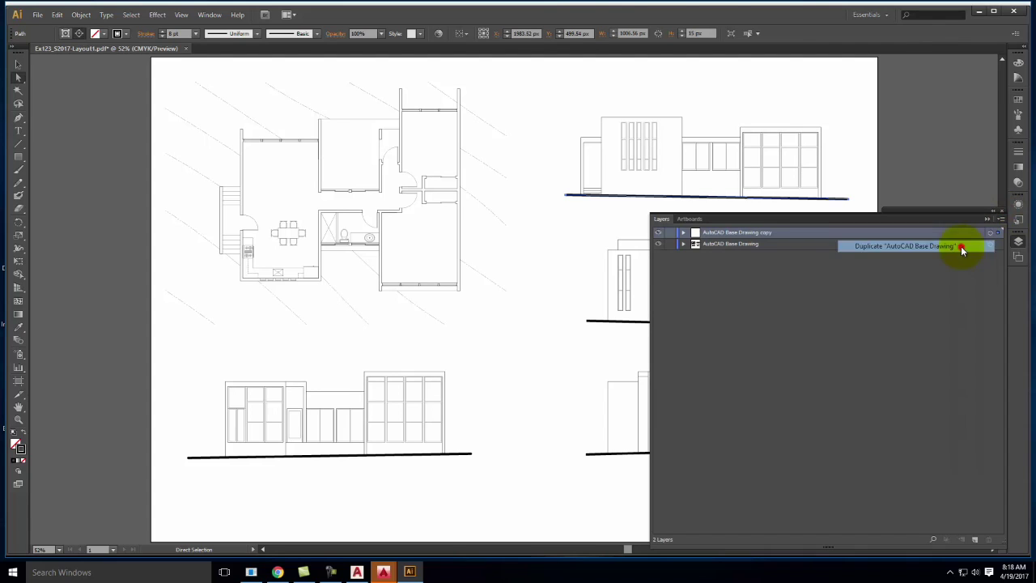
{"action": "double_click", "coordinate": [738, 233]}
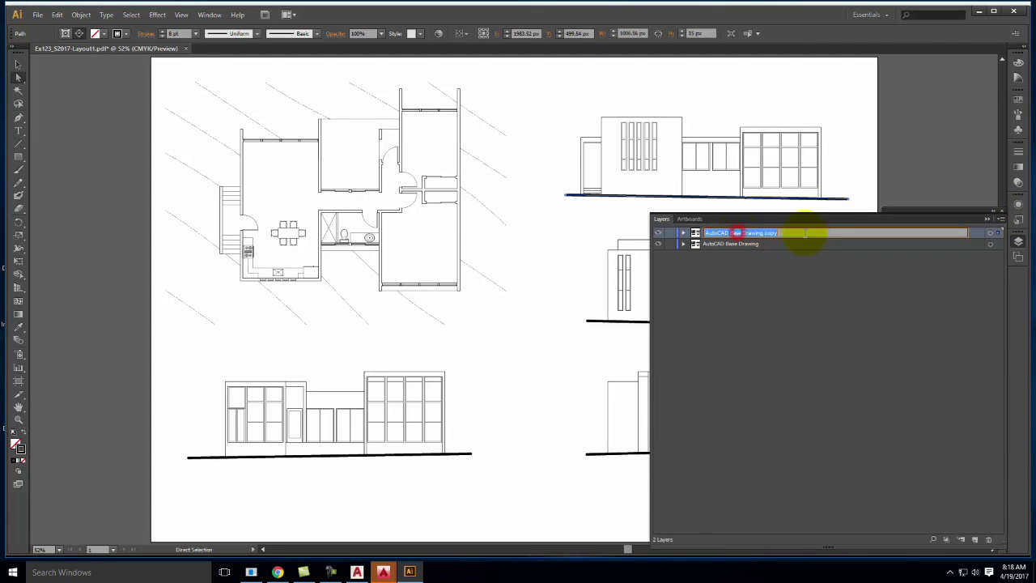
{"action": "type", "text": "Warking Lines"}
{"action": "left_click", "coordinate": [745, 308]}
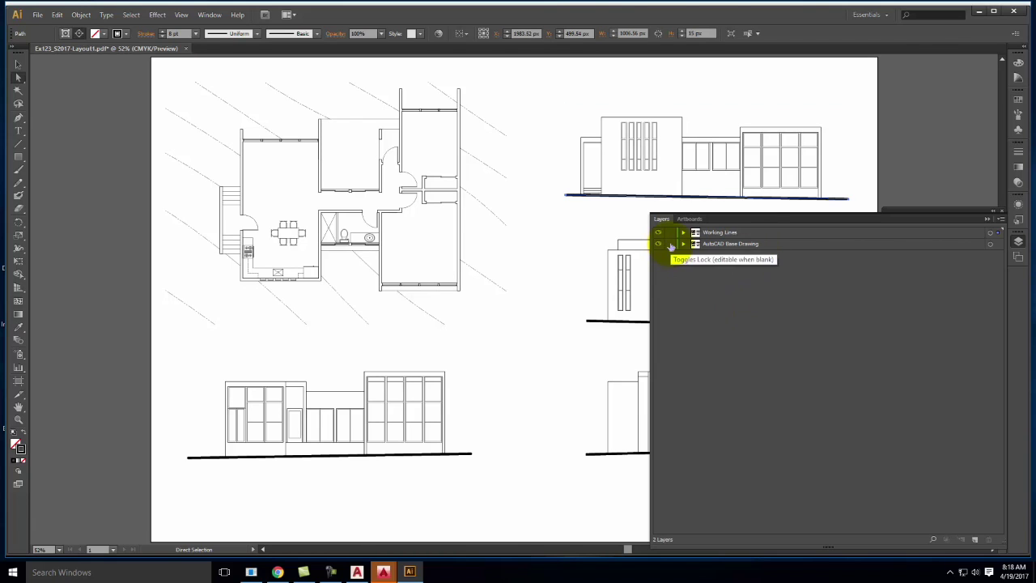
{"action": "left_click", "coordinate": [670, 243]}
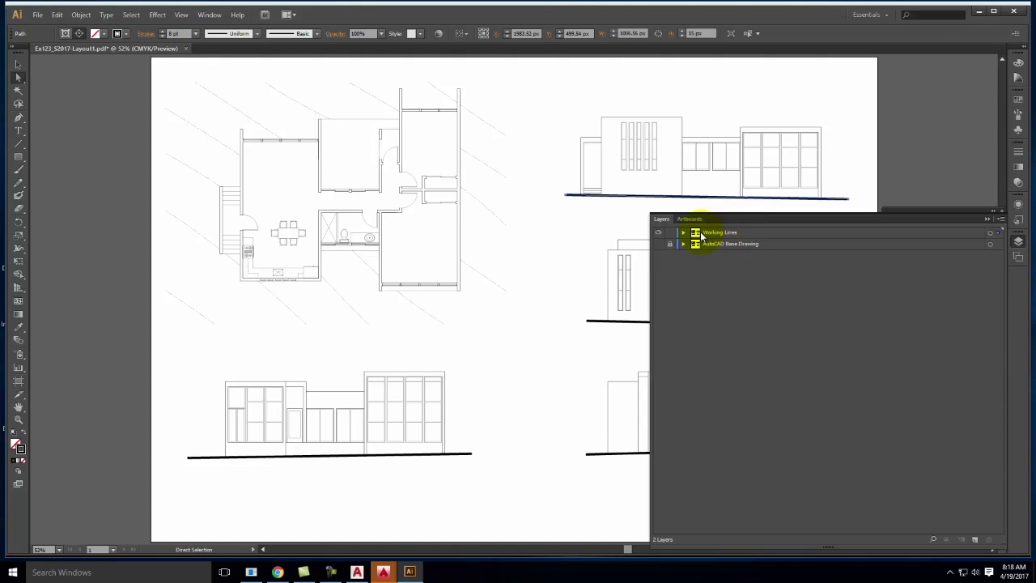
Expand Working Lines and release the clipping masks on its first two clip groups
{"action": "left_click", "coordinate": [683, 233]}
{"action": "left_click", "coordinate": [733, 244]}
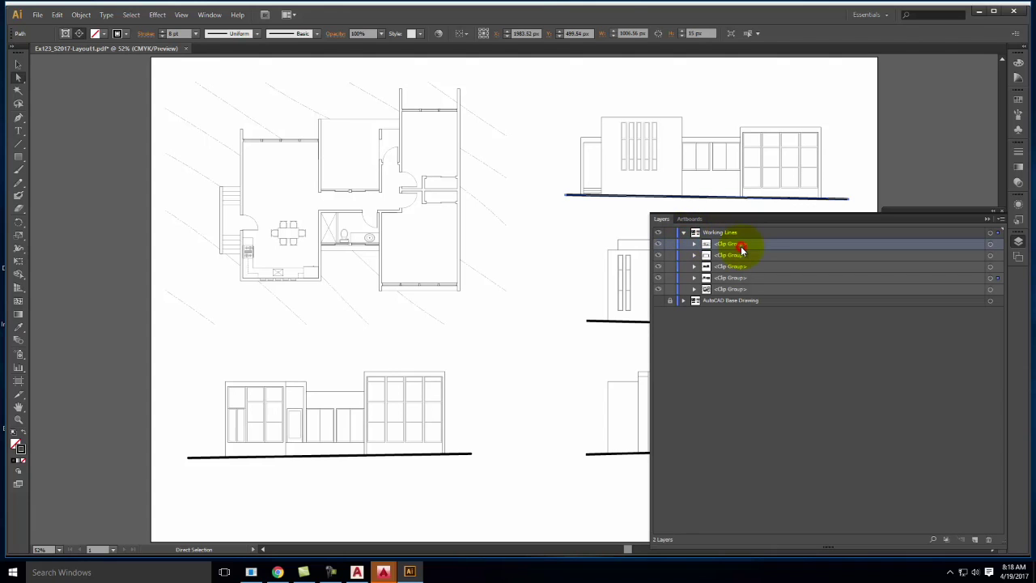
{"action": "left_click", "coordinate": [693, 243]}
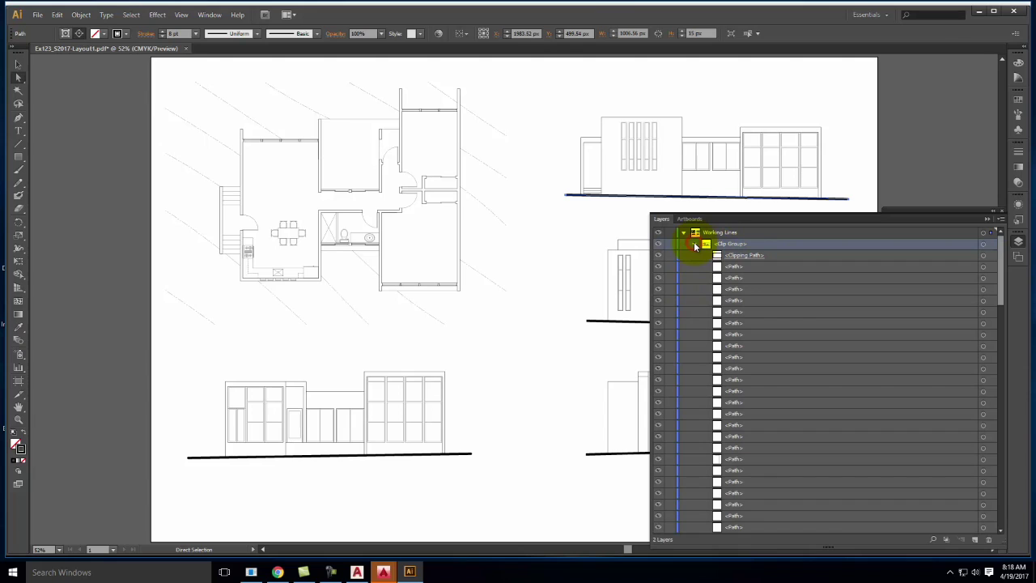
{"action": "left_click", "coordinate": [694, 244]}
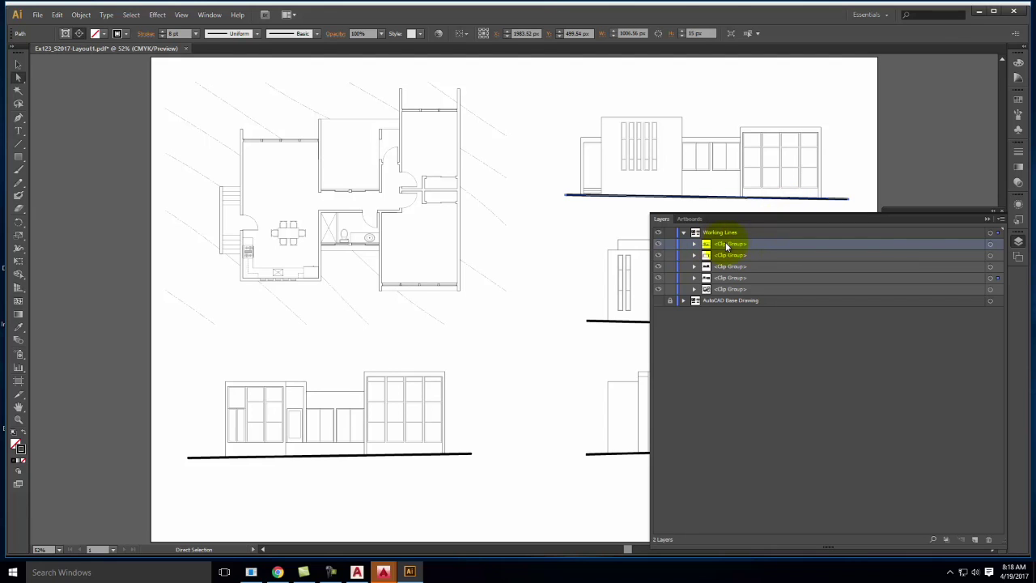
{"action": "left_click", "coordinate": [1002, 220]}
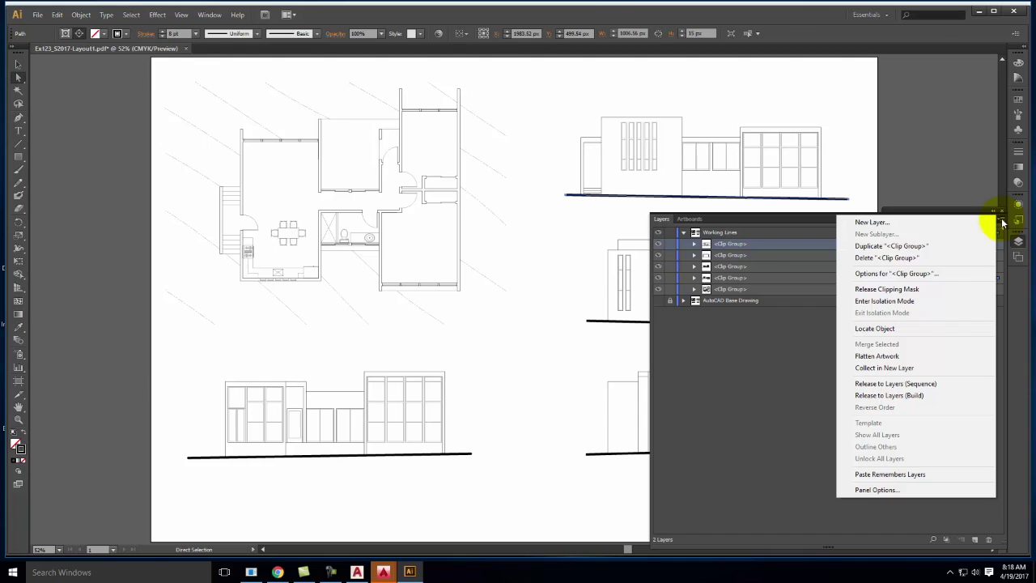
{"action": "left_click", "coordinate": [887, 289]}
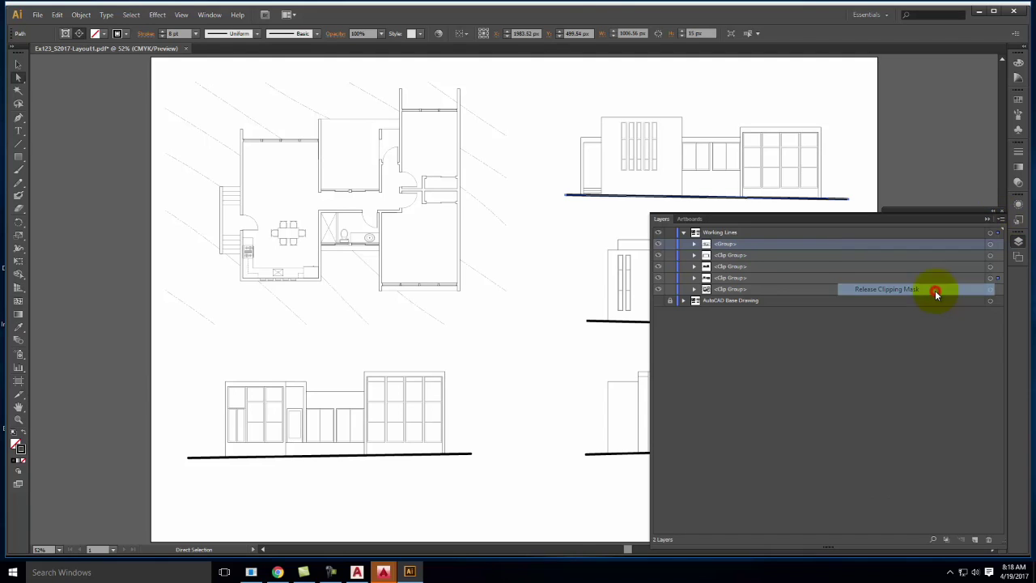
{"action": "left_click", "coordinate": [730, 255]}
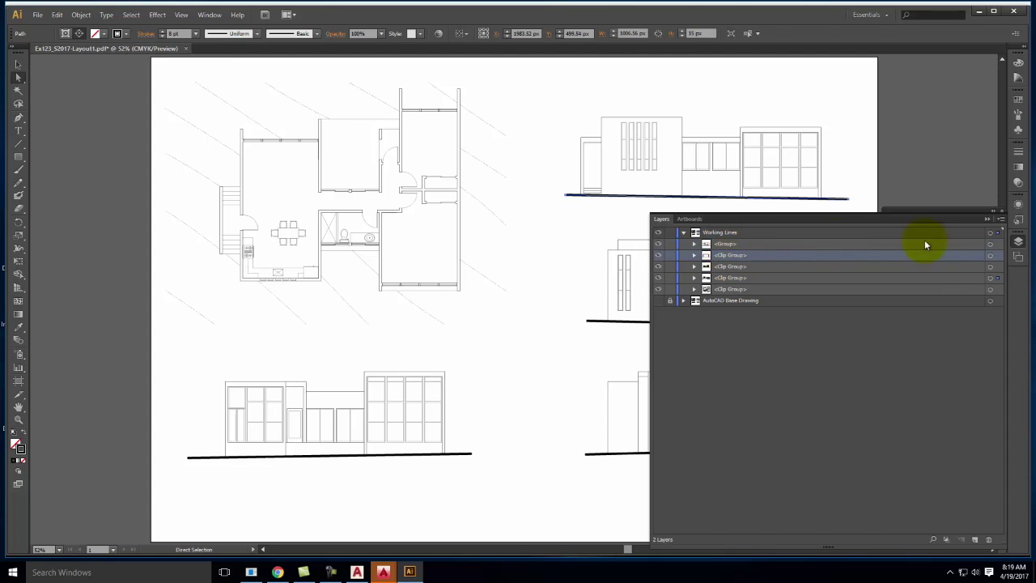
{"action": "left_click", "coordinate": [1000, 218]}
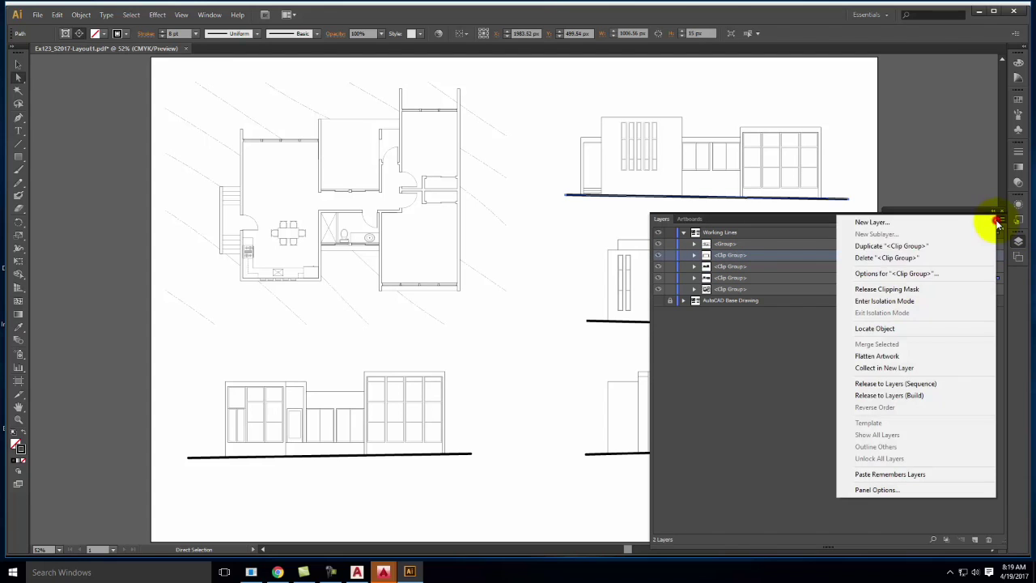
{"action": "left_click", "coordinate": [947, 290]}
Release the clipping masks on the remaining three clip groups and collapse Working Lines
{"action": "left_click", "coordinate": [945, 266]}
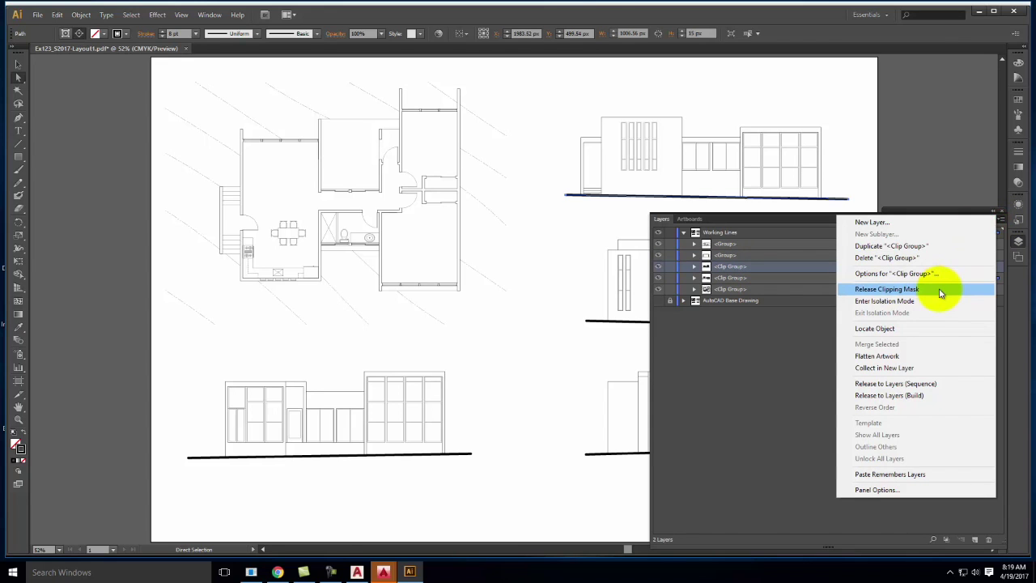
{"action": "left_click", "coordinate": [939, 289]}
{"action": "left_click", "coordinate": [775, 278]}
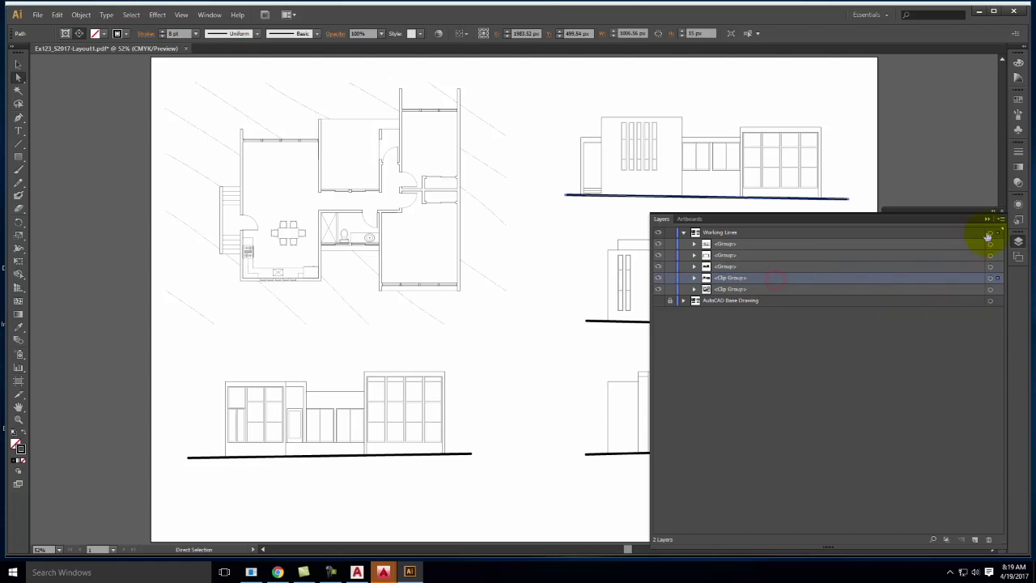
{"action": "left_click", "coordinate": [1001, 219]}
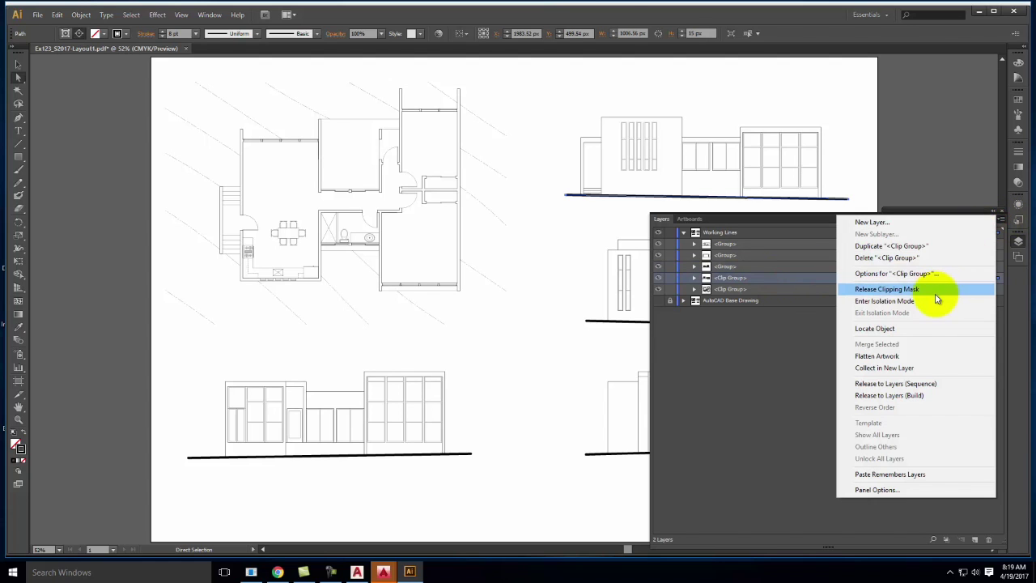
{"action": "left_click", "coordinate": [935, 291]}
{"action": "left_click", "coordinate": [777, 290]}
{"action": "left_click", "coordinate": [1000, 220]}
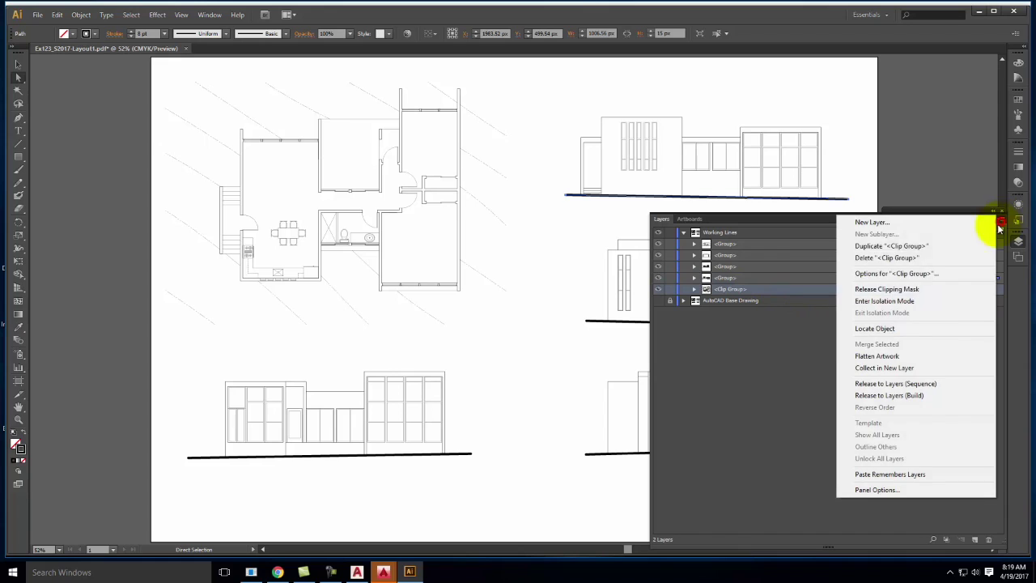
{"action": "left_click", "coordinate": [930, 289]}
{"action": "left_click", "coordinate": [800, 338]}
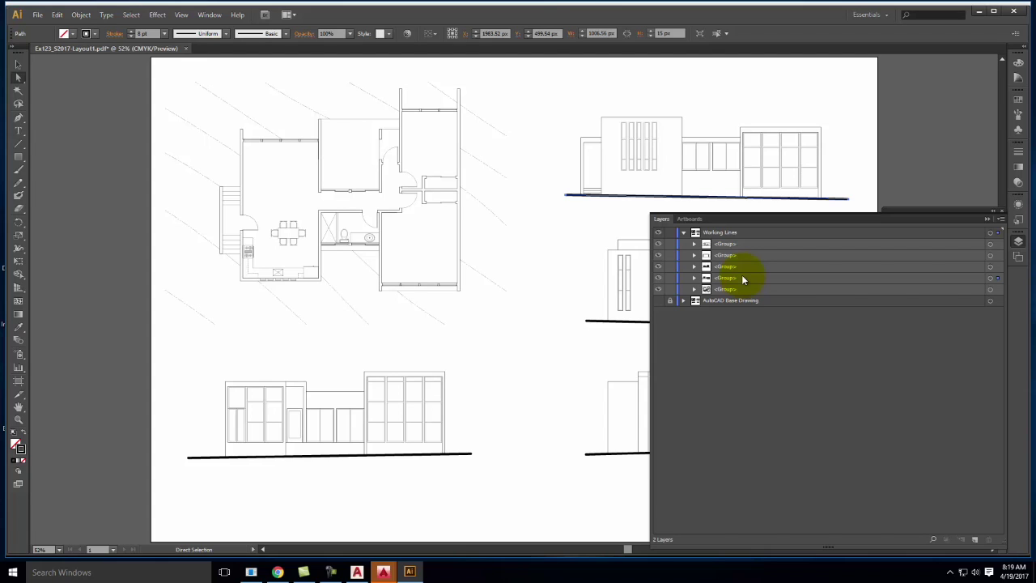
{"action": "left_click", "coordinate": [684, 232]}
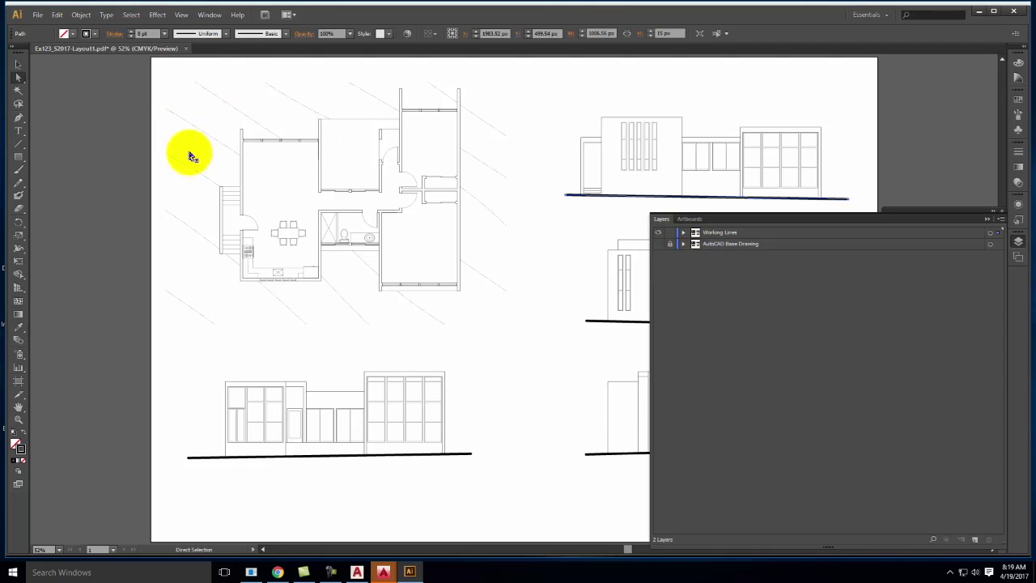
{"action": "key", "text": "v"}
{"action": "key", "text": "ctrl+equal"}
{"action": "key", "text": "ctrl+equal"}
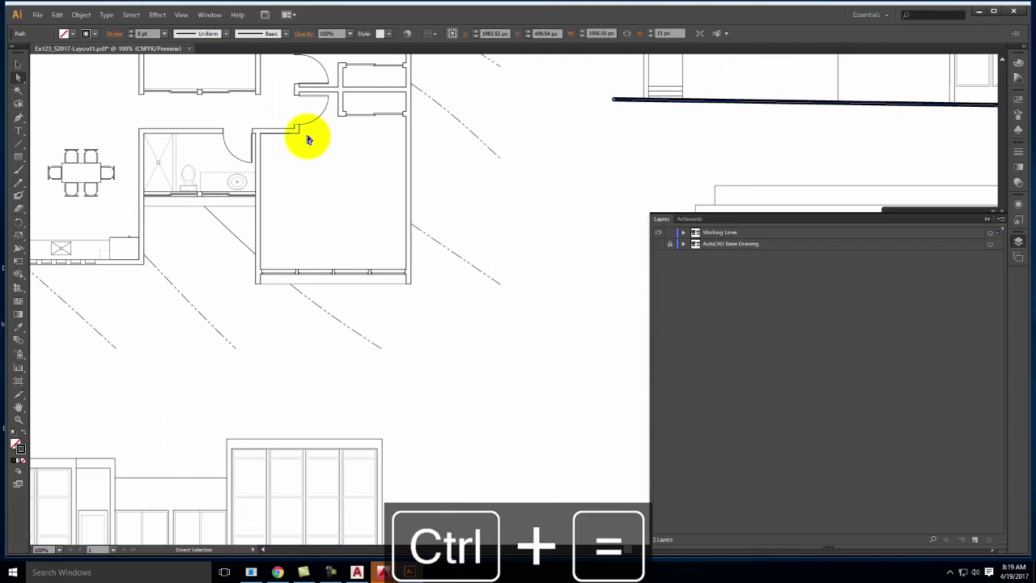
{"action": "key", "text": "space"}
{"action": "mouse_move", "coordinate": [243, 113]}
{"action": "left_mouse_down"}
{"action": "mouse_move", "coordinate": [418, 303]}
{"action": "mouse_move", "coordinate": [399, 280]}
{"action": "left_mouse_up"}
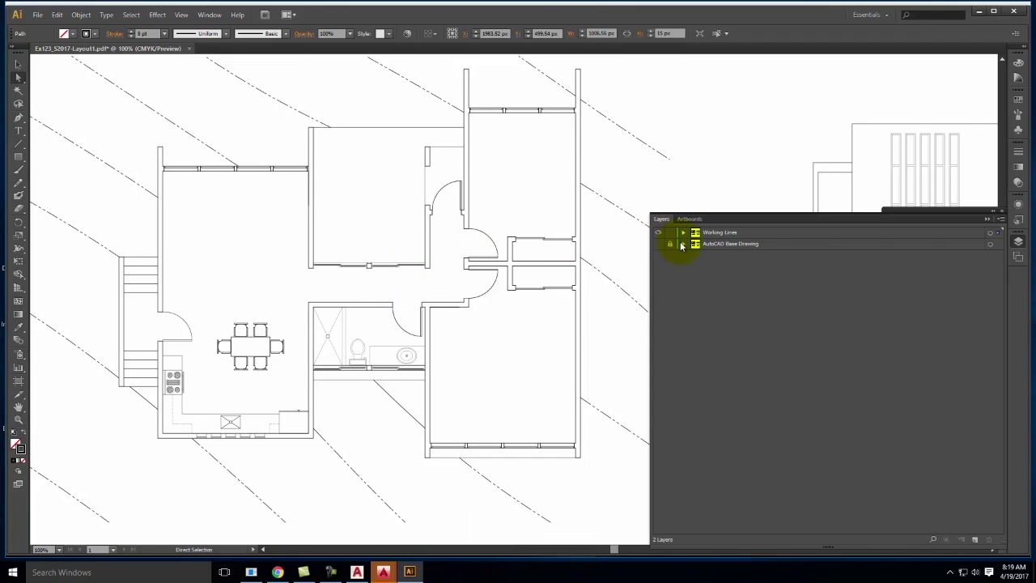
{"action": "left_click", "coordinate": [707, 235]}
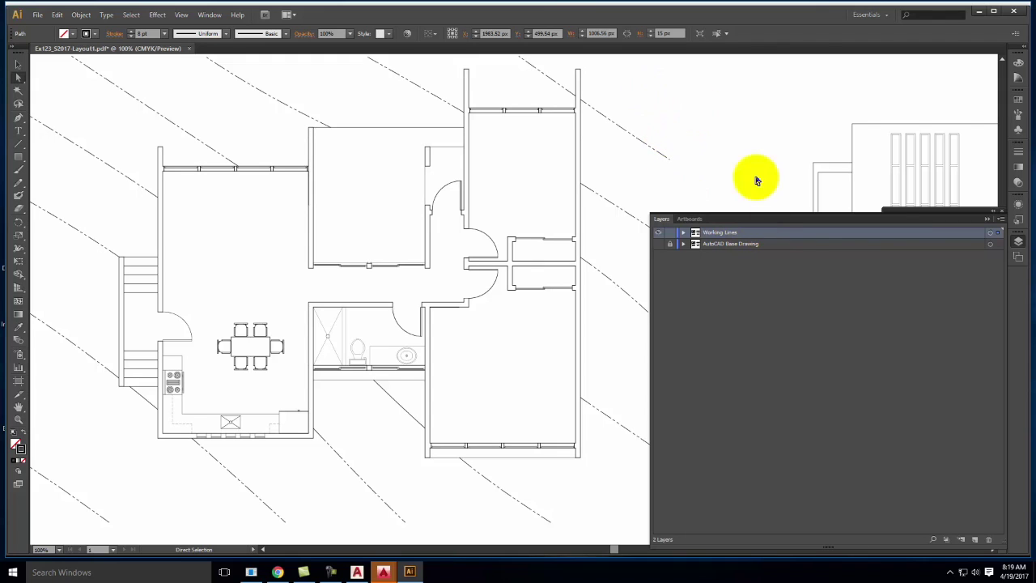
{"action": "left_click", "coordinate": [997, 233]}
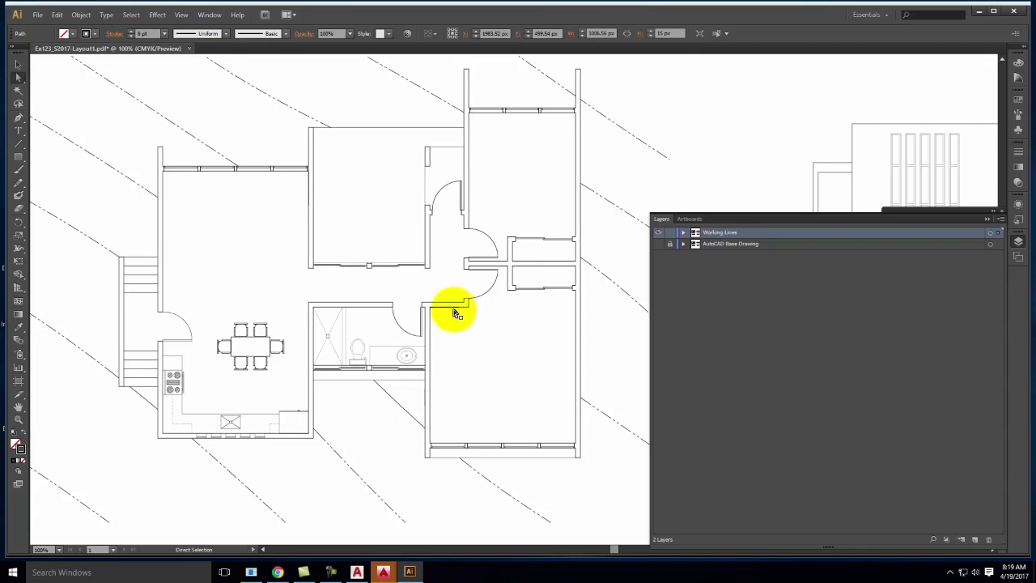
{"action": "left_click", "coordinate": [688, 71]}
{"action": "key", "text": "ctrl+minus"}
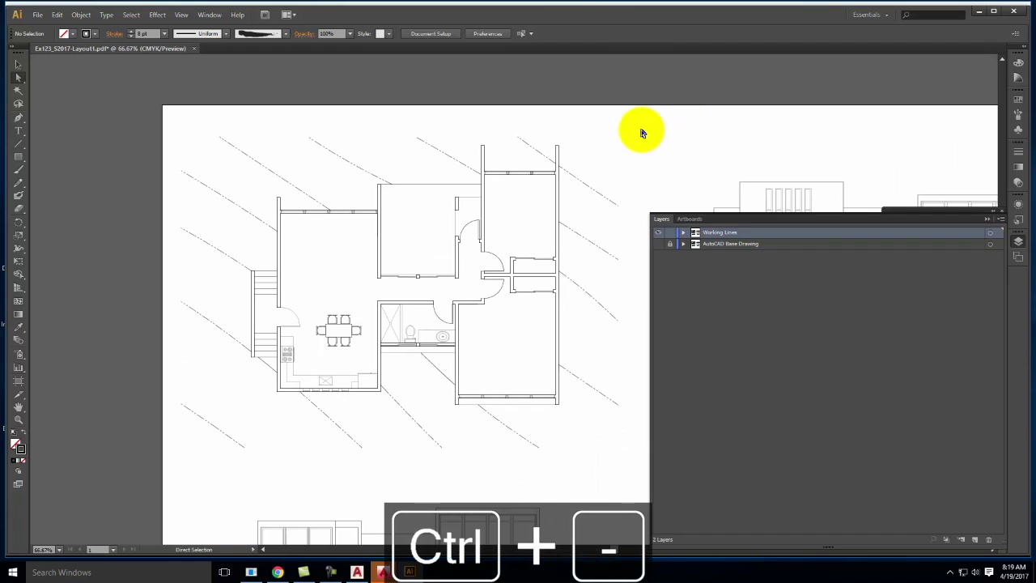
{"action": "left_click_drag", "start_coordinate": [643, 124], "coordinate": [169, 478]}
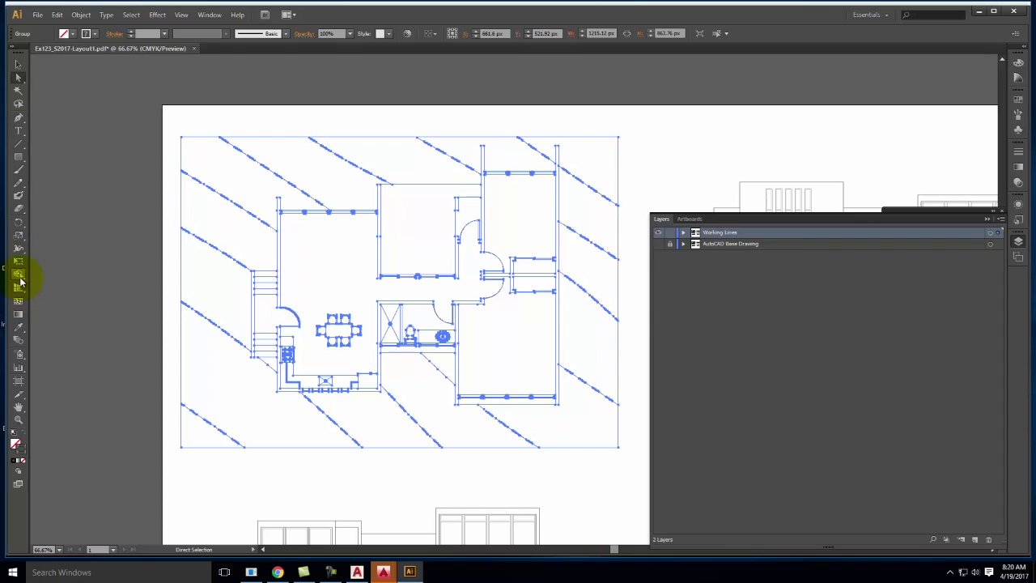
Switch to the Live Paint Bucket and click the floor plan to make it a Live Paint group
{"action": "left_click_drag", "start_coordinate": [24, 280], "coordinate": [42, 288]}
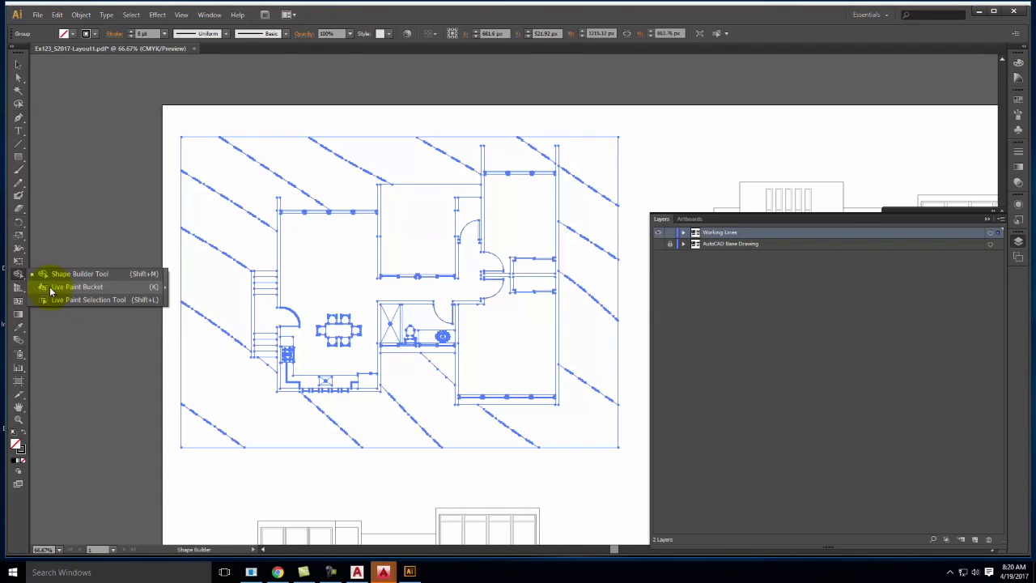
{"action": "left_click_drag", "start_coordinate": [51, 289], "coordinate": [52, 288]}
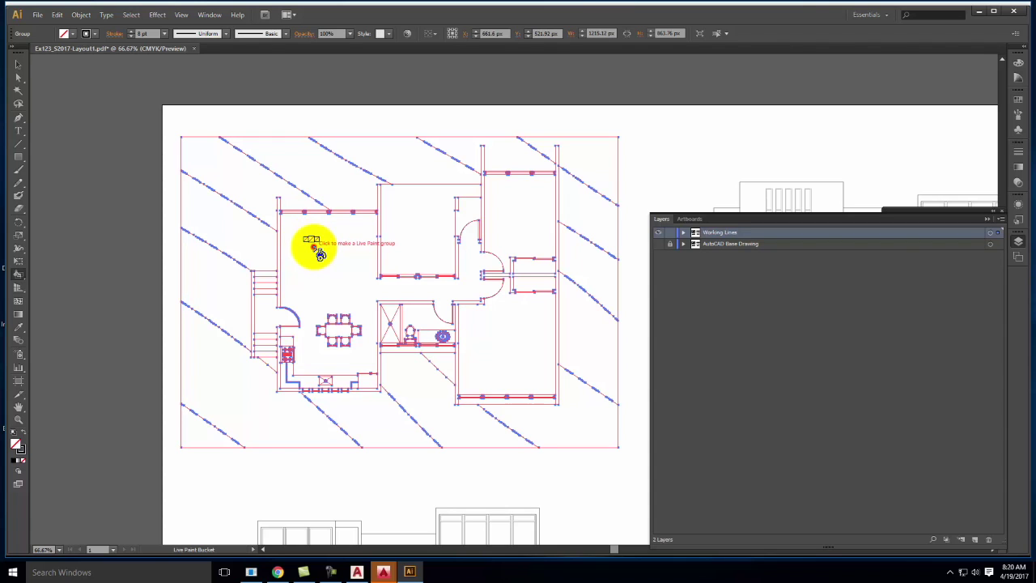
{"action": "left_click", "coordinate": [319, 252]}
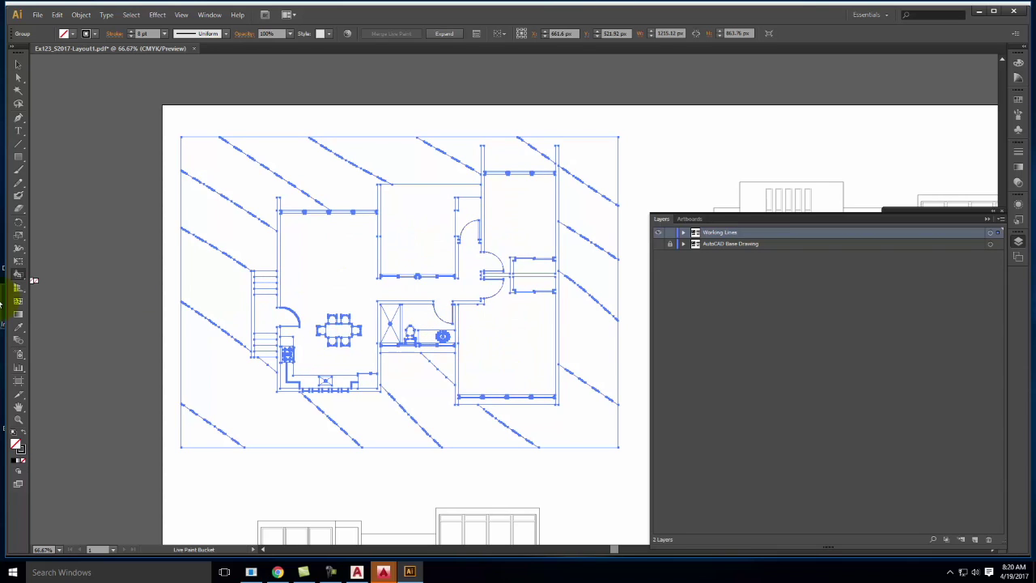
Swap the fill and stroke colours and choose a red fill colour
{"action": "left_click", "coordinate": [24, 434]}
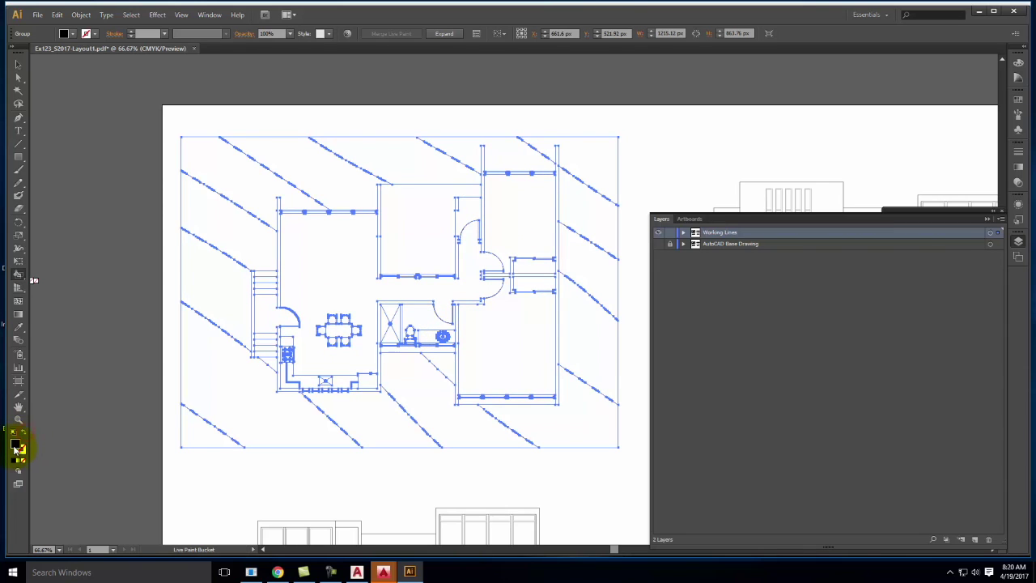
{"action": "double_click", "coordinate": [14, 445]}
{"action": "left_click", "coordinate": [489, 231]}
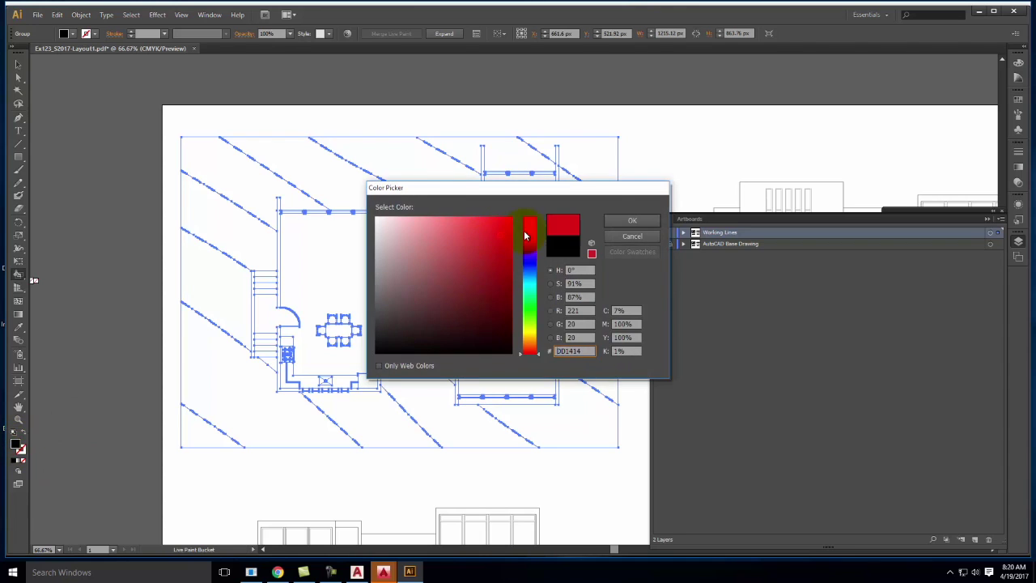
{"action": "left_click", "coordinate": [645, 221]}
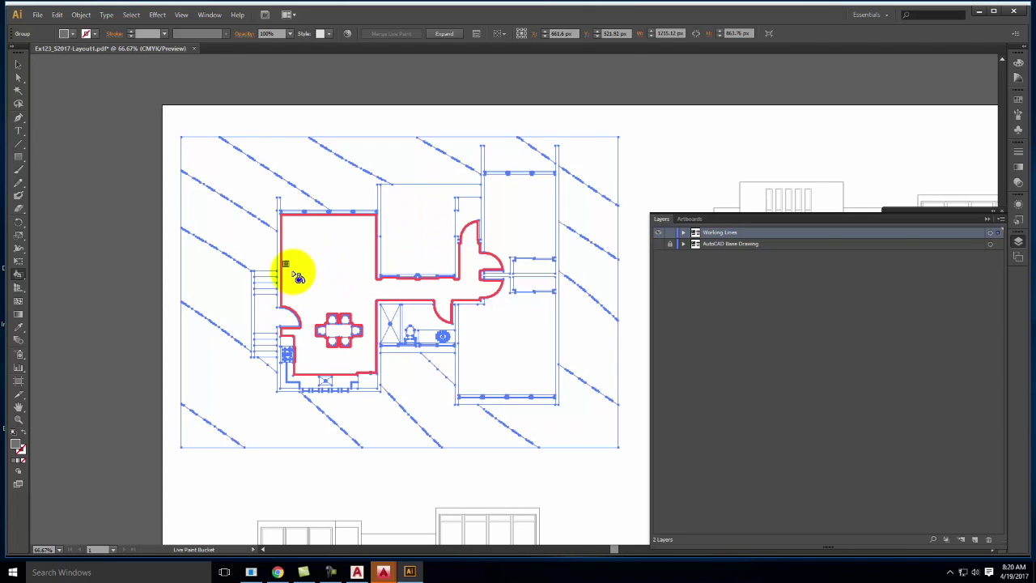
Fill the large left room and the area by the door red, then set the colour panel to RGB
{"action": "left_click", "coordinate": [348, 271]}
{"action": "left_click", "coordinate": [270, 323]}
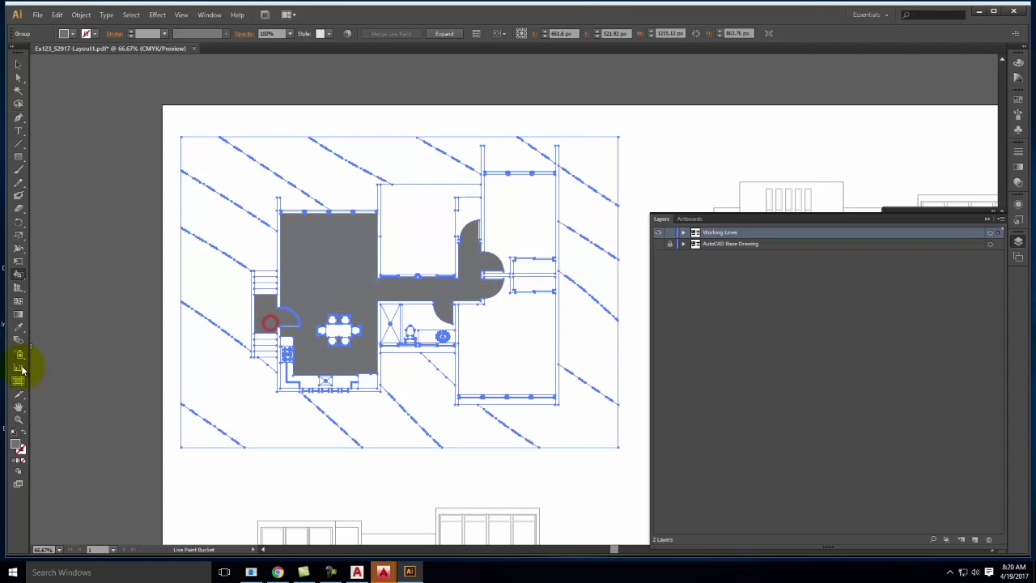
{"action": "double_click", "coordinate": [15, 445]}
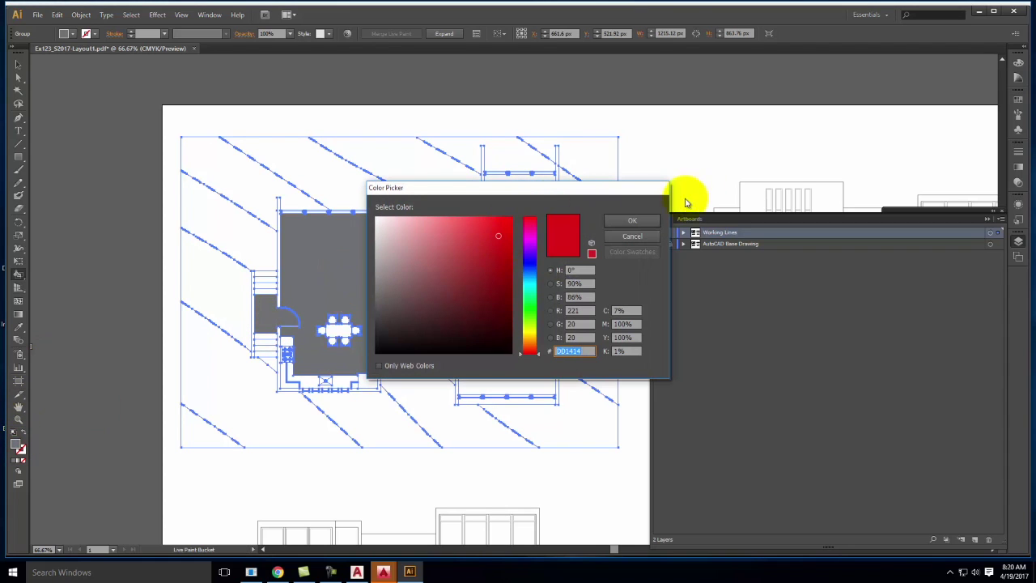
{"action": "left_click", "coordinate": [628, 227]}
{"action": "left_click", "coordinate": [1018, 63]}
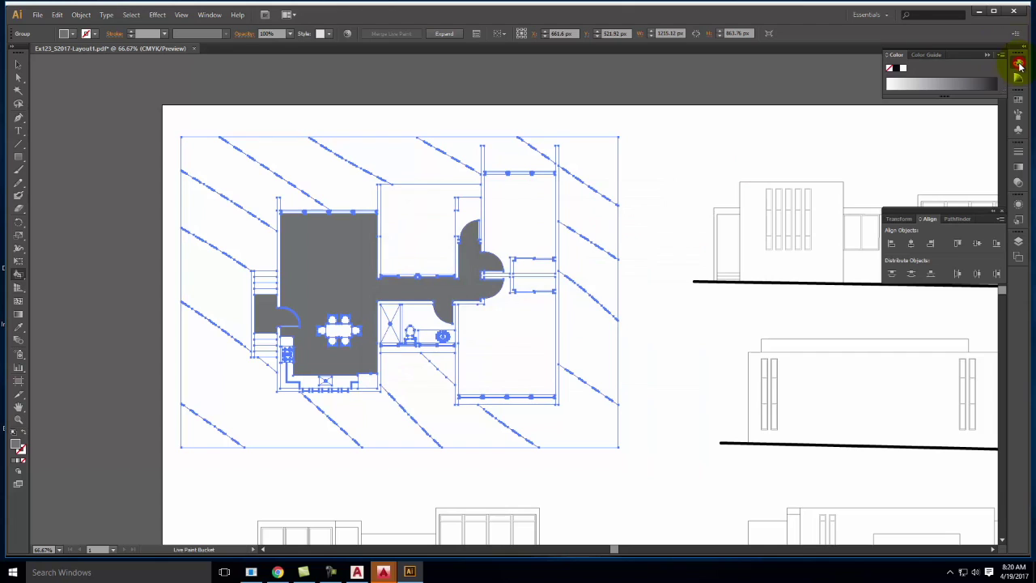
{"action": "left_click", "coordinate": [1001, 55]}
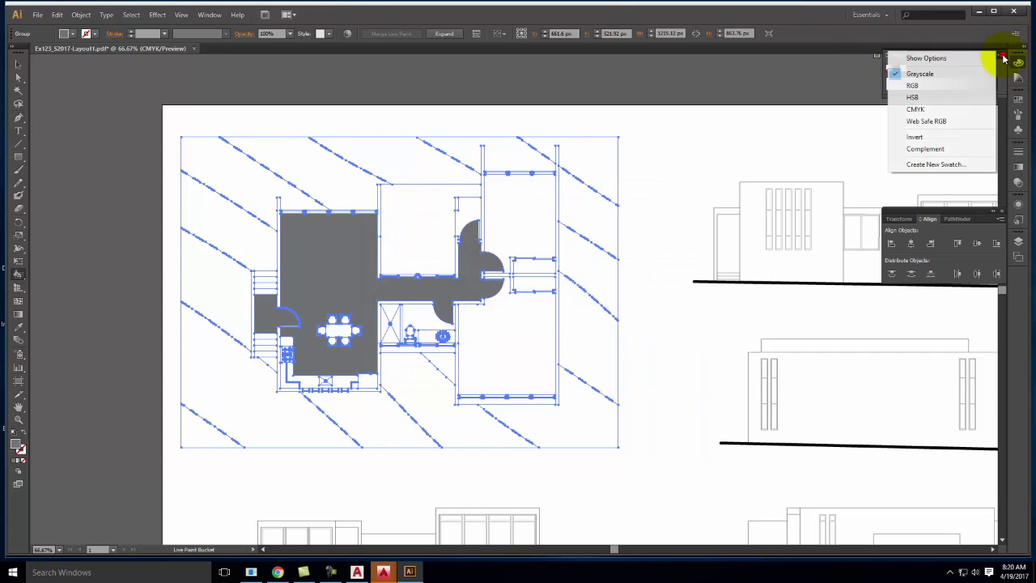
{"action": "left_click", "coordinate": [955, 83]}
{"action": "left_click", "coordinate": [413, 239]}
Fill the main floor, upper middle, upper right, lower-right rooms and kitchen-sink area red
{"action": "left_click", "coordinate": [317, 283]}
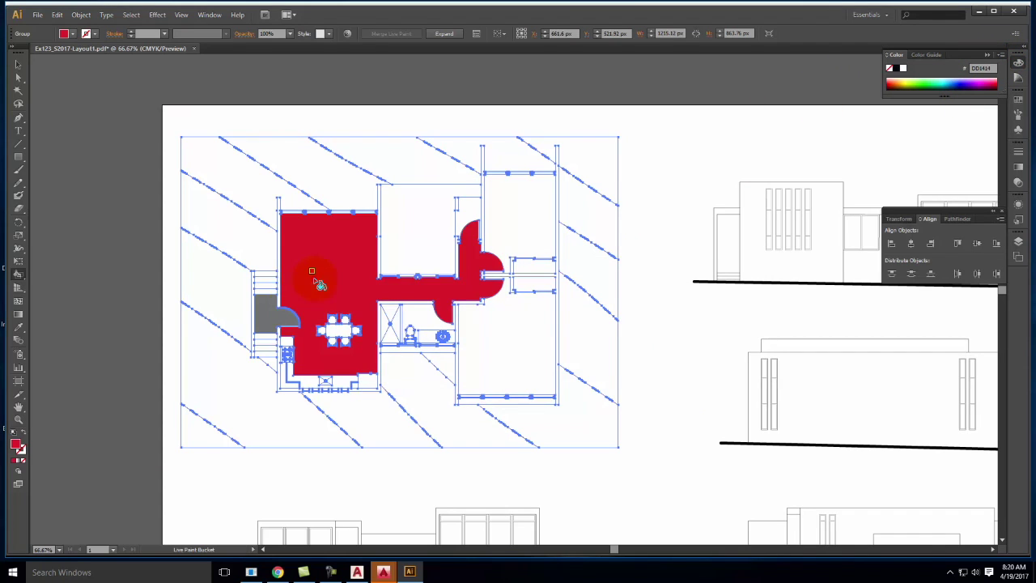
{"action": "left_click", "coordinate": [266, 313]}
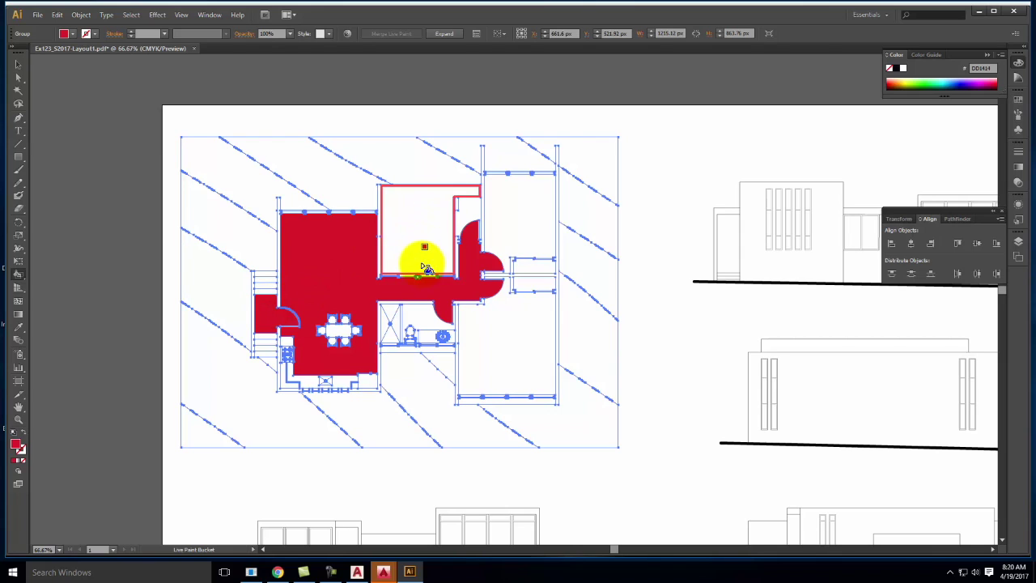
{"action": "left_click", "coordinate": [432, 241]}
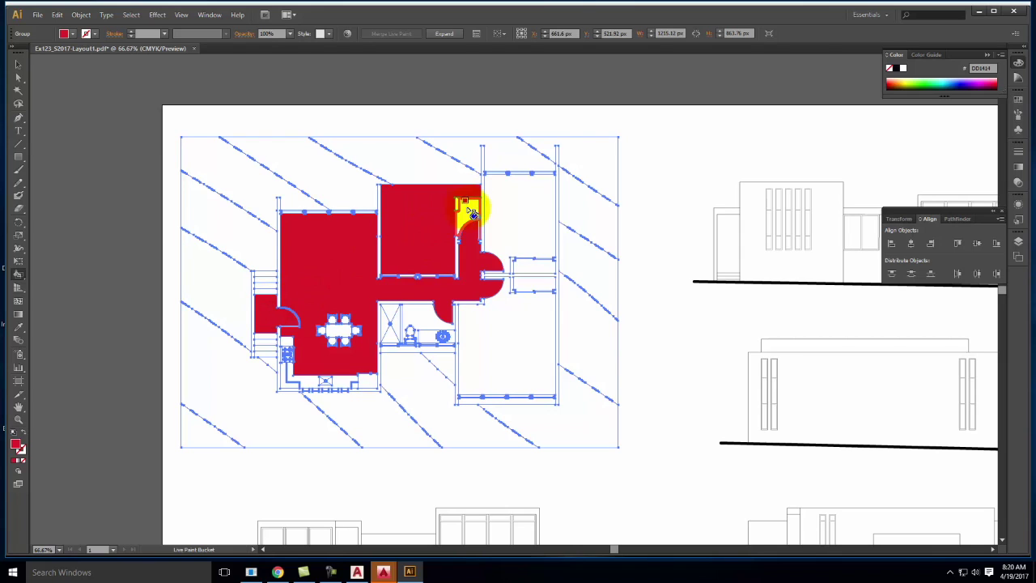
{"action": "left_click", "coordinate": [511, 207]}
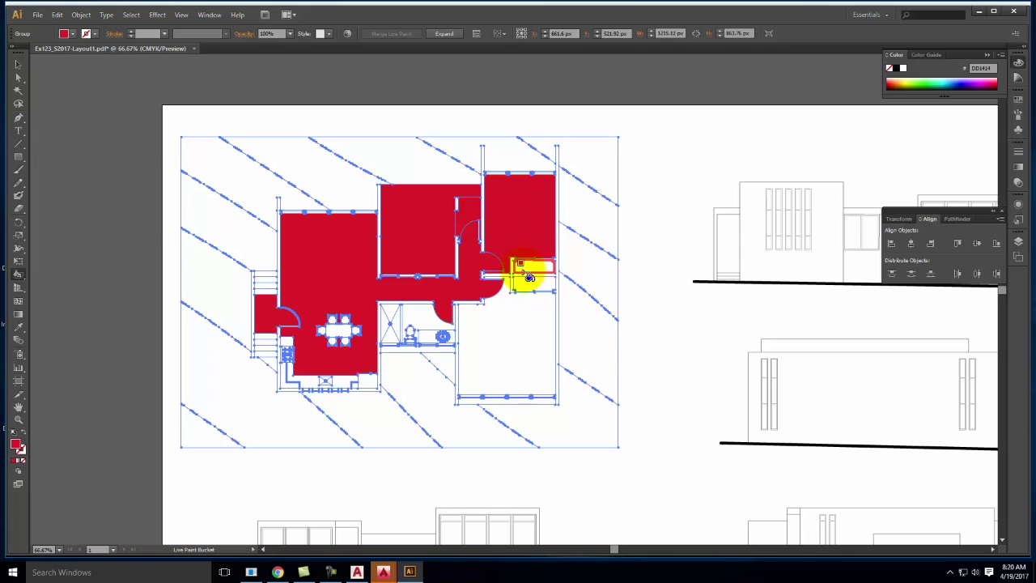
{"action": "left_click", "coordinate": [518, 322]}
{"action": "left_click", "coordinate": [423, 327]}
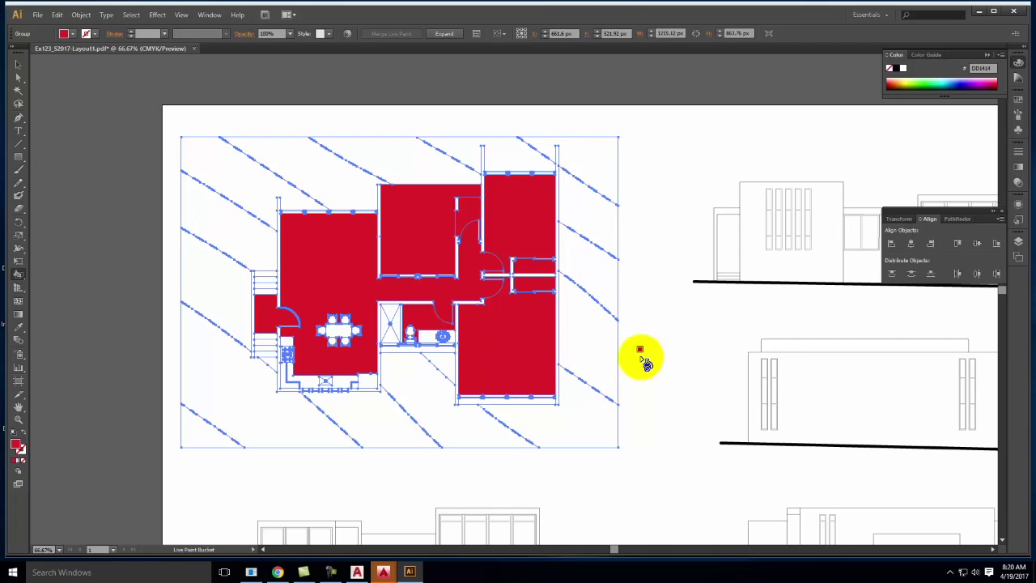
Switch the paint colour to blue and paint the left, kitchen and interior wall edges
{"action": "double_click", "coordinate": [16, 445]}
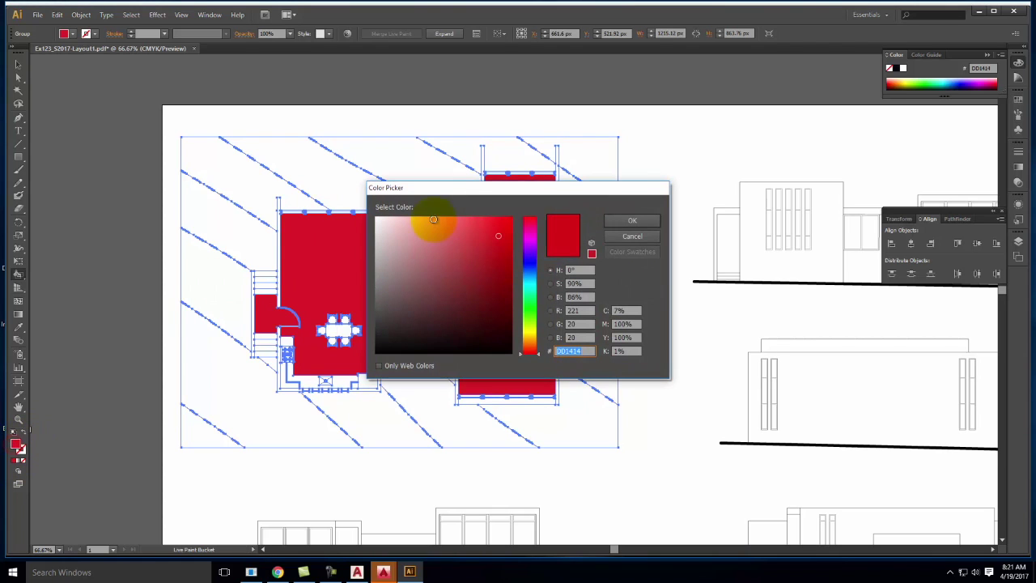
{"action": "left_click", "coordinate": [528, 269]}
{"action": "left_click", "coordinate": [615, 221]}
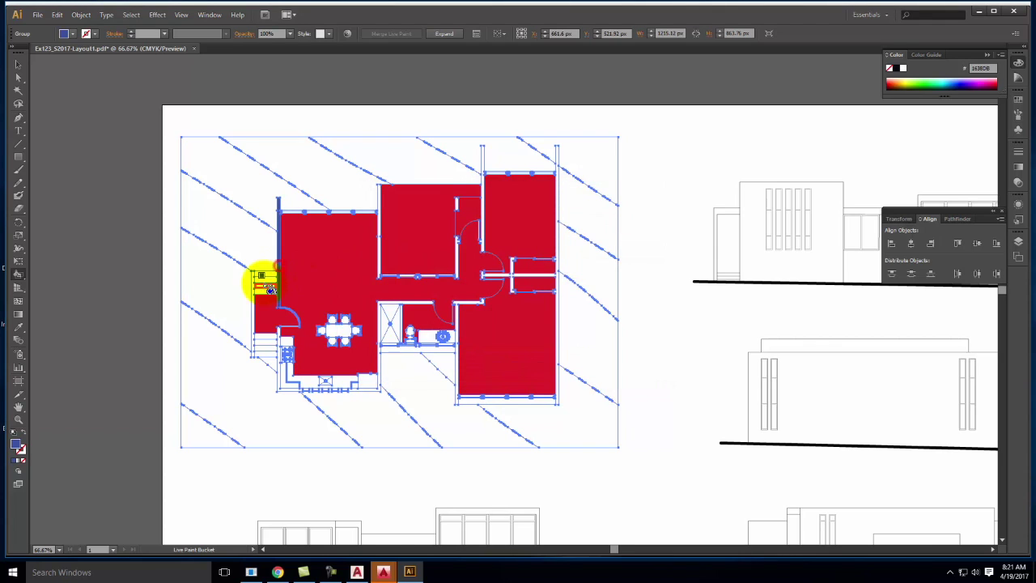
{"action": "left_click", "coordinate": [257, 289]}
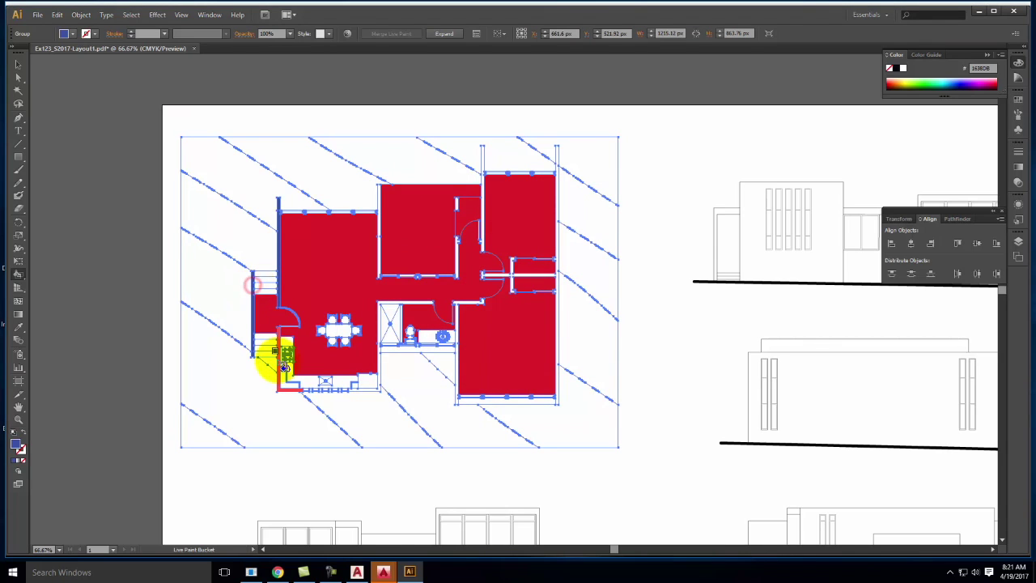
{"action": "left_click", "coordinate": [382, 391]}
{"action": "left_click", "coordinate": [378, 191]}
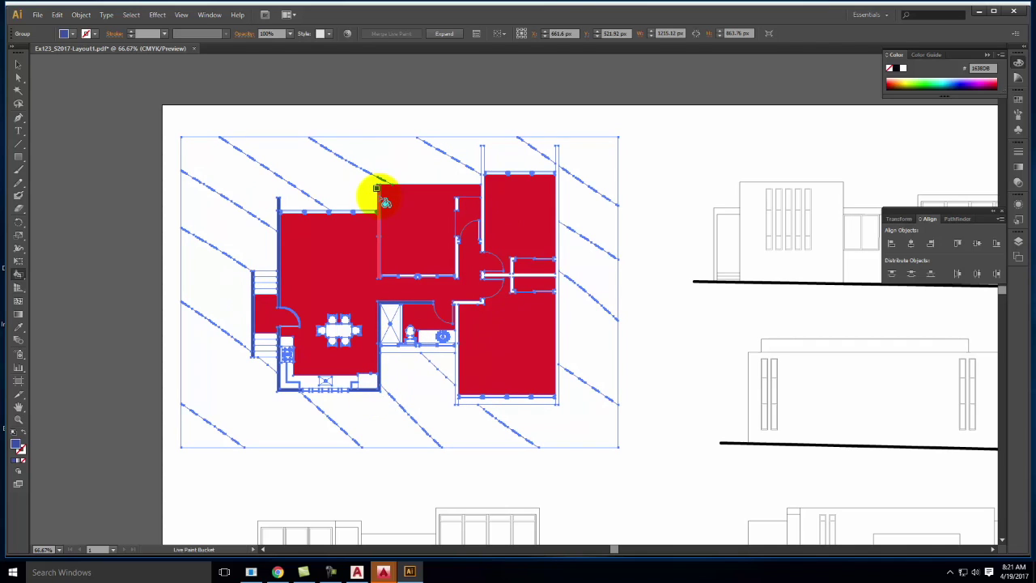
{"action": "left_click", "coordinate": [460, 254]}
Zoom in and paint the three top-wall window segments blue
{"action": "key", "text": "ctrl+equal"}
{"action": "key", "text": "ctrl+equal"}
{"action": "key", "text": "ctrl+equal"}
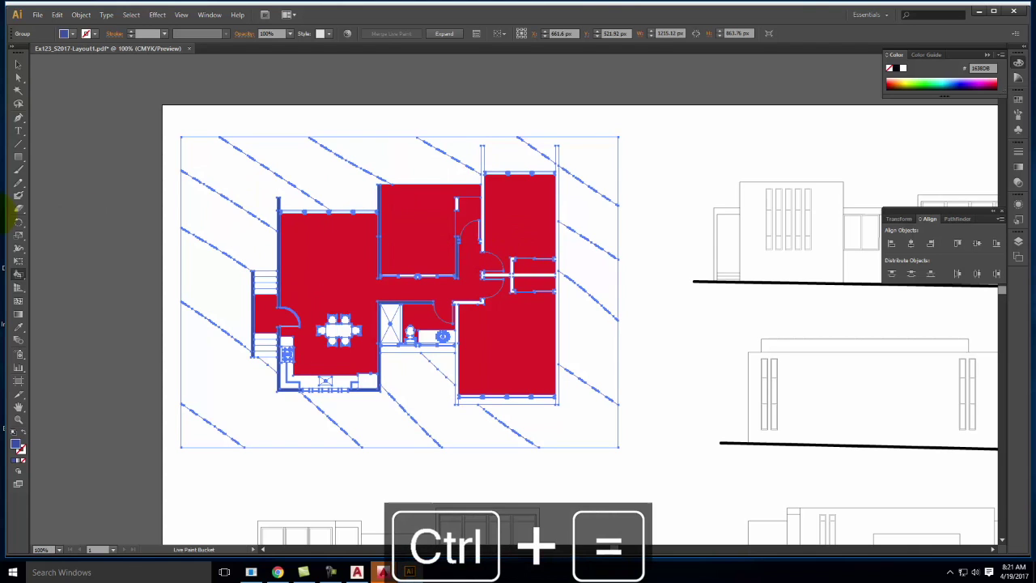
{"action": "key", "text": "ctrl+equal"}
{"action": "key", "text": "space"}
{"action": "left_click_drag", "start_coordinate": [80, 192], "coordinate": [619, 303]}
{"action": "left_click_drag", "start_coordinate": [278, 143], "coordinate": [532, 375]}
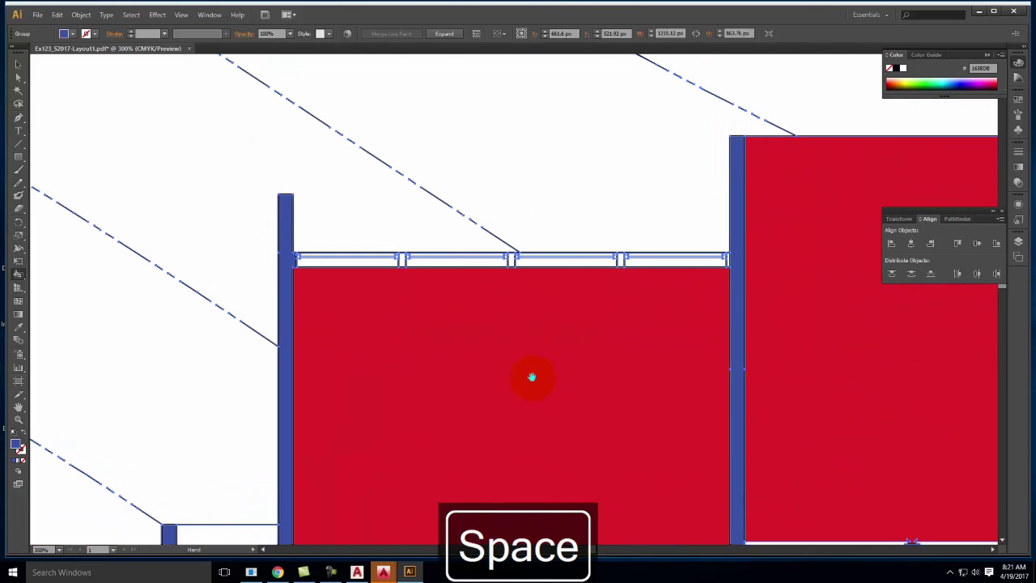
{"action": "left_click", "coordinate": [402, 259]}
{"action": "left_click", "coordinate": [513, 258]}
{"action": "left_click", "coordinate": [620, 257]}
Paint the four bottom-wall and kitchen window segments blue
{"action": "key", "text": "space"}
{"action": "left_click_drag", "start_coordinate": [667, 358], "coordinate": [578, 123]}
{"action": "left_click_drag", "start_coordinate": [559, 396], "coordinate": [542, 164]}
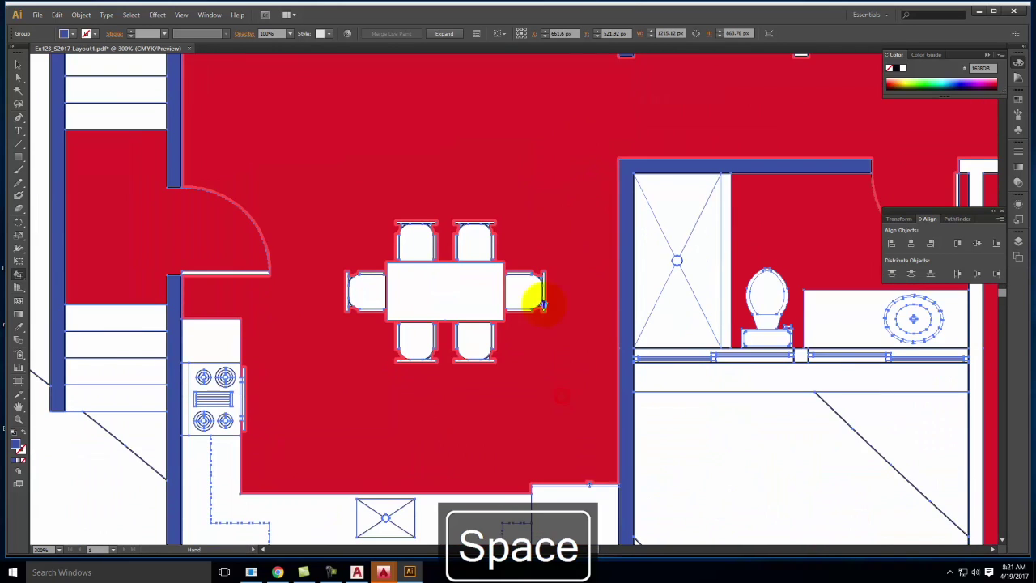
{"action": "left_click_drag", "start_coordinate": [543, 338], "coordinate": [533, 166]}
{"action": "left_click", "coordinate": [310, 389]}
{"action": "left_click", "coordinate": [356, 389]}
{"action": "left_click", "coordinate": [389, 392]}
{"action": "left_click", "coordinate": [441, 386]}
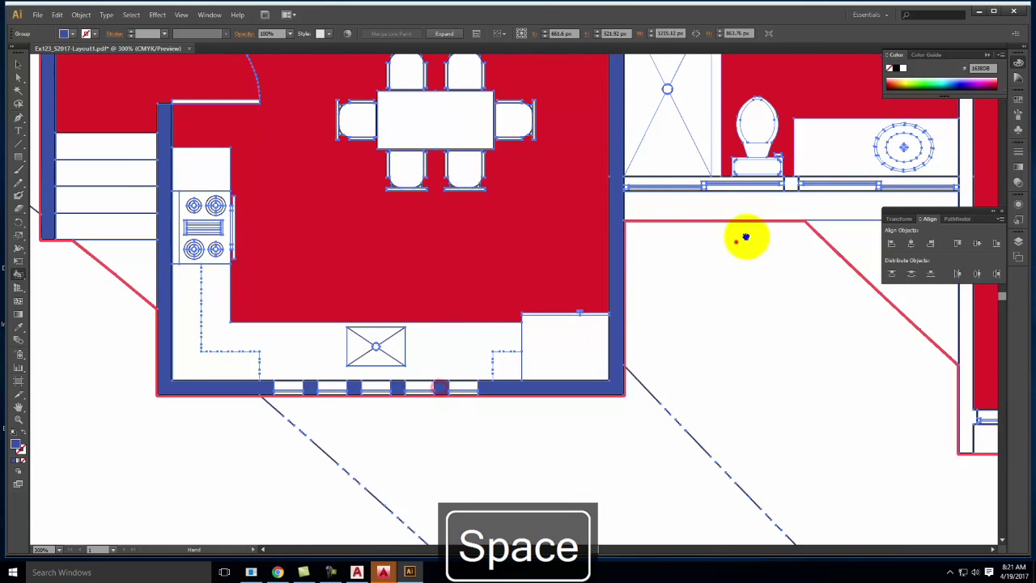
Paint the bathroom window, corridor walls and a small wall segment blue
{"action": "key", "text": "space"}
{"action": "left_click_drag", "start_coordinate": [735, 240], "coordinate": [397, 394]}
{"action": "left_click", "coordinate": [437, 340]}
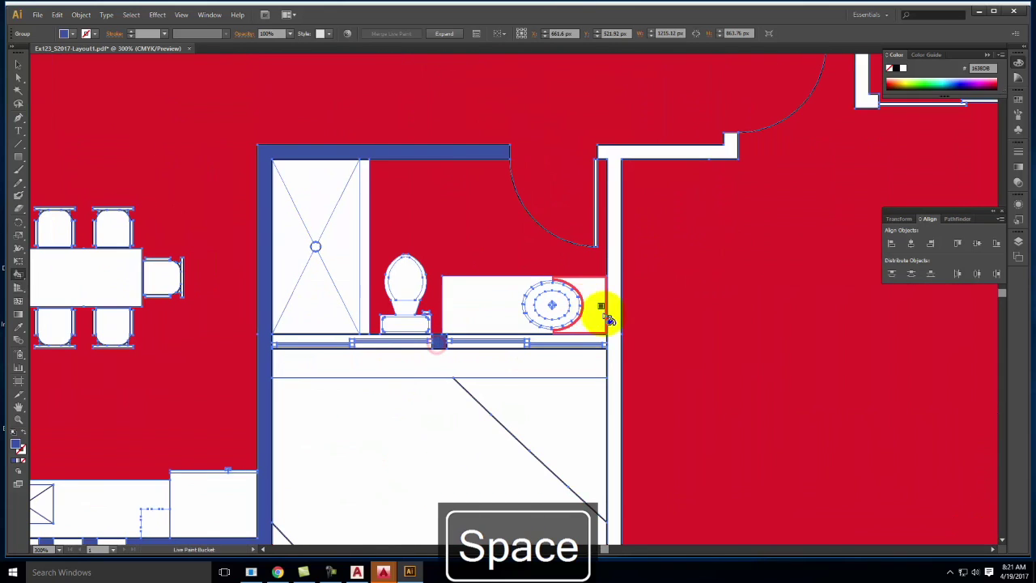
{"action": "left_click_drag", "start_coordinate": [739, 57], "coordinate": [484, 328]}
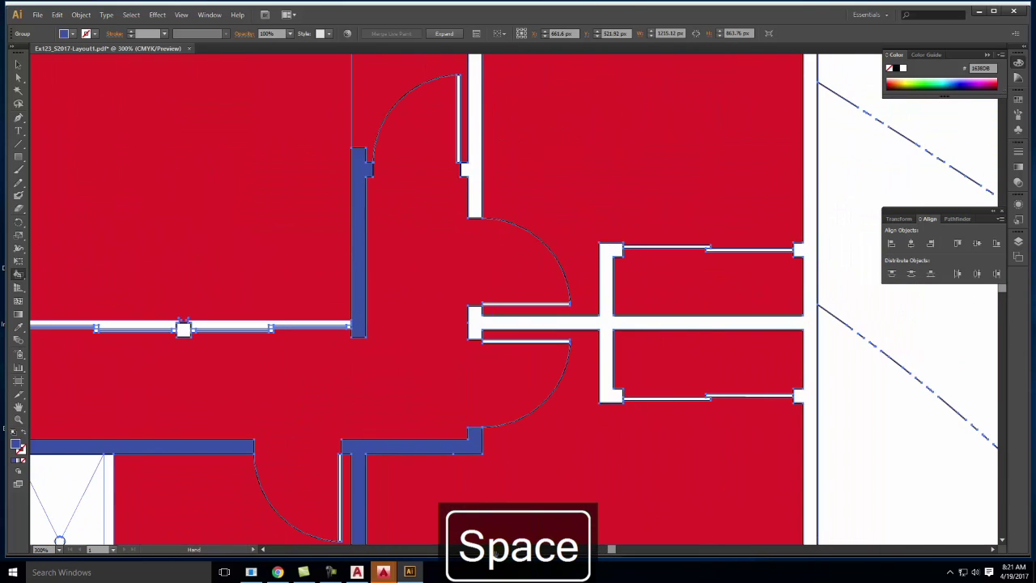
{"action": "left_click", "coordinate": [480, 320]}
{"action": "left_click", "coordinate": [477, 166]}
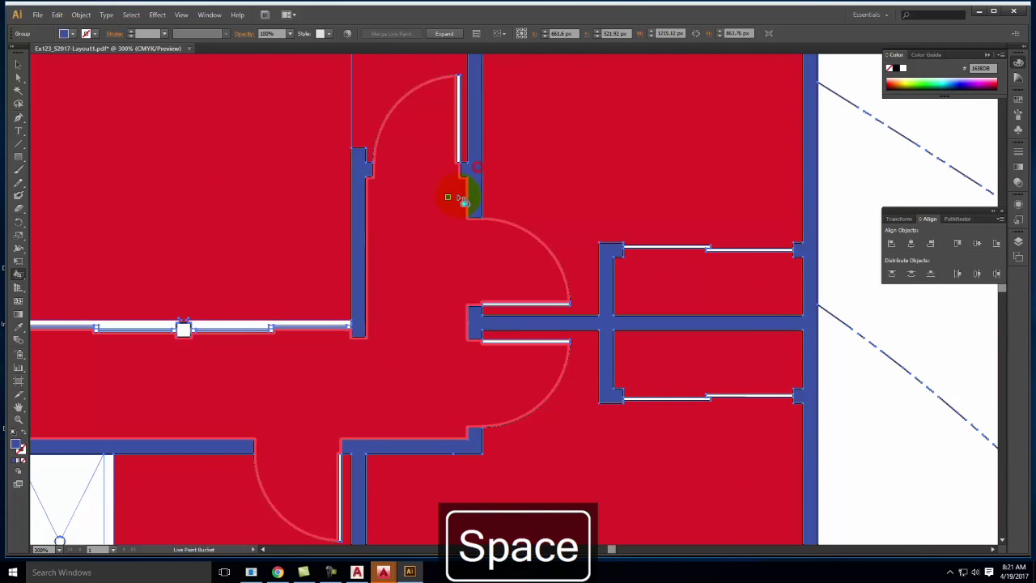
{"action": "left_click", "coordinate": [184, 328]}
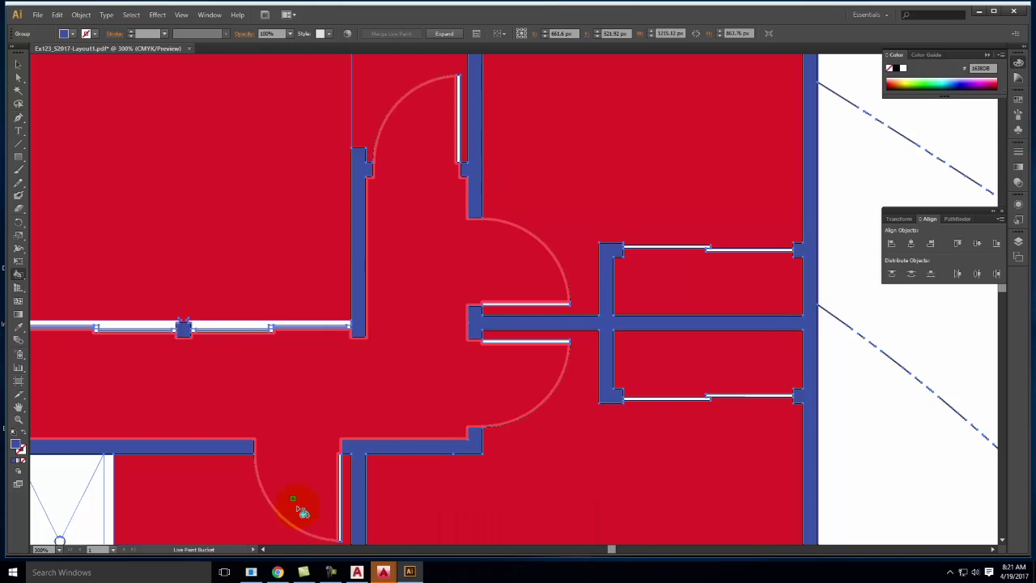
Paint the top wall strip blue and zoom out to view the whole plan
{"action": "key", "text": "ctrl+minus"}
{"action": "key", "text": "ctrl+minus"}
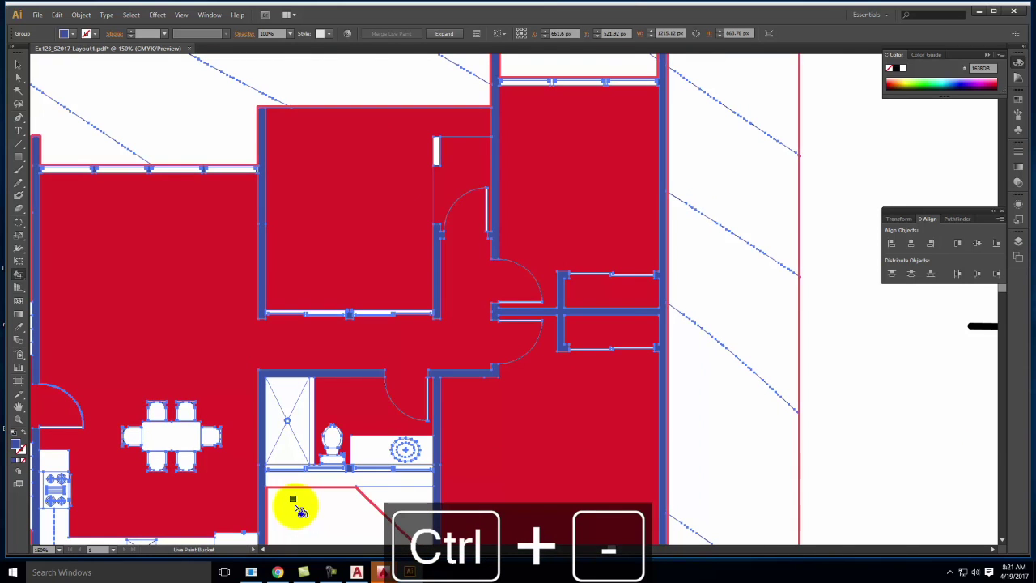
{"action": "left_click", "coordinate": [617, 80]}
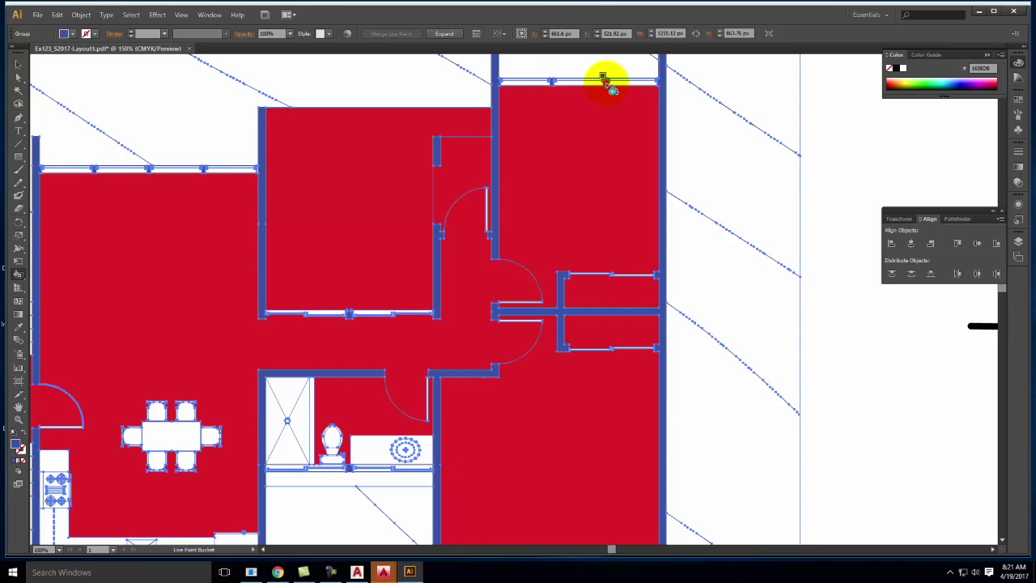
{"action": "scroll", "coordinate": [664, 127], "scroll_direction": "down", "scroll_amount": 3}
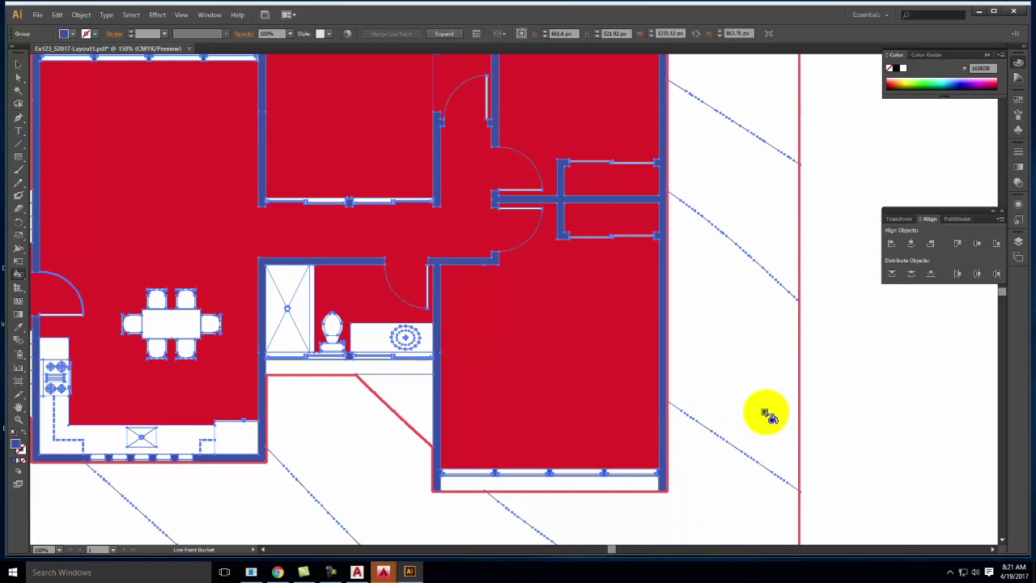
{"action": "scroll", "coordinate": [769, 417], "scroll_direction": "up", "scroll_amount": 1}
{"action": "key", "text": "ctrl+minus"}
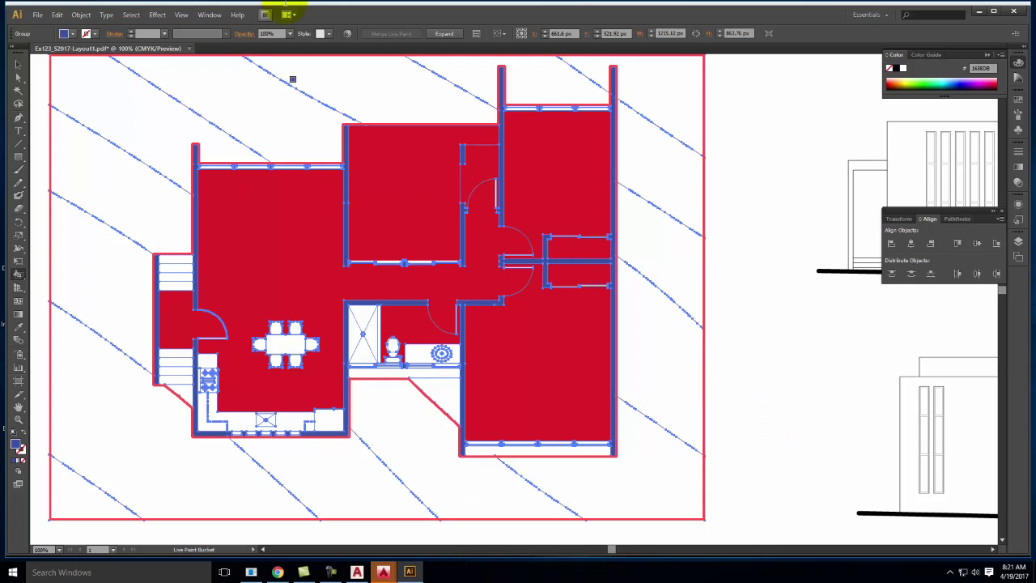
Expand the Live Paint group, switch to Direct Selection, and deselect everything
{"action": "left_click", "coordinate": [572, 168]}
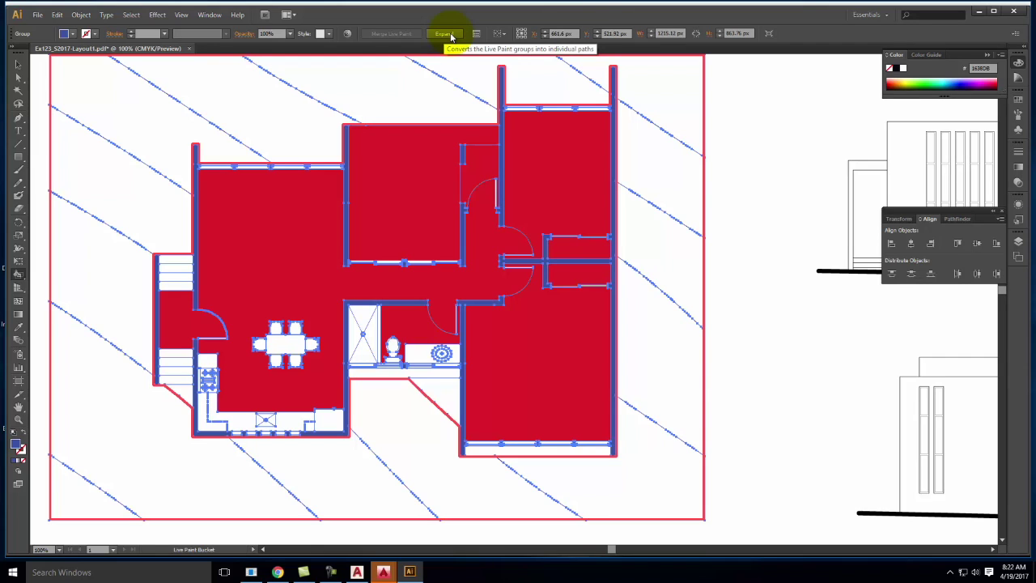
{"action": "left_click", "coordinate": [451, 34]}
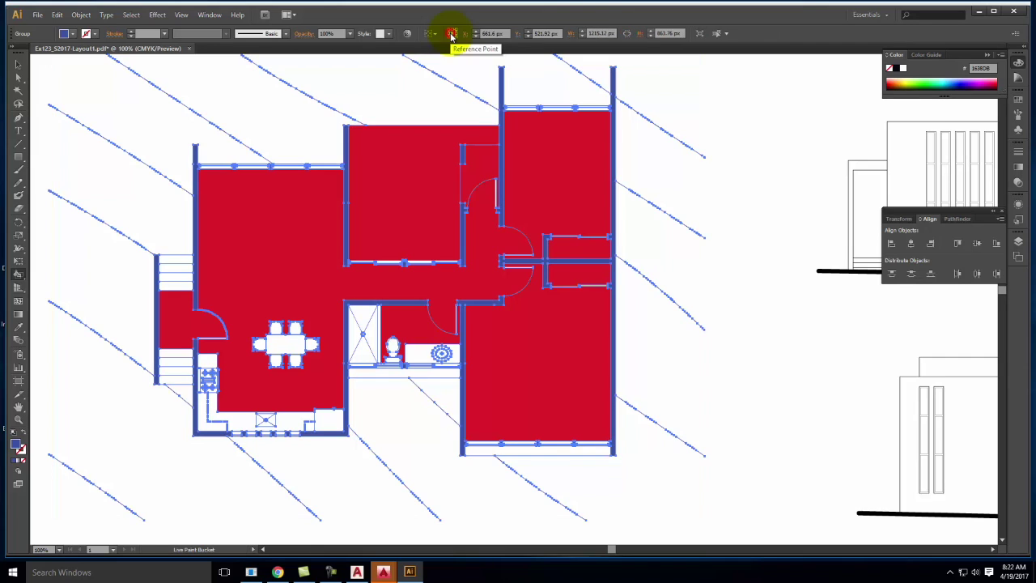
{"action": "left_click", "coordinate": [23, 78]}
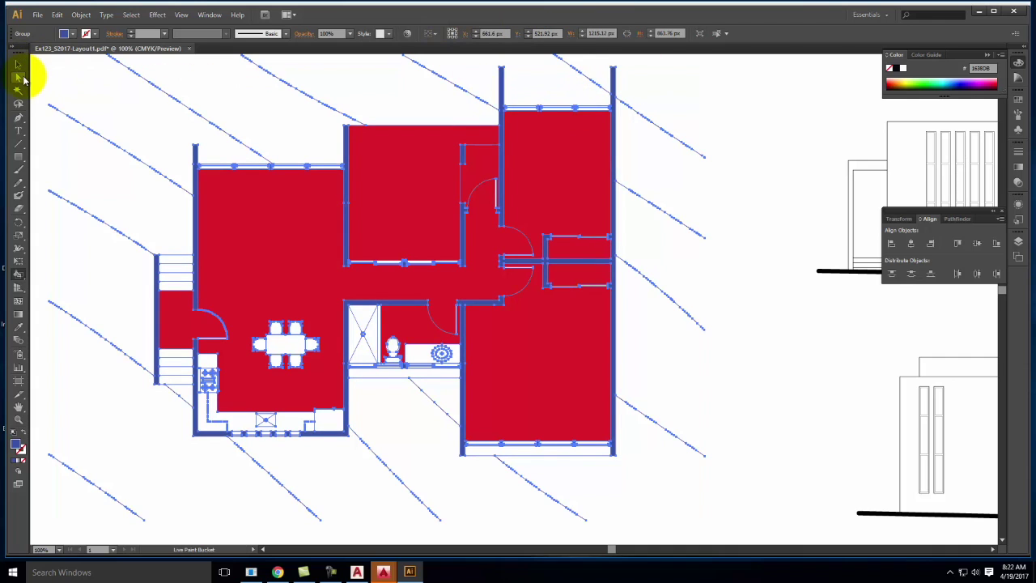
{"action": "left_click", "coordinate": [20, 81]}
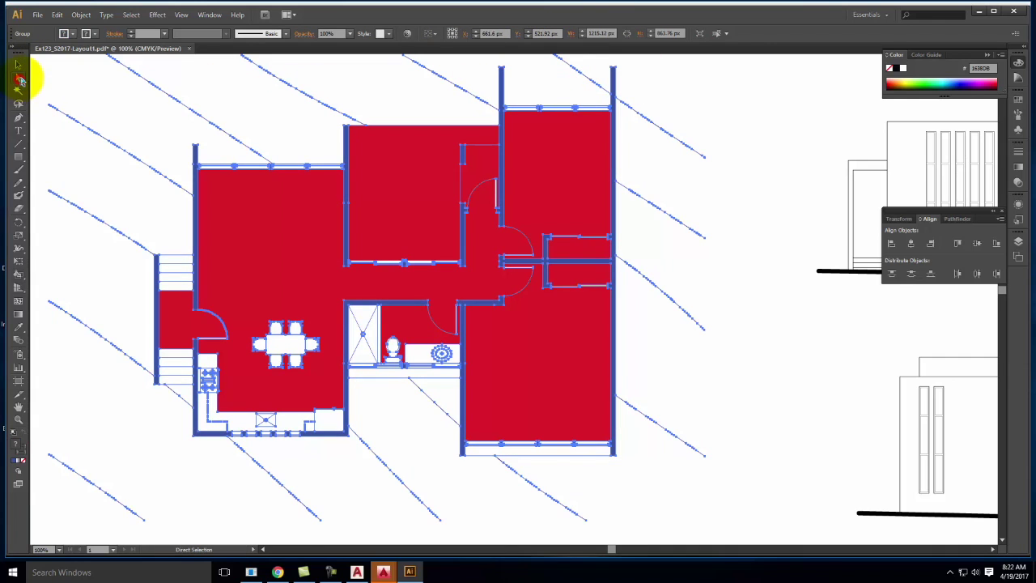
{"action": "left_click", "coordinate": [817, 101]}
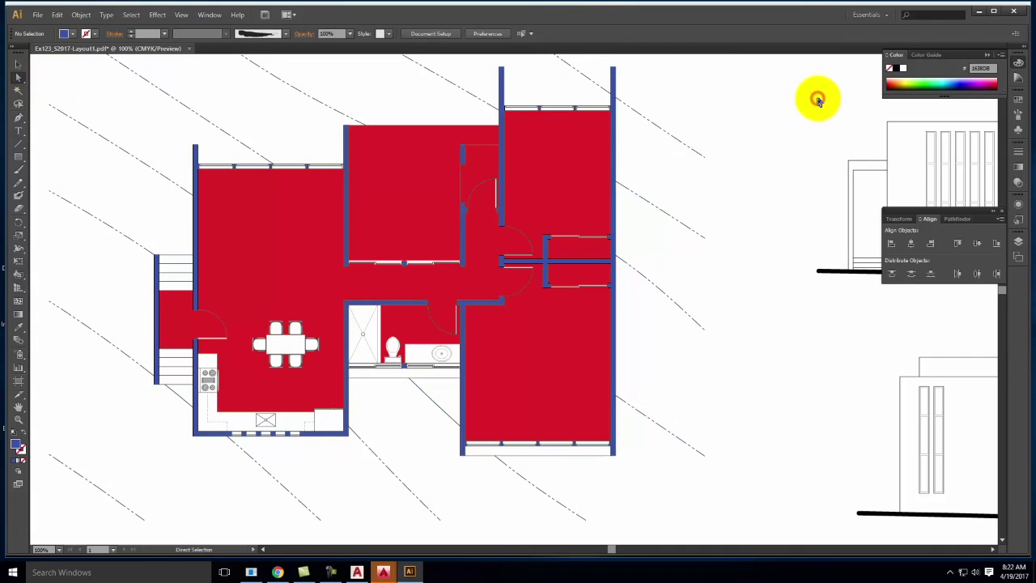
Pick one red room and use Select > Same > Fill Color to grab all red fills
{"action": "left_click", "coordinate": [549, 152]}
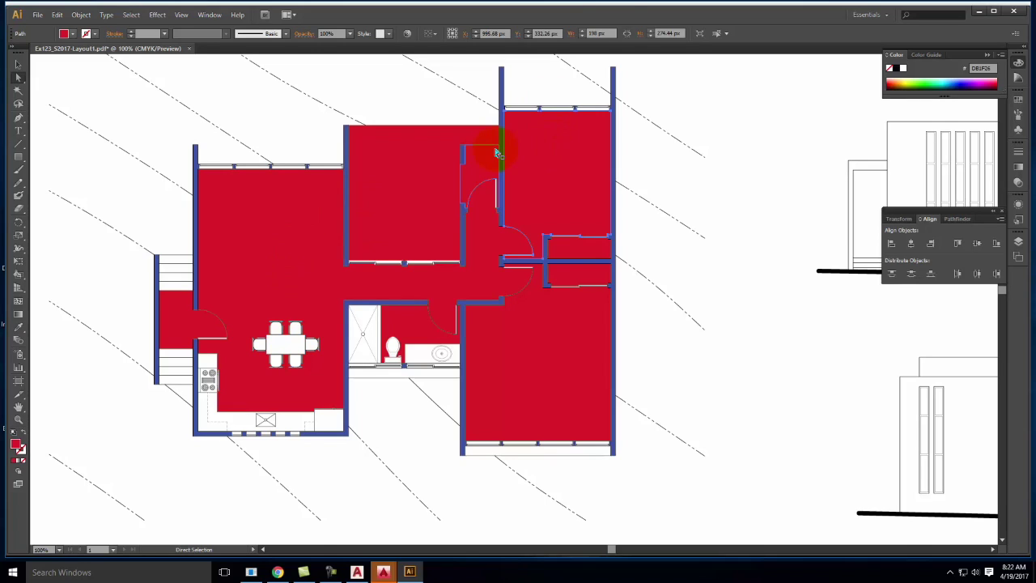
{"action": "left_click", "coordinate": [406, 188]}
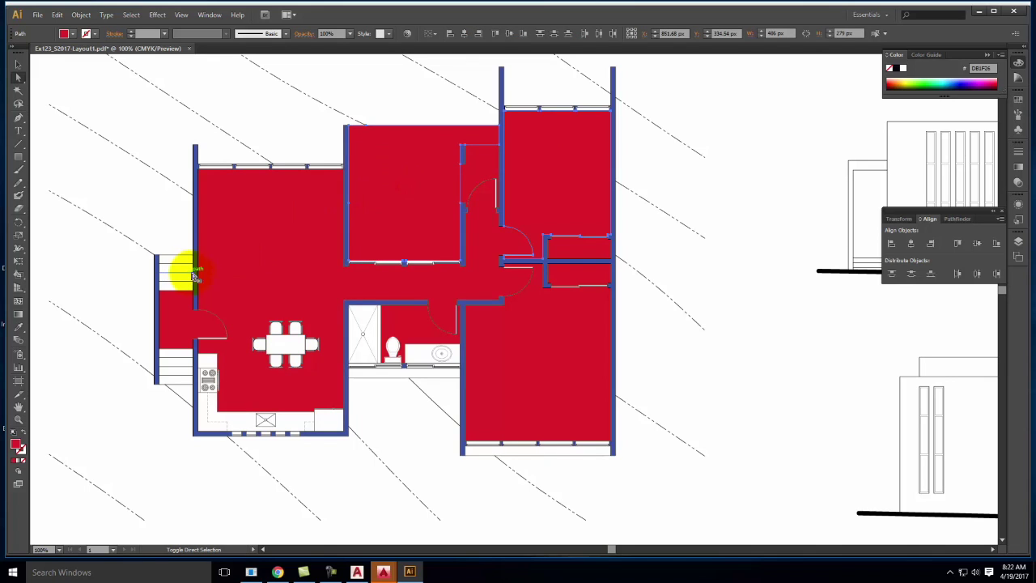
{"action": "left_click", "coordinate": [136, 20]}
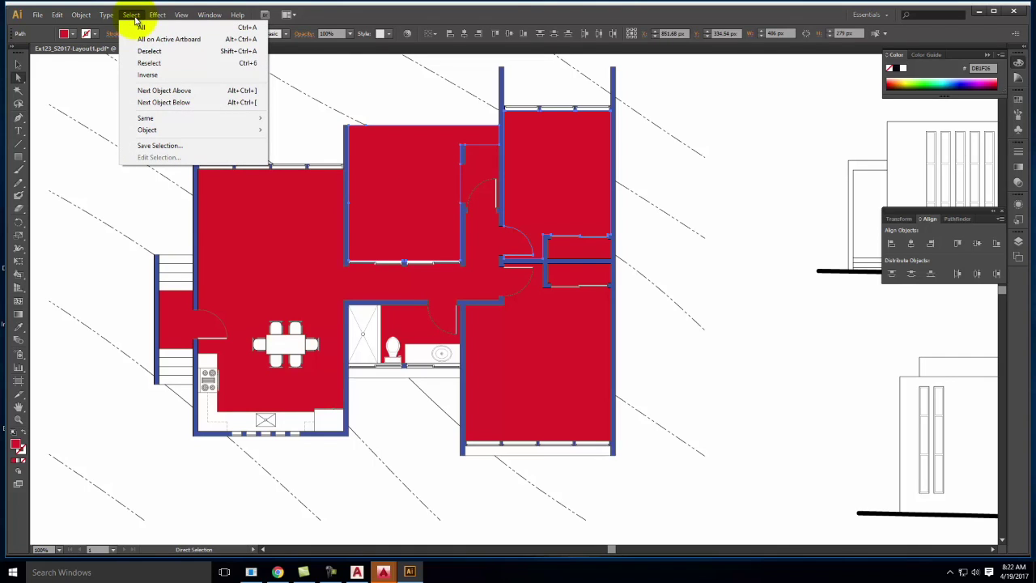
{"action": "mouse_move", "coordinate": [144, 119]}
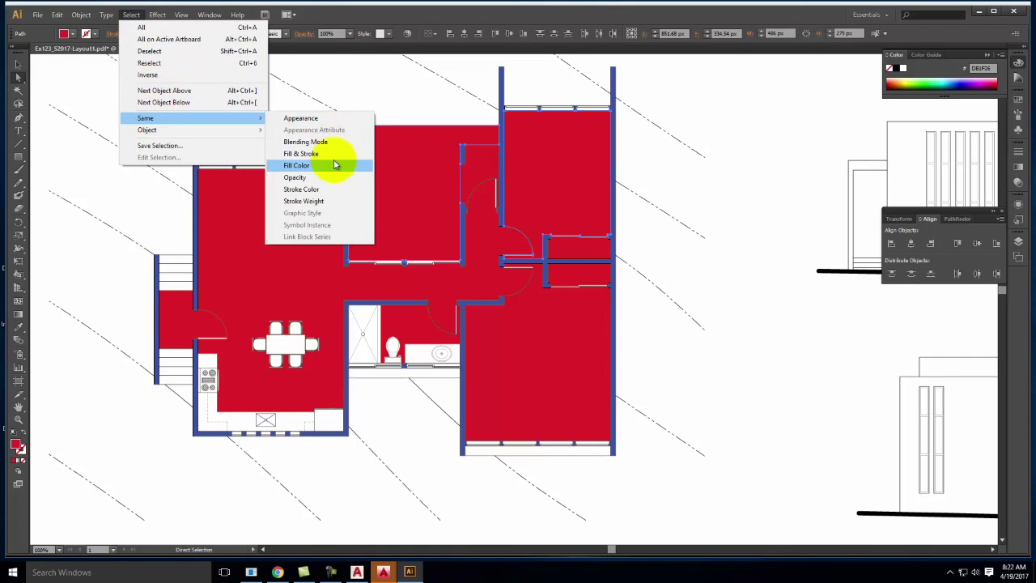
{"action": "left_click", "coordinate": [335, 165]}
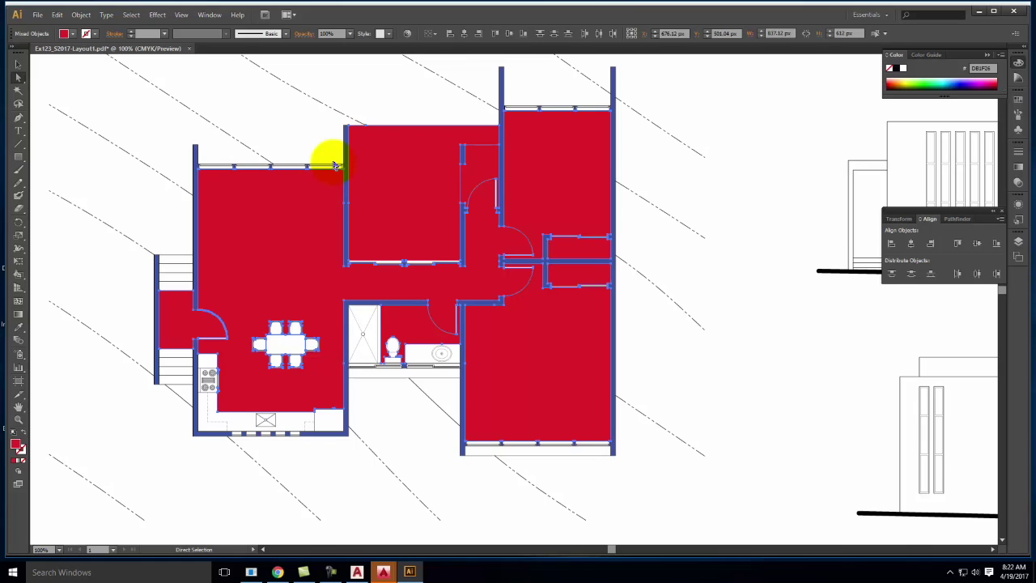
Create a layer named Floors, move the selected red fills onto it, and hide it
{"action": "left_click", "coordinate": [1018, 241]}
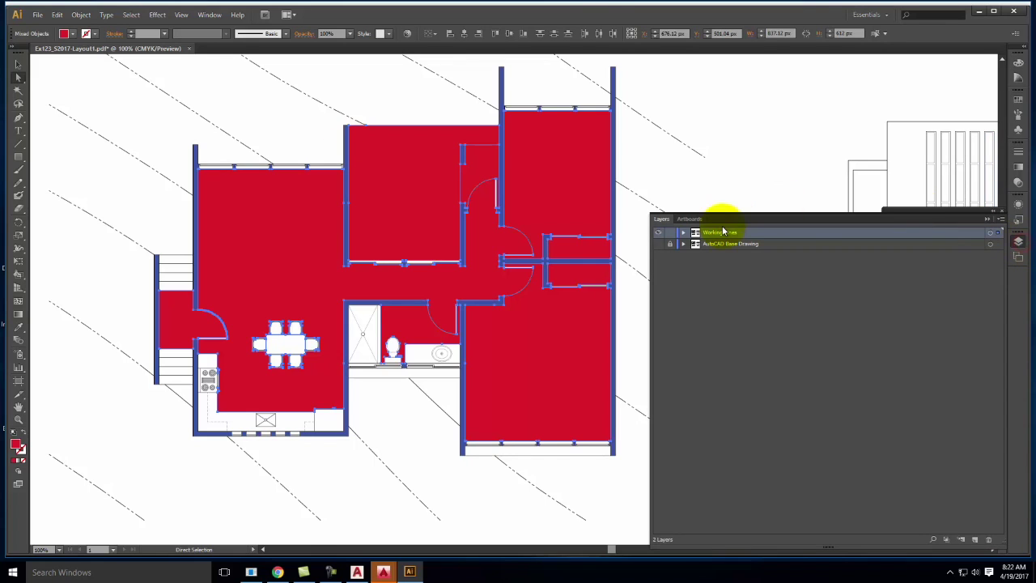
{"action": "left_click", "coordinate": [975, 541]}
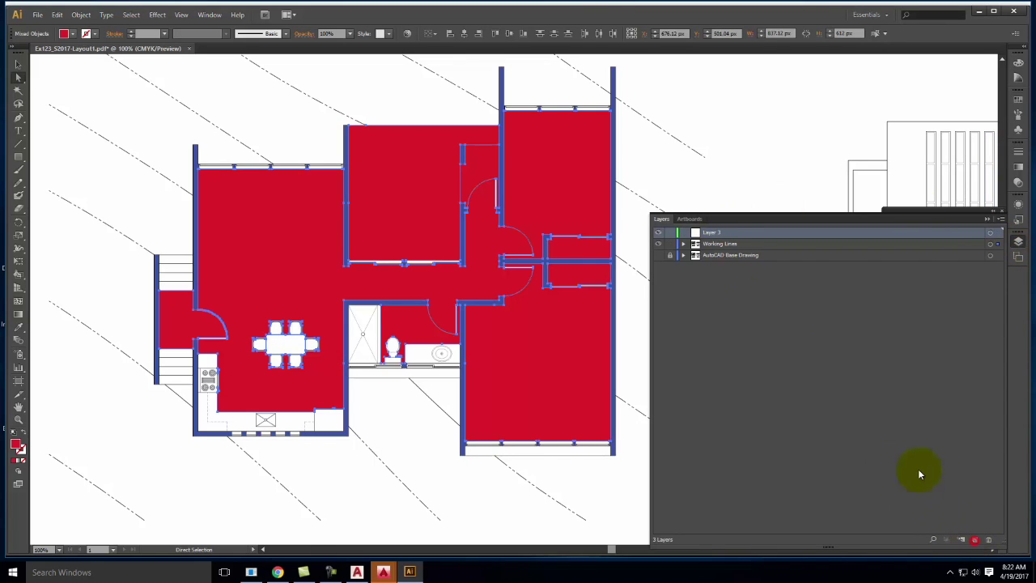
{"action": "double_click", "coordinate": [714, 232]}
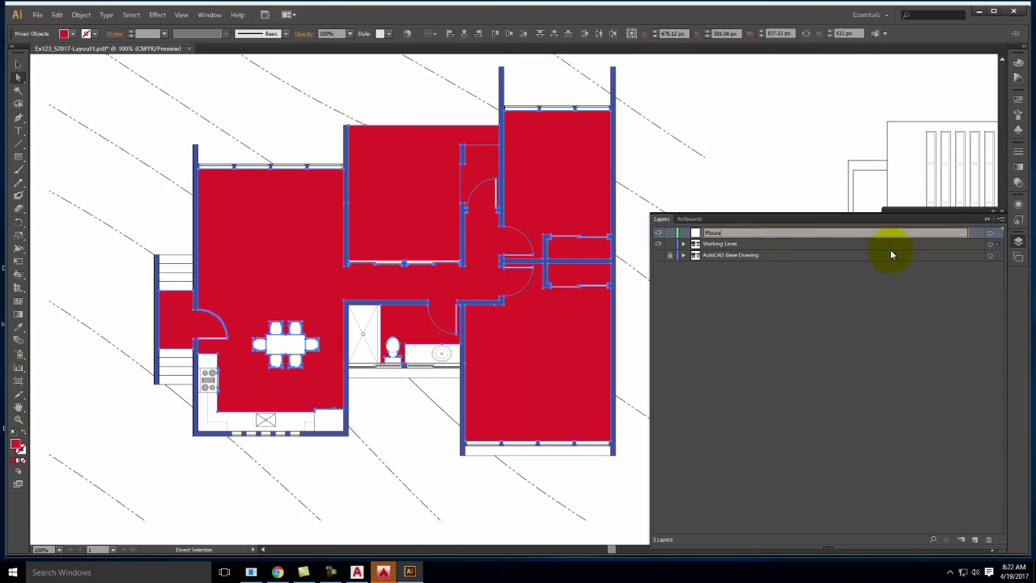
{"action": "key", "text": "Return"}
{"action": "left_click", "coordinate": [747, 231]}
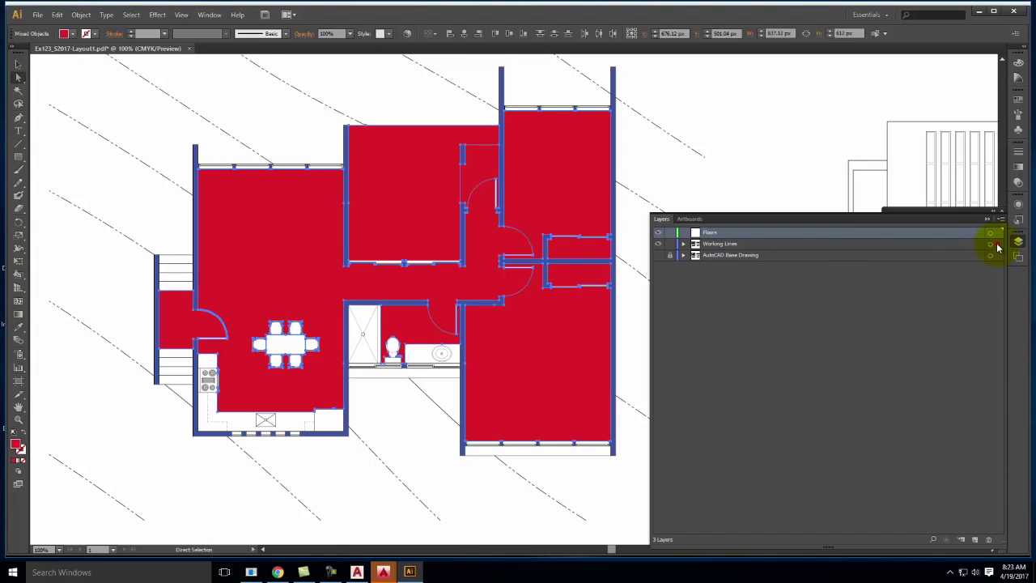
{"action": "left_click", "coordinate": [998, 234]}
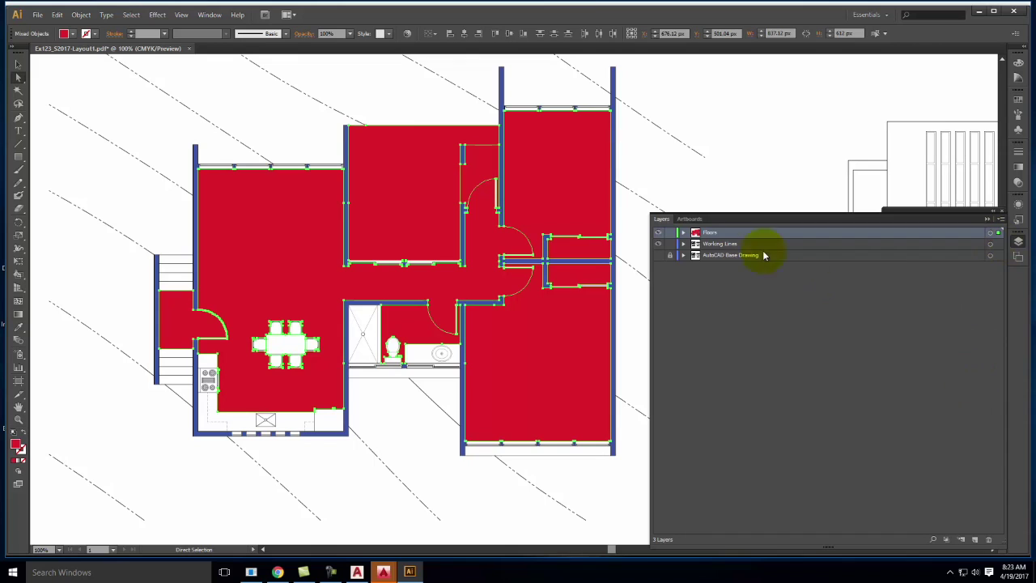
{"action": "left_click", "coordinate": [658, 233]}
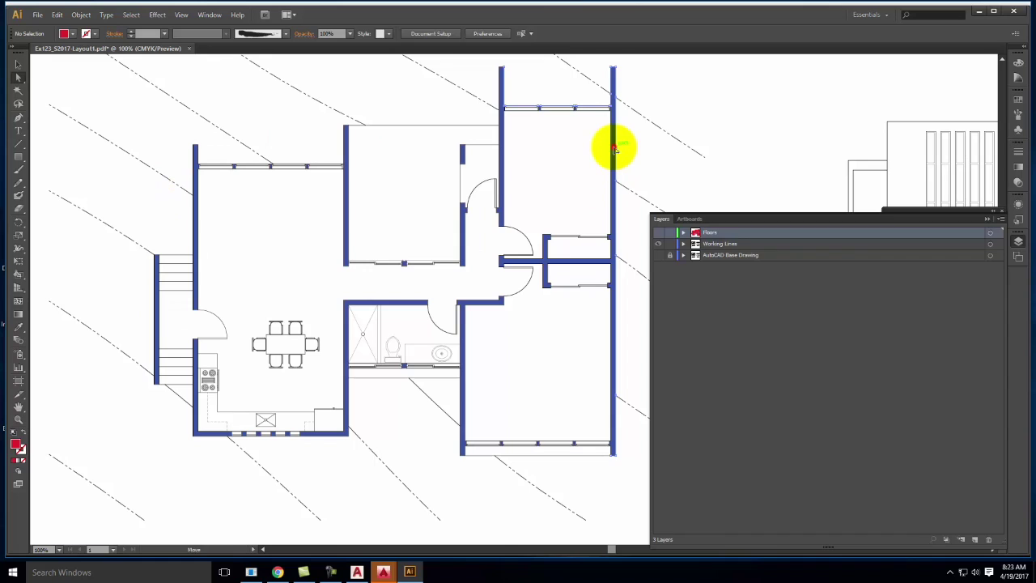
Select all paths matching a Working Lines path's fill, then deselect and zoom in
{"action": "left_click", "coordinate": [614, 148]}
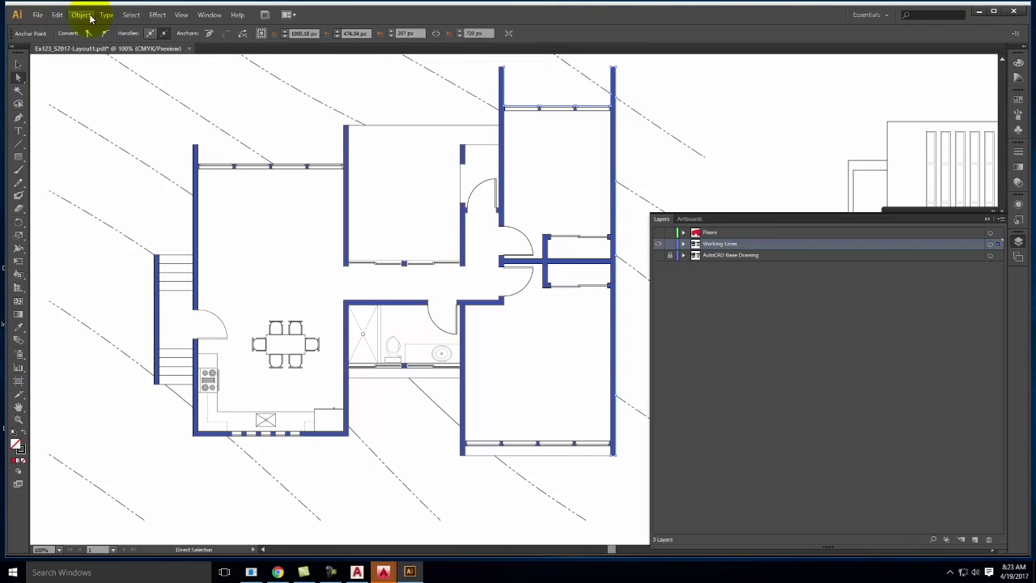
{"action": "left_click", "coordinate": [131, 14]}
{"action": "mouse_move", "coordinate": [154, 119]}
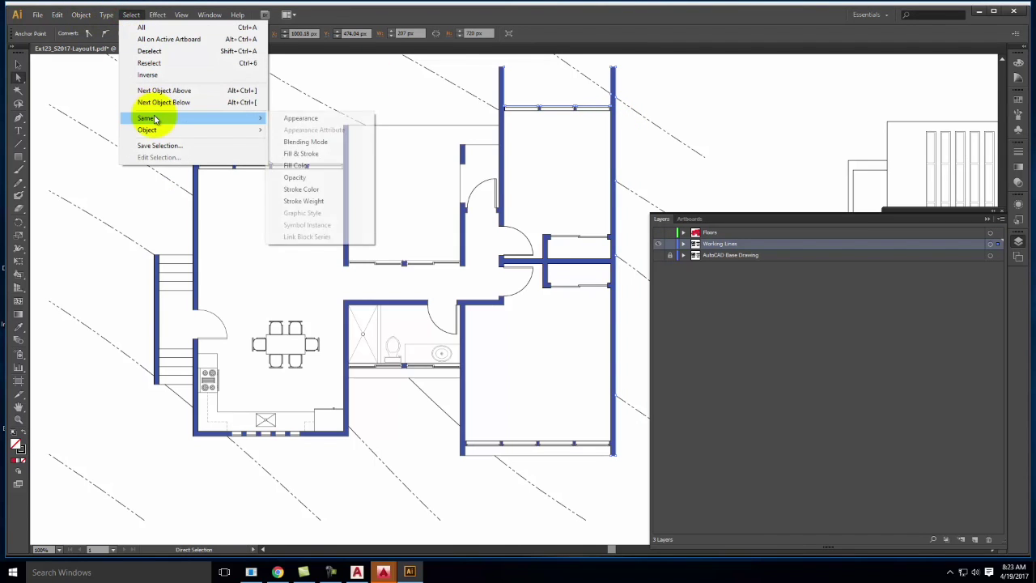
{"action": "left_click", "coordinate": [347, 165]}
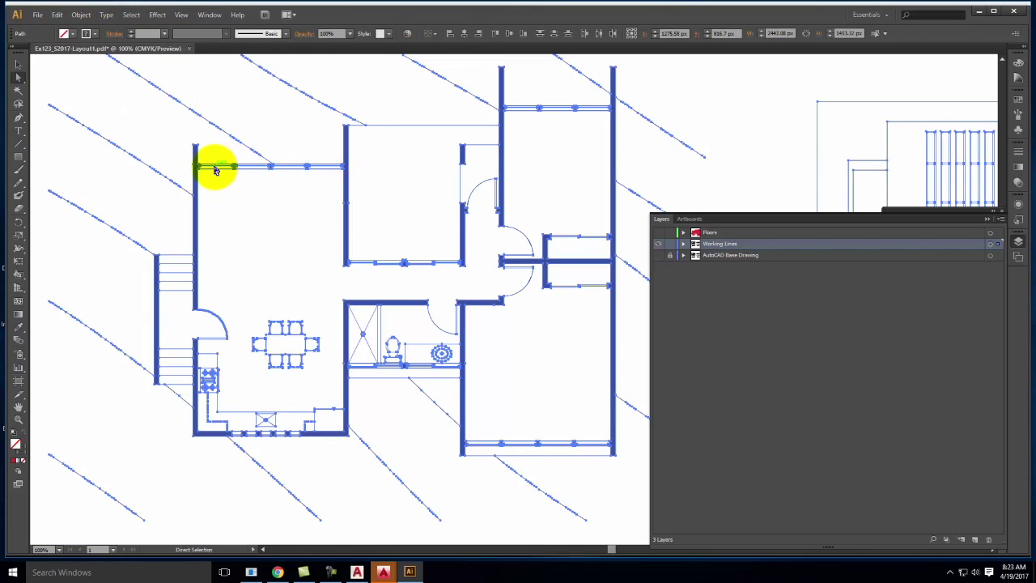
{"action": "left_click", "coordinate": [286, 220]}
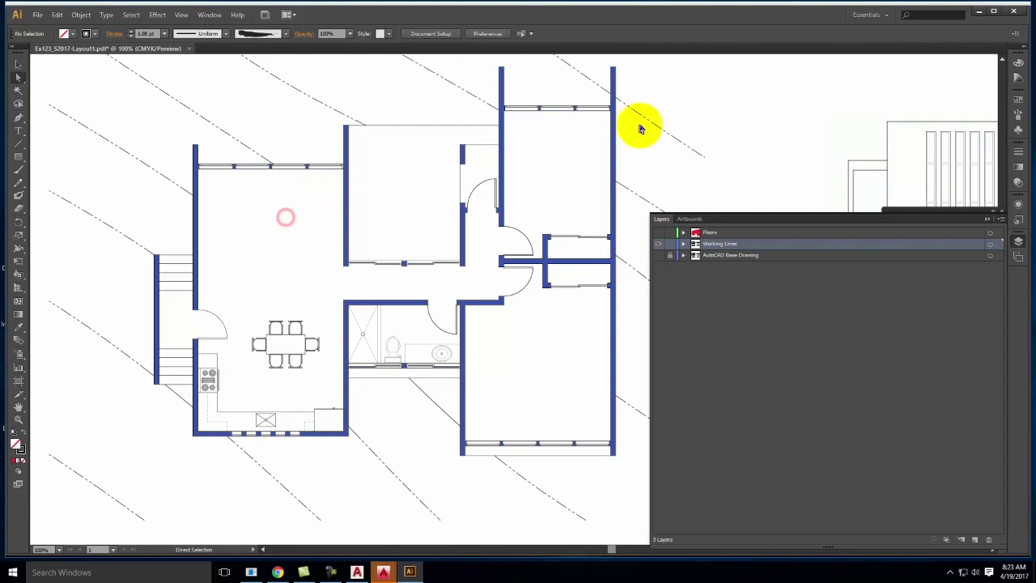
{"action": "key", "text": "ctrl+equal"}
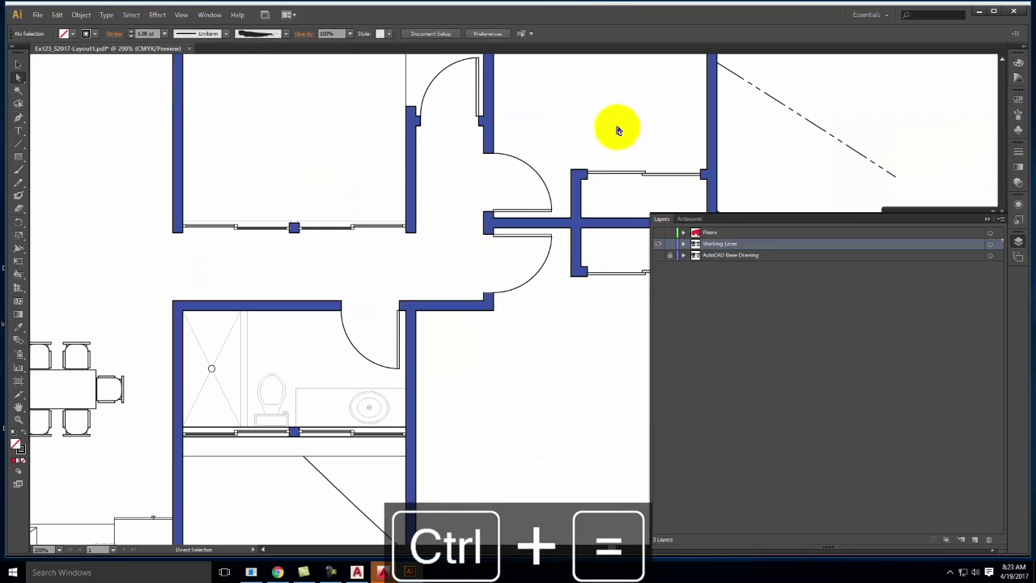
Select every blue wall path via Select > Same > Fill Color and add Layer 4
{"action": "left_click", "coordinate": [576, 217]}
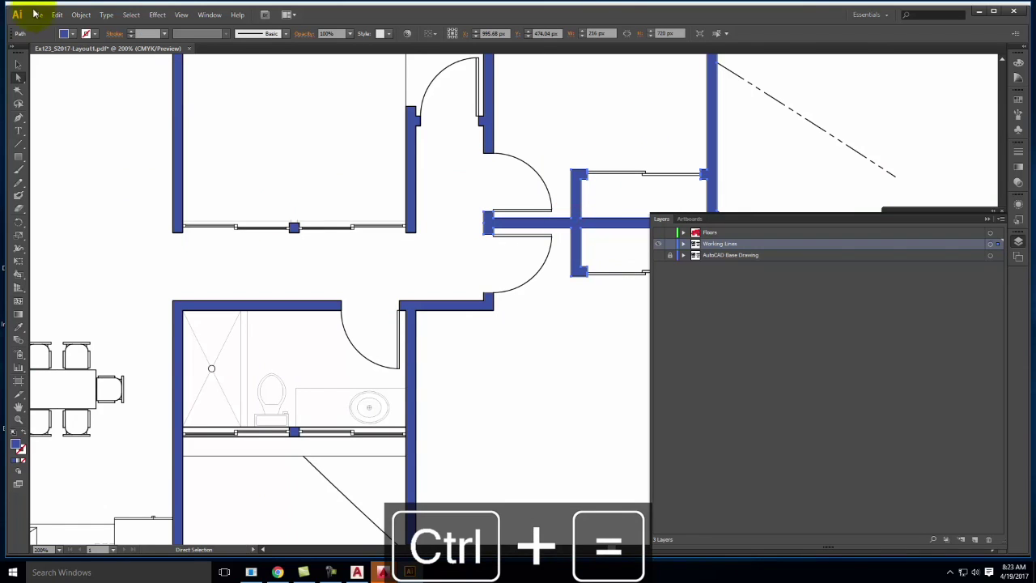
{"action": "left_click", "coordinate": [131, 16]}
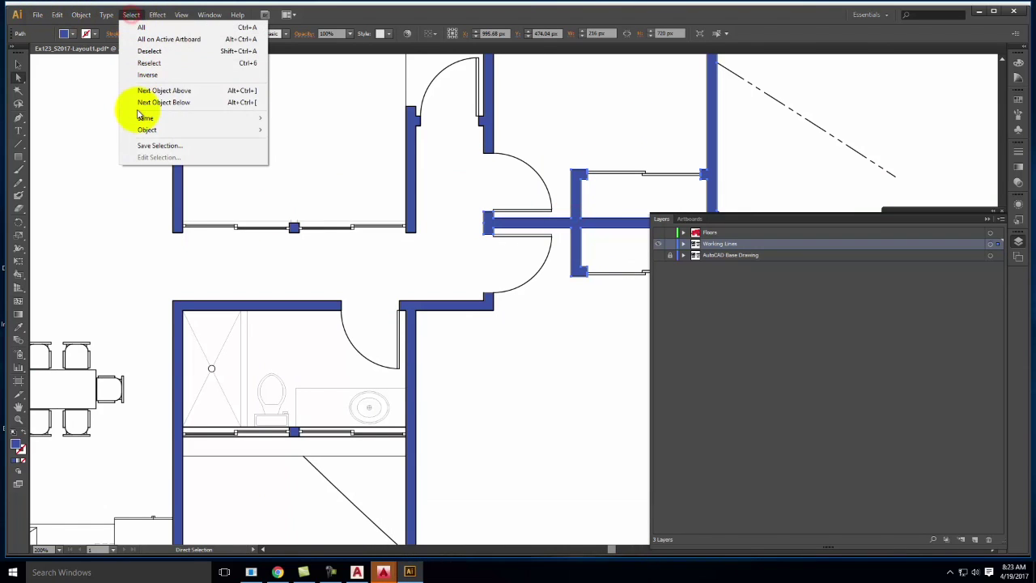
{"action": "mouse_move", "coordinate": [141, 118]}
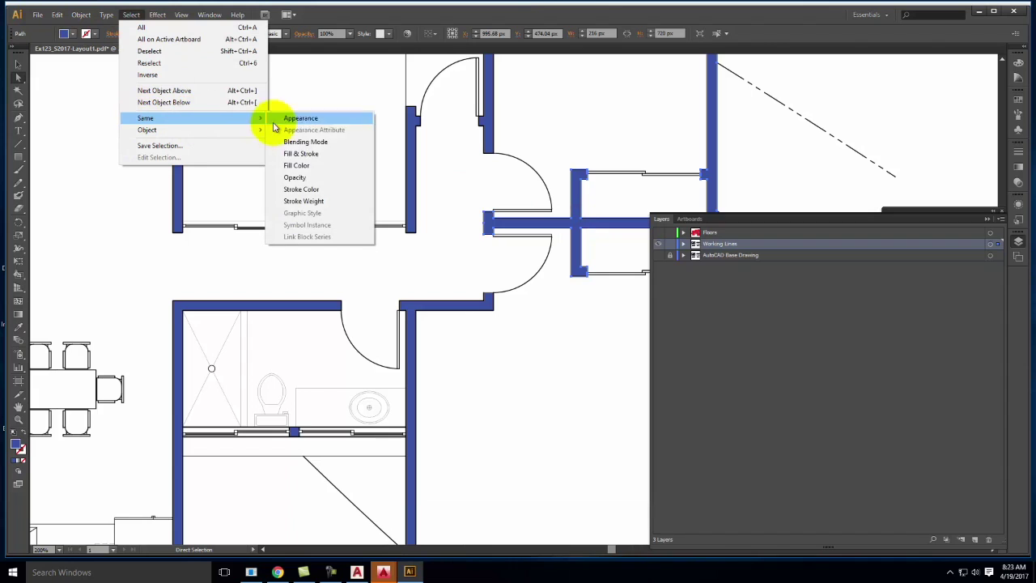
{"action": "left_click", "coordinate": [299, 166]}
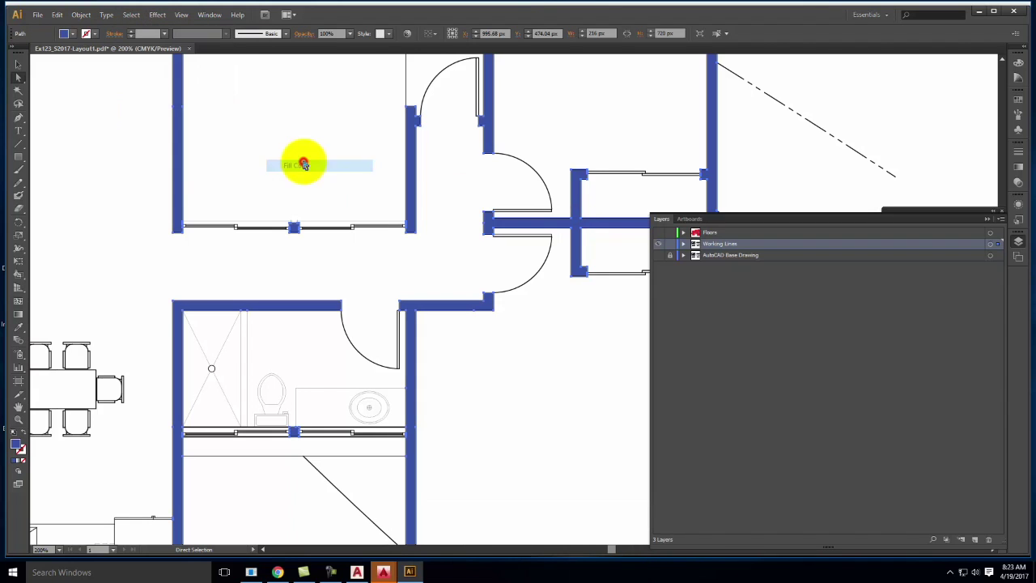
{"action": "left_click", "coordinate": [975, 541]}
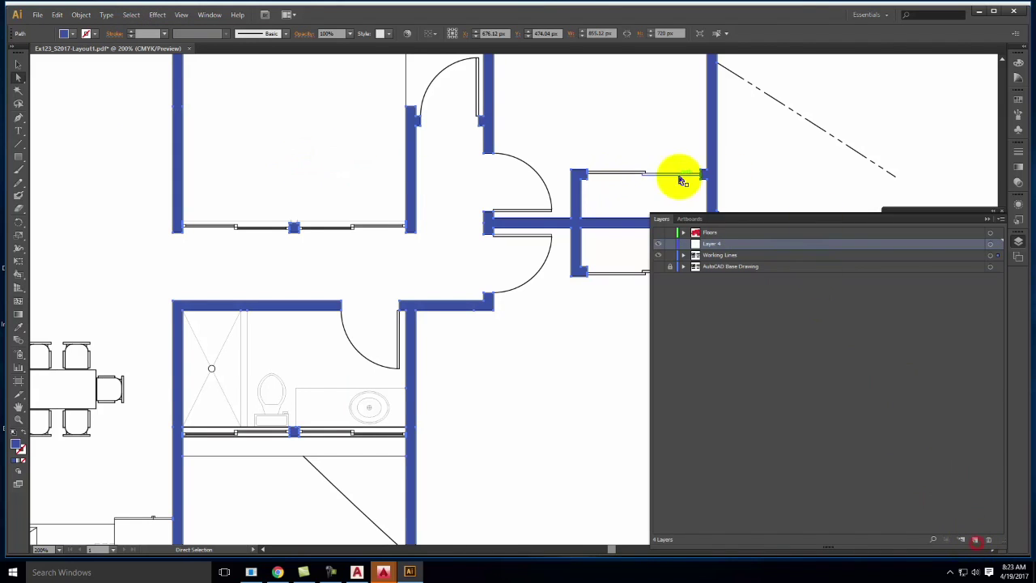
Rename Layer 4 to Walls, move the selected walls onto it, hide it, and fit the artboard
{"action": "double_click", "coordinate": [716, 248]}
{"action": "type", "text": "Walls"}
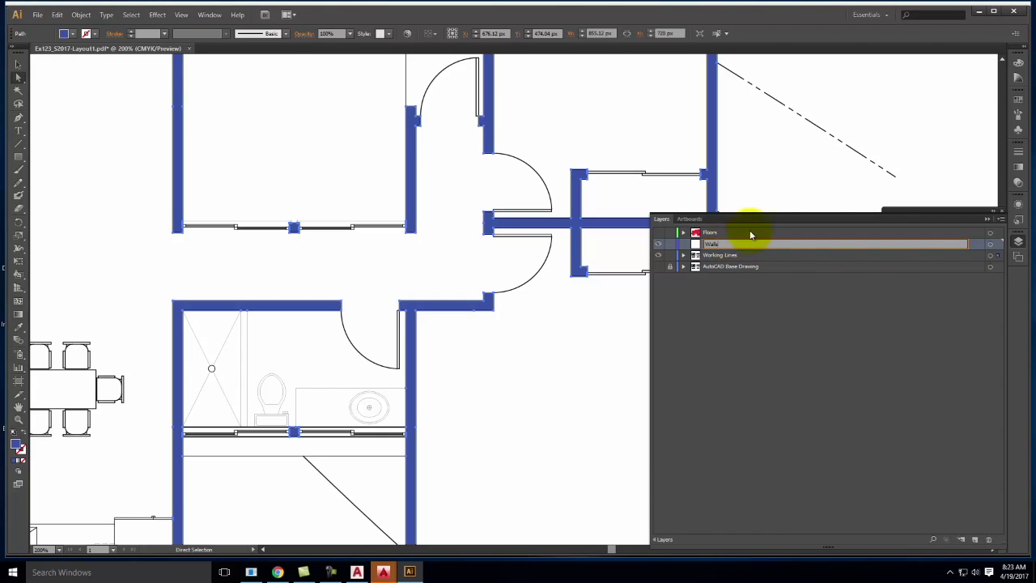
{"action": "left_click", "coordinate": [1000, 257]}
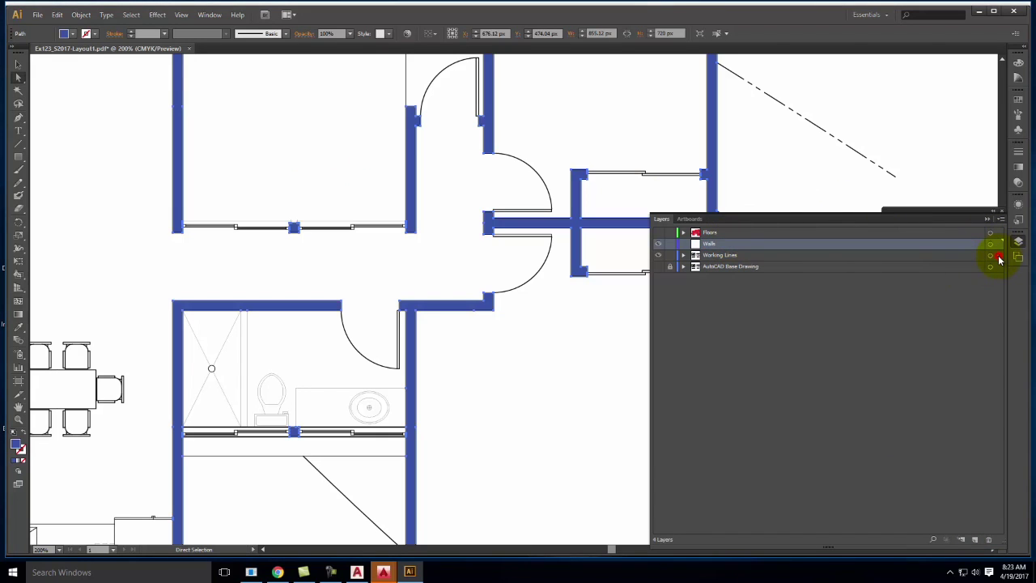
{"action": "left_click", "coordinate": [660, 245]}
{"action": "key", "text": "ctrl+0"}
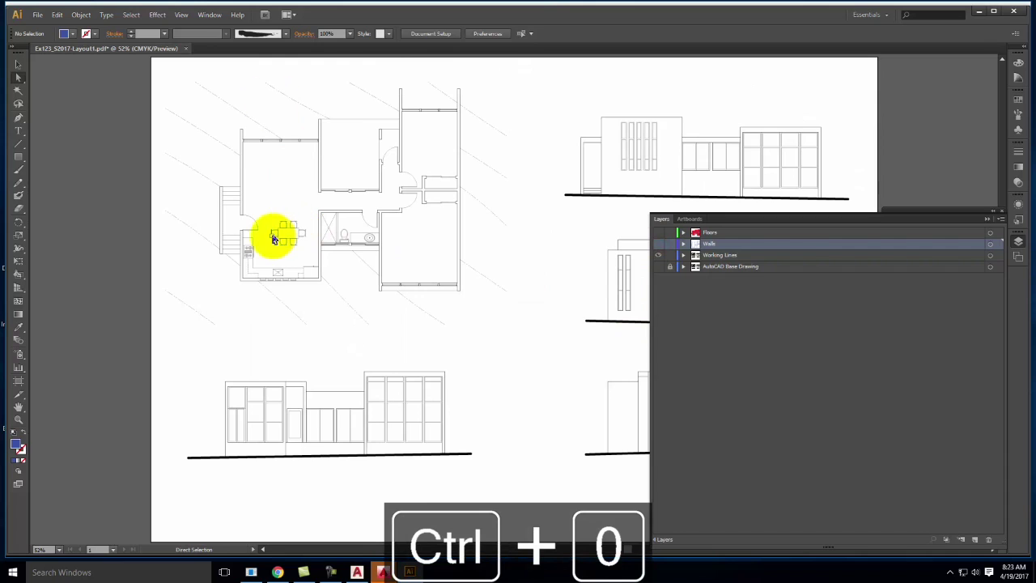
Toggle layer visibility so only Floors shows, and make Floors the active layer
{"action": "left_click", "coordinate": [658, 255]}
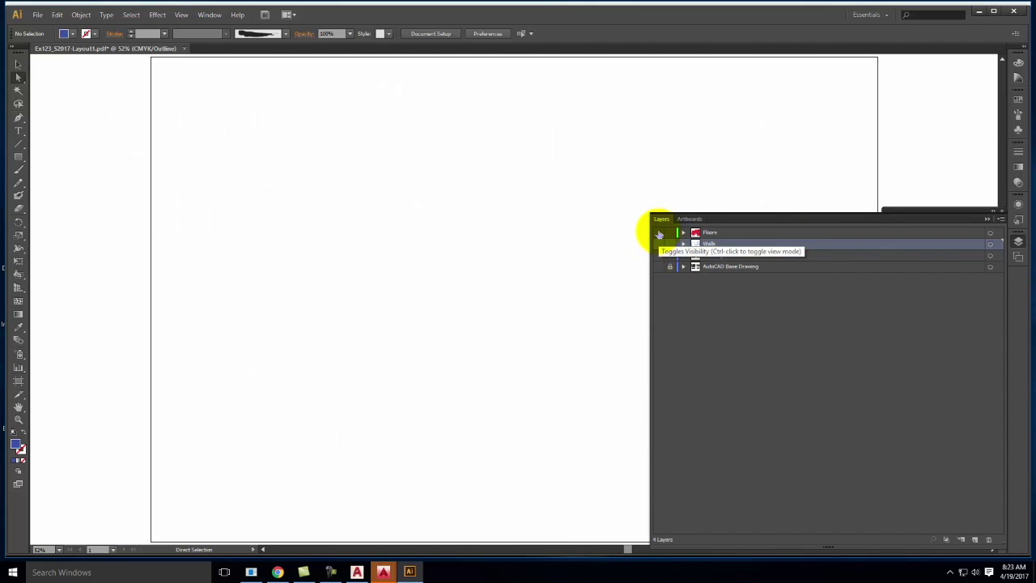
{"action": "left_click", "coordinate": [660, 234], "text": "ctrl"}
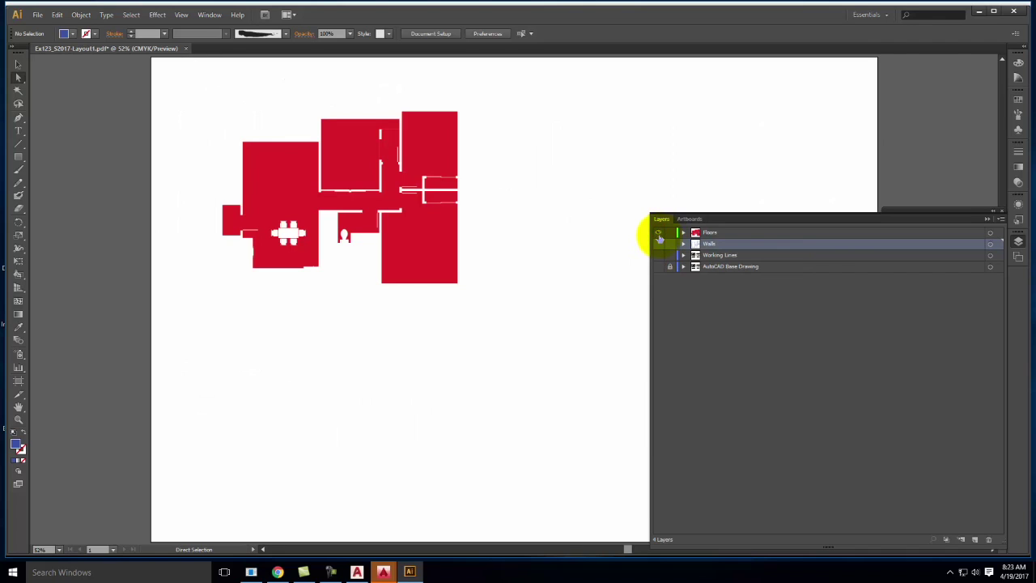
{"action": "left_click", "coordinate": [658, 244]}
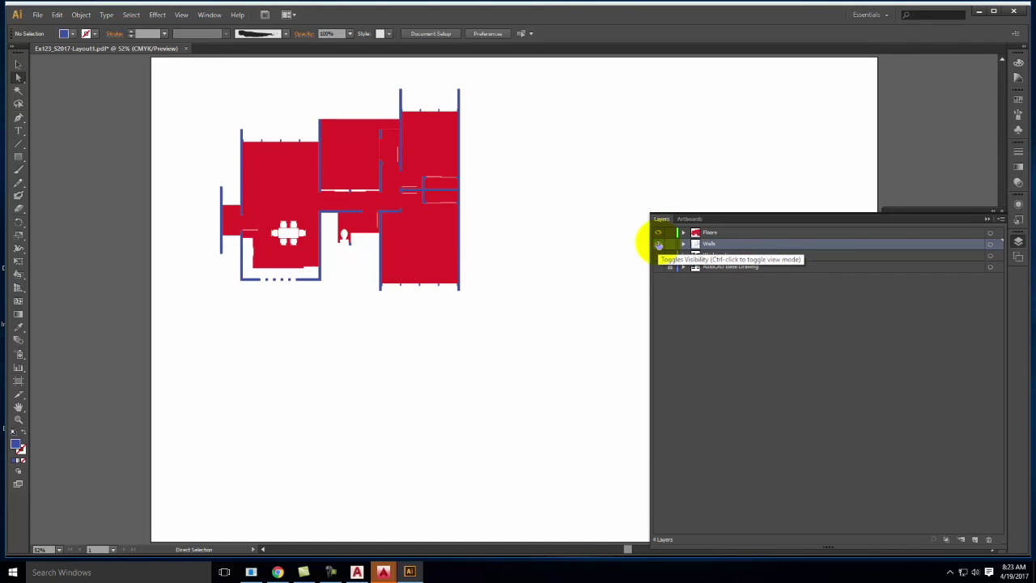
{"action": "left_click", "coordinate": [658, 244]}
{"action": "left_click", "coordinate": [658, 233]}
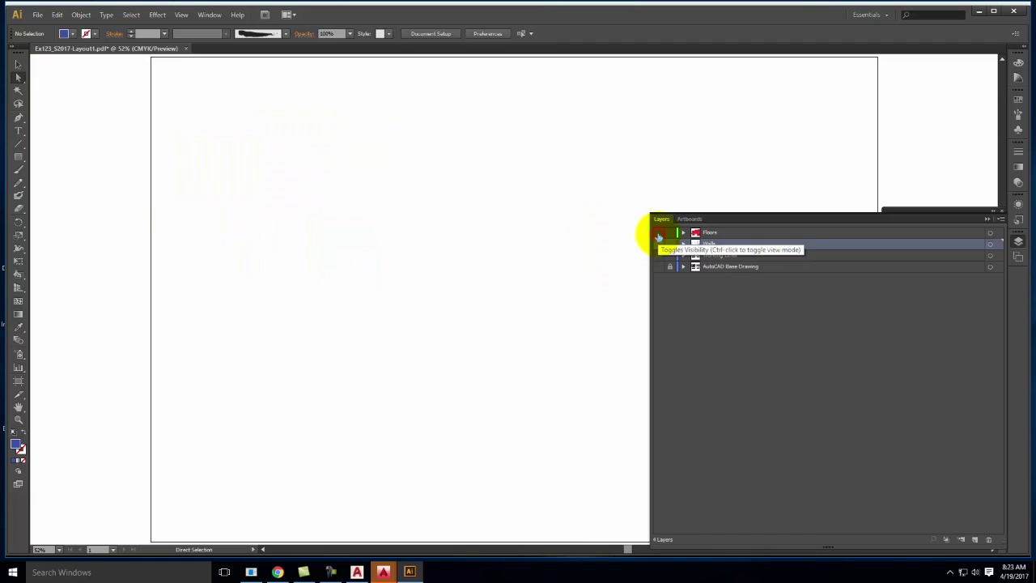
{"action": "left_click", "coordinate": [658, 234], "text": "ctrl"}
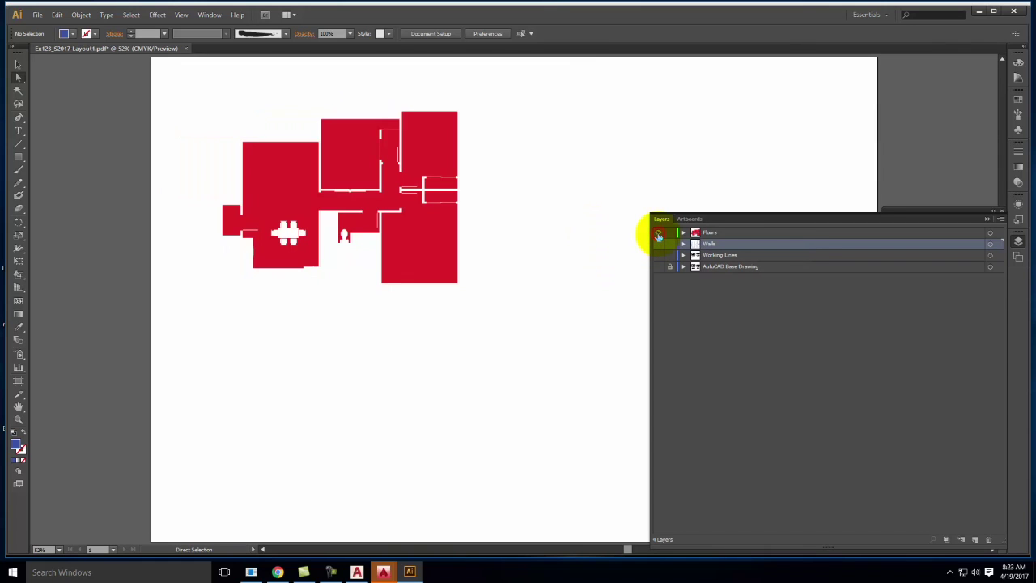
{"action": "left_click", "coordinate": [705, 232]}
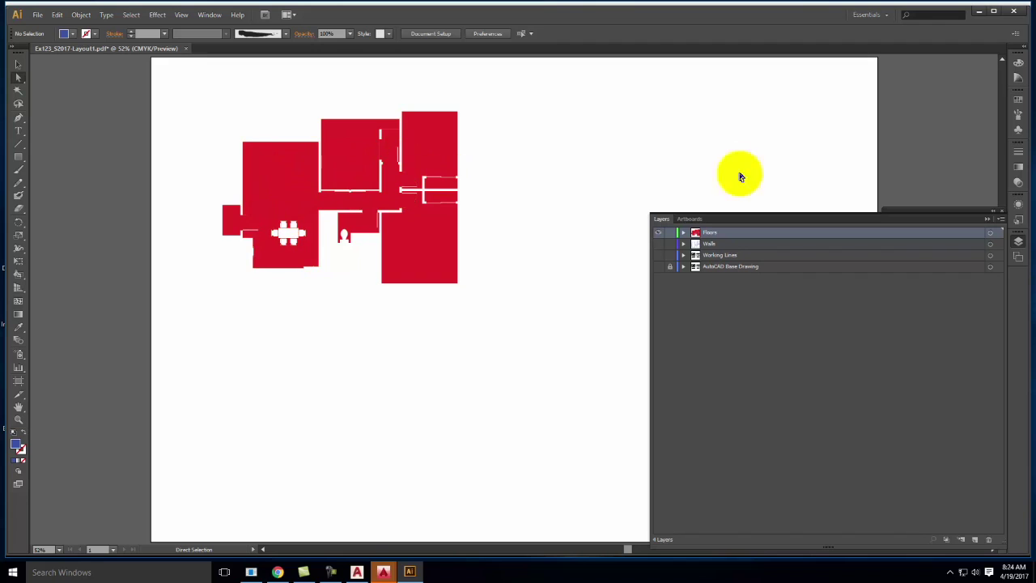
Recolour all floor shapes to C0 M0 Y0 K30 grey and deselect them
{"action": "left_click", "coordinate": [992, 233]}
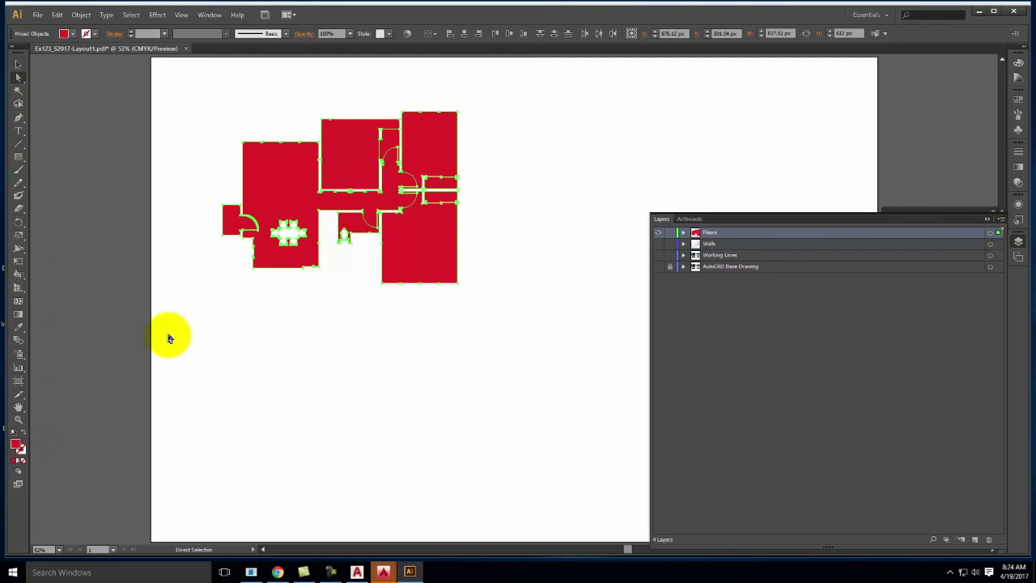
{"action": "double_click", "coordinate": [17, 444]}
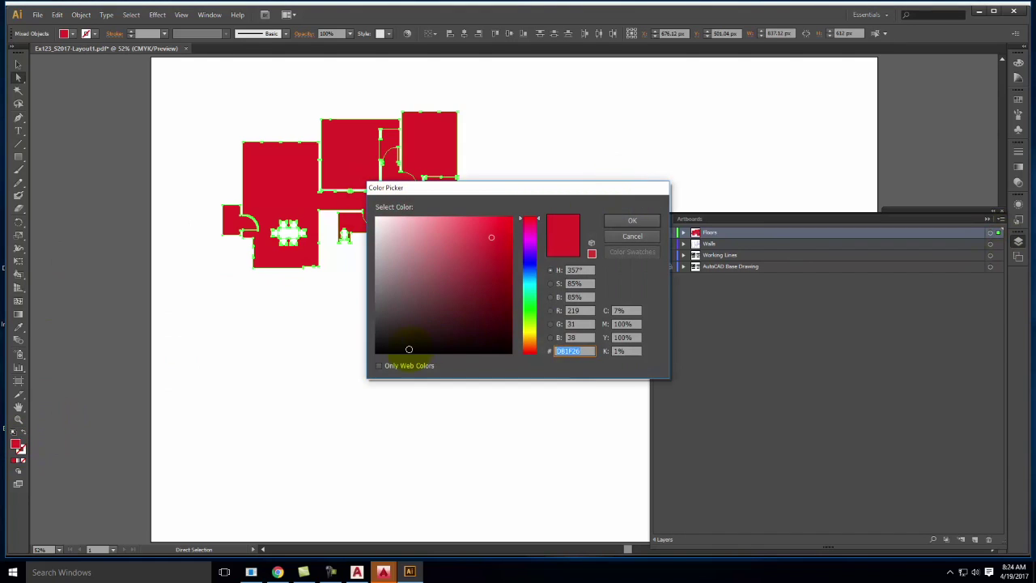
{"action": "left_click", "coordinate": [631, 310]}
{"action": "type", "text": "0"}
{"action": "key", "text": "Tab"}
{"action": "type", "text": "0"}
{"action": "key", "text": "Tab"}
{"action": "type", "text": "0"}
{"action": "key", "text": "Tab"}
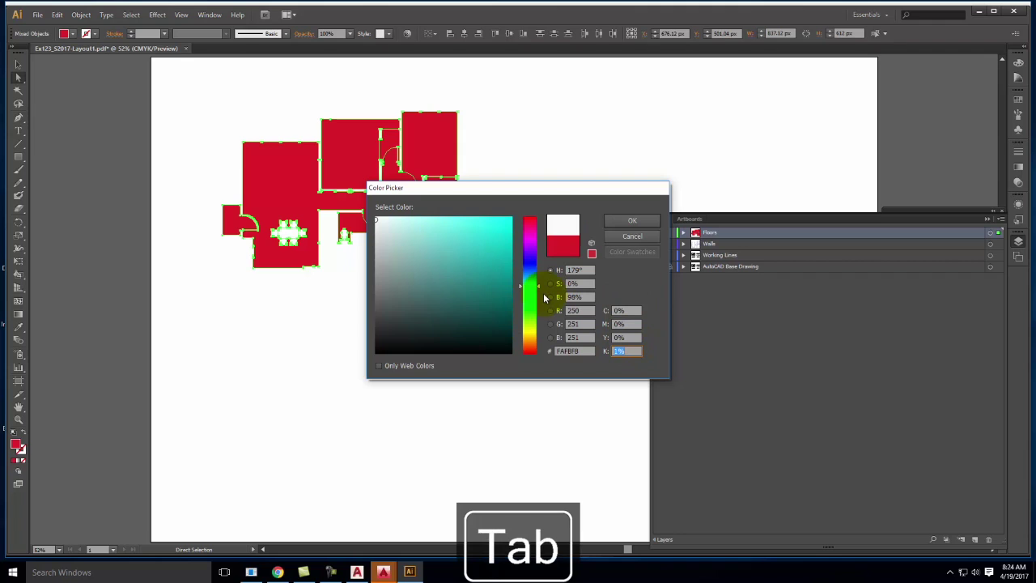
{"action": "type", "text": "30"}
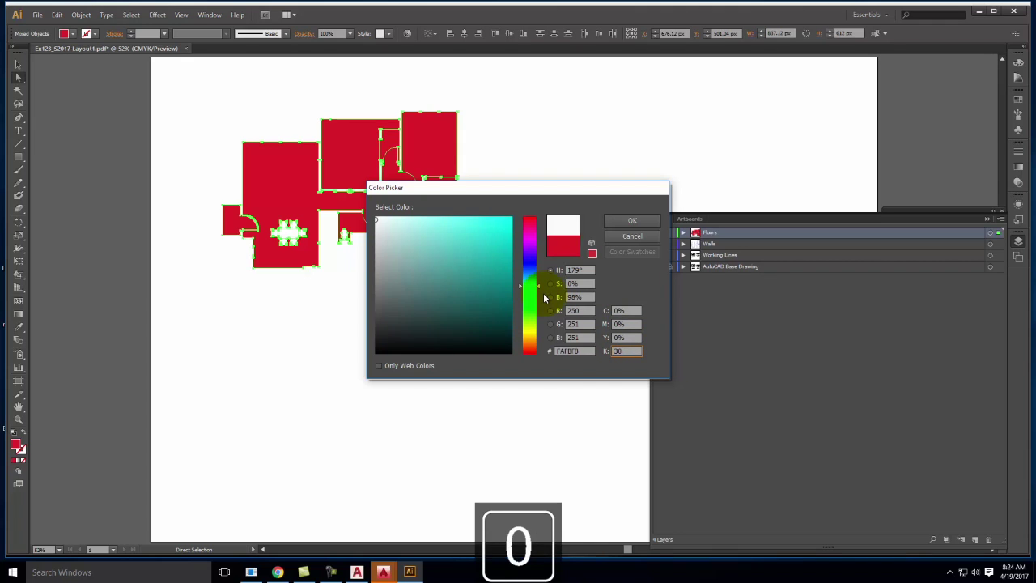
{"action": "key", "text": "Return"}
{"action": "left_click", "coordinate": [489, 120]}
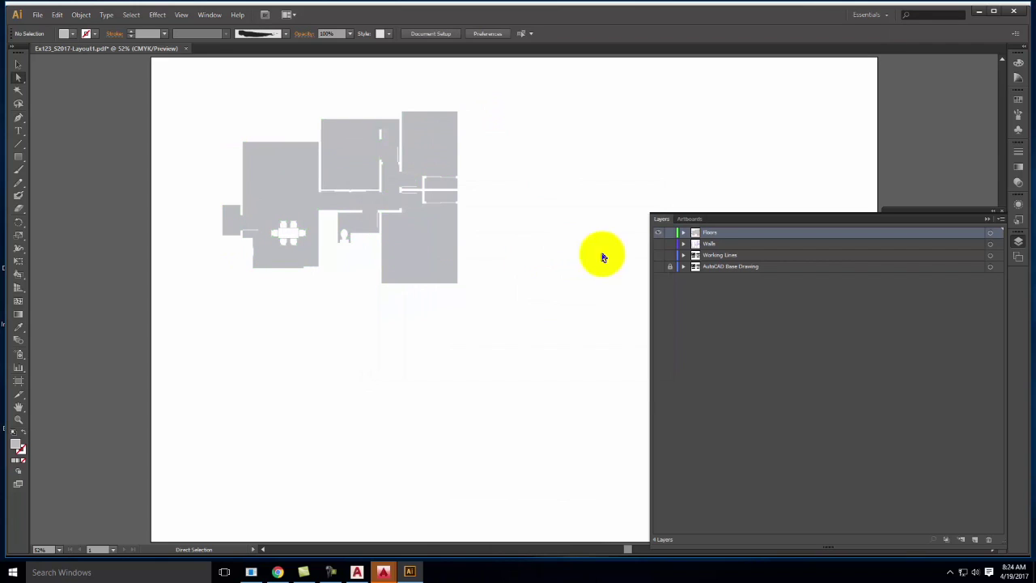
Make Walls the active layer, hide Floors, and select all wall artwork
{"action": "left_click", "coordinate": [719, 245]}
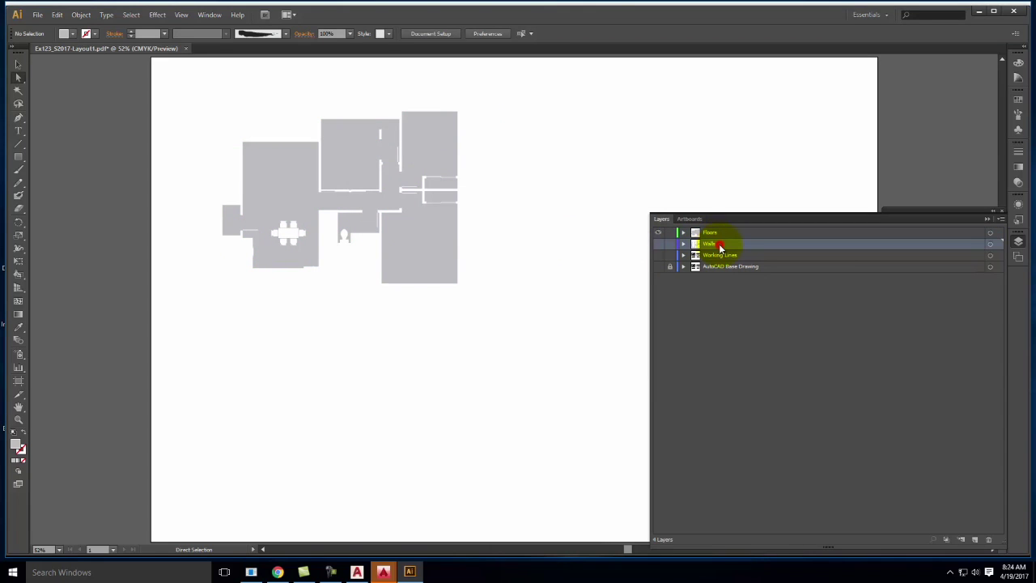
{"action": "left_click", "coordinate": [658, 233]}
{"action": "left_click", "coordinate": [991, 243]}
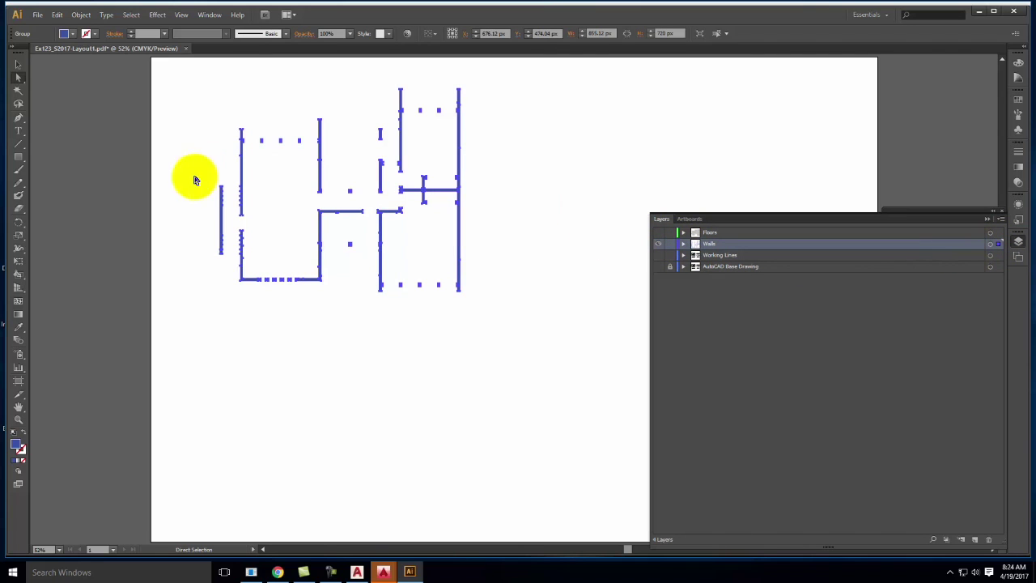
Reselect the wall artwork and change its fill to grey by setting C, M and Y to 0
{"action": "left_click", "coordinate": [524, 98]}
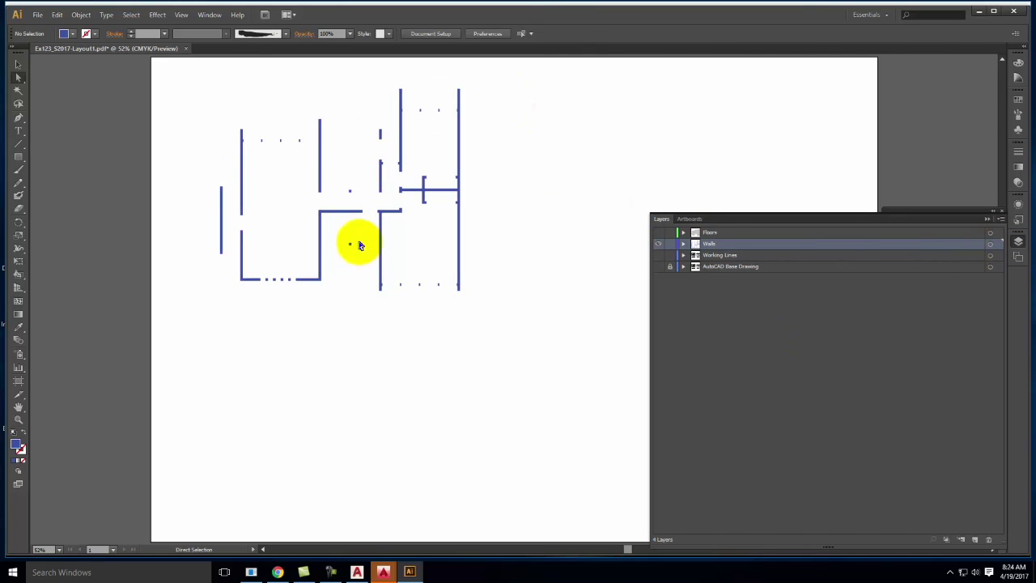
{"action": "left_click", "coordinate": [998, 243]}
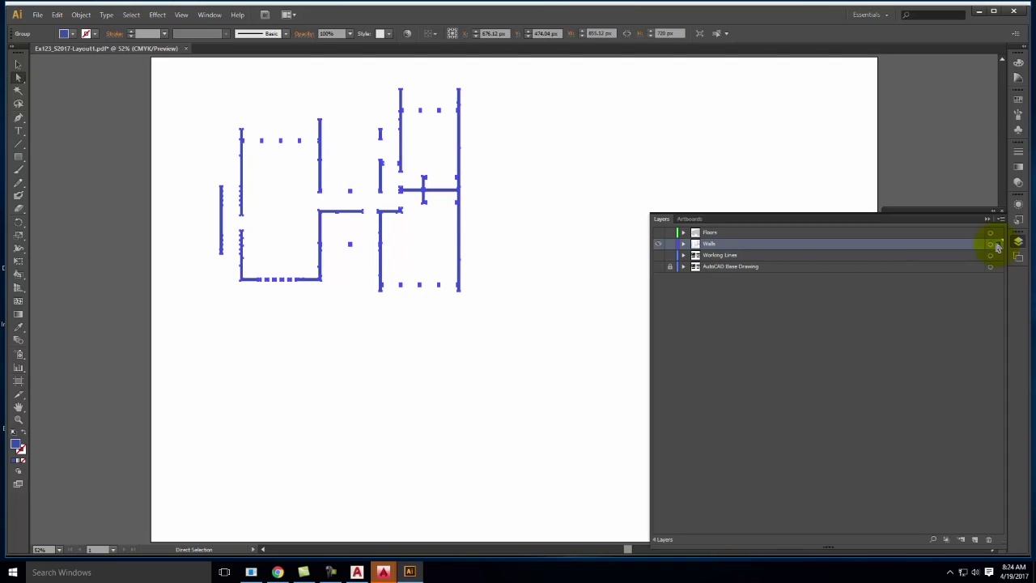
{"action": "double_click", "coordinate": [14, 447]}
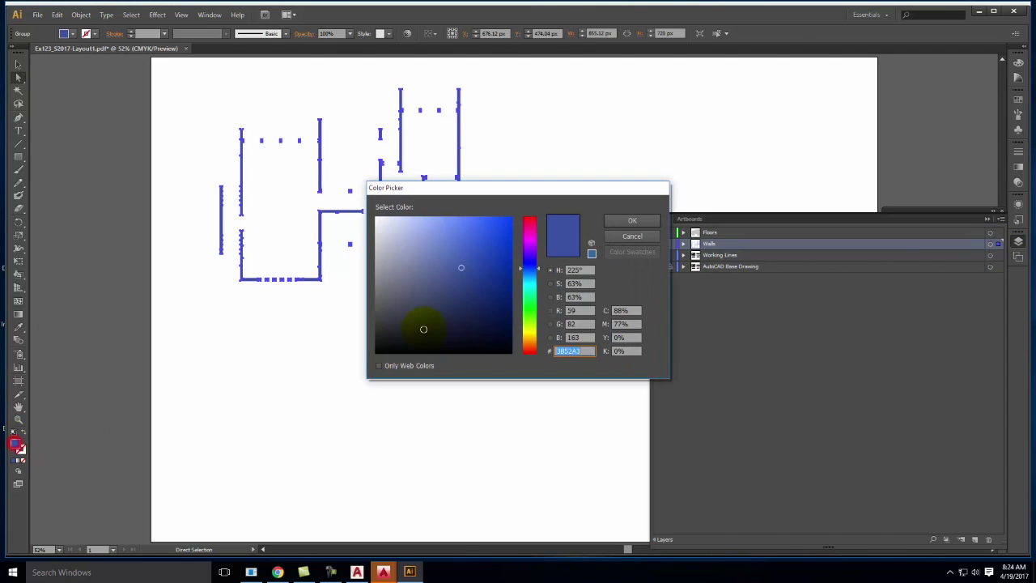
{"action": "left_click", "coordinate": [636, 309]}
{"action": "type", "text": "0"}
{"action": "key", "text": "Tab"}
{"action": "type", "text": "0"}
{"action": "key", "text": "Tab"}
{"action": "key", "text": "Tab"}
{"action": "type", "text": "0"}
{"action": "key", "text": "Return"}
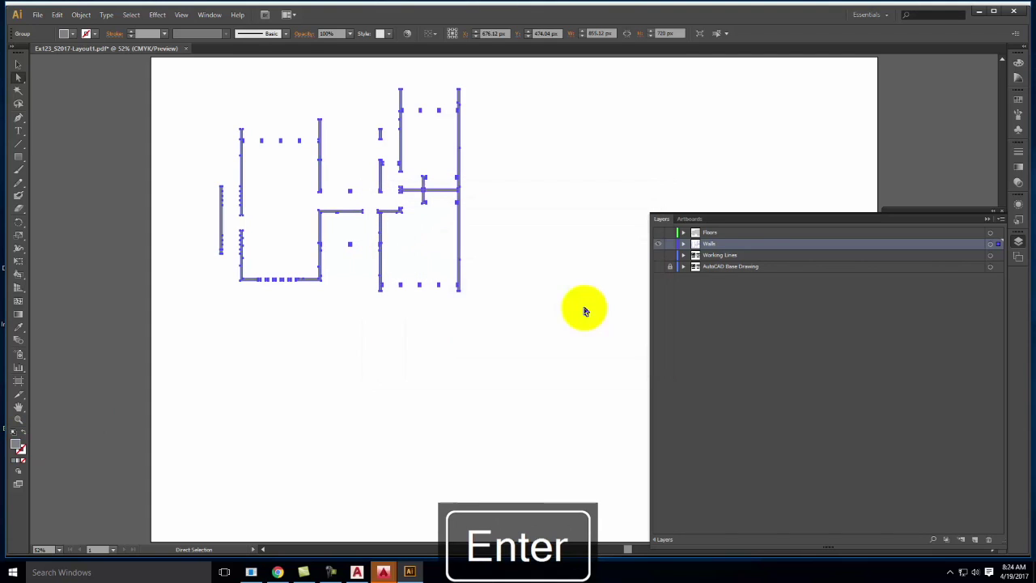
Deselect, then select Floors and Walls together and drag them below AutoCAD Base Drawing
{"action": "left_click", "coordinate": [636, 166]}
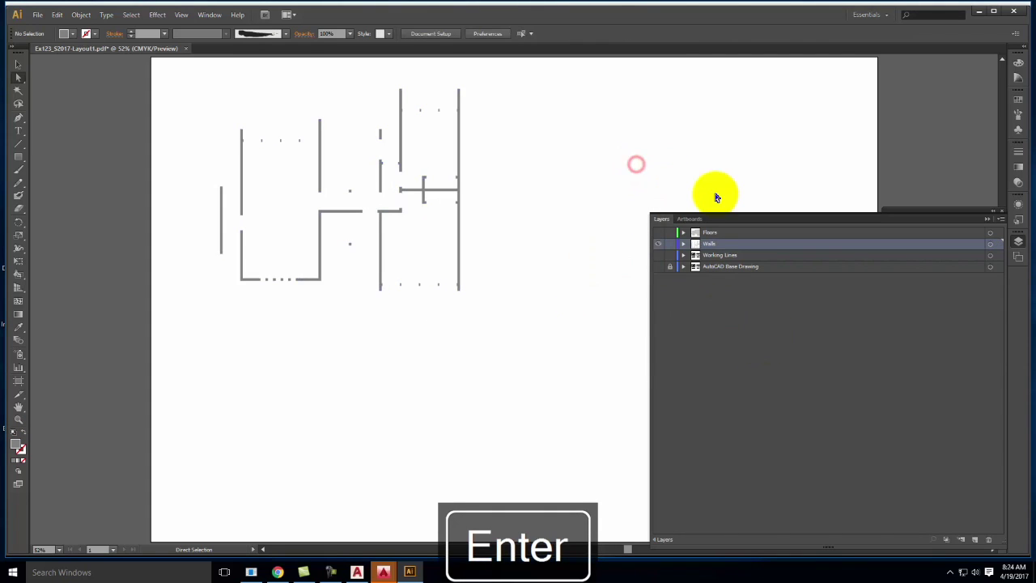
{"action": "left_click", "coordinate": [717, 232]}
{"action": "left_click", "coordinate": [719, 243], "text": "shift"}
{"action": "left_click_drag", "start_coordinate": [720, 233], "coordinate": [722, 283]}
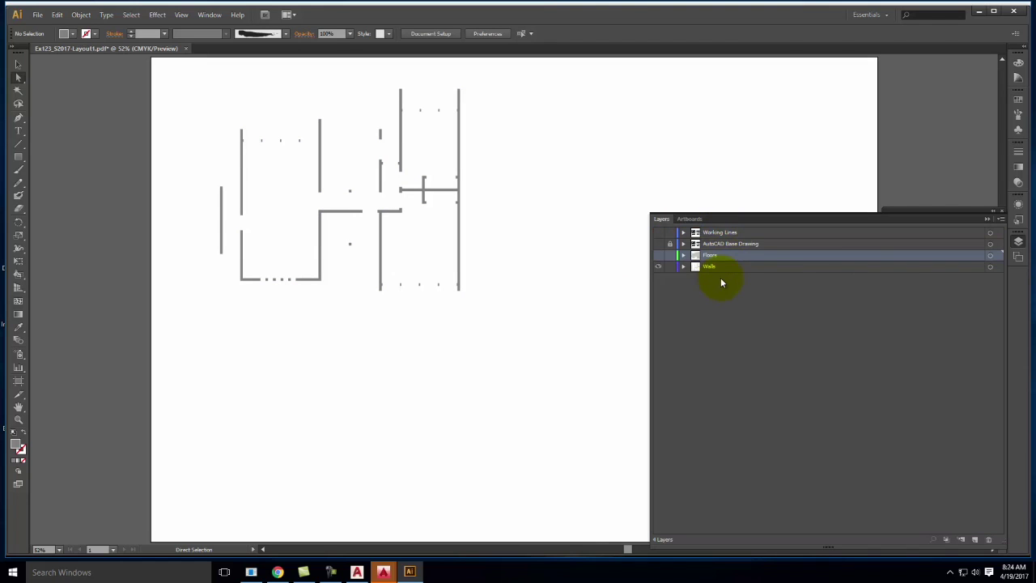
Show all layers including the grey Floors, zoom into the right-side rooms, then switch to Chrome
{"action": "left_click", "coordinate": [660, 233]}
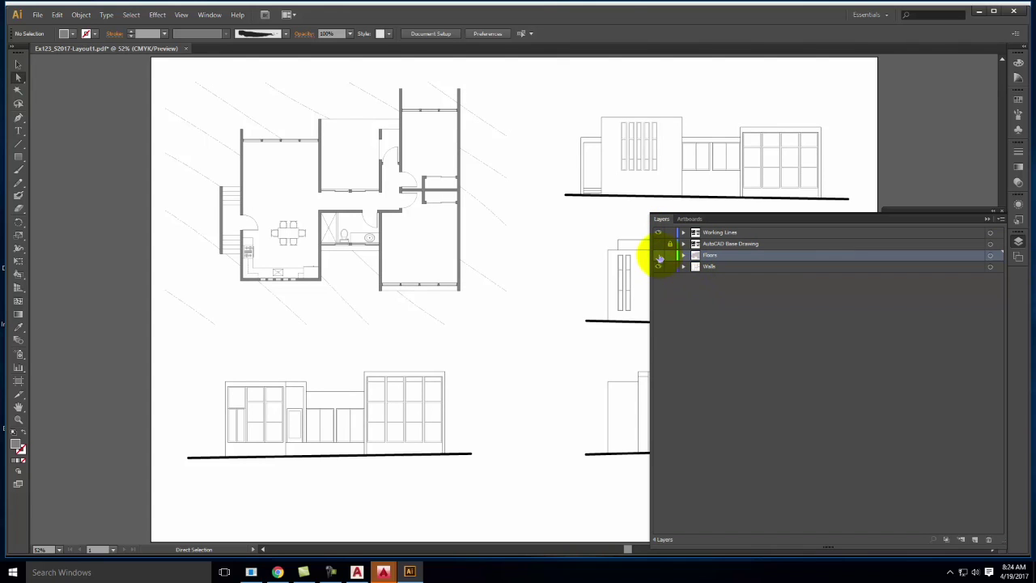
{"action": "left_click", "coordinate": [658, 255]}
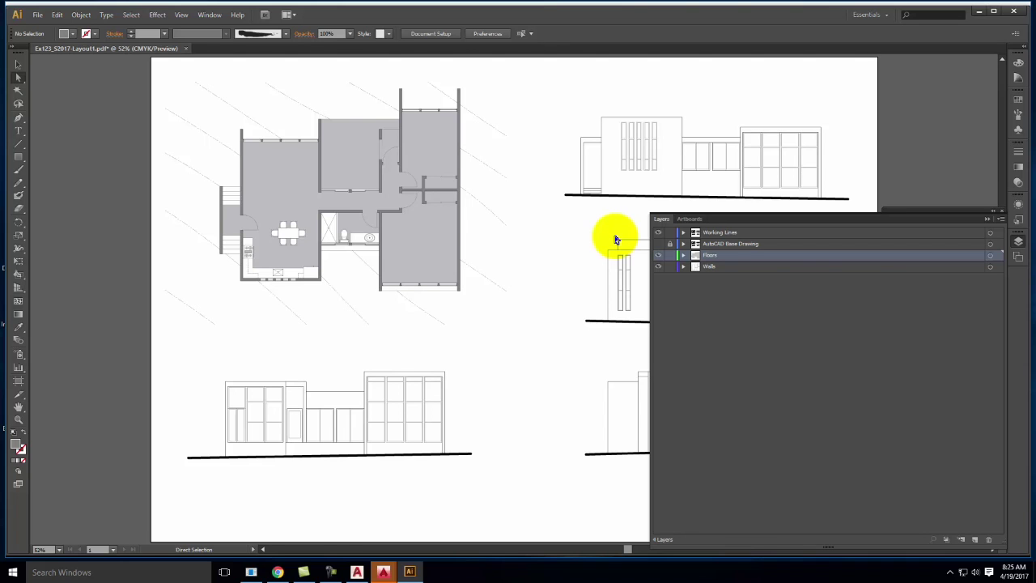
{"action": "key", "text": "ctrl+equal"}
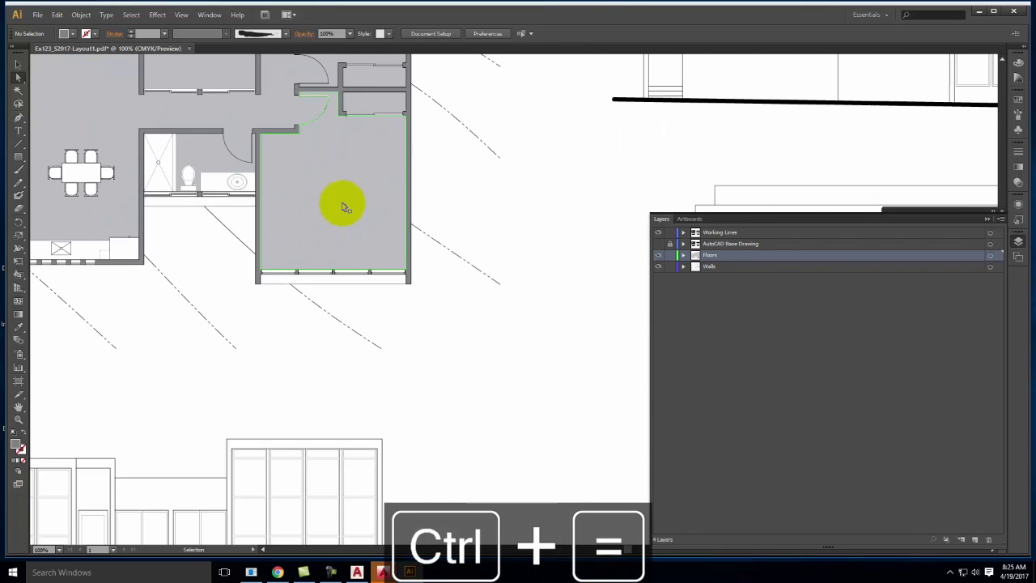
{"action": "key", "text": "ctrl+equal"}
{"action": "key", "text": "space"}
{"action": "left_click_drag", "start_coordinate": [359, 194], "coordinate": [637, 339]}
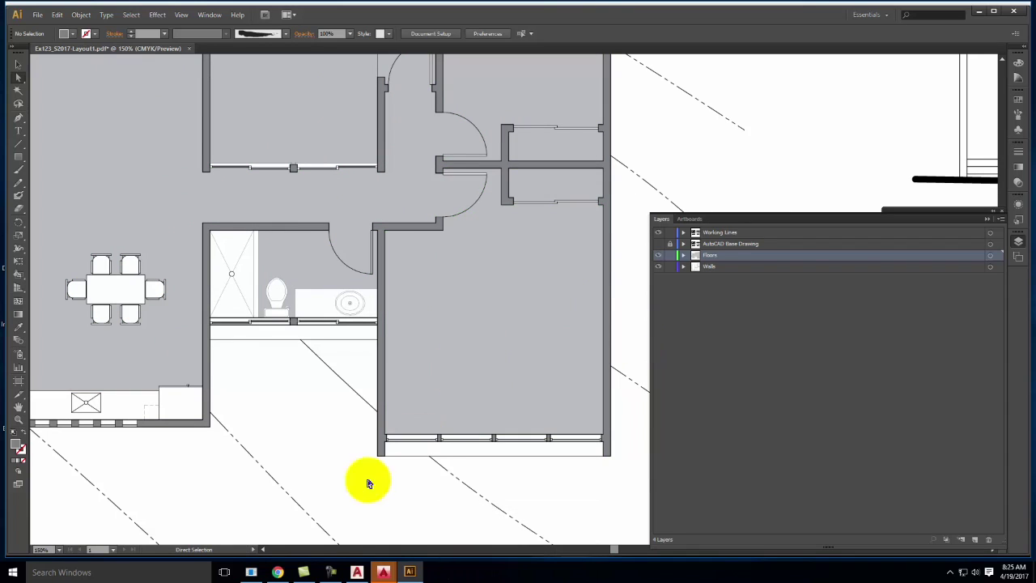
{"action": "left_click", "coordinate": [280, 572]}
{"action": "mouse_move", "coordinate": [767, 173]}
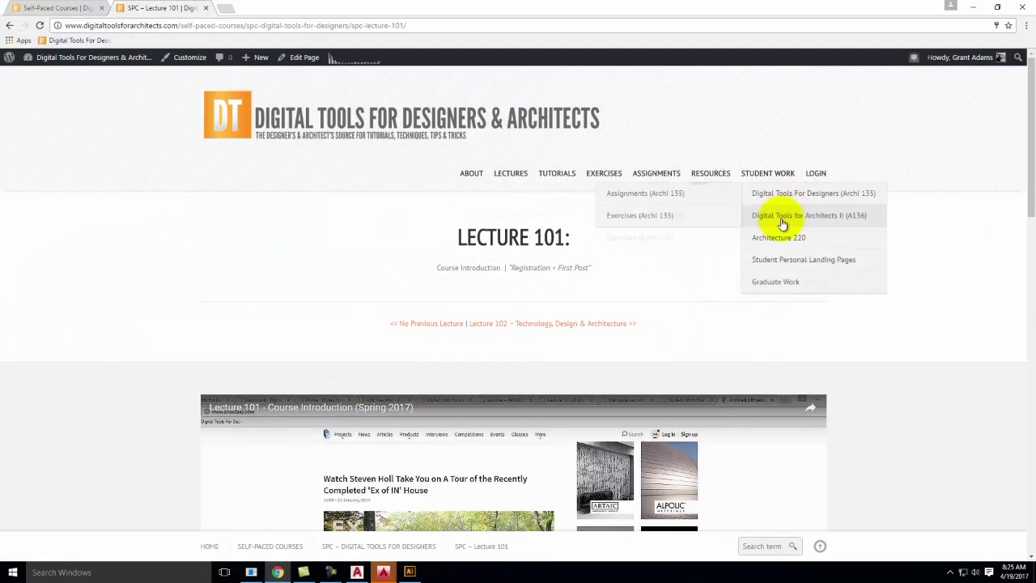
Open Resources > Swatches, browse to the PrismaColor Markers (Architectural Set 1) post, then minimize Chrome
{"action": "mouse_move", "coordinate": [709, 175]}
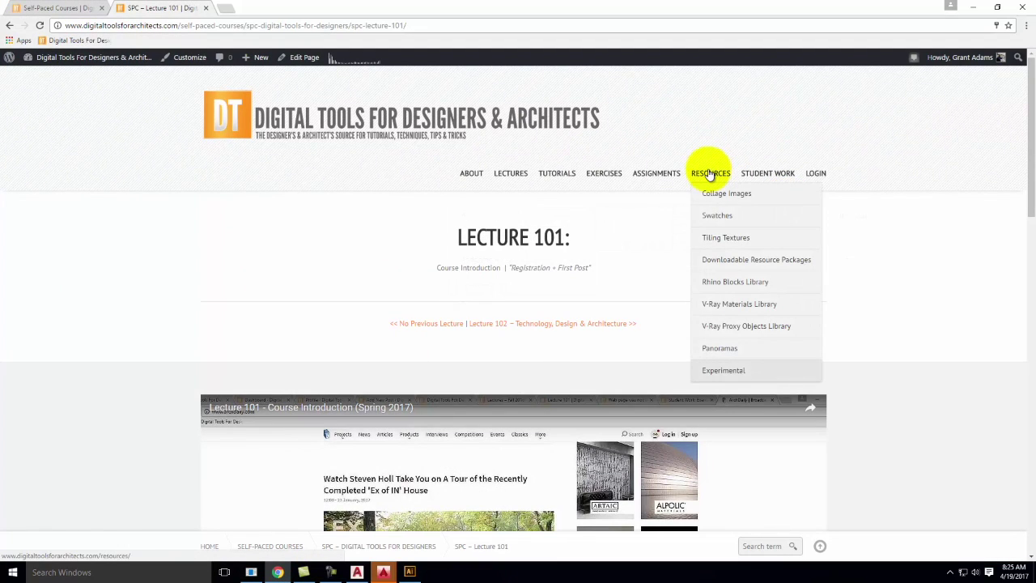
{"action": "left_click", "coordinate": [727, 216]}
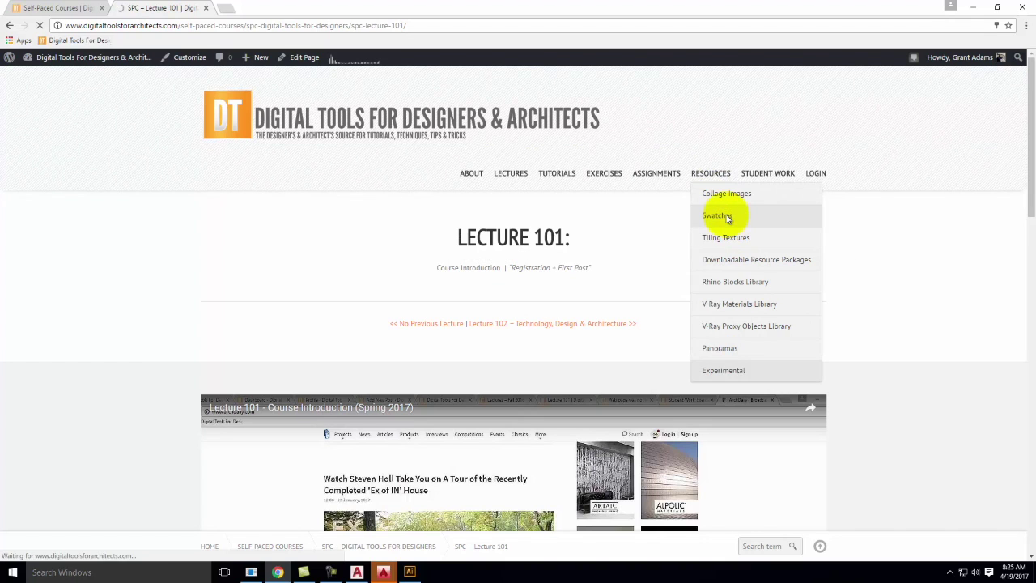
{"action": "scroll", "coordinate": [696, 298], "scroll_direction": "down", "scroll_amount": 3}
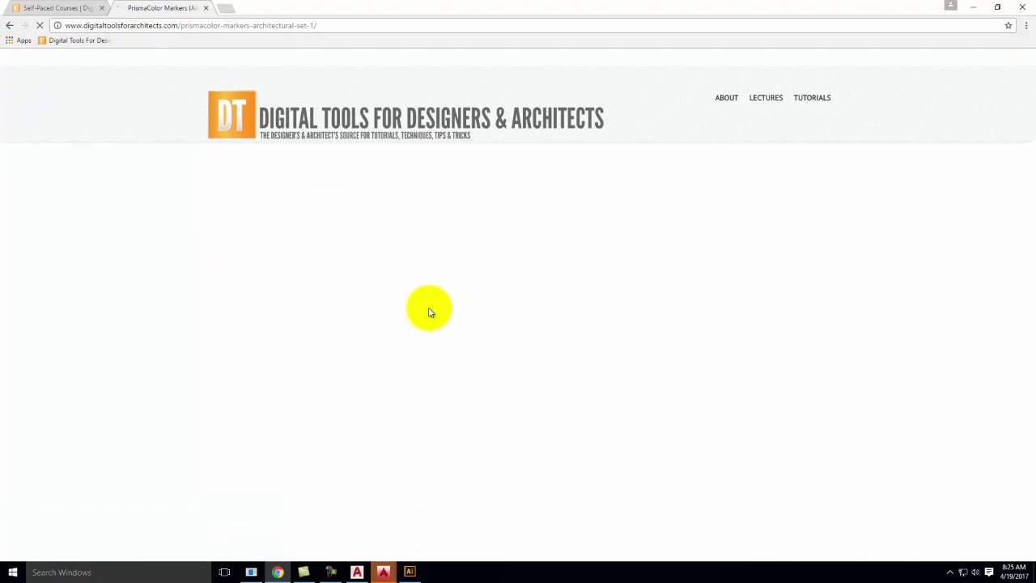
{"action": "scroll", "coordinate": [432, 294], "scroll_direction": "down", "scroll_amount": 2}
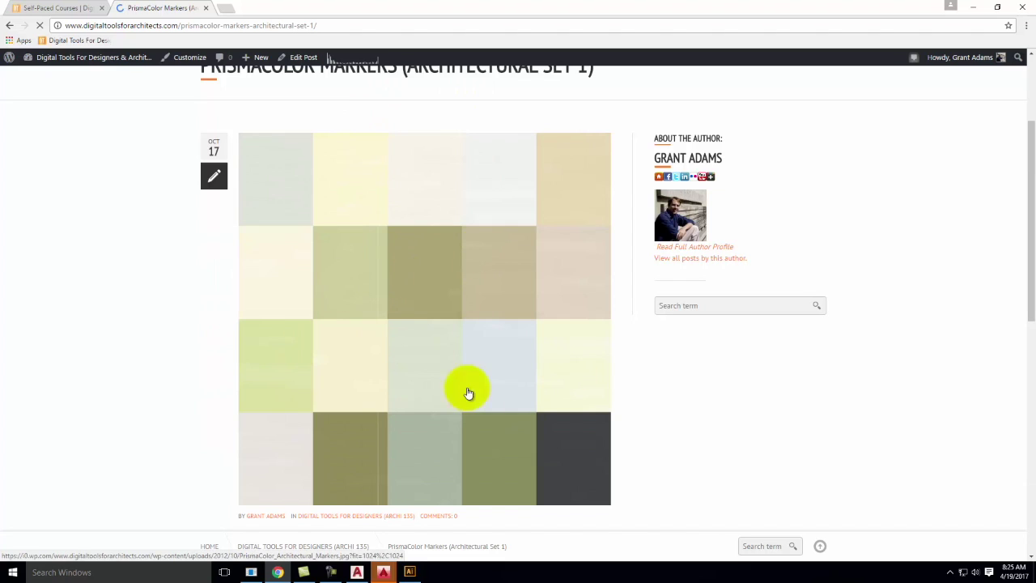
{"action": "left_click", "coordinate": [972, 8]}
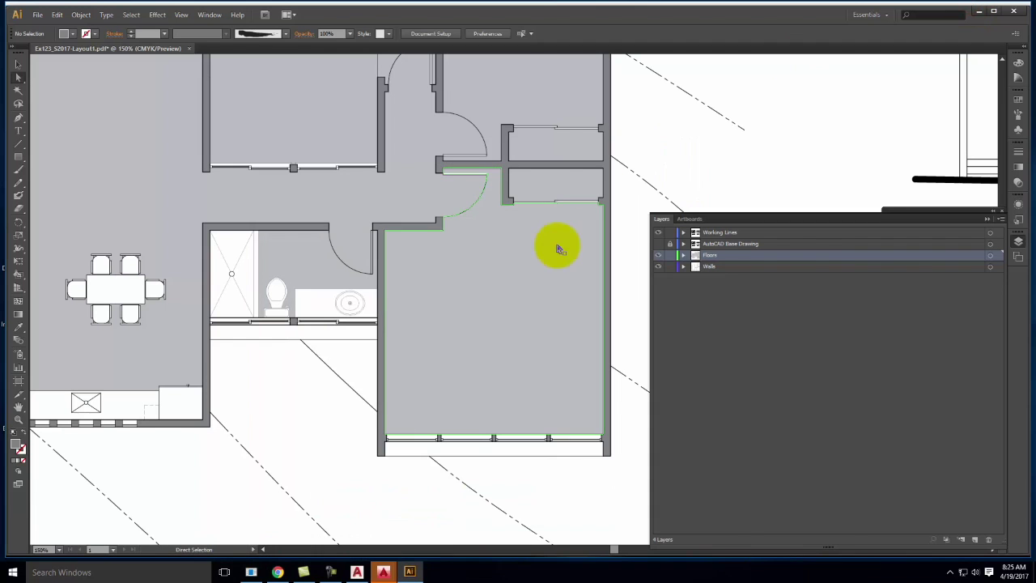
Close Layers and choose Other Library from the Swatches panel menu's swatch library options
{"action": "left_click", "coordinate": [987, 219]}
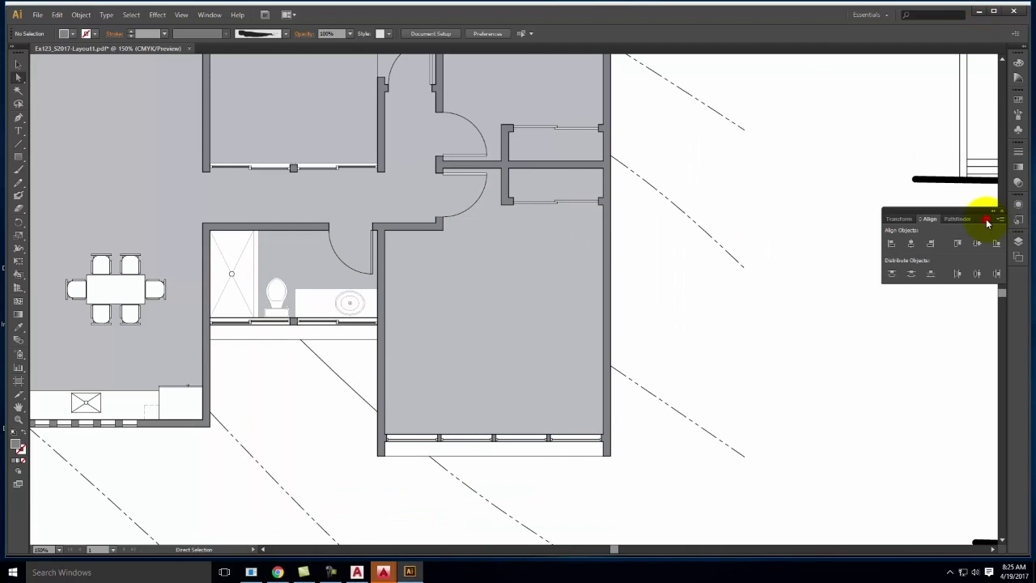
{"action": "left_click", "coordinate": [1019, 102]}
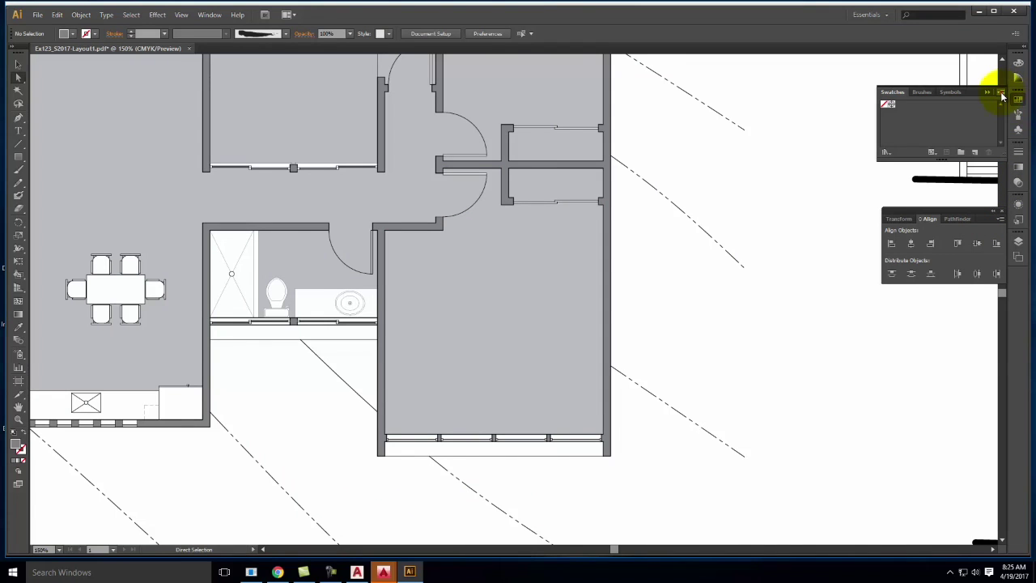
{"action": "left_click", "coordinate": [1001, 93]}
{"action": "mouse_move", "coordinate": [947, 329]}
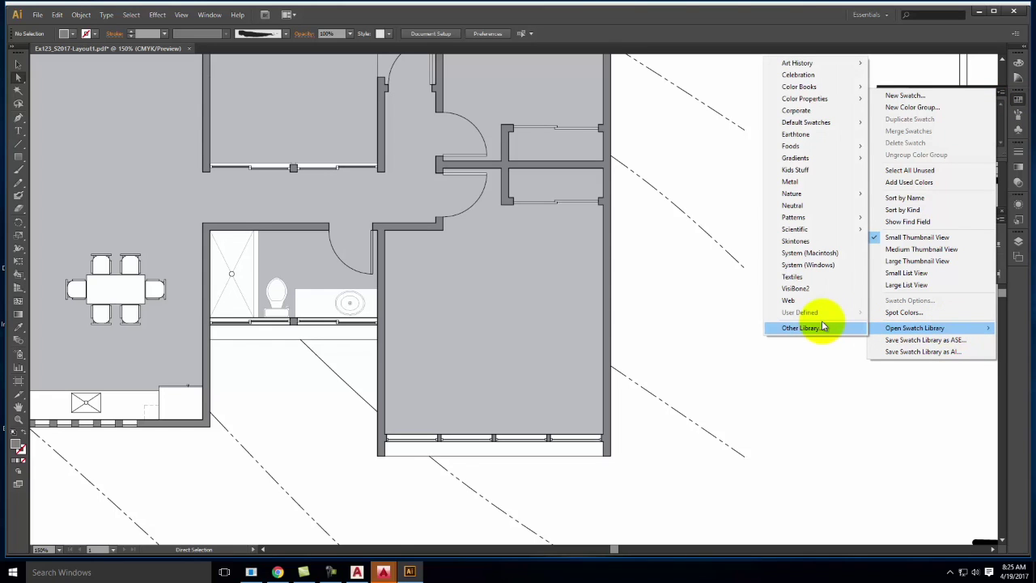
{"action": "left_click", "coordinate": [823, 327]}
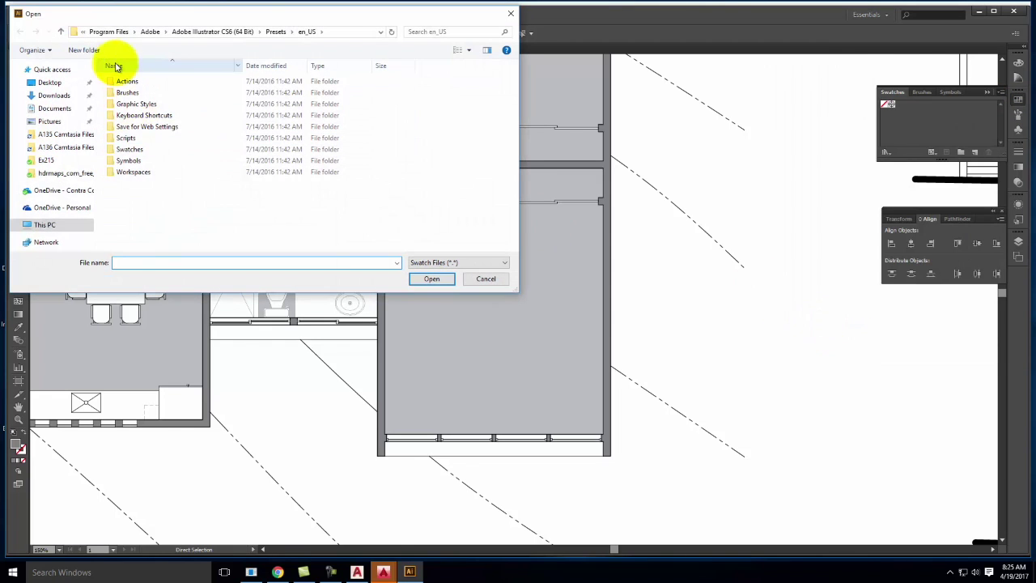
Load Prismacolor_Markers_Architectural.ai from Resources > Adobe Illustrator > Swatches and move the panel clear of the plan
{"action": "left_click", "coordinate": [44, 193]}
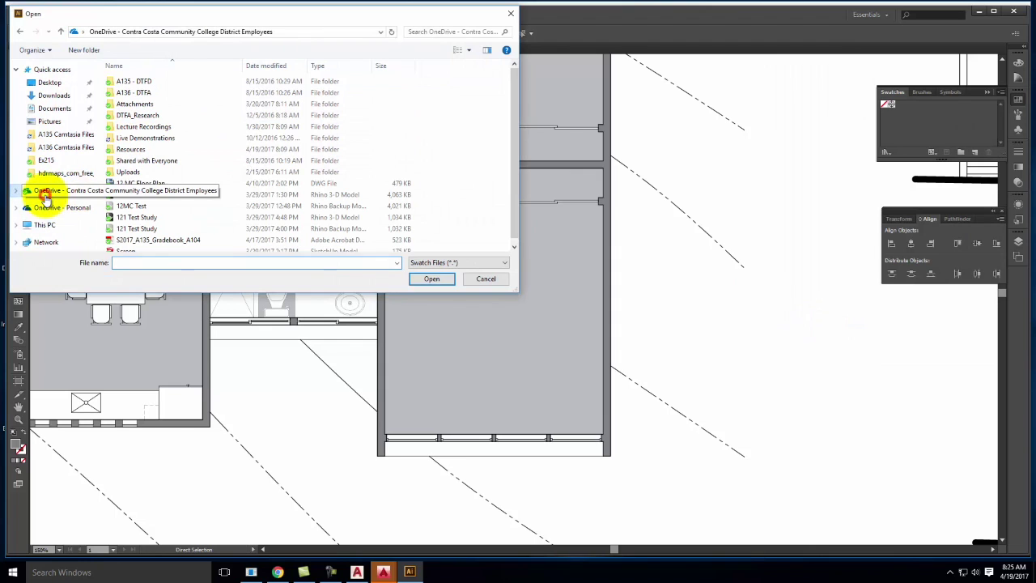
{"action": "double_click", "coordinate": [141, 148]}
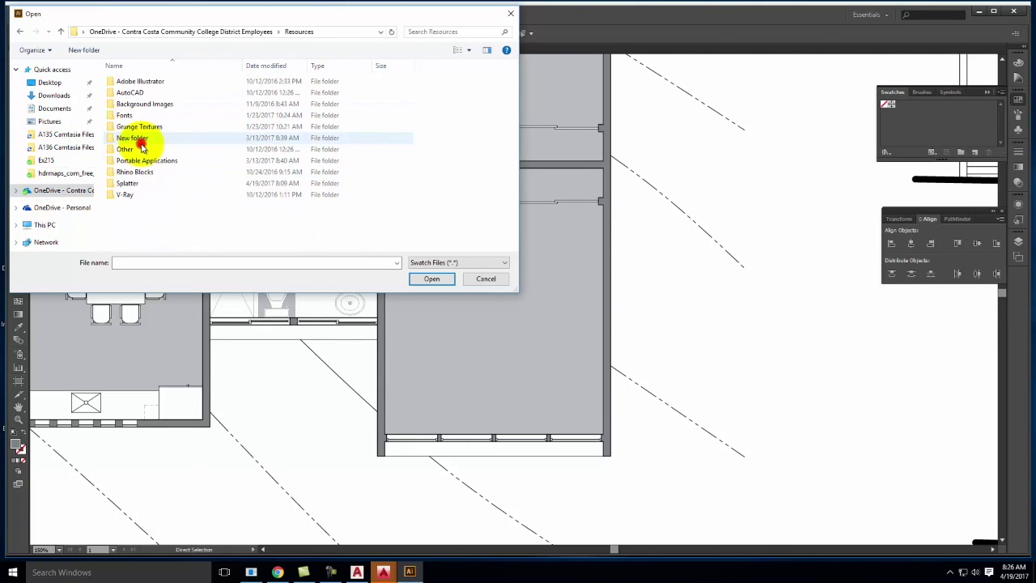
{"action": "double_click", "coordinate": [143, 83]}
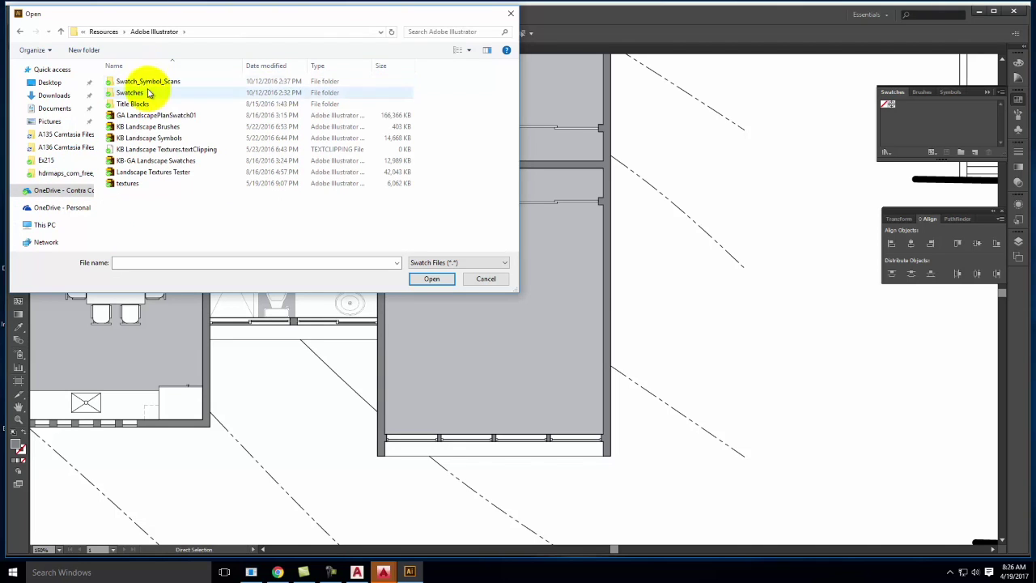
{"action": "double_click", "coordinate": [129, 92]}
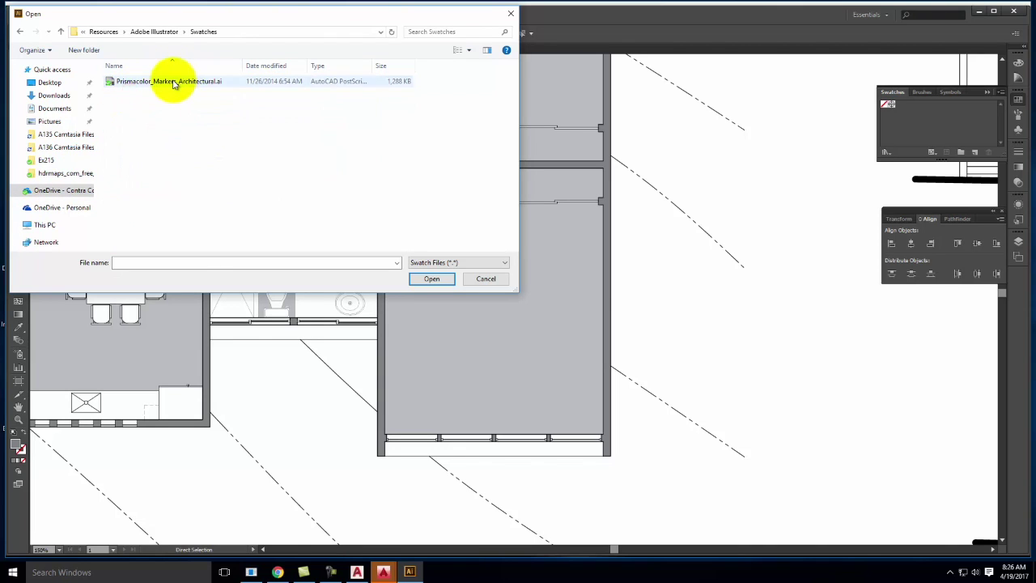
{"action": "left_click", "coordinate": [172, 81]}
{"action": "left_click", "coordinate": [433, 278]}
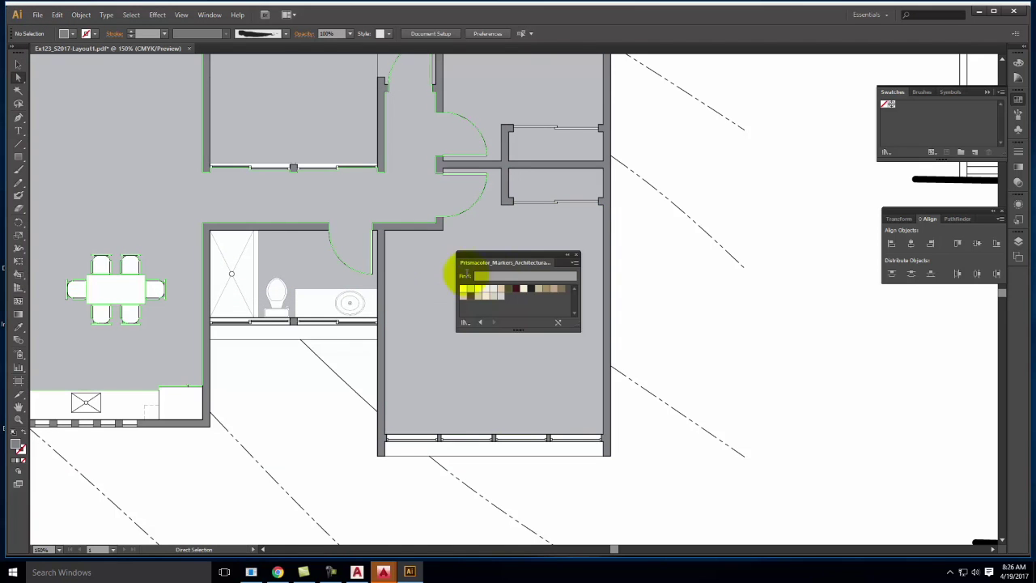
{"action": "left_click_drag", "start_coordinate": [518, 263], "coordinate": [786, 362]}
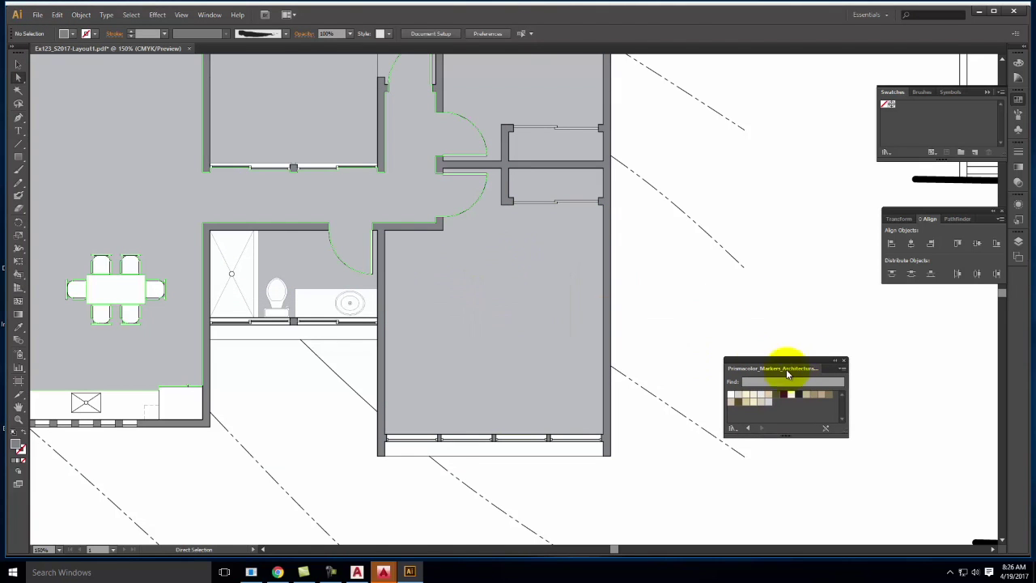
{"action": "left_click", "coordinate": [1017, 241]}
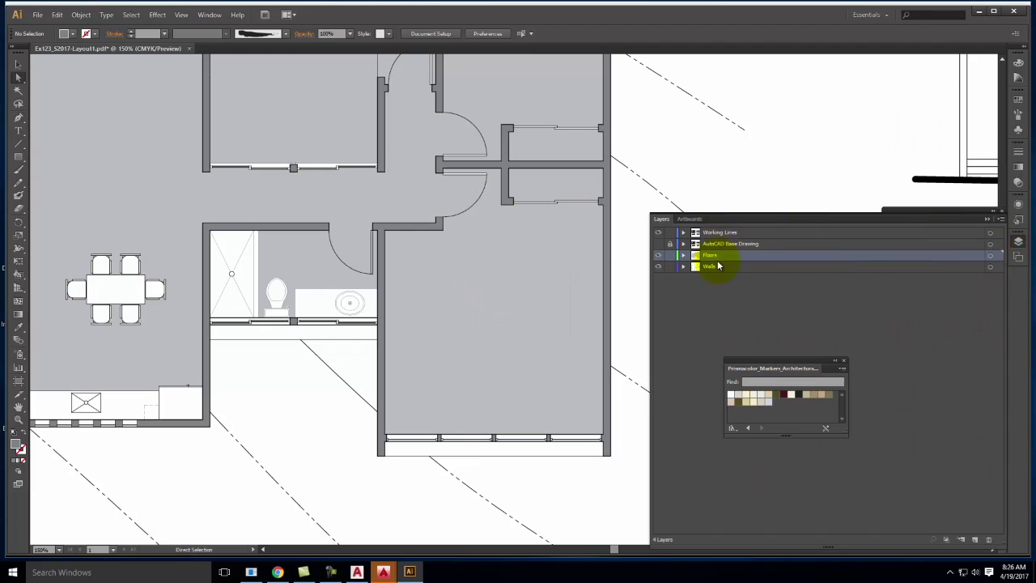
Fill all Floors layer shapes with the Prismacolor Ash Gray swatch after trying darker colours
{"action": "left_click", "coordinate": [991, 255]}
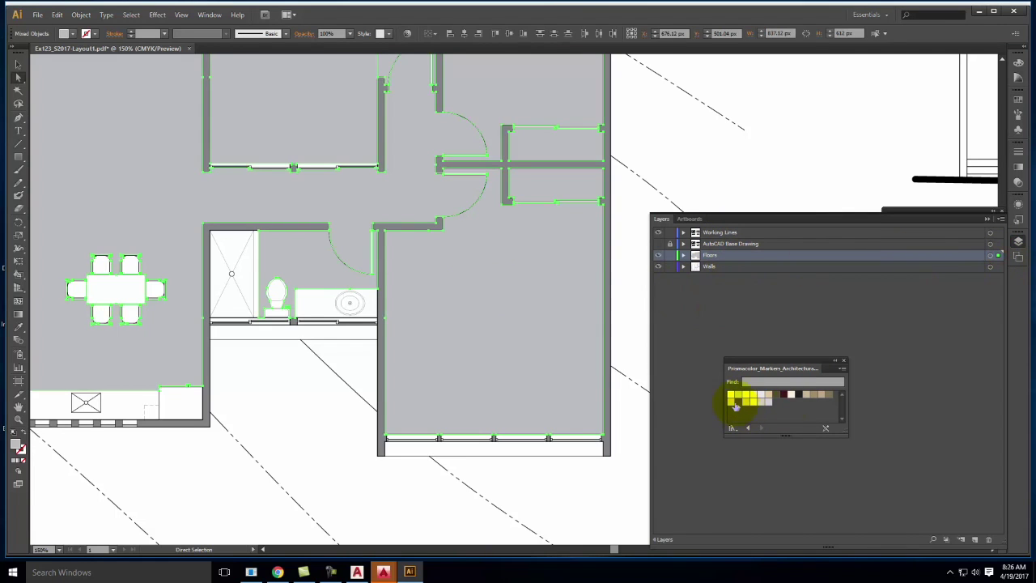
{"action": "left_click", "coordinate": [800, 395]}
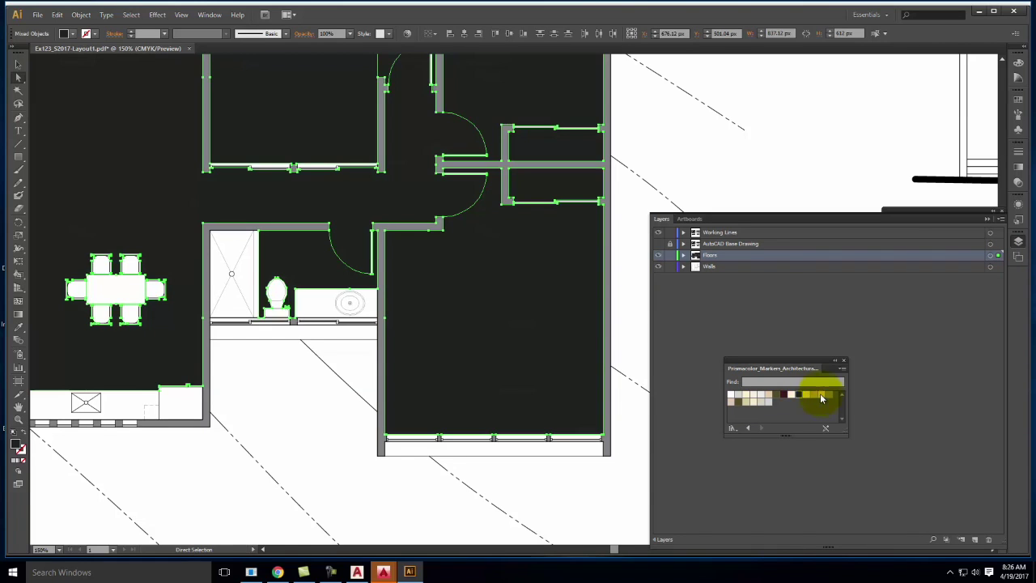
{"action": "left_click", "coordinate": [779, 395]}
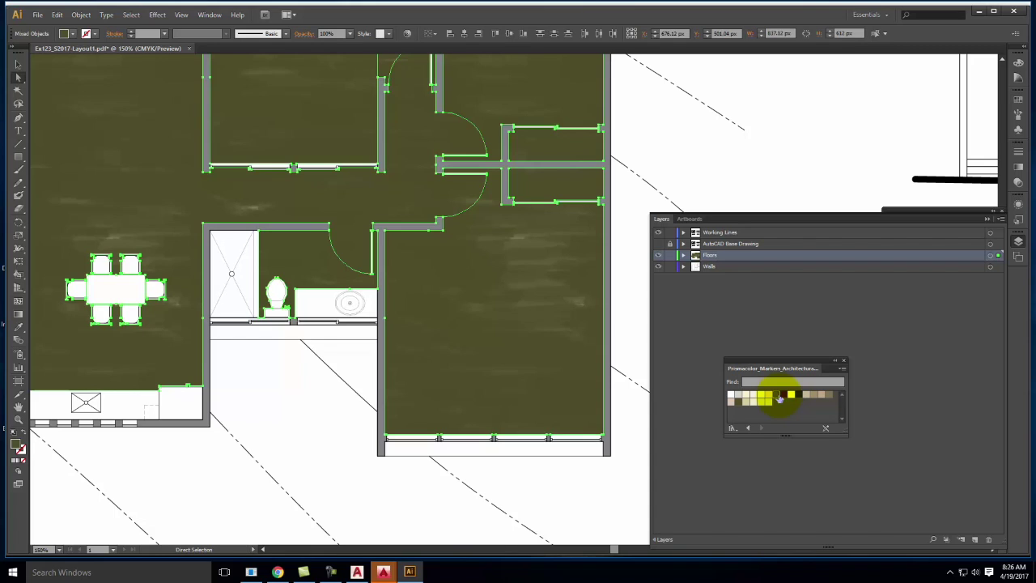
{"action": "left_click_drag", "start_coordinate": [779, 397], "coordinate": [739, 396]}
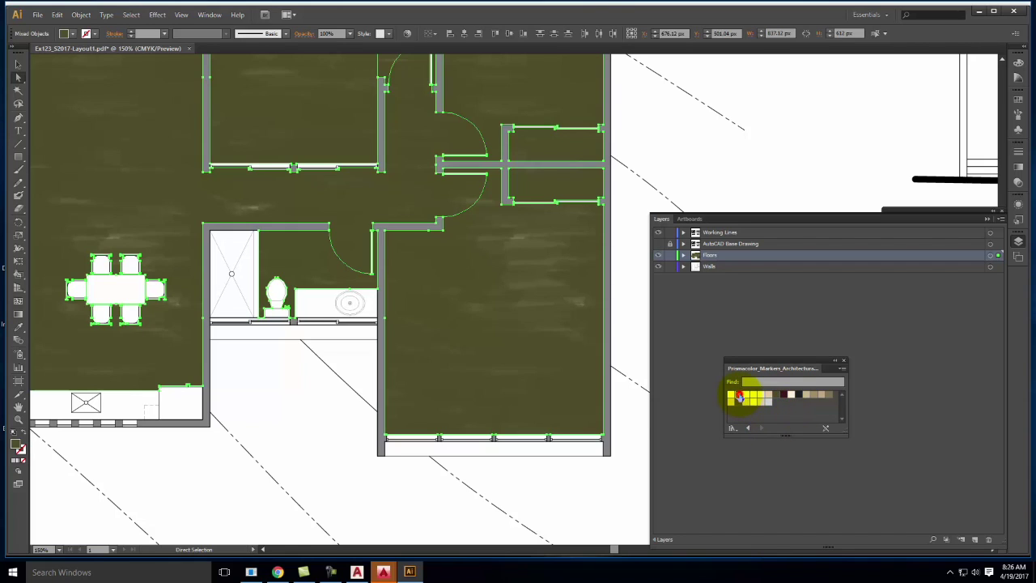
{"action": "left_click", "coordinate": [739, 397]}
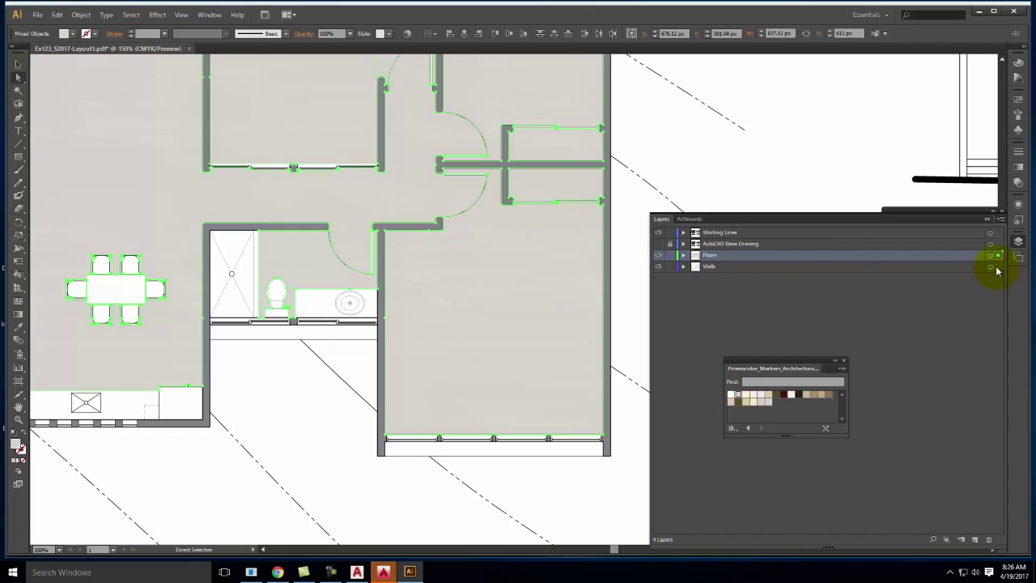
Give all the walls a dark Prismacolor marker fill
{"action": "left_click", "coordinate": [997, 268]}
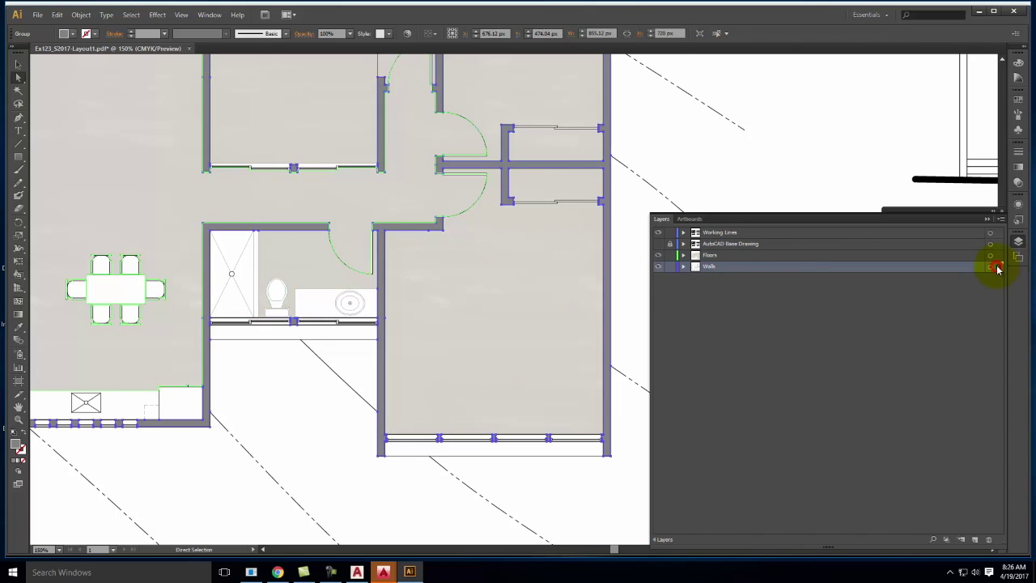
{"action": "left_click", "coordinate": [987, 221]}
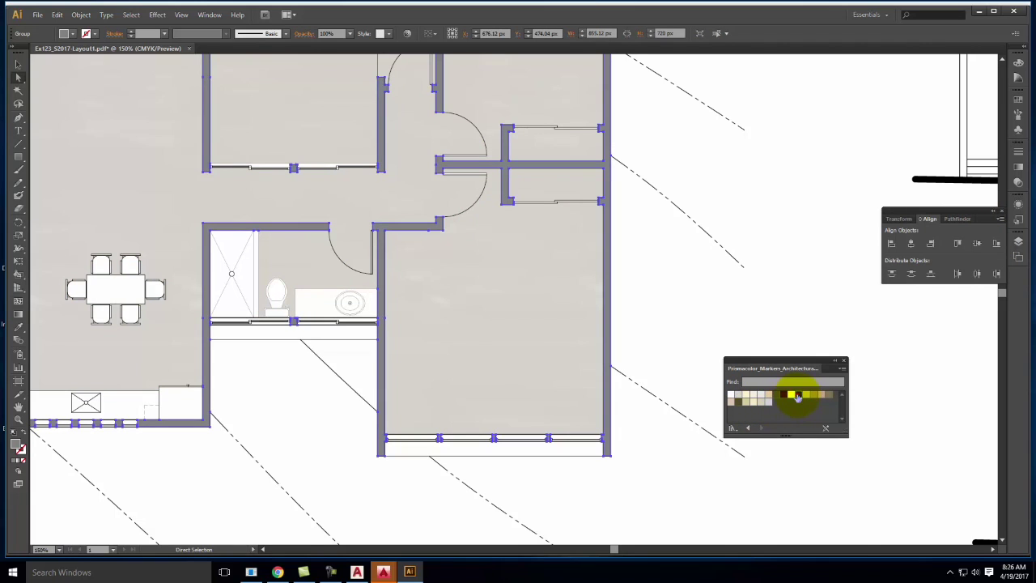
{"action": "left_click", "coordinate": [798, 396]}
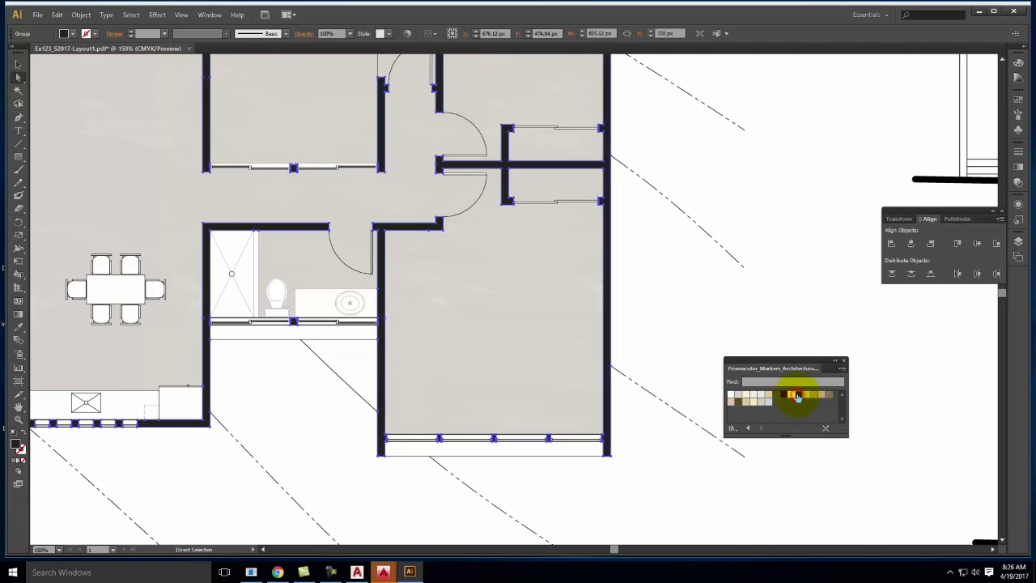
Deselect, then zoom in and pan to inspect the bathroom and adjacent room fills
{"action": "left_click", "coordinate": [701, 283]}
{"action": "key", "text": "ctrl+0"}
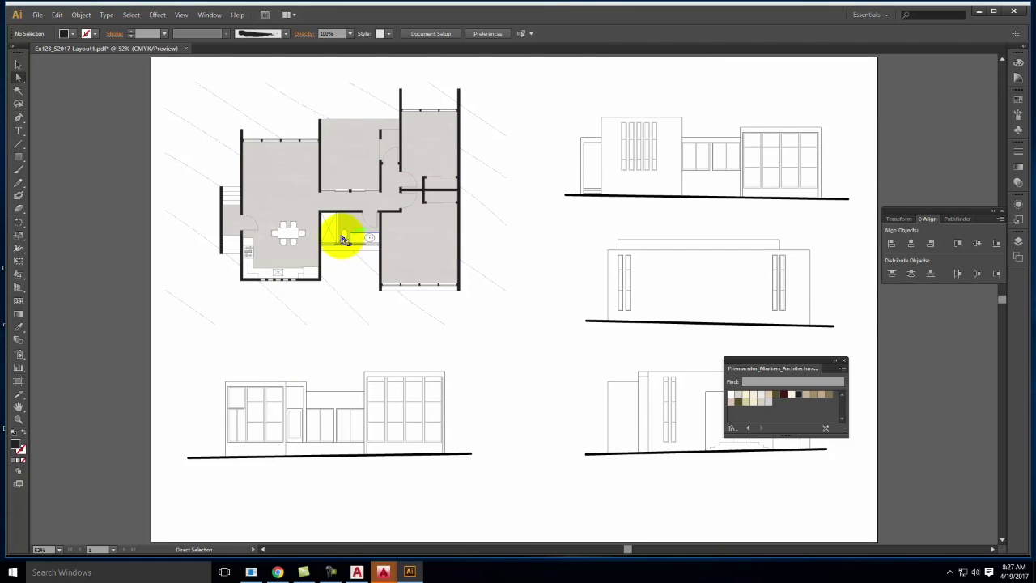
{"action": "key", "text": "ctrl+equal"}
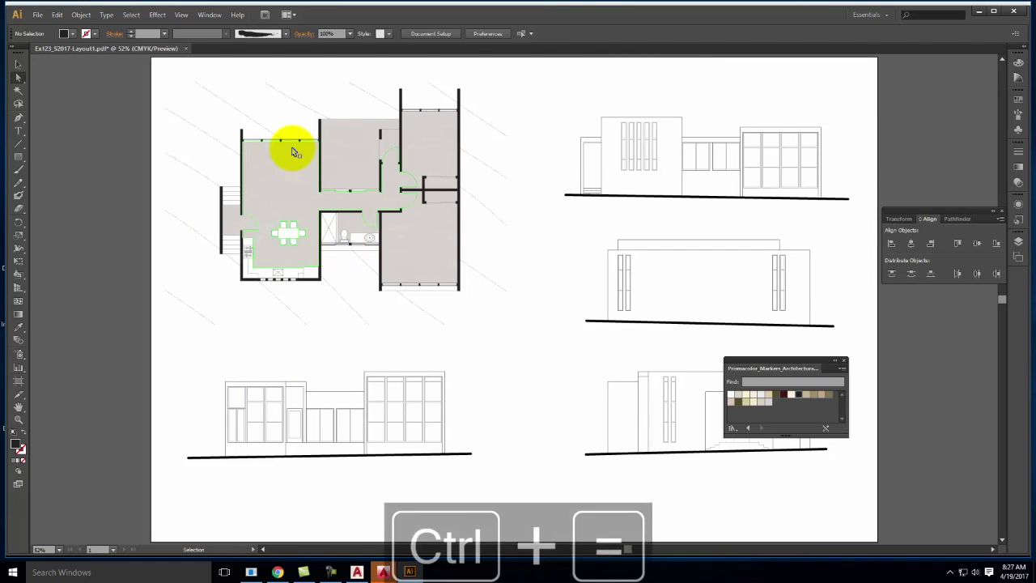
{"action": "key", "text": "ctrl+equal"}
{"action": "key", "text": "ctrl+equal"}
{"action": "key", "text": "ctrl+equal"}
{"action": "key", "text": "space"}
{"action": "left_click_drag", "start_coordinate": [326, 146], "coordinate": [776, 395]}
{"action": "left_click_drag", "start_coordinate": [396, 271], "coordinate": [615, 286]}
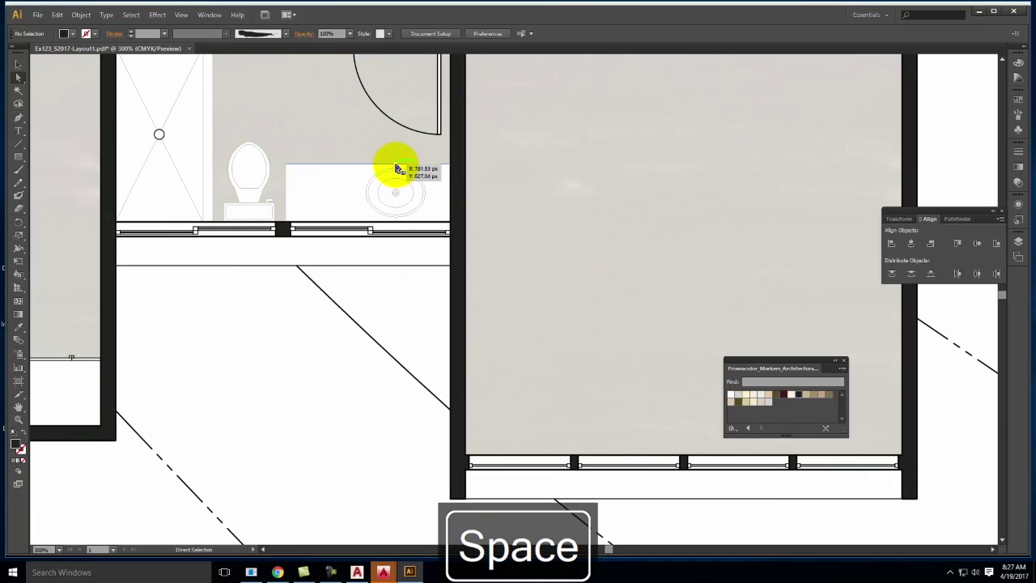
Zoom back out and fit the whole artboard in the window
{"action": "key", "text": "ctrl+minus"}
{"action": "key", "text": "ctrl+minus"}
{"action": "key", "text": "ctrl+minus"}
{"action": "key", "text": "ctrl+minus"}
{"action": "key", "text": "ctrl+minus"}
{"action": "key", "text": "ctrl+minus"}
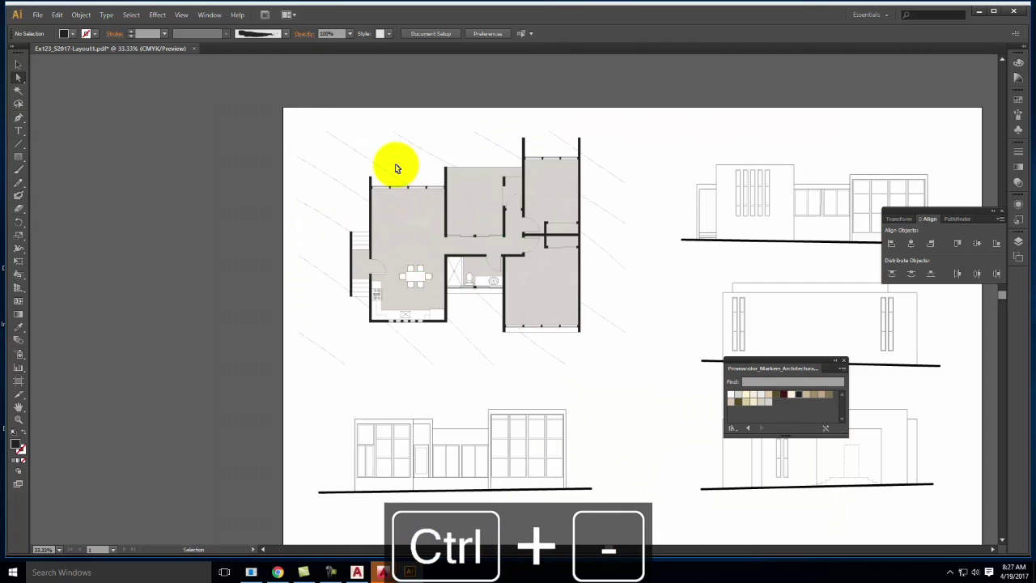
{"action": "key", "text": "ctrl+minus"}
{"action": "key", "text": "ctrl+minus"}
{"action": "key", "text": "ctrl+minus"}
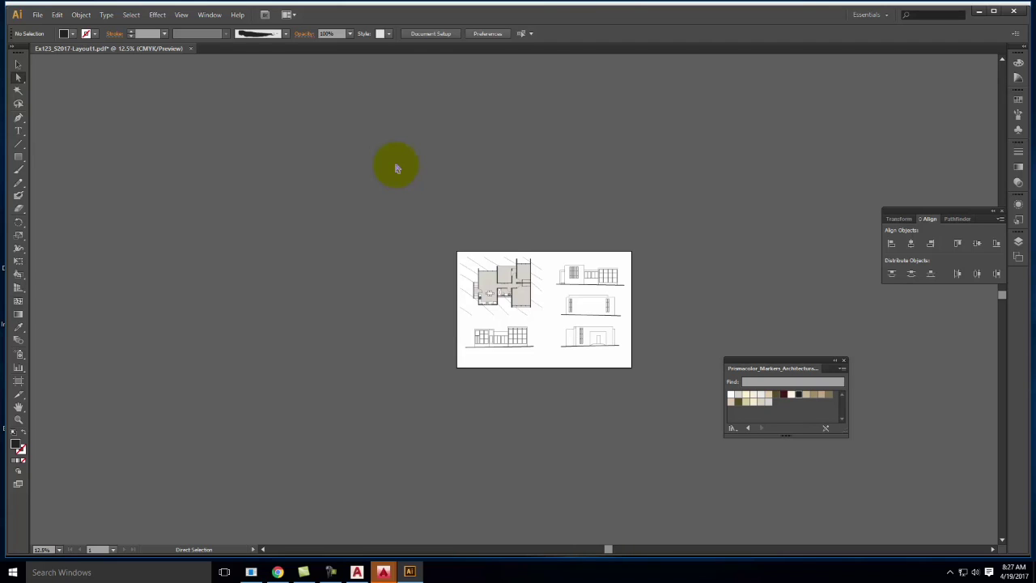
{"action": "key", "text": "ctrl+0"}
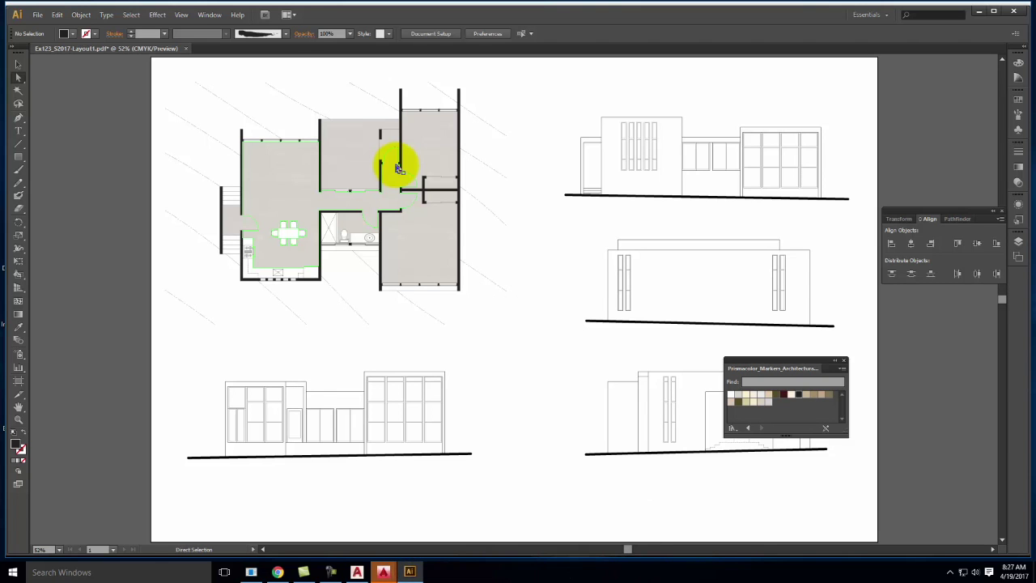
{"action": "left_click", "coordinate": [550, 109]}
In Chrome, open the Illustrator 3.10 [background texture] tutorial from the Tutorials > Illustrator menu
{"action": "left_click", "coordinate": [275, 572]}
{"action": "scroll", "coordinate": [492, 122], "scroll_direction": "up", "scroll_amount": 3}
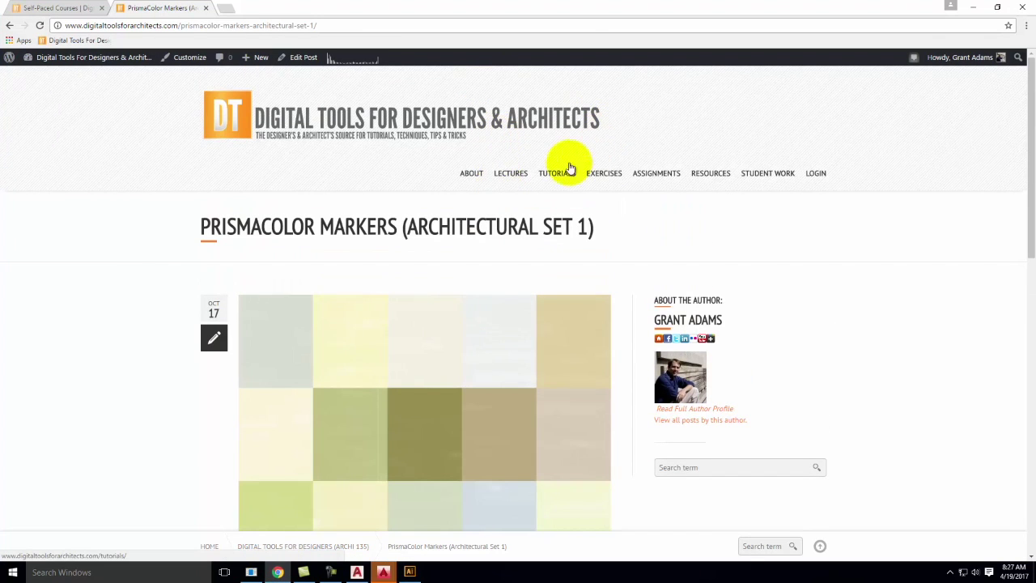
{"action": "mouse_move", "coordinate": [560, 176]}
{"action": "mouse_move", "coordinate": [570, 257]}
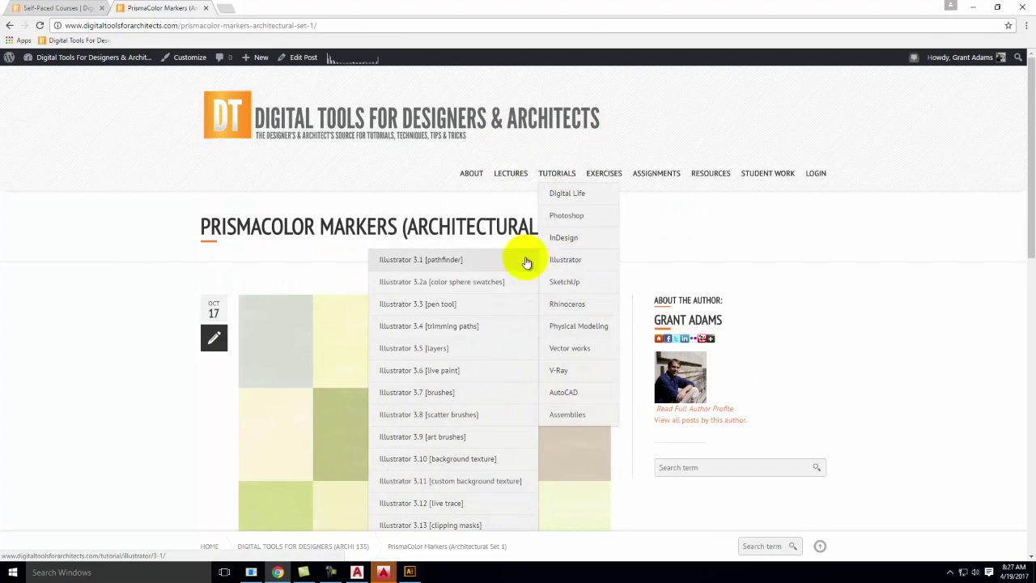
{"action": "scroll", "coordinate": [462, 323], "scroll_direction": "down", "scroll_amount": 2}
{"action": "scroll", "coordinate": [462, 324], "scroll_direction": "down", "scroll_amount": 1}
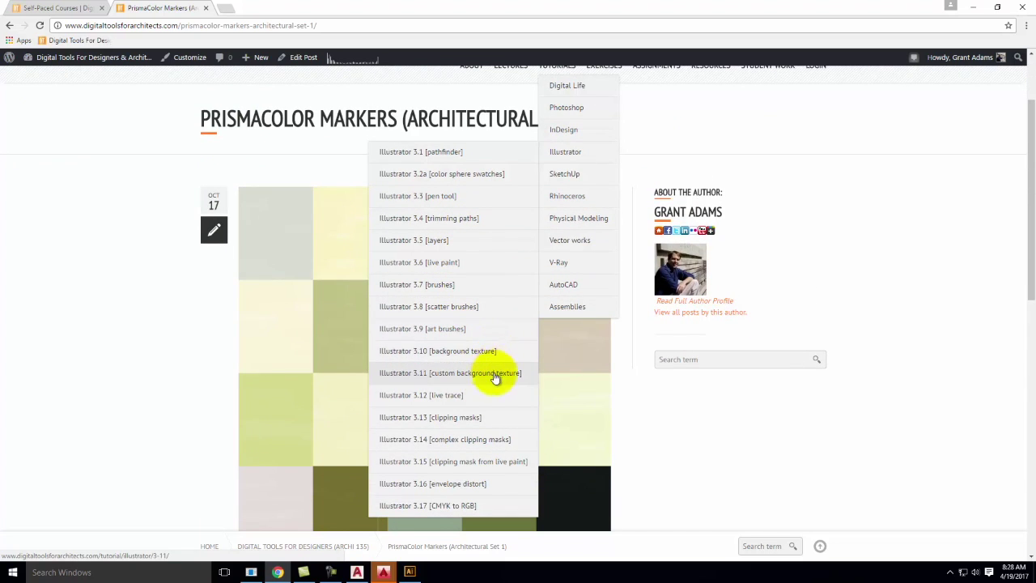
{"action": "left_click", "coordinate": [490, 352]}
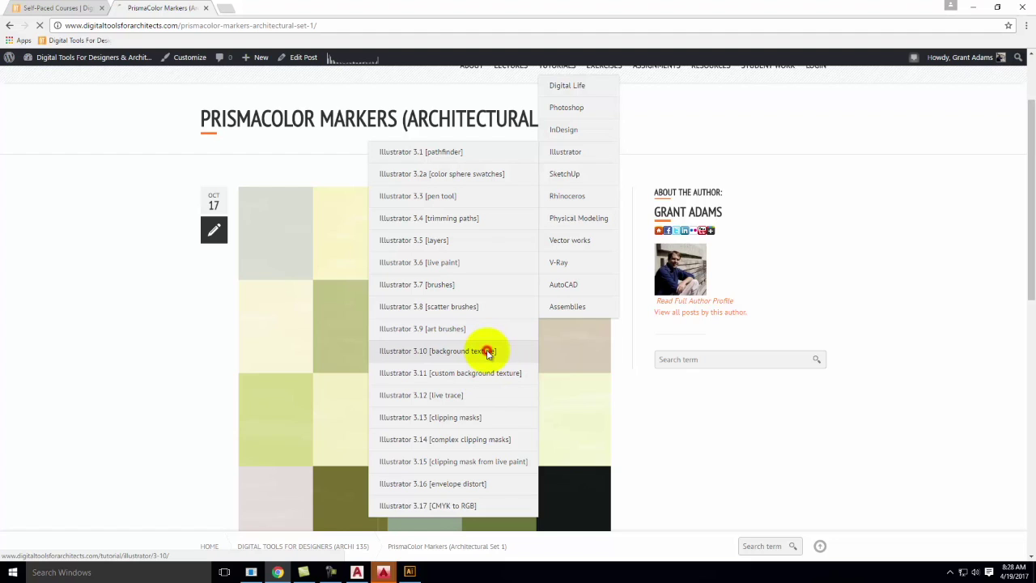
Scroll through the tutorial, then glance at the Illustrator layout and return to the browser
{"action": "scroll", "coordinate": [543, 307], "scroll_direction": "down", "scroll_amount": 3}
{"action": "scroll", "coordinate": [543, 357], "scroll_direction": "down", "scroll_amount": 5}
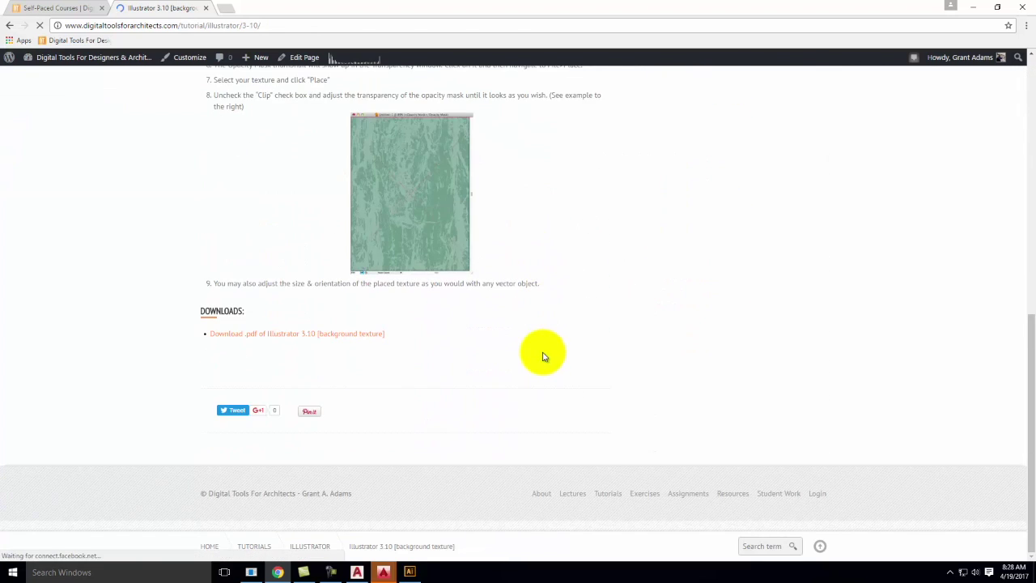
{"action": "scroll", "coordinate": [541, 351], "scroll_direction": "up", "scroll_amount": 4}
{"action": "left_click", "coordinate": [78, 8]}
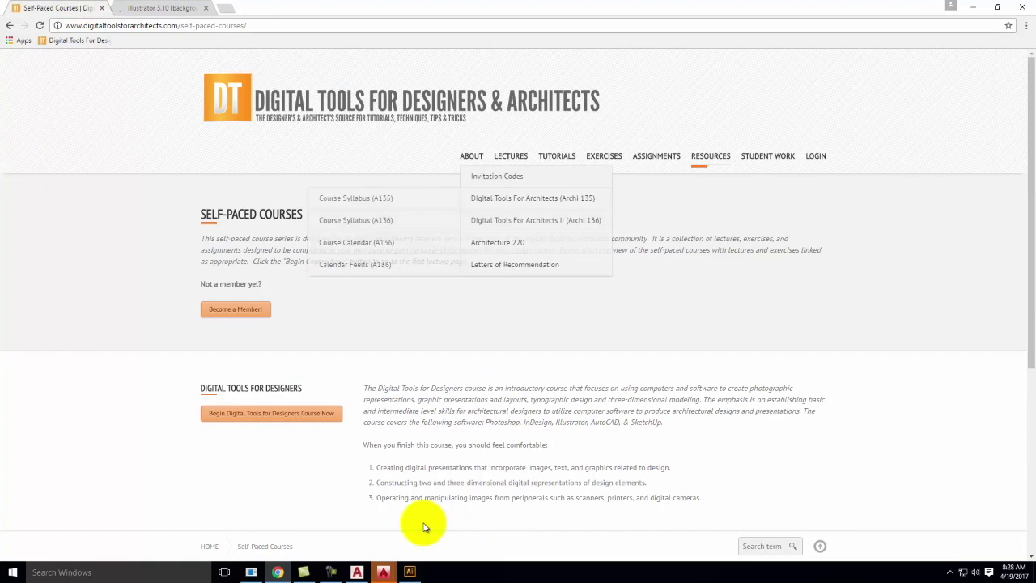
{"action": "left_click", "coordinate": [409, 570]}
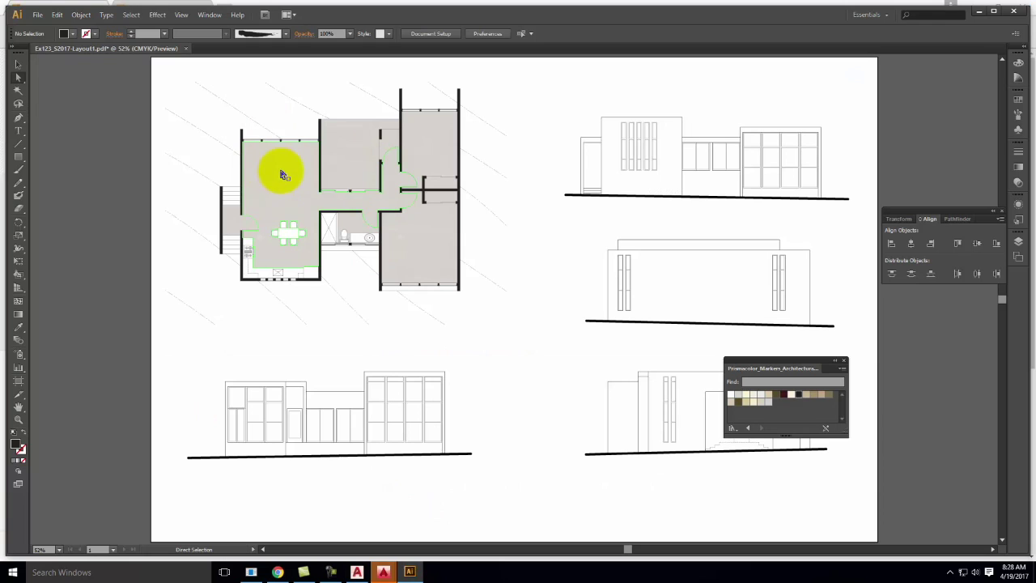
{"action": "left_click", "coordinate": [277, 571]}
Search Google Images for 'grunge texture' in a new tab, then minimize the browser
{"action": "left_click", "coordinate": [230, 10]}
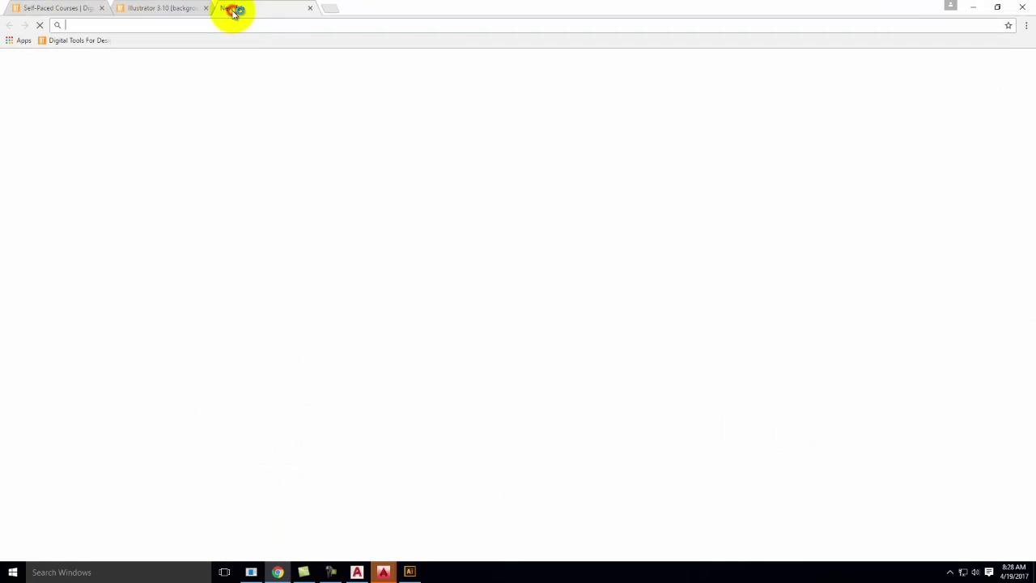
{"action": "type", "text": "g"}
{"action": "key", "text": "BackSpace"}
{"action": "type", "text": "images.google.com"}
{"action": "key", "text": "Return"}
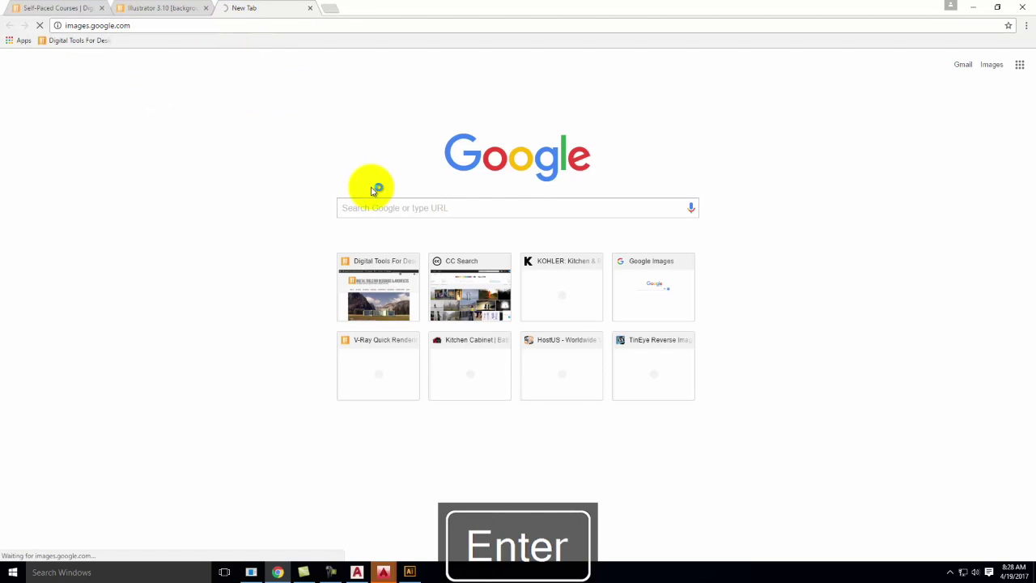
{"action": "left_click", "coordinate": [391, 226]}
{"action": "type", "text": "g"}
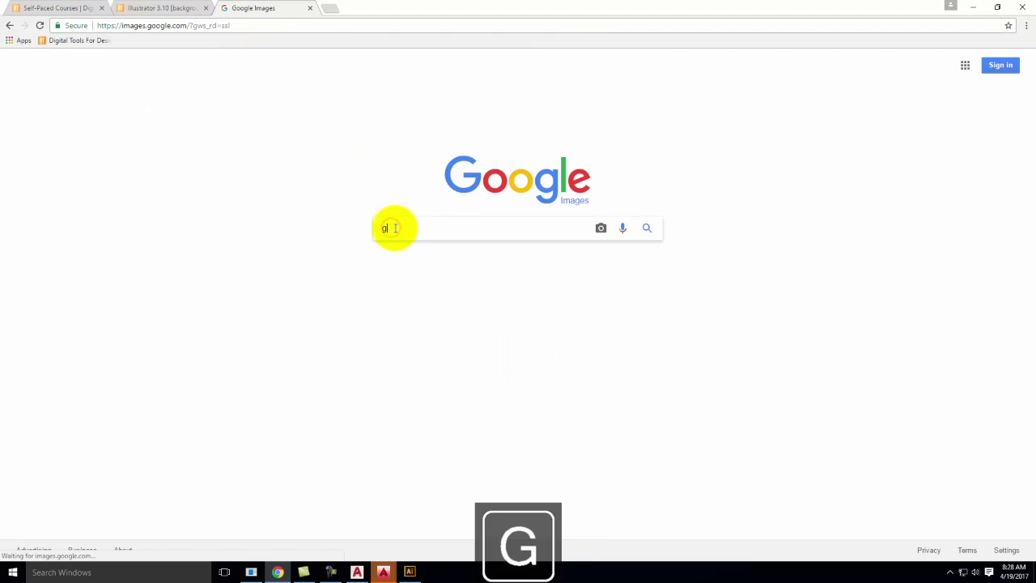
{"action": "type", "text": "runge texture"}
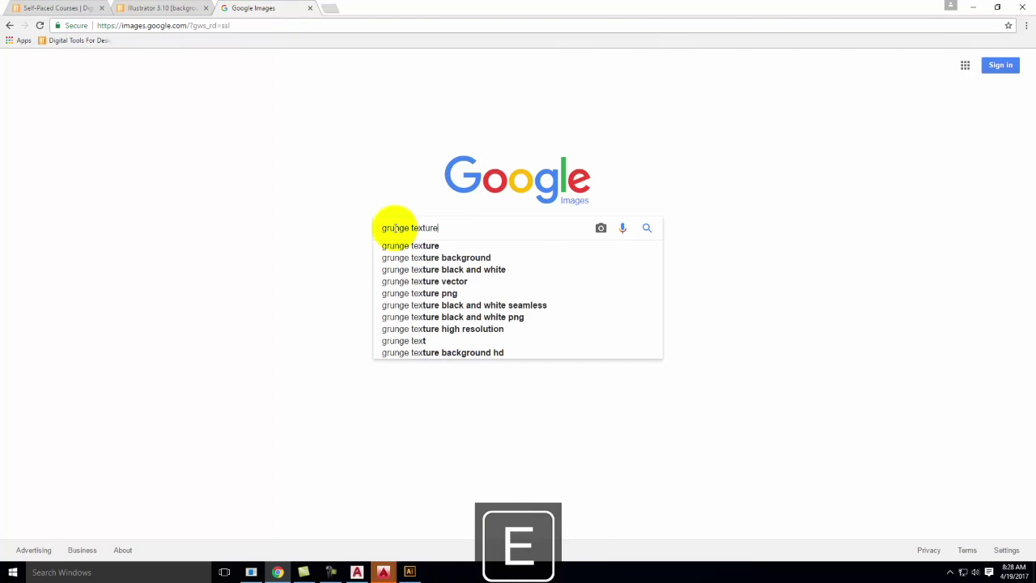
{"action": "key", "text": "Return"}
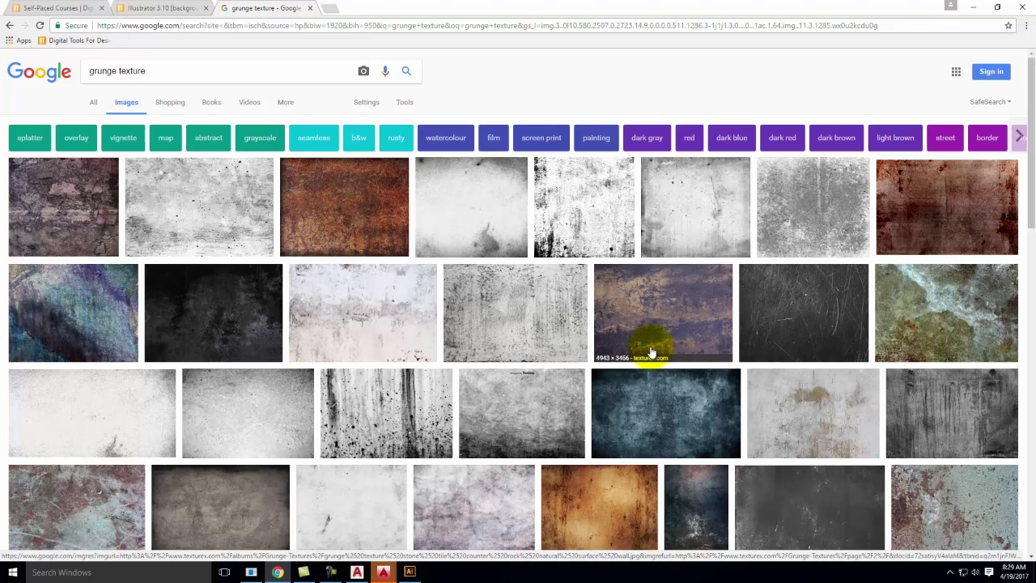
{"action": "left_click", "coordinate": [975, 12]}
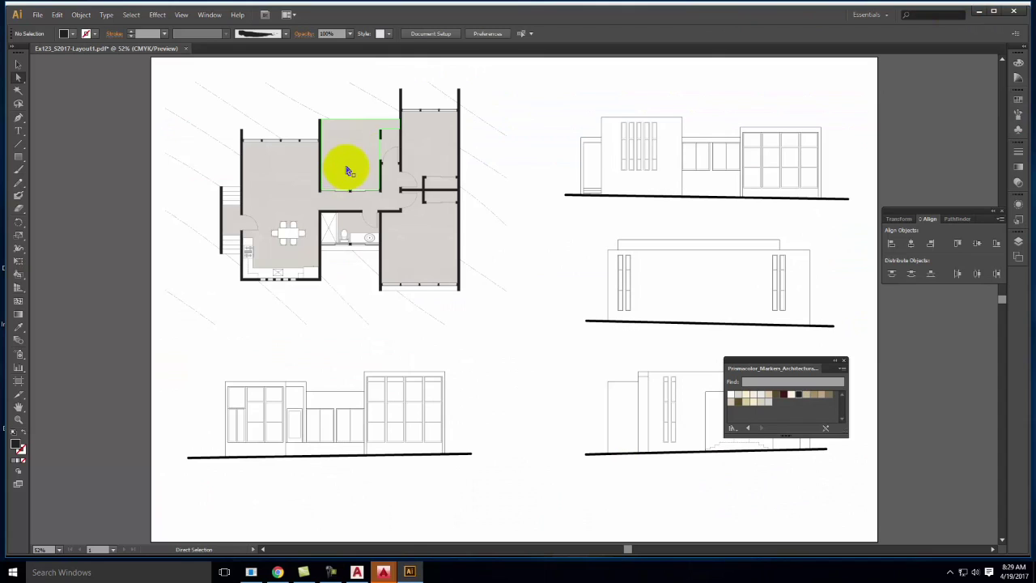
Hide the Walls and Working Lines layers and select all art on the Floors layer
{"action": "left_click", "coordinate": [1020, 242]}
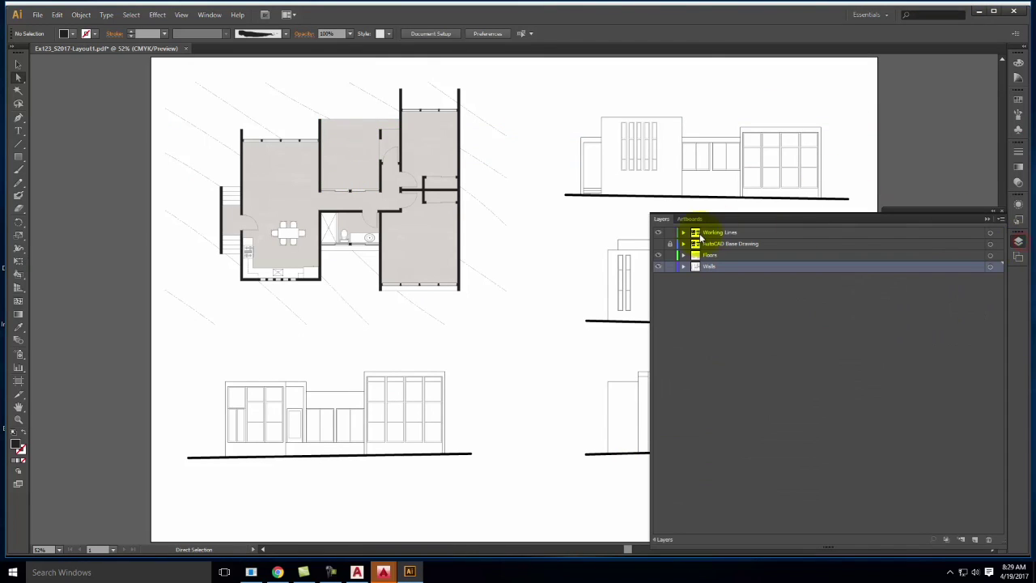
{"action": "left_click", "coordinate": [660, 267]}
{"action": "left_click", "coordinate": [658, 232]}
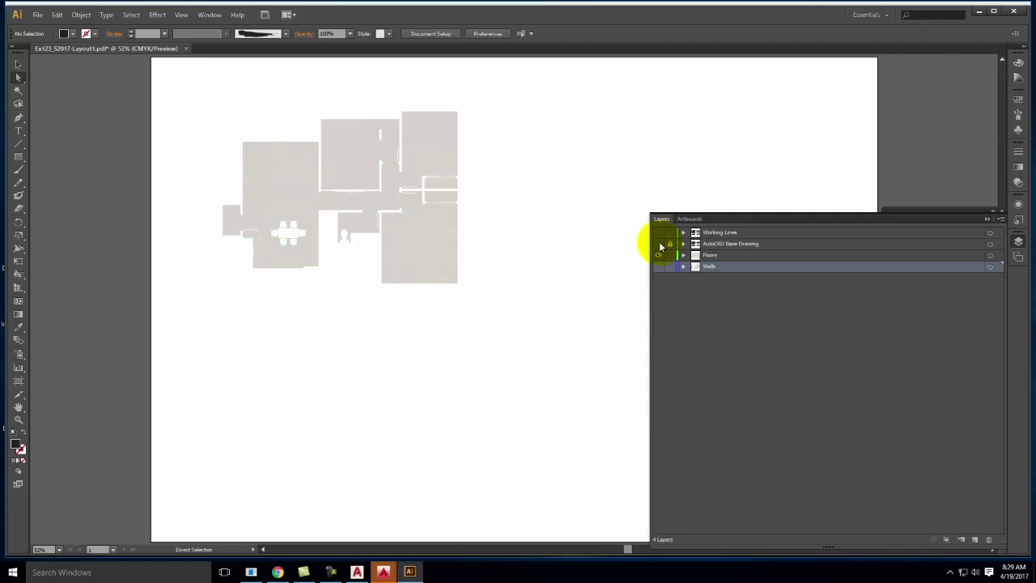
{"action": "left_click", "coordinate": [997, 255]}
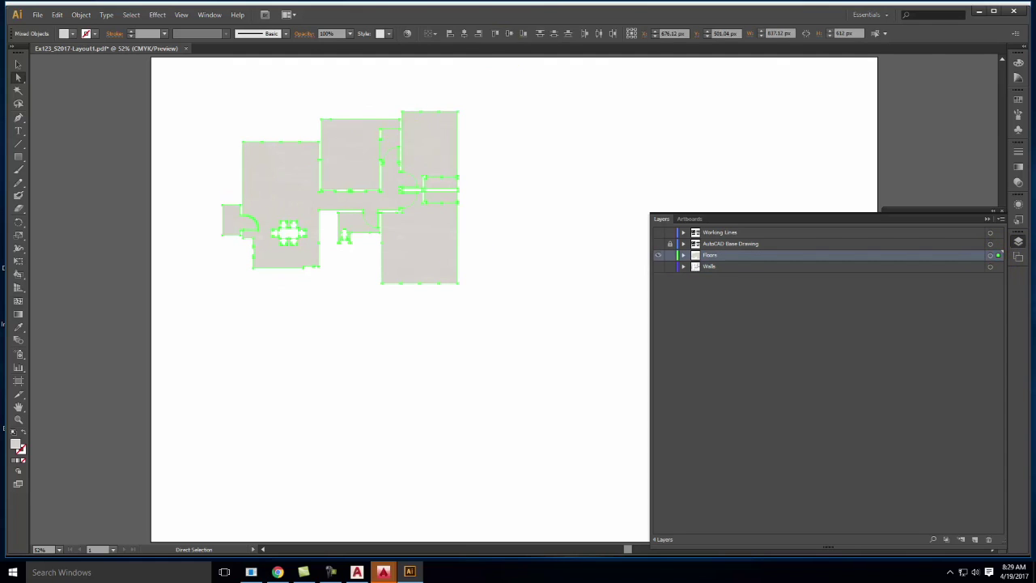
In Transparency, click Make Mask on the floor fills and switch to the mask thumbnail
{"action": "left_click", "coordinate": [1018, 184]}
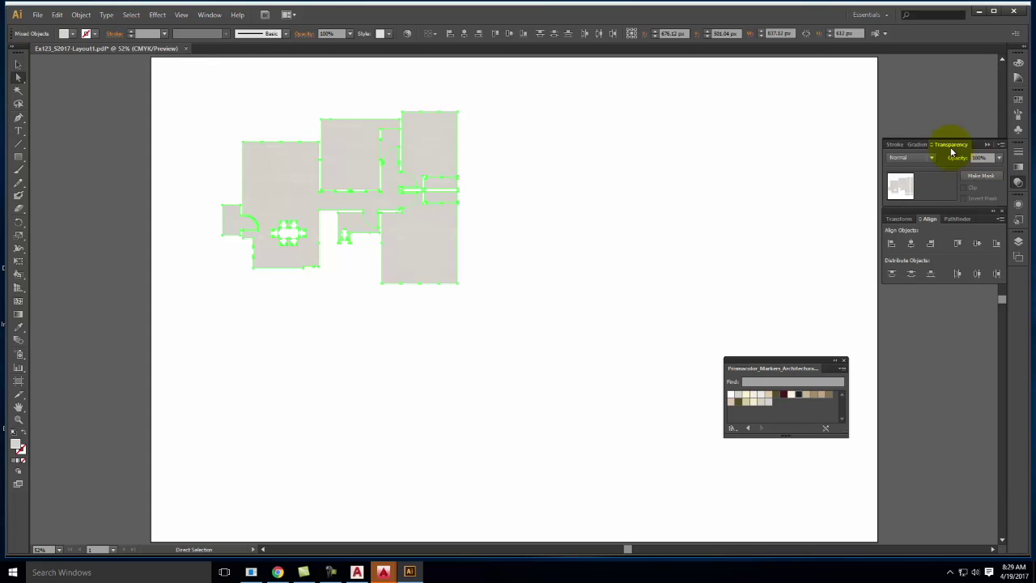
{"action": "left_click", "coordinate": [975, 178]}
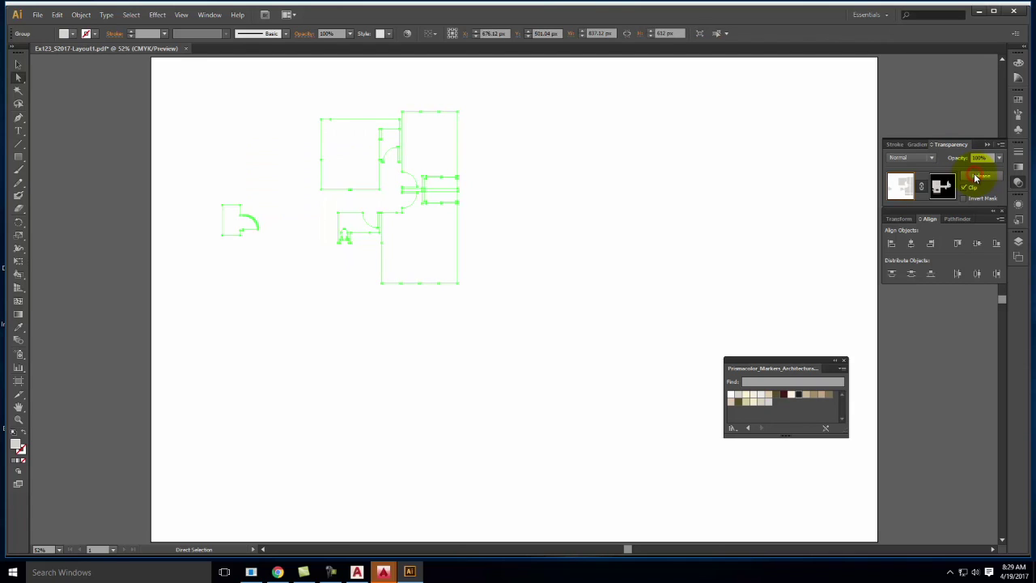
{"action": "left_click", "coordinate": [890, 188]}
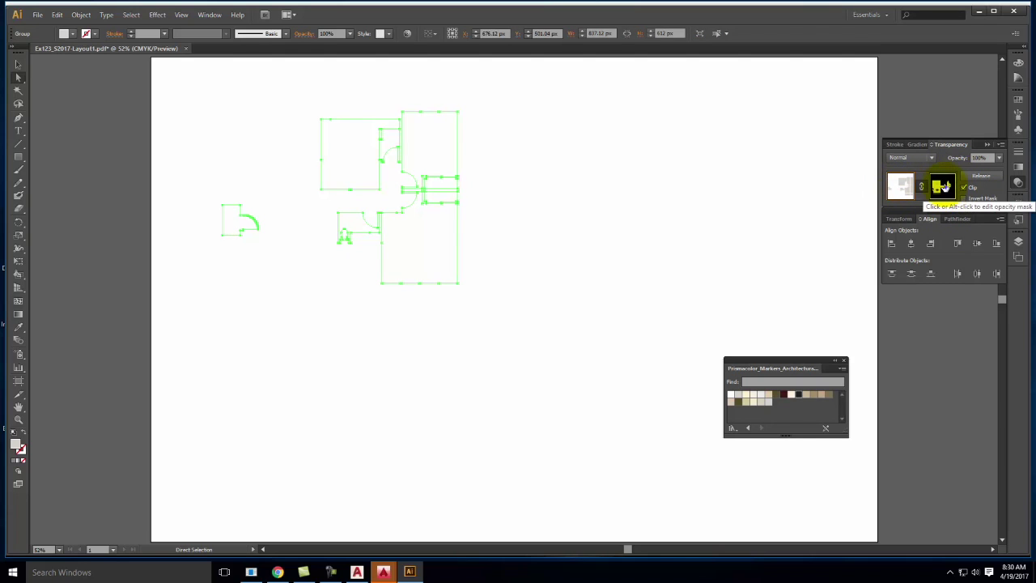
{"action": "left_click", "coordinate": [942, 186]}
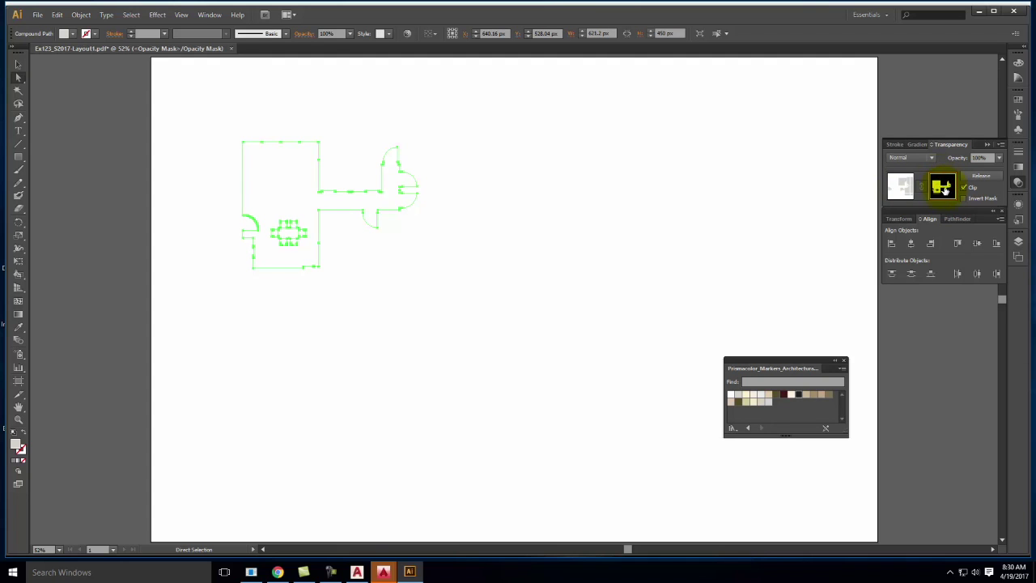
{"action": "left_click", "coordinate": [38, 16]}
{"action": "left_click", "coordinate": [53, 190]}
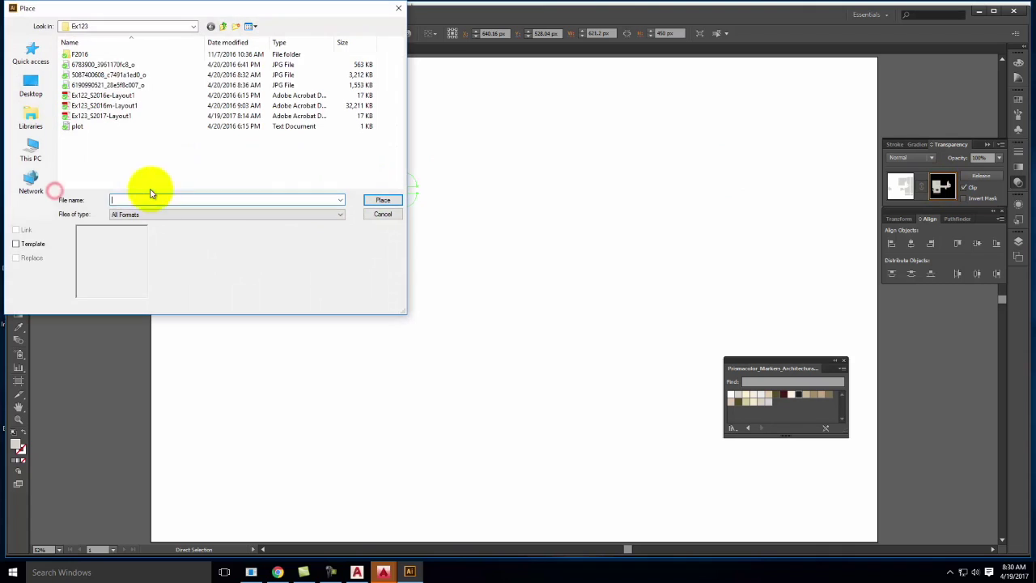
{"action": "left_click", "coordinate": [110, 26]}
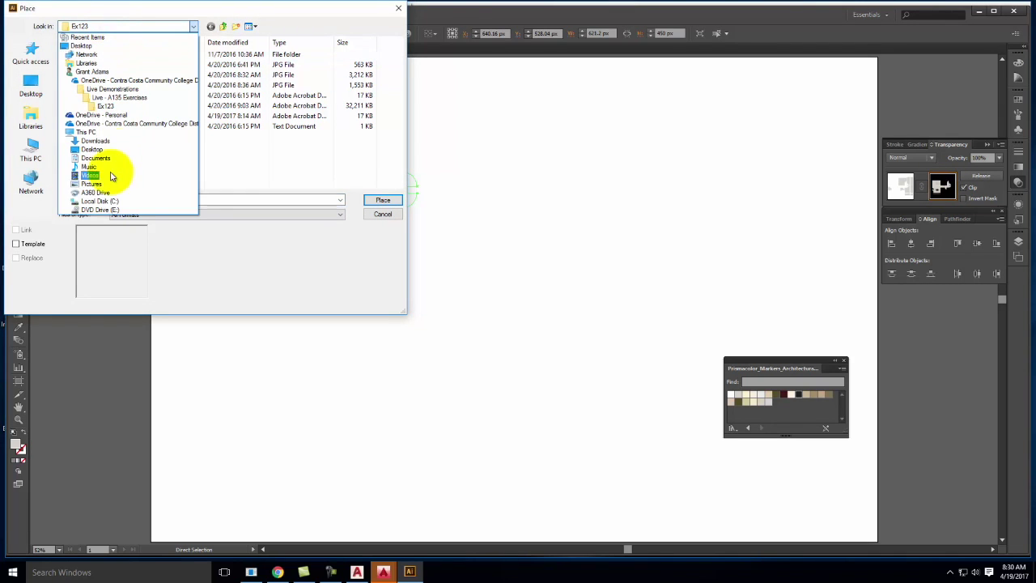
{"action": "left_click", "coordinate": [99, 122]}
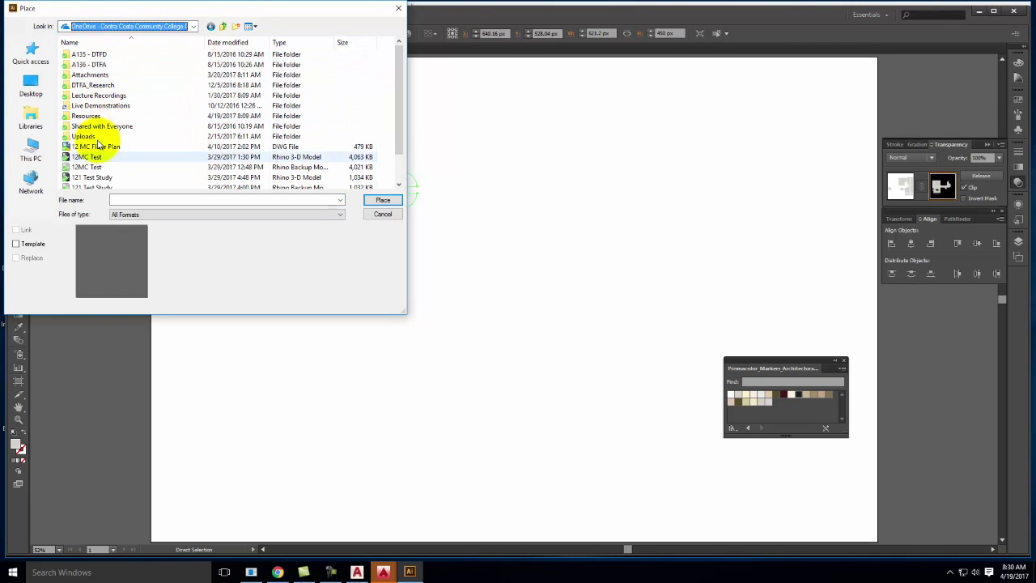
{"action": "scroll", "coordinate": [89, 81], "scroll_direction": "down", "scroll_amount": 1}
{"action": "double_click", "coordinate": [89, 87]}
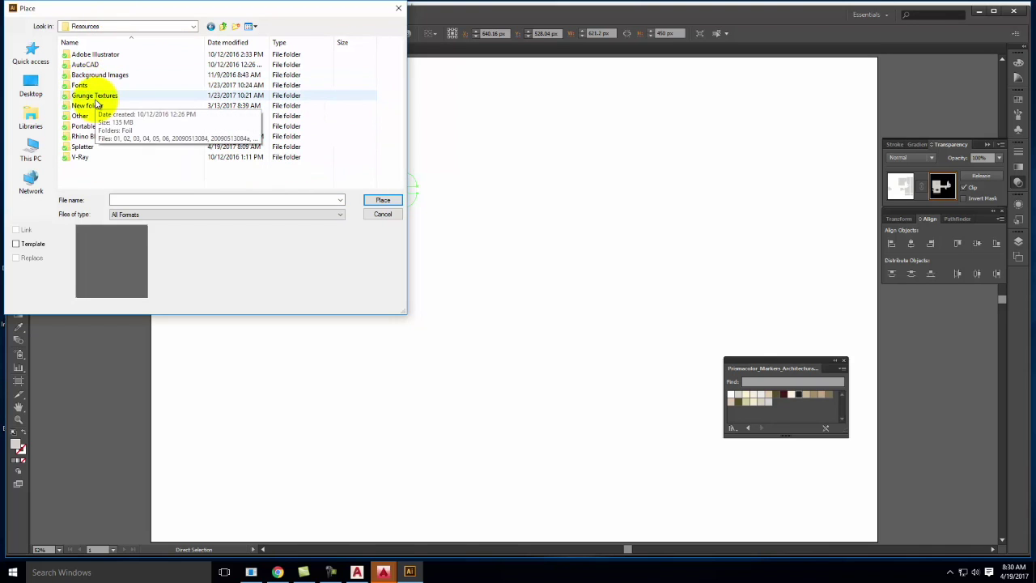
{"action": "double_click", "coordinate": [94, 97]}
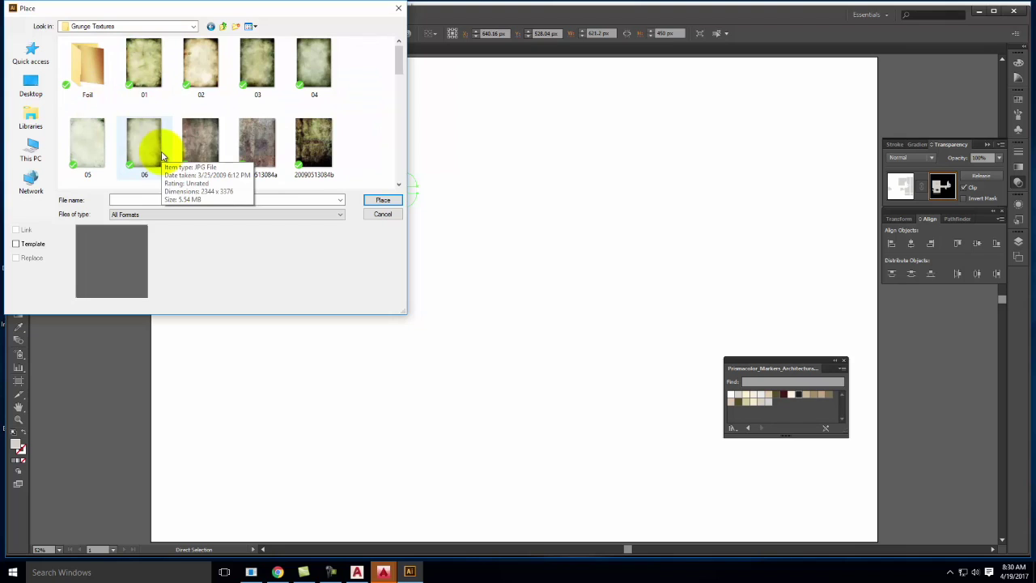
{"action": "left_click", "coordinate": [255, 144]}
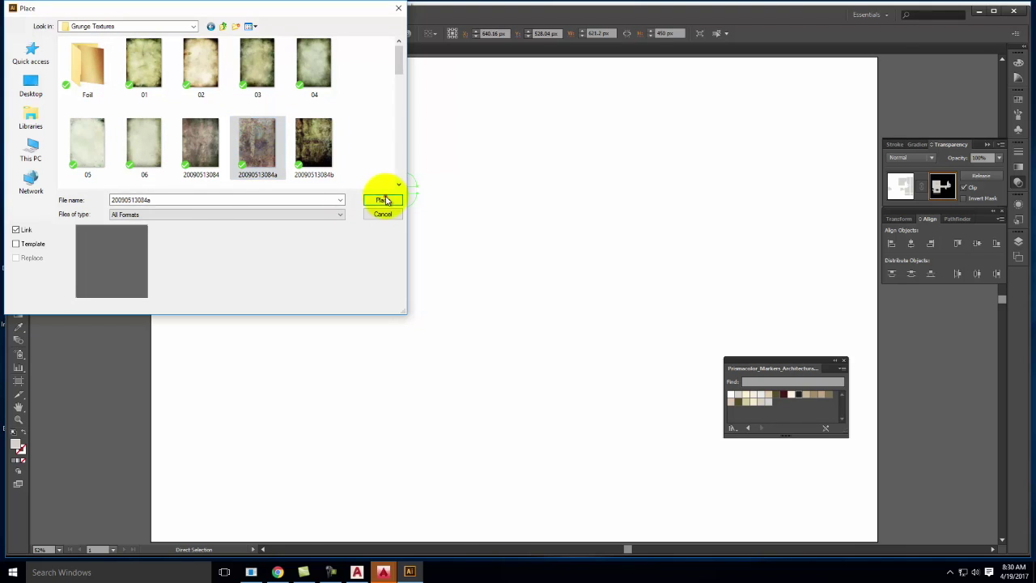
{"action": "left_click", "coordinate": [386, 200]}
{"action": "left_click_drag", "start_coordinate": [566, 278], "coordinate": [378, 197]}
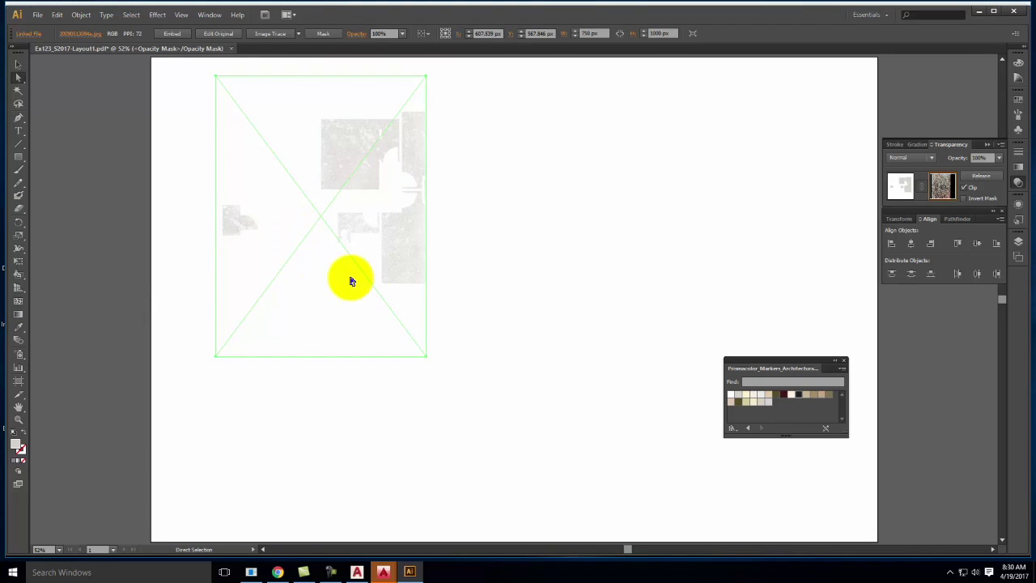
Enlarge and reposition the texture, exit mask editing, then undo twice to remove the mask
{"action": "left_click_drag", "start_coordinate": [423, 359], "coordinate": [555, 455]}
{"action": "left_click_drag", "start_coordinate": [462, 358], "coordinate": [435, 350]}
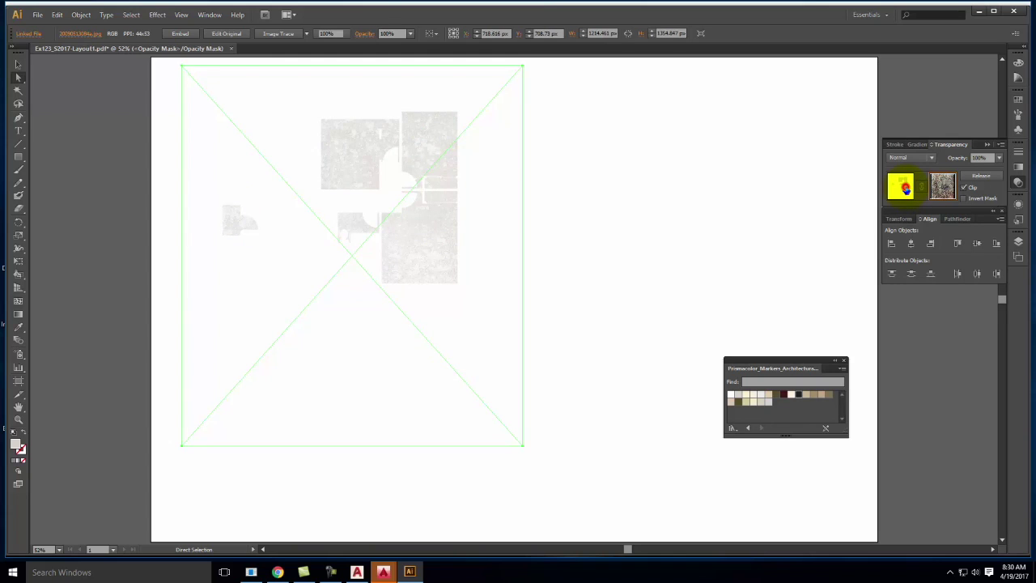
{"action": "left_click", "coordinate": [904, 189]}
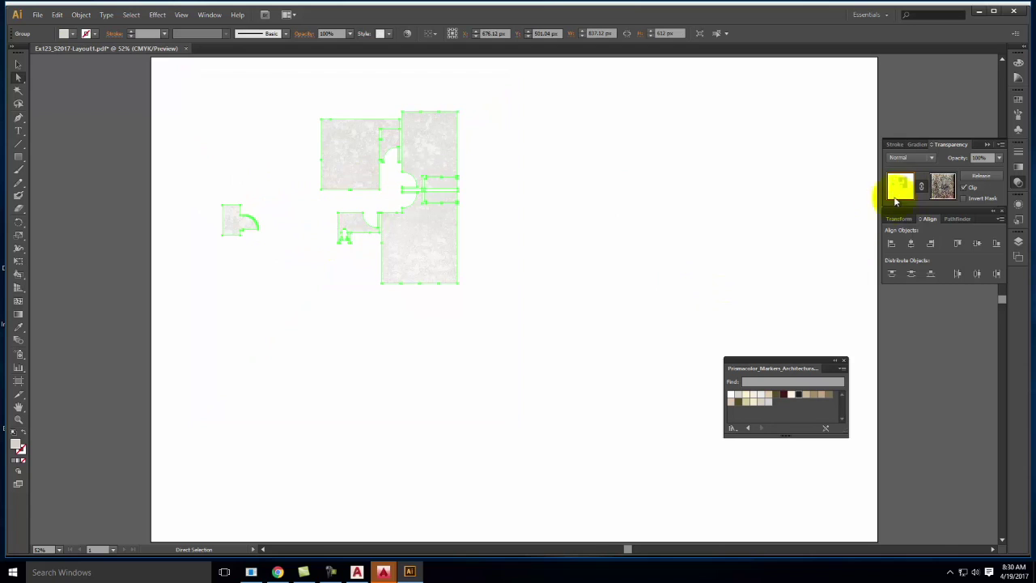
{"action": "key", "text": "ctrl+z"}
{"action": "key", "text": "ctrl+z"}
{"action": "key", "text": "ctrl+z"}
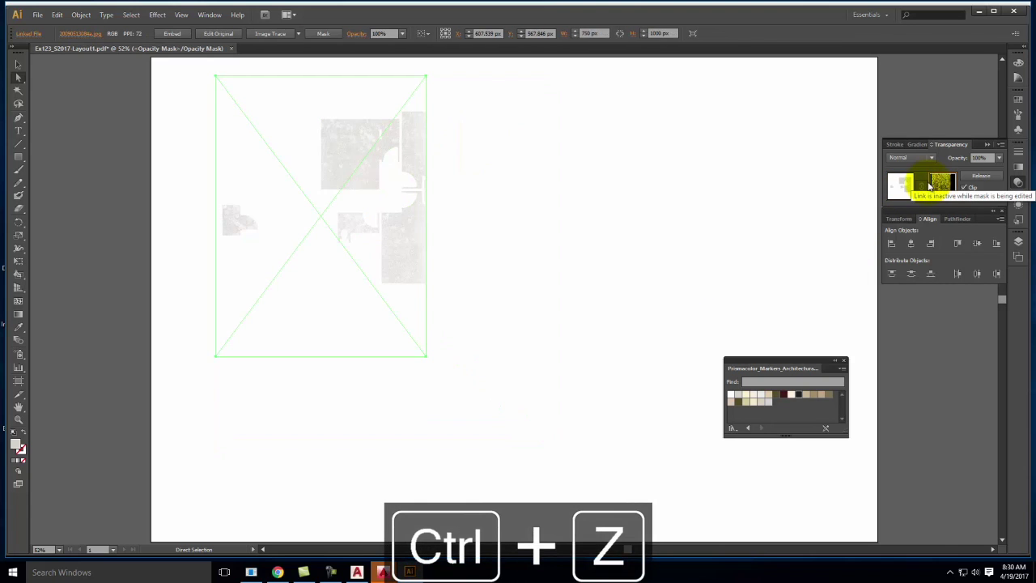
{"action": "key", "text": "ctrl+z"}
{"action": "key", "text": "ctrl+z"}
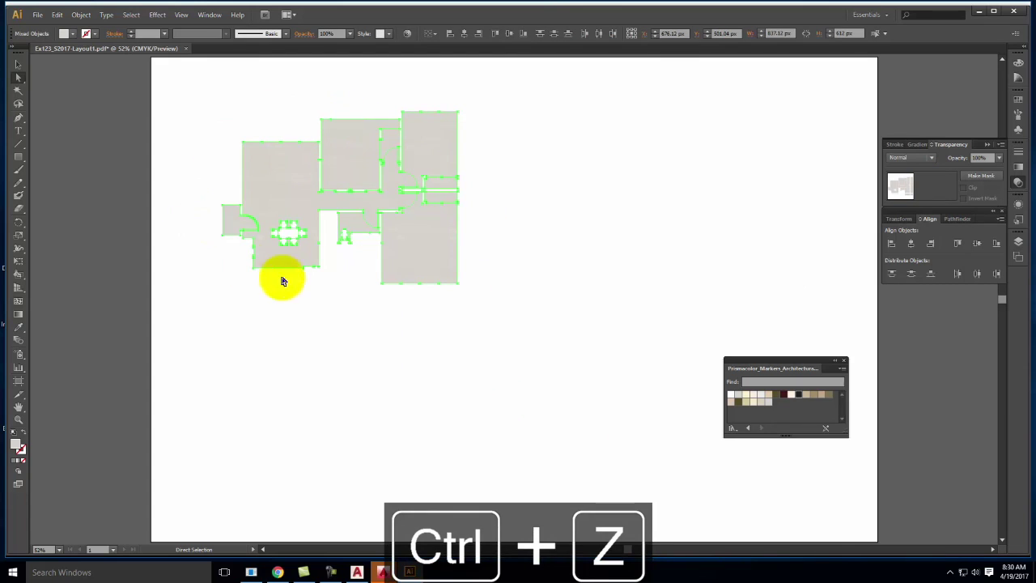
Combine the room fills into one compound path via Object > Compound Path > Make
{"action": "left_click", "coordinate": [81, 15]}
{"action": "mouse_move", "coordinate": [146, 343]}
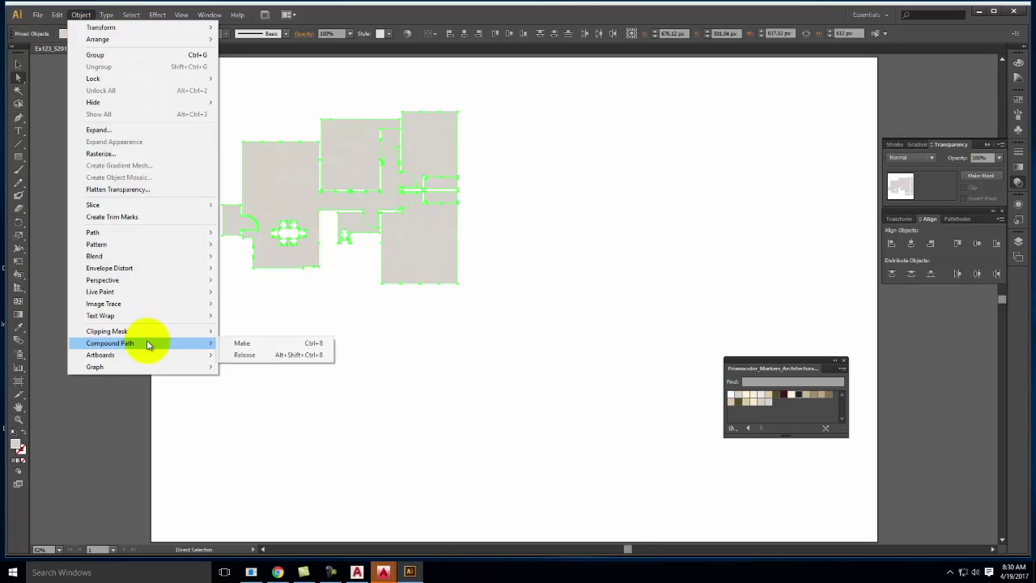
{"action": "left_click", "coordinate": [254, 345]}
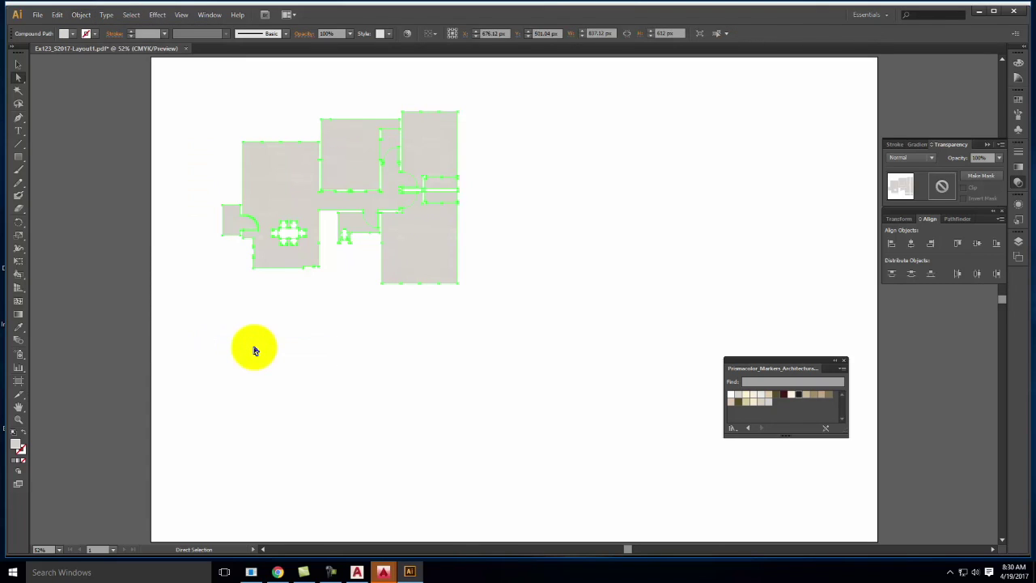
Give the compound path an opacity mask and switch to editing the mask
{"action": "left_click", "coordinate": [978, 178]}
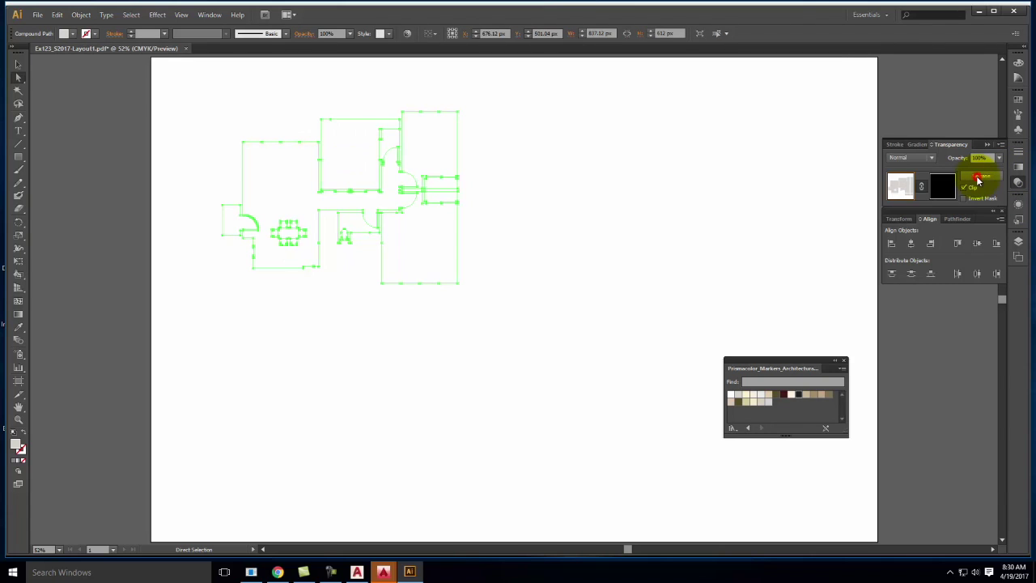
{"action": "left_click", "coordinate": [37, 15]}
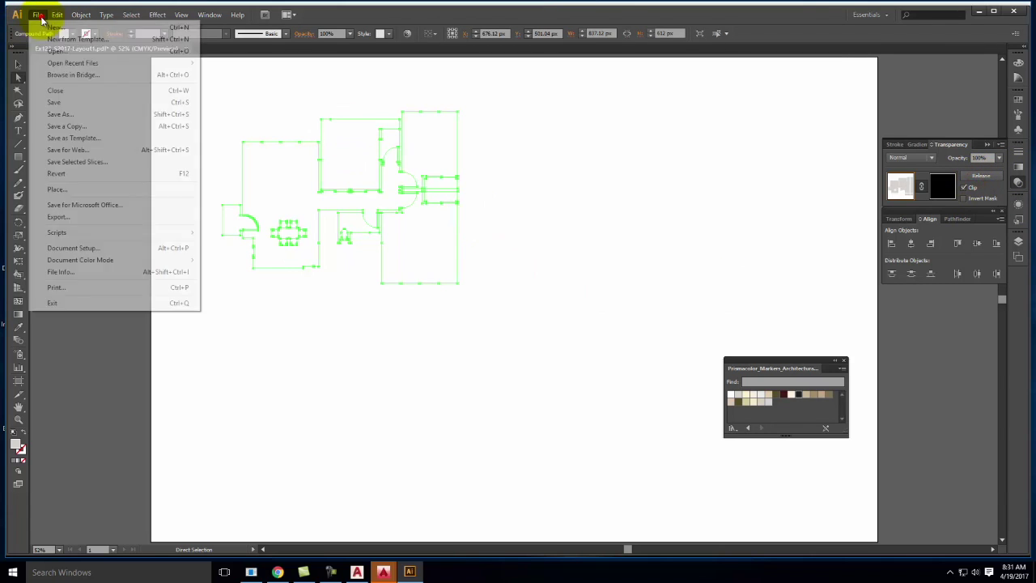
{"action": "left_click", "coordinate": [37, 15]}
{"action": "left_click", "coordinate": [938, 184]}
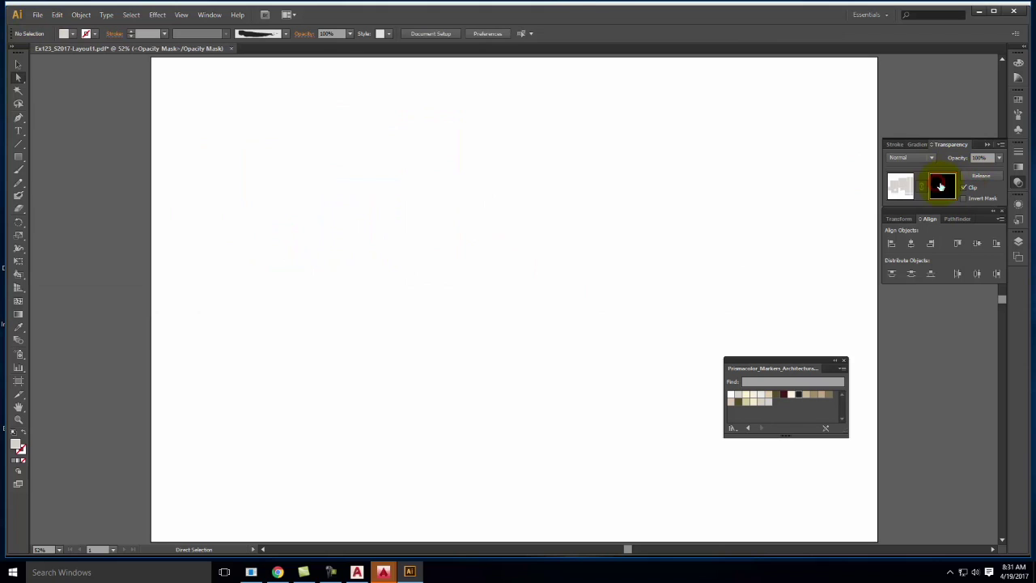
{"action": "left_click", "coordinate": [45, 14]}
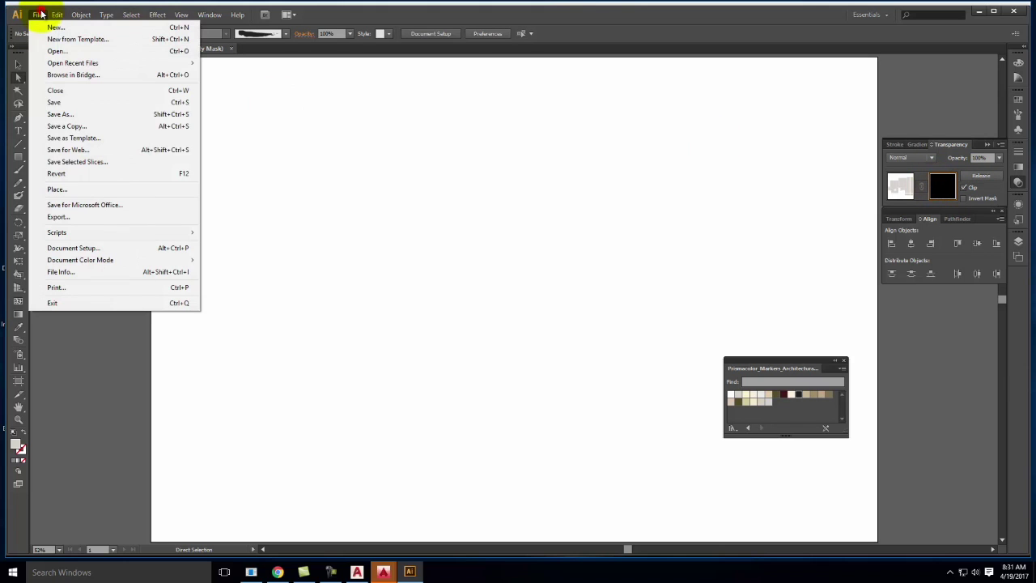
Place the Victorian White - gTex texture from Grunge Textures into the mask, nudged left over the plan
{"action": "left_click", "coordinate": [58, 187]}
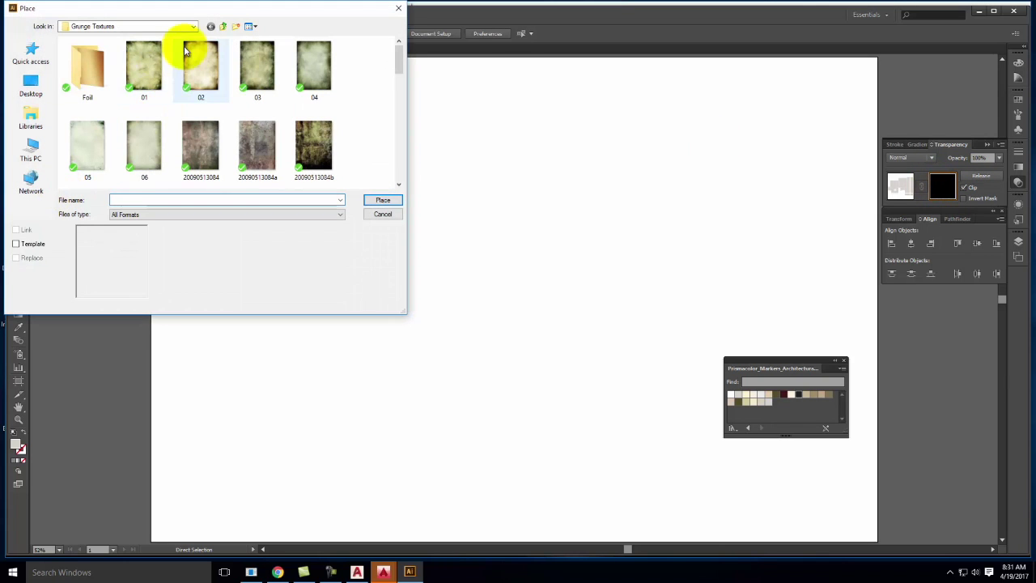
{"action": "mouse_move", "coordinate": [398, 63]}
{"action": "left_mouse_down"}
{"action": "mouse_move", "coordinate": [405, 97]}
{"action": "mouse_move", "coordinate": [399, 61]}
{"action": "left_mouse_up"}
{"action": "double_click", "coordinate": [88, 63]}
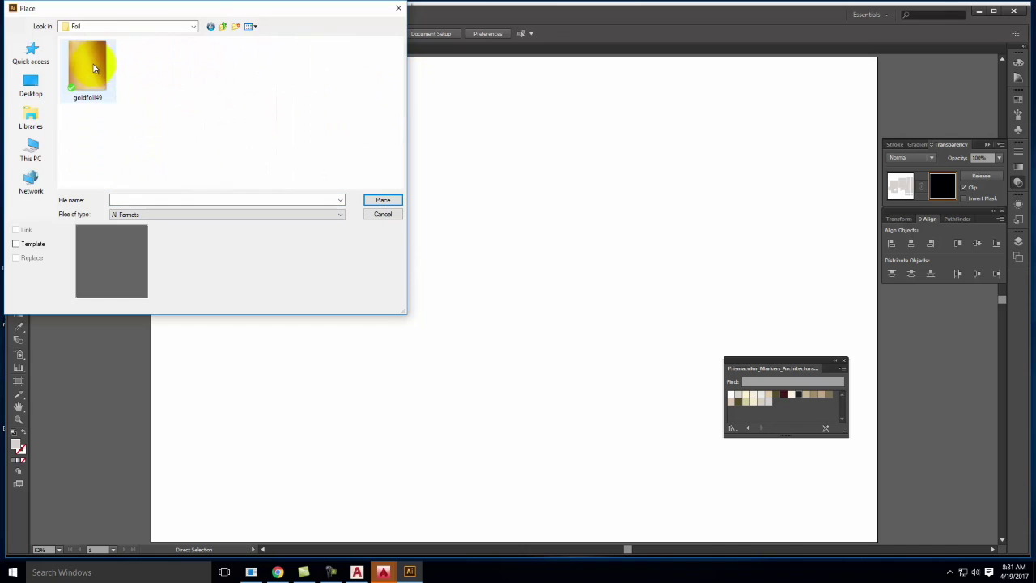
{"action": "left_click", "coordinate": [225, 26]}
{"action": "left_click_drag", "start_coordinate": [397, 58], "coordinate": [399, 146]}
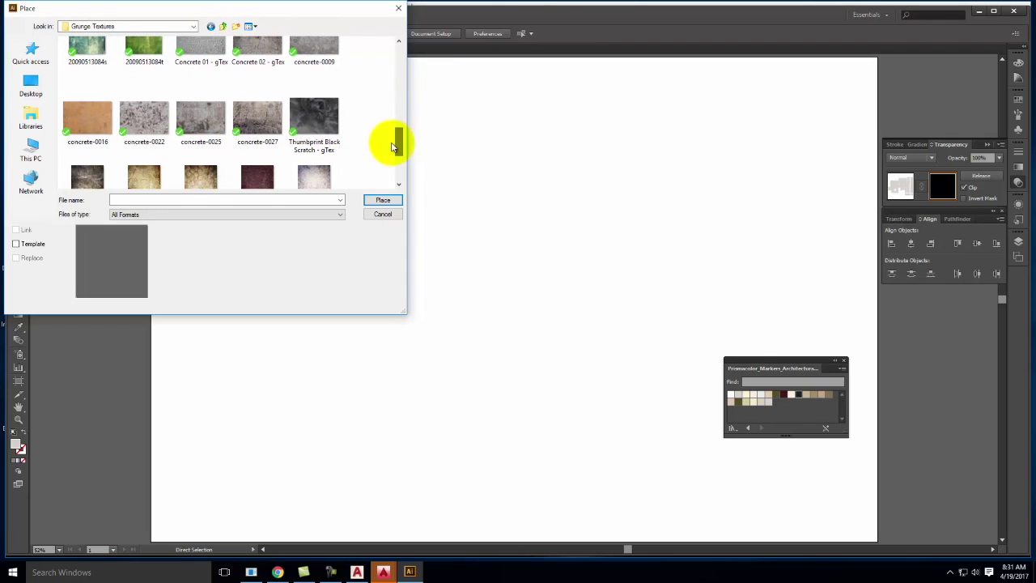
{"action": "left_click_drag", "start_coordinate": [399, 142], "coordinate": [397, 161]}
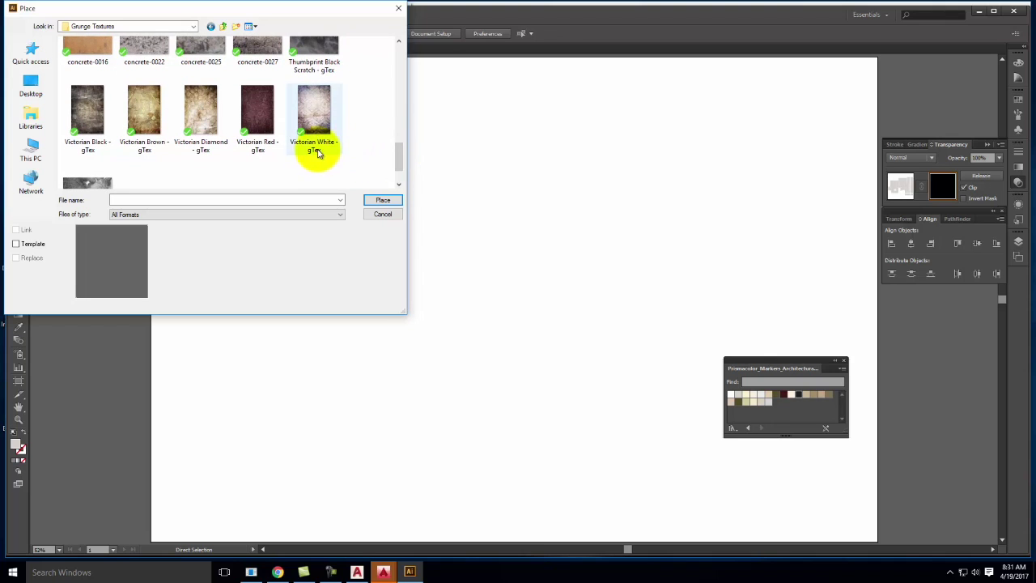
{"action": "left_click", "coordinate": [314, 111]}
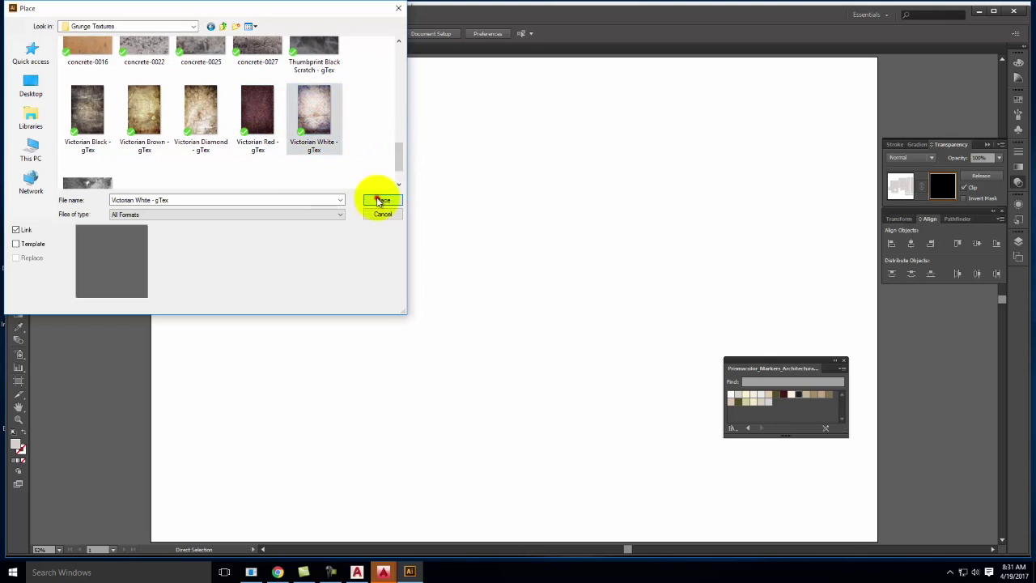
{"action": "left_click", "coordinate": [382, 200]}
{"action": "left_click_drag", "start_coordinate": [548, 164], "coordinate": [511, 167]}
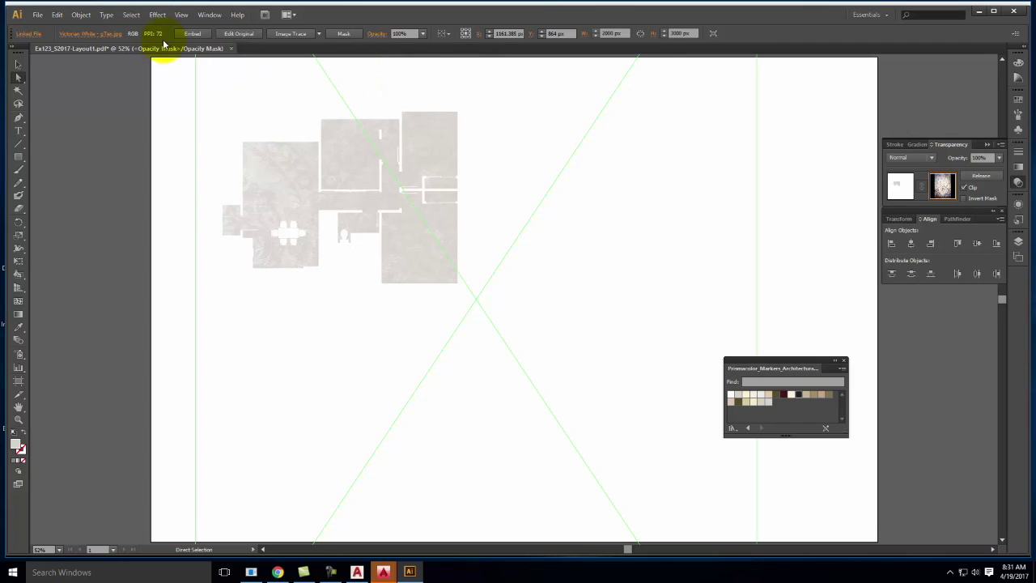
{"action": "key", "text": "Delete"}
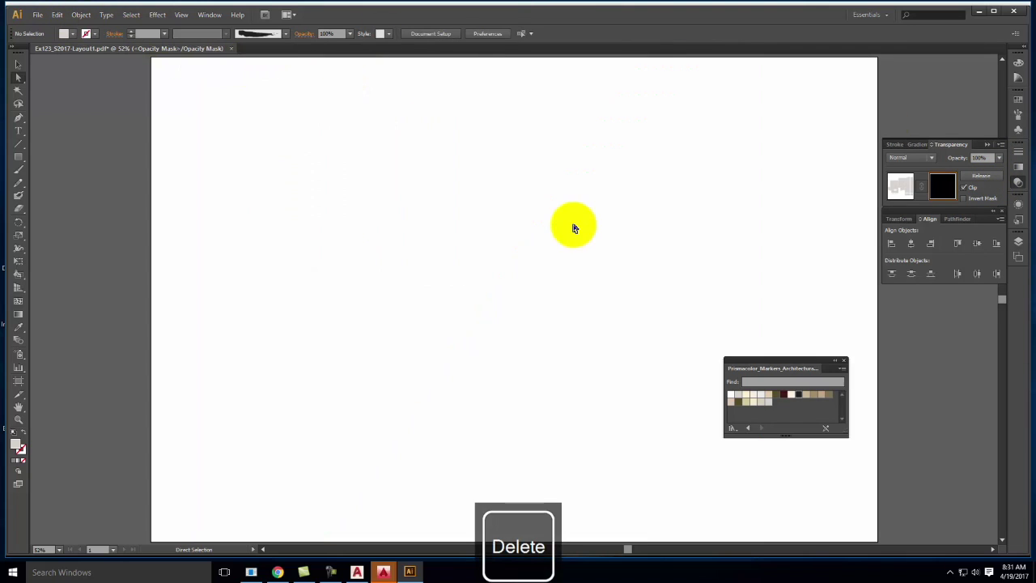
{"action": "left_click", "coordinate": [37, 15]}
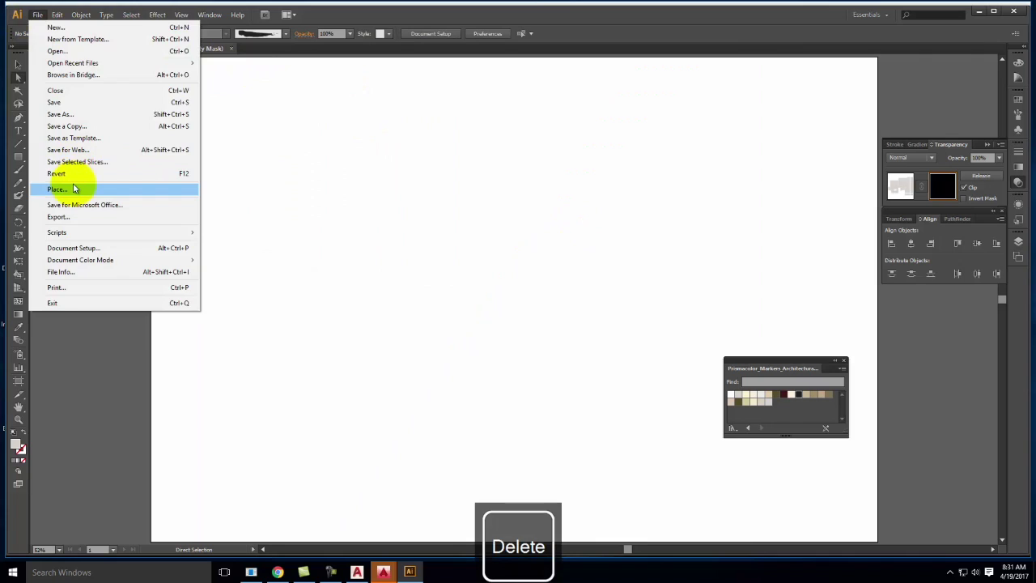
{"action": "left_click", "coordinate": [73, 189]}
{"action": "left_click", "coordinate": [313, 145]}
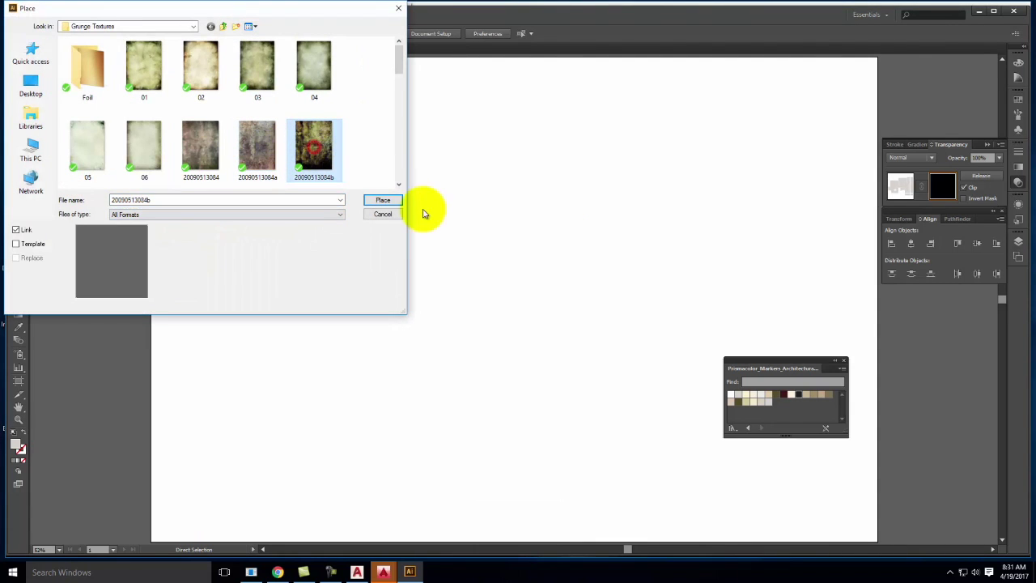
{"action": "left_click", "coordinate": [382, 201]}
{"action": "left_click_drag", "start_coordinate": [534, 266], "coordinate": [331, 160]}
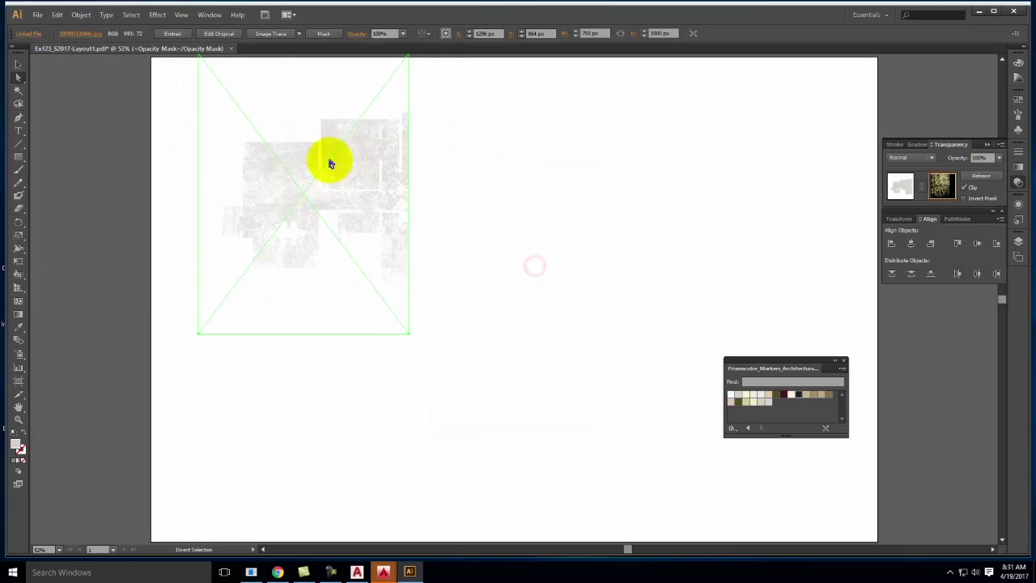
{"action": "left_click", "coordinate": [409, 334]}
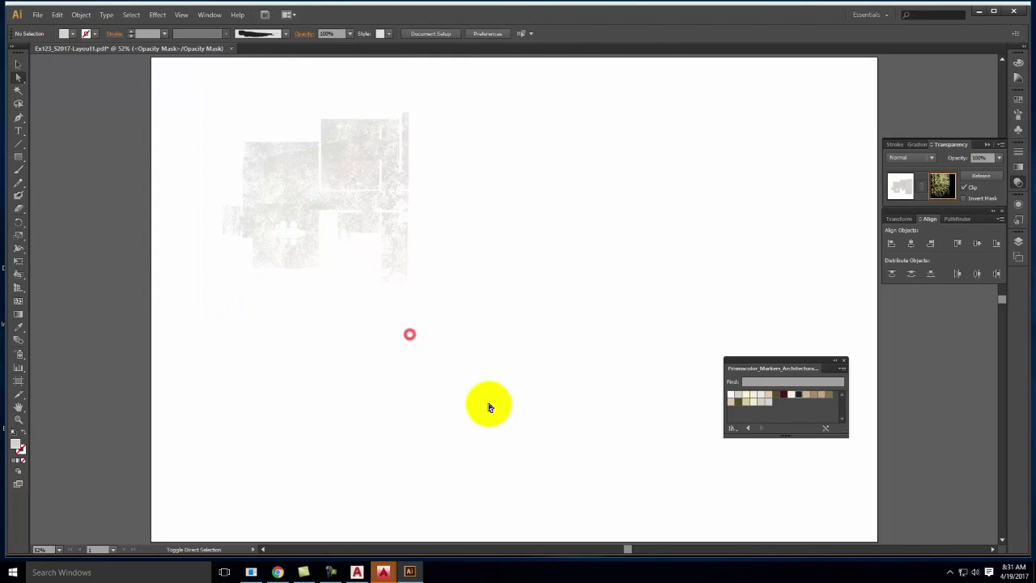
{"action": "left_click", "coordinate": [335, 307]}
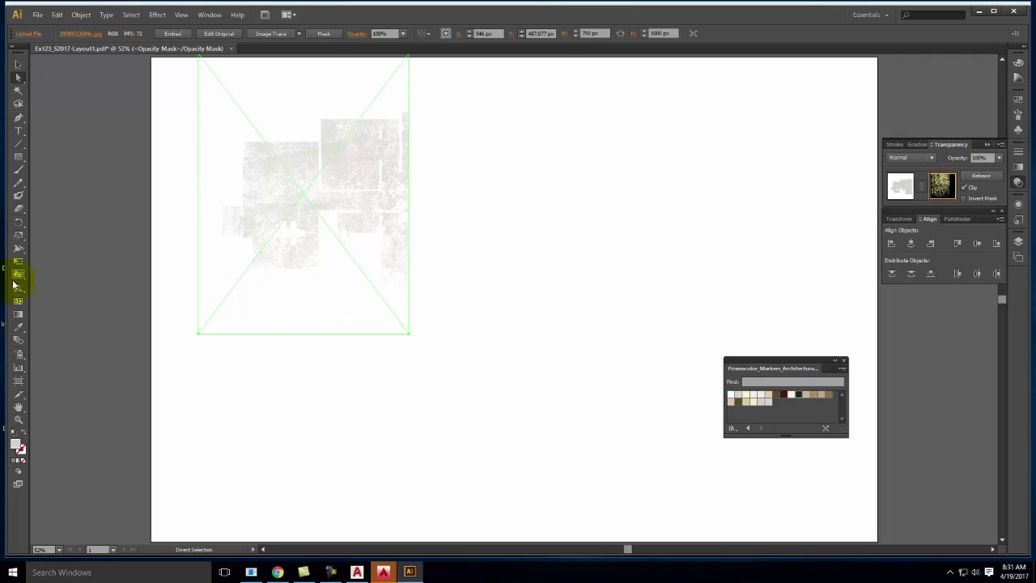
{"action": "left_click_drag", "start_coordinate": [407, 335], "coordinate": [534, 429]}
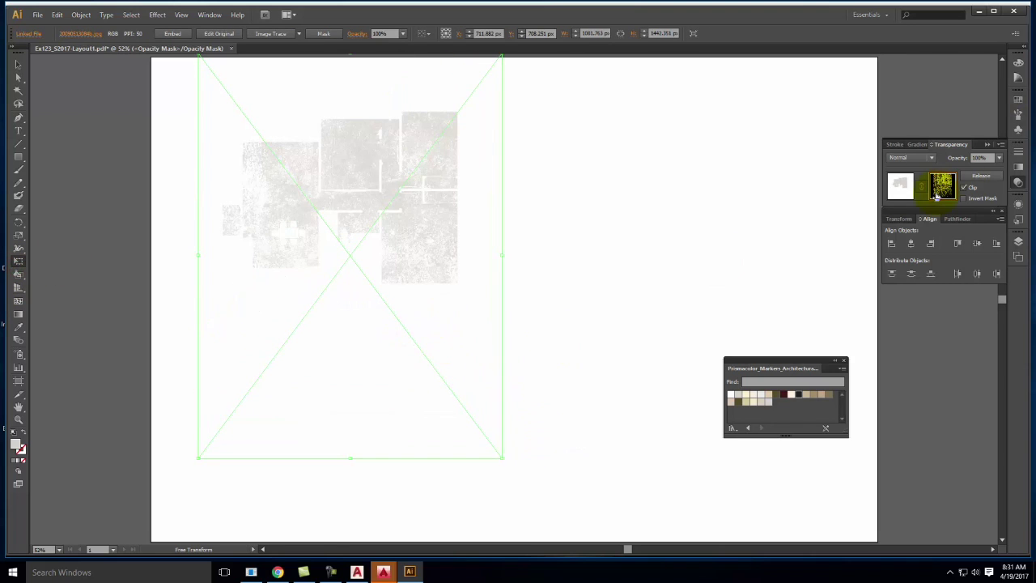
{"action": "left_click", "coordinate": [964, 199]}
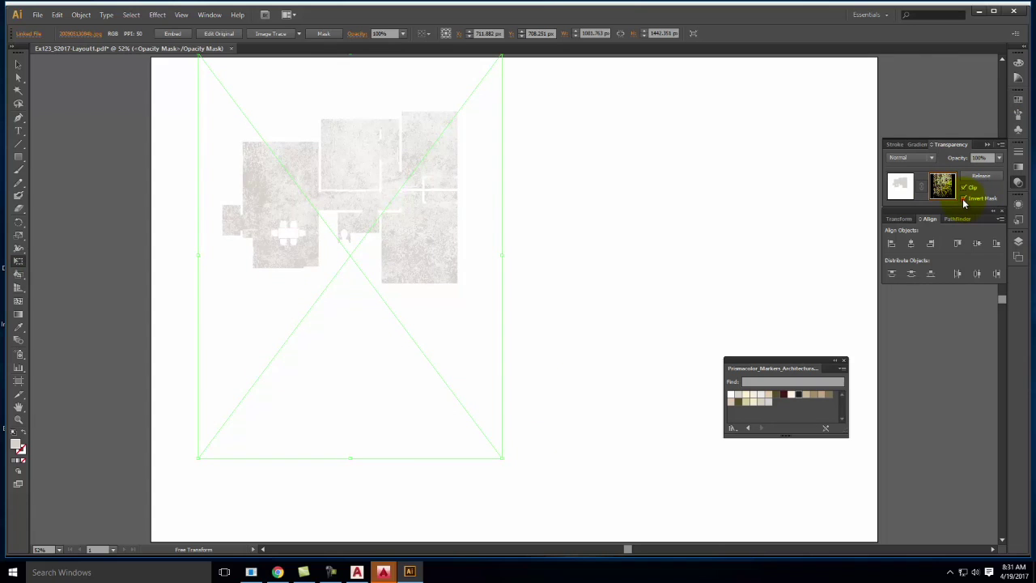
{"action": "left_click", "coordinate": [963, 199]}
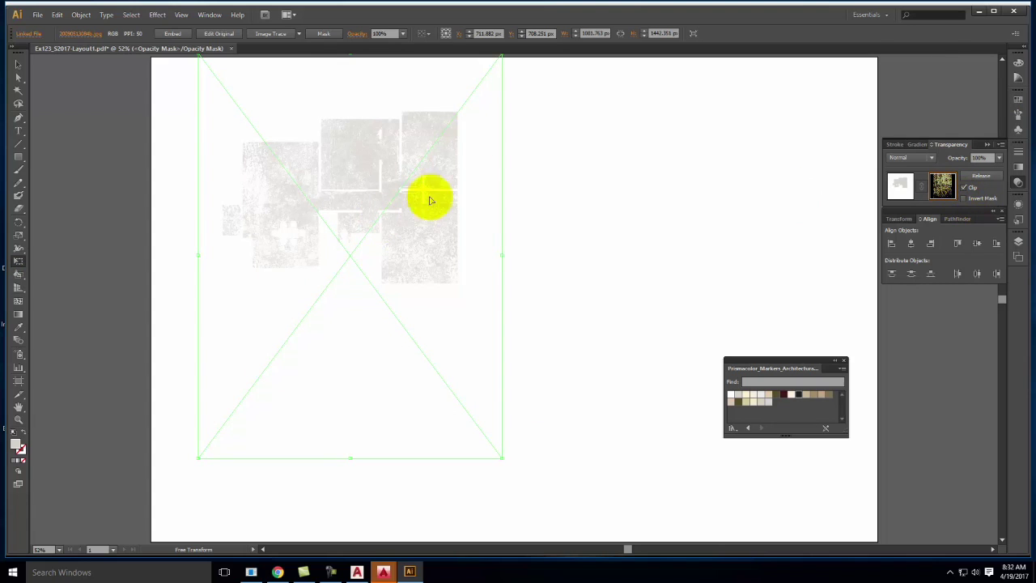
Undo the texture edits back to an empty opacity mask and start placing a new image
{"action": "key", "text": "ctrl+z"}
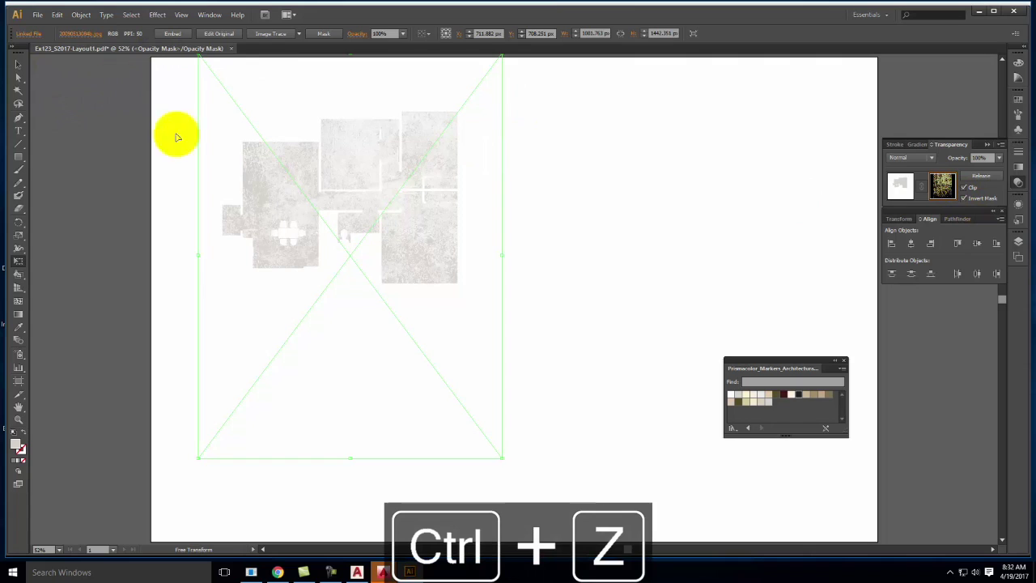
{"action": "key", "text": "ctrl+z"}
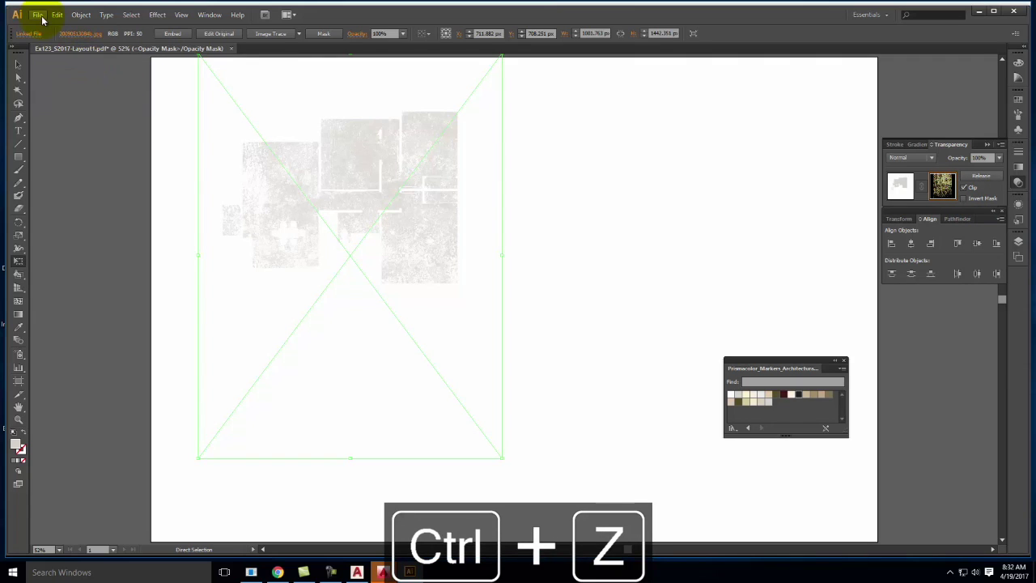
{"action": "key", "text": "ctrl+z"}
{"action": "key", "text": "ctrl+z"}
{"action": "key", "text": "ctrl+z"}
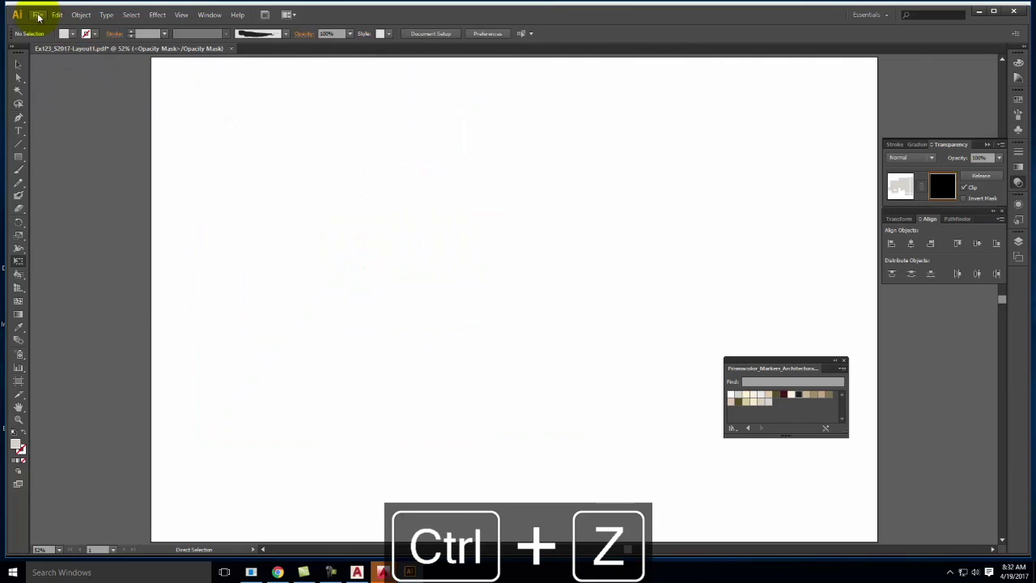
{"action": "left_click", "coordinate": [38, 16]}
{"action": "left_click", "coordinate": [73, 195]}
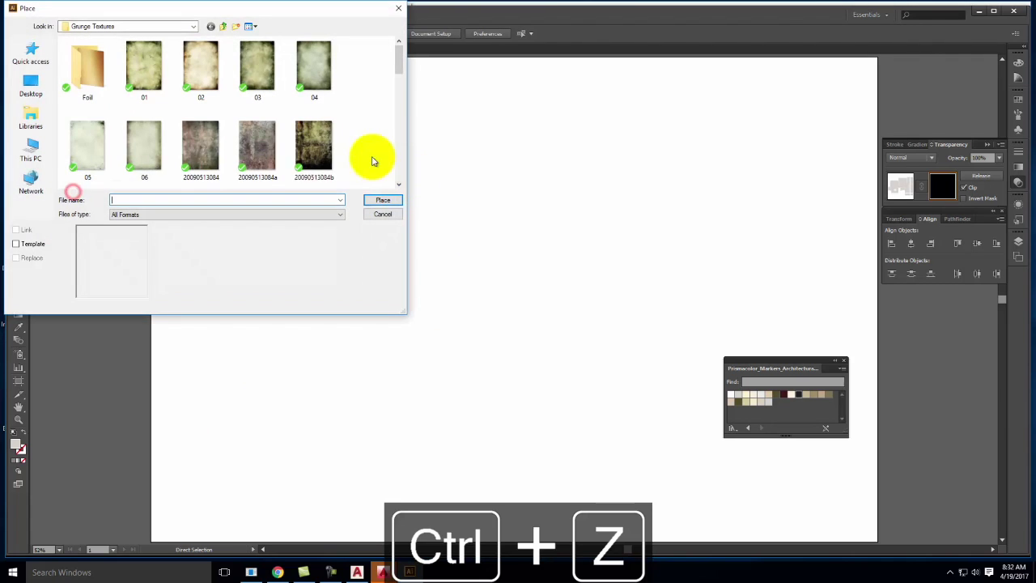
{"action": "left_click_drag", "start_coordinate": [397, 58], "coordinate": [401, 87]}
{"action": "left_click", "coordinate": [84, 76]}
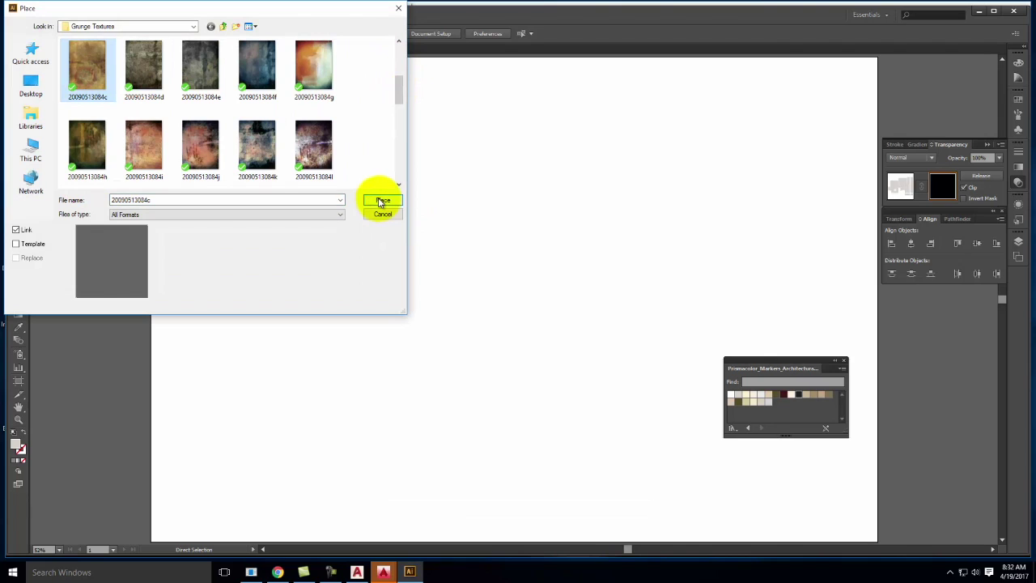
{"action": "left_click", "coordinate": [382, 202]}
{"action": "left_click_drag", "start_coordinate": [541, 236], "coordinate": [324, 167]}
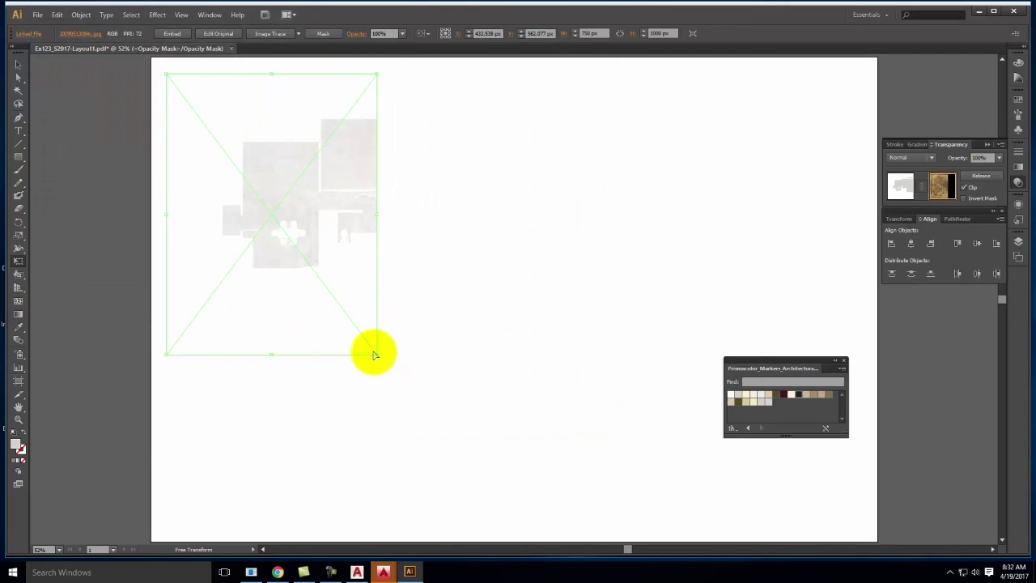
{"action": "left_click_drag", "start_coordinate": [376, 354], "coordinate": [591, 509]}
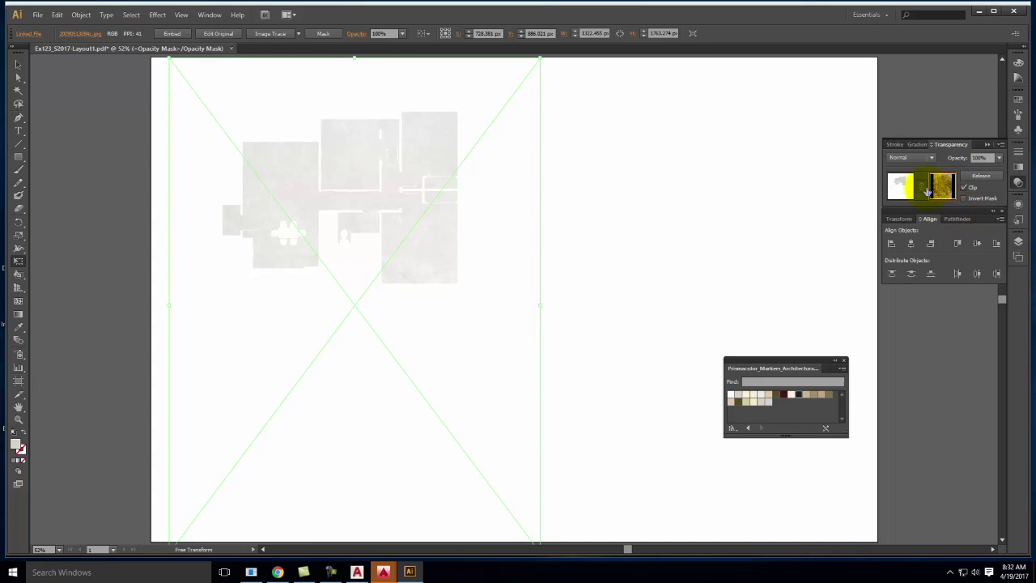
{"action": "left_click", "coordinate": [911, 186]}
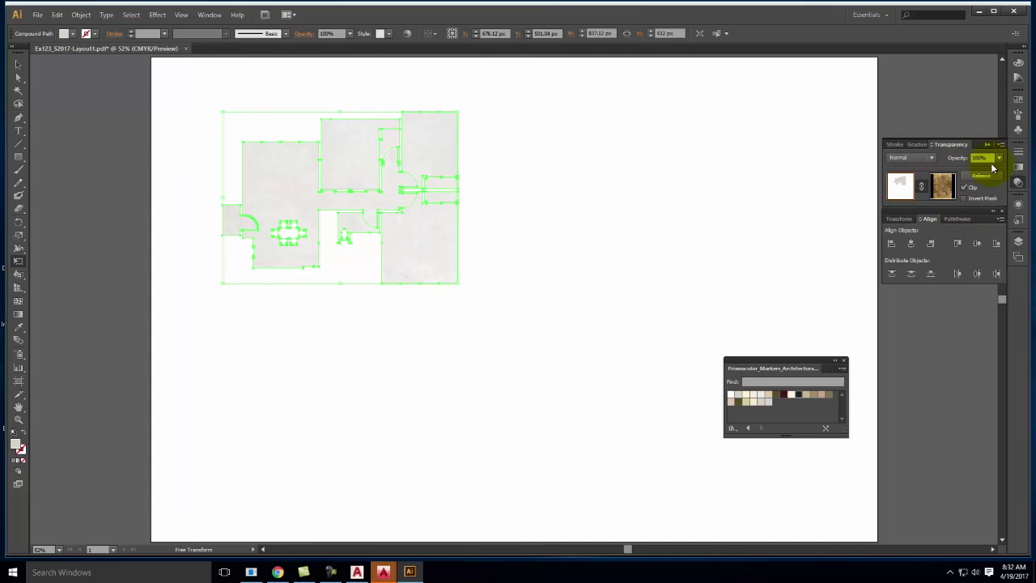
Set the floor fills' blend mode to Multiply in the Transparency panel
{"action": "left_click", "coordinate": [1001, 158]}
{"action": "left_click", "coordinate": [931, 157]}
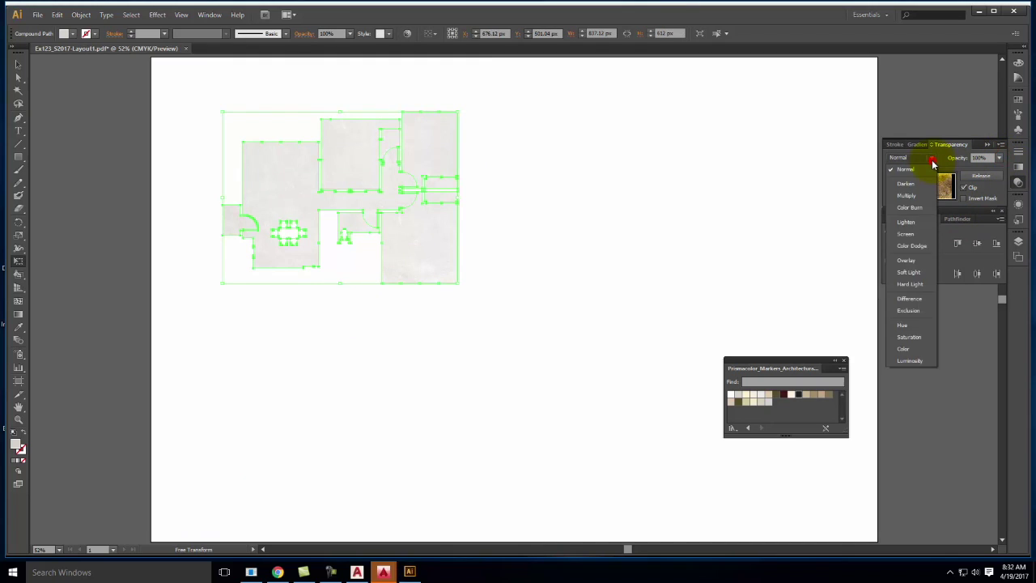
{"action": "left_click", "coordinate": [928, 195]}
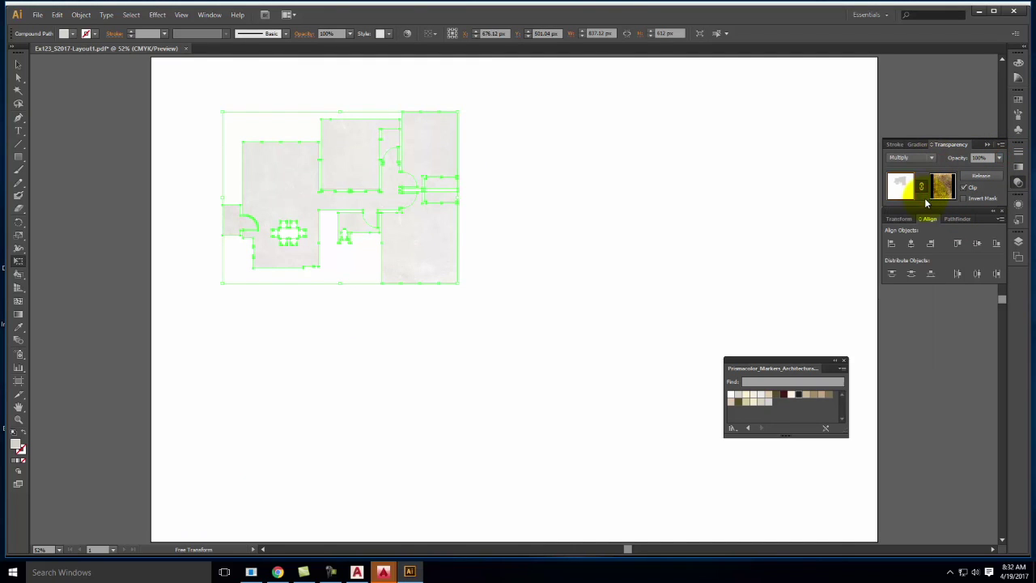
{"action": "left_click", "coordinate": [941, 186]}
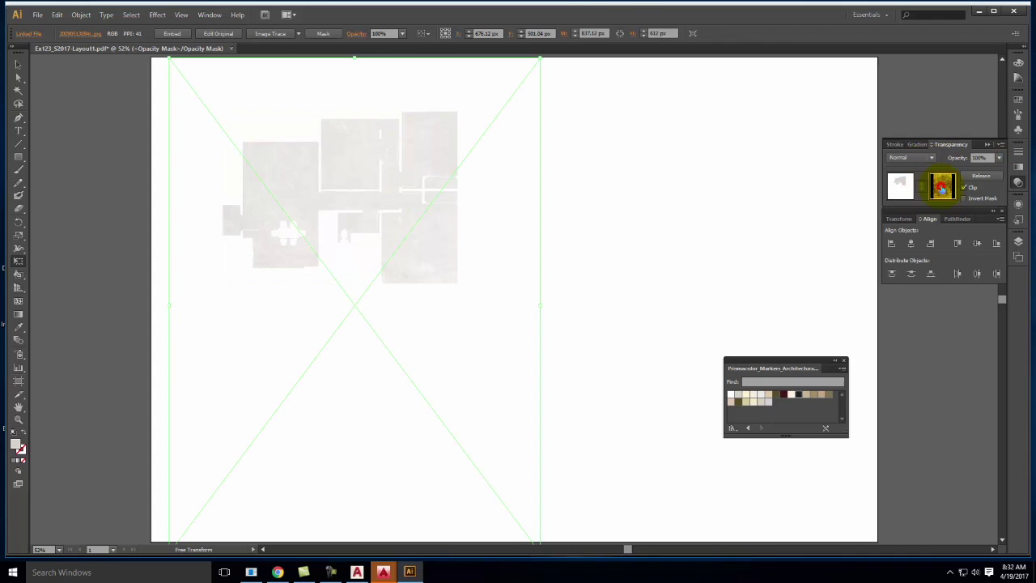
{"action": "left_click", "coordinate": [931, 158]}
{"action": "left_click", "coordinate": [930, 193]}
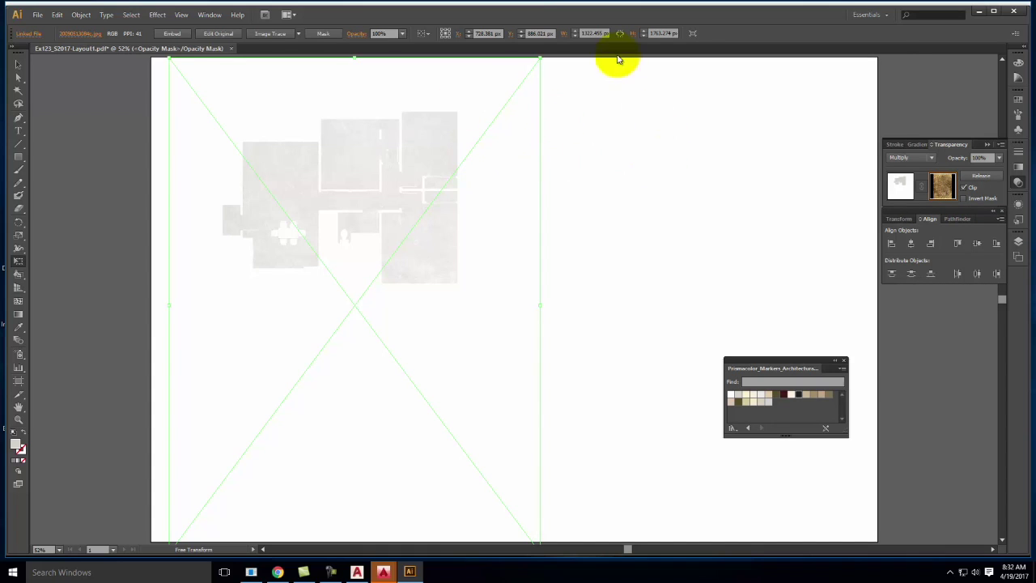
Deselect, leave mask editing with the floor artwork selected, and bring up the Layers panel
{"action": "left_click", "coordinate": [17, 66]}
{"action": "left_click", "coordinate": [620, 203]}
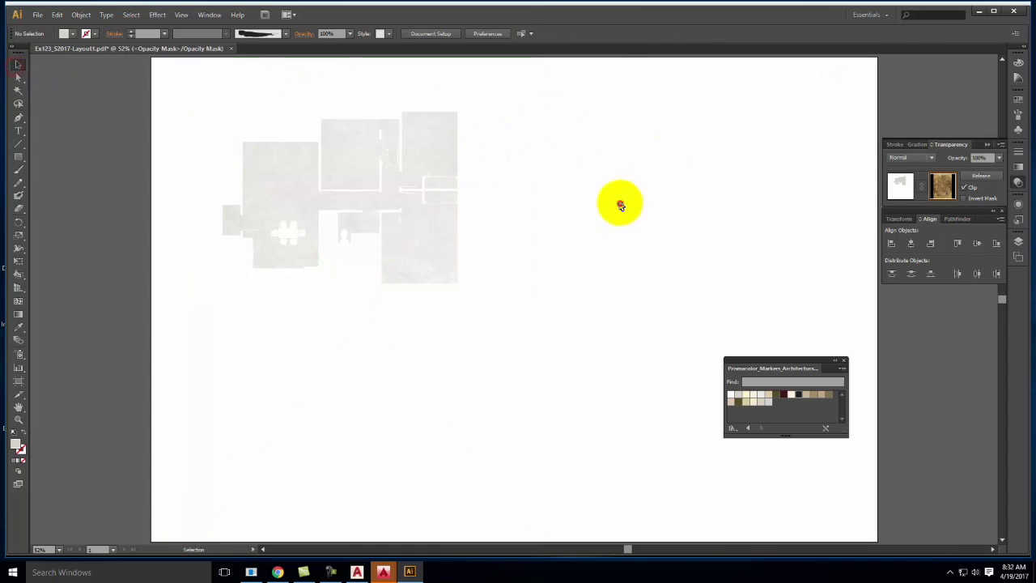
{"action": "left_click", "coordinate": [1018, 241]}
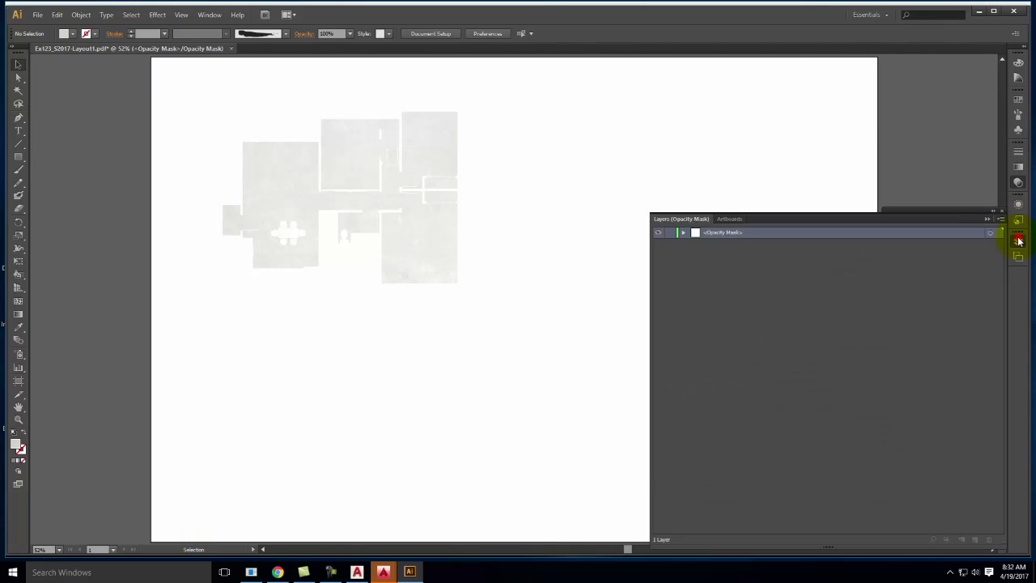
{"action": "left_click", "coordinate": [1018, 182]}
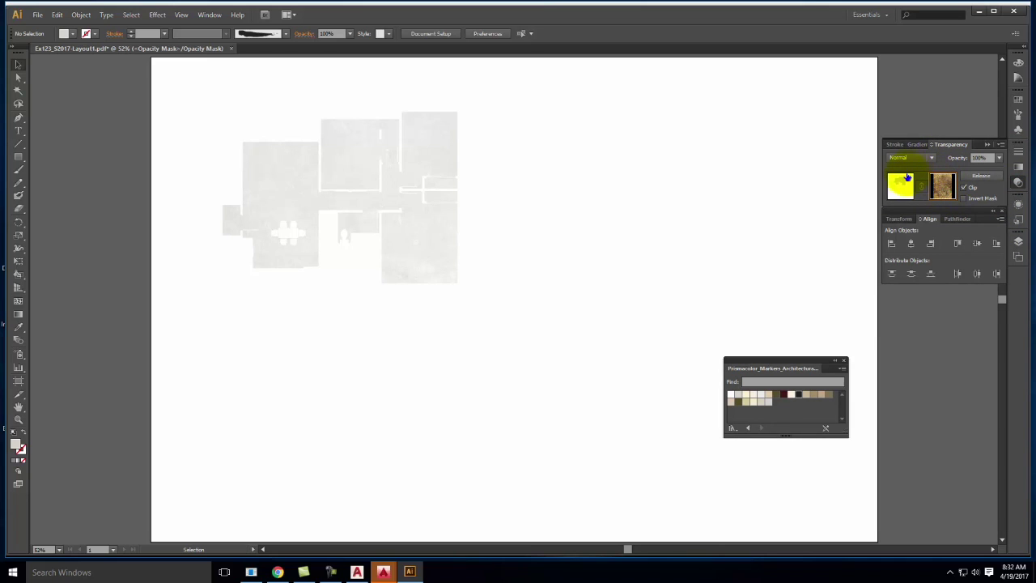
{"action": "left_click", "coordinate": [897, 185]}
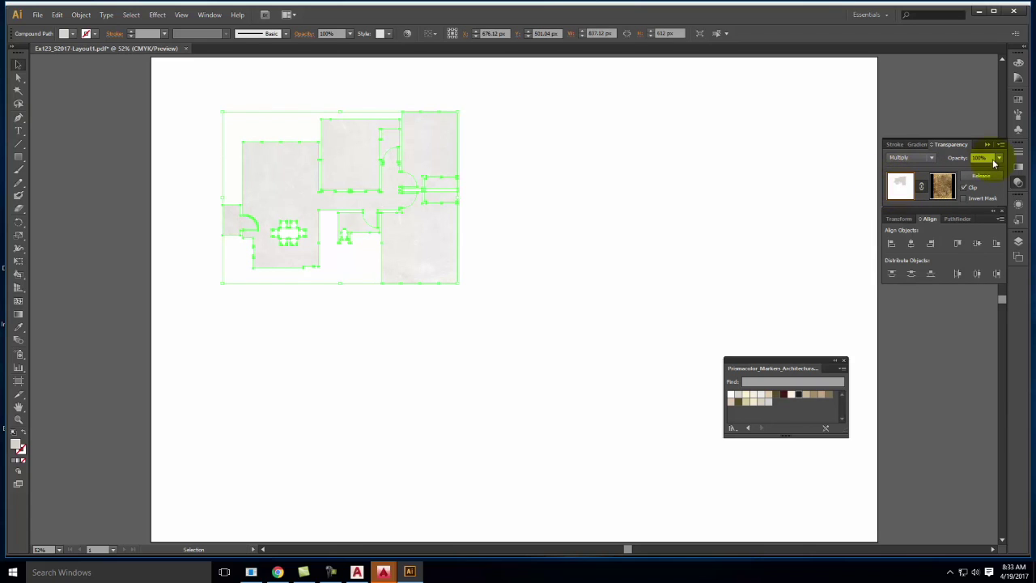
{"action": "left_click", "coordinate": [1018, 241]}
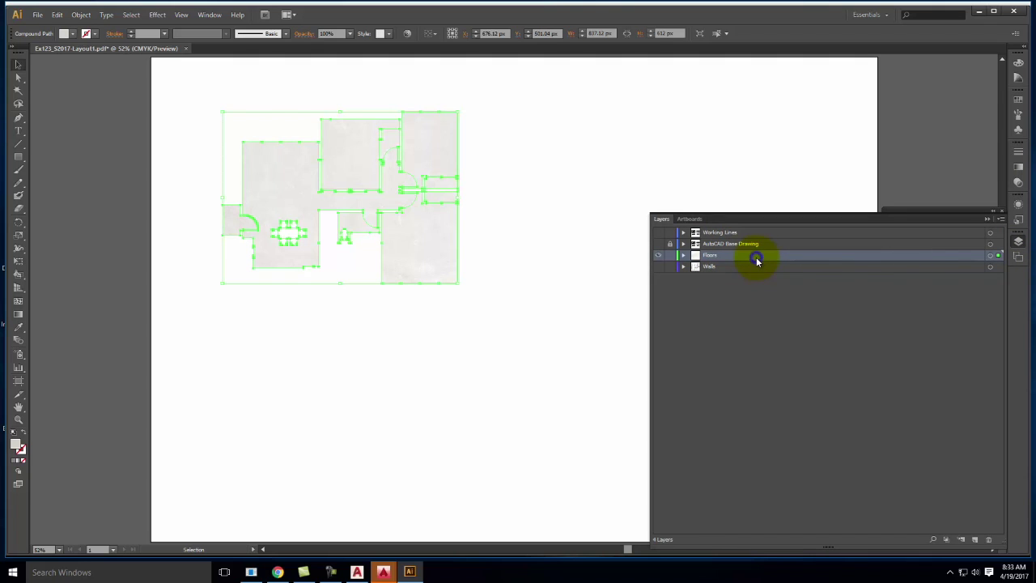
Duplicate Floors repeatedly to create Floors copy through Floors copy 4, then deselect the plan
{"action": "left_click", "coordinate": [1001, 219]}
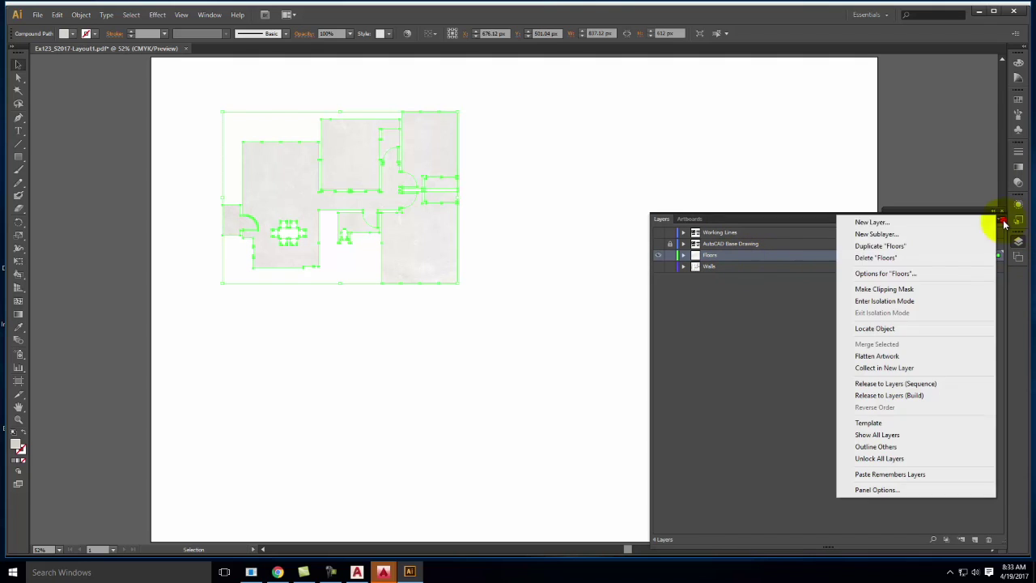
{"action": "left_click", "coordinate": [936, 247]}
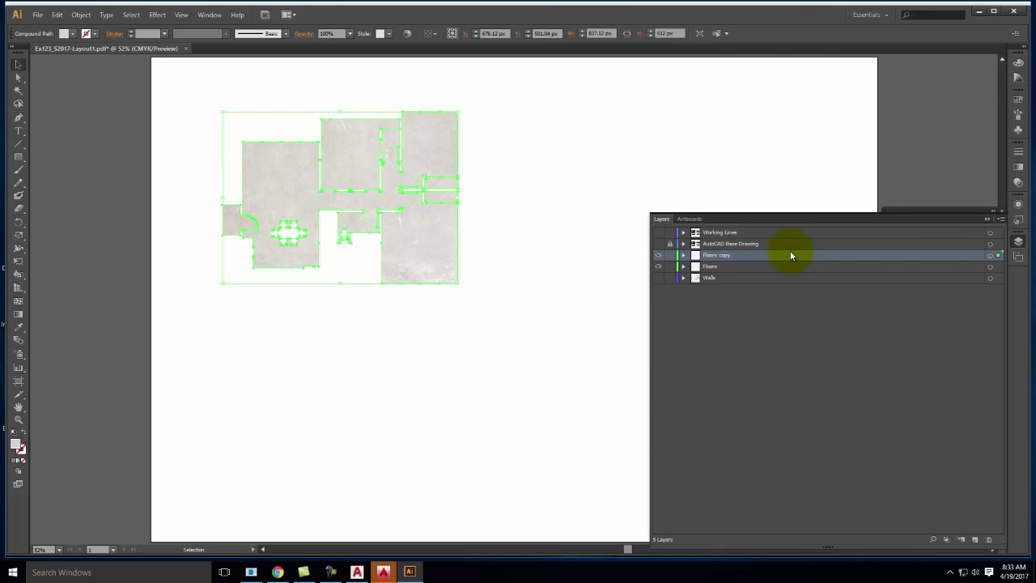
{"action": "left_click", "coordinate": [1001, 218]}
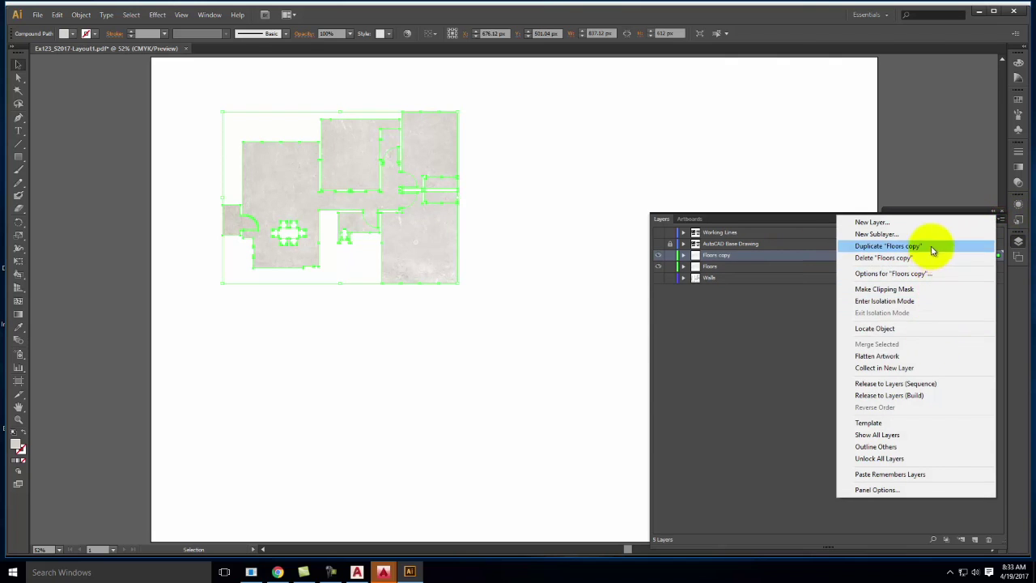
{"action": "left_click", "coordinate": [931, 245]}
{"action": "left_click", "coordinate": [1001, 218]}
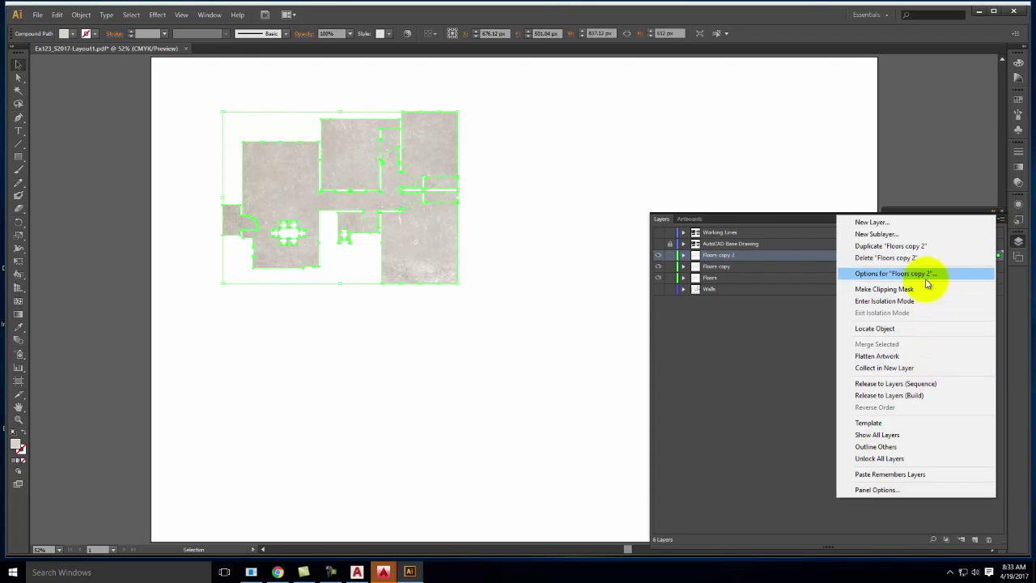
{"action": "left_click", "coordinate": [927, 245]}
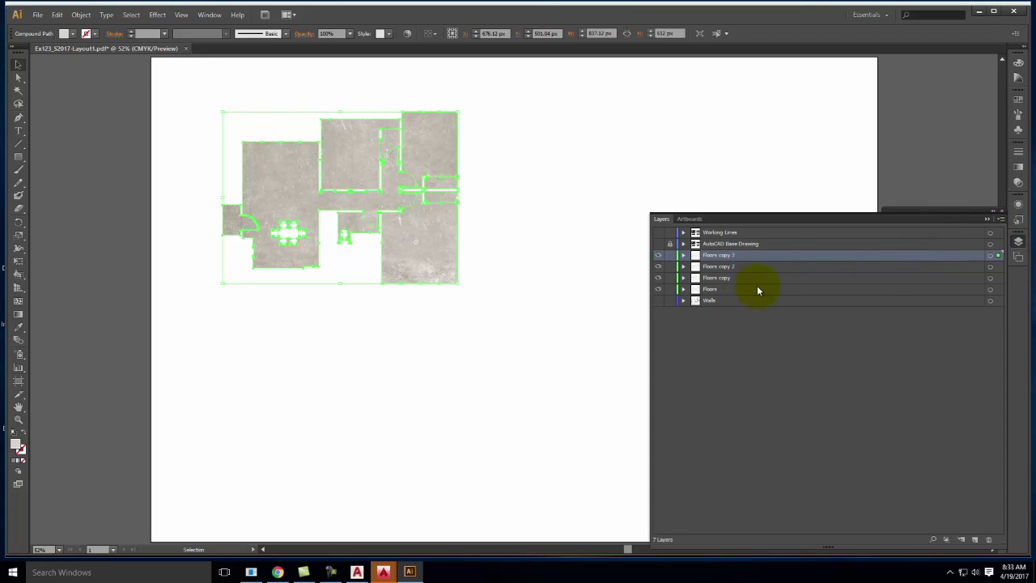
{"action": "left_click", "coordinate": [1001, 219]}
{"action": "left_click", "coordinate": [907, 246]}
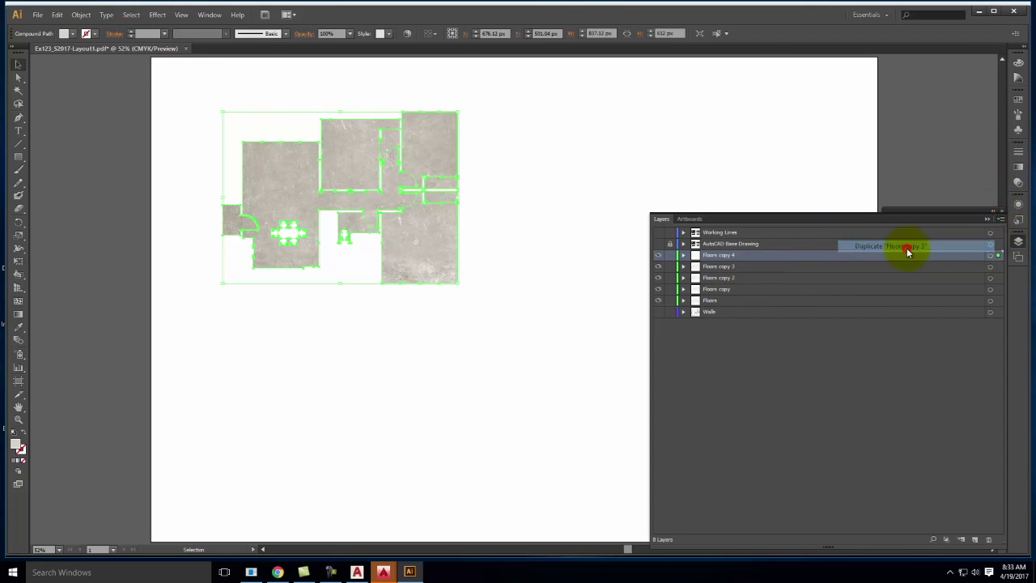
{"action": "left_click", "coordinate": [431, 346]}
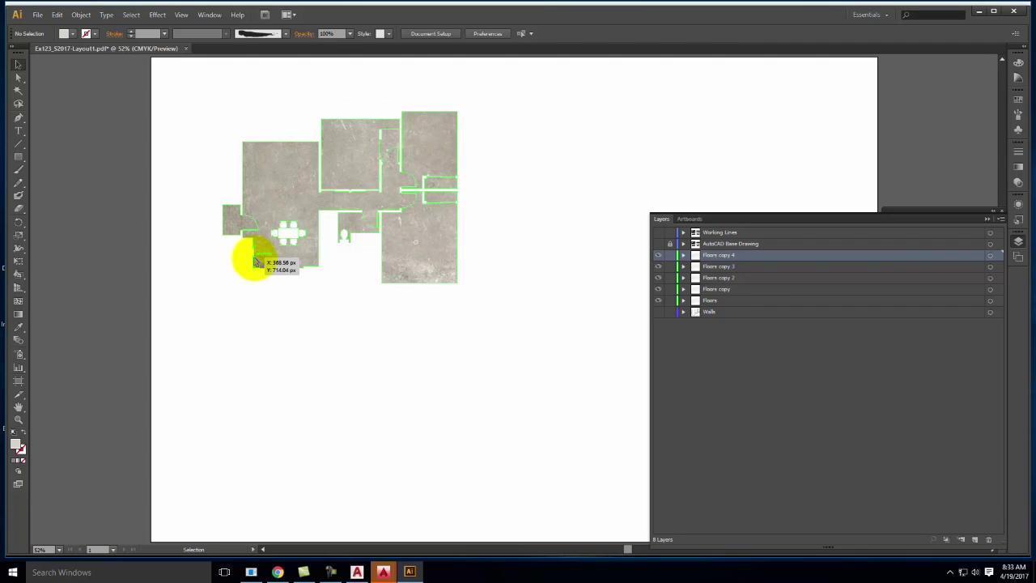
Show AutoCAD Base Drawing and Walls, hide Floors copy 4 and Floors copy 3, and collapse Layers
{"action": "left_click", "coordinate": [658, 243]}
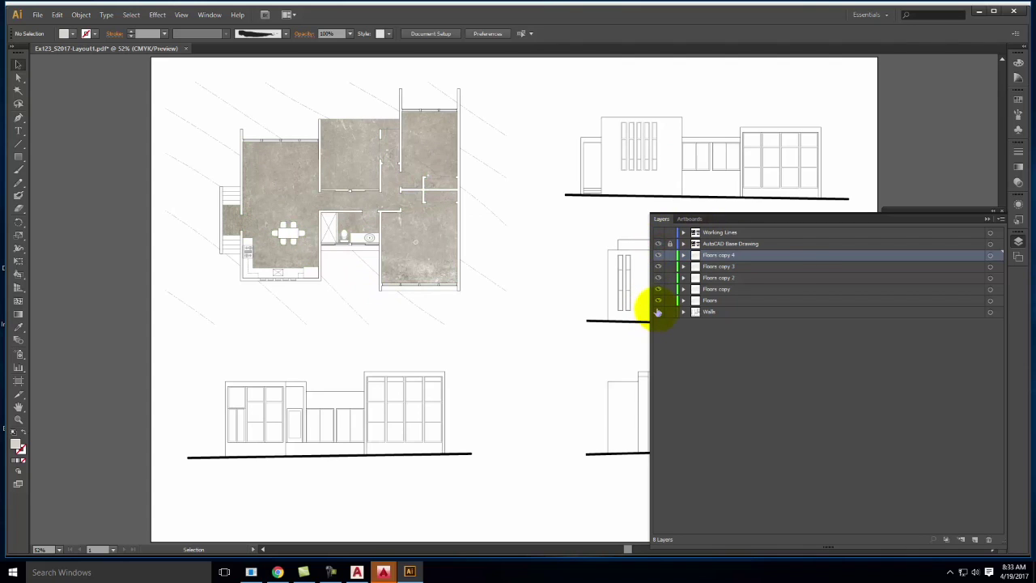
{"action": "left_click", "coordinate": [658, 311]}
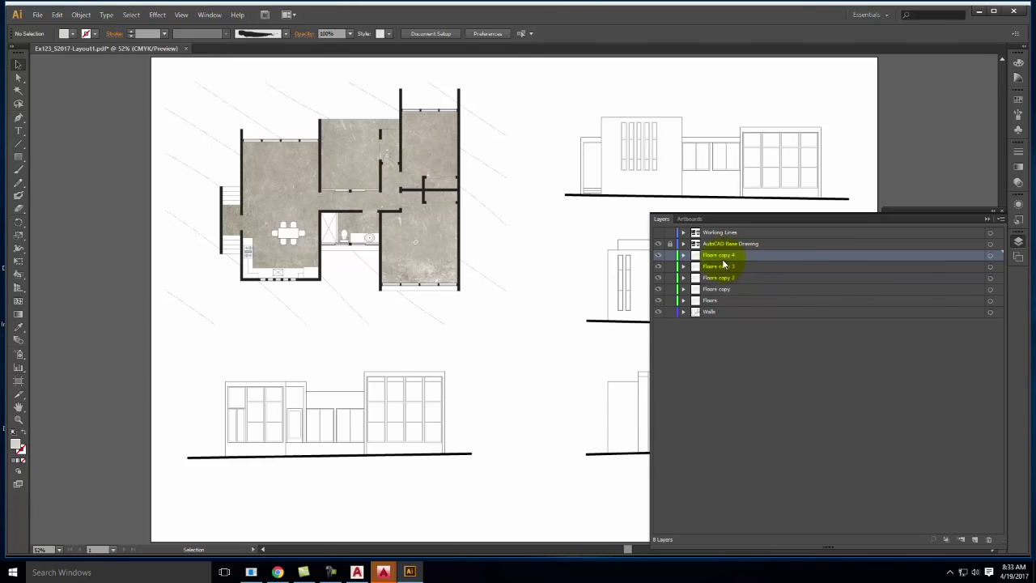
{"action": "left_click", "coordinate": [657, 255]}
{"action": "left_click_drag", "start_coordinate": [659, 263], "coordinate": [658, 273]}
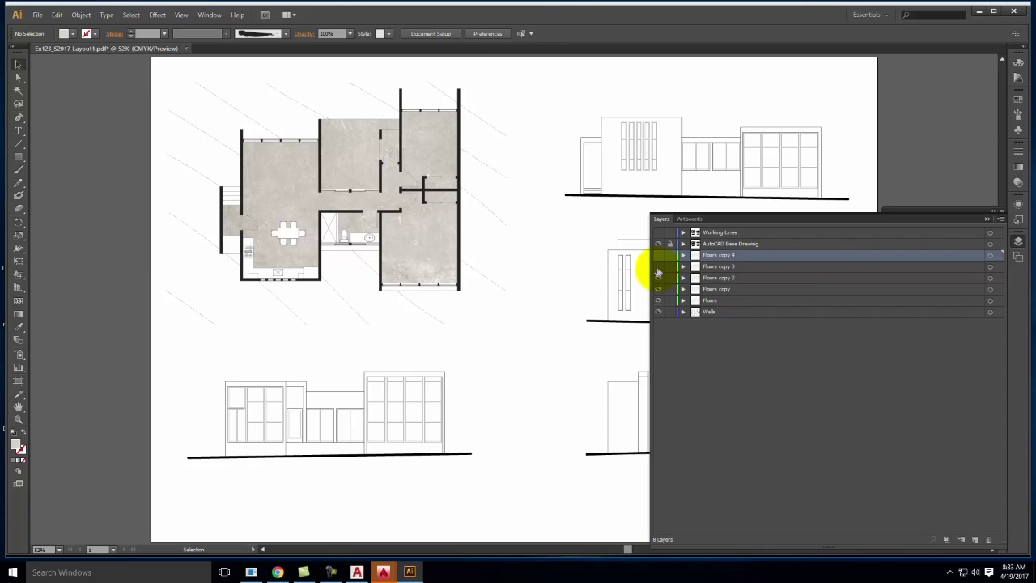
{"action": "left_click", "coordinate": [986, 219]}
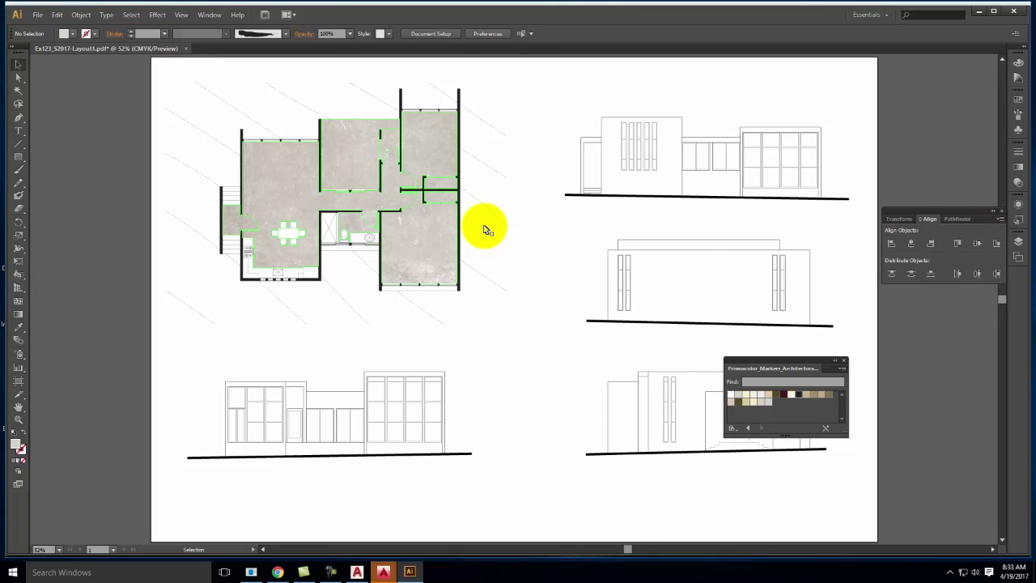
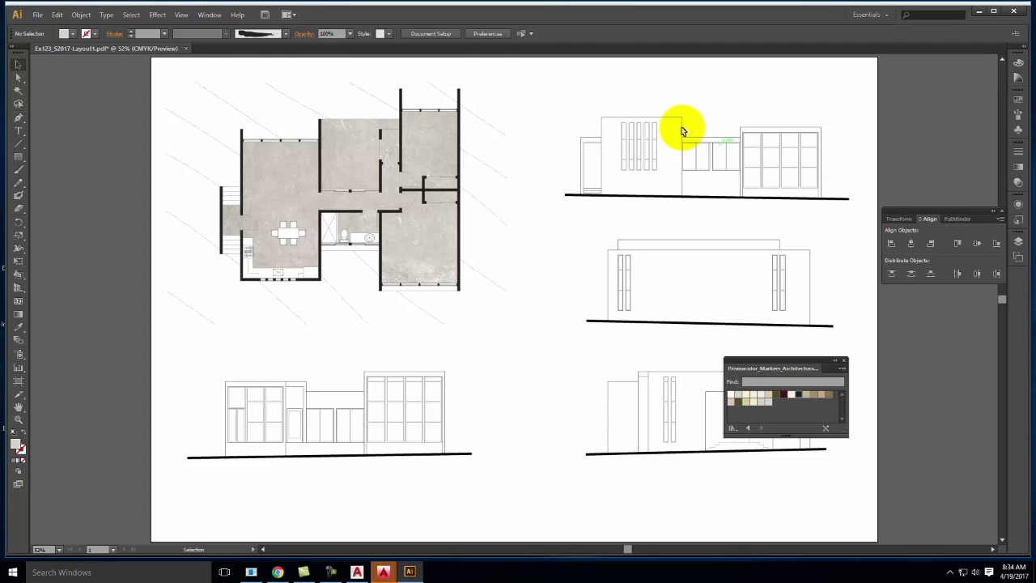
Make Working Lines the active layer and hide the base drawing, floor and wall layers
{"action": "key", "text": "ctrl+equal"}
{"action": "key", "text": "ctrl+equal"}
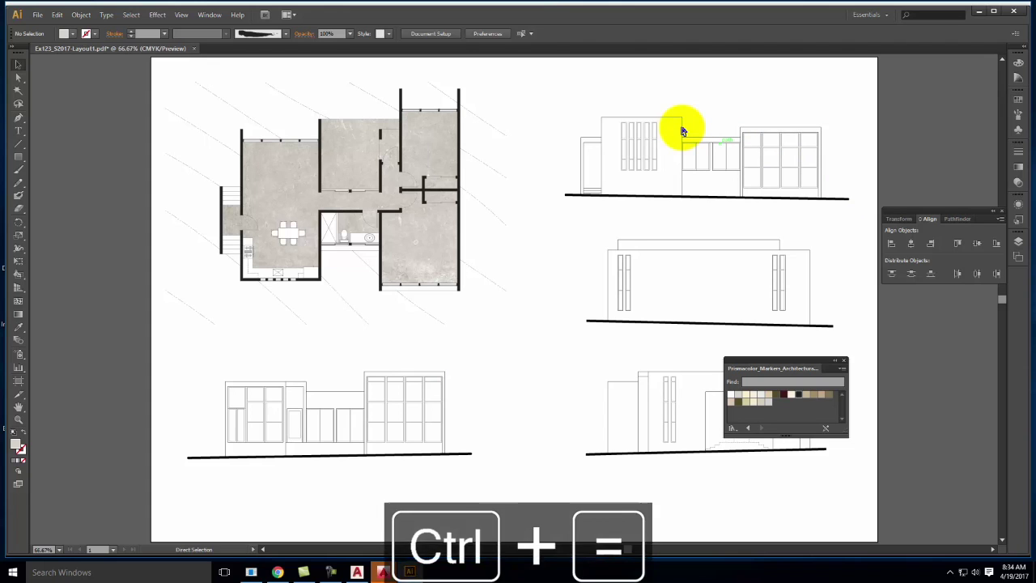
{"action": "left_click_drag", "start_coordinate": [723, 149], "coordinate": [434, 370]}
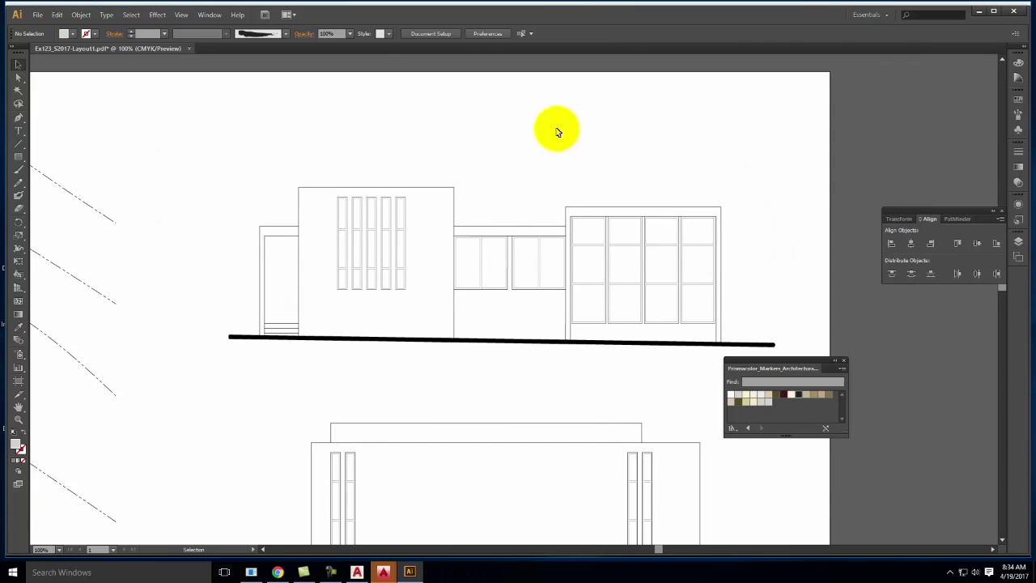
{"action": "left_click", "coordinate": [1018, 242]}
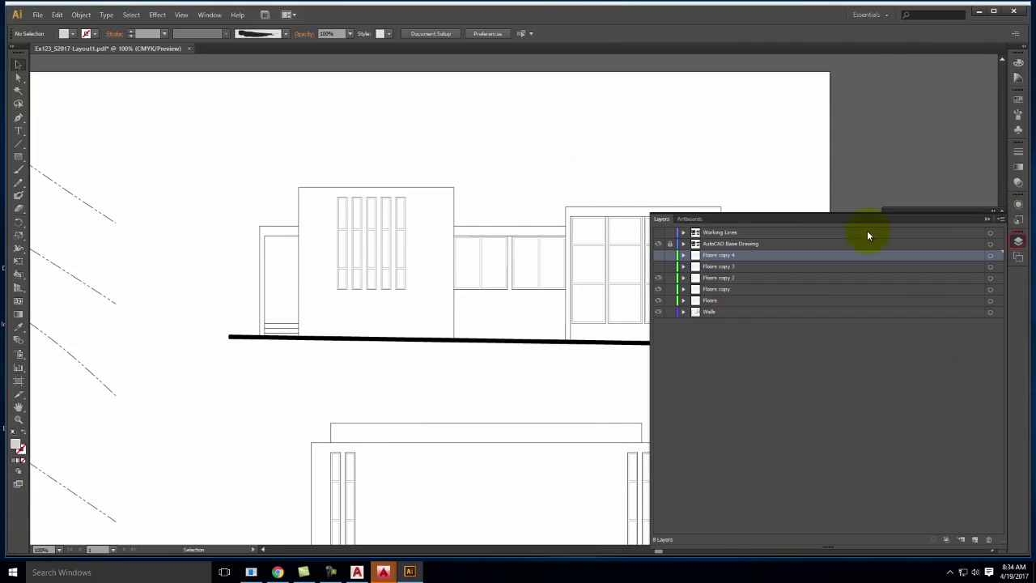
{"action": "left_click", "coordinate": [751, 233]}
{"action": "left_click", "coordinate": [657, 232]}
{"action": "left_click", "coordinate": [657, 243]}
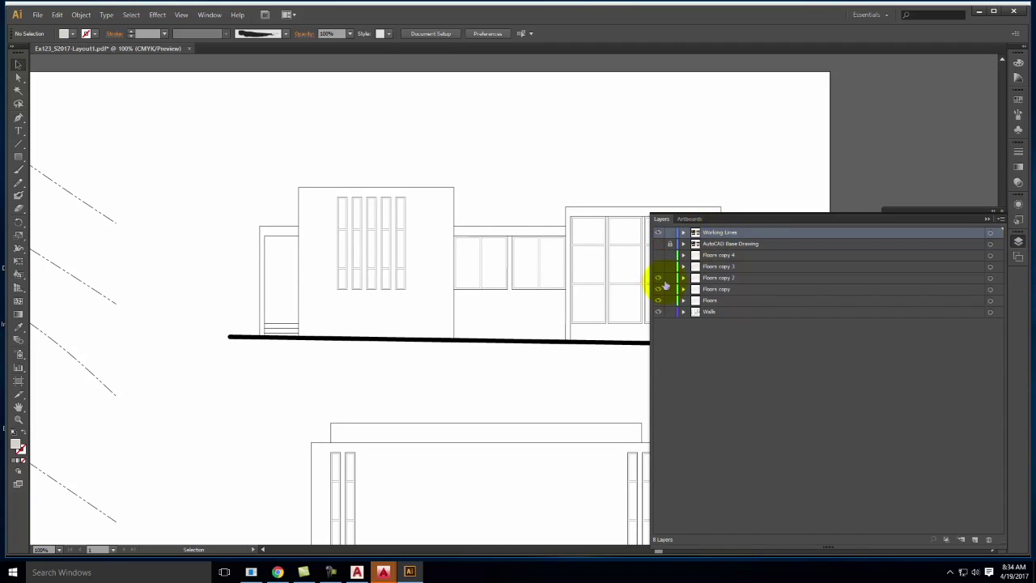
{"action": "left_click_drag", "start_coordinate": [658, 280], "coordinate": [662, 316]}
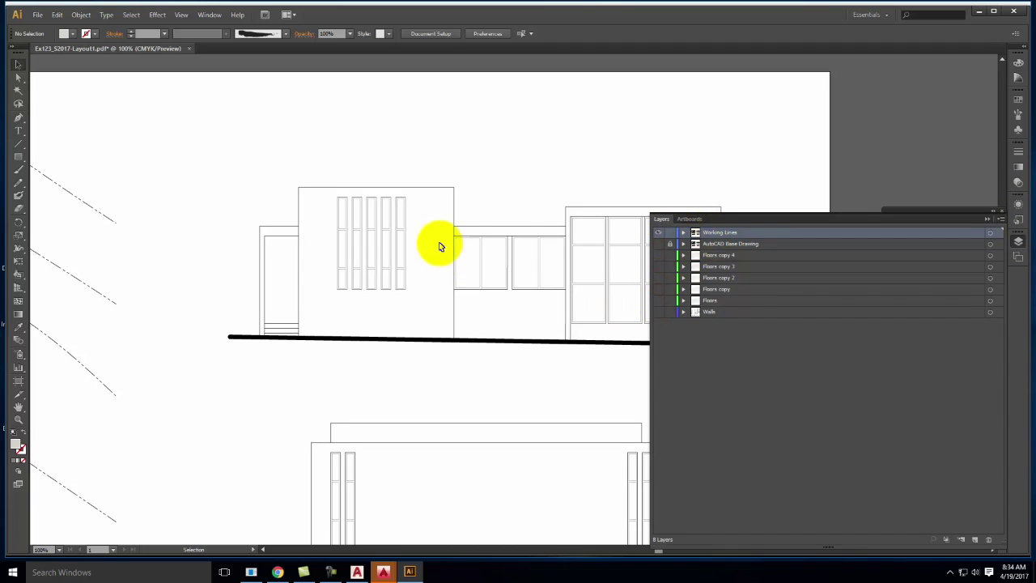
Marquee-select all the linework of the top-right elevation
{"action": "mouse_move", "coordinate": [183, 118]}
{"action": "left_mouse_down"}
{"action": "mouse_move", "coordinate": [761, 359]}
{"action": "mouse_move", "coordinate": [866, 391]}
{"action": "left_mouse_up"}
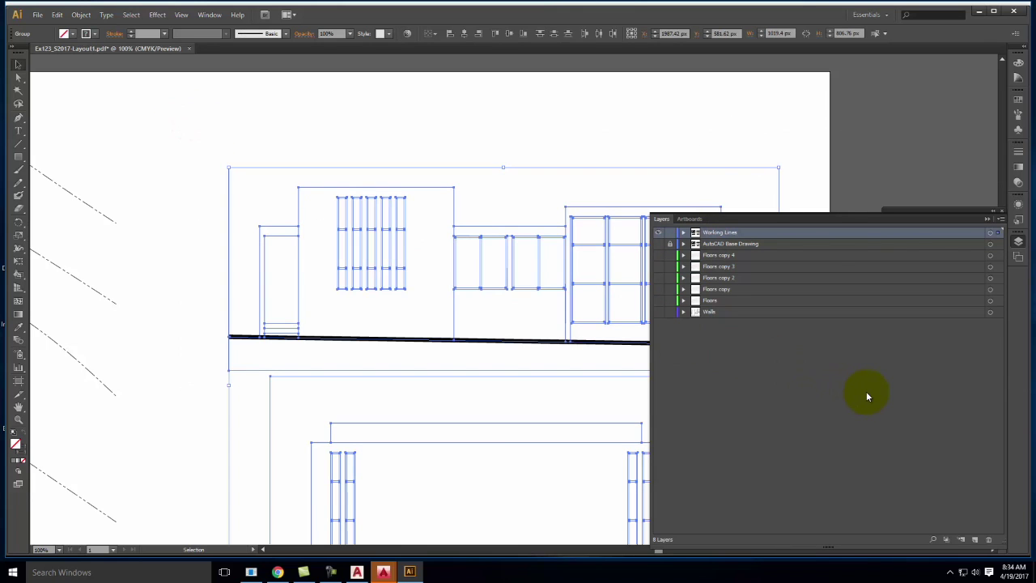
{"action": "left_click", "coordinate": [277, 114]}
{"action": "mouse_move", "coordinate": [207, 137]}
{"action": "left_mouse_down"}
{"action": "mouse_move", "coordinate": [877, 347]}
{"action": "mouse_move", "coordinate": [872, 370]}
{"action": "left_mouse_up"}
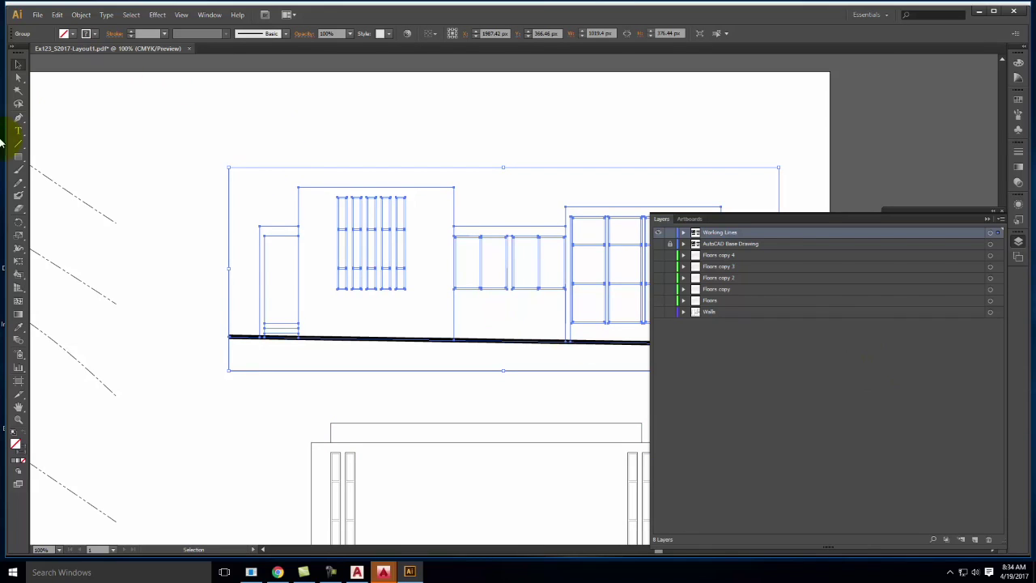
Switch to the Live Paint Bucket with blue #197CCE as the fill colour
{"action": "left_click", "coordinate": [18, 276]}
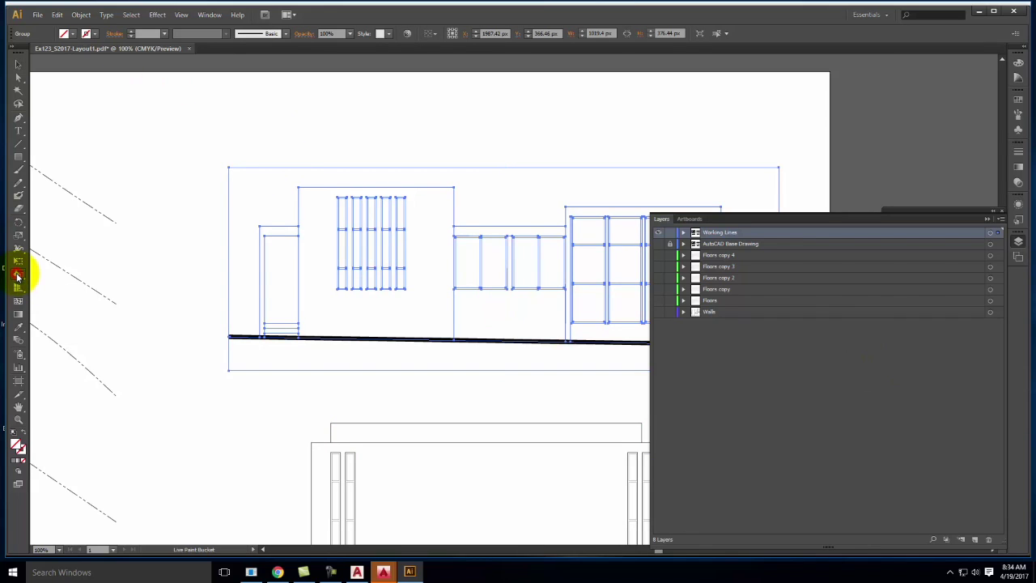
{"action": "double_click", "coordinate": [18, 443]}
{"action": "left_click", "coordinate": [495, 242]}
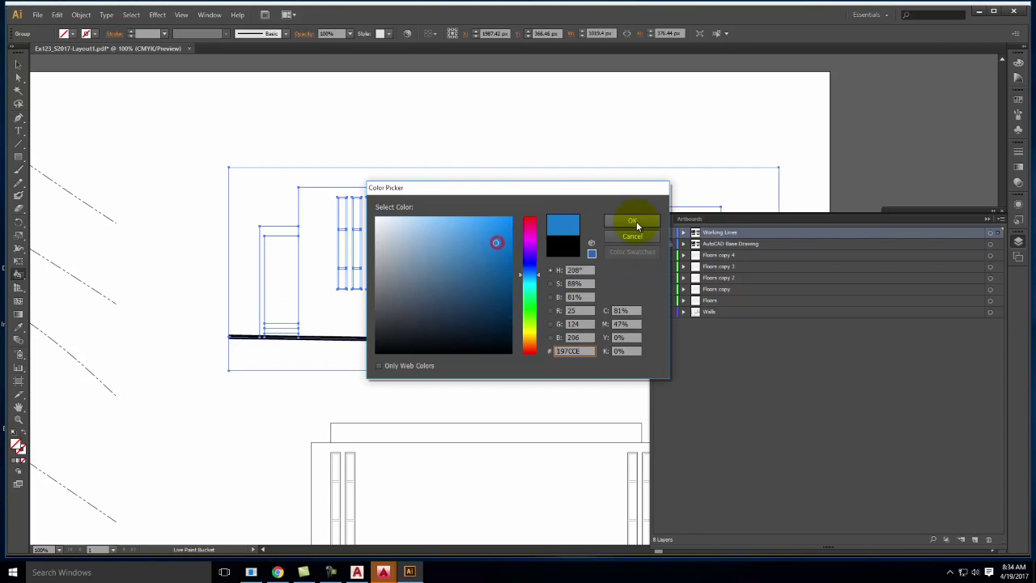
{"action": "left_click", "coordinate": [636, 223]}
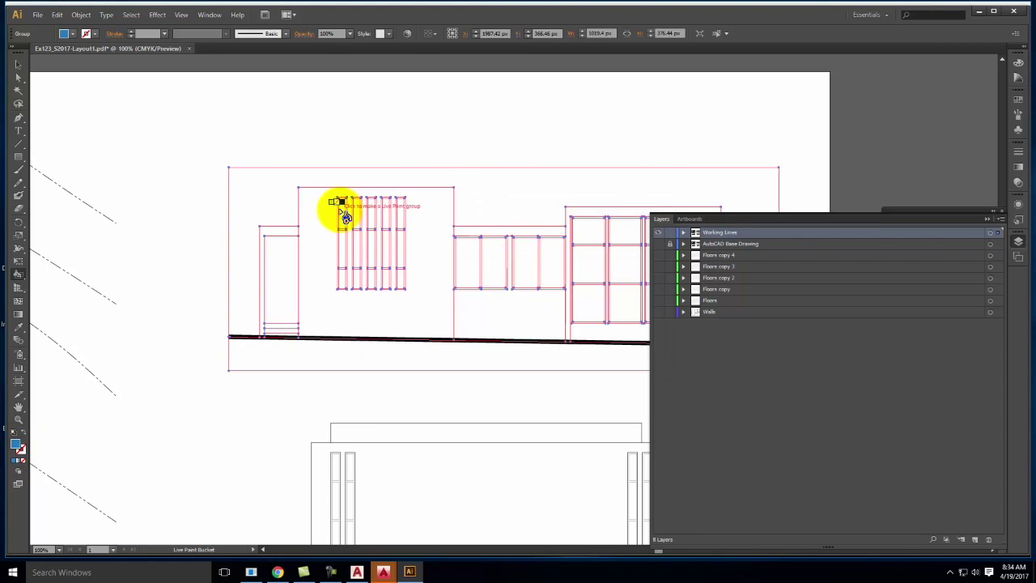
Fill the tall window panes and the four centre window panes blue
{"action": "left_click", "coordinate": [347, 217]}
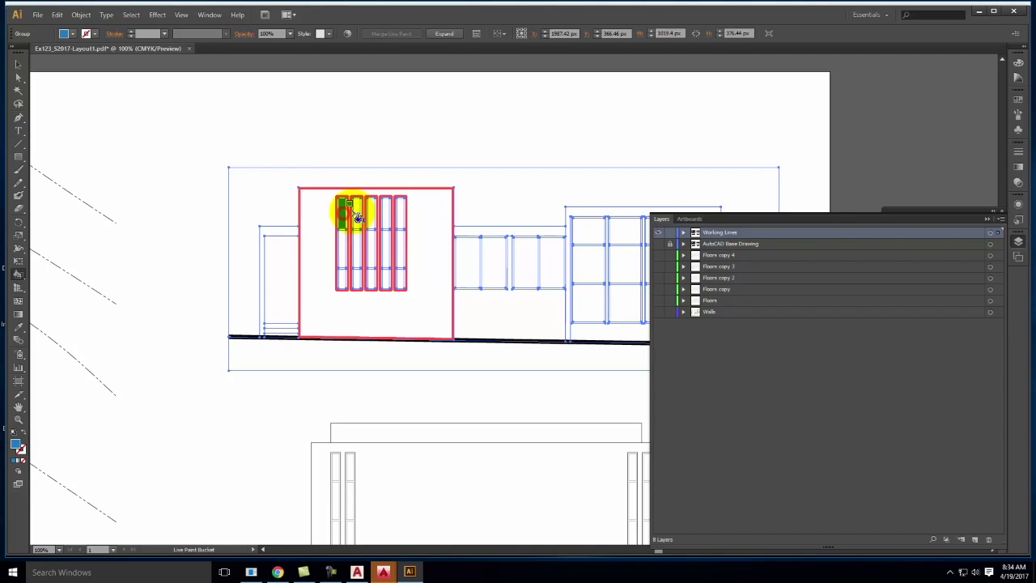
{"action": "left_click", "coordinate": [344, 250]}
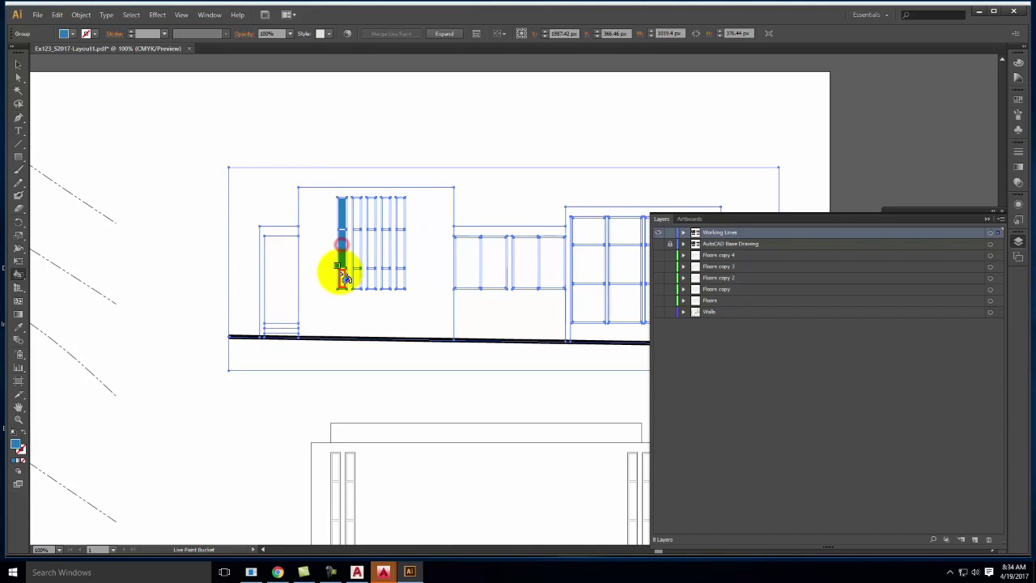
{"action": "left_click", "coordinate": [358, 280]}
{"action": "left_click", "coordinate": [358, 243]}
{"action": "left_click", "coordinate": [368, 212]}
{"action": "left_click", "coordinate": [371, 217]}
{"action": "left_click", "coordinate": [373, 250]}
{"action": "left_click", "coordinate": [370, 278]}
{"action": "left_click", "coordinate": [384, 279]}
{"action": "left_click", "coordinate": [389, 256]}
{"action": "left_click", "coordinate": [389, 213]}
{"action": "left_click", "coordinate": [397, 213]}
{"action": "left_click", "coordinate": [398, 244]}
{"action": "left_click", "coordinate": [399, 277]}
{"action": "left_click", "coordinate": [469, 268]}
{"action": "left_click", "coordinate": [494, 262]}
{"action": "left_click", "coordinate": [522, 267]}
{"action": "left_click", "coordinate": [546, 261]}
Fill every pane of the right-hand window grid blue
{"action": "key", "text": "space"}
{"action": "left_click_drag", "start_coordinate": [663, 160], "coordinate": [509, 151]}
{"action": "left_click", "coordinate": [416, 223]}
{"action": "left_click", "coordinate": [416, 256]}
{"action": "left_click", "coordinate": [418, 295]}
{"action": "left_click", "coordinate": [456, 297]}
{"action": "left_click", "coordinate": [451, 256]}
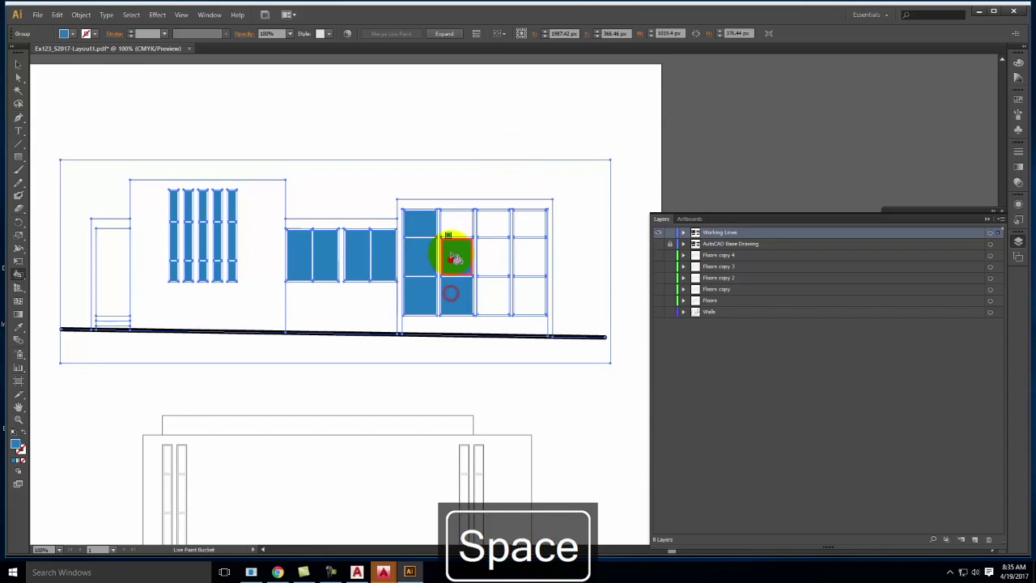
{"action": "left_click", "coordinate": [455, 225]}
{"action": "left_click", "coordinate": [490, 225]}
{"action": "left_click", "coordinate": [490, 249]}
{"action": "left_click", "coordinate": [495, 290]}
{"action": "left_click", "coordinate": [528, 291]}
{"action": "left_click", "coordinate": [529, 256]}
{"action": "left_click", "coordinate": [531, 227]}
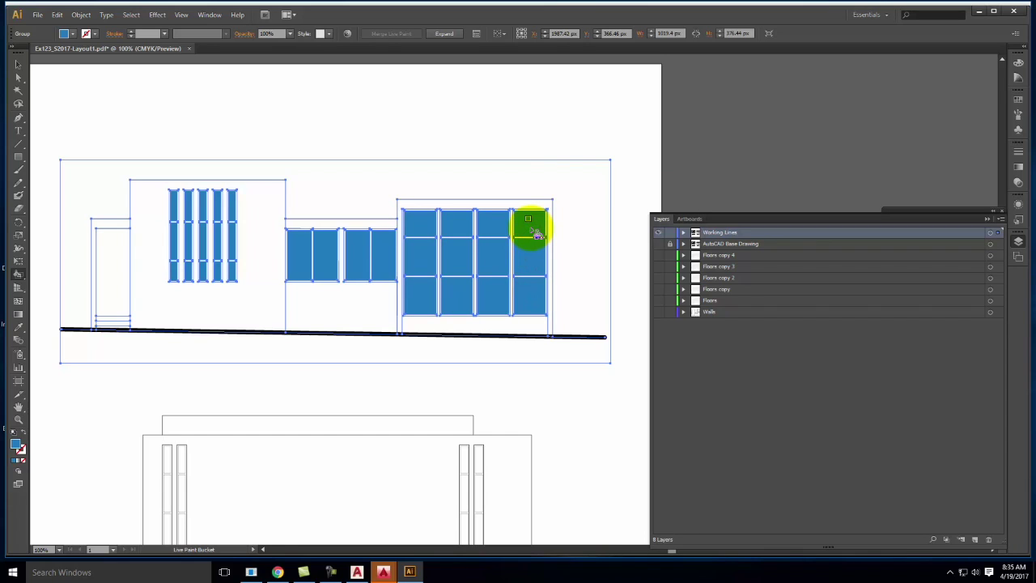
Fill the wall face, left strip, centre panels and right block frame green 1BCC38, then start choosing orange
{"action": "double_click", "coordinate": [16, 444]}
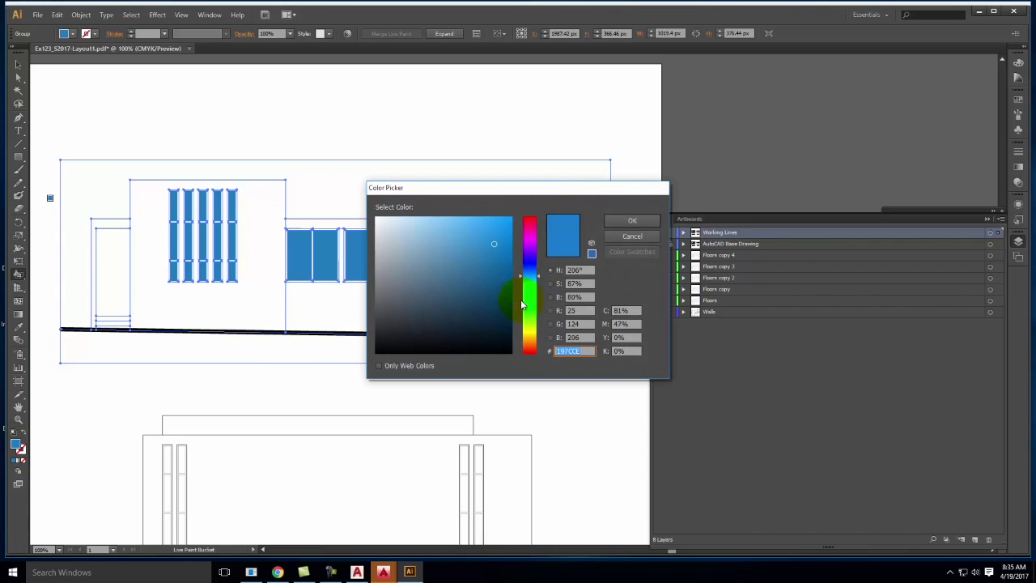
{"action": "left_click", "coordinate": [528, 305]}
{"action": "left_click", "coordinate": [647, 220]}
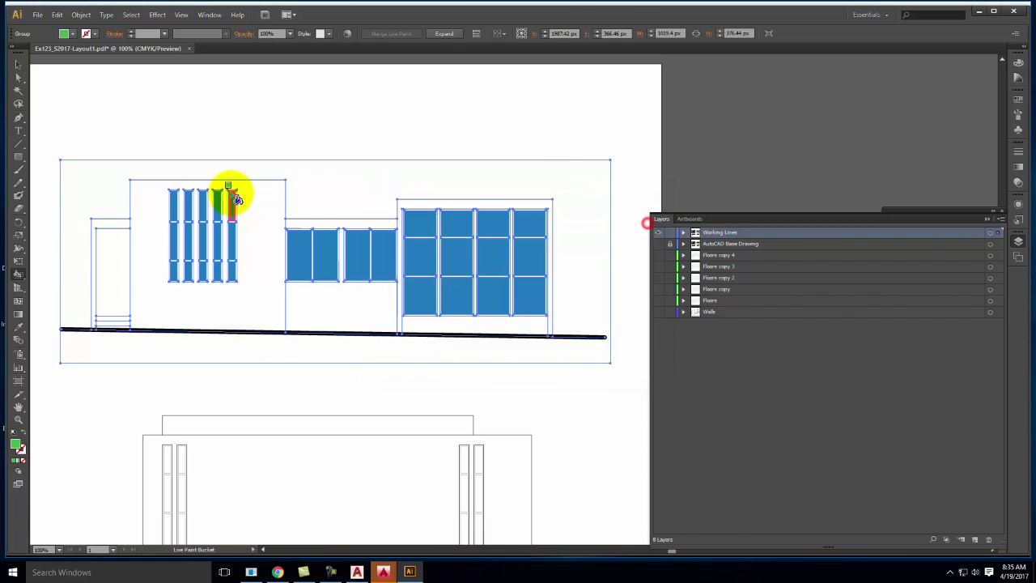
{"action": "left_click", "coordinate": [153, 226]}
{"action": "left_click", "coordinate": [114, 223]}
{"action": "left_click", "coordinate": [353, 307]}
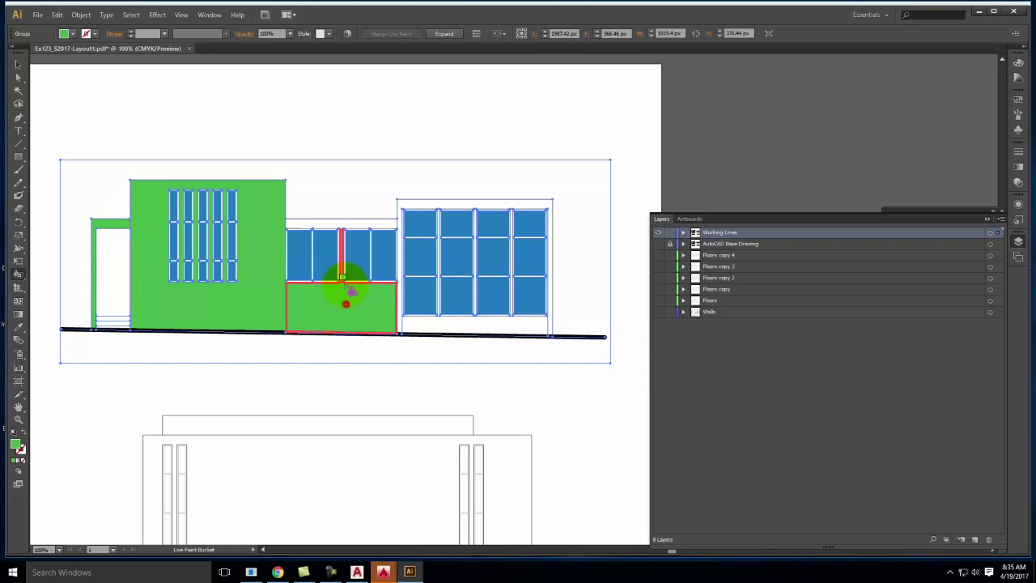
{"action": "left_click", "coordinate": [361, 228]}
{"action": "left_click", "coordinate": [423, 199]}
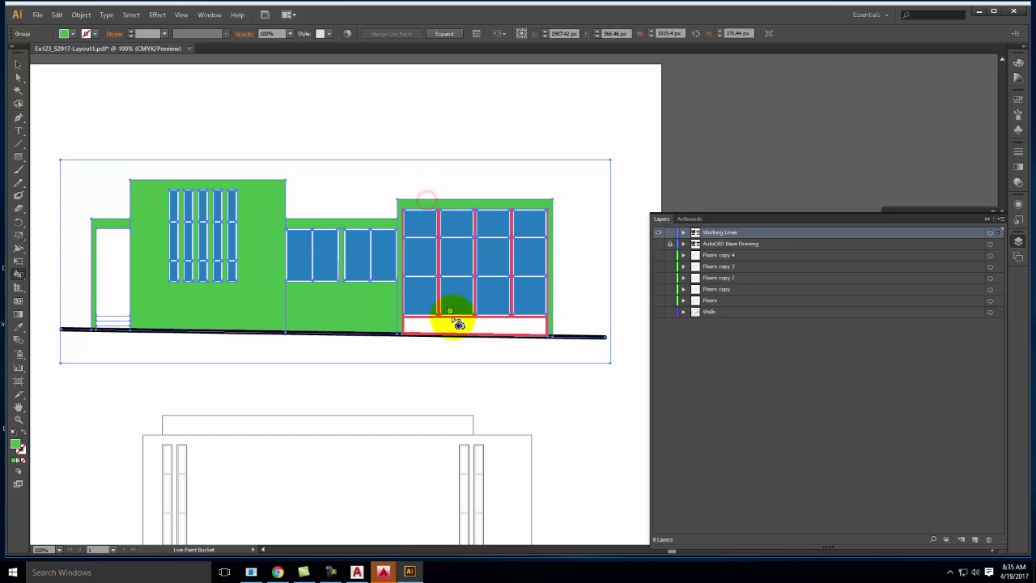
{"action": "double_click", "coordinate": [16, 444]}
{"action": "left_click_drag", "start_coordinate": [533, 334], "coordinate": [532, 346]}
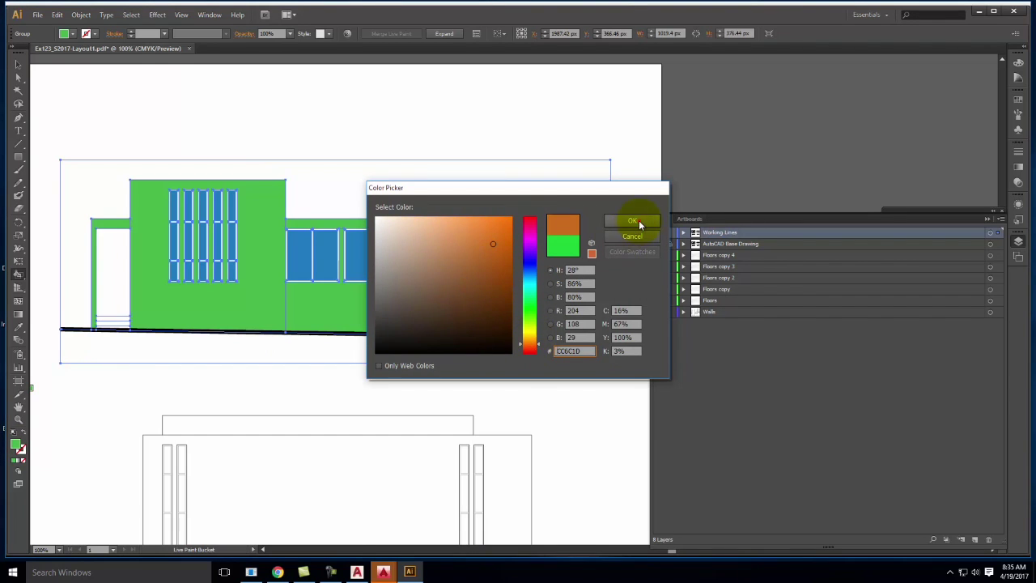
Confirm orange CC6C1D and colour the five tall windows' frames orange
{"action": "left_click", "coordinate": [633, 220]}
{"action": "key", "text": "ctrl+minus"}
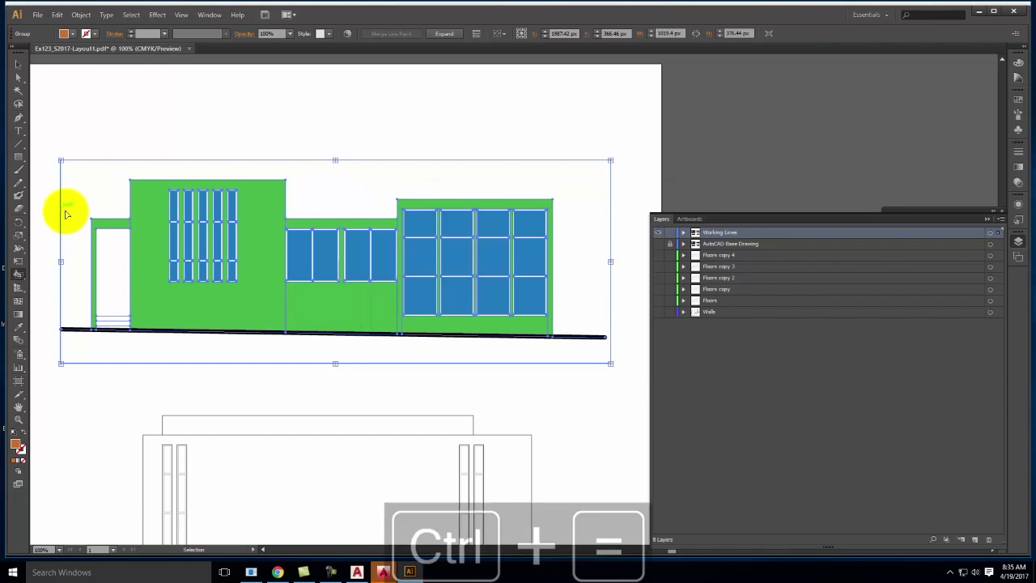
{"action": "key", "text": "ctrl+equal"}
{"action": "key", "text": "ctrl+equal"}
{"action": "key", "text": "k"}
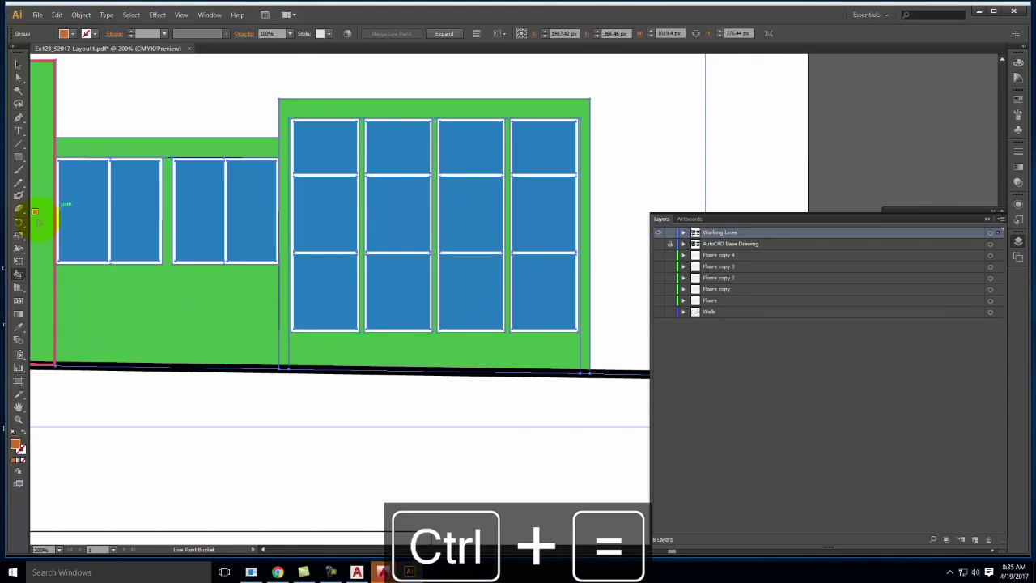
{"action": "key", "text": "ctrl+equal"}
{"action": "key", "text": "space"}
{"action": "left_click_drag", "start_coordinate": [93, 219], "coordinate": [620, 248]}
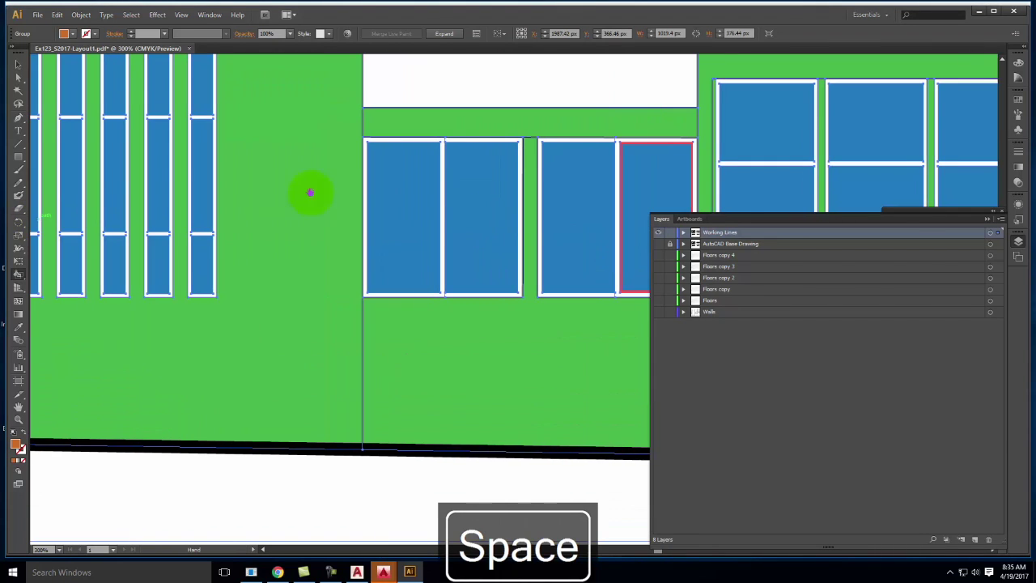
{"action": "left_click_drag", "start_coordinate": [332, 194], "coordinate": [619, 226]}
{"action": "left_click", "coordinate": [432, 80]}
{"action": "left_click", "coordinate": [446, 79]}
{"action": "left_click", "coordinate": [490, 79]}
{"action": "left_click", "coordinate": [531, 80]}
{"action": "left_click", "coordinate": [590, 85]}
Colour the centre windows' and right grid's frames orange, then expand the live paint group
{"action": "key", "text": "space"}
{"action": "left_click_drag", "start_coordinate": [777, 89], "coordinate": [429, 80]}
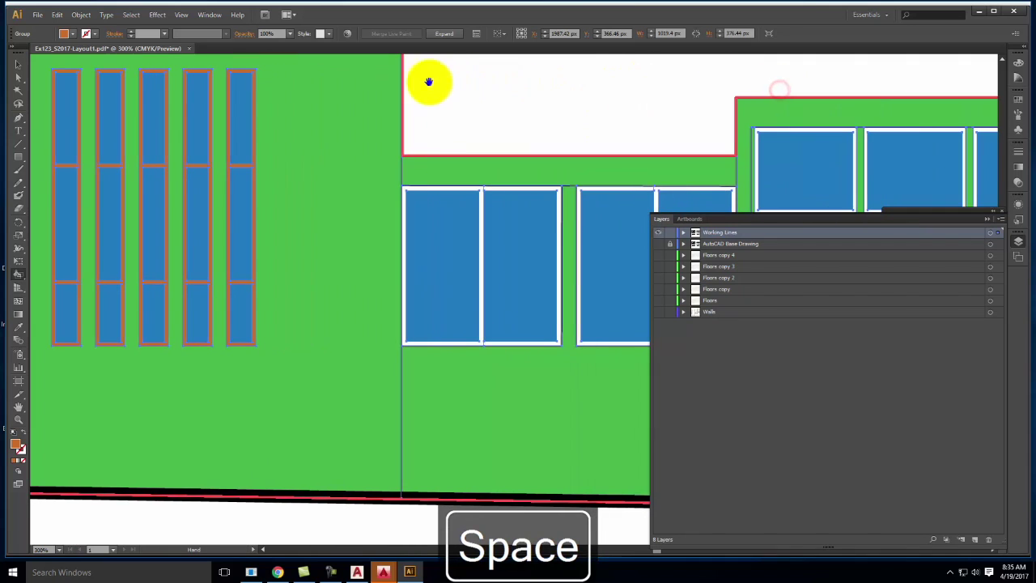
{"action": "left_click", "coordinate": [414, 185]}
{"action": "left_click", "coordinate": [494, 192]}
{"action": "left_click", "coordinate": [593, 196]}
{"action": "key", "text": "space"}
{"action": "mouse_move", "coordinate": [671, 192]}
{"action": "left_mouse_down"}
{"action": "mouse_move", "coordinate": [497, 143]}
{"action": "mouse_move", "coordinate": [162, 136]}
{"action": "left_mouse_up"}
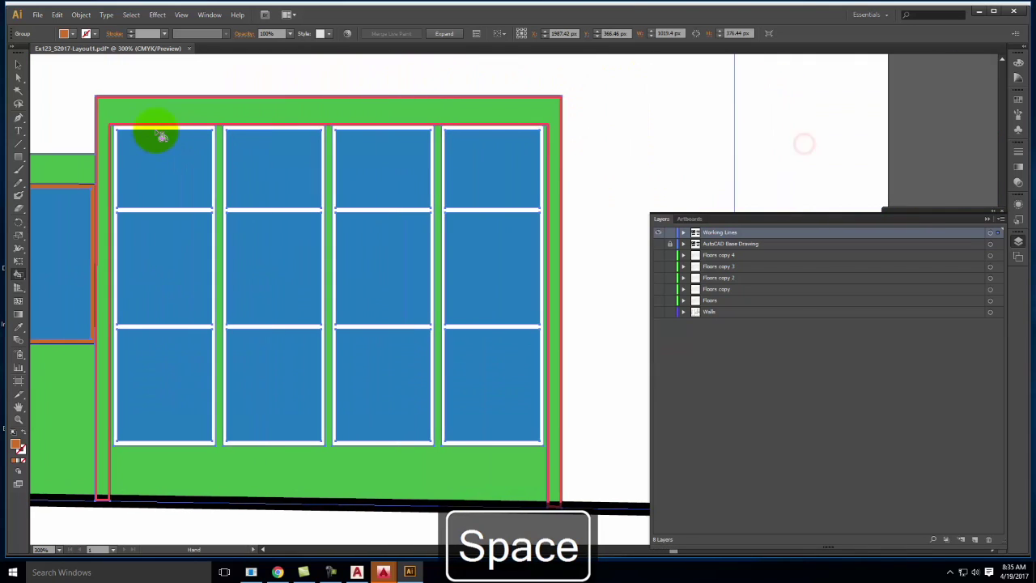
{"action": "left_click", "coordinate": [155, 126]}
{"action": "left_click", "coordinate": [248, 129]}
{"action": "left_click", "coordinate": [351, 128]}
{"action": "left_click", "coordinate": [478, 127]}
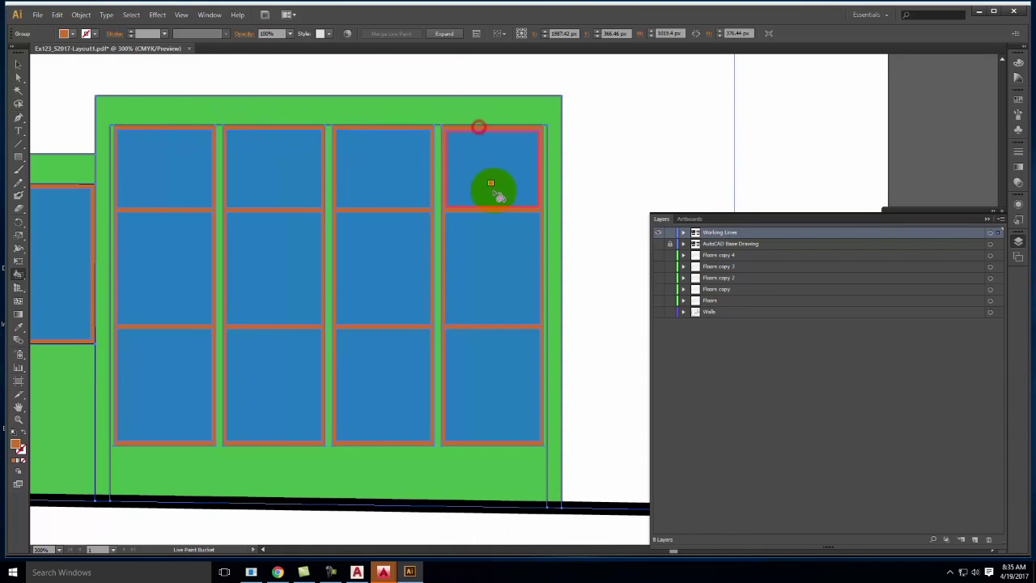
{"action": "key", "text": "ctrl+minus"}
{"action": "key", "text": "ctrl+minus"}
{"action": "key", "text": "ctrl+minus"}
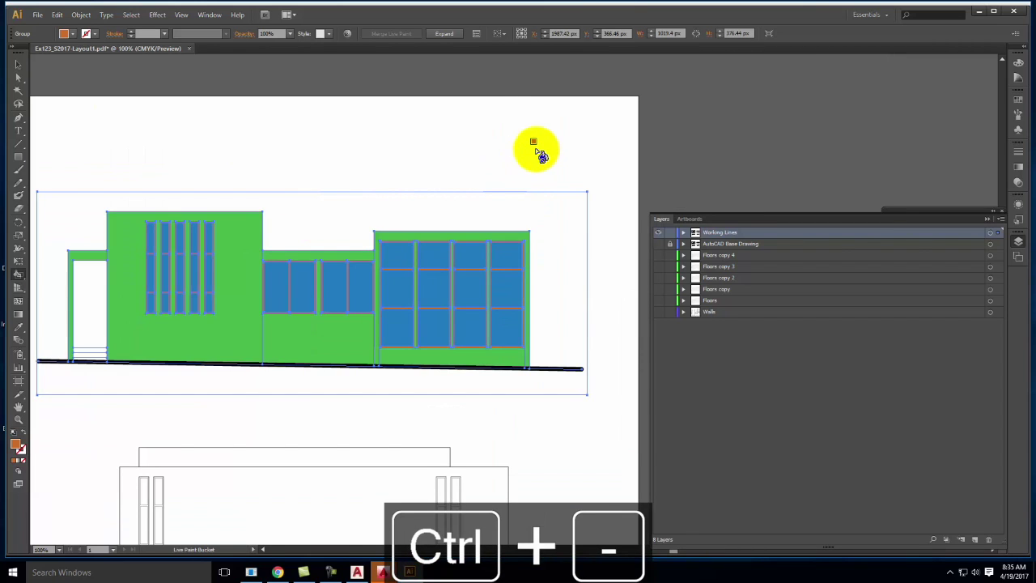
{"action": "left_click", "coordinate": [443, 35]}
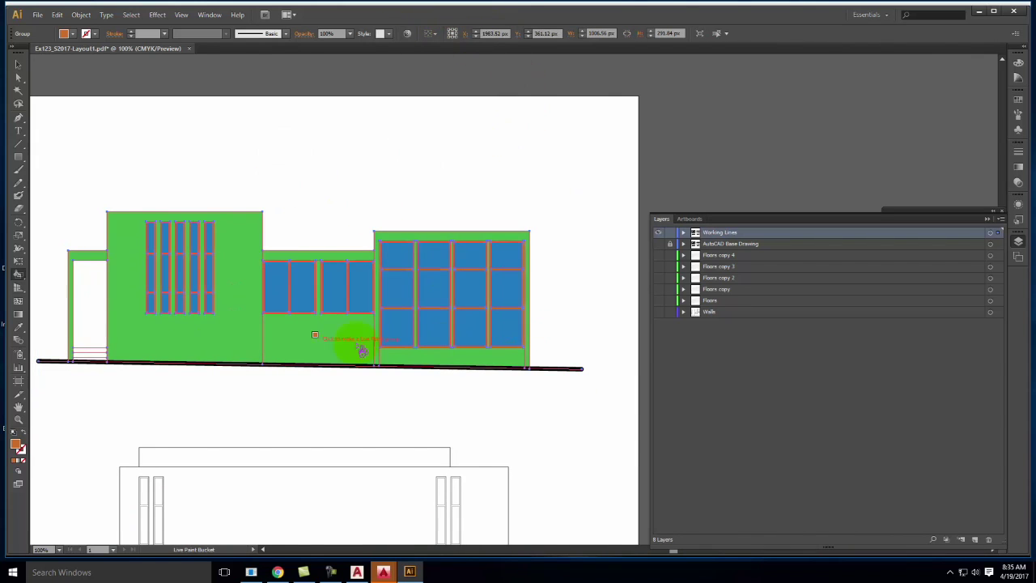
Select every object sharing the green wall fill with Select > Same > Fill Color
{"action": "left_click", "coordinate": [18, 82]}
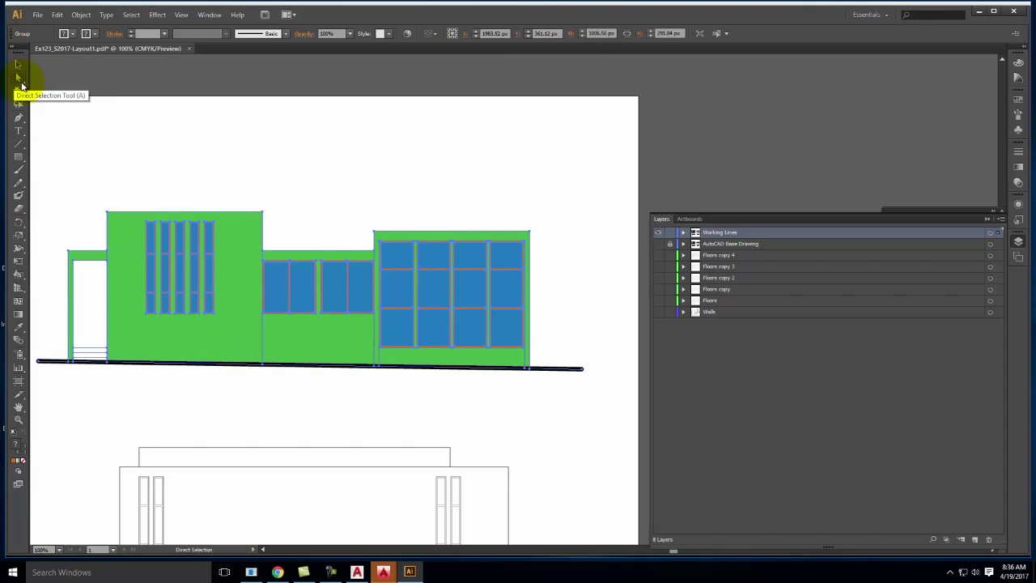
{"action": "left_click", "coordinate": [192, 157]}
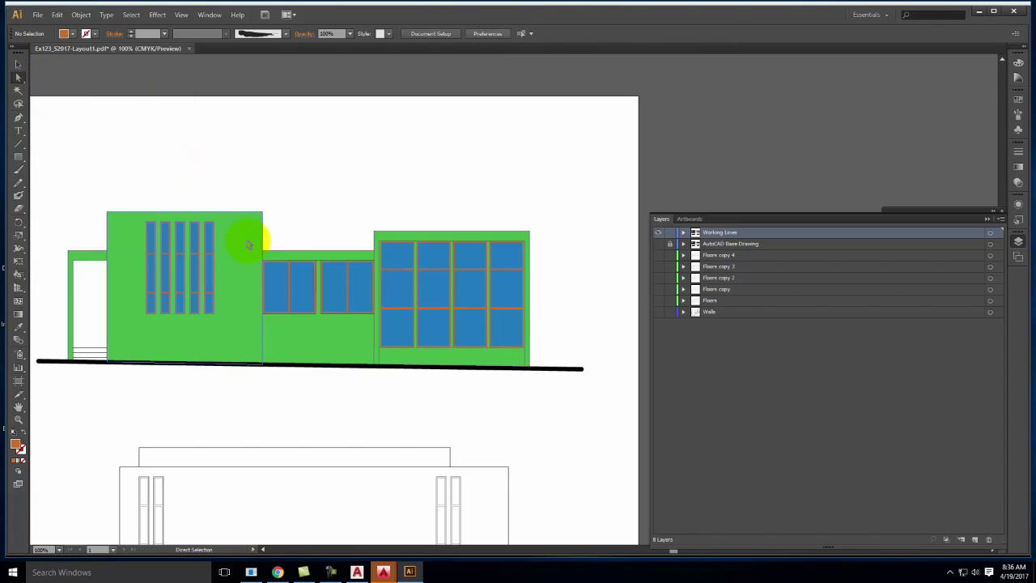
{"action": "left_click", "coordinate": [243, 234]}
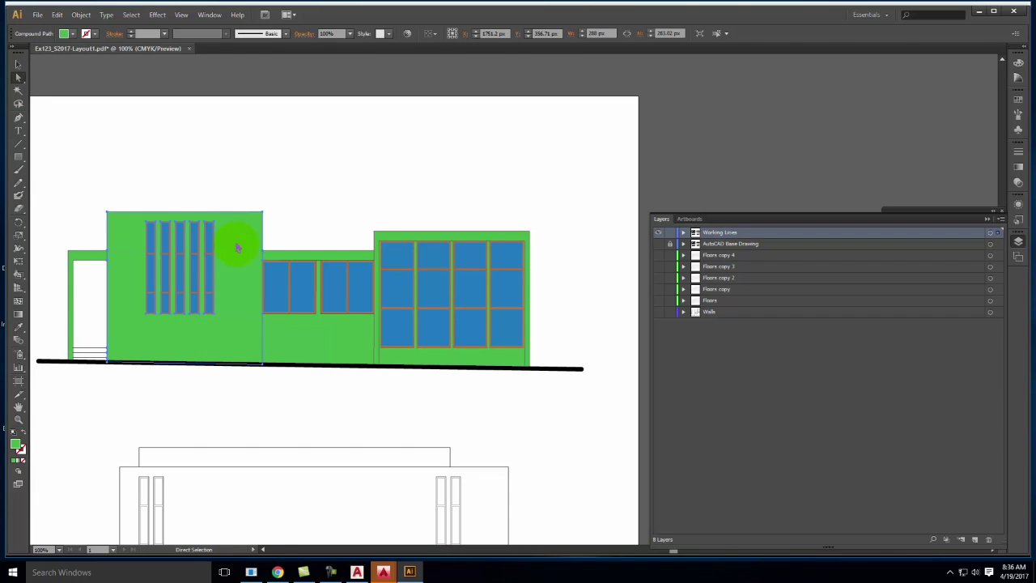
{"action": "left_click", "coordinate": [131, 15]}
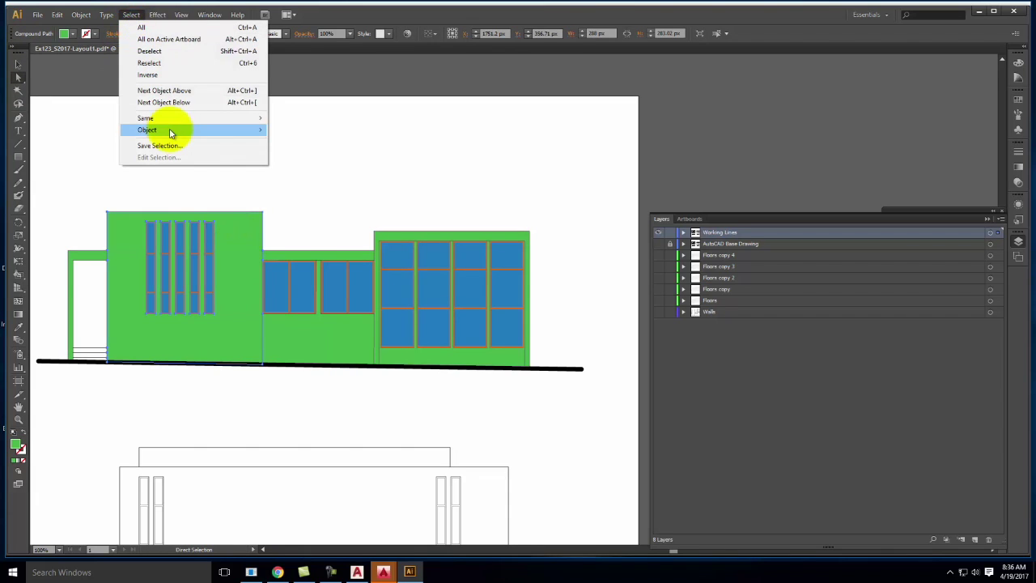
{"action": "mouse_move", "coordinate": [172, 123]}
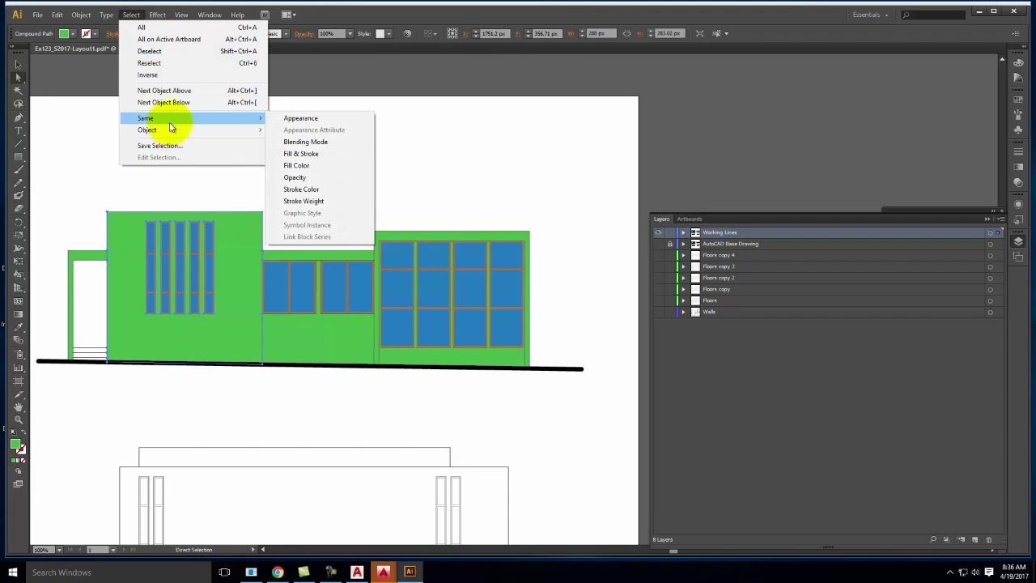
{"action": "left_click", "coordinate": [304, 168]}
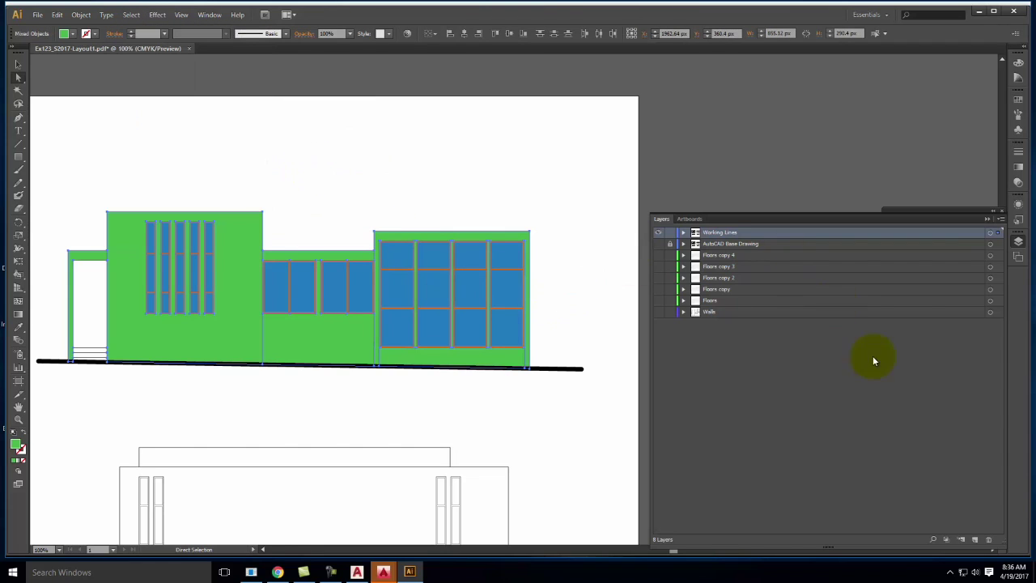
Move the green fills onto a new layer named Elevation-Concrete and hide it
{"action": "left_click", "coordinate": [975, 539]}
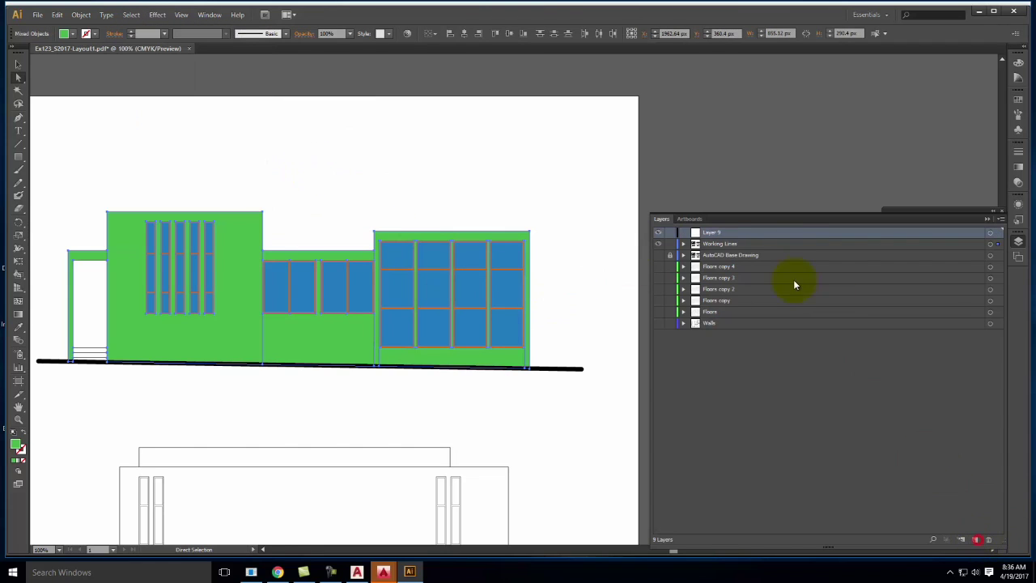
{"action": "double_click", "coordinate": [717, 233]}
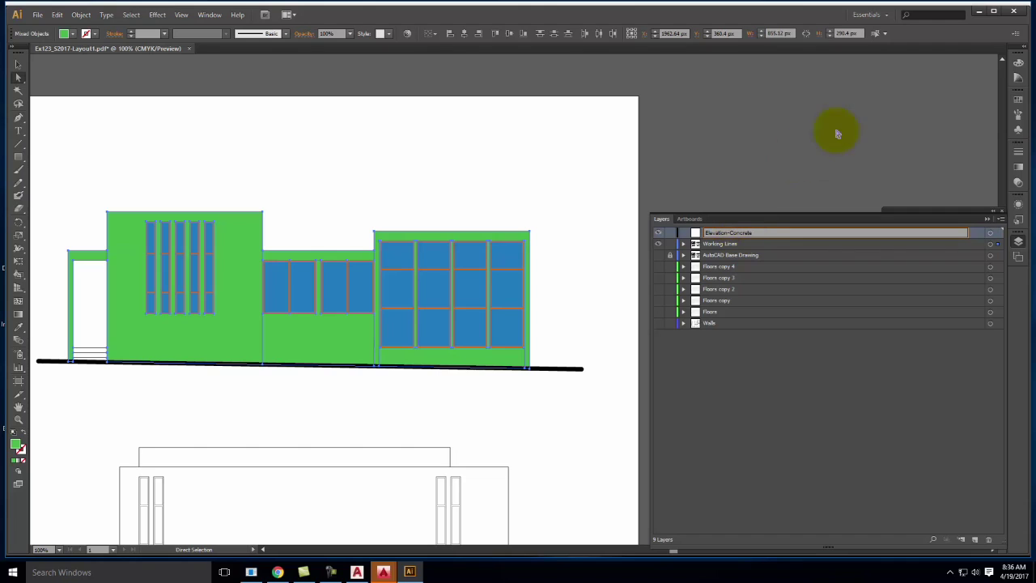
{"action": "key", "text": "Return"}
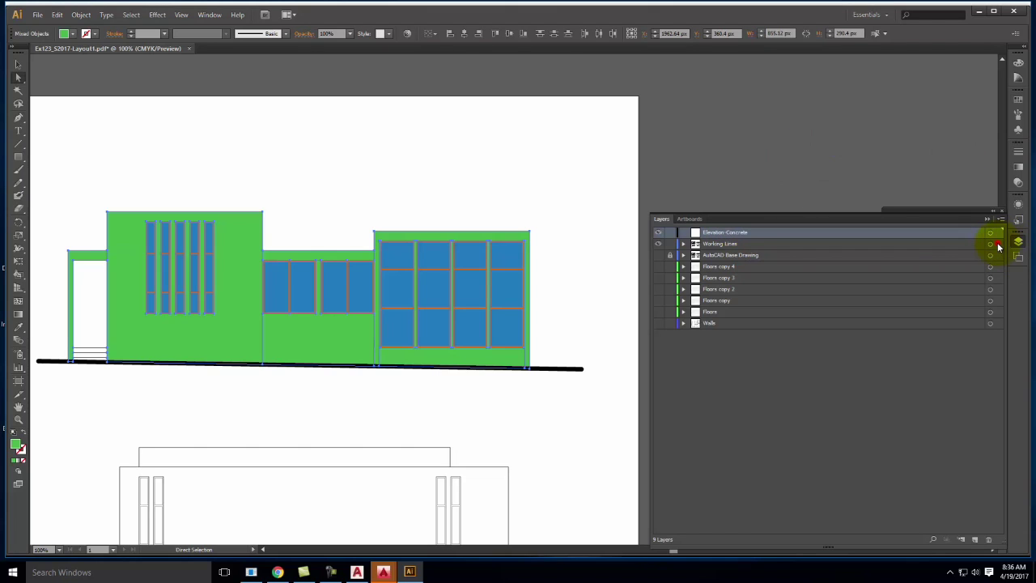
{"action": "left_click_drag", "start_coordinate": [998, 242], "coordinate": [995, 232]}
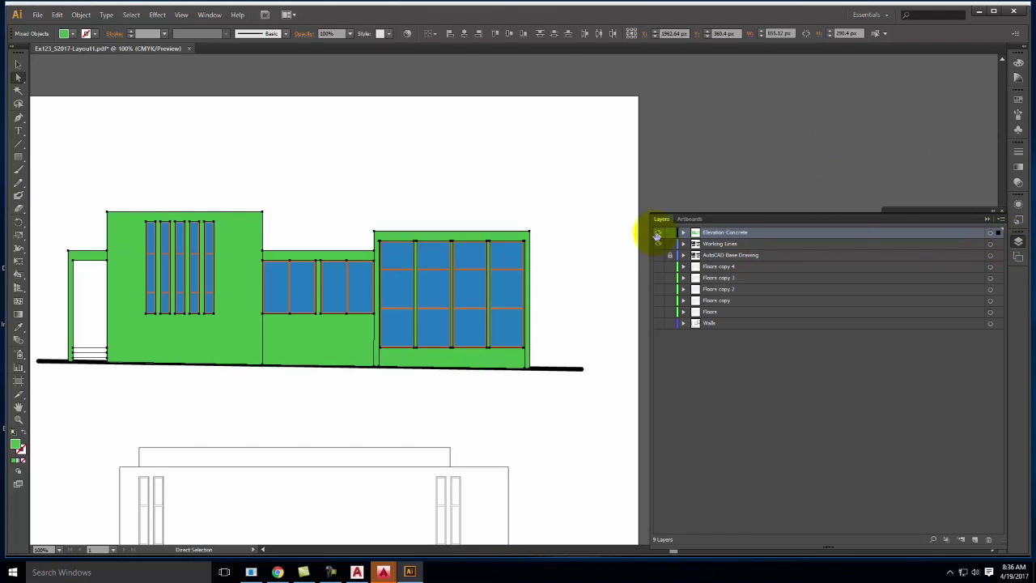
{"action": "left_click", "coordinate": [657, 233]}
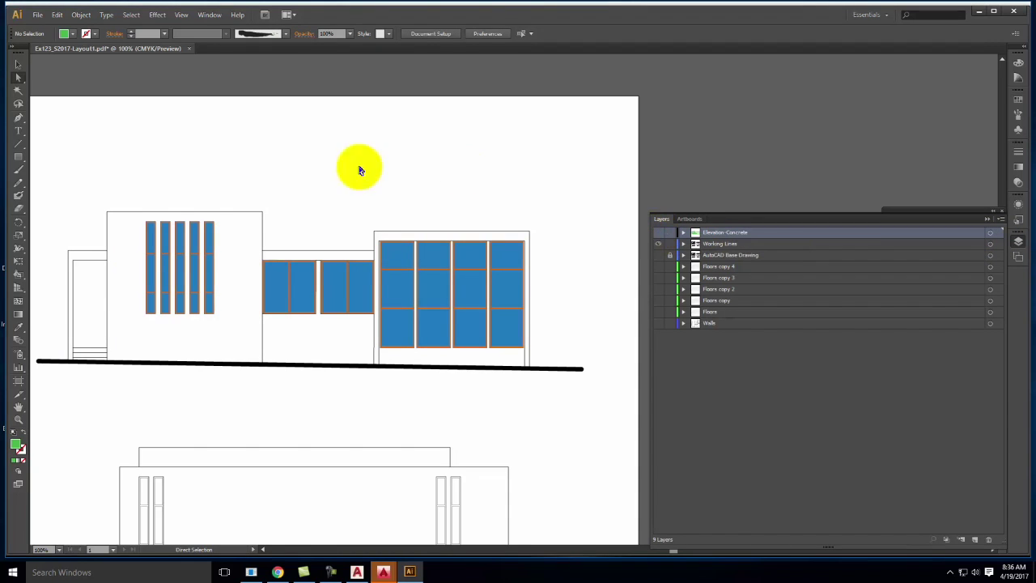
Select all the blue window panes by their shared fill colour
{"action": "left_click", "coordinate": [150, 242]}
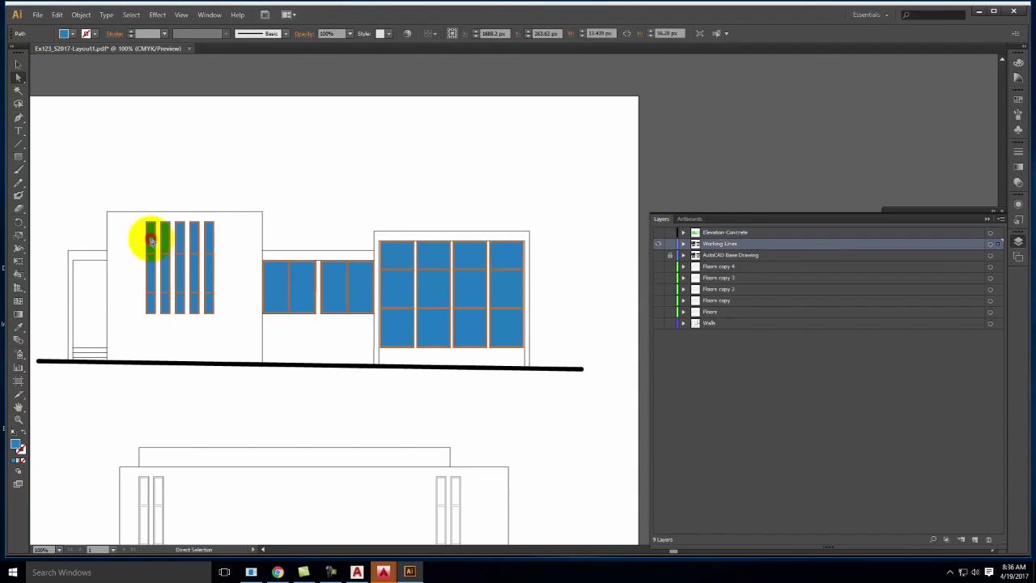
{"action": "left_click", "coordinate": [131, 14]}
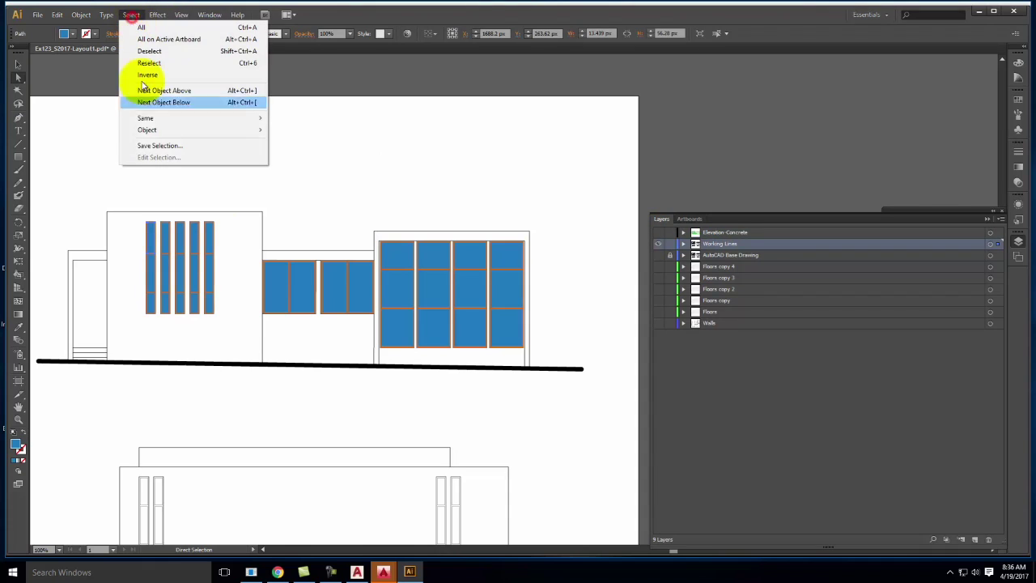
{"action": "mouse_move", "coordinate": [146, 118]}
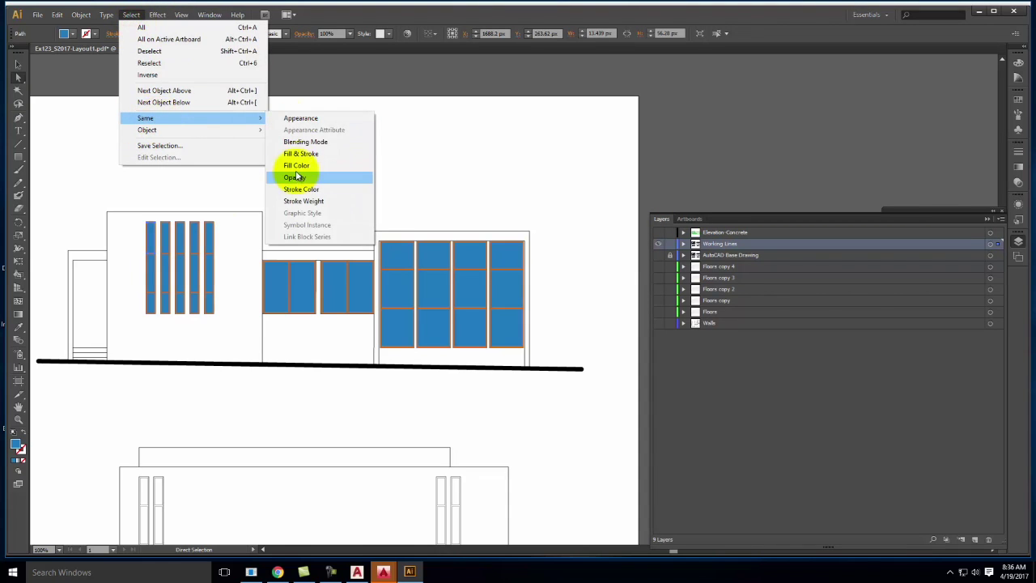
{"action": "left_click", "coordinate": [301, 167]}
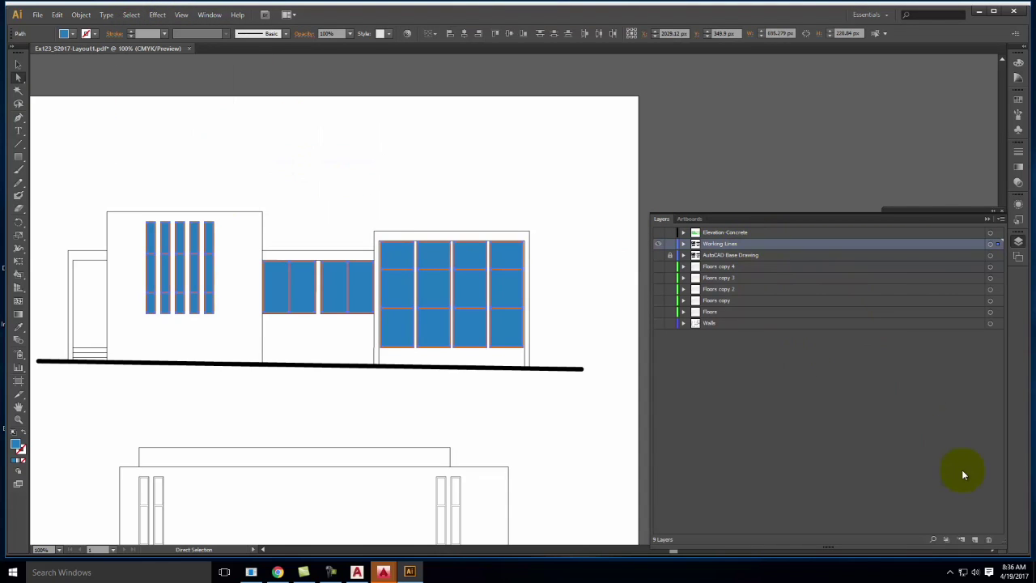
Move the blue panes onto a new layer named Elevation-Windows and hide it
{"action": "left_click", "coordinate": [975, 539]}
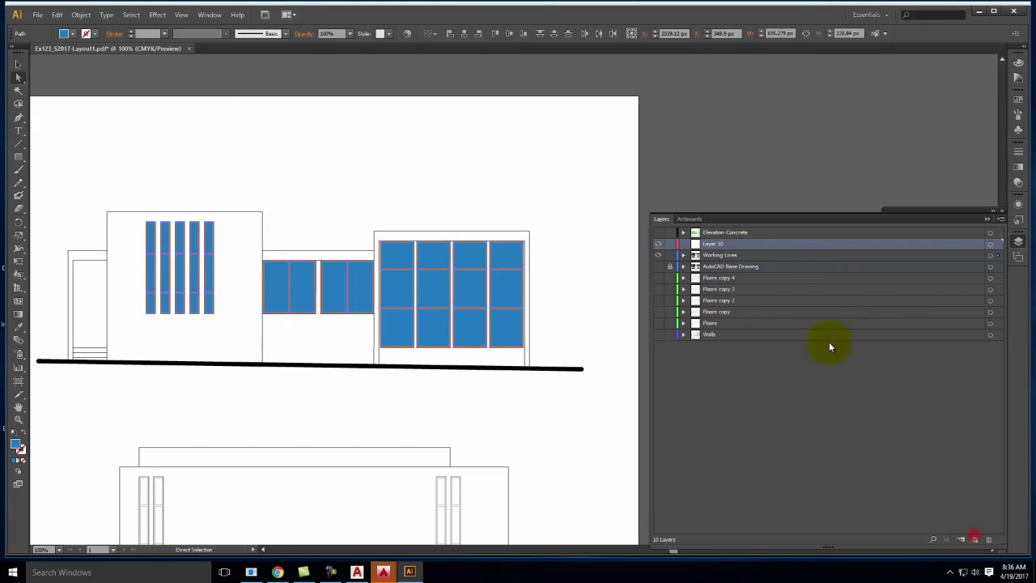
{"action": "double_click", "coordinate": [712, 244]}
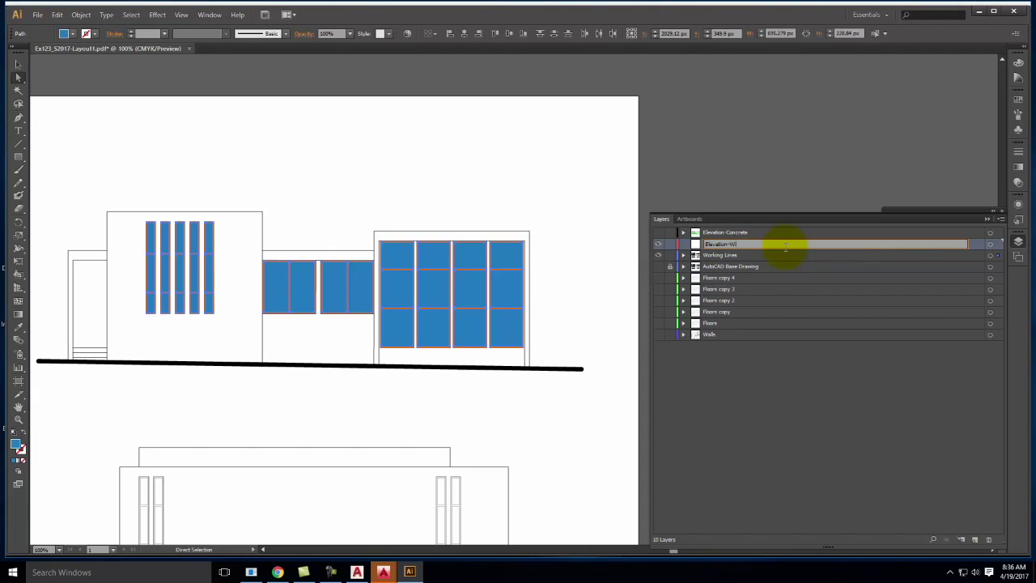
{"action": "key", "text": "Return"}
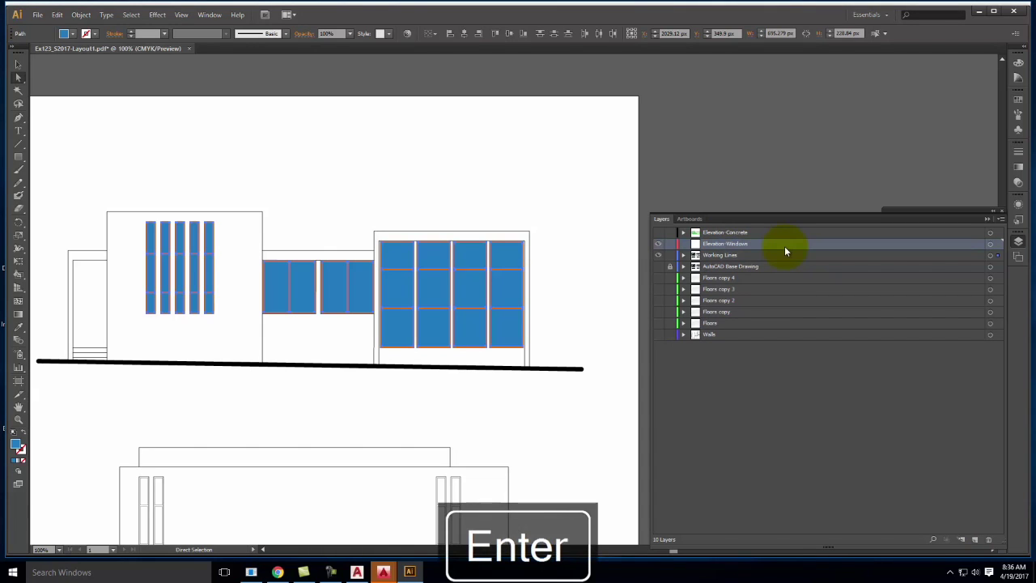
{"action": "left_click", "coordinate": [1000, 256]}
{"action": "left_click", "coordinate": [1000, 243]}
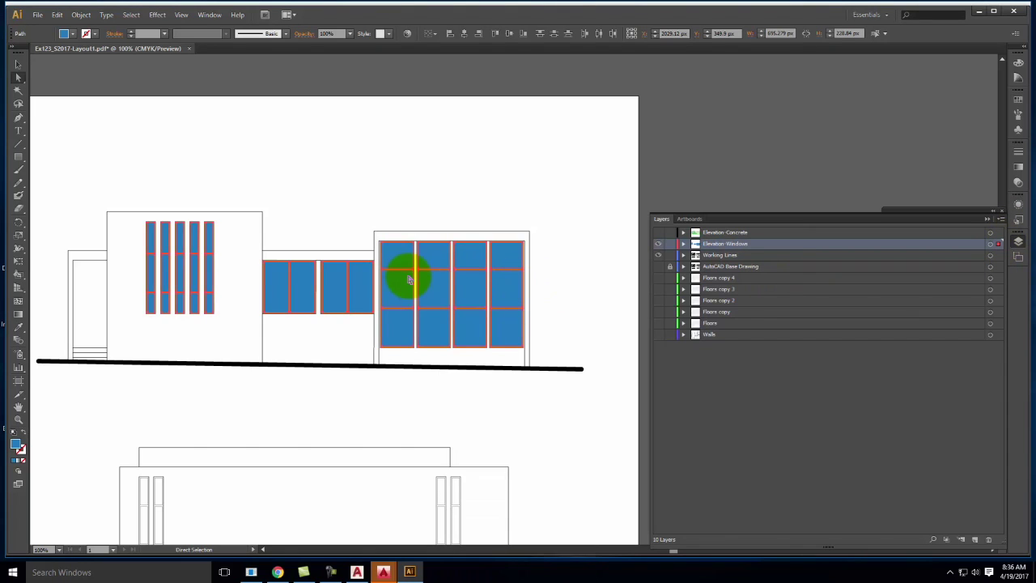
{"action": "left_click", "coordinate": [658, 244]}
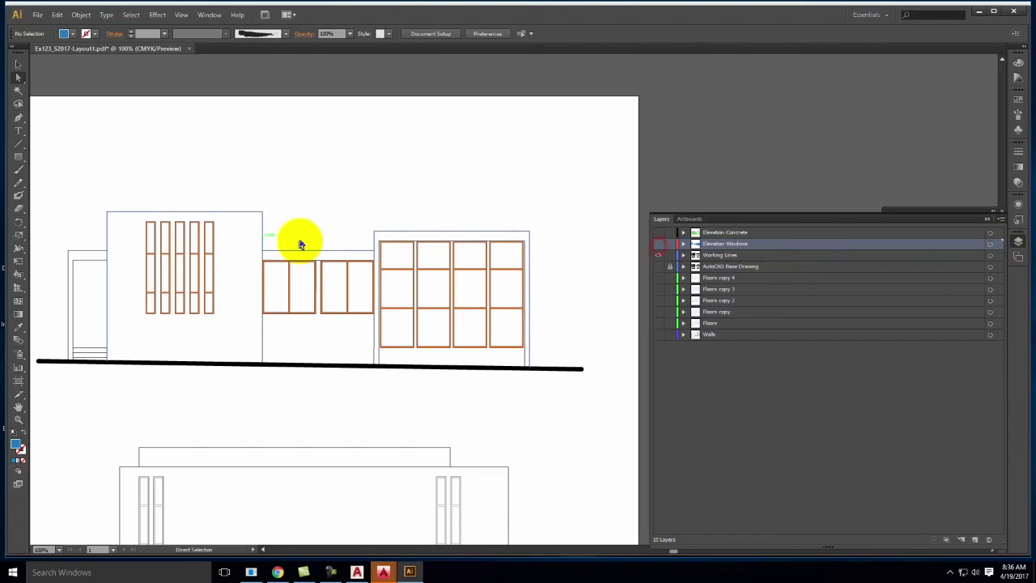
Zoom in on the window frames and select an orange mullion
{"action": "key", "text": "ctrl+equal"}
{"action": "key", "text": "ctrl+equal"}
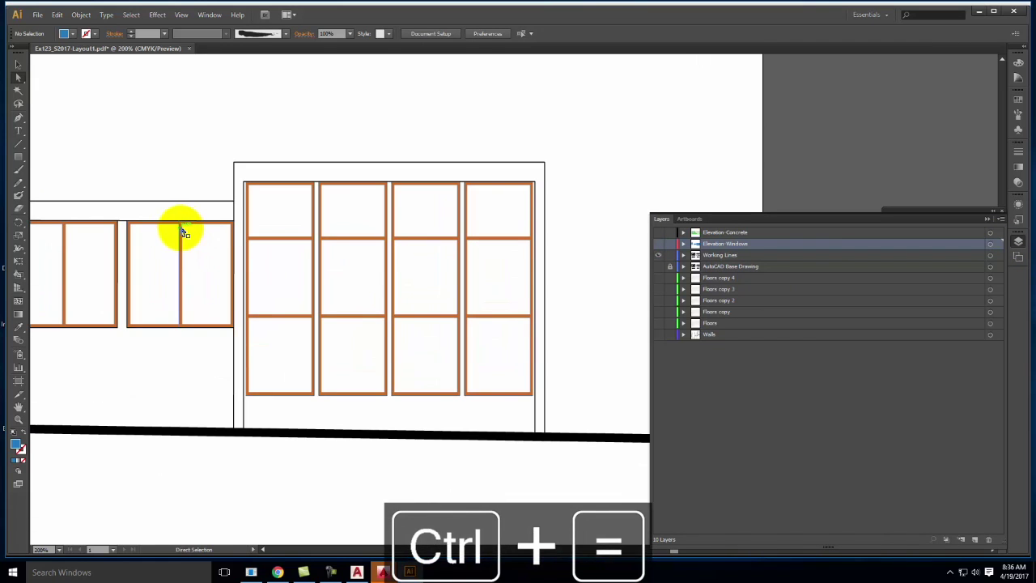
{"action": "key", "text": "ctrl+equal"}
{"action": "key", "text": "ctrl+equal"}
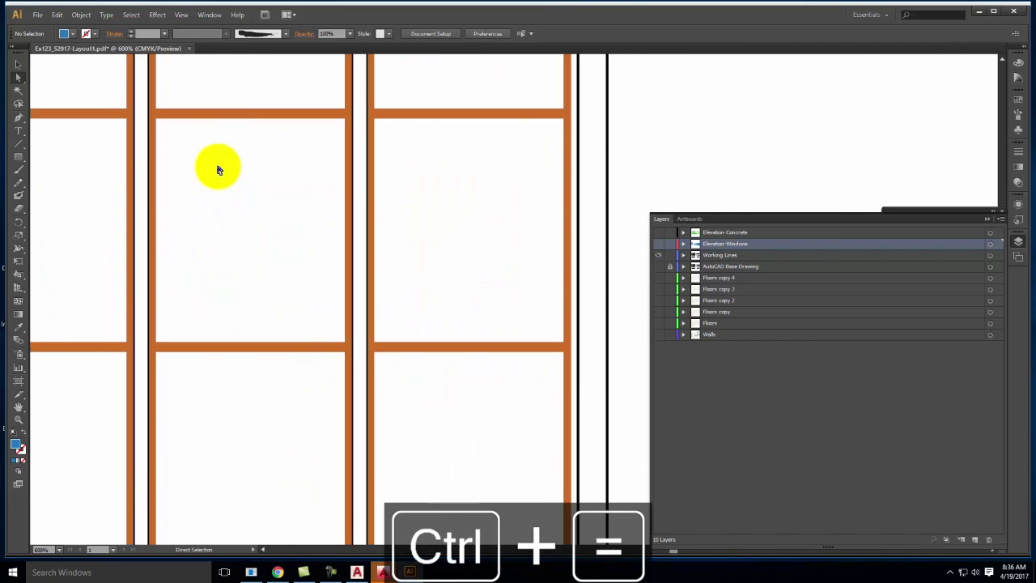
{"action": "left_click", "coordinate": [232, 118]}
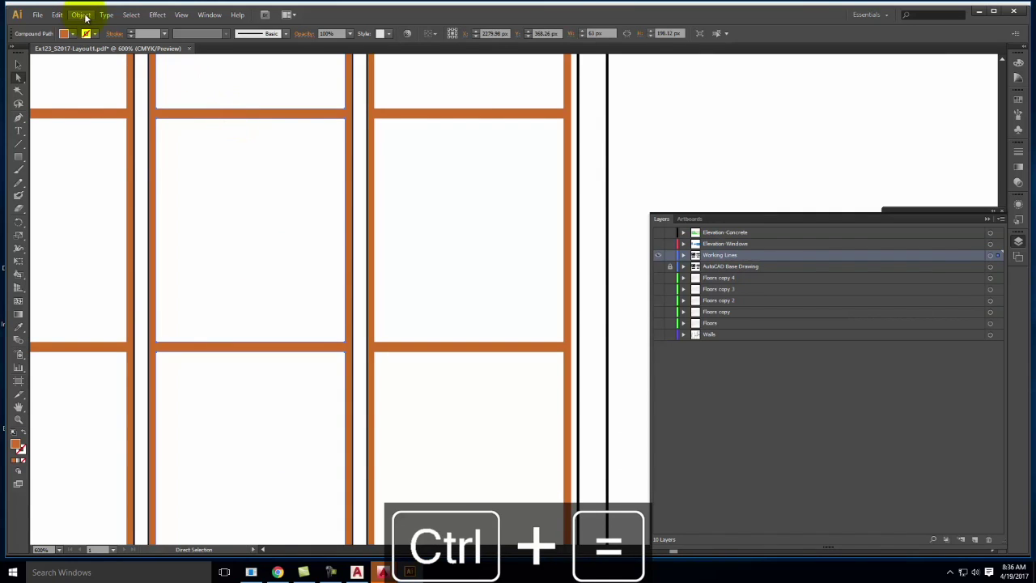
Move all orange-filled frames onto a new layer named Elevation-Window Frames
{"action": "left_click", "coordinate": [131, 14]}
{"action": "mouse_move", "coordinate": [144, 119]}
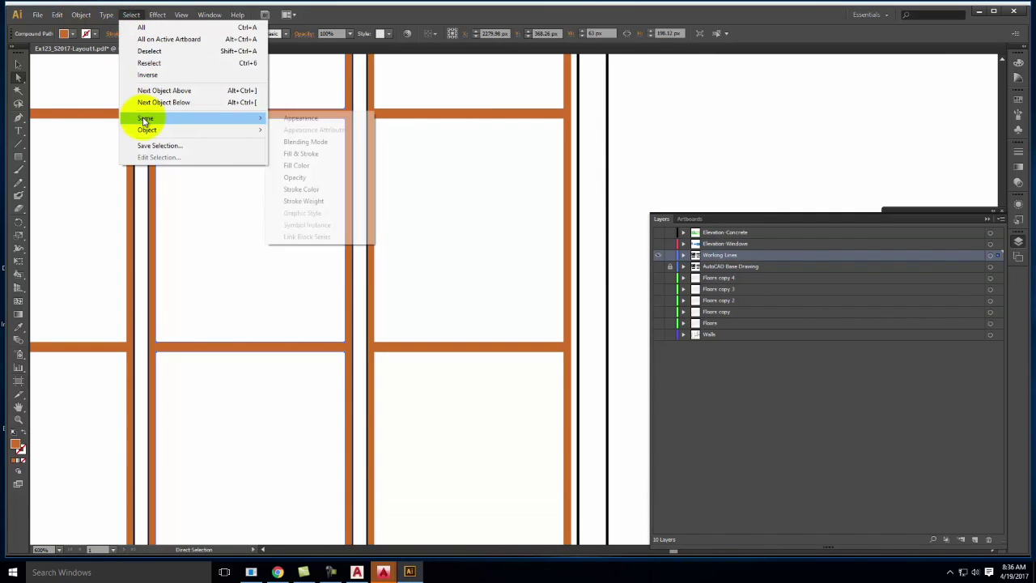
{"action": "left_click", "coordinate": [347, 167]}
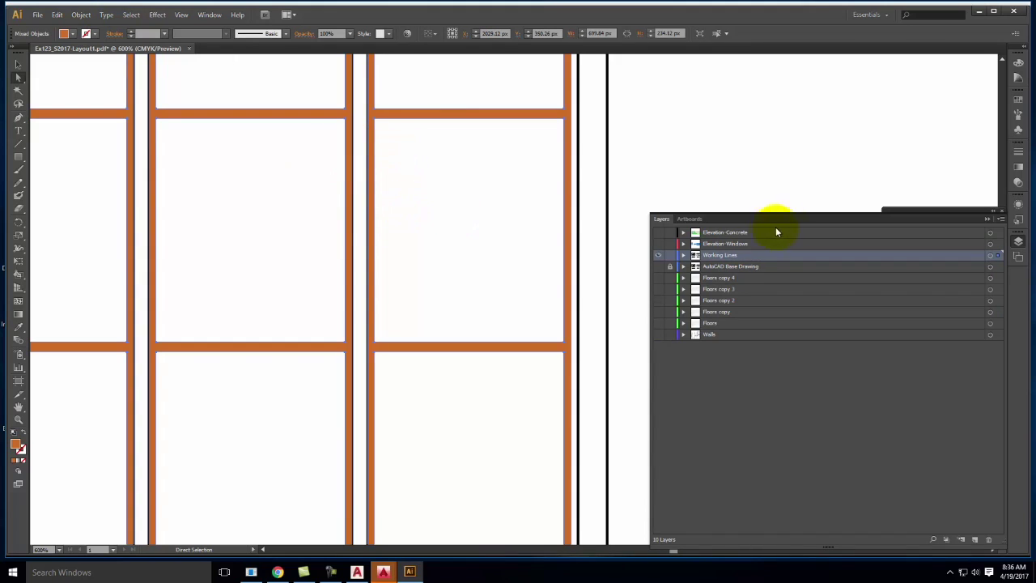
{"action": "left_click", "coordinate": [973, 543]}
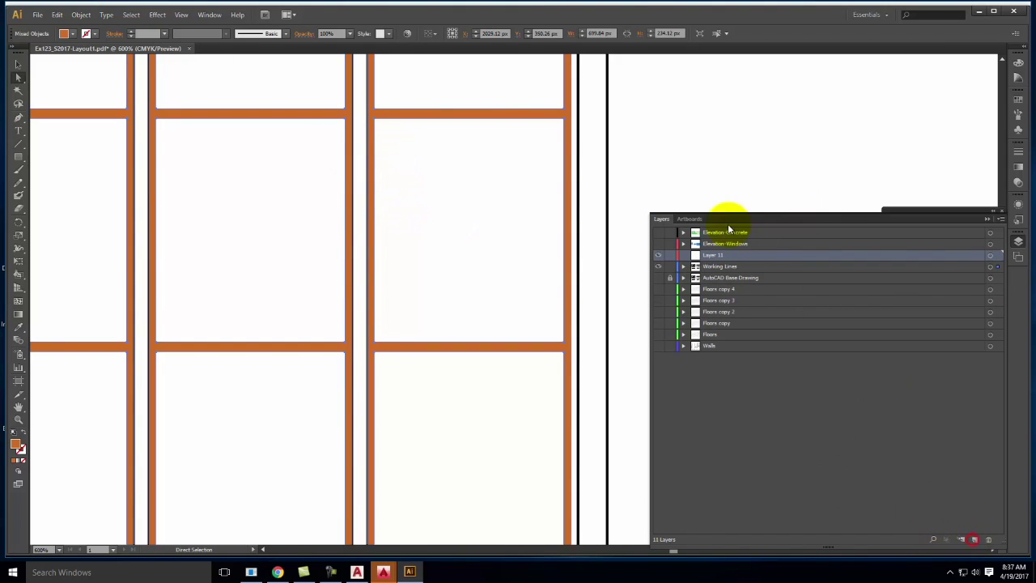
{"action": "double_click", "coordinate": [719, 255]}
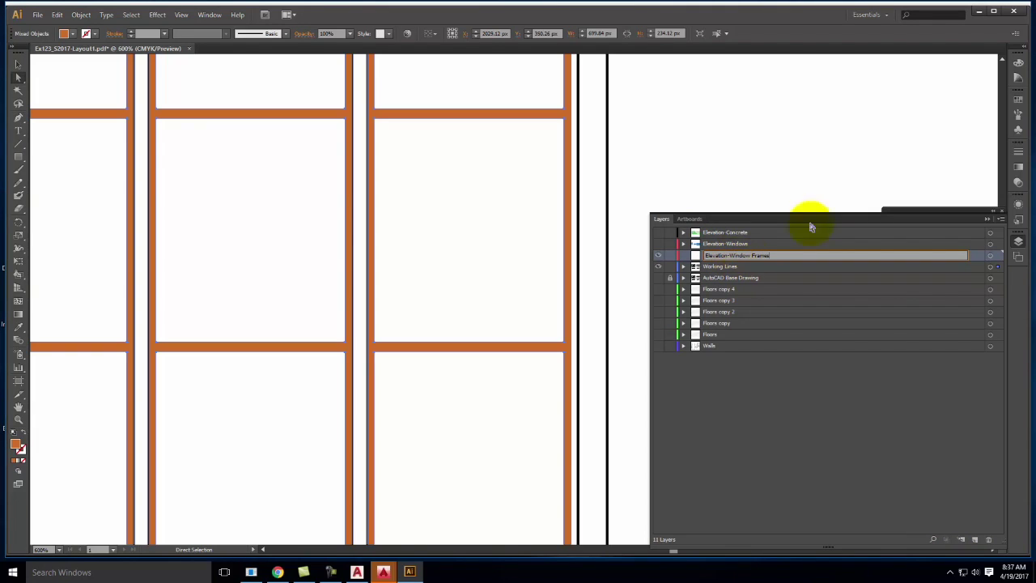
{"action": "left_click_drag", "start_coordinate": [1000, 271], "coordinate": [998, 256]}
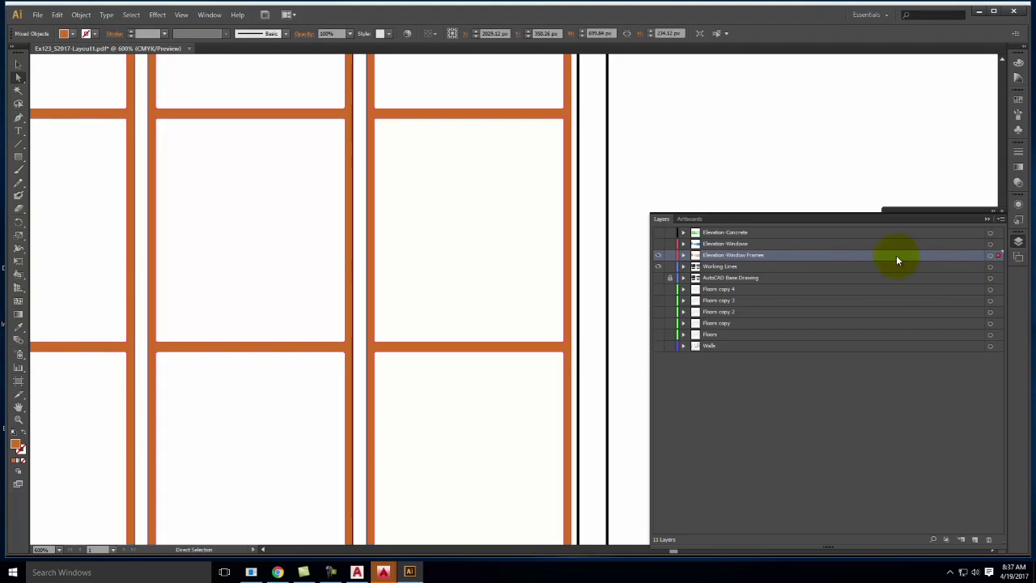
Hide Working Lines and Elevation-Window Frames, show Elevation-Windows, and select all its panes
{"action": "left_click", "coordinate": [658, 267]}
{"action": "key", "text": "ctrl+minus"}
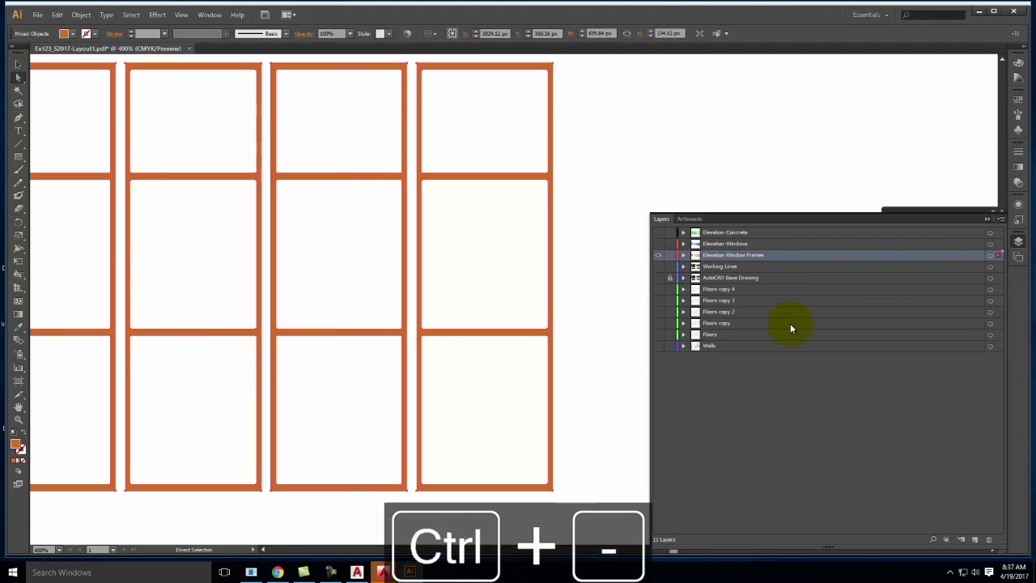
{"action": "key", "text": "ctrl+minus"}
{"action": "key", "text": "ctrl+minus"}
{"action": "key", "text": "ctrl+minus"}
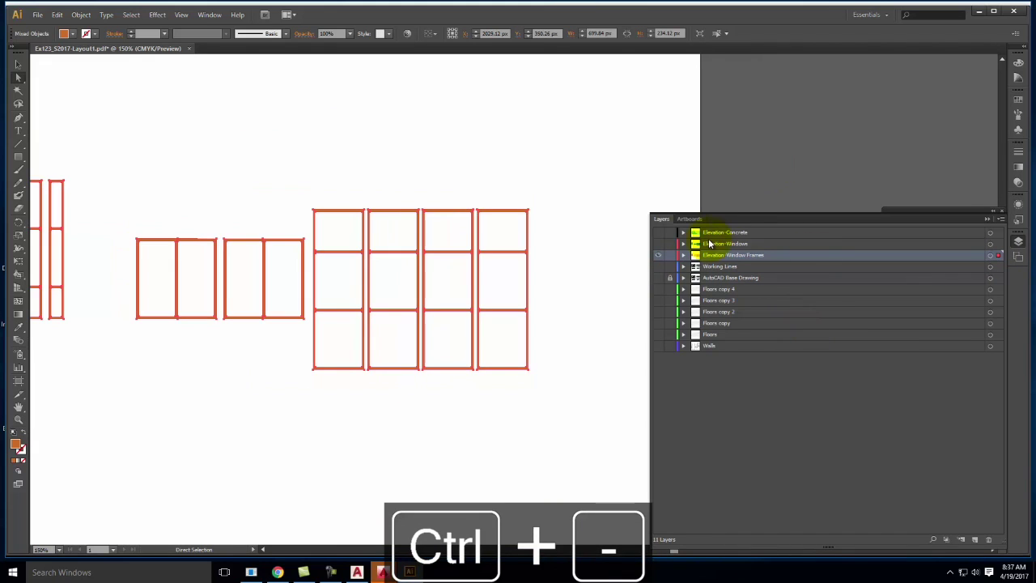
{"action": "left_click", "coordinate": [659, 256]}
{"action": "left_click", "coordinate": [658, 244]}
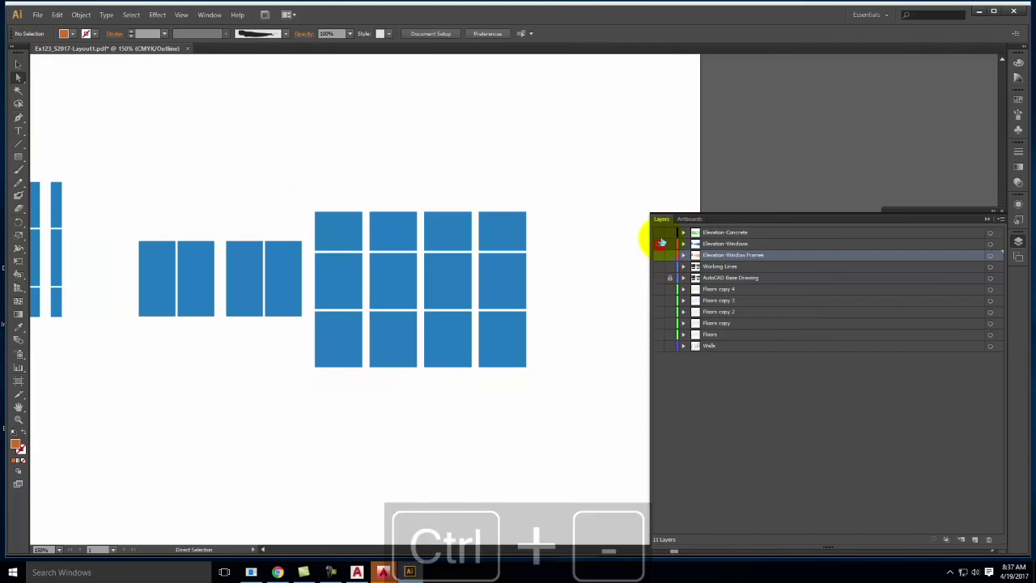
{"action": "key", "text": "space"}
{"action": "left_click_drag", "start_coordinate": [243, 213], "coordinate": [379, 191]}
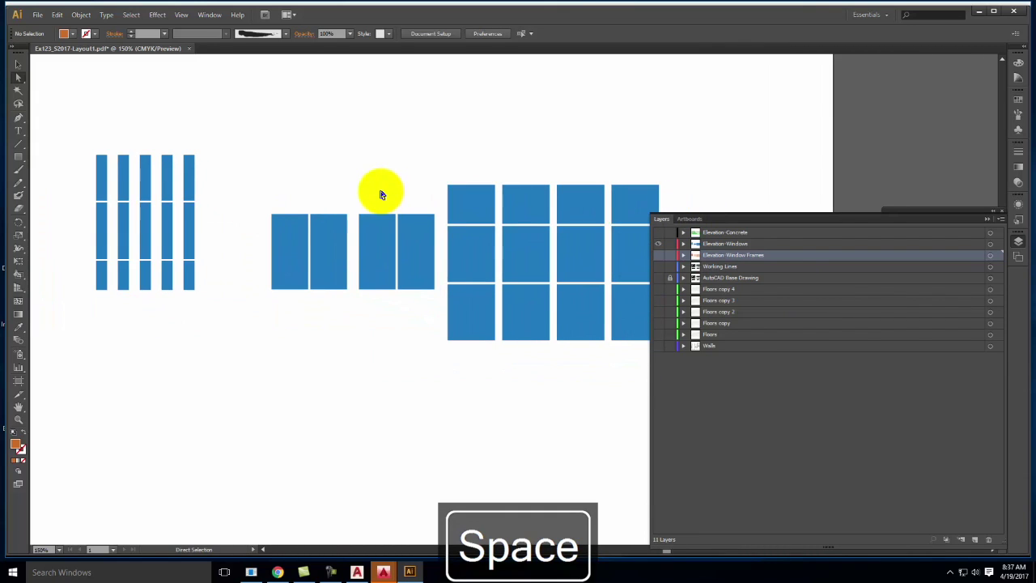
{"action": "left_click", "coordinate": [325, 257]}
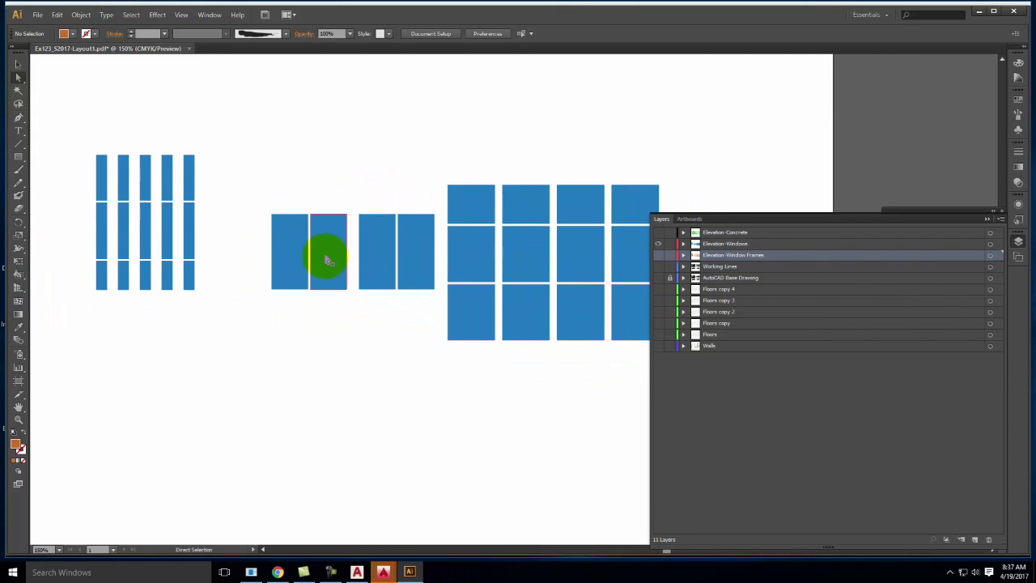
{"action": "left_click", "coordinate": [998, 244]}
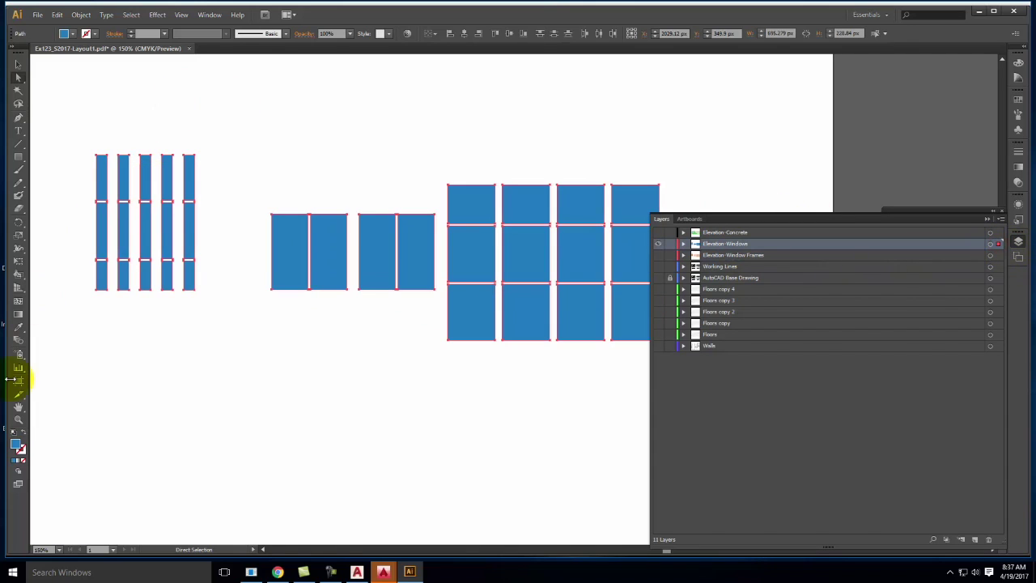
Recolour the window panes light blue 75C2FC and show the AutoCAD Base Drawing layer
{"action": "double_click", "coordinate": [16, 446]}
{"action": "left_click_drag", "start_coordinate": [482, 229], "coordinate": [451, 216]}
{"action": "left_click", "coordinate": [632, 221]}
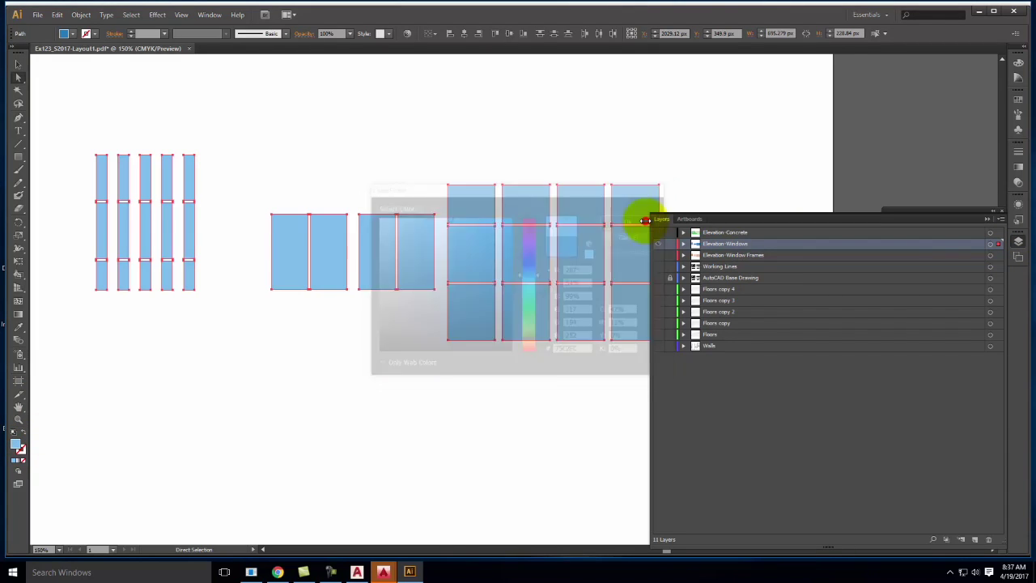
{"action": "left_click", "coordinate": [658, 278]}
{"action": "left_click", "coordinate": [607, 148]}
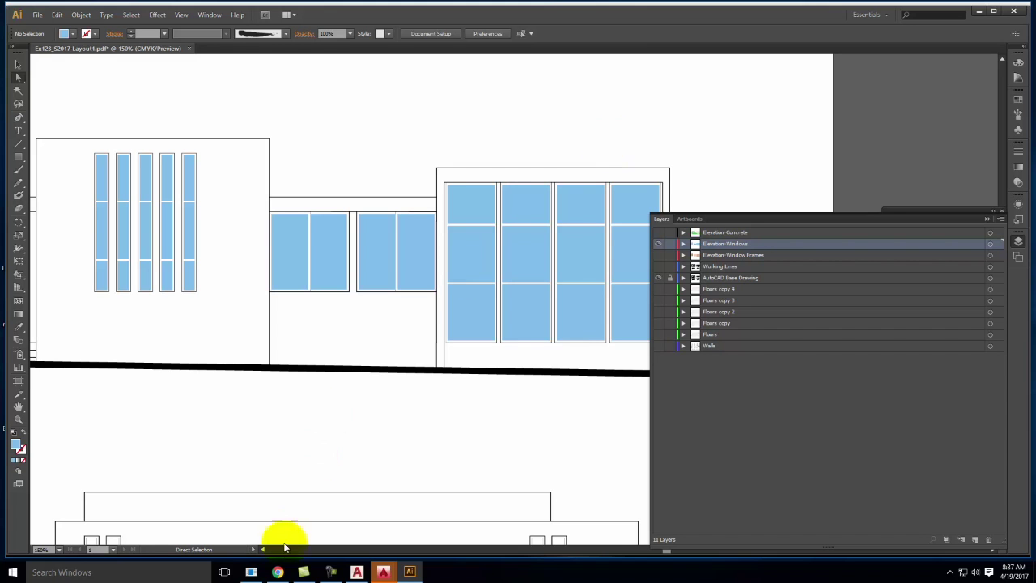
{"action": "left_click", "coordinate": [278, 571]}
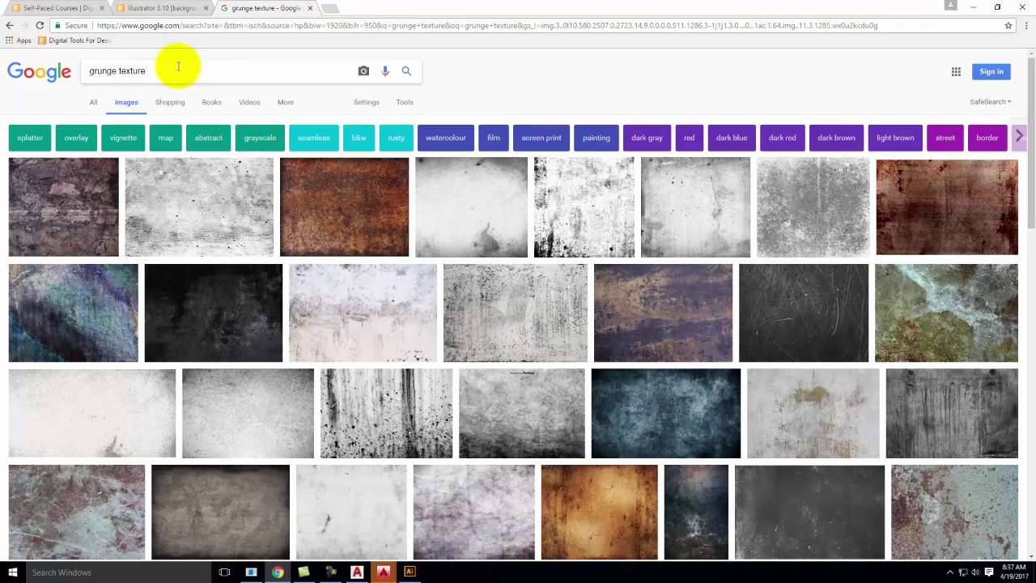
Go to search.creativecommons.org in a new browser tab
{"action": "left_click", "coordinate": [331, 8]}
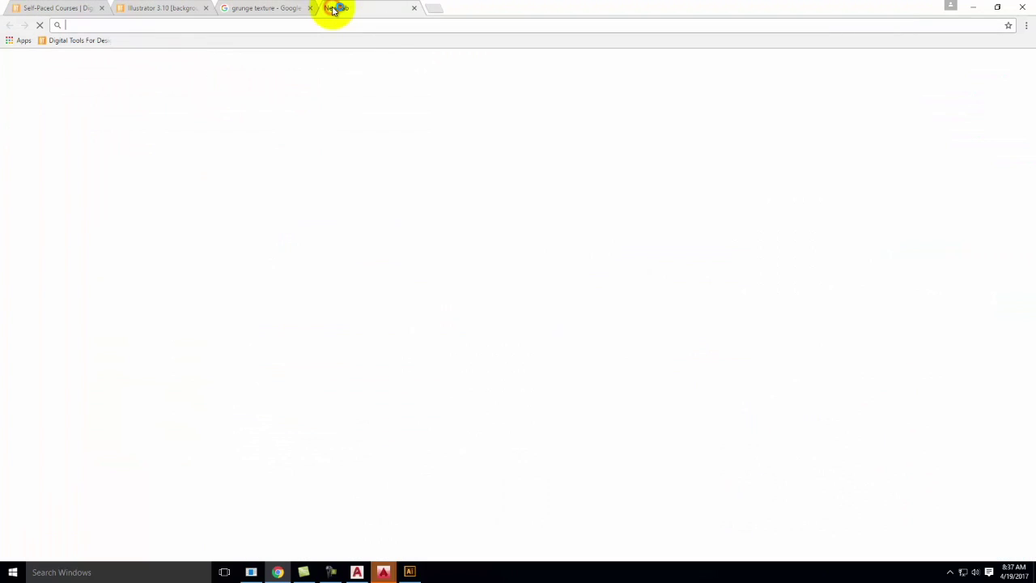
{"action": "type", "text": "sear"}
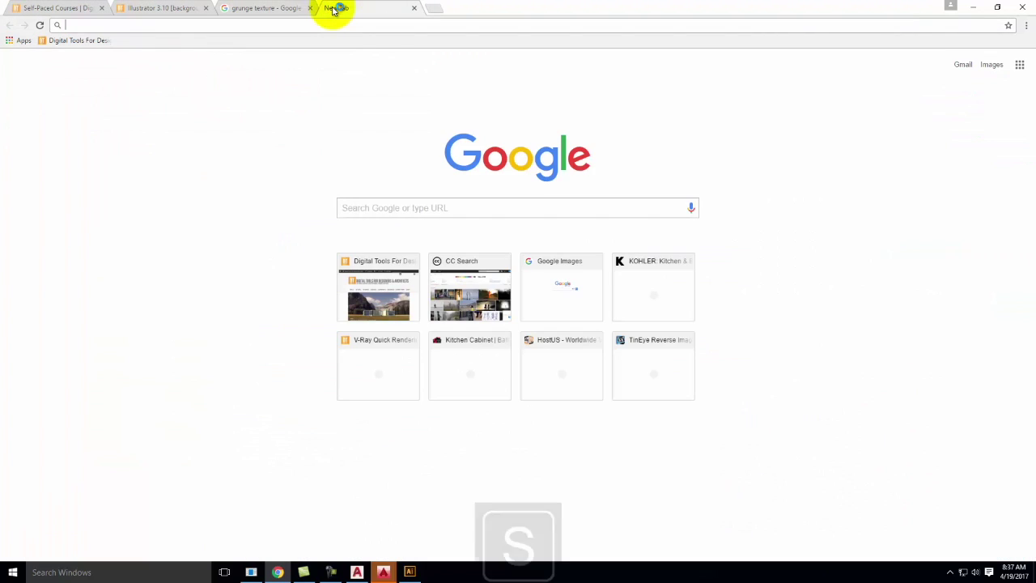
{"action": "key", "text": "Return"}
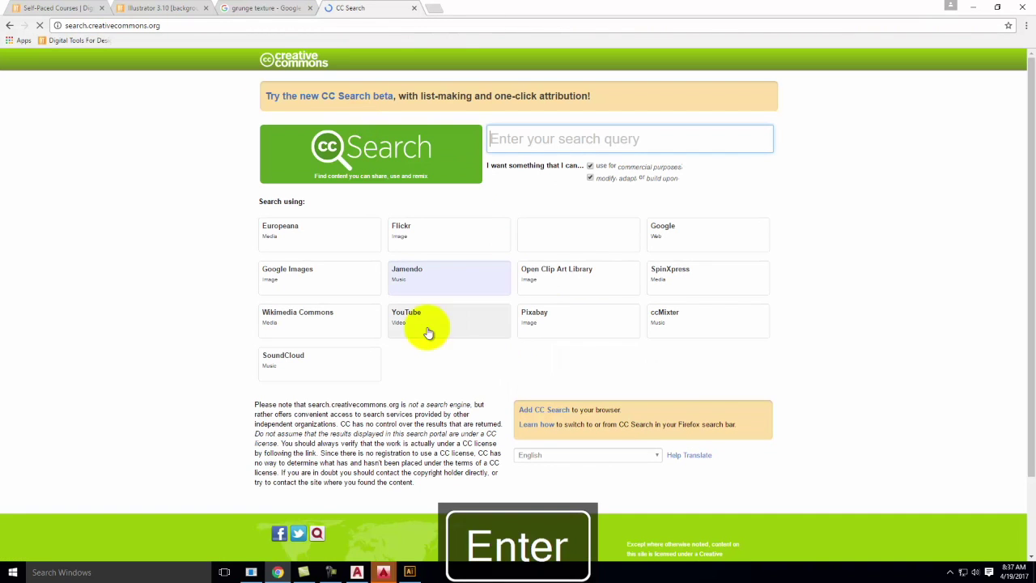
Search Flickr for 'cloudy sky' on CC Search
{"action": "left_click", "coordinate": [424, 234]}
{"action": "left_click", "coordinate": [528, 138]}
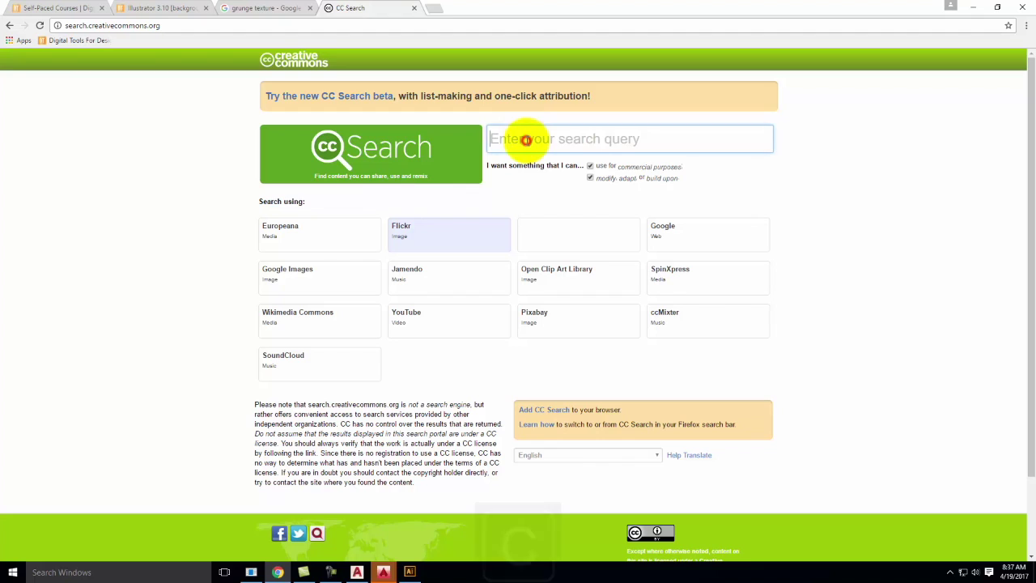
{"action": "type", "text": "cloudy sky"}
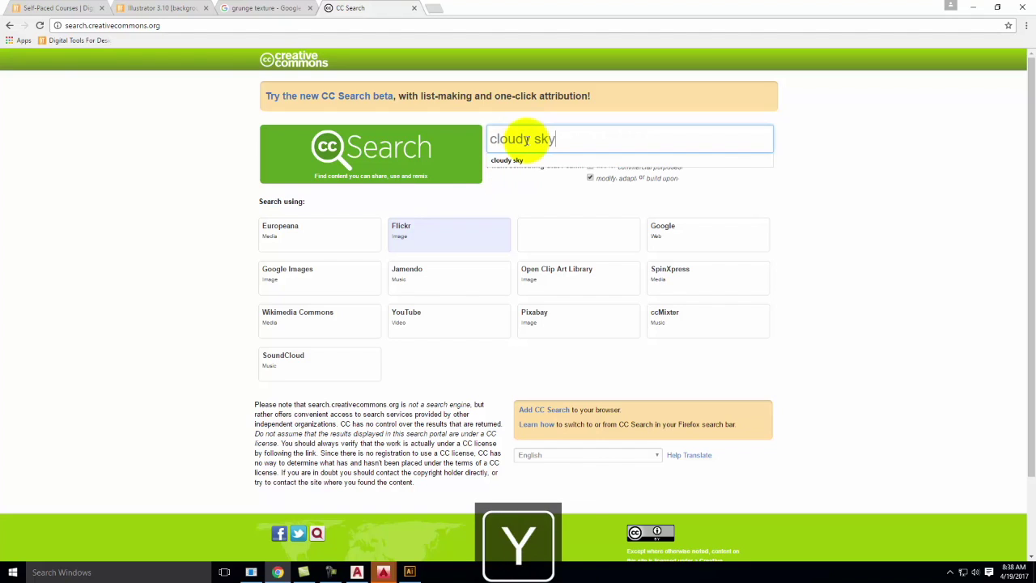
{"action": "key", "text": "Return"}
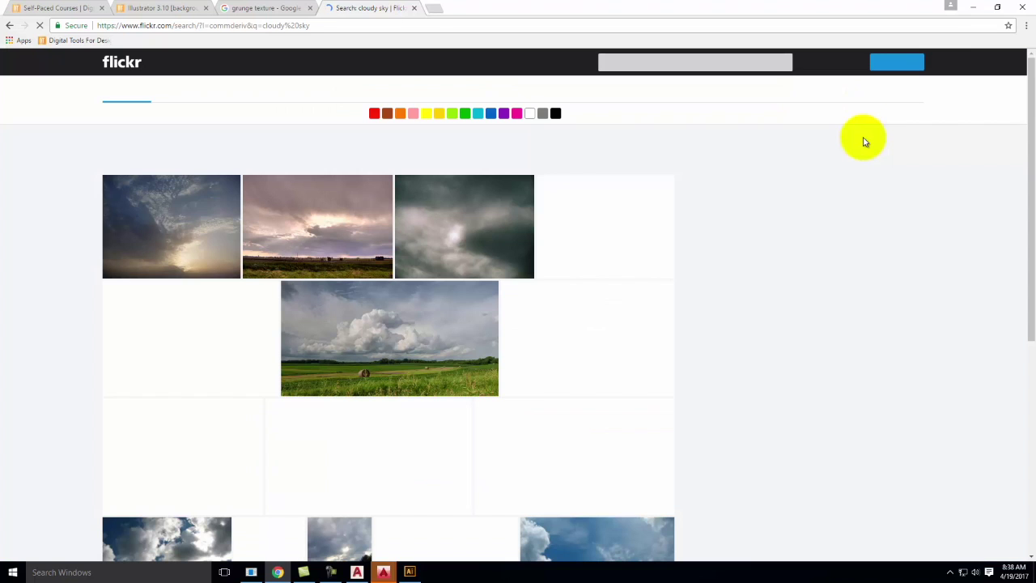
Scroll the Flickr results and open the blue Cloudy sky photo
{"action": "scroll", "coordinate": [819, 277], "scroll_direction": "down", "scroll_amount": 2}
{"action": "scroll", "coordinate": [509, 262], "scroll_direction": "down", "scroll_amount": 2}
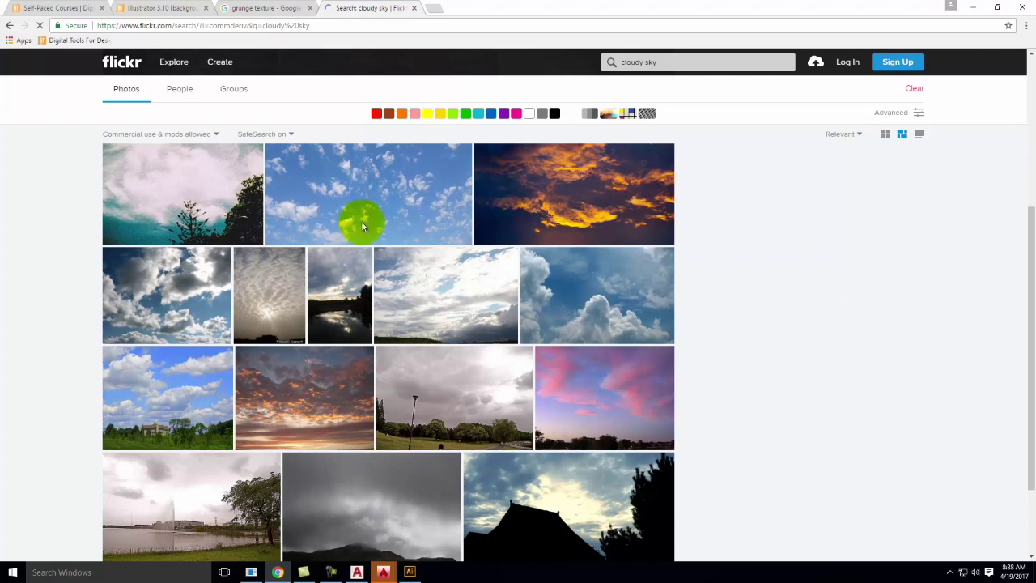
{"action": "scroll", "coordinate": [473, 349], "scroll_direction": "down", "scroll_amount": 2}
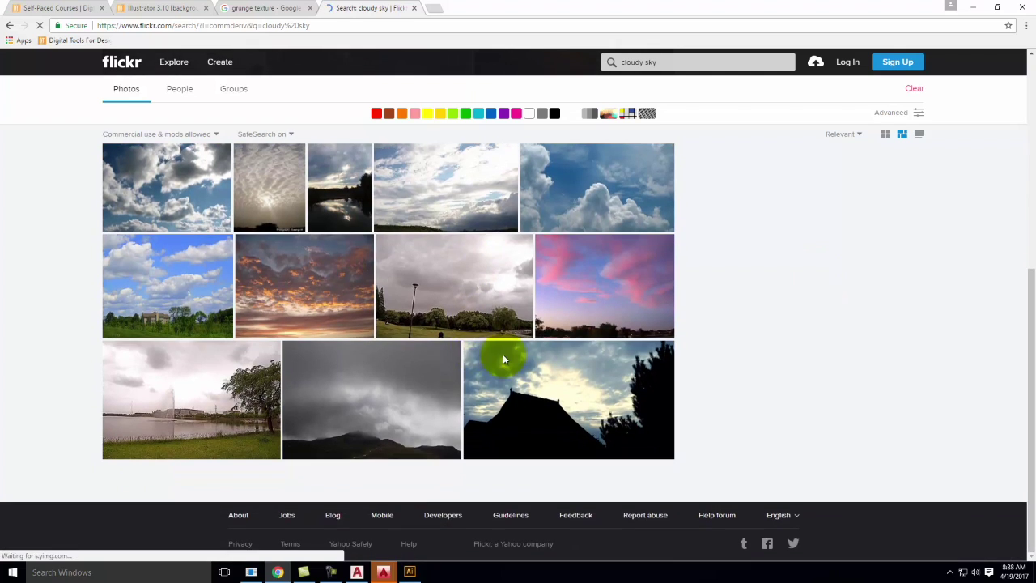
{"action": "scroll", "coordinate": [450, 346], "scroll_direction": "down", "scroll_amount": 2}
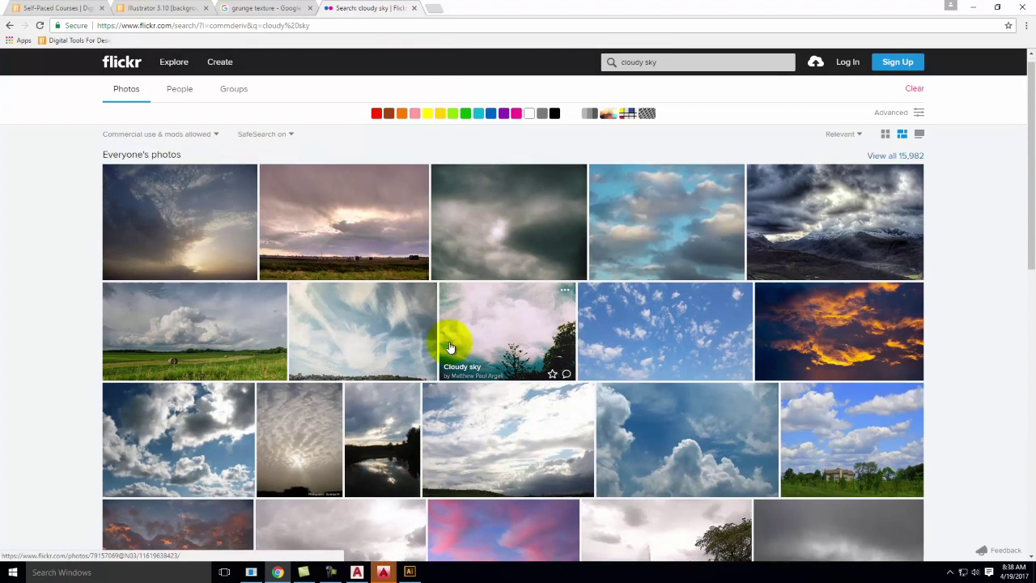
{"action": "scroll", "coordinate": [364, 456], "scroll_direction": "up", "scroll_amount": 1}
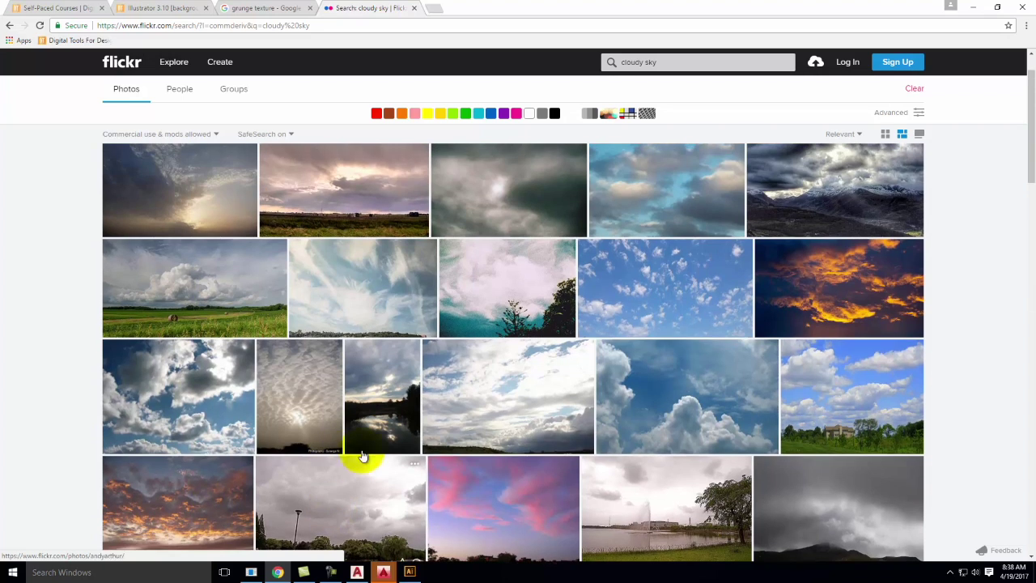
{"action": "left_click", "coordinate": [701, 293]}
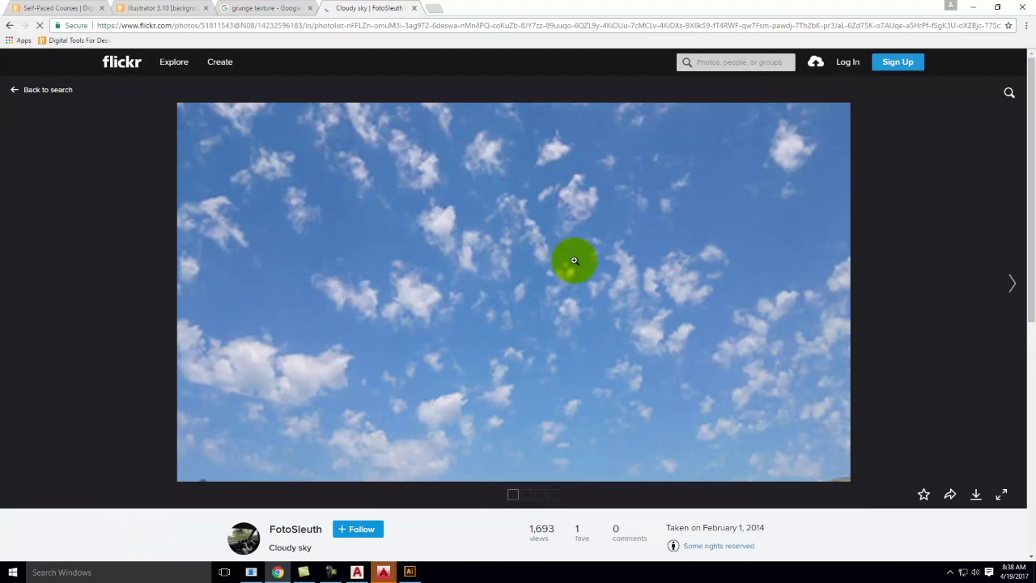
Download the photo at original 3920 × 2204 size and show it in the Downloads folder
{"action": "left_click", "coordinate": [976, 495]}
{"action": "left_click", "coordinate": [939, 455]}
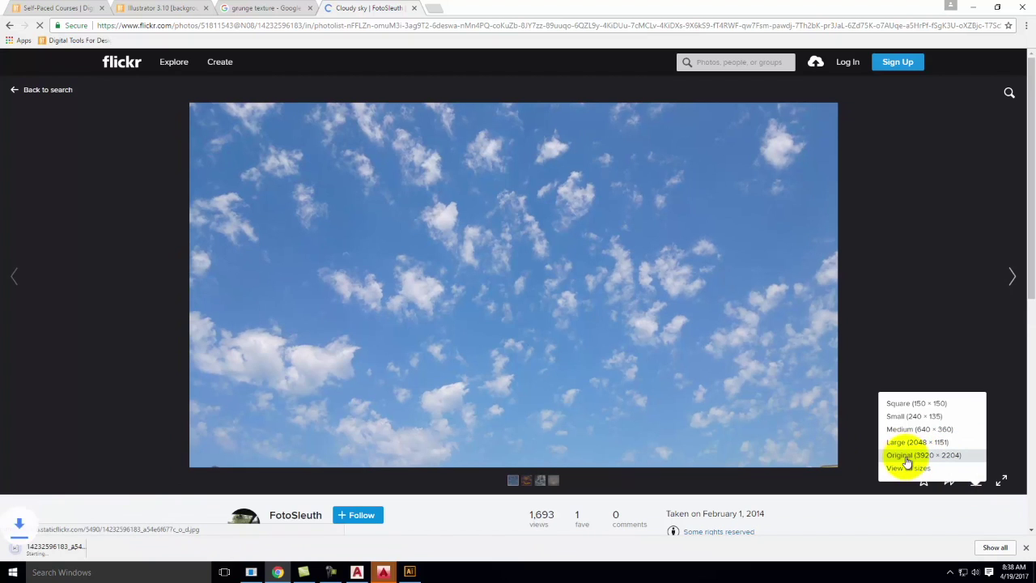
{"action": "left_click", "coordinate": [114, 550]}
{"action": "left_click", "coordinate": [146, 512]}
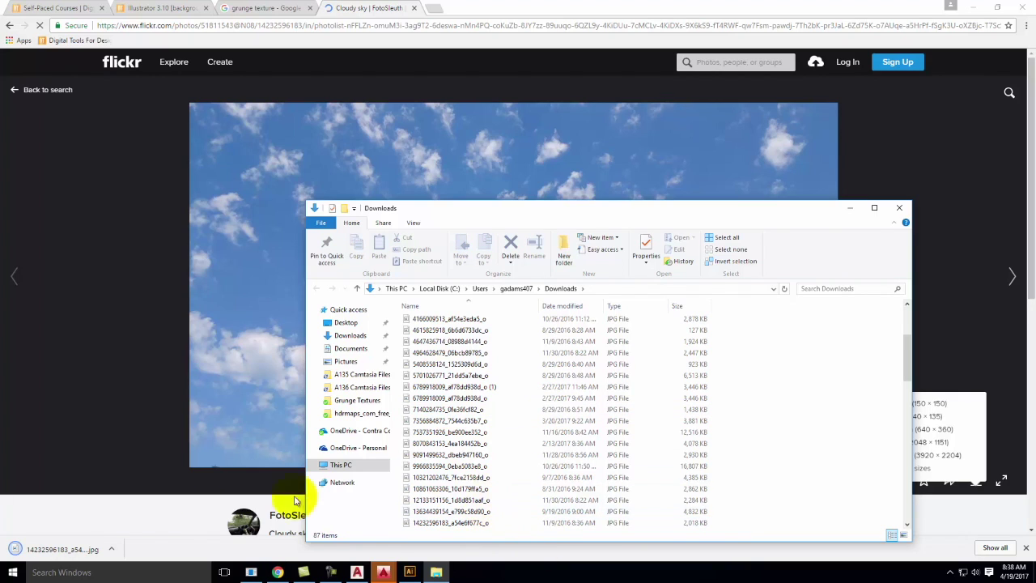
Reveal the downloaded sky JPG in its folder and copy it
{"action": "left_click", "coordinate": [111, 549]}
{"action": "left_click", "coordinate": [162, 516]}
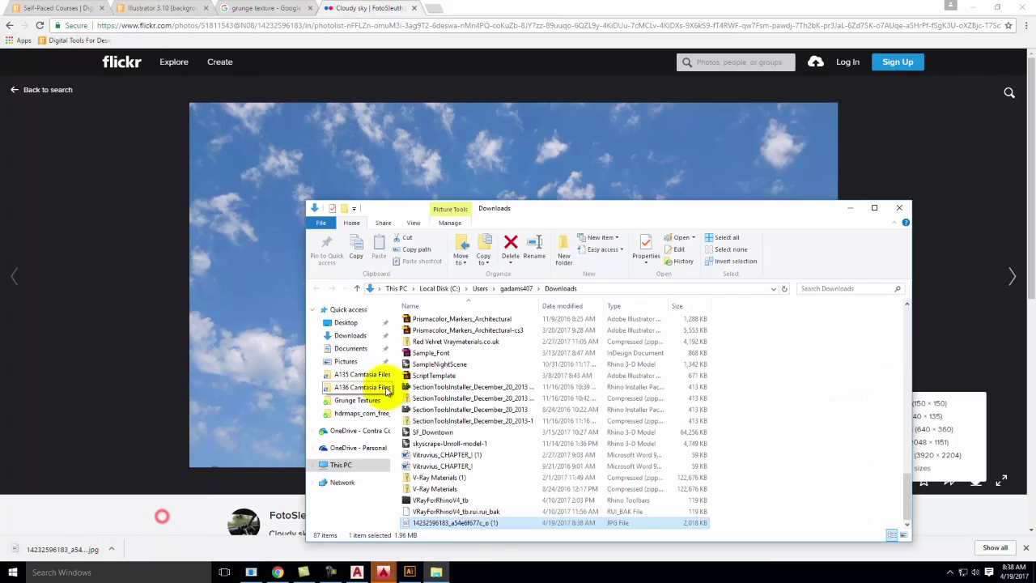
{"action": "right_click", "coordinate": [428, 522]}
{"action": "left_click", "coordinate": [462, 458]}
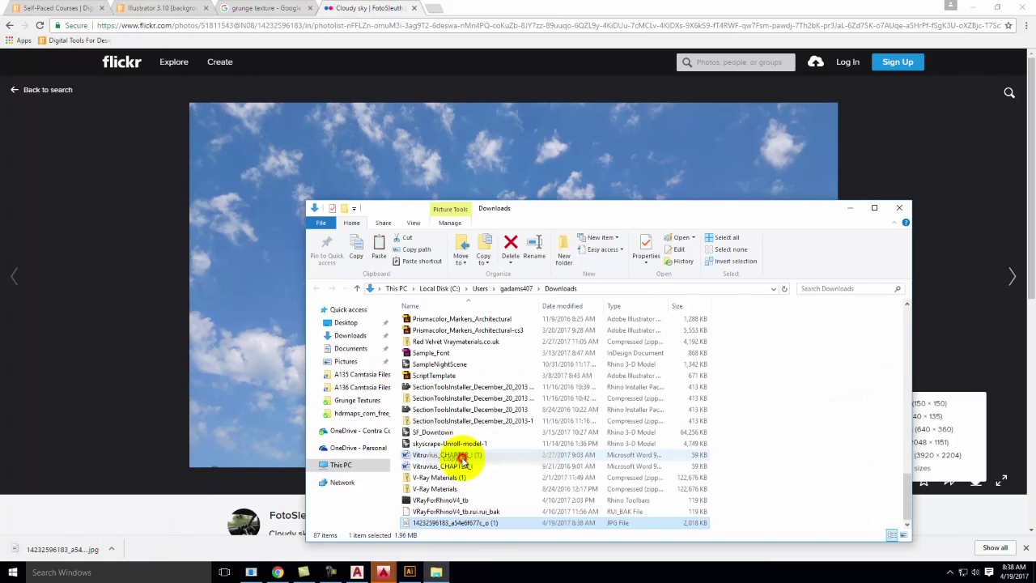
Paste the sky JPG into OneDrive > Live Demonstrations > Live - A135 Exercises > Ex123, then return to Illustrator
{"action": "left_click", "coordinate": [362, 431]}
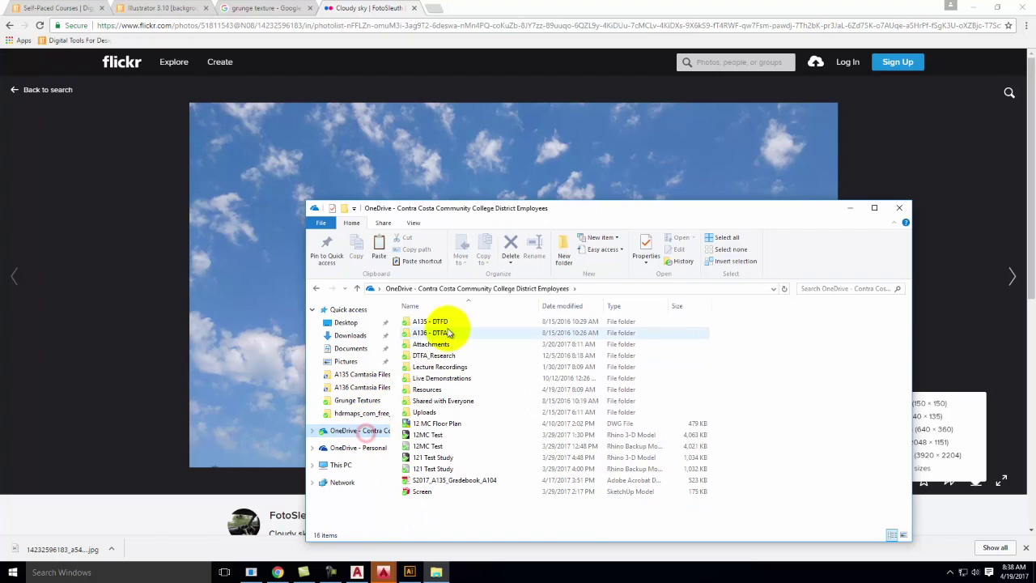
{"action": "double_click", "coordinate": [430, 321]}
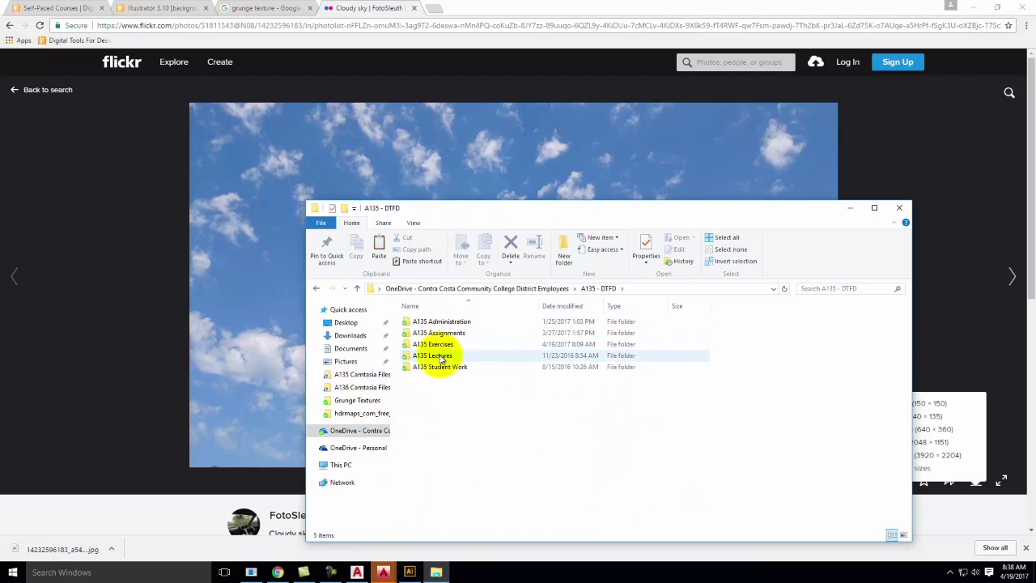
{"action": "left_click", "coordinate": [486, 291]}
{"action": "double_click", "coordinate": [435, 378]}
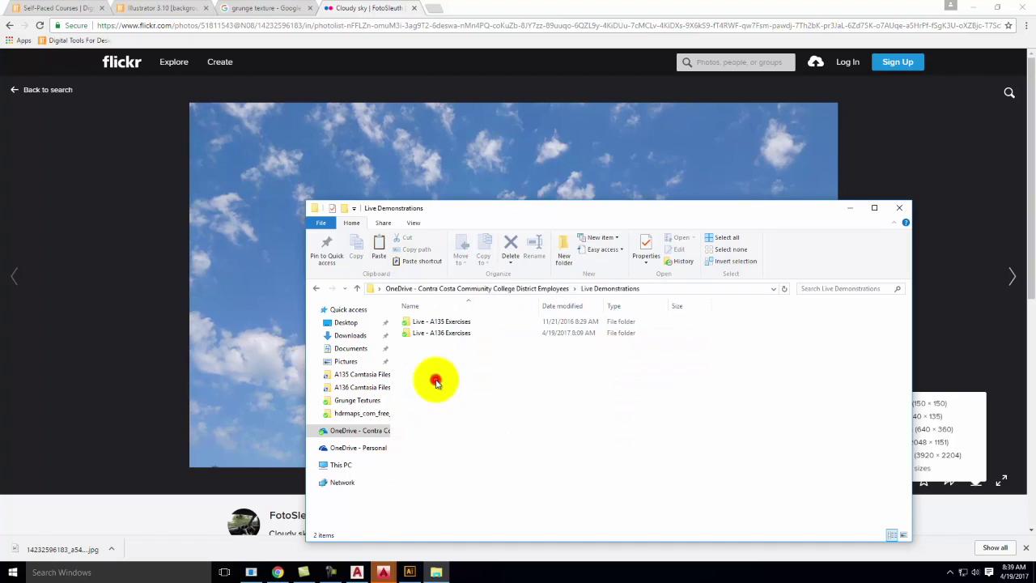
{"action": "double_click", "coordinate": [437, 321]}
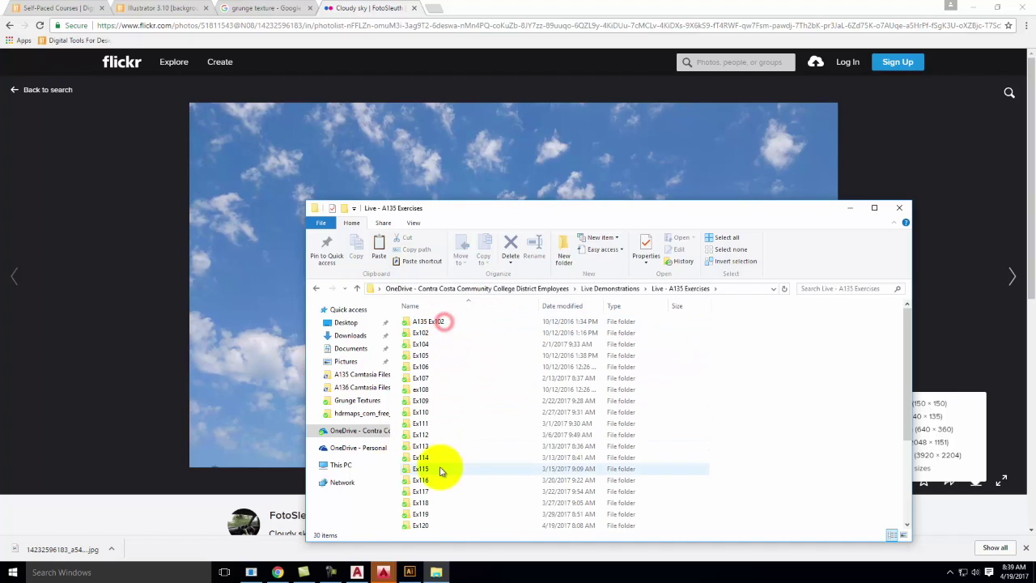
{"action": "scroll", "coordinate": [441, 472], "scroll_direction": "down", "scroll_amount": 2}
{"action": "double_click", "coordinate": [430, 497]}
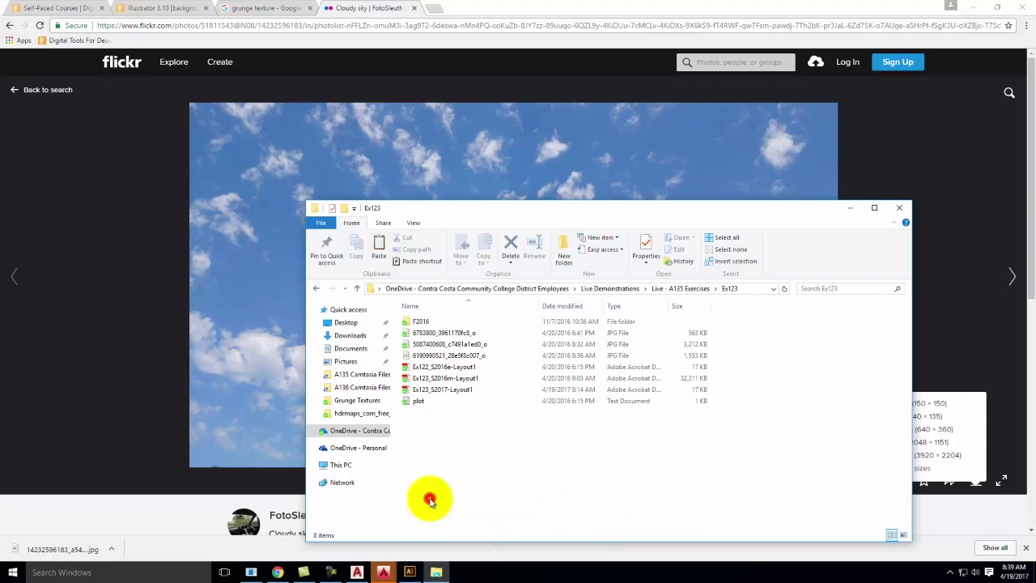
{"action": "right_click", "coordinate": [447, 439]}
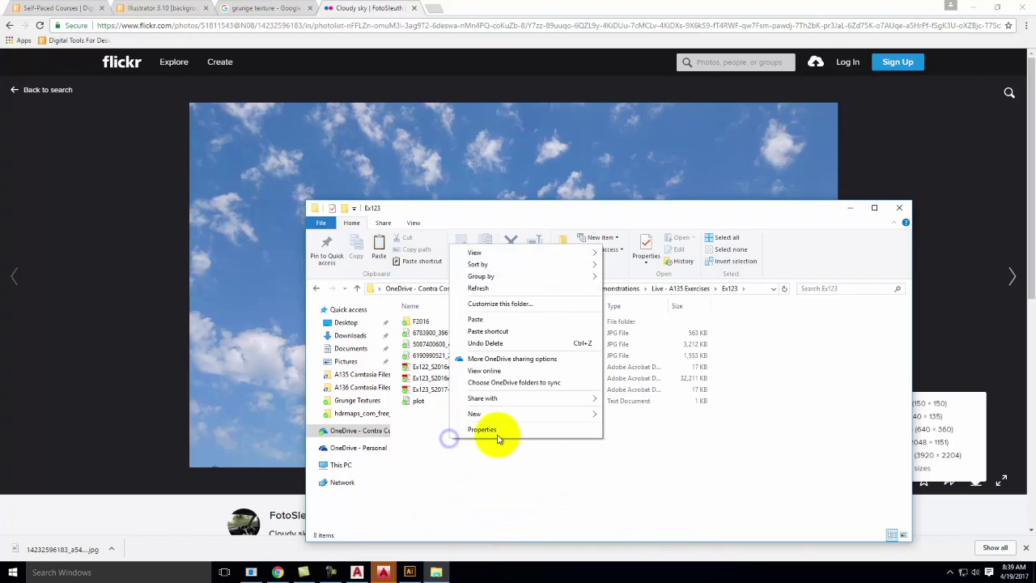
{"action": "left_click", "coordinate": [476, 320]}
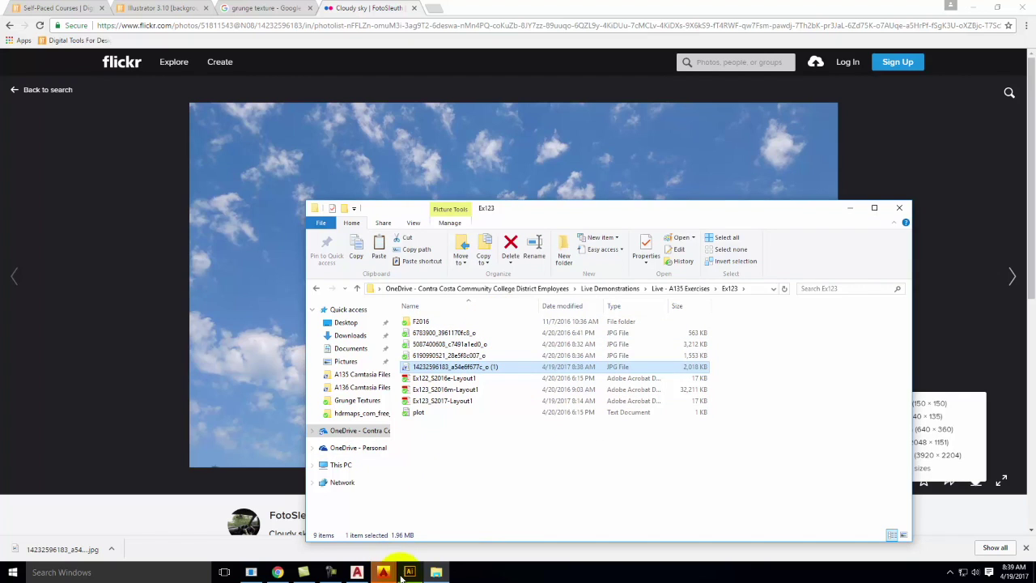
{"action": "left_click", "coordinate": [409, 572]}
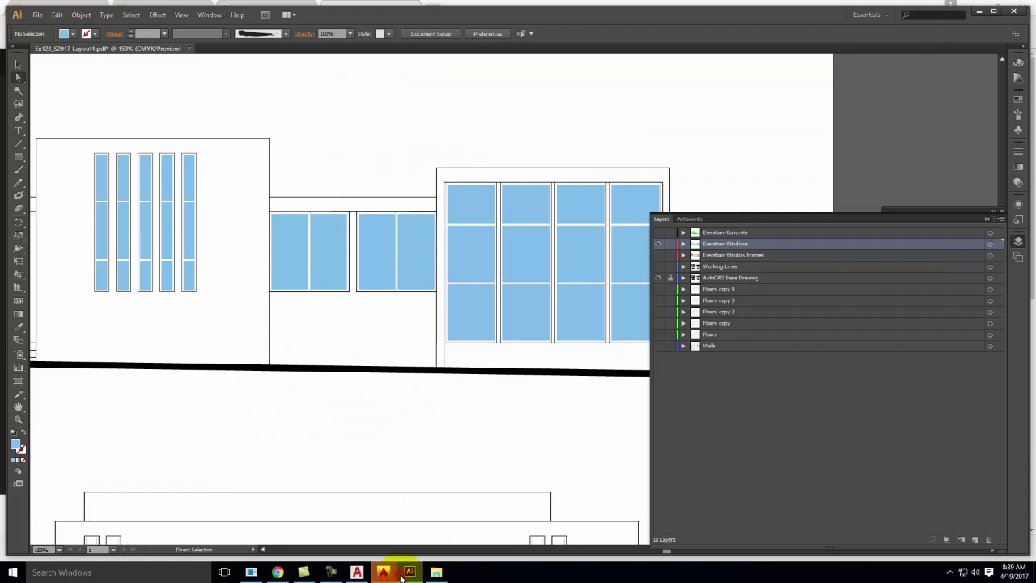
Hide the AutoCAD Base Drawing layer so only the light blue window panes show
{"action": "left_click", "coordinate": [657, 277]}
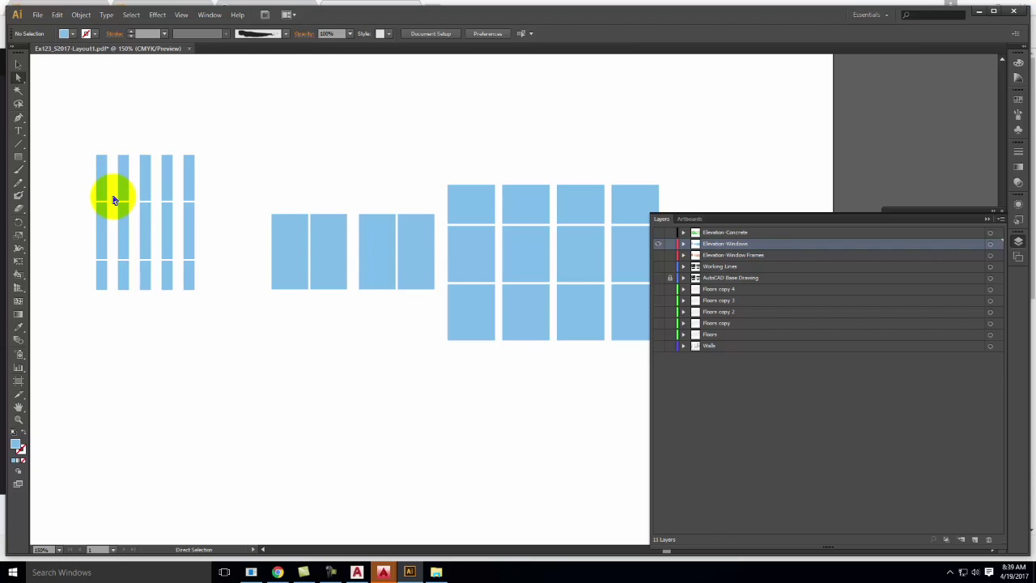
{"action": "left_click", "coordinate": [279, 572]}
Open the 'Illustrator 3.15 [clipping mask from live paint]' tutorial from the Tutorials menu
{"action": "left_click", "coordinate": [150, 8]}
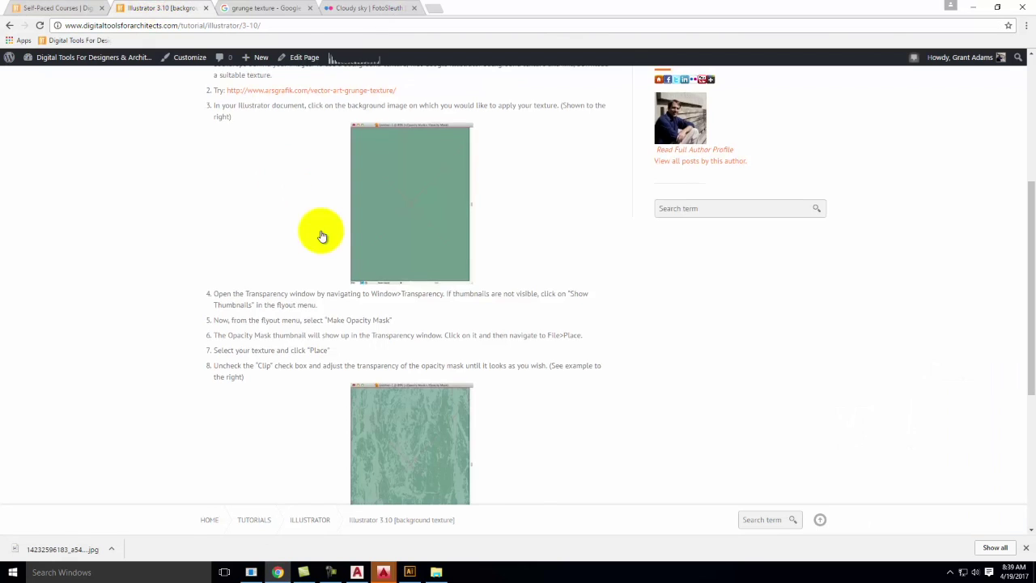
{"action": "scroll", "coordinate": [321, 236], "scroll_direction": "up", "scroll_amount": 3}
{"action": "mouse_move", "coordinate": [557, 161]}
{"action": "mouse_move", "coordinate": [569, 250]}
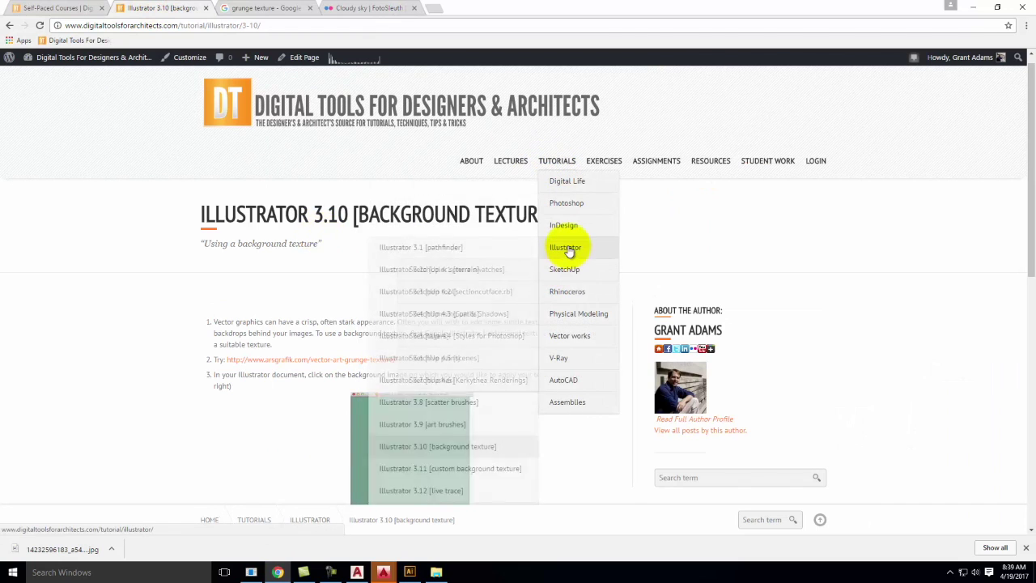
{"action": "scroll", "coordinate": [498, 399], "scroll_direction": "down", "scroll_amount": 2}
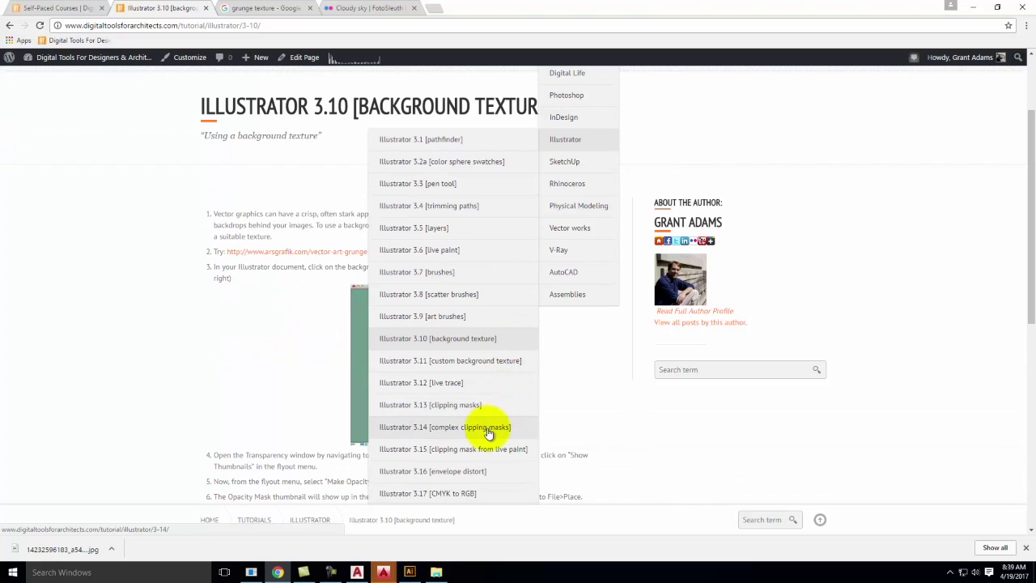
{"action": "left_click", "coordinate": [436, 450]}
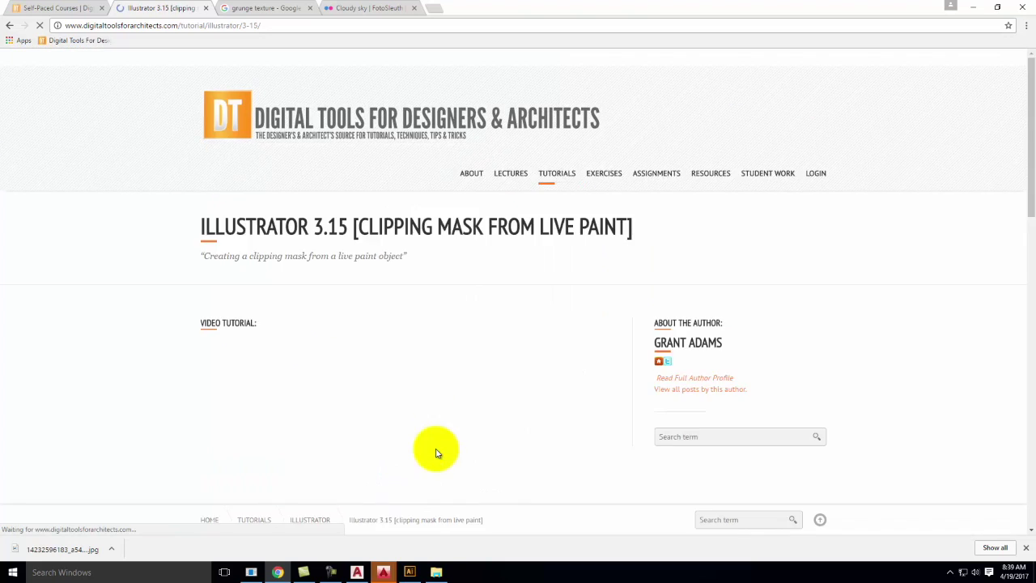
Scroll through the tutorial's steps, then minimize Chrome to get back to Illustrator
{"action": "scroll", "coordinate": [441, 288], "scroll_direction": "down", "scroll_amount": 2}
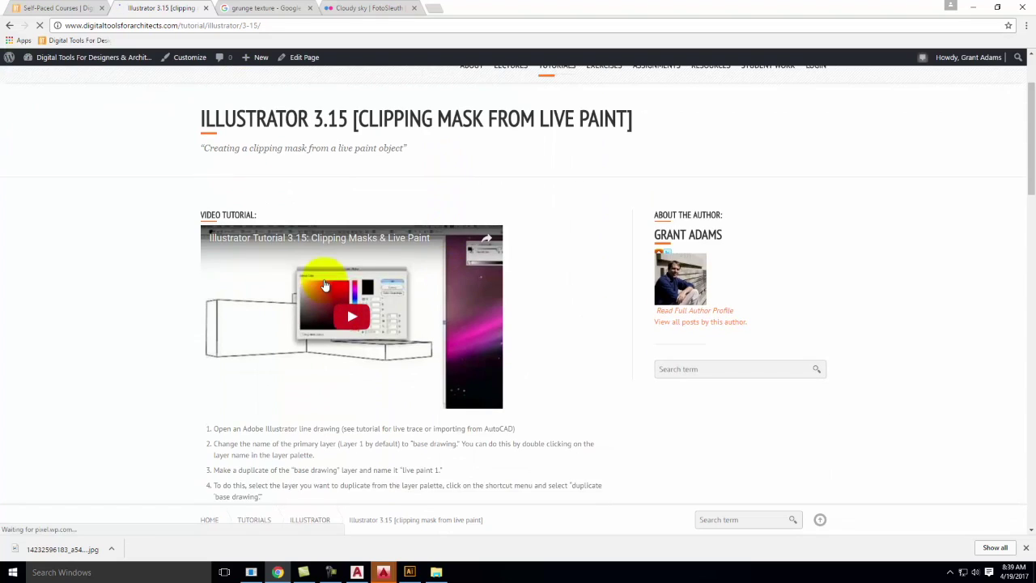
{"action": "scroll", "coordinate": [325, 286], "scroll_direction": "down", "scroll_amount": 8}
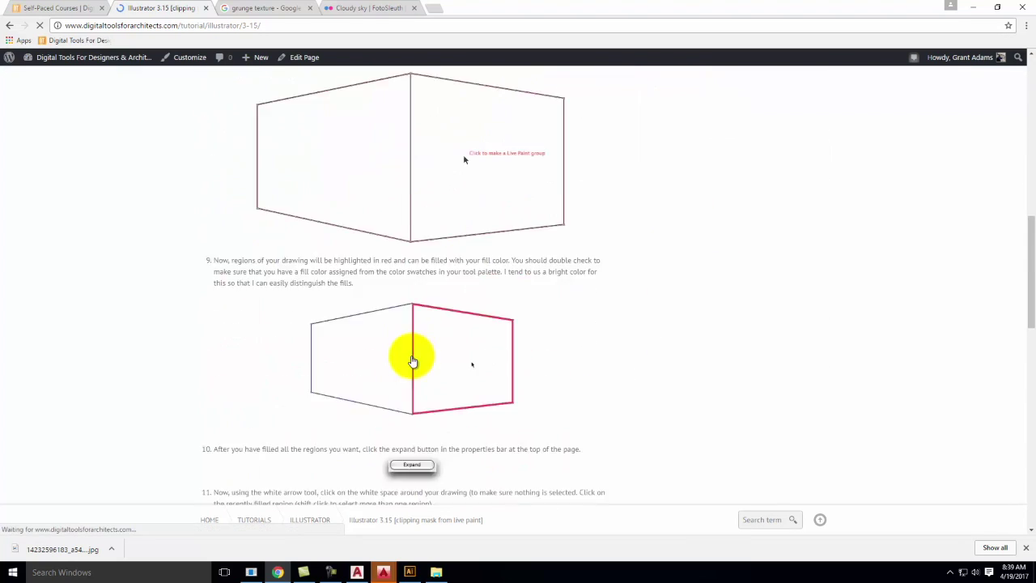
{"action": "scroll", "coordinate": [412, 361], "scroll_direction": "down", "scroll_amount": 8}
{"action": "scroll", "coordinate": [422, 222], "scroll_direction": "down", "scroll_amount": 3}
{"action": "scroll", "coordinate": [384, 129], "scroll_direction": "up", "scroll_amount": 11}
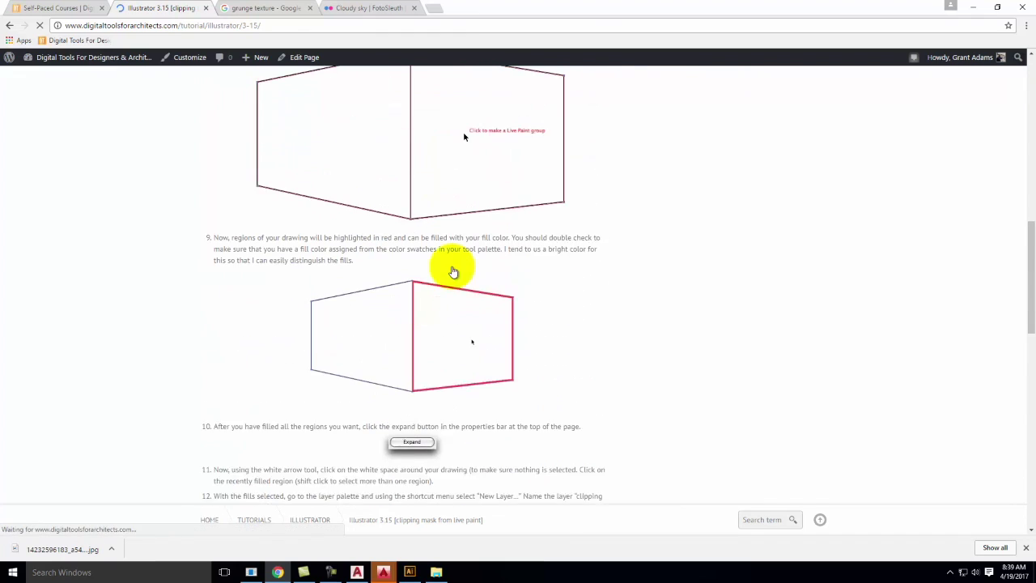
{"action": "left_click", "coordinate": [973, 7]}
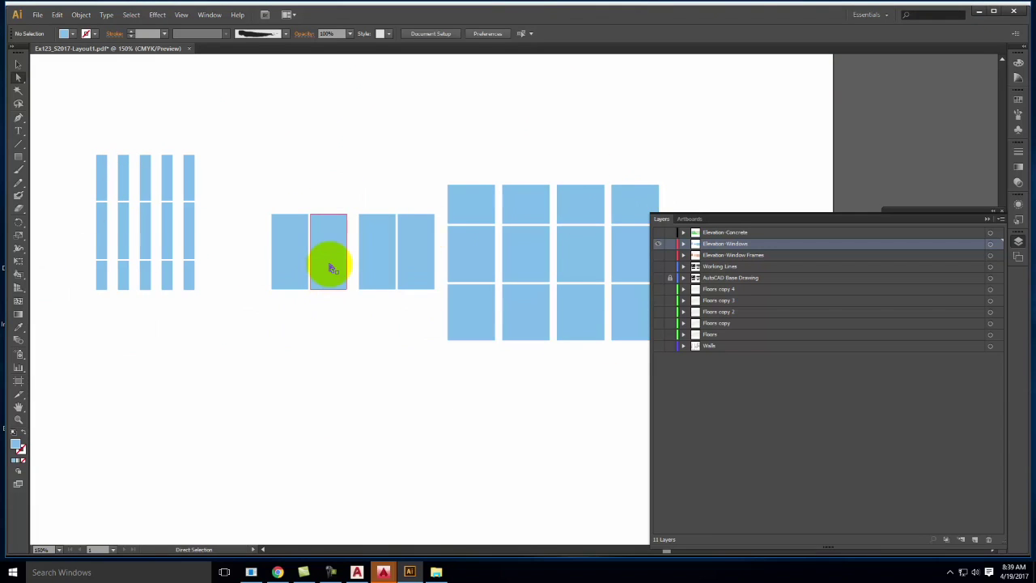
Expand the Elevation-Windows layer and target it to select all its window paths
{"action": "left_click", "coordinate": [683, 246]}
{"action": "scroll", "coordinate": [766, 347], "scroll_direction": "down", "scroll_amount": 3}
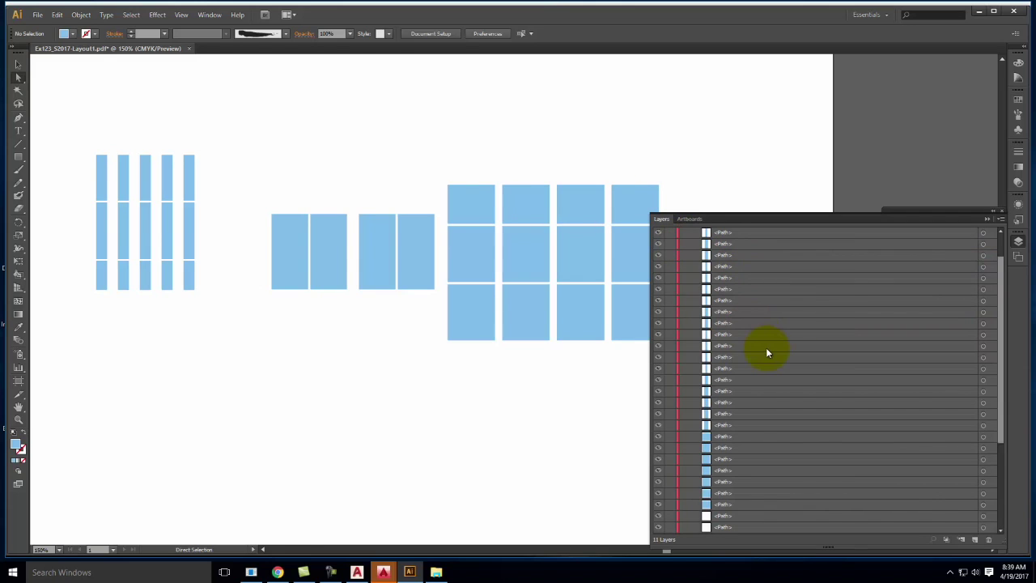
{"action": "scroll", "coordinate": [767, 353], "scroll_direction": "down", "scroll_amount": 3}
{"action": "scroll", "coordinate": [767, 353], "scroll_direction": "up", "scroll_amount": 6}
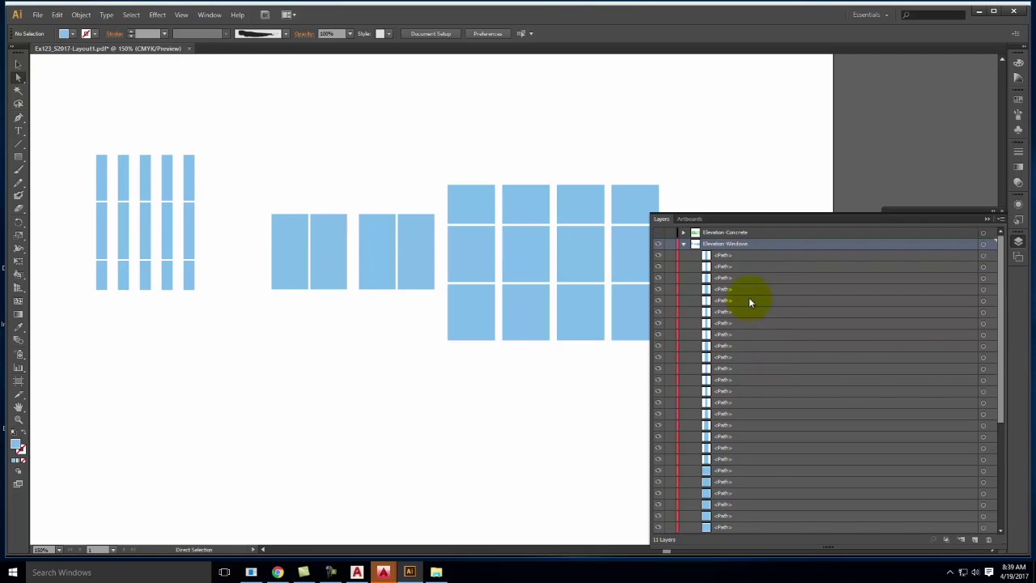
{"action": "left_click", "coordinate": [990, 246]}
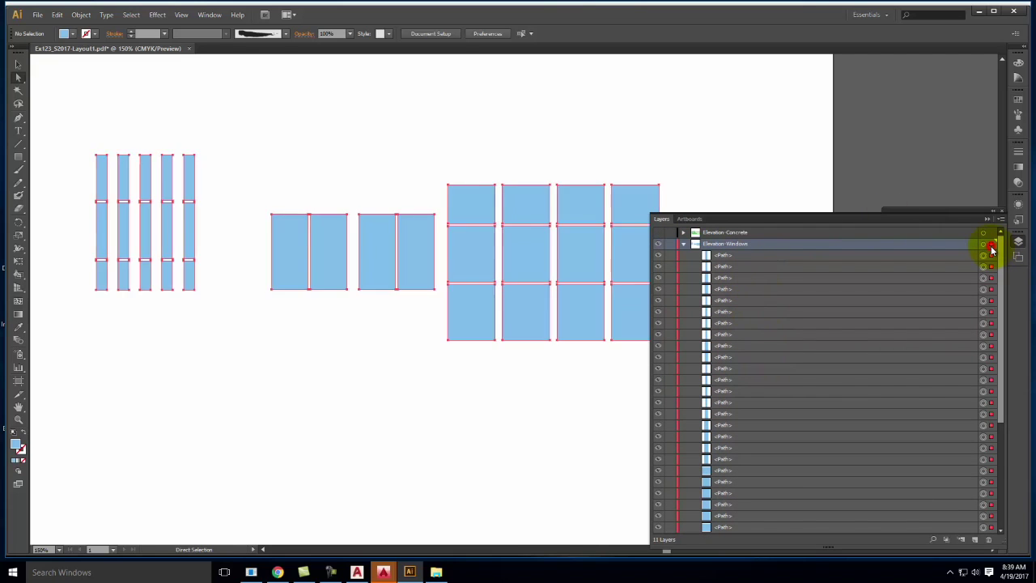
Combine the selected window paths with Object > Compound Path > Make, then deselect
{"action": "left_click", "coordinate": [82, 16]}
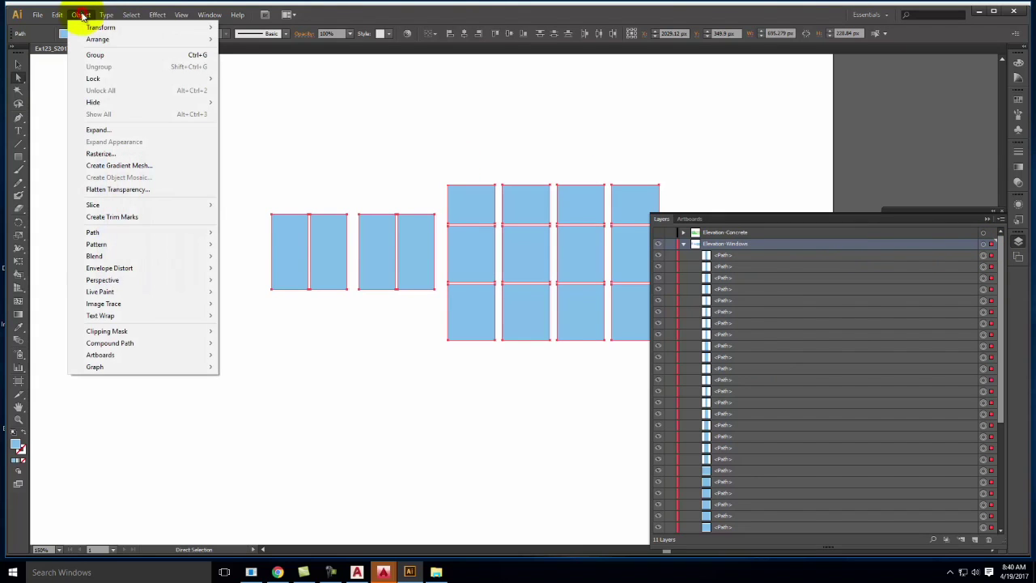
{"action": "mouse_move", "coordinate": [119, 343]}
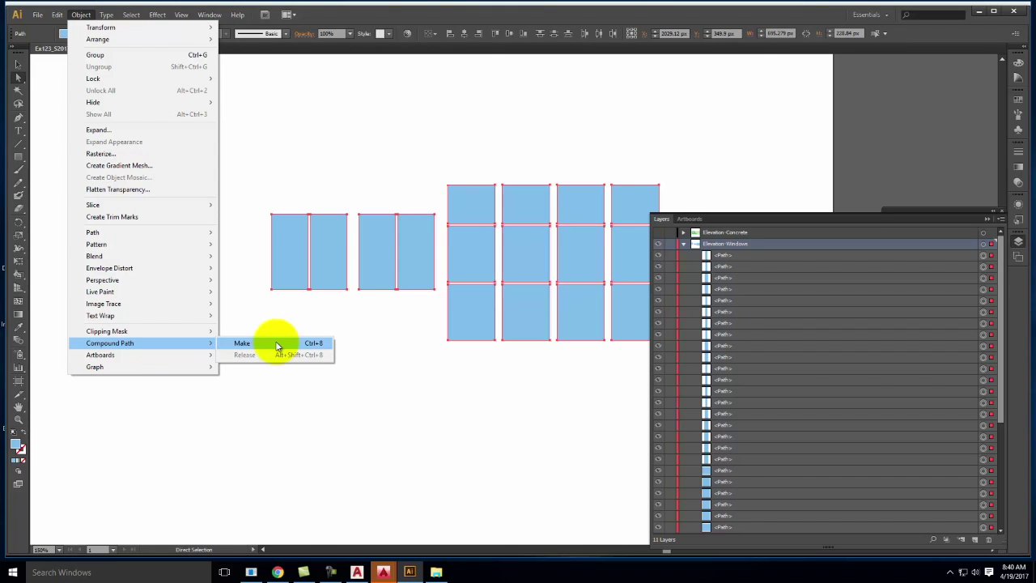
{"action": "left_click", "coordinate": [243, 344]}
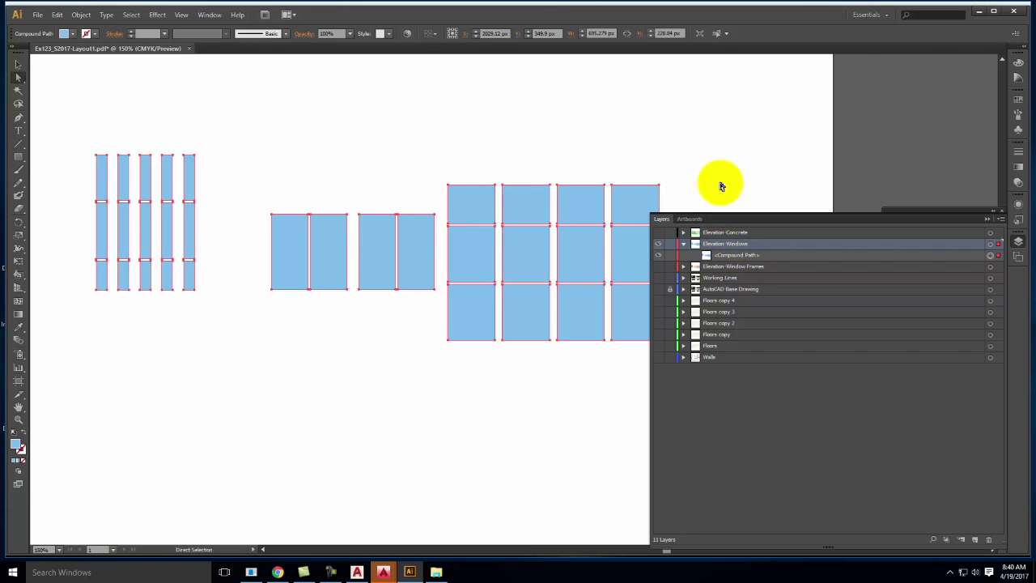
{"action": "left_click", "coordinate": [721, 151]}
{"action": "left_click", "coordinate": [38, 16]}
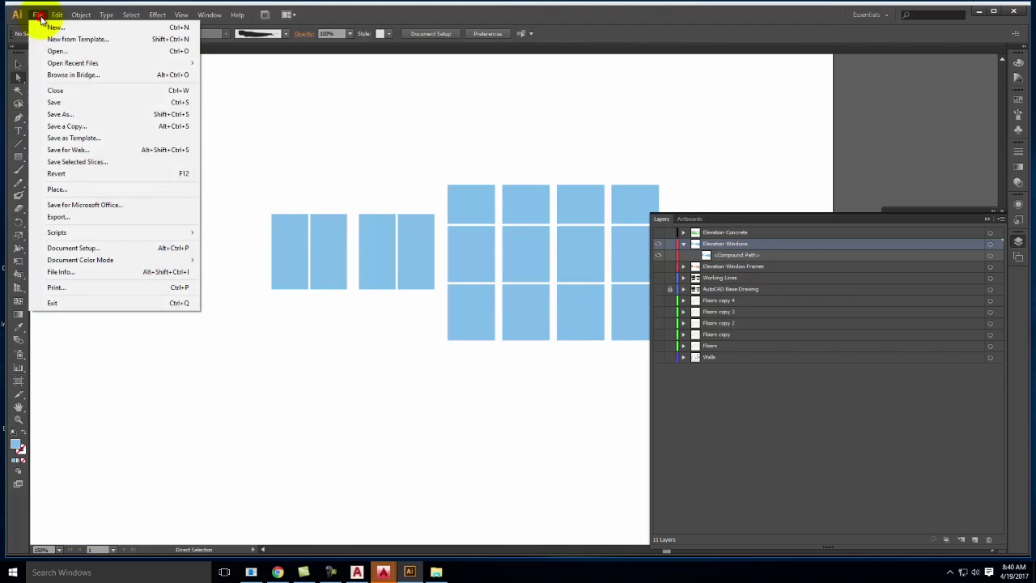
Place the cloudy sky JPG from OneDrive > Live Demonstrations > Live - A135 Exercises > Ex123 onto the artboard
{"action": "left_click", "coordinate": [76, 190]}
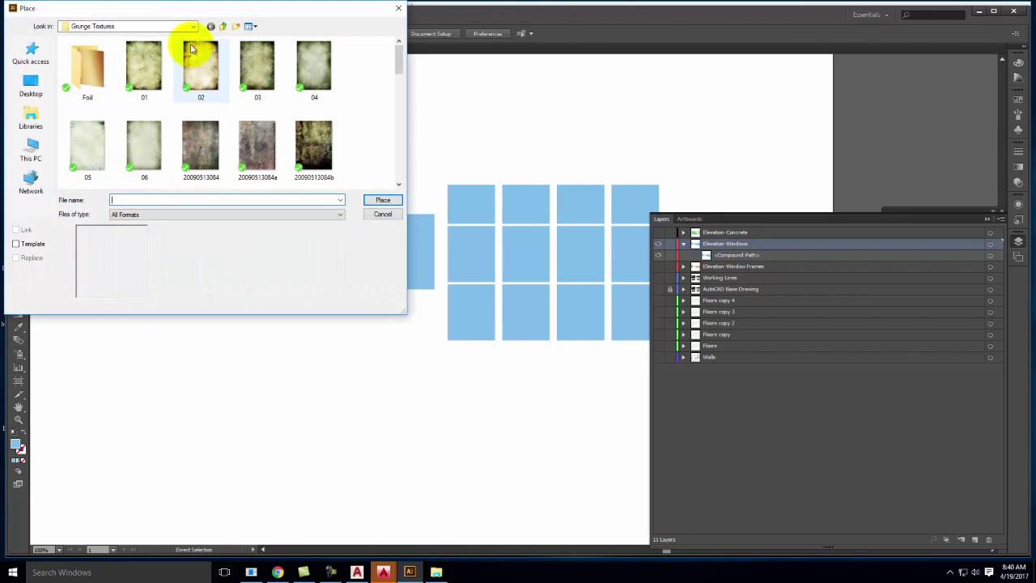
{"action": "left_click", "coordinate": [139, 27]}
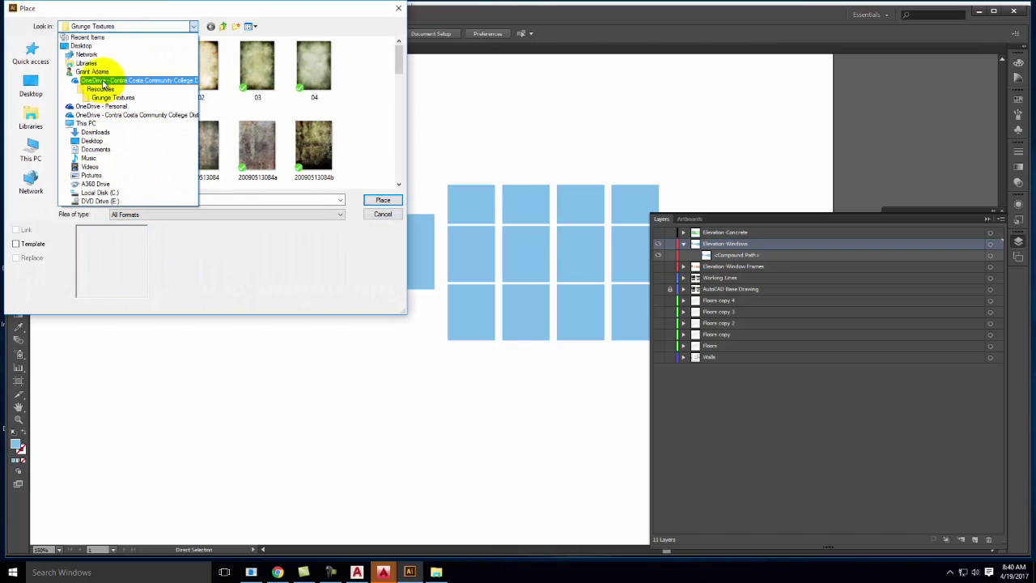
{"action": "left_click", "coordinate": [103, 81]}
{"action": "double_click", "coordinate": [95, 107]}
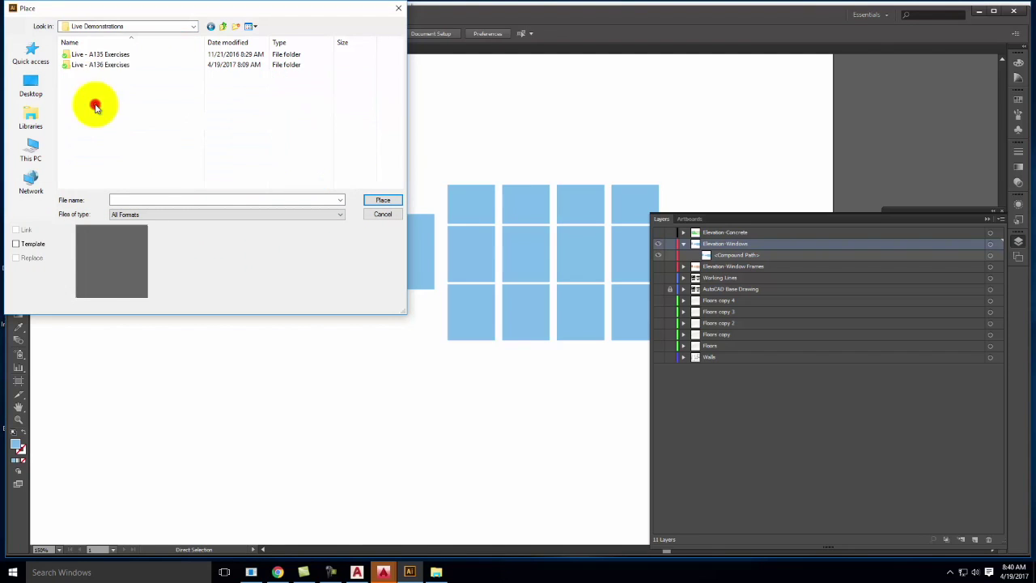
{"action": "double_click", "coordinate": [97, 53]}
{"action": "scroll", "coordinate": [91, 147], "scroll_direction": "down", "scroll_amount": 2}
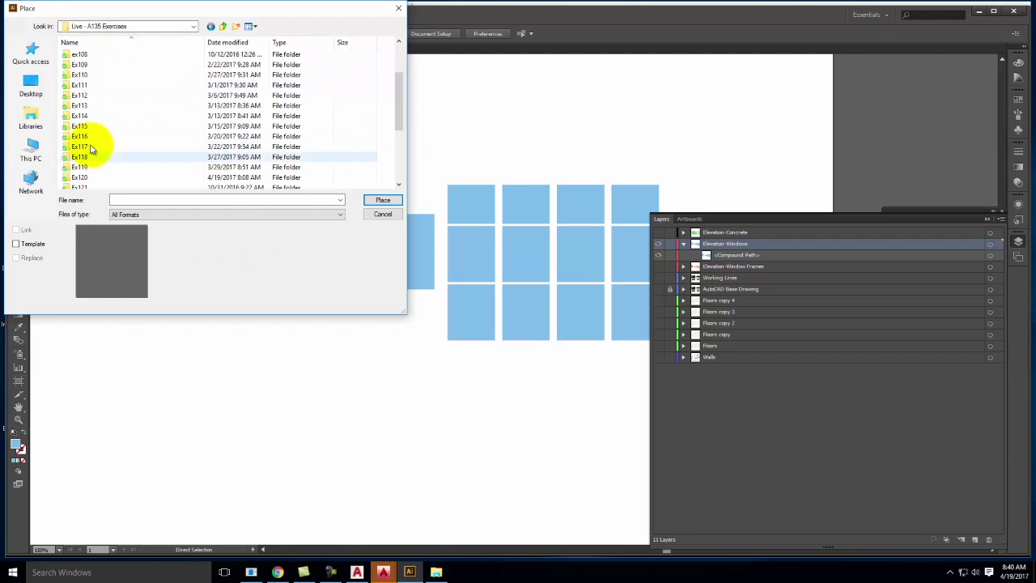
{"action": "scroll", "coordinate": [85, 162], "scroll_direction": "down", "scroll_amount": 3}
{"action": "double_click", "coordinate": [88, 120]}
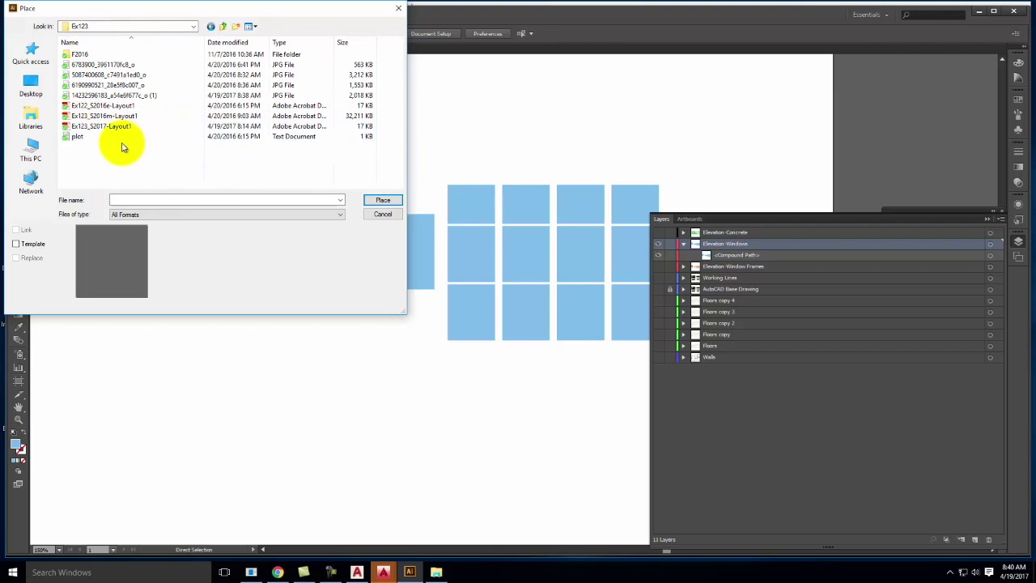
{"action": "left_click", "coordinate": [114, 96]}
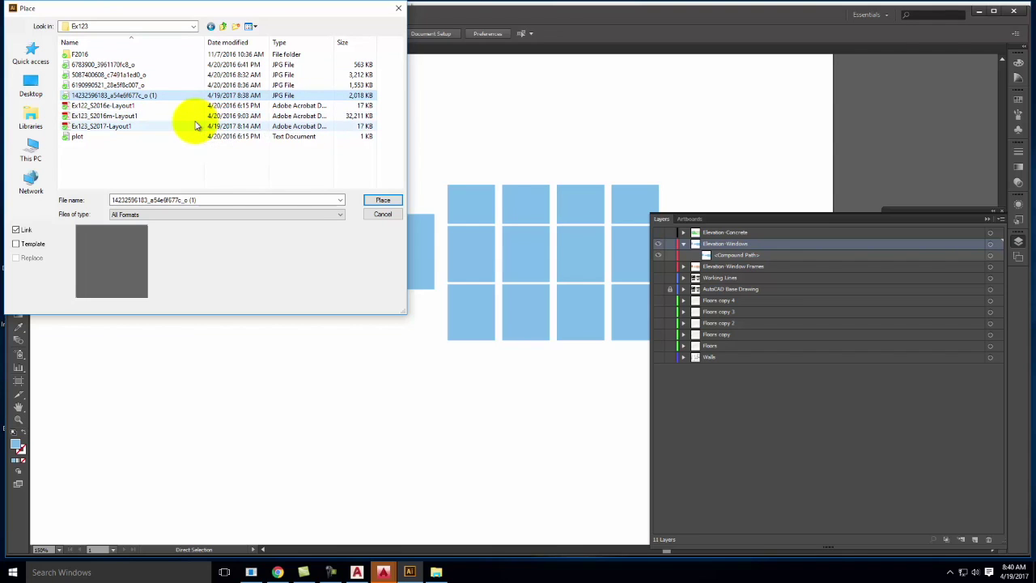
{"action": "left_click", "coordinate": [385, 199]}
{"action": "left_click", "coordinate": [392, 200]}
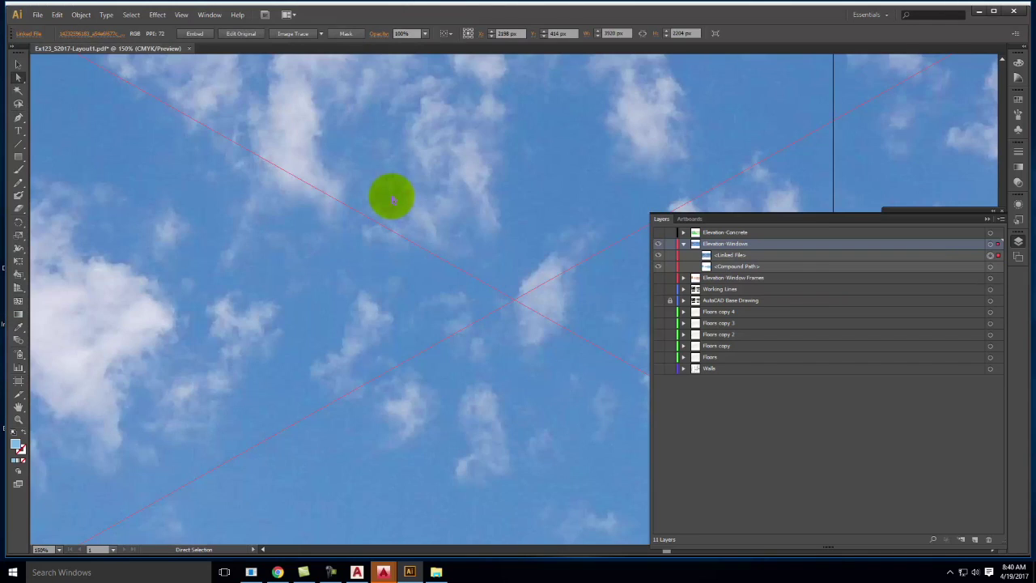
Zoom out and scale the sky image down with Free Transform over the window panes
{"action": "key", "text": "ctrl+minus"}
{"action": "key", "text": "ctrl+minus"}
{"action": "key", "text": "ctrl+minus"}
{"action": "key", "text": "ctrl+minus"}
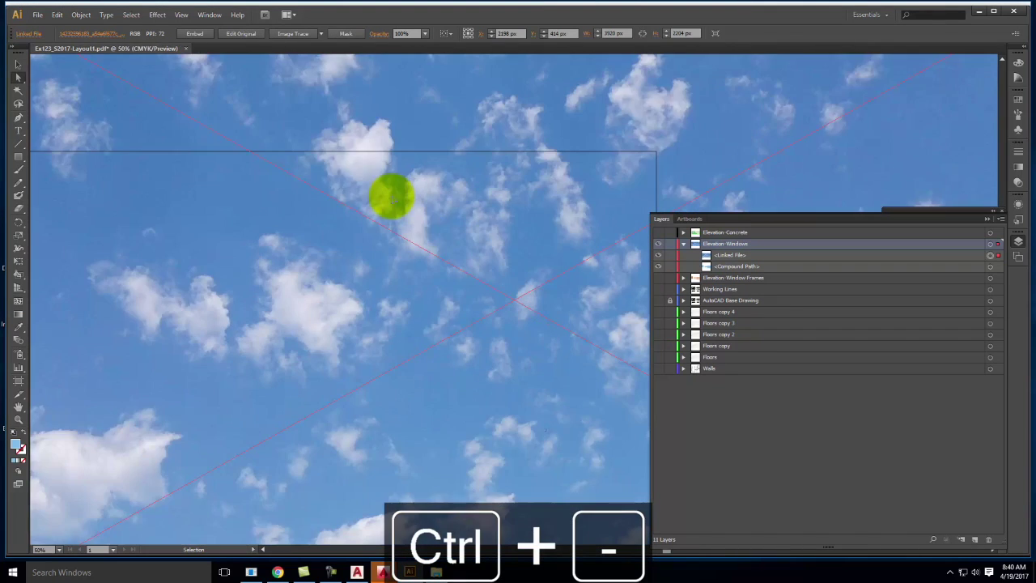
{"action": "key", "text": "ctrl+minus"}
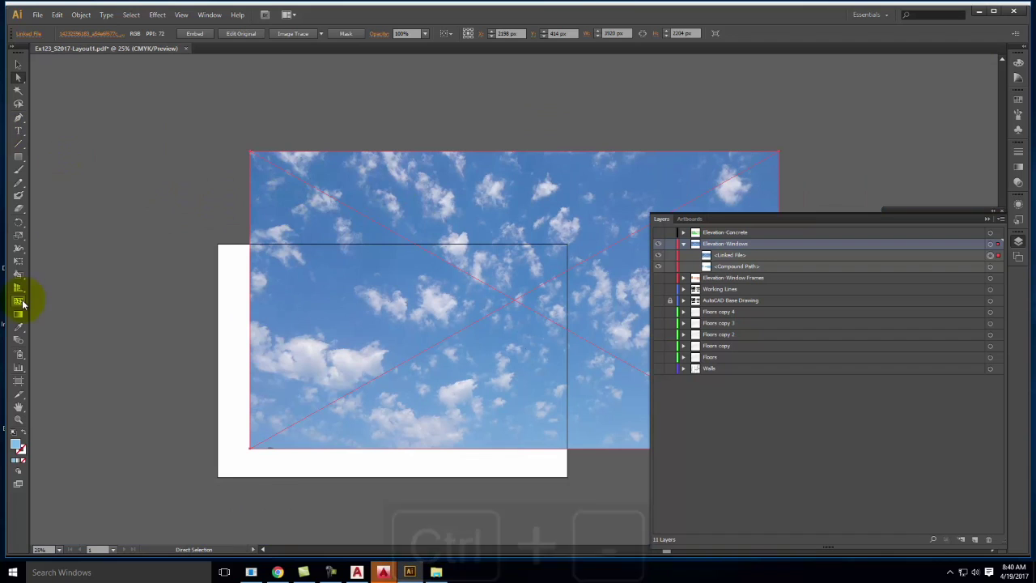
{"action": "left_click", "coordinate": [18, 261]}
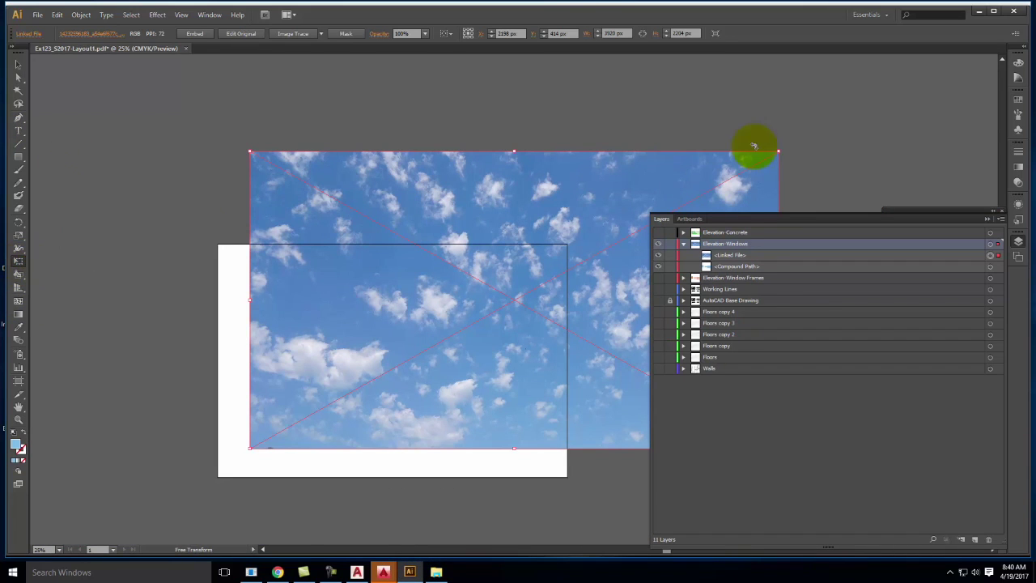
{"action": "left_click_drag", "start_coordinate": [778, 151], "coordinate": [538, 212]}
{"action": "left_click_drag", "start_coordinate": [458, 365], "coordinate": [464, 339]}
{"action": "left_click_drag", "start_coordinate": [254, 423], "coordinate": [416, 354]}
{"action": "left_click_drag", "start_coordinate": [512, 297], "coordinate": [505, 294]}
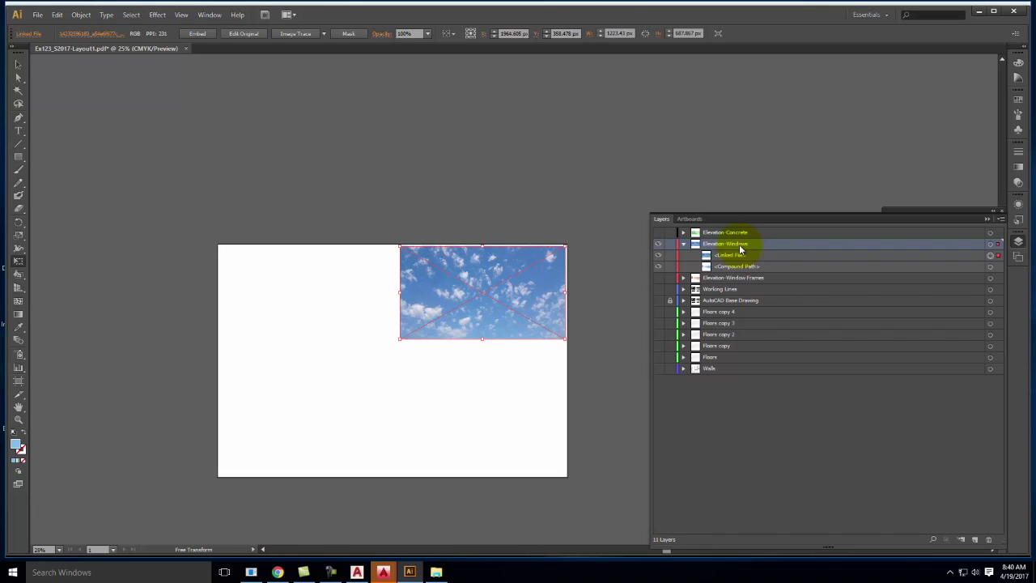
Reorder the layer list so the compound window path sits above the sky image
{"action": "left_click", "coordinate": [740, 257]}
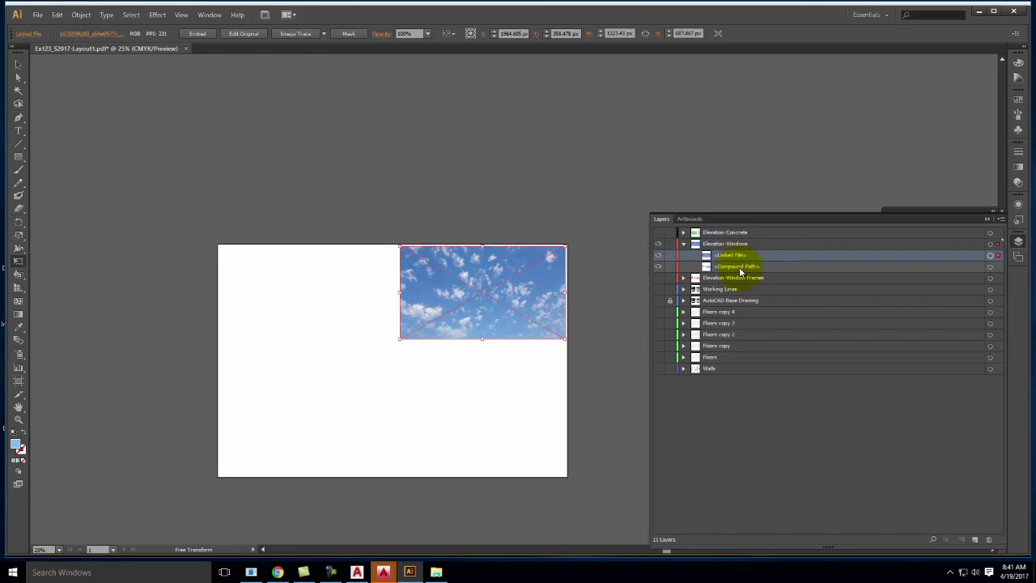
{"action": "left_click", "coordinate": [740, 268], "text": "shift"}
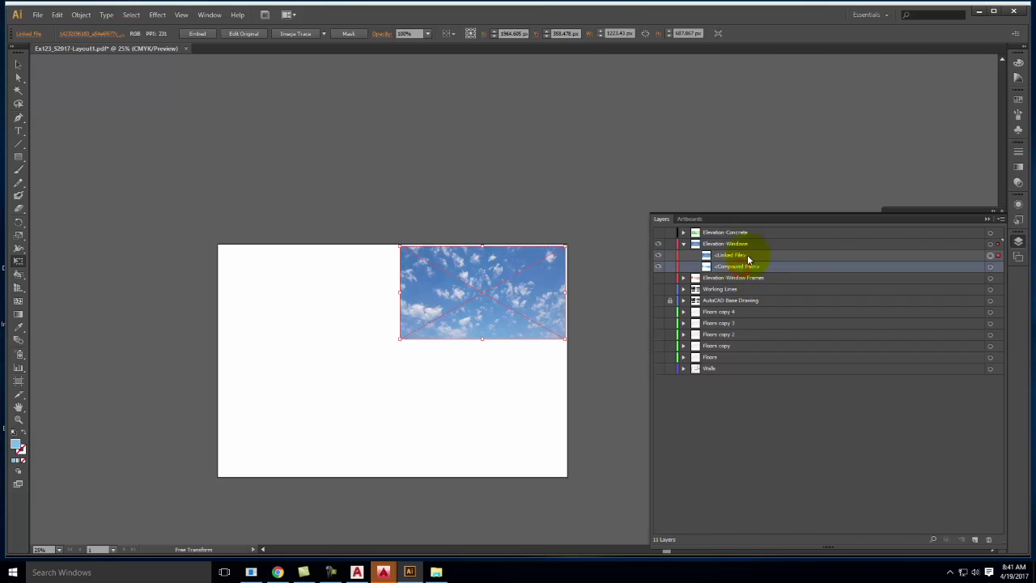
{"action": "left_click_drag", "start_coordinate": [743, 270], "coordinate": [716, 251]}
Resize the sky image to about 837 × 477 px covering every pane, then select Elevation-Windows
{"action": "left_click_drag", "start_coordinate": [497, 288], "coordinate": [403, 283]}
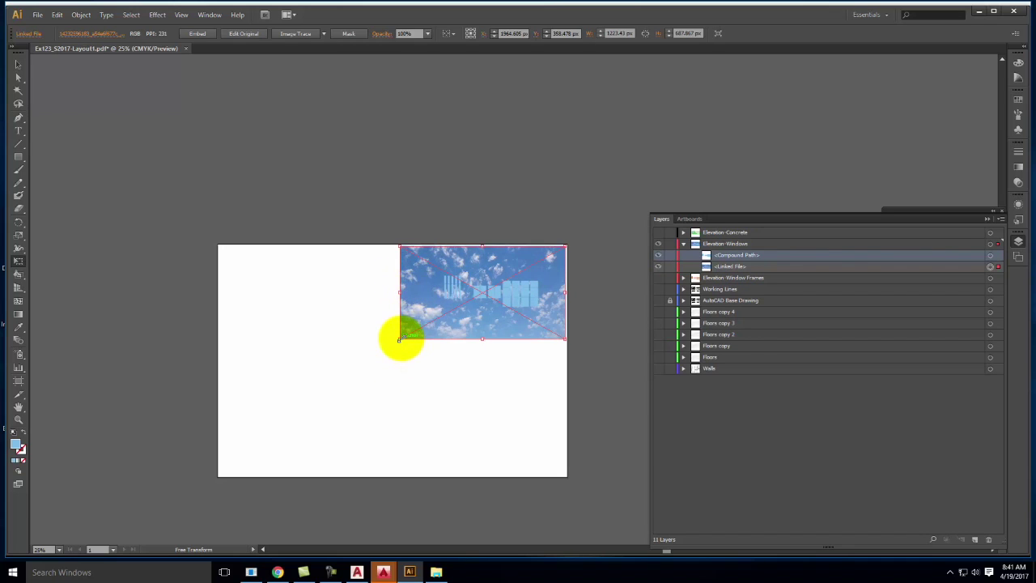
{"action": "left_click_drag", "start_coordinate": [399, 338], "coordinate": [433, 319]}
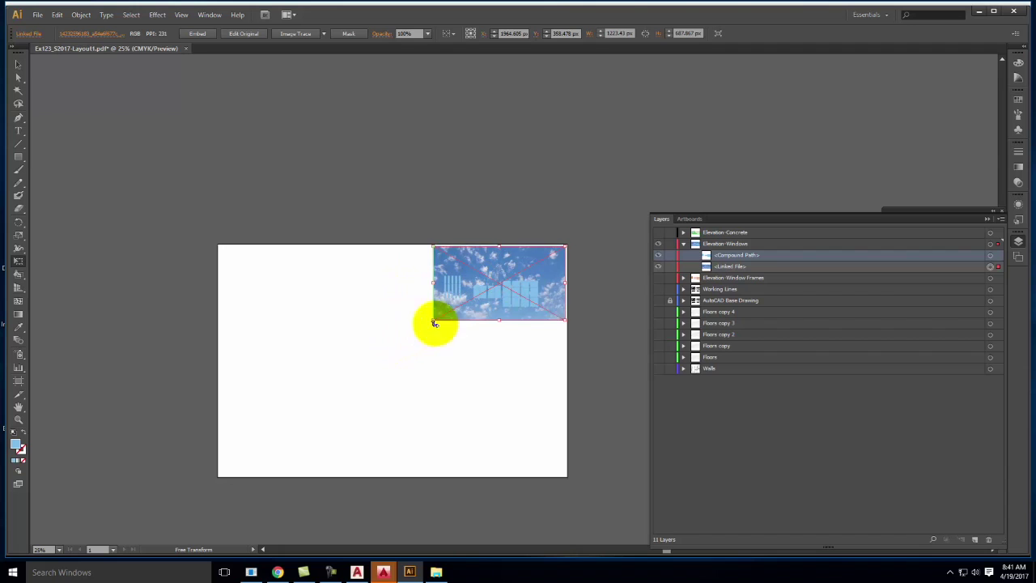
{"action": "left_click_drag", "start_coordinate": [562, 318], "coordinate": [543, 314]}
{"action": "left_click_drag", "start_coordinate": [543, 251], "coordinate": [530, 263]}
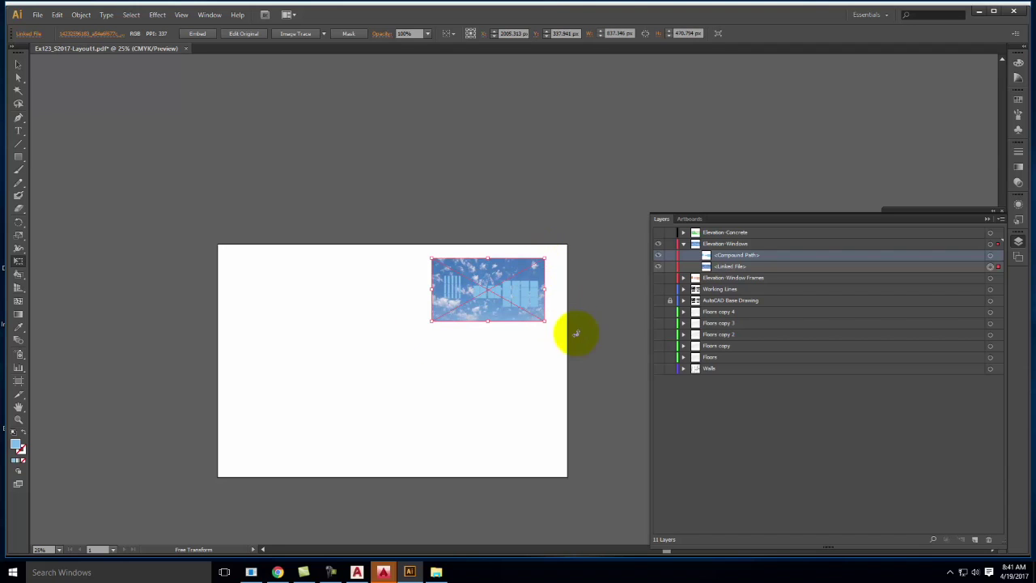
{"action": "key", "text": "ctrl+minus"}
{"action": "key", "text": "ctrl+minus"}
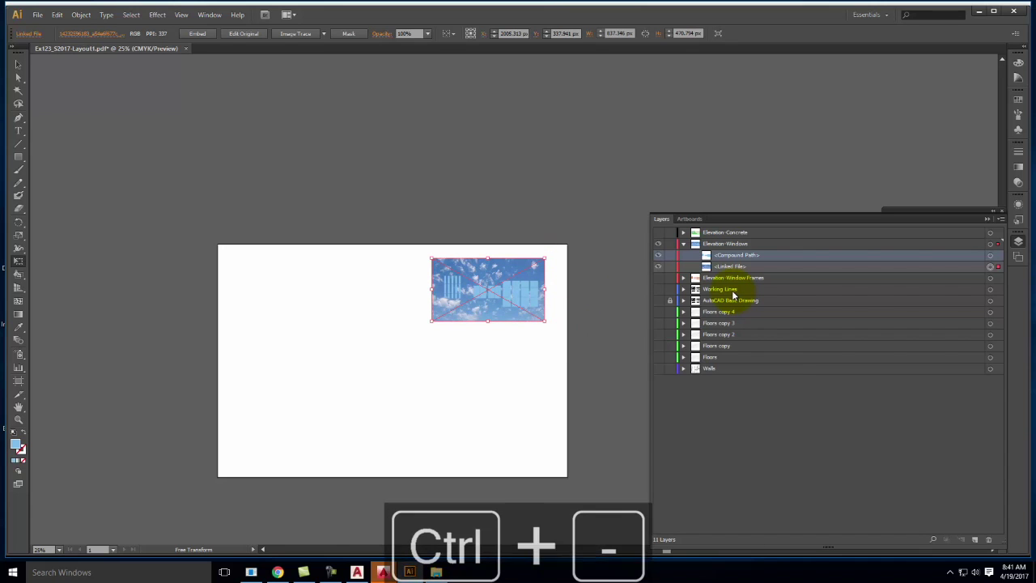
{"action": "key", "text": "ctrl+equal"}
{"action": "key", "text": "ctrl+equal"}
{"action": "key", "text": "ctrl+equal"}
{"action": "key", "text": "ctrl+equal"}
{"action": "key", "text": "ctrl+equal"}
{"action": "key", "text": "ctrl+equal"}
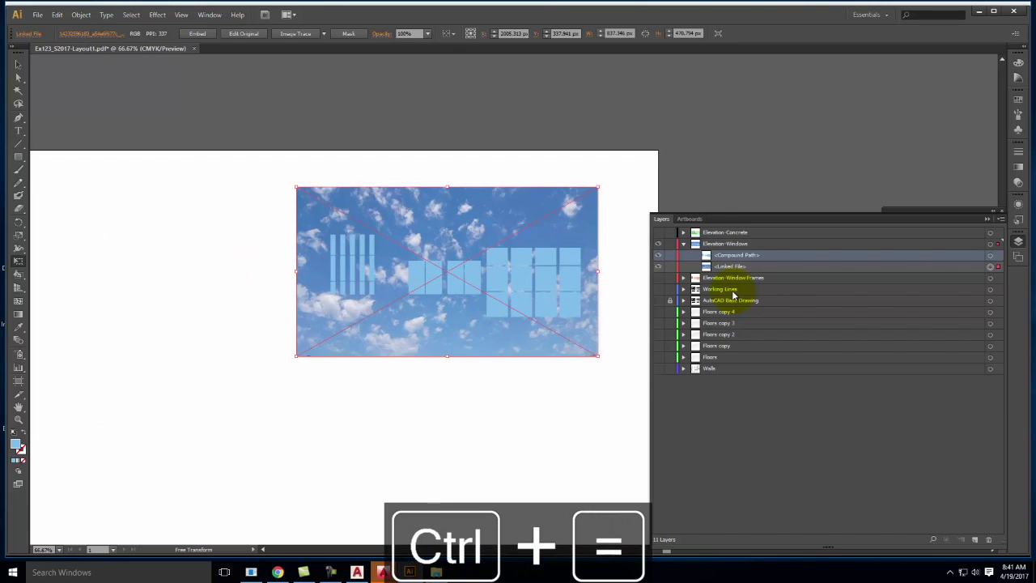
{"action": "left_click", "coordinate": [725, 243]}
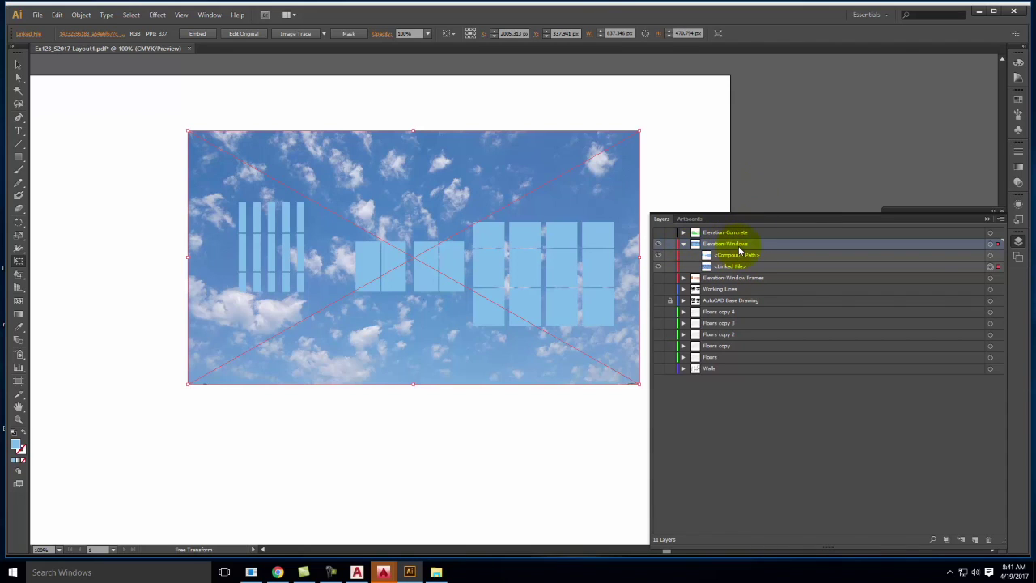
Make a clipping mask from the Layers menu, drag Elevation-Windows below AutoCAD Base Drawing, and show that layer
{"action": "left_click", "coordinate": [1001, 220]}
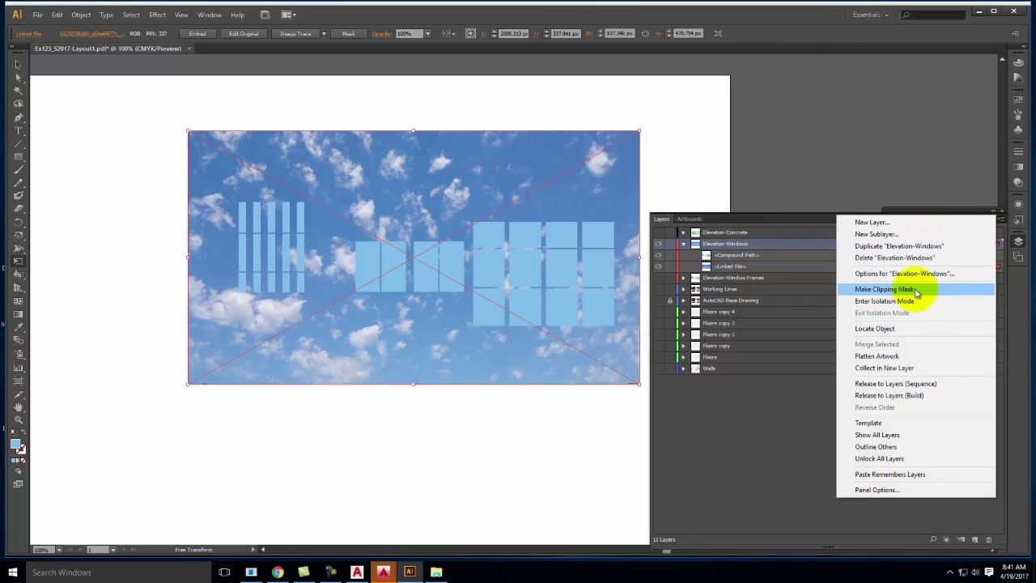
{"action": "left_click", "coordinate": [915, 290]}
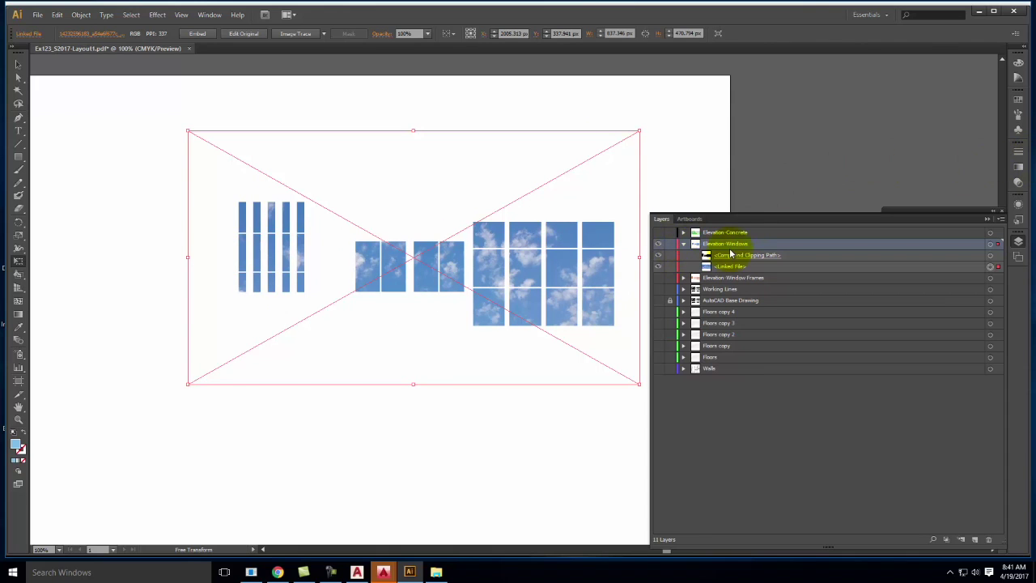
{"action": "left_click", "coordinate": [683, 243]}
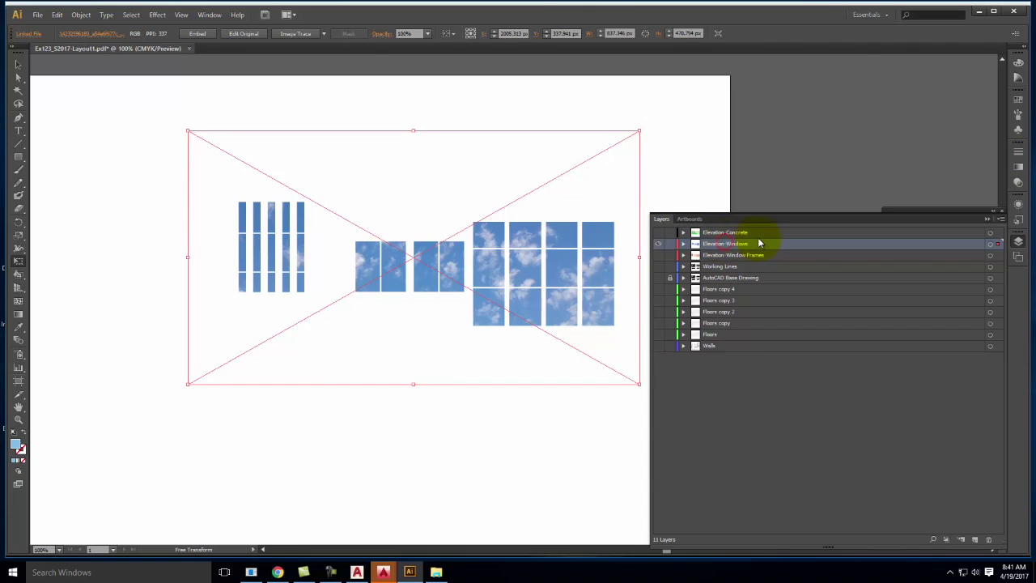
{"action": "left_click_drag", "start_coordinate": [758, 238], "coordinate": [756, 283]}
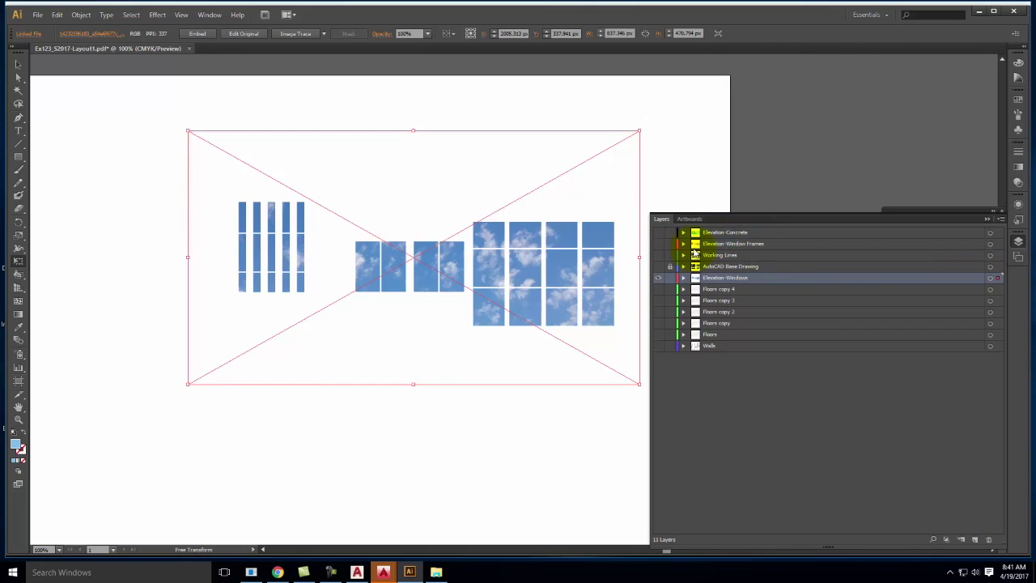
{"action": "left_click", "coordinate": [658, 266]}
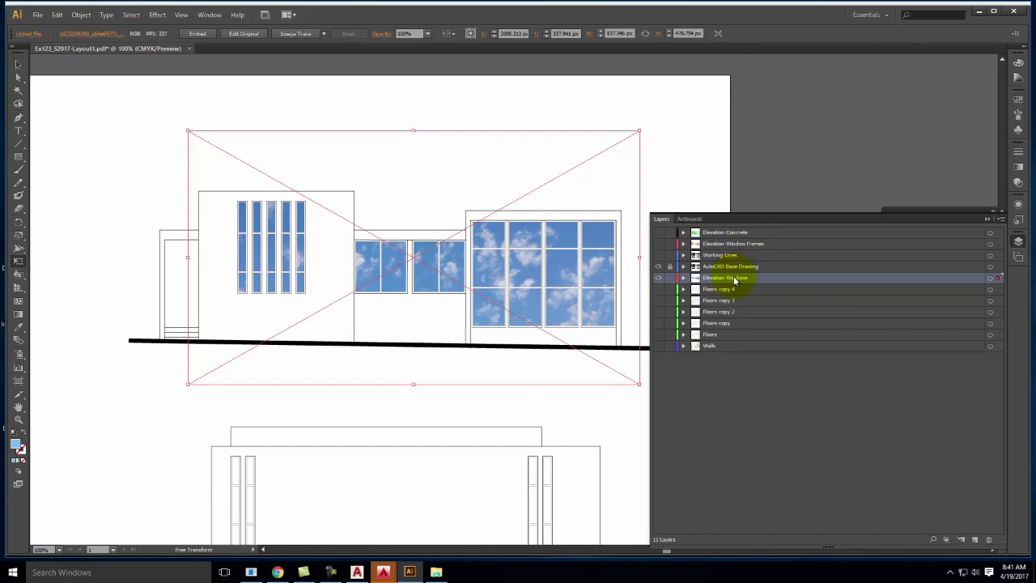
Set the clipped sky image's opacity to 70% in the Transparency panel
{"action": "left_click", "coordinate": [1016, 183]}
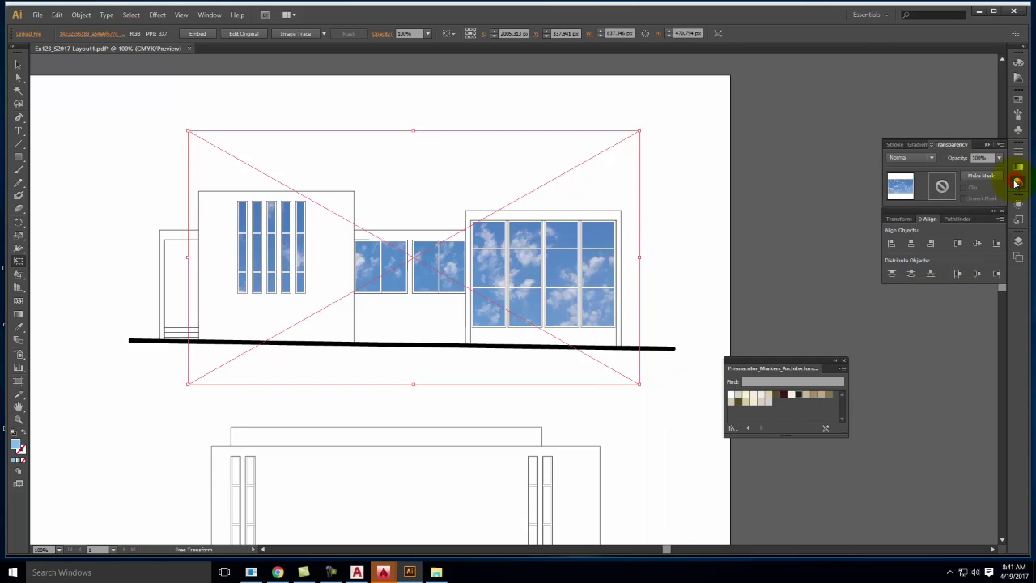
{"action": "left_click", "coordinate": [997, 158]}
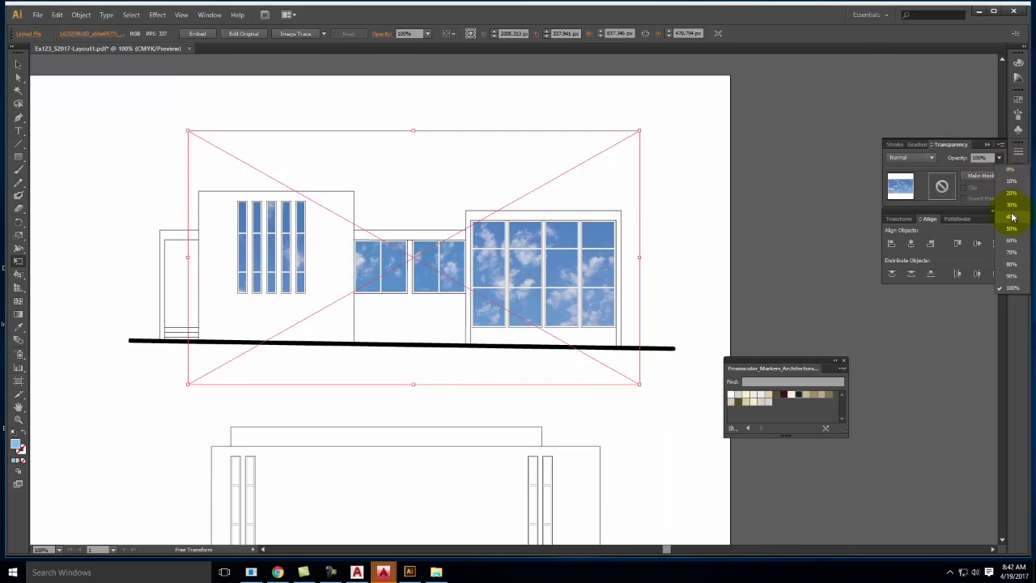
{"action": "left_click", "coordinate": [1014, 219]}
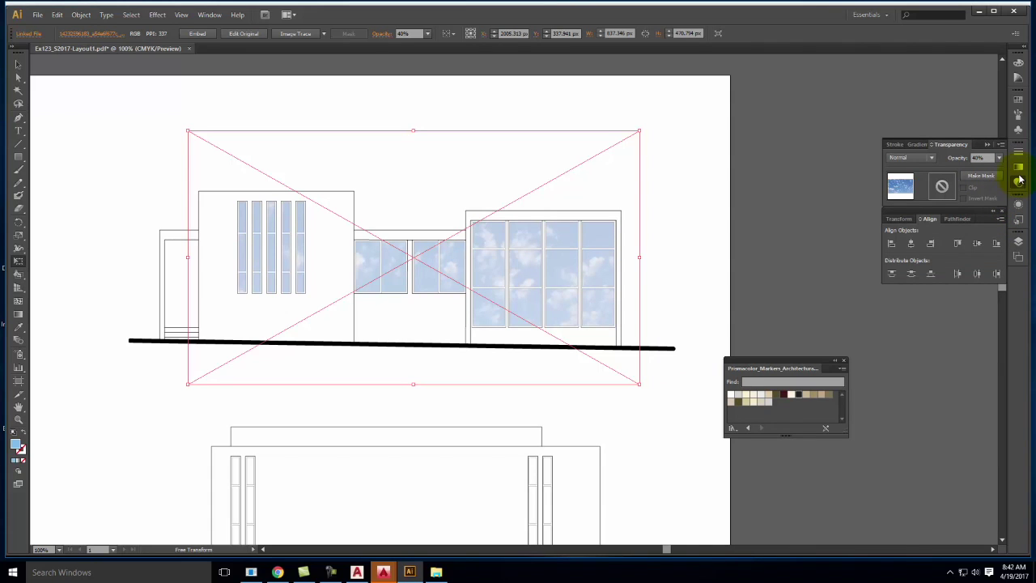
{"action": "left_click", "coordinate": [998, 158]}
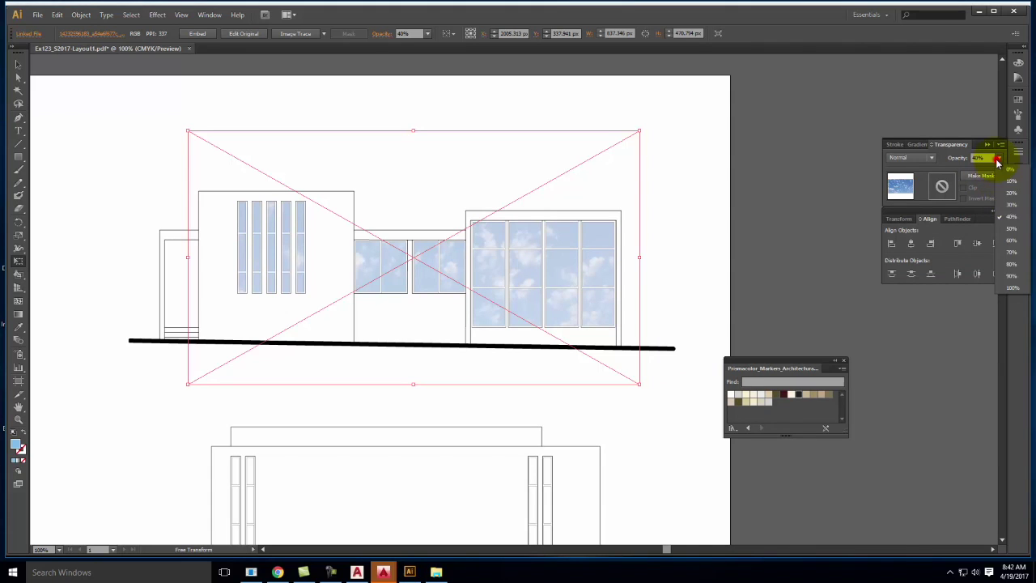
{"action": "left_click", "coordinate": [1010, 252]}
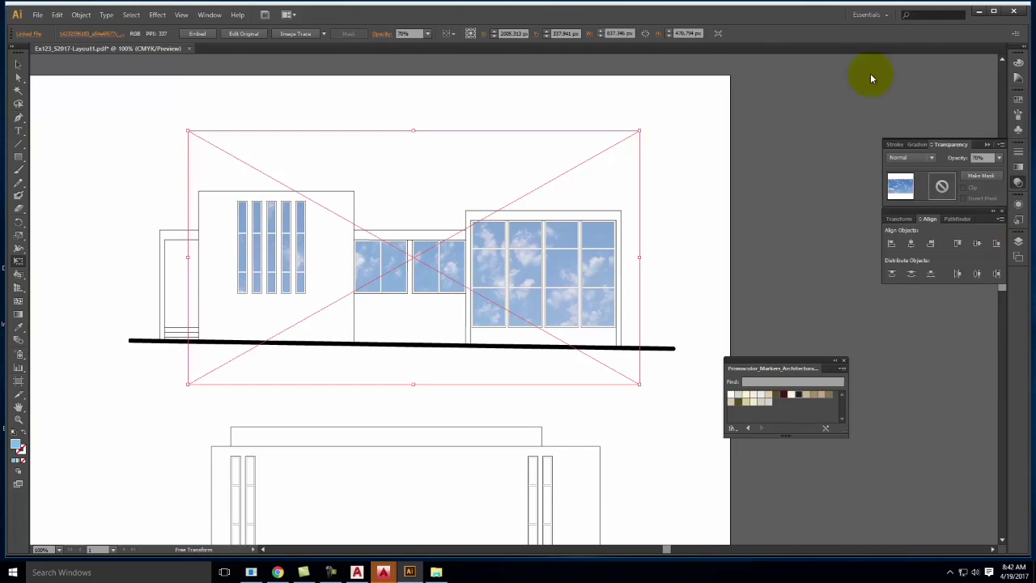
Deselect all and leave only the green Elevation-Concrete layer visible, hiding Elevation-Windows
{"action": "left_click", "coordinate": [19, 65]}
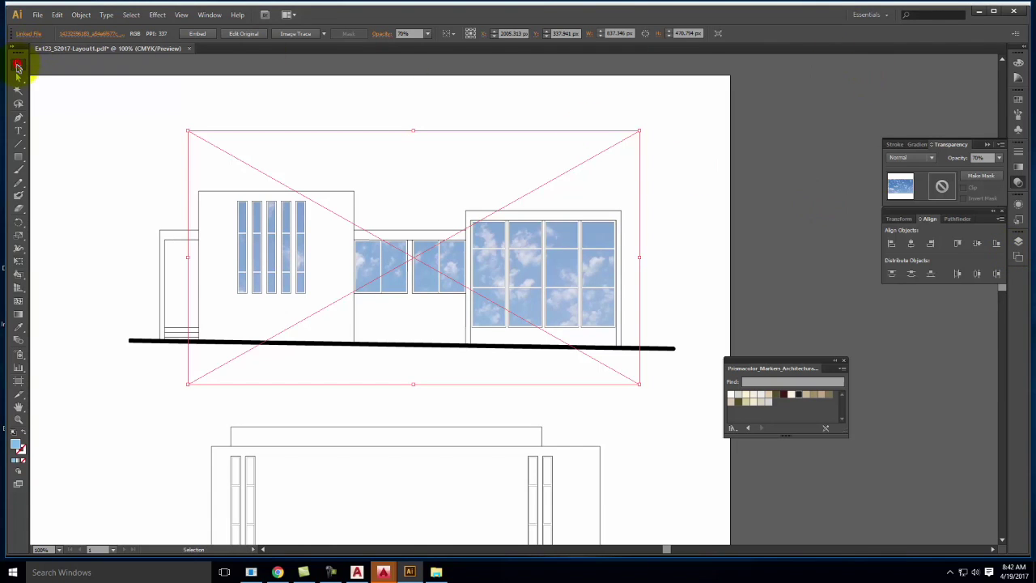
{"action": "left_click", "coordinate": [683, 207]}
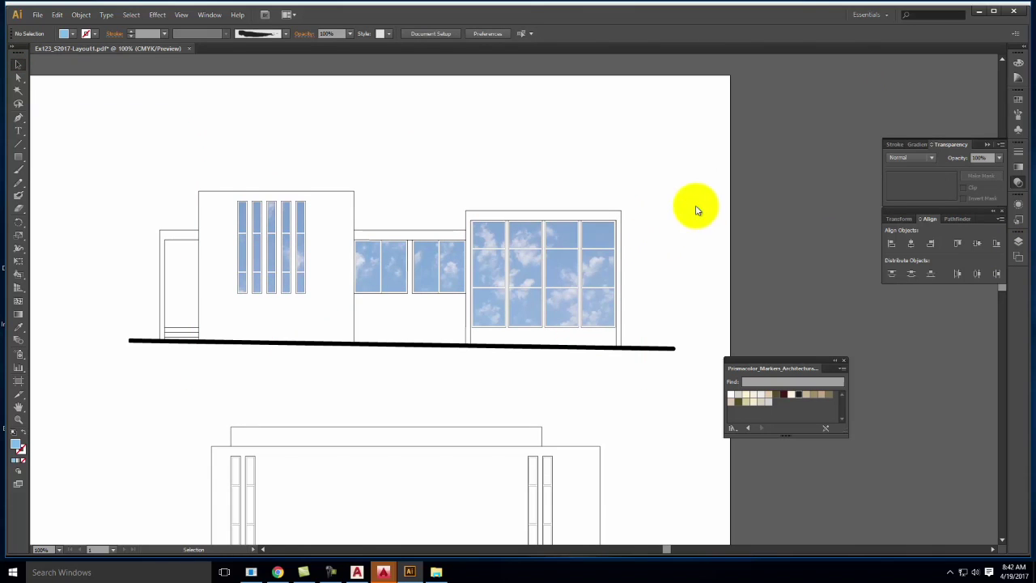
{"action": "left_click", "coordinate": [1018, 242]}
{"action": "left_click", "coordinate": [658, 278], "text": "alt"}
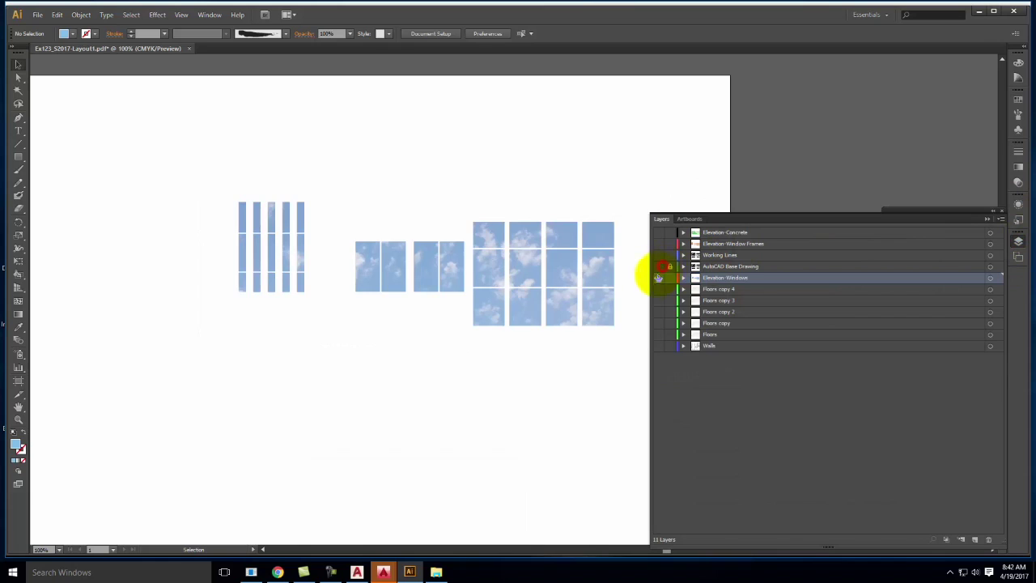
{"action": "left_click", "coordinate": [730, 234]}
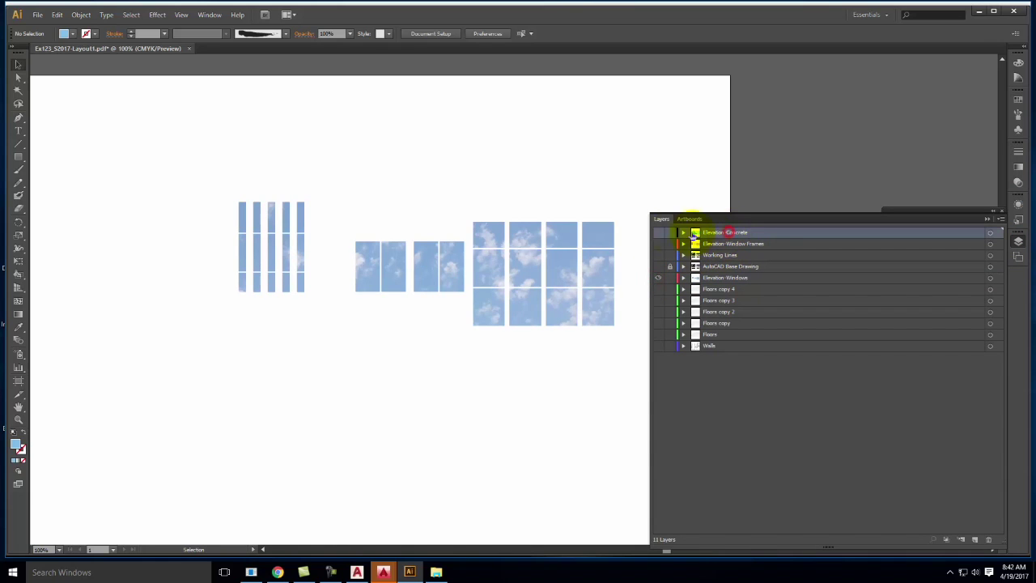
{"action": "left_click", "coordinate": [658, 232]}
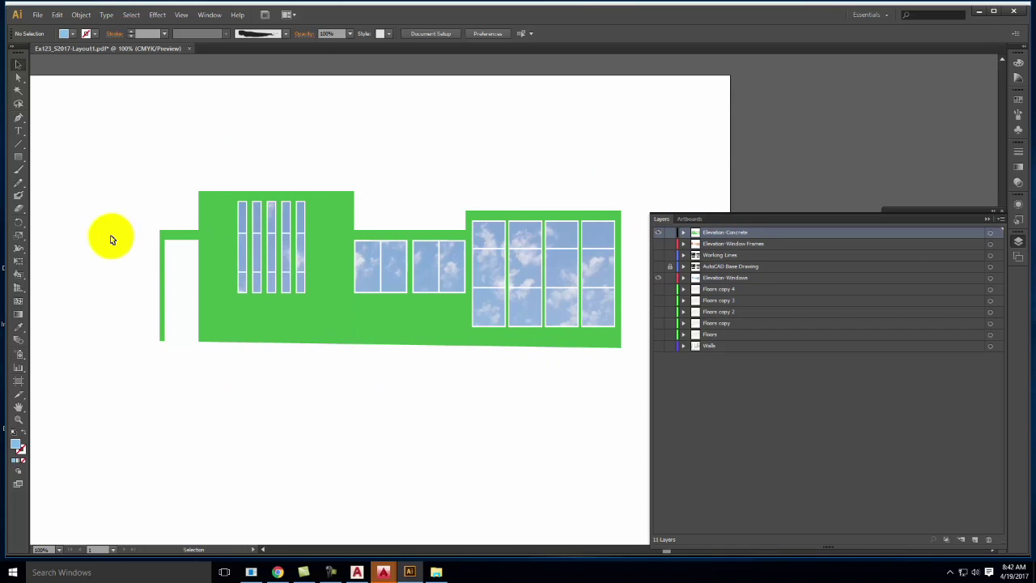
{"action": "left_click", "coordinate": [658, 277]}
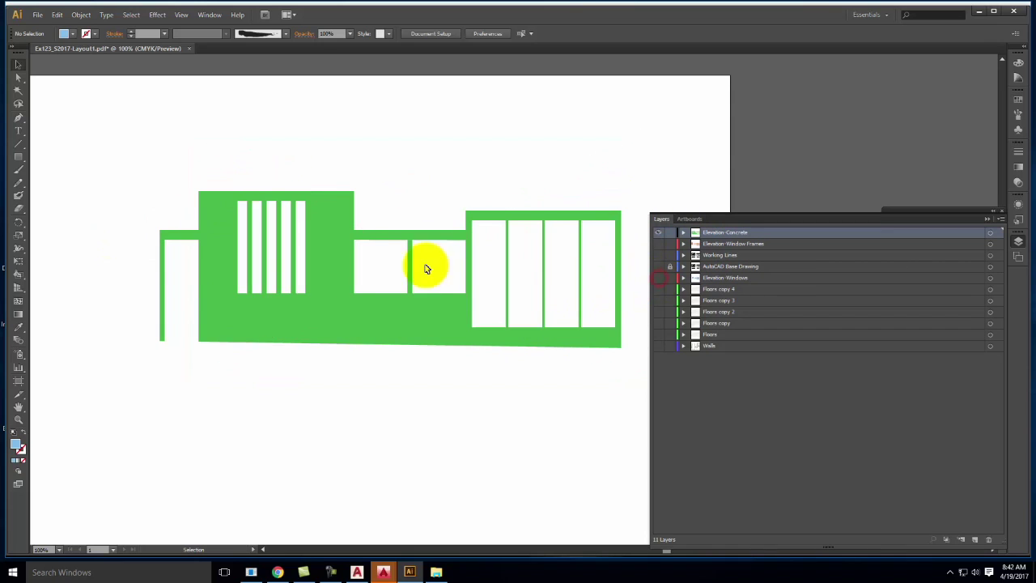
{"action": "left_click", "coordinate": [283, 571]}
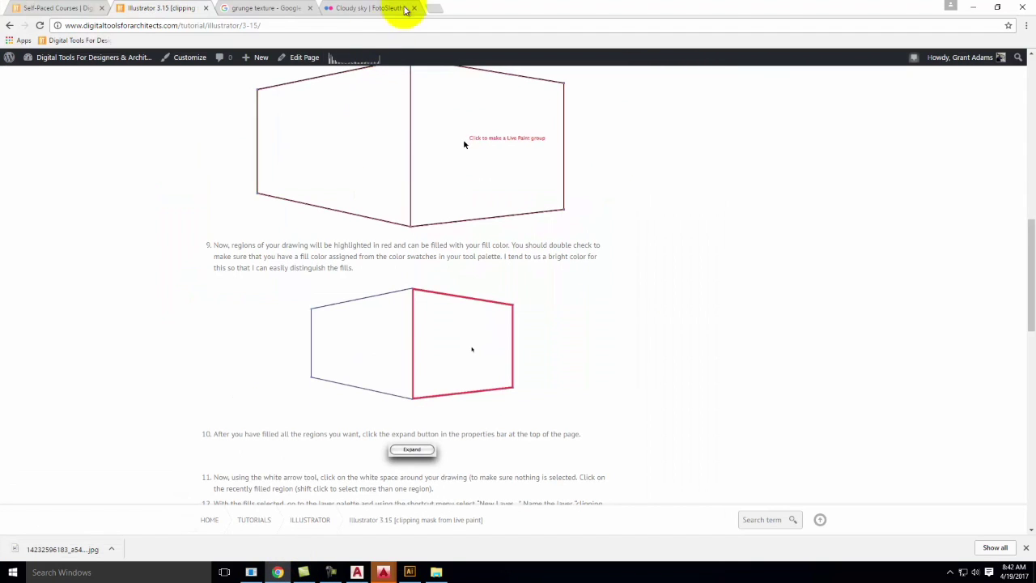
On the Flickr tab, search photos for 'concrete texture', returning 74,081 results
{"action": "left_click", "coordinate": [374, 6]}
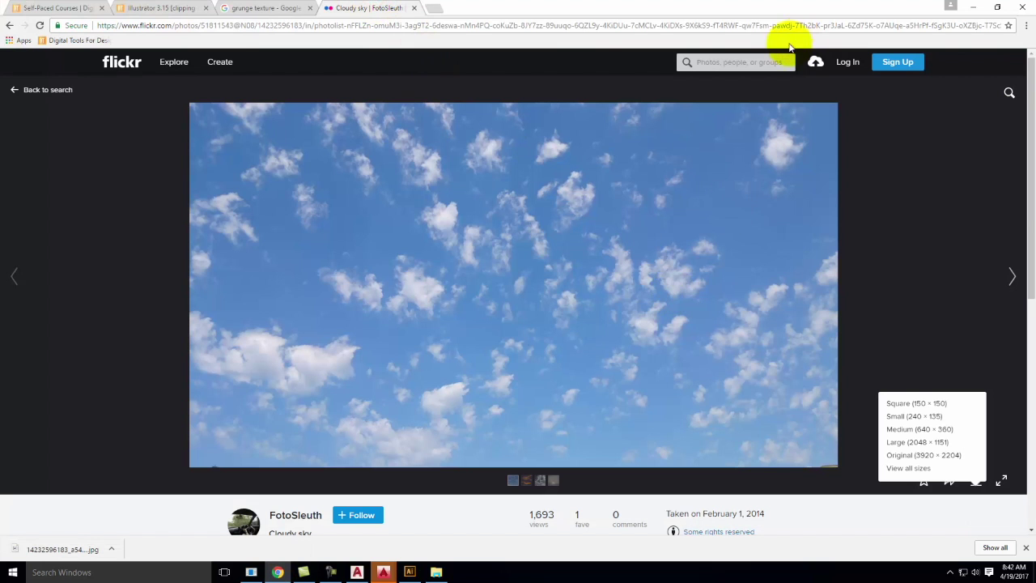
{"action": "left_click", "coordinate": [768, 62]}
{"action": "type", "text": "concrete"}
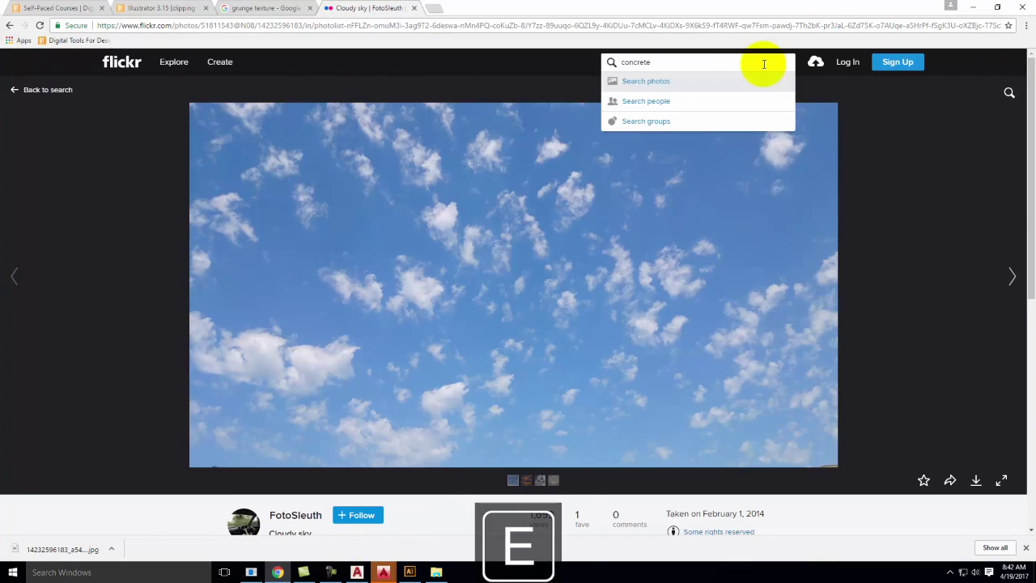
{"action": "key", "text": "Return"}
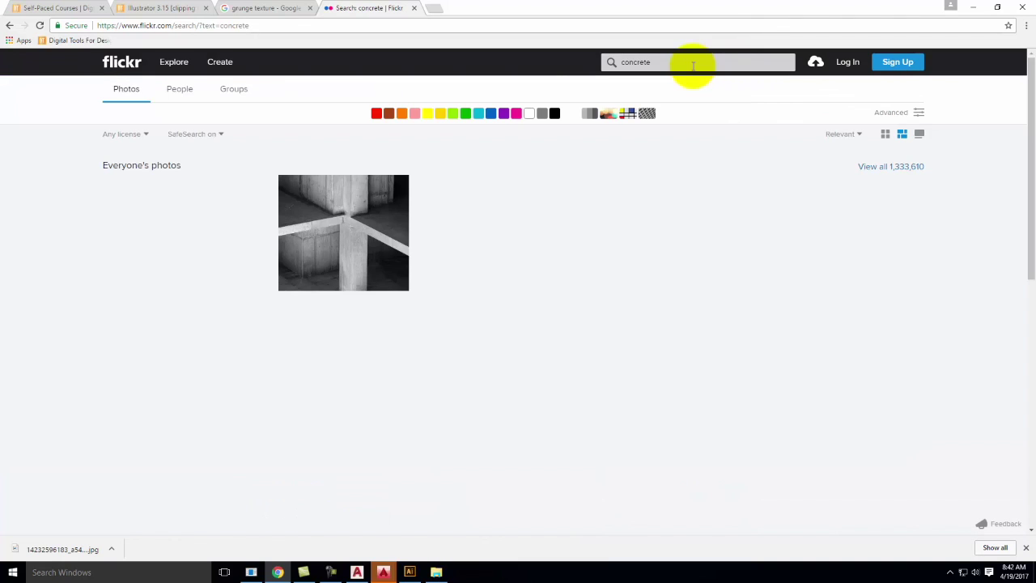
{"action": "left_click", "coordinate": [692, 65]}
{"action": "type", "text": "te"}
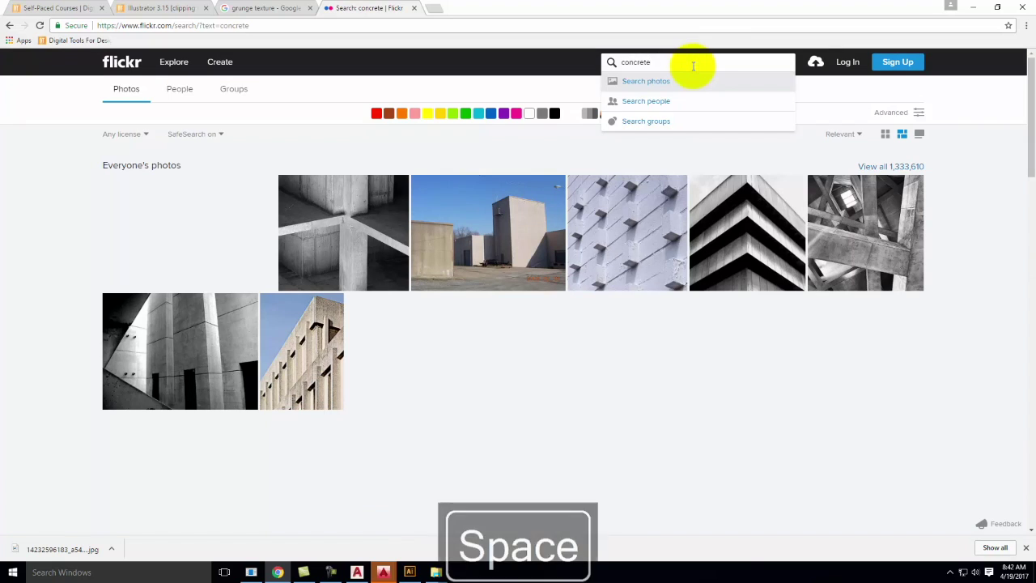
{"action": "type", "text": "xture"}
{"action": "key", "text": "Return"}
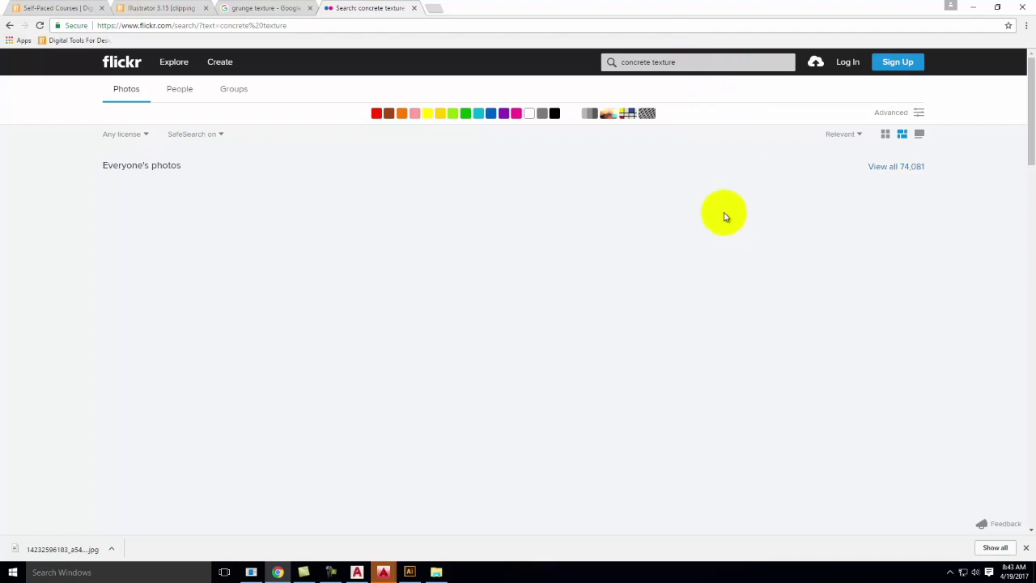
{"action": "left_click", "coordinate": [696, 65]}
{"action": "key", "text": "Return"}
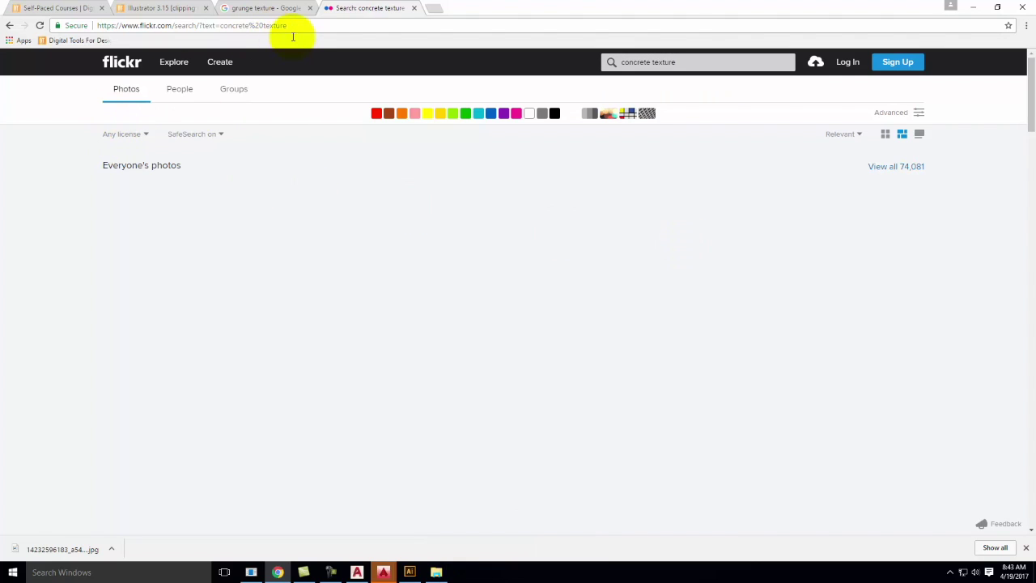
{"action": "left_click", "coordinate": [365, 20]}
Search Google Images for 'concrete texture' through the Creative Commons search site
{"action": "type", "text": "search.creativecommons.org"}
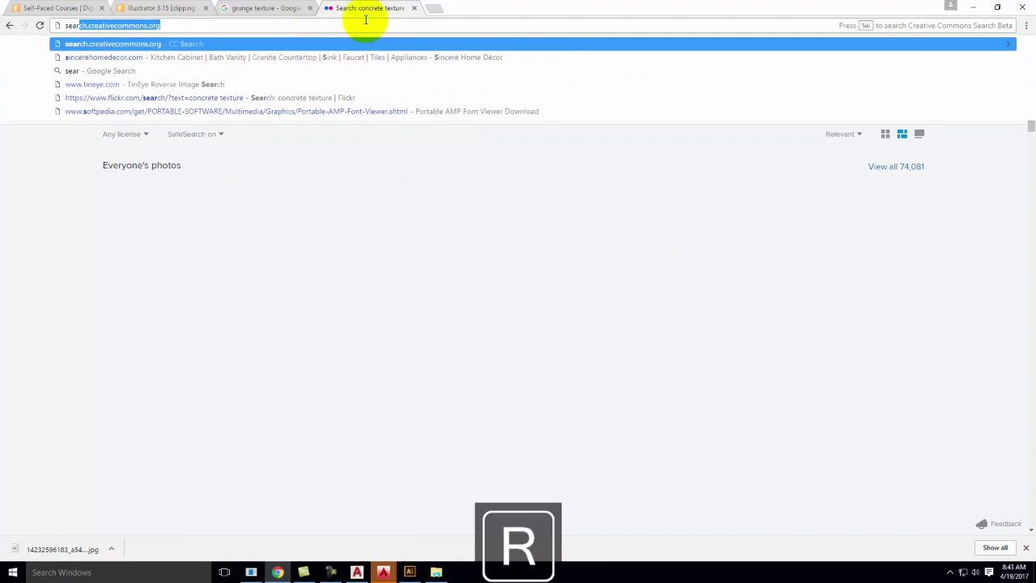
{"action": "key", "text": "Return"}
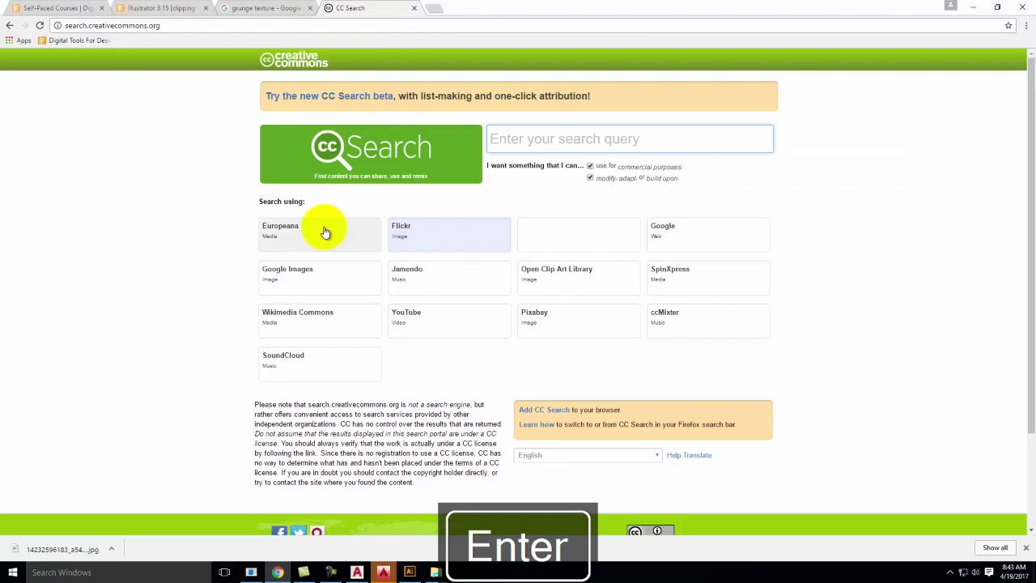
{"action": "left_click", "coordinate": [364, 270]}
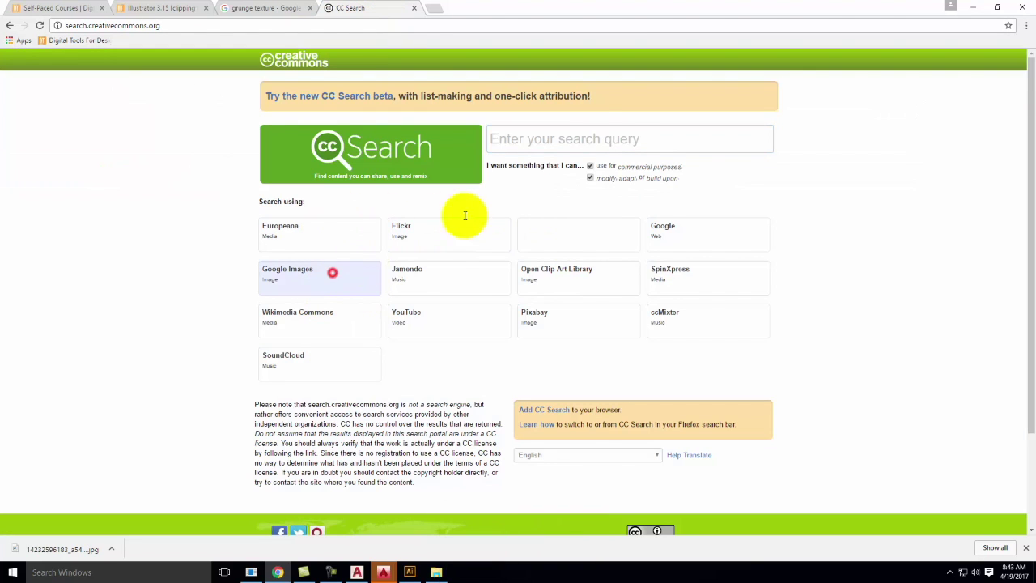
{"action": "left_click", "coordinate": [597, 135]}
{"action": "type", "text": "concrete texture"}
{"action": "key", "text": "Return"}
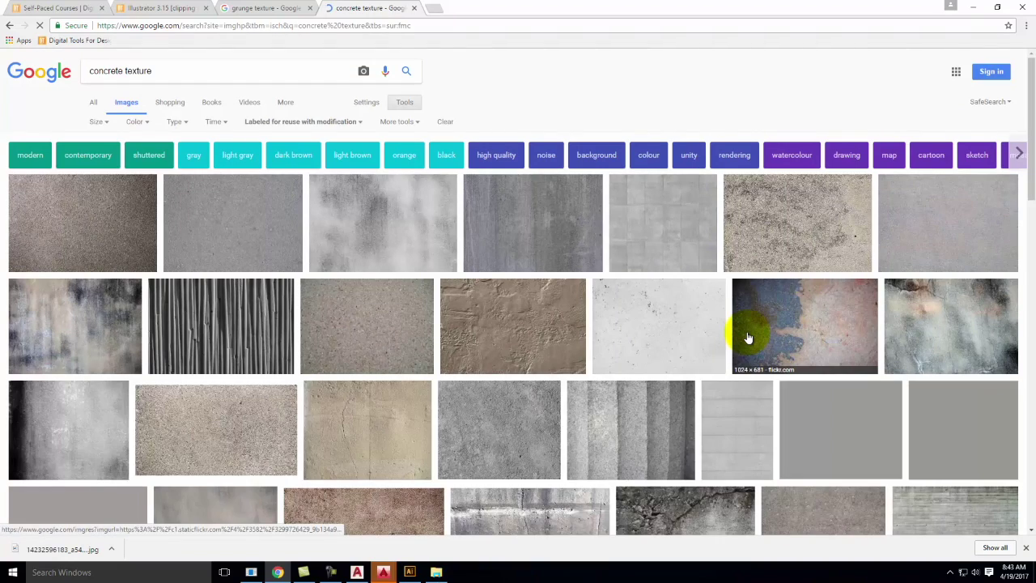
Preview the seamless Tadao Ando–style concrete thumbnail and open it full-size in a new tab
{"action": "scroll", "coordinate": [748, 338], "scroll_direction": "down", "scroll_amount": 5}
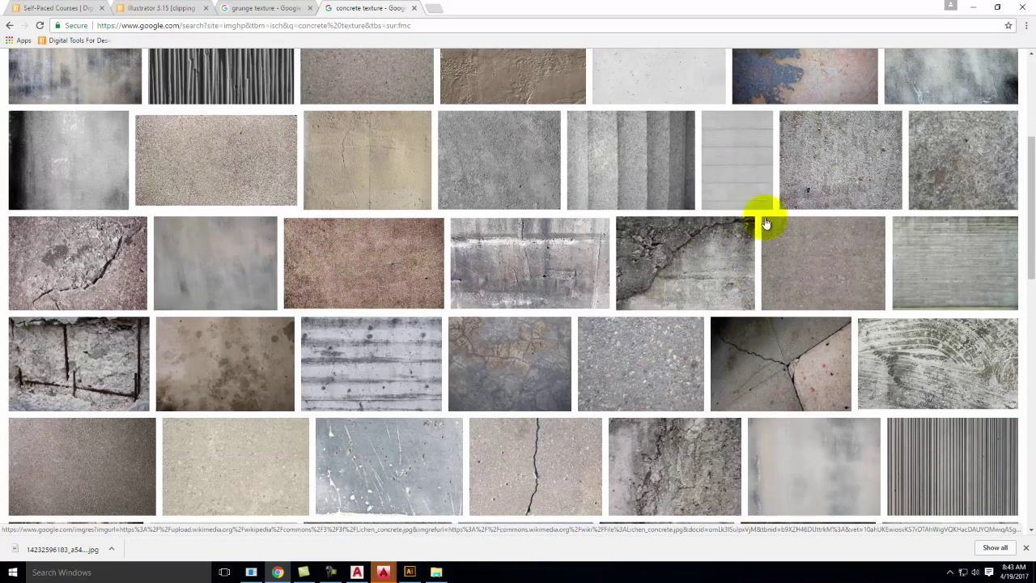
{"action": "scroll", "coordinate": [595, 174], "scroll_direction": "up", "scroll_amount": 2}
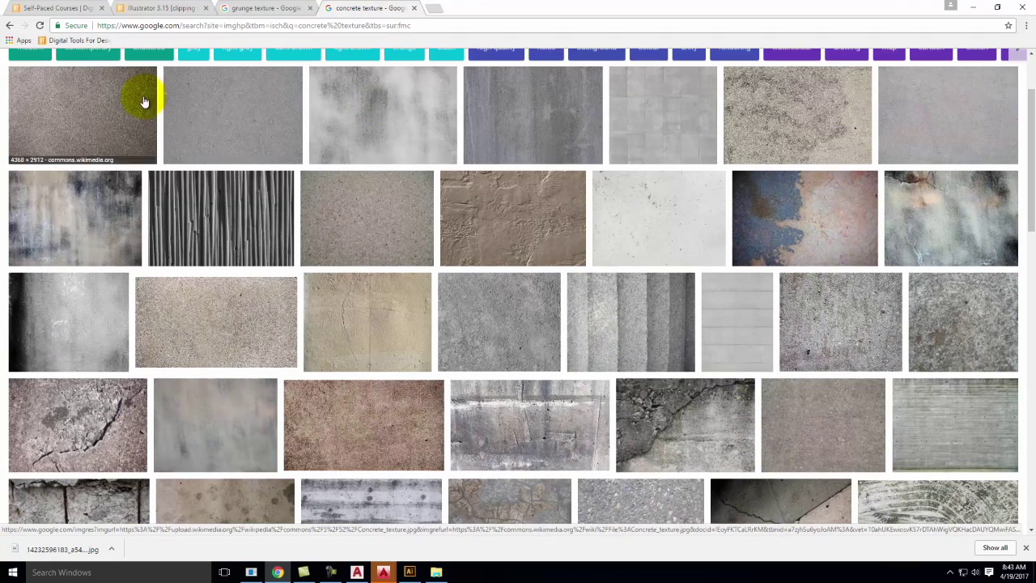
{"action": "scroll", "coordinate": [723, 289], "scroll_direction": "down", "scroll_amount": 1}
{"action": "left_click", "coordinate": [754, 271]}
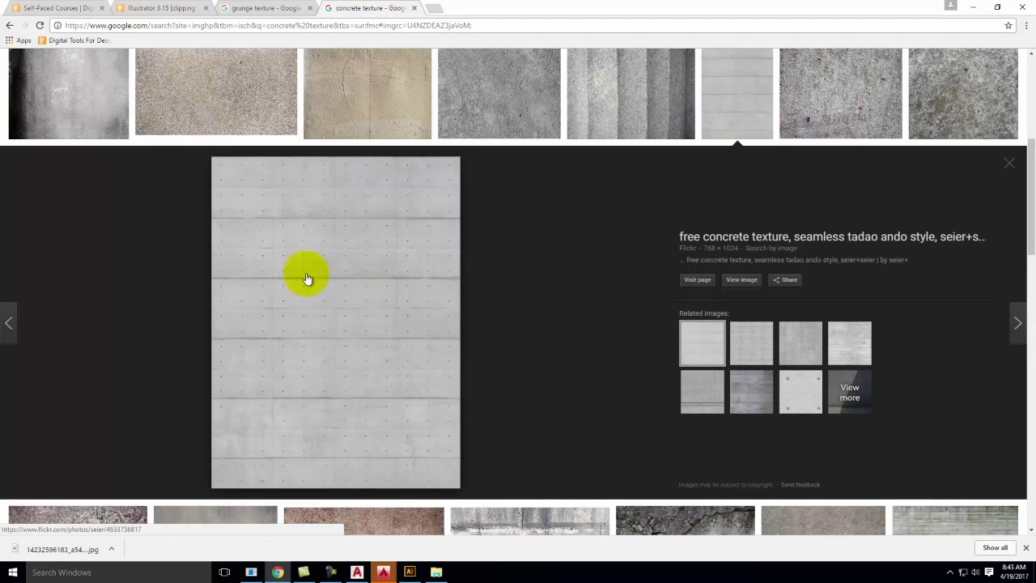
{"action": "left_click", "coordinate": [743, 280]}
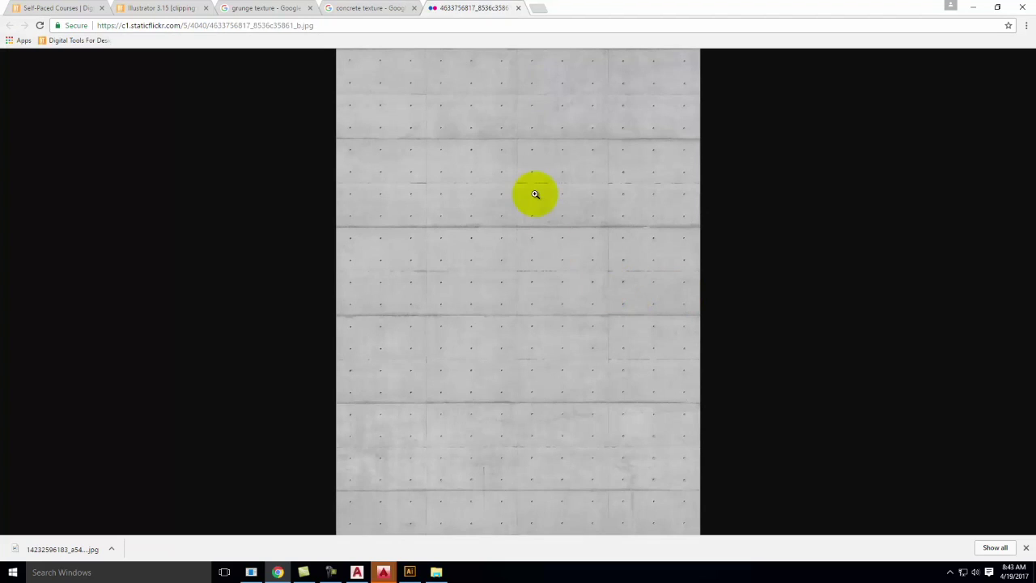
Save the concrete image into OneDrive > Live Demonstrations > Live - A135 Exercises > Ex123, then return to Illustrator
{"action": "right_click", "coordinate": [527, 208]}
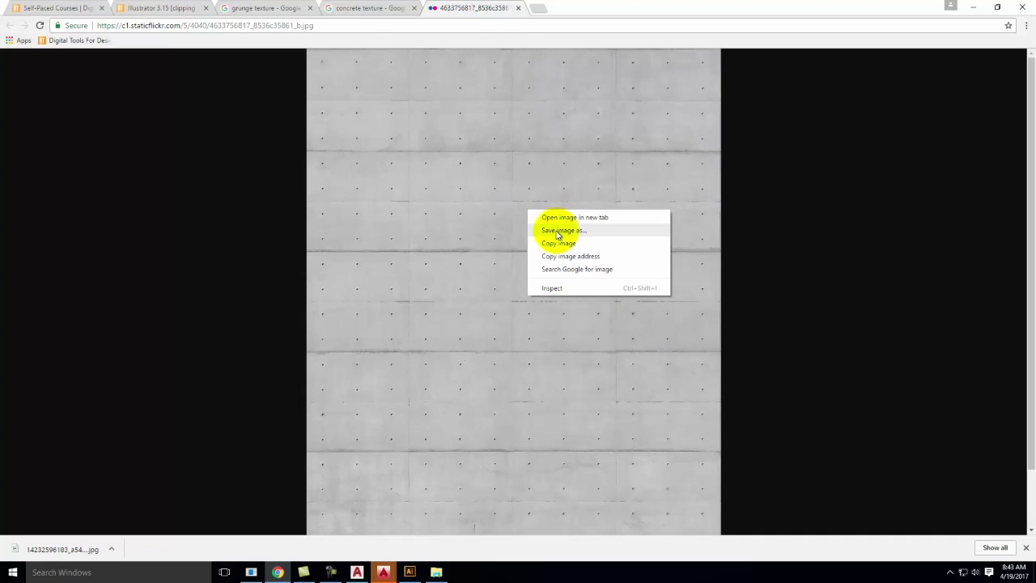
{"action": "left_click", "coordinate": [558, 231]}
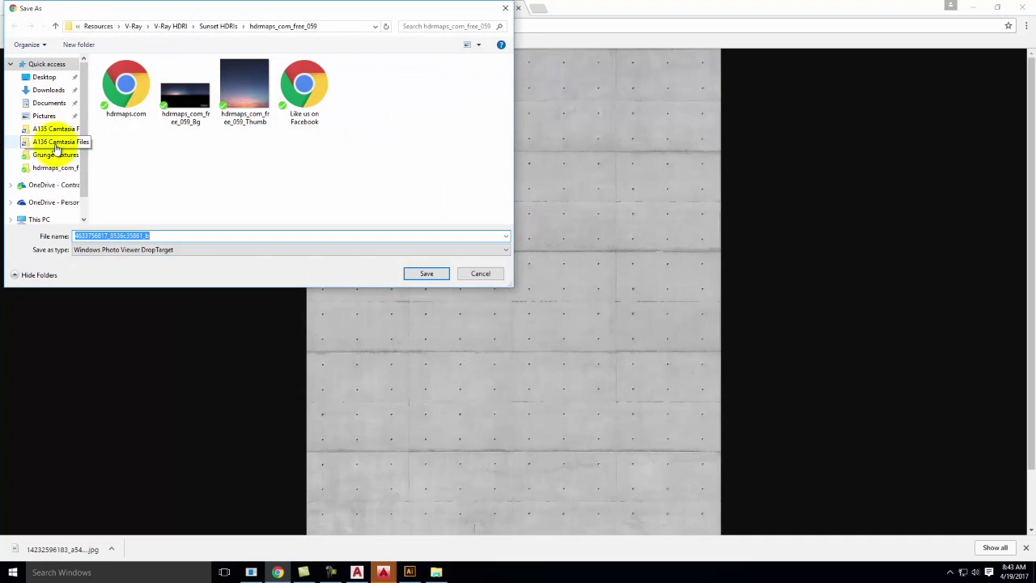
{"action": "left_click", "coordinate": [58, 188]}
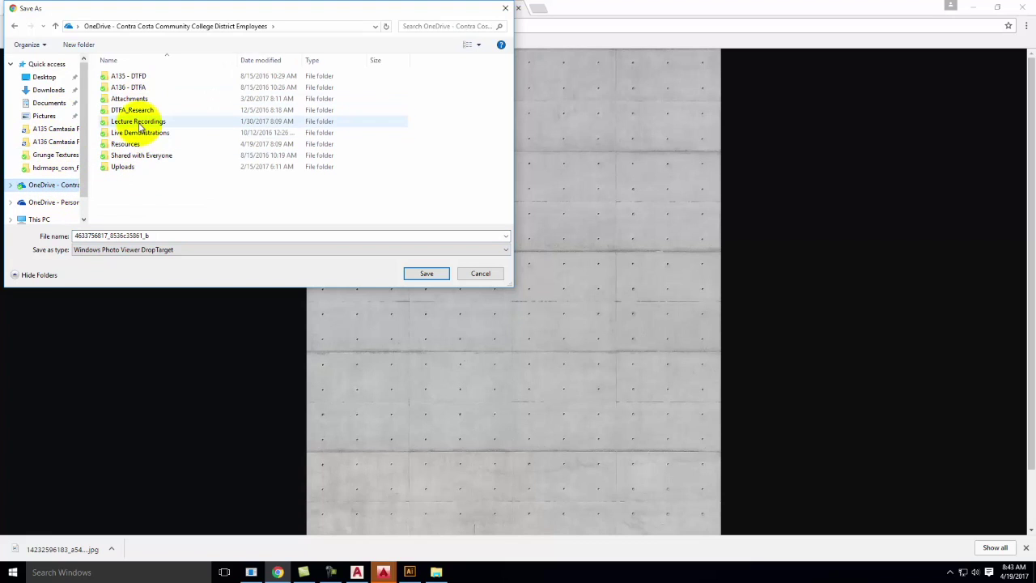
{"action": "double_click", "coordinate": [138, 132]}
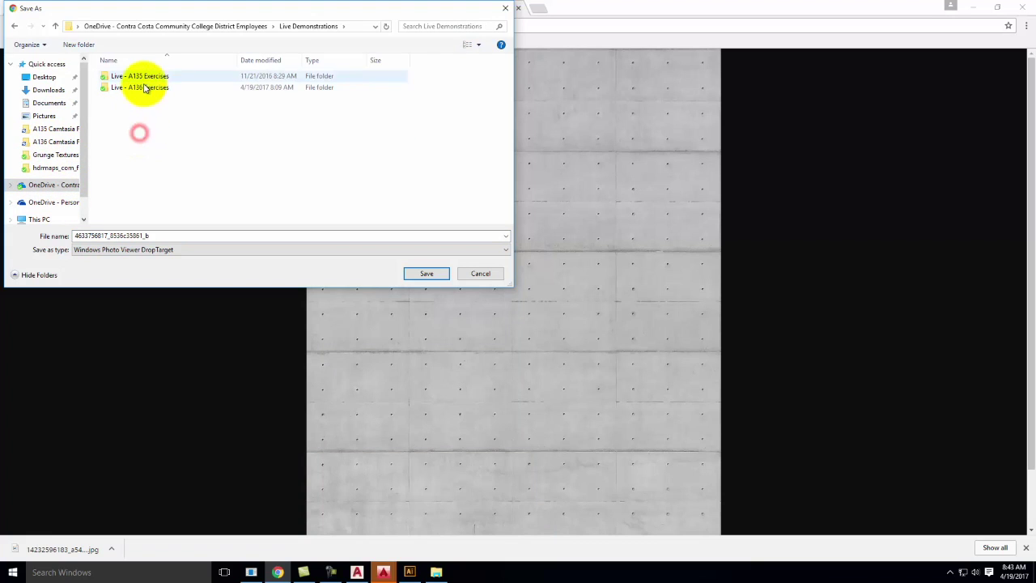
{"action": "left_click", "coordinate": [146, 78]}
{"action": "double_click", "coordinate": [146, 78]}
{"action": "scroll", "coordinate": [137, 141], "scroll_direction": "down", "scroll_amount": 5}
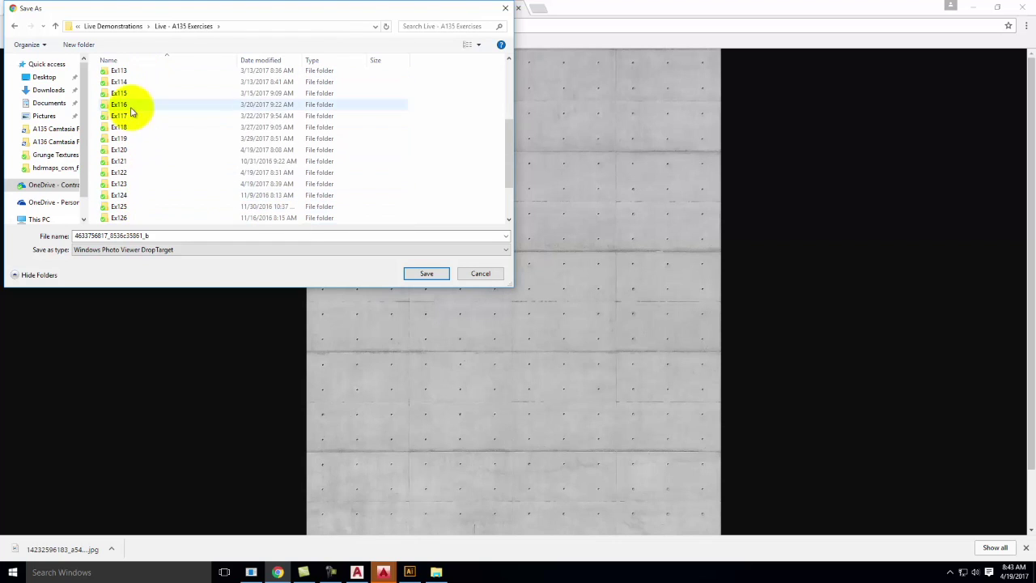
{"action": "double_click", "coordinate": [121, 127]}
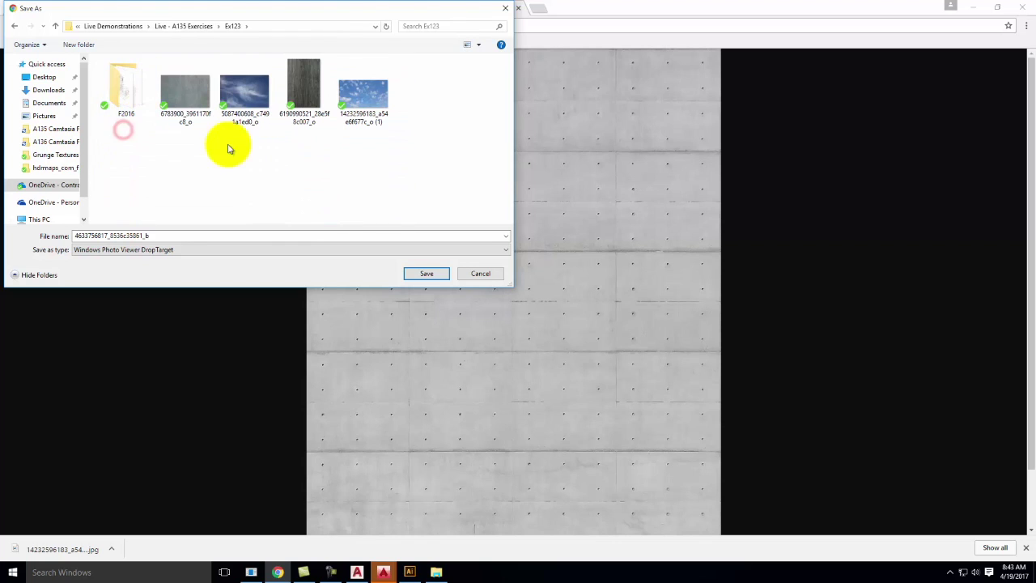
{"action": "left_click", "coordinate": [427, 273]}
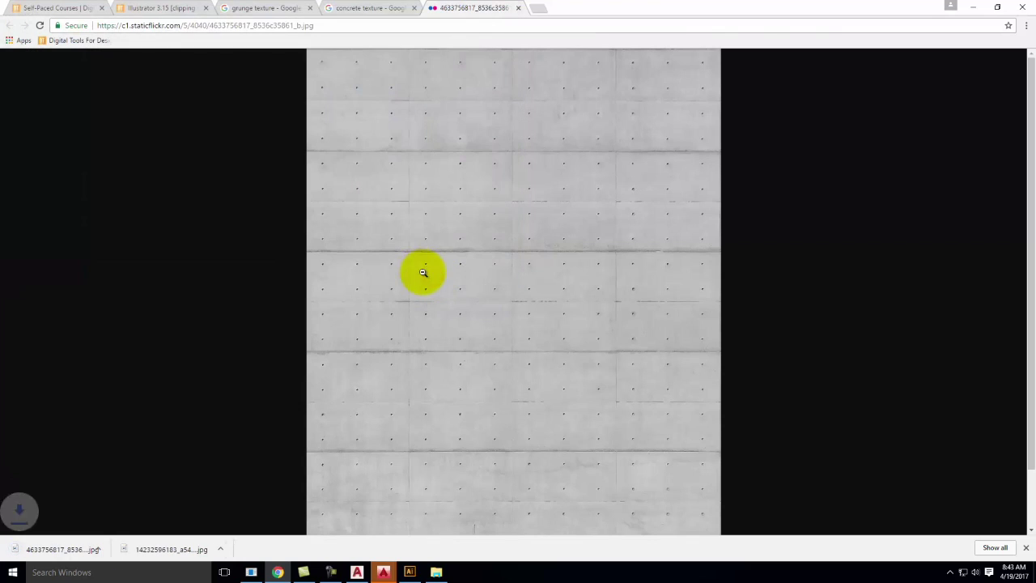
{"action": "left_click", "coordinate": [407, 572]}
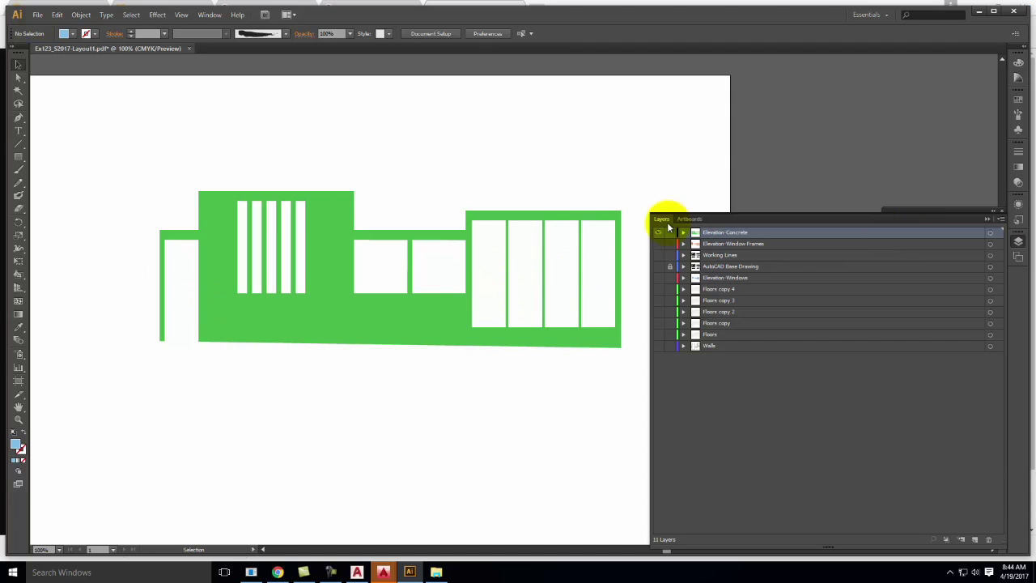
Select every path in Elevation-Concrete and combine them with Object > Compound Path > Make
{"action": "left_click", "coordinate": [684, 233]}
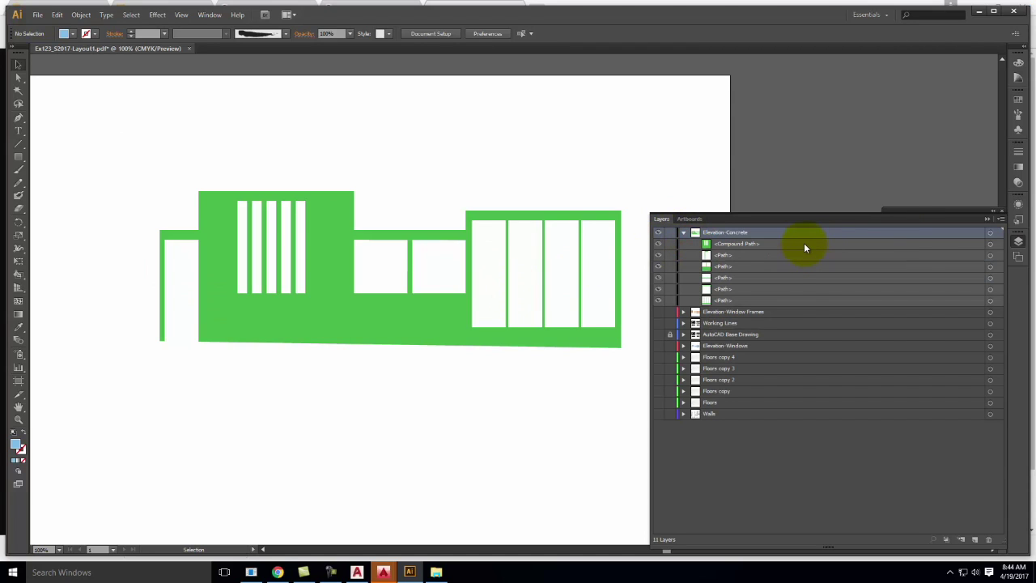
{"action": "left_click", "coordinate": [744, 244]}
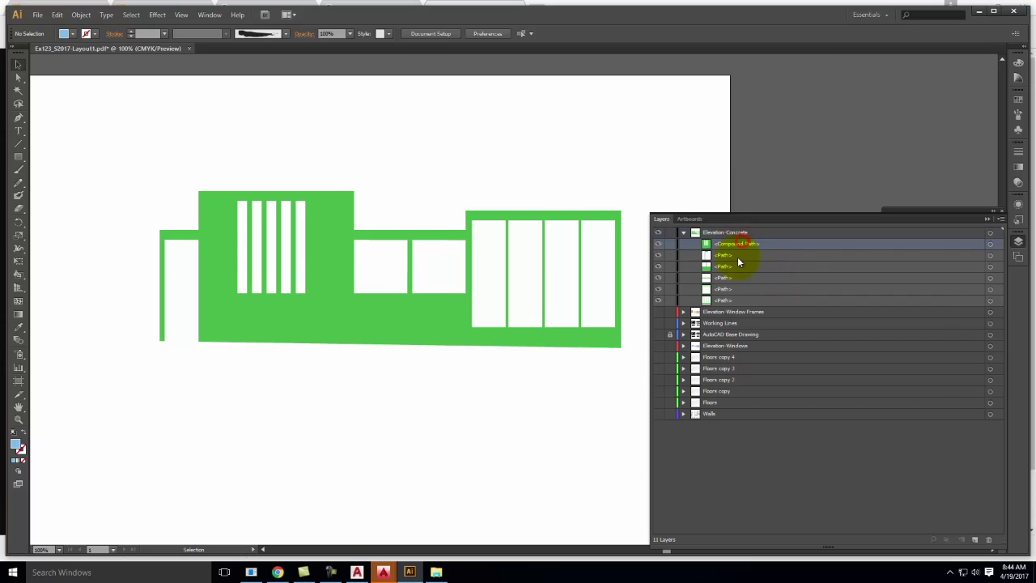
{"action": "left_click", "coordinate": [737, 256]}
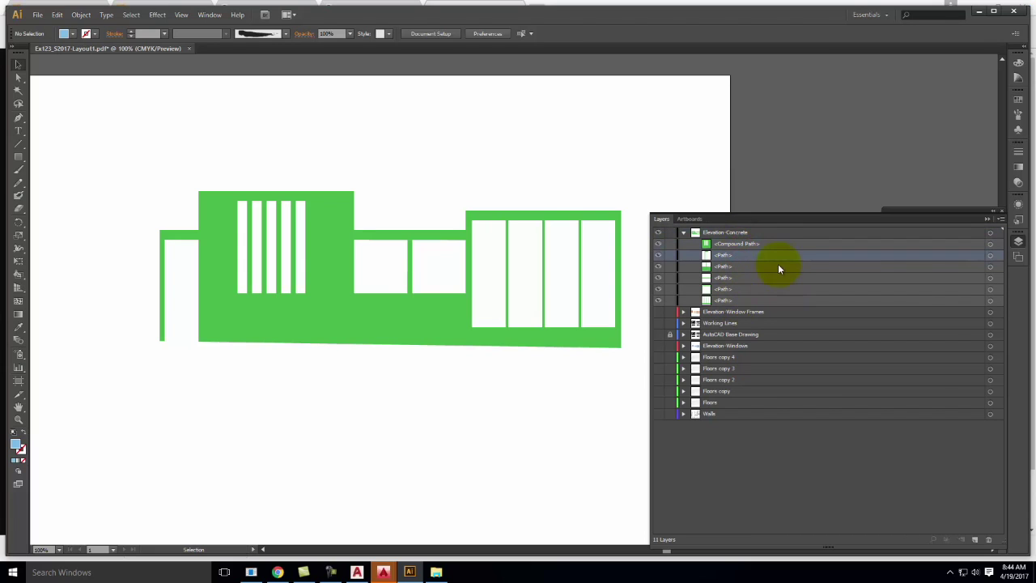
{"action": "left_click", "coordinate": [999, 234]}
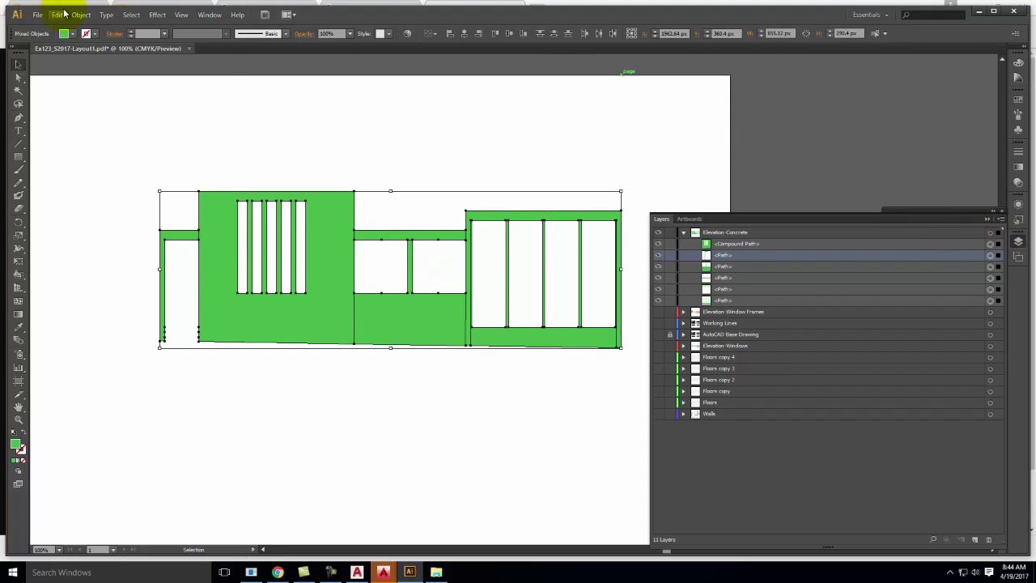
{"action": "left_click", "coordinate": [61, 15]}
{"action": "mouse_move", "coordinate": [85, 15]}
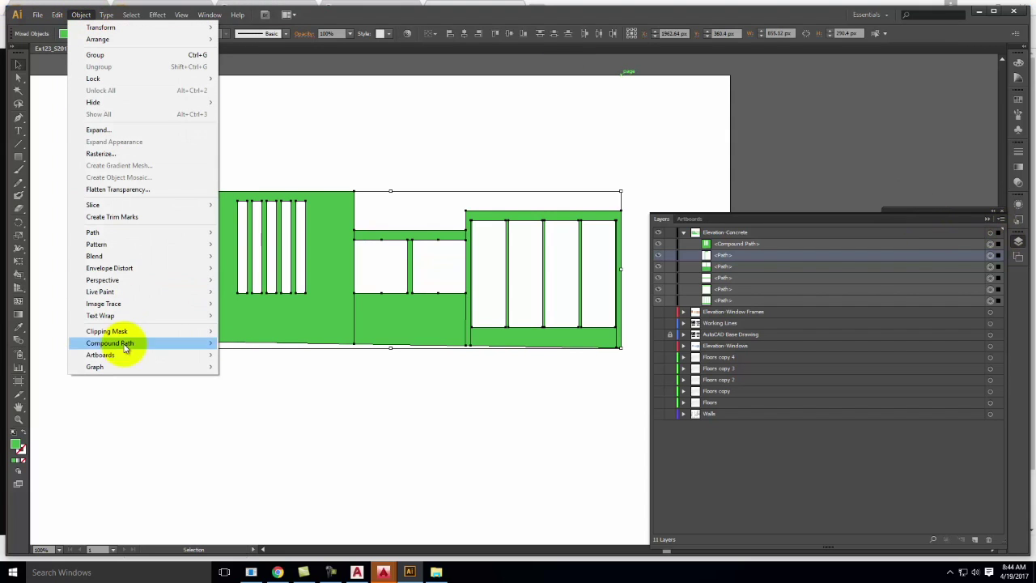
{"action": "mouse_move", "coordinate": [139, 345]}
{"action": "left_click", "coordinate": [258, 343]}
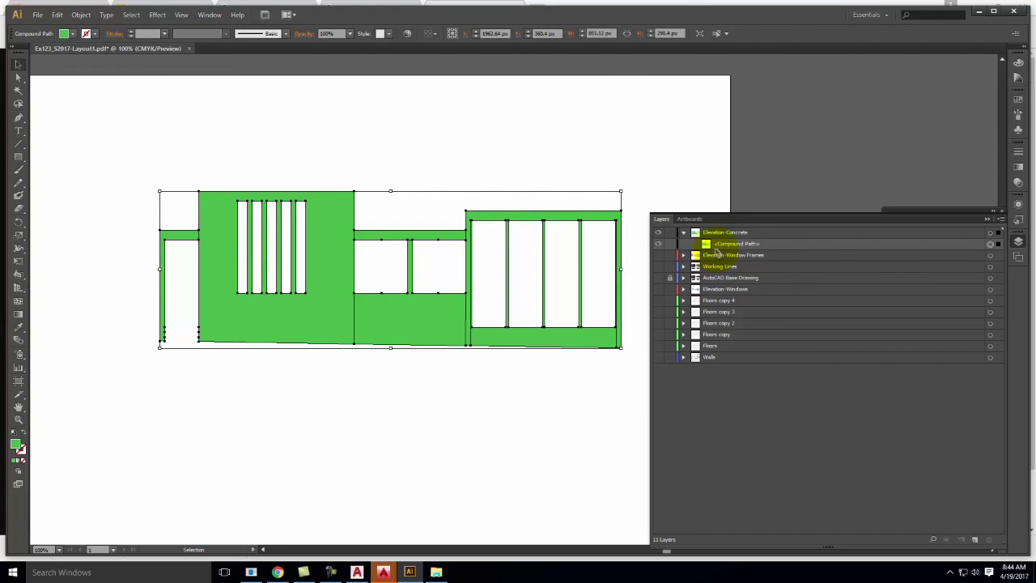
{"action": "left_click", "coordinate": [38, 15]}
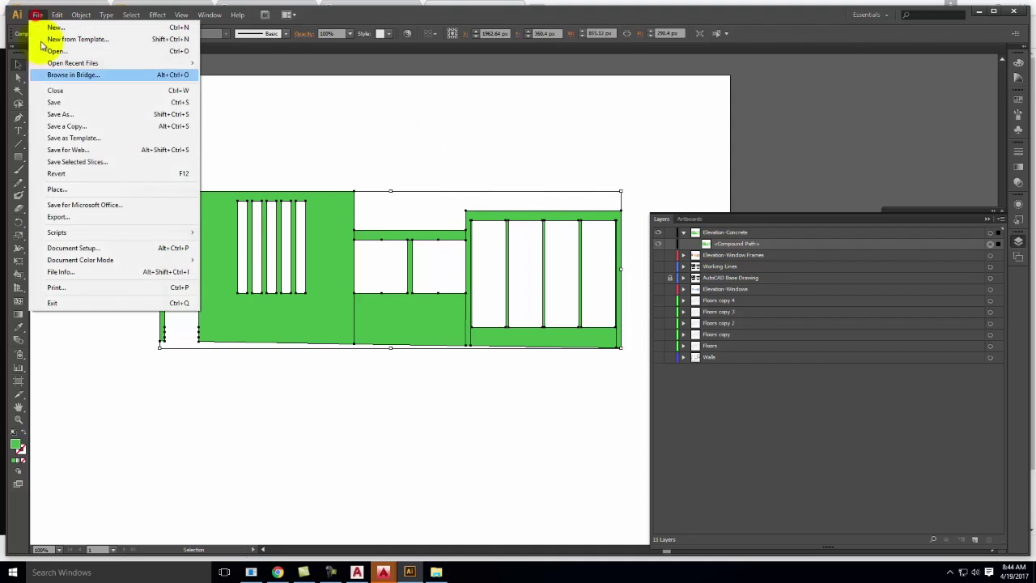
{"action": "left_click", "coordinate": [55, 189]}
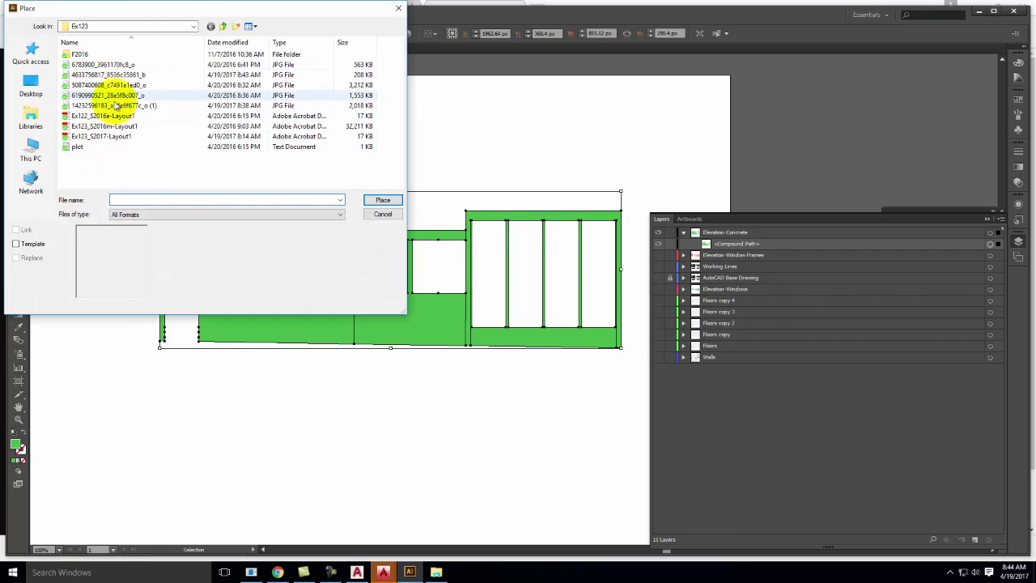
{"action": "left_click", "coordinate": [111, 64]}
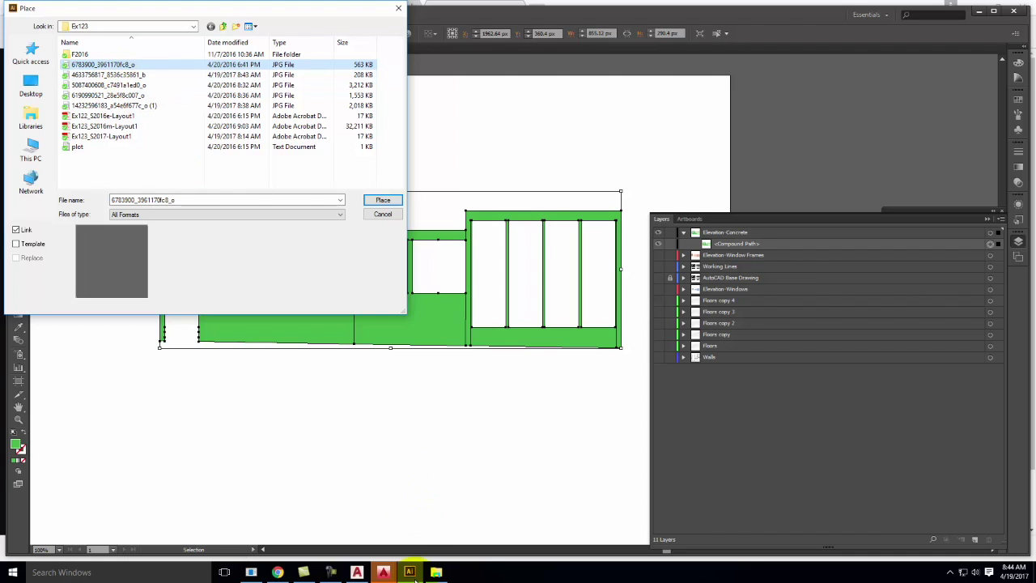
{"action": "left_click", "coordinate": [280, 573]}
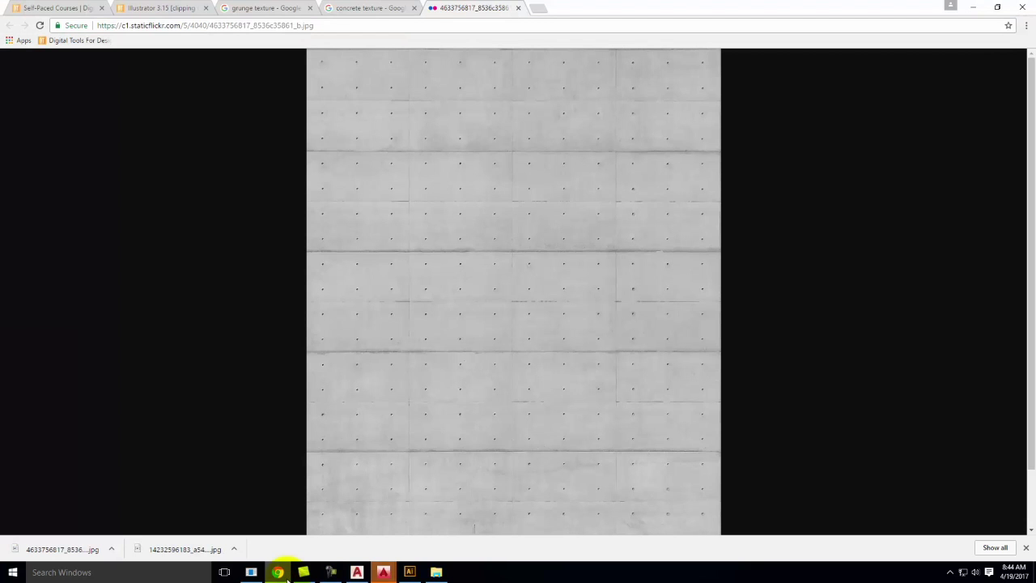
{"action": "right_click", "coordinate": [493, 283]}
{"action": "left_click", "coordinate": [528, 307]}
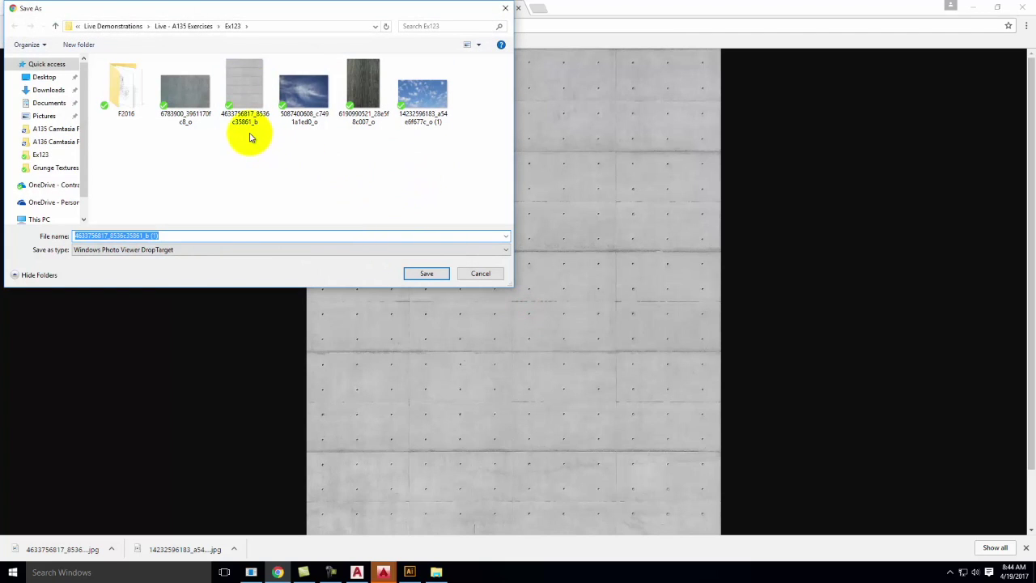
{"action": "left_click", "coordinate": [480, 274]}
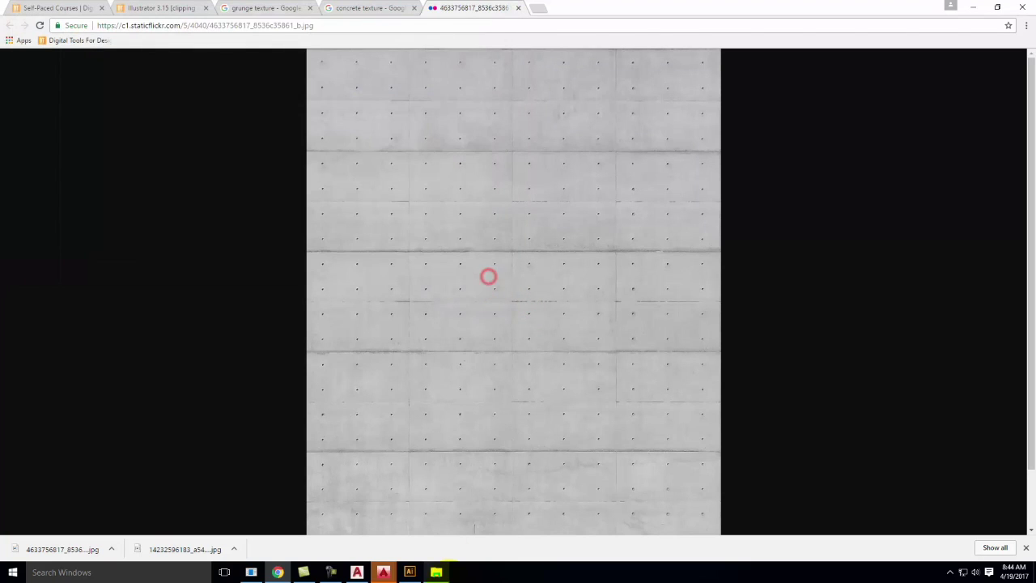
{"action": "left_click", "coordinate": [410, 573]}
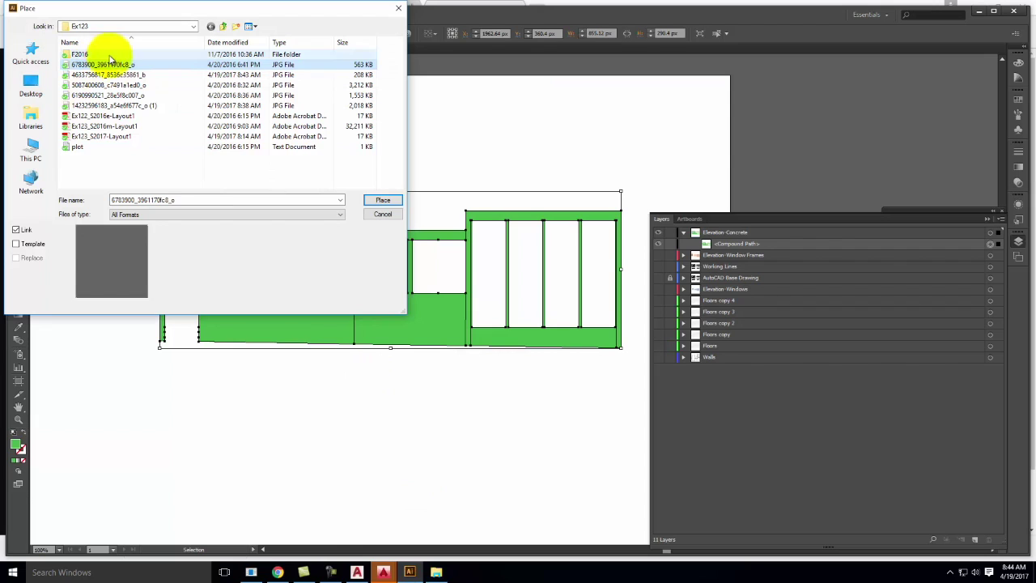
{"action": "left_click", "coordinate": [115, 75]}
{"action": "left_click", "coordinate": [382, 200]}
{"action": "left_click", "coordinate": [383, 196]}
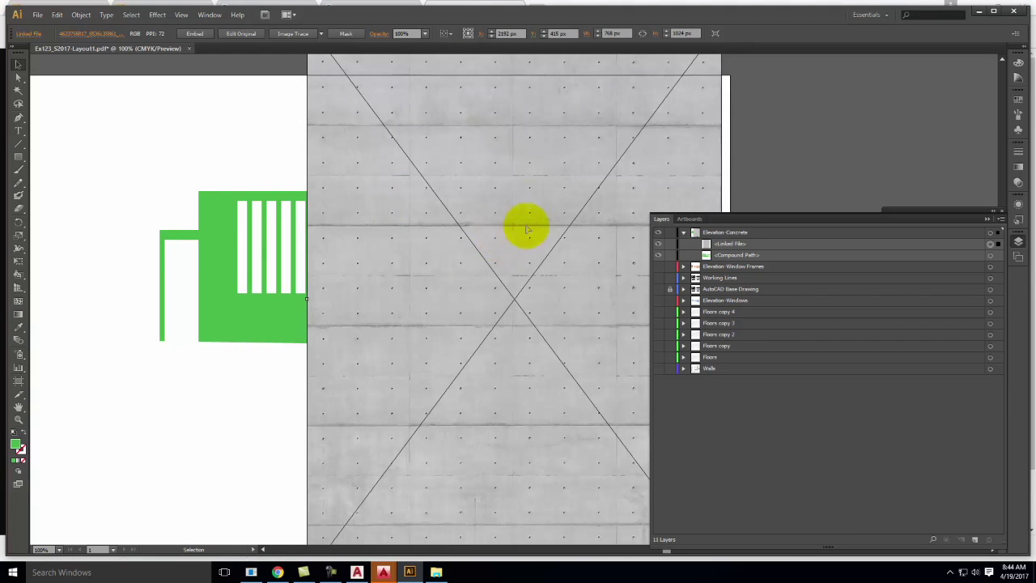
Scale down the placed concrete image and move it over the elevation
{"action": "left_click", "coordinate": [17, 259]}
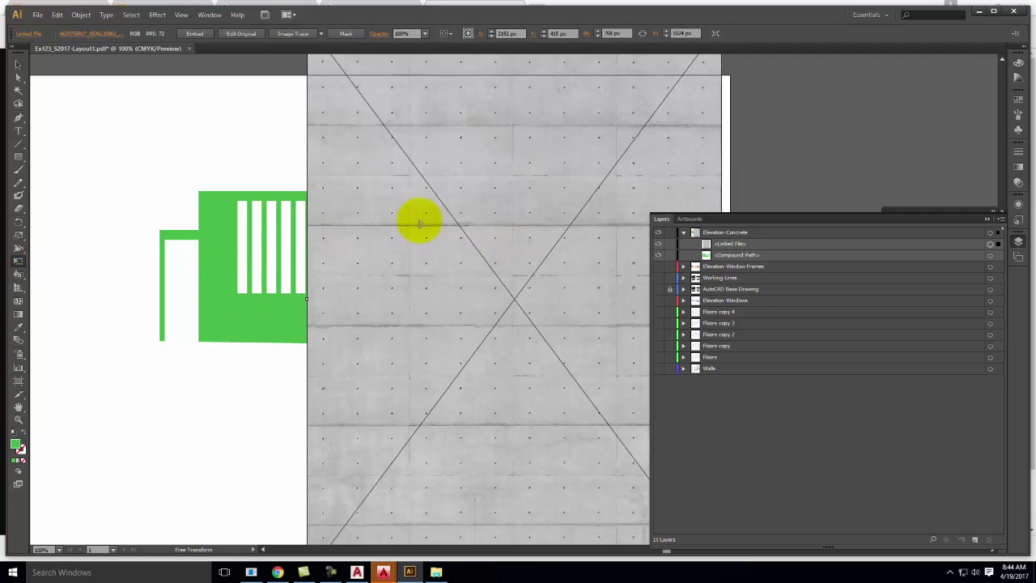
{"action": "key", "text": "ctrl+minus"}
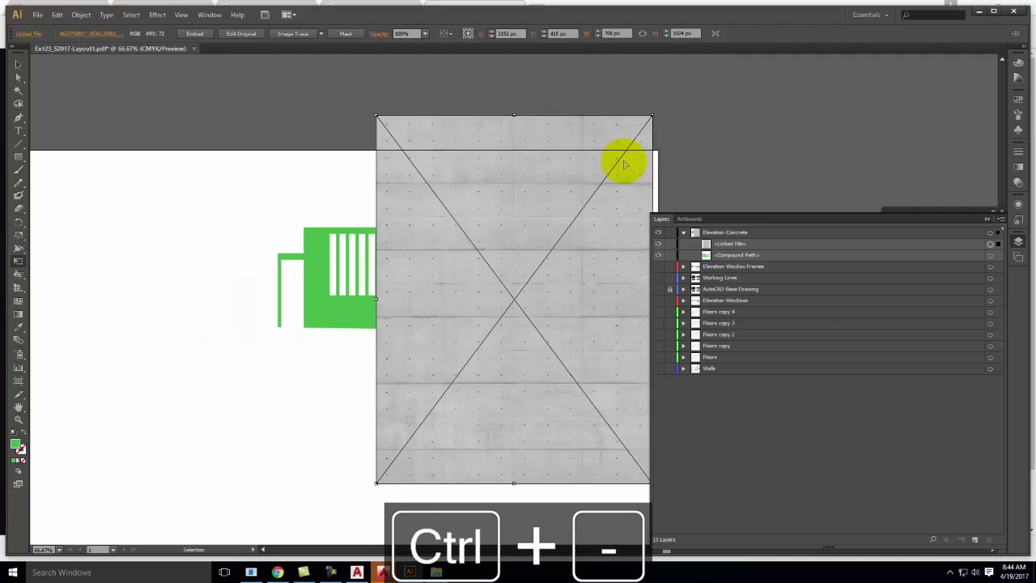
{"action": "mouse_move", "coordinate": [650, 116]}
{"action": "left_mouse_down"}
{"action": "mouse_move", "coordinate": [432, 232]}
{"action": "mouse_move", "coordinate": [460, 203]}
{"action": "mouse_move", "coordinate": [537, 267]}
{"action": "left_mouse_up"}
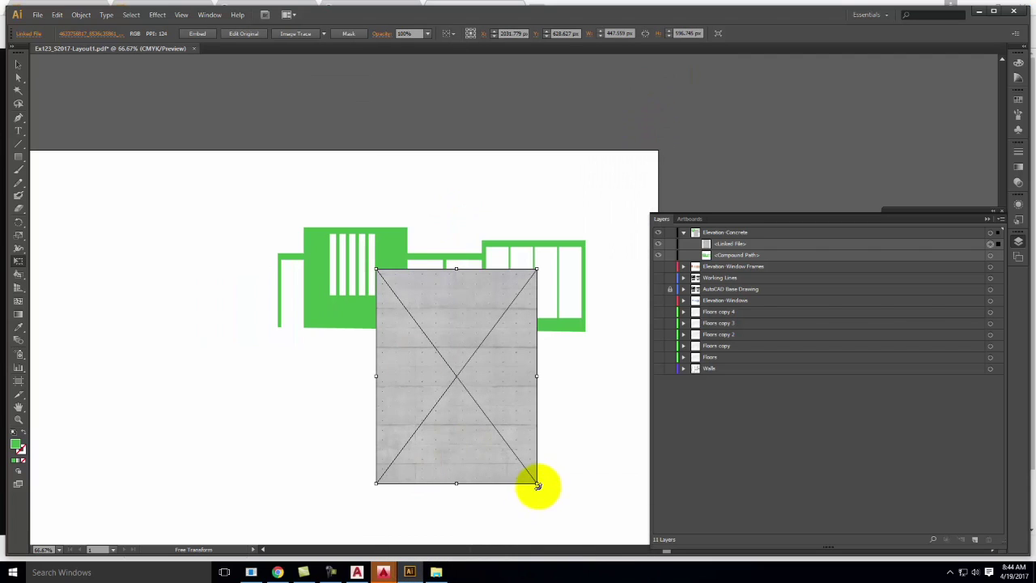
{"action": "left_click_drag", "start_coordinate": [538, 484], "coordinate": [512, 449]}
{"action": "left_click_drag", "start_coordinate": [457, 352], "coordinate": [356, 321]}
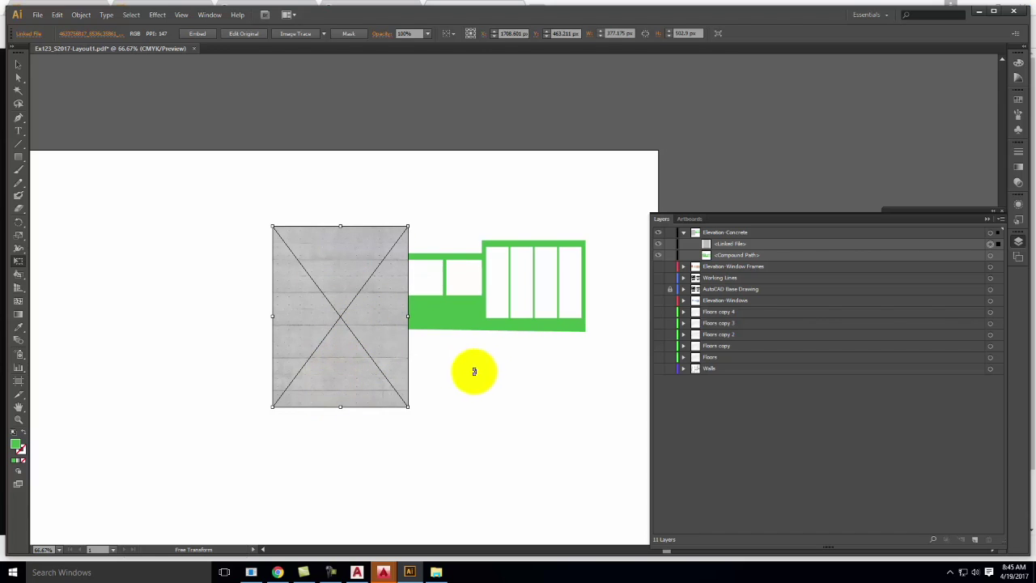
Copy the concrete image and paste two more copies beside it
{"action": "key", "text": "ctrl+c"}
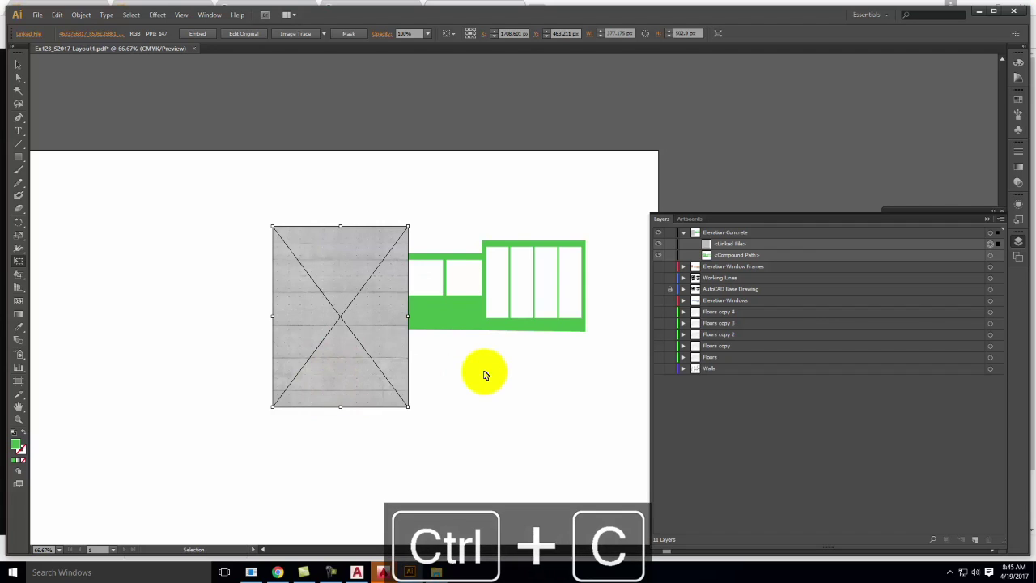
{"action": "key", "text": "ctrl+v"}
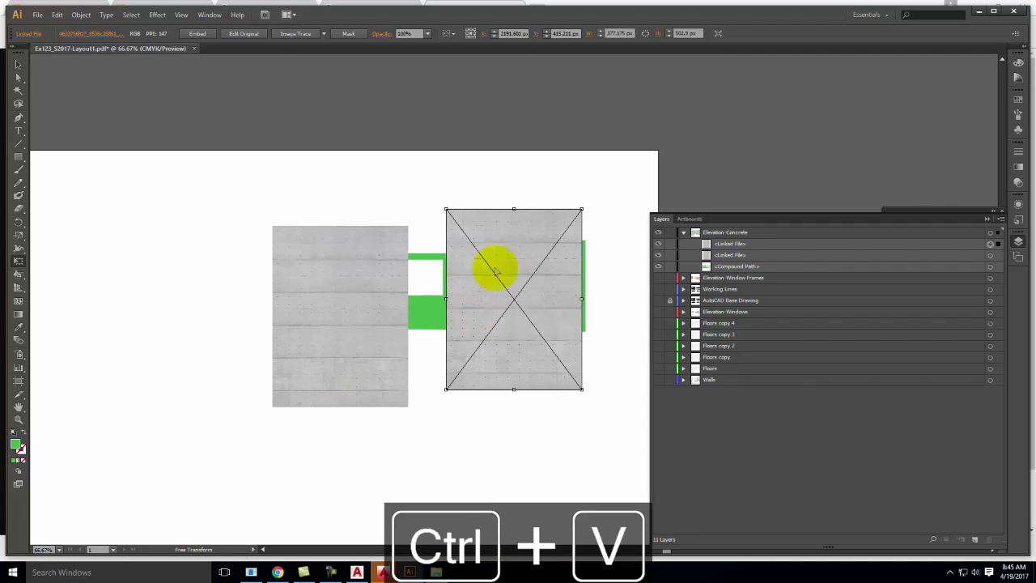
{"action": "left_click_drag", "start_coordinate": [511, 259], "coordinate": [496, 233]}
{"action": "key", "text": "ctrl+v"}
Select all three concrete copies and line up their edges with the Align panel
{"action": "left_click", "coordinate": [491, 248], "text": "shift"}
{"action": "left_click", "coordinate": [364, 248], "text": "shift"}
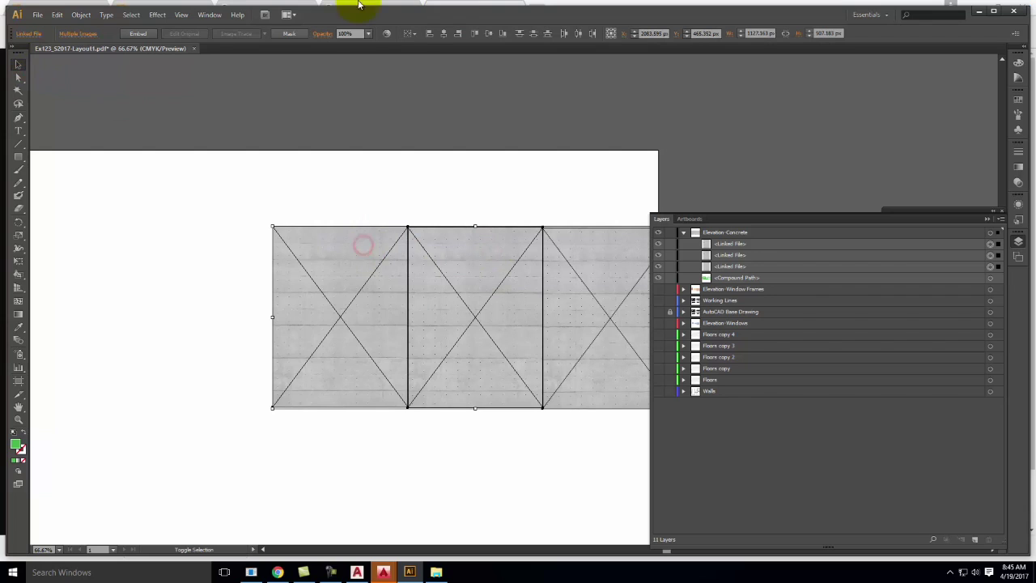
{"action": "left_click", "coordinate": [204, 15]}
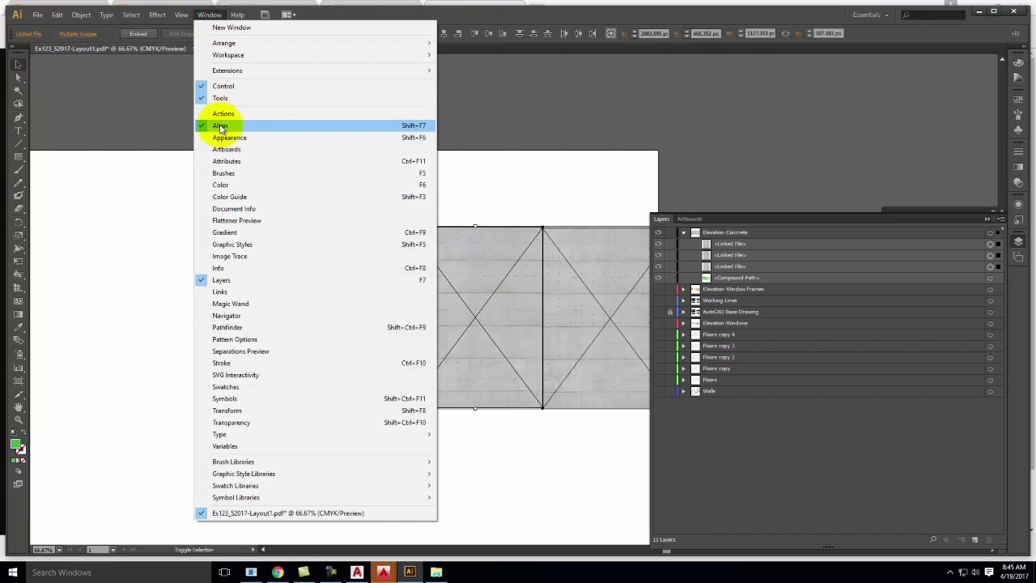
{"action": "left_click", "coordinate": [987, 218]}
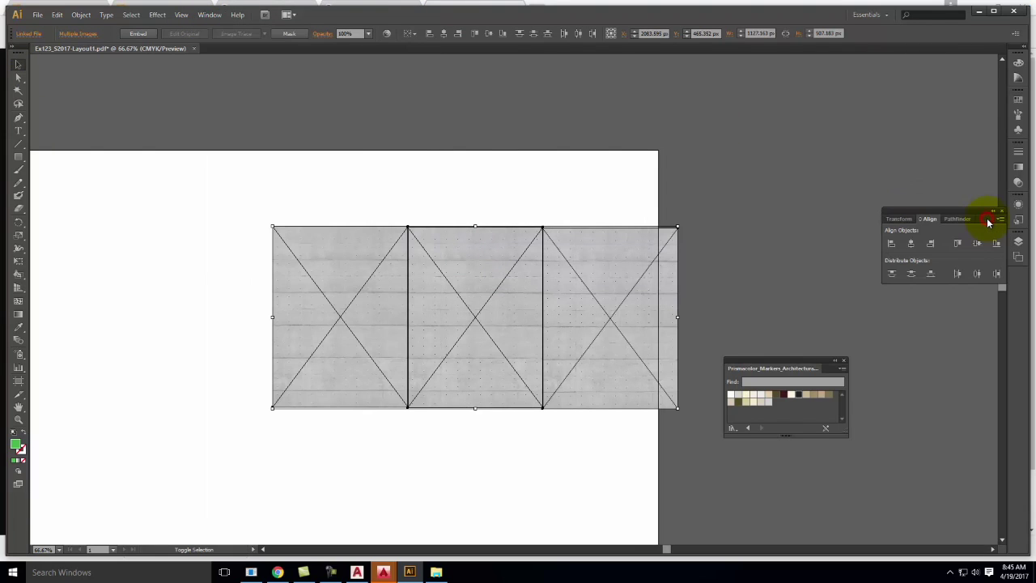
{"action": "left_click", "coordinate": [958, 243]}
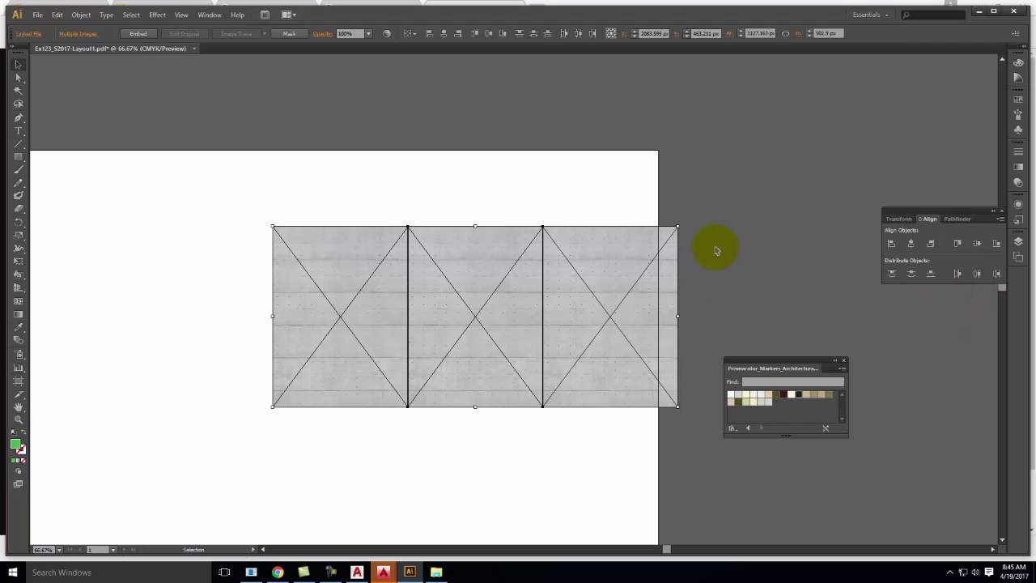
{"action": "left_click", "coordinate": [737, 228]}
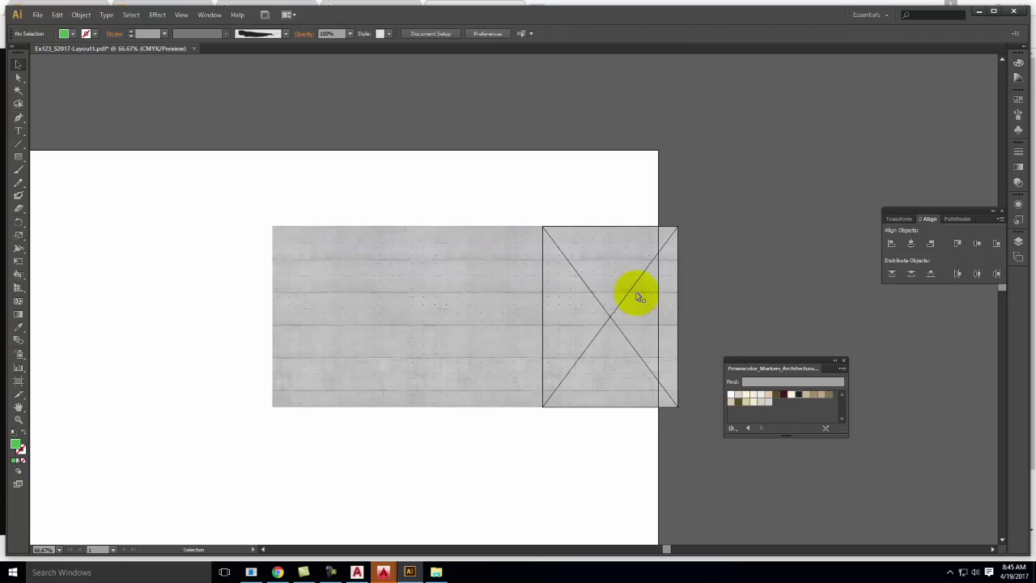
{"action": "left_click", "coordinate": [1013, 242]}
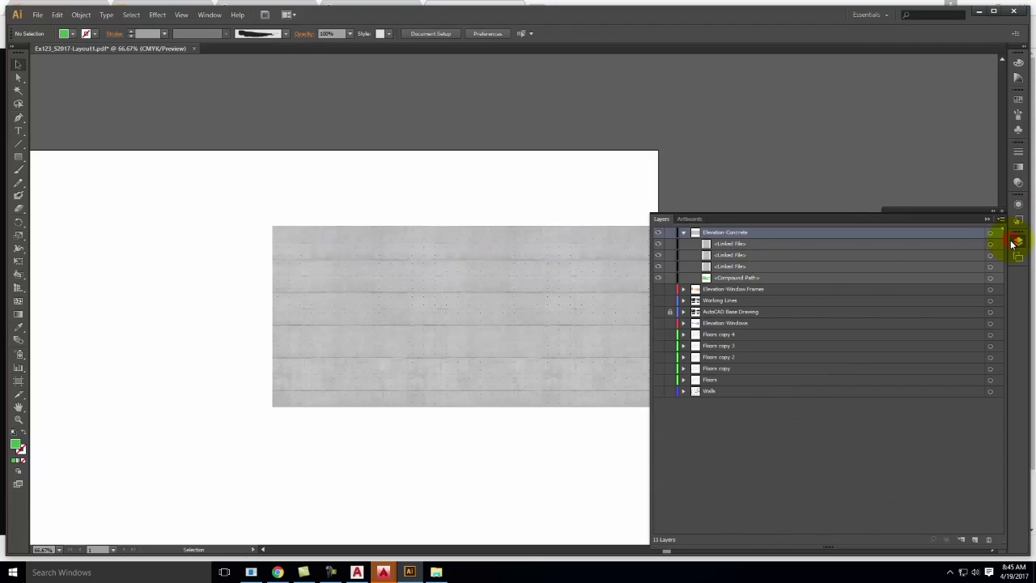
Move the Compound Path above the concrete images and make a clipping mask on Elevation-Concrete
{"action": "left_click", "coordinate": [733, 276]}
{"action": "mouse_move", "coordinate": [739, 280]}
{"action": "left_mouse_down"}
{"action": "mouse_move", "coordinate": [735, 233]}
{"action": "mouse_move", "coordinate": [748, 247]}
{"action": "left_mouse_up"}
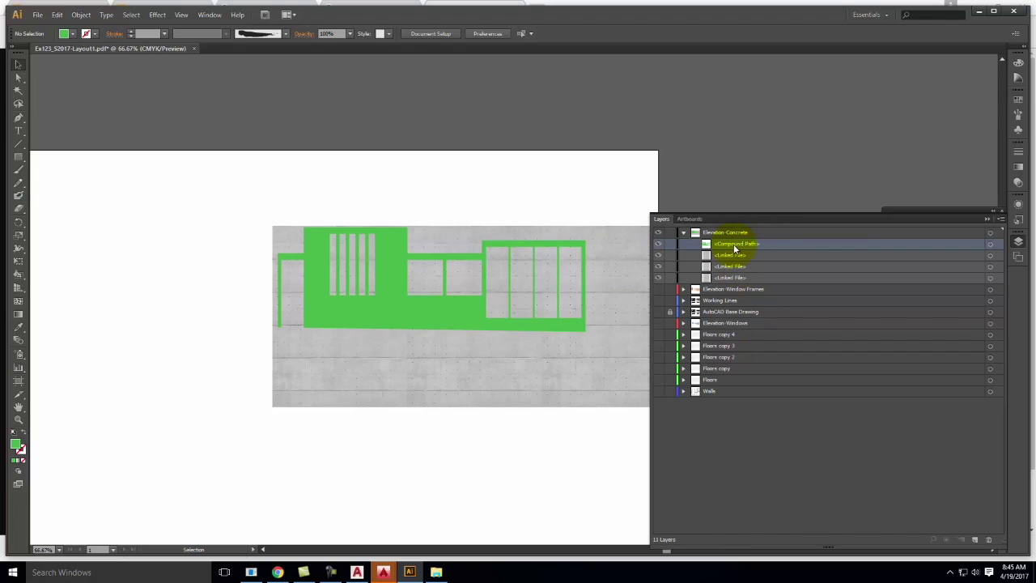
{"action": "left_click", "coordinate": [769, 232]}
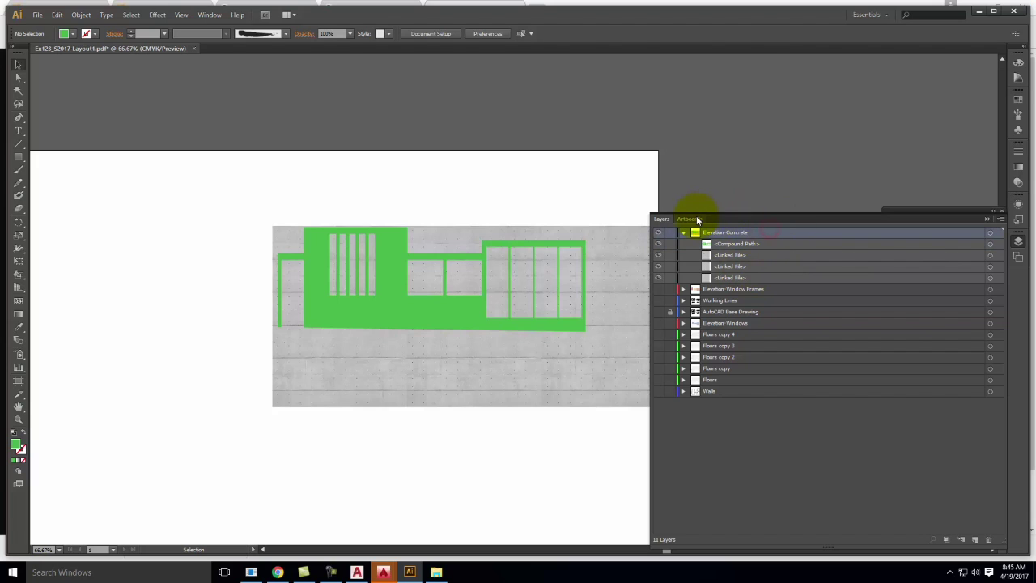
{"action": "left_click", "coordinate": [987, 219]}
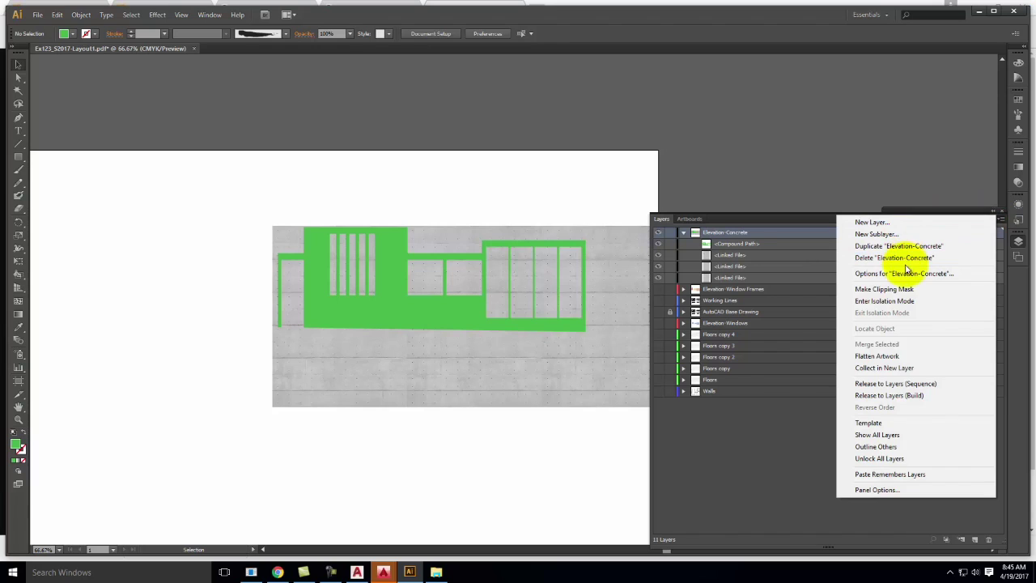
{"action": "left_click", "coordinate": [899, 289]}
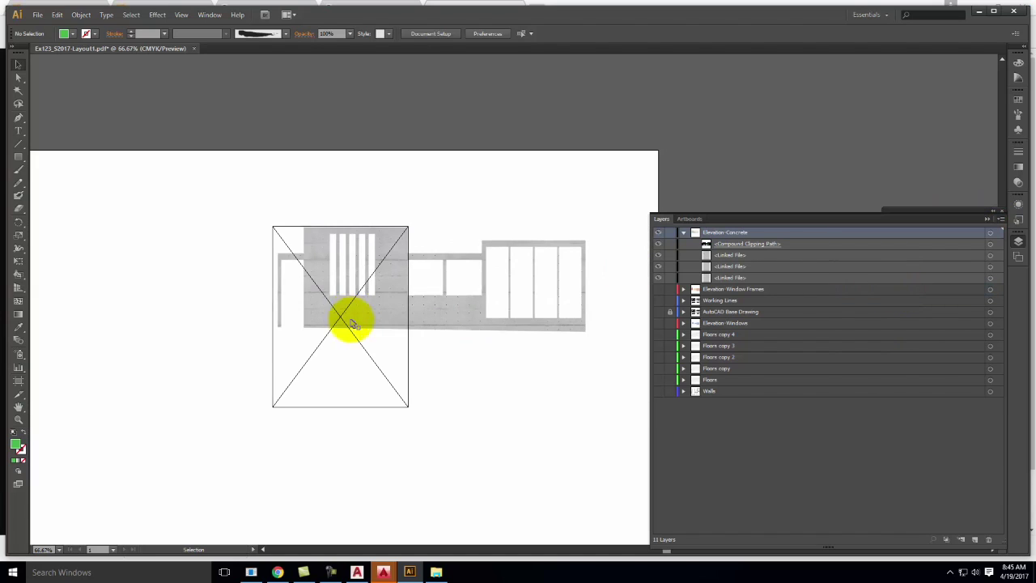
{"action": "key", "text": "ctrl+minus"}
{"action": "key", "text": "ctrl+minus"}
{"action": "key", "text": "ctrl+equal"}
{"action": "key", "text": "ctrl+equal"}
{"action": "key", "text": "ctrl+equal"}
{"action": "key", "text": "ctrl+equal"}
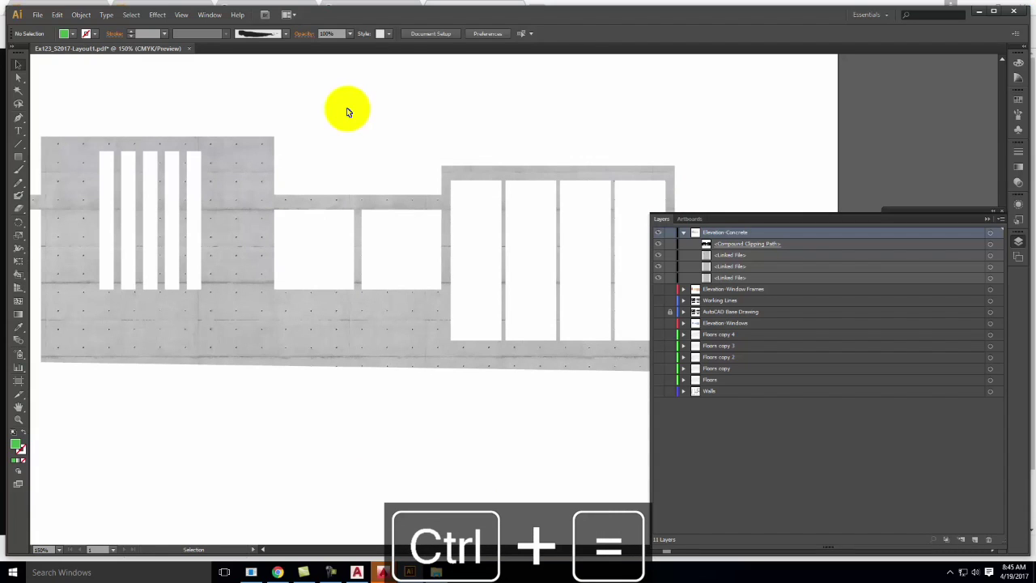
{"action": "left_click", "coordinate": [684, 233]}
Move Elevation-Concrete below Elevation-Windows and show the AutoCAD Base Drawing and Elevation-Windows layers
{"action": "left_click_drag", "start_coordinate": [725, 233], "coordinate": [720, 279]}
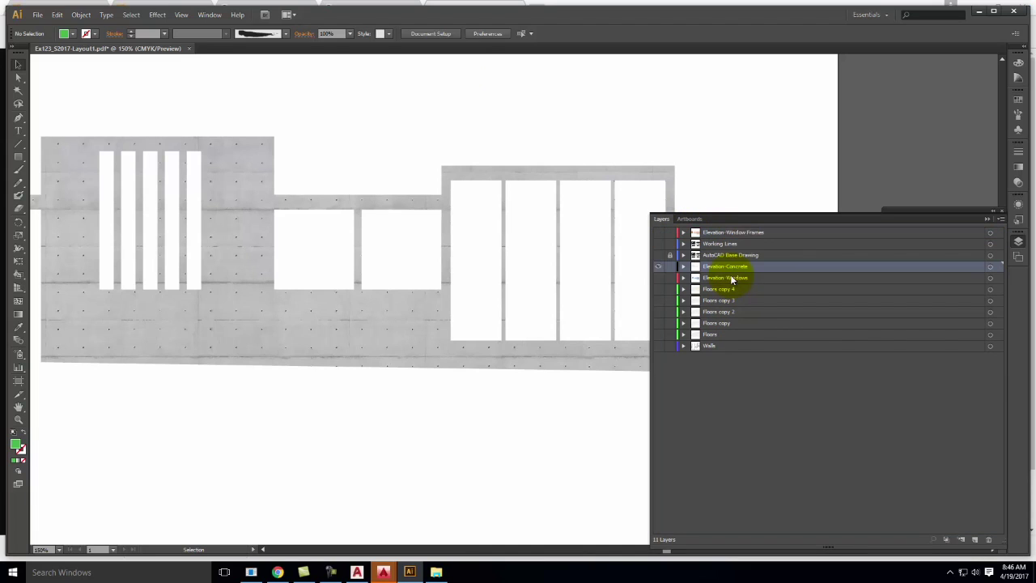
{"action": "left_click", "coordinate": [658, 255]}
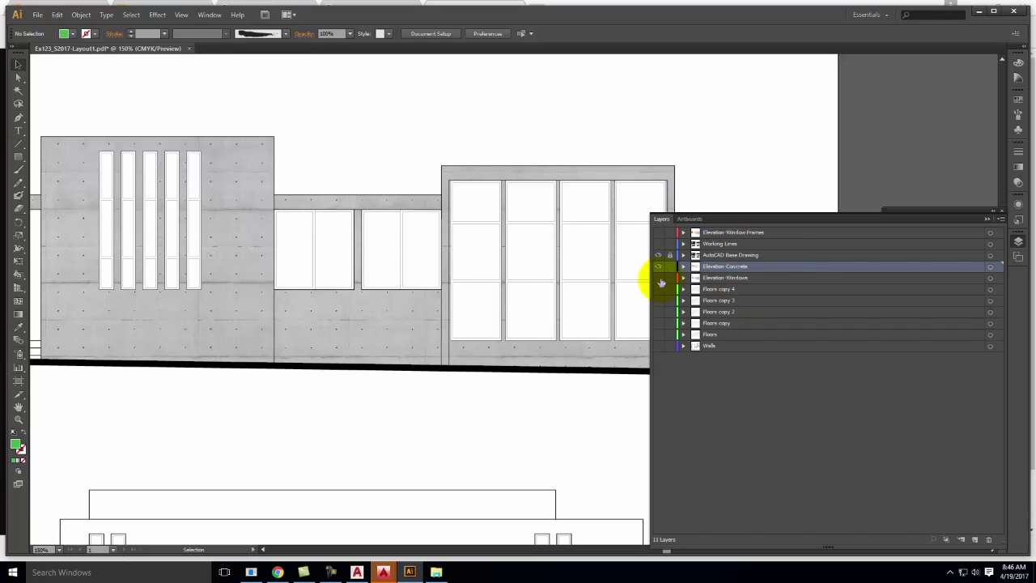
{"action": "left_click", "coordinate": [659, 279]}
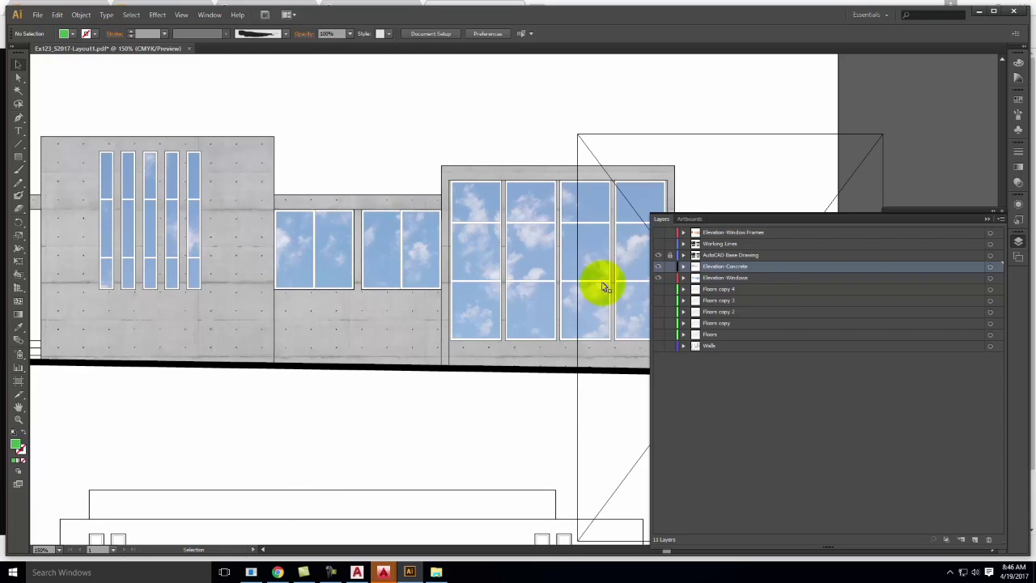
{"action": "key", "text": "a"}
{"action": "key", "text": "ctrl+minus"}
{"action": "key", "text": "ctrl+minus"}
{"action": "key", "text": "ctrl+minus"}
{"action": "key", "text": "ctrl+minus"}
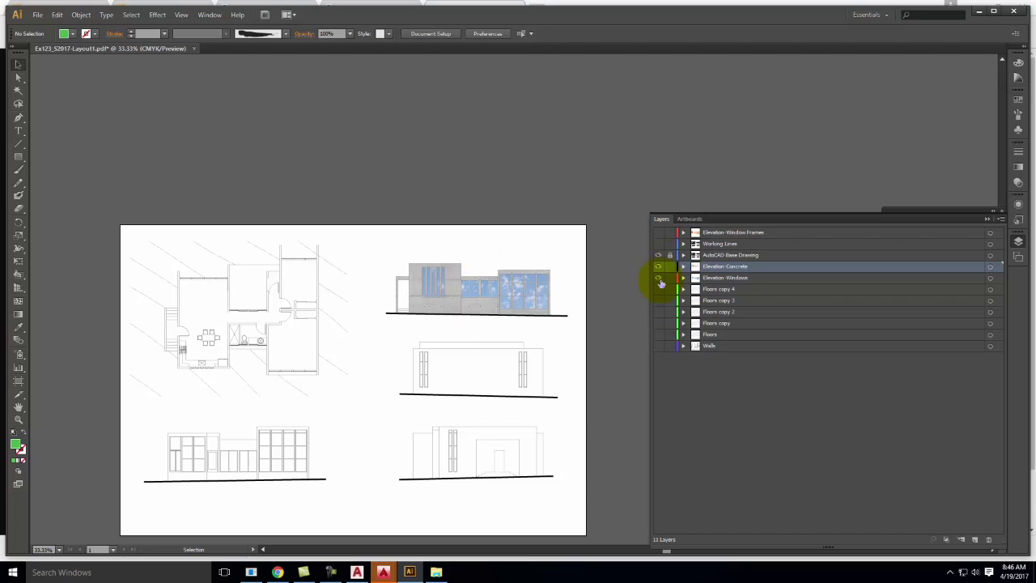
Hide Elevation-Windows, show the Floors and Walls layers, and keep Elevation-Concrete visible
{"action": "left_click", "coordinate": [658, 267]}
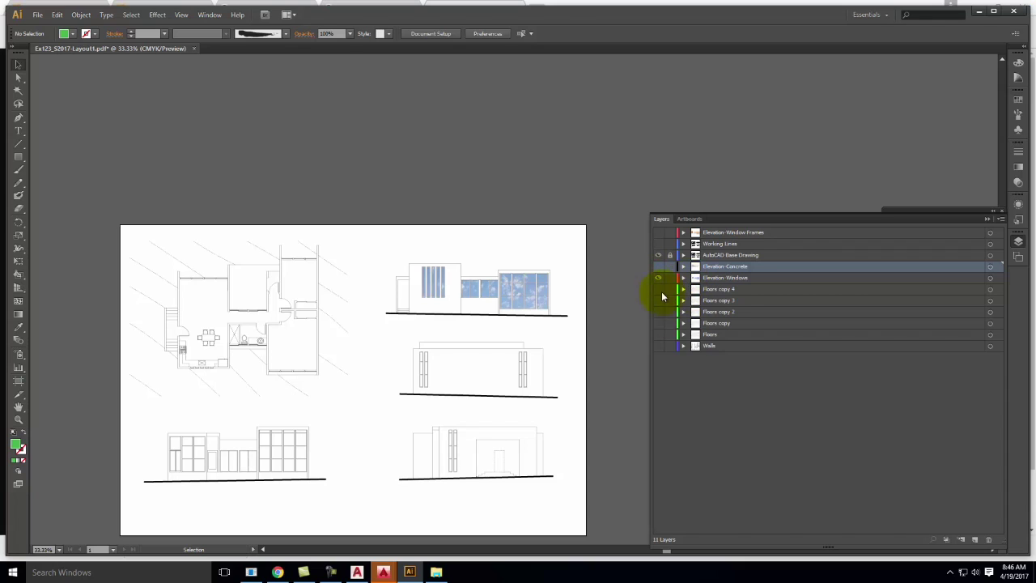
{"action": "left_click", "coordinate": [659, 278]}
{"action": "left_click", "coordinate": [658, 334]}
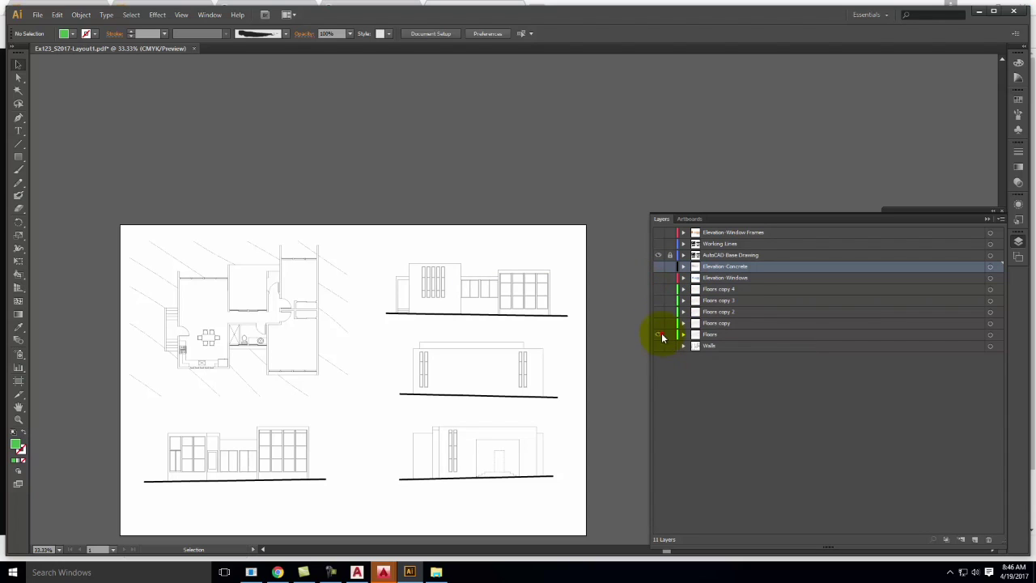
{"action": "left_click", "coordinate": [658, 345]}
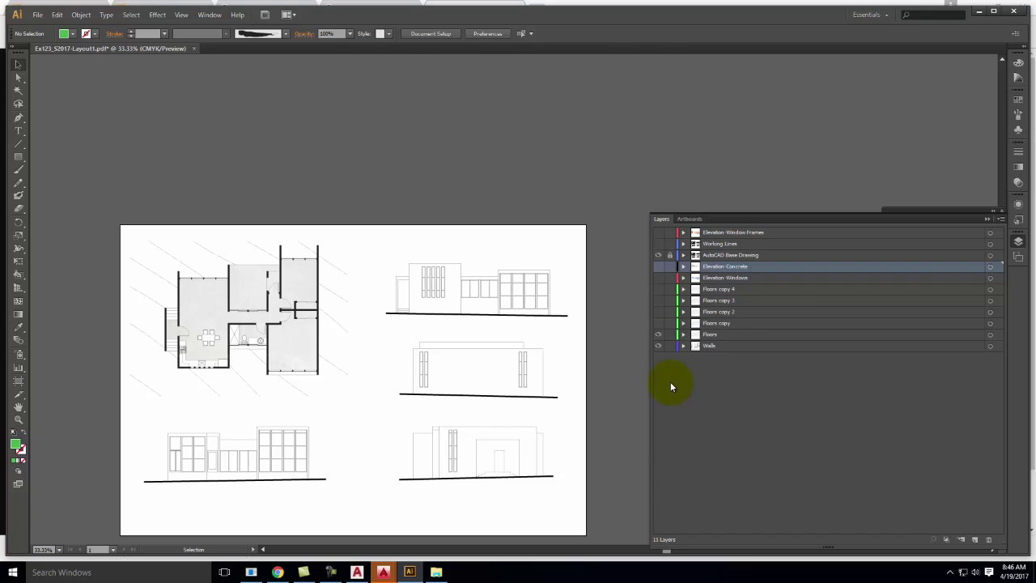
{"action": "left_click", "coordinate": [659, 267]}
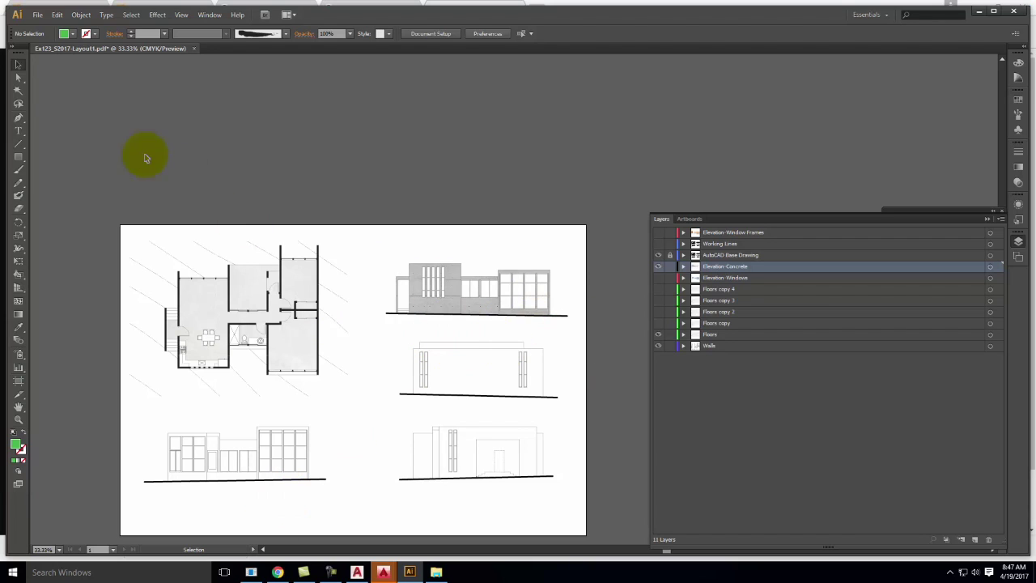
Create a new layer at the top of the stack named Text and make it active
{"action": "left_click", "coordinate": [19, 131]}
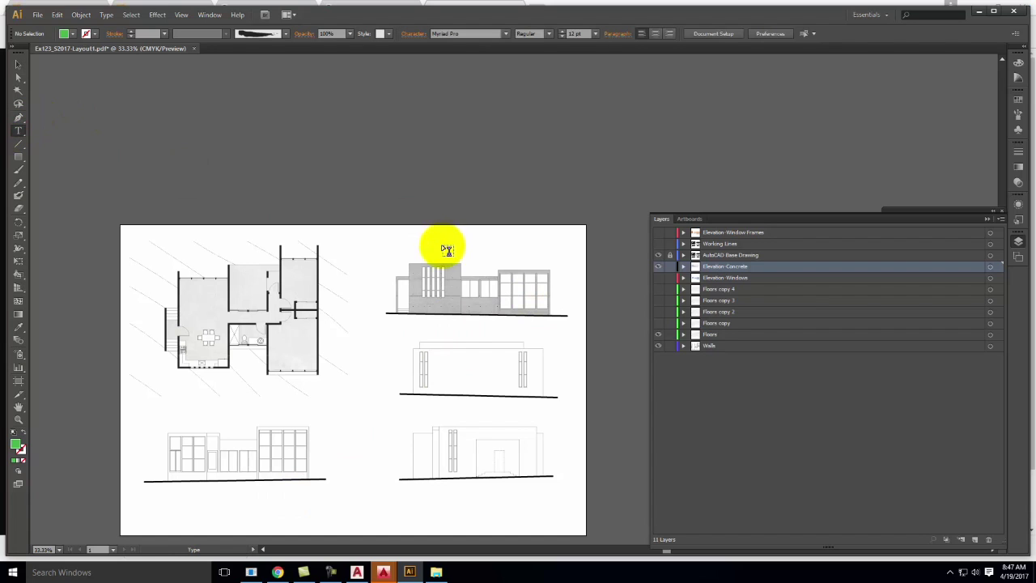
{"action": "key", "text": "ctrl+equal"}
{"action": "key", "text": "ctrl+equal"}
{"action": "key", "text": "ctrl+equal"}
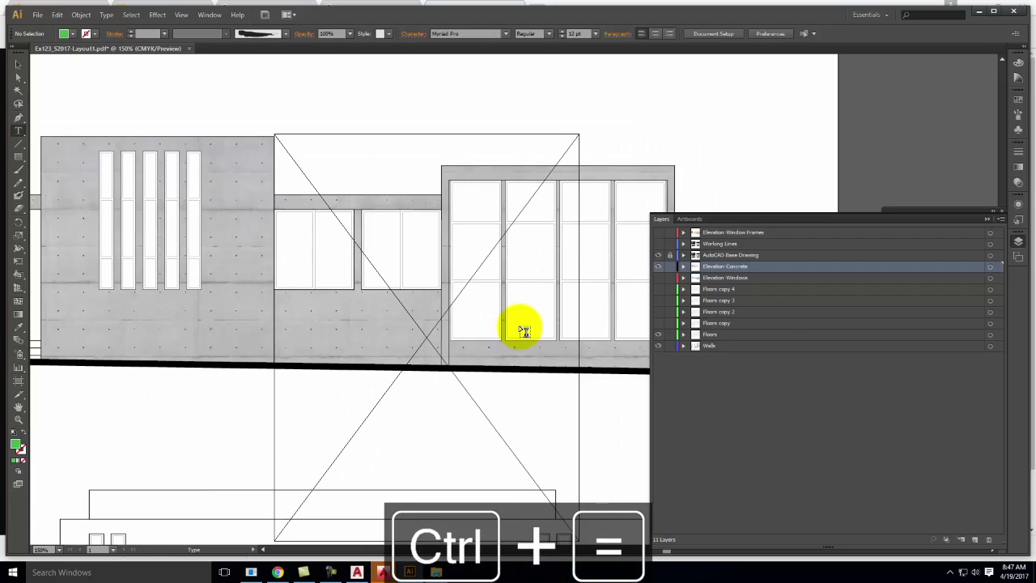
{"action": "left_click", "coordinate": [975, 541]}
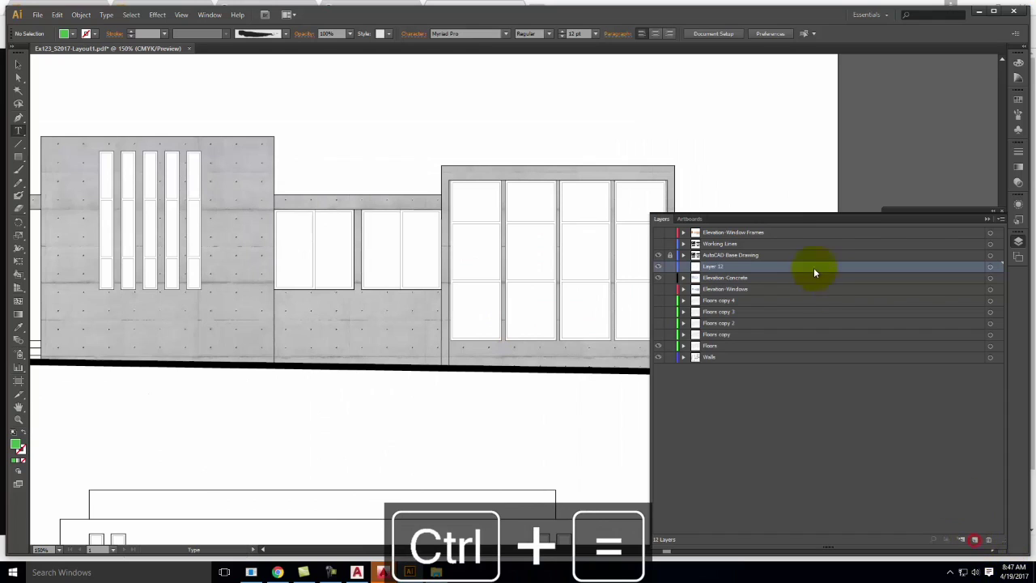
{"action": "left_click_drag", "start_coordinate": [802, 266], "coordinate": [802, 231]}
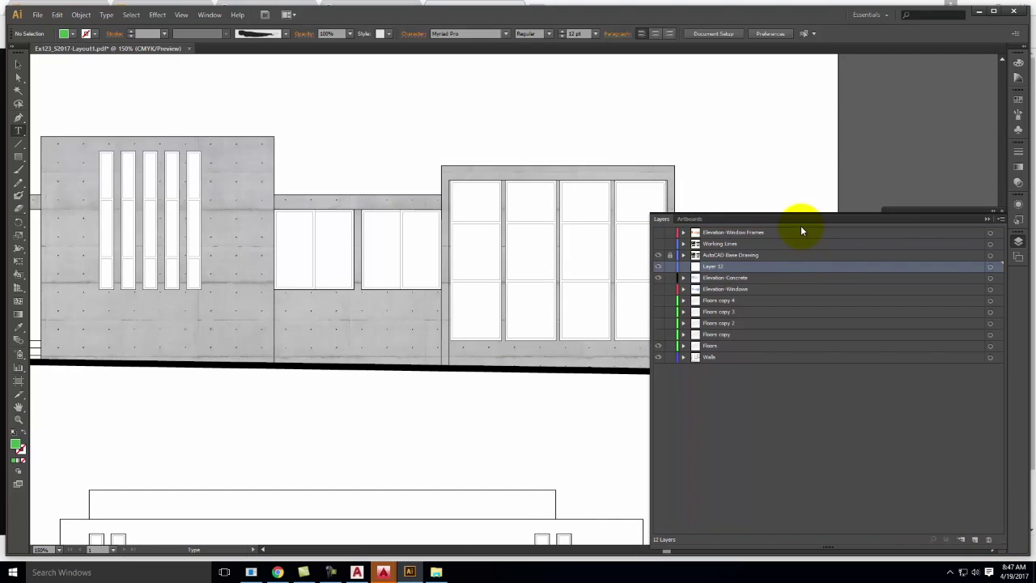
{"action": "left_click_drag", "start_coordinate": [795, 268], "coordinate": [784, 232]}
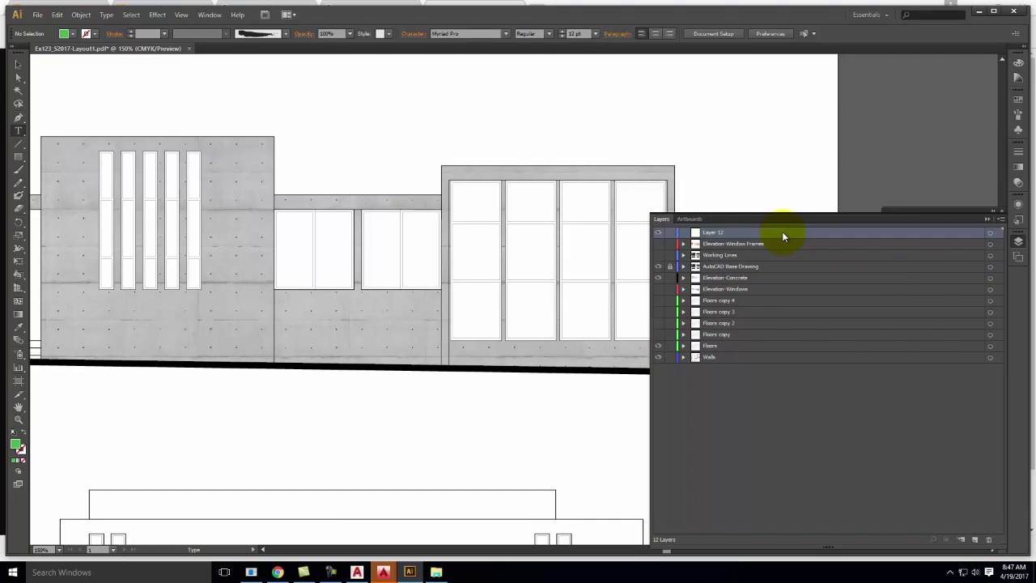
{"action": "double_click", "coordinate": [727, 233]}
{"action": "type", "text": "Text"}
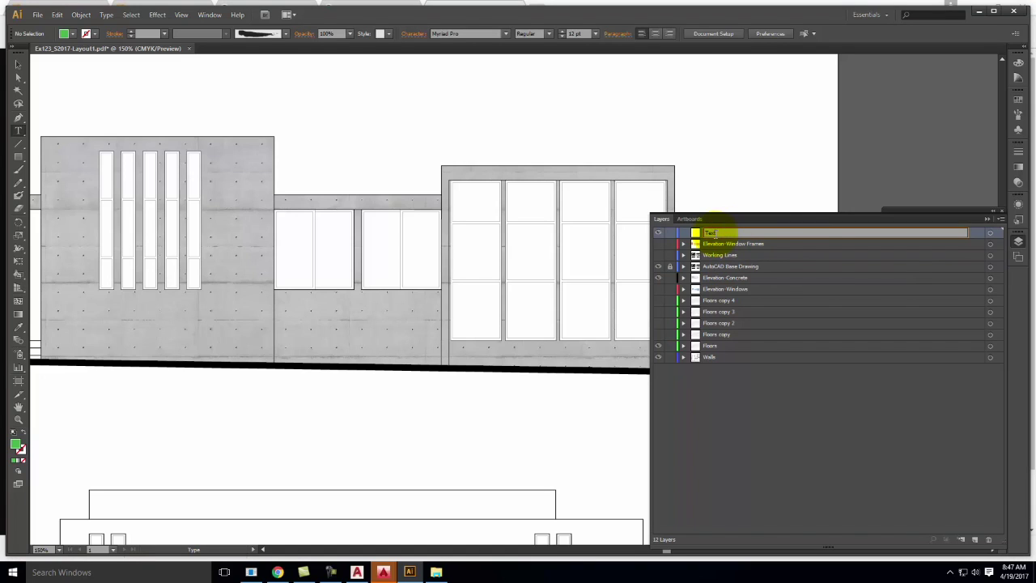
{"action": "key", "text": "Return"}
{"action": "left_click", "coordinate": [969, 232]}
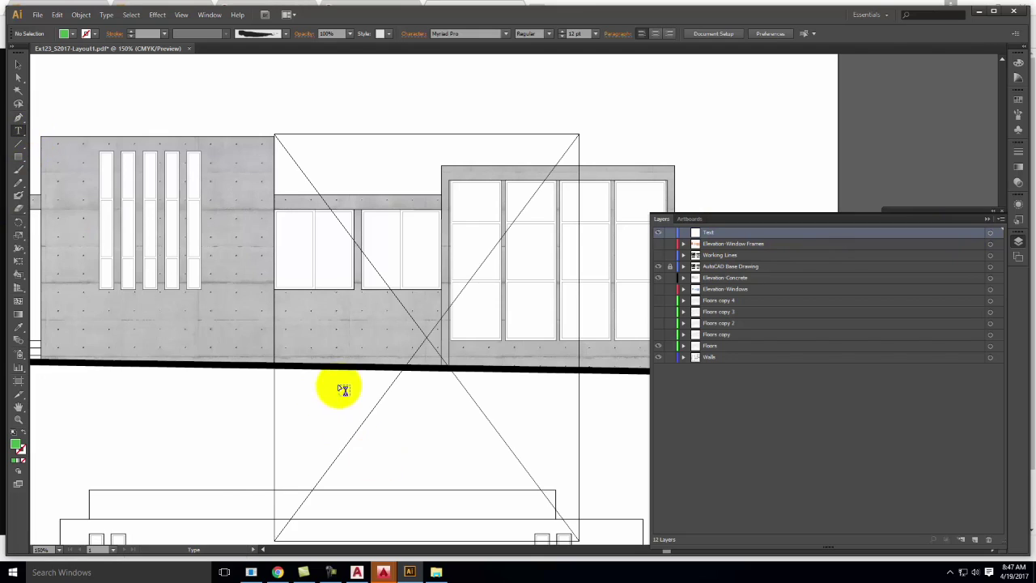
Lock Elevation-Concrete, Floors and Walls, then type 'NORTH ELEVATION' below the elevation
{"action": "left_click", "coordinate": [658, 278]}
{"action": "left_click", "coordinate": [670, 278]}
{"action": "left_click", "coordinate": [670, 346]}
{"action": "left_click", "coordinate": [670, 357]}
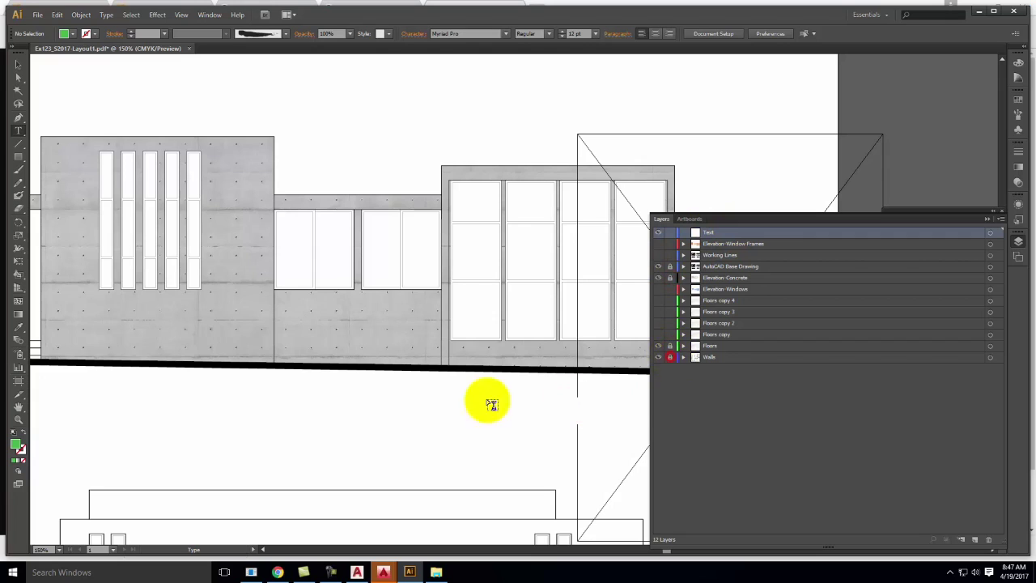
{"action": "left_click", "coordinate": [398, 402]}
{"action": "type", "text": "NORTH ELEVATION"}
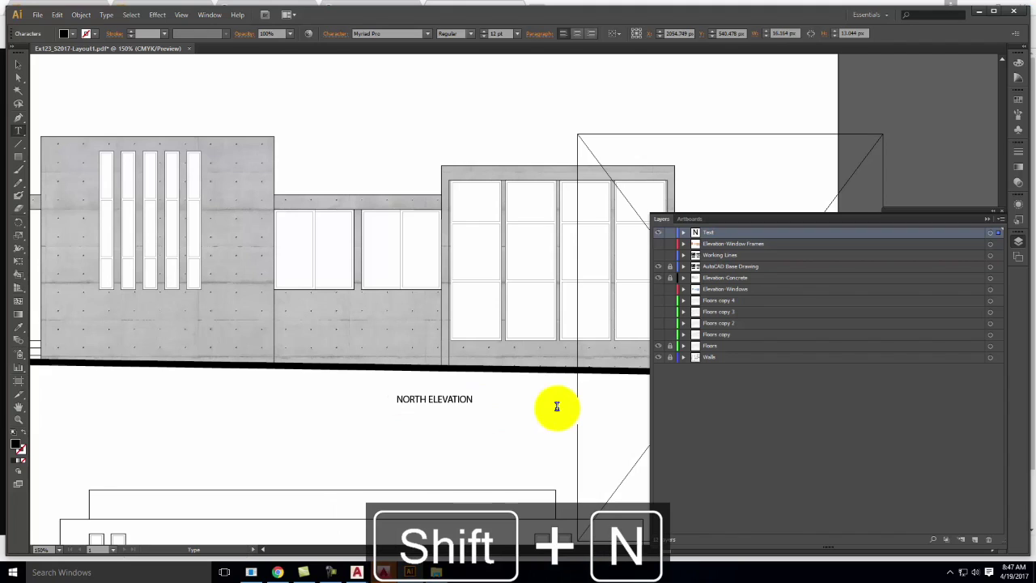
Set the NORTH ELEVATION label text to 48 pt
{"action": "key", "text": "ctrl+a"}
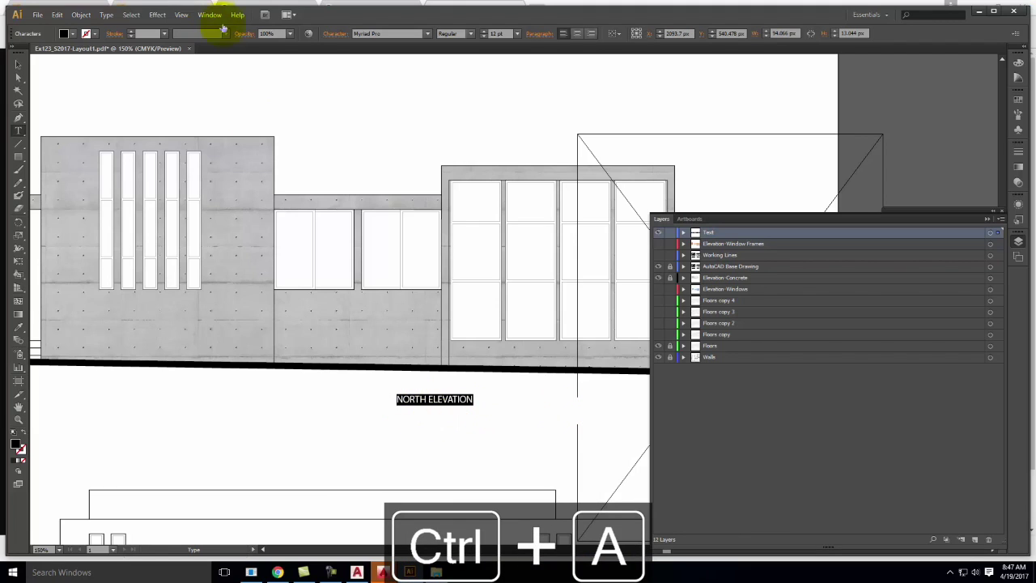
{"action": "left_click", "coordinate": [517, 33]}
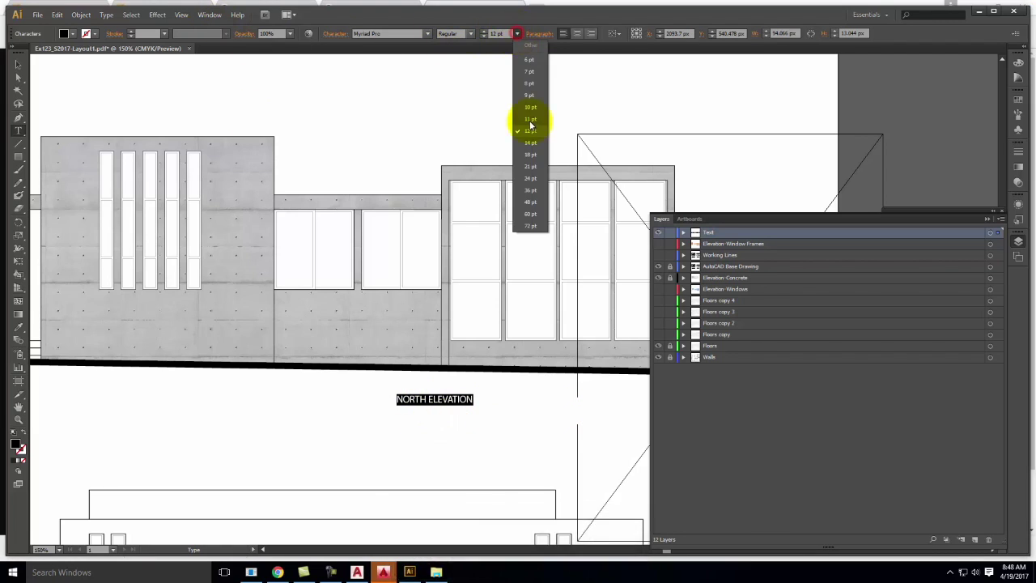
{"action": "left_click", "coordinate": [530, 201]}
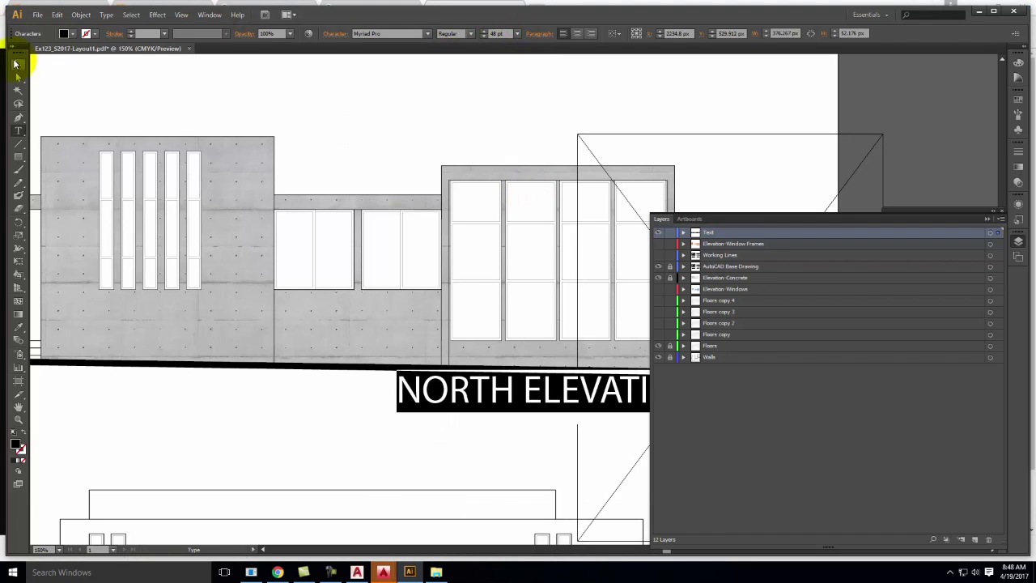
Move the label slightly lower, fit the whole sheet in the window, and close the Layers panel
{"action": "left_click", "coordinate": [16, 64]}
{"action": "key", "text": "space"}
{"action": "left_click_drag", "start_coordinate": [224, 76], "coordinate": [383, 109]}
{"action": "left_click_drag", "start_coordinate": [394, 307], "coordinate": [431, 334]}
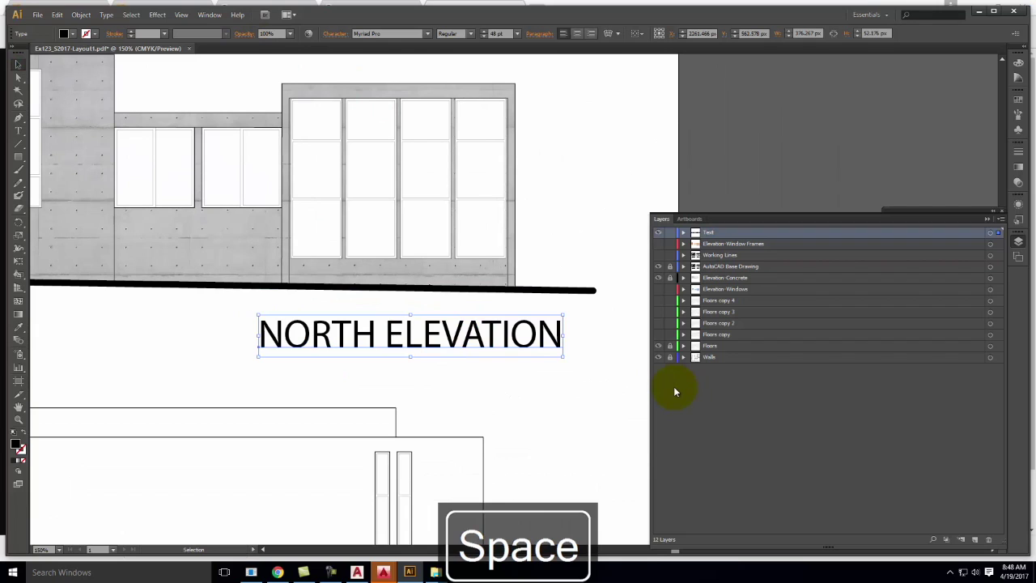
{"action": "key", "text": "ctrl+0"}
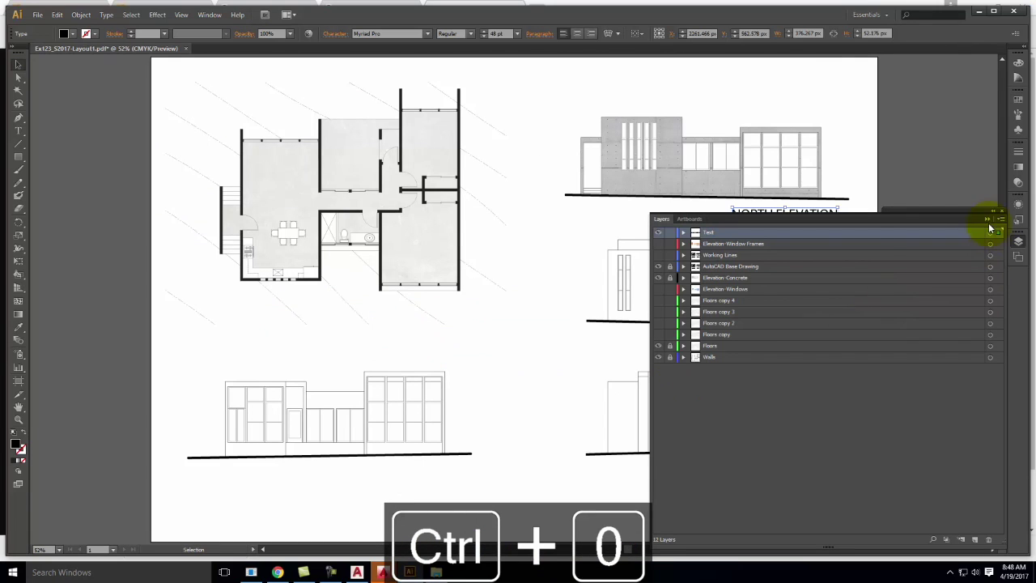
{"action": "left_click", "coordinate": [986, 219]}
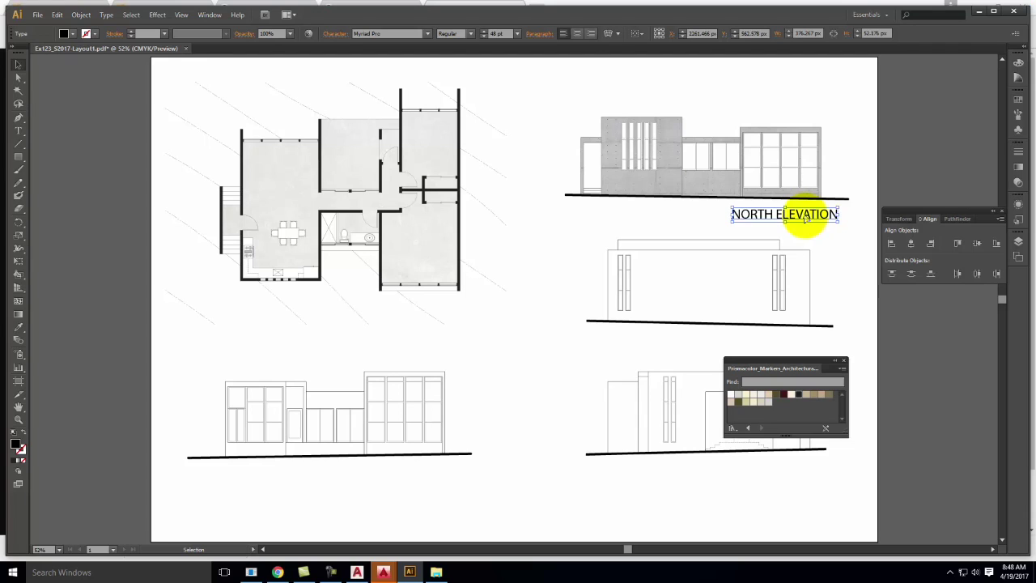
Resize the NORTH ELEVATION text to 14 pt and drag it below the ground line's right end
{"action": "double_click", "coordinate": [805, 217]}
{"action": "key", "text": "ctrl+a"}
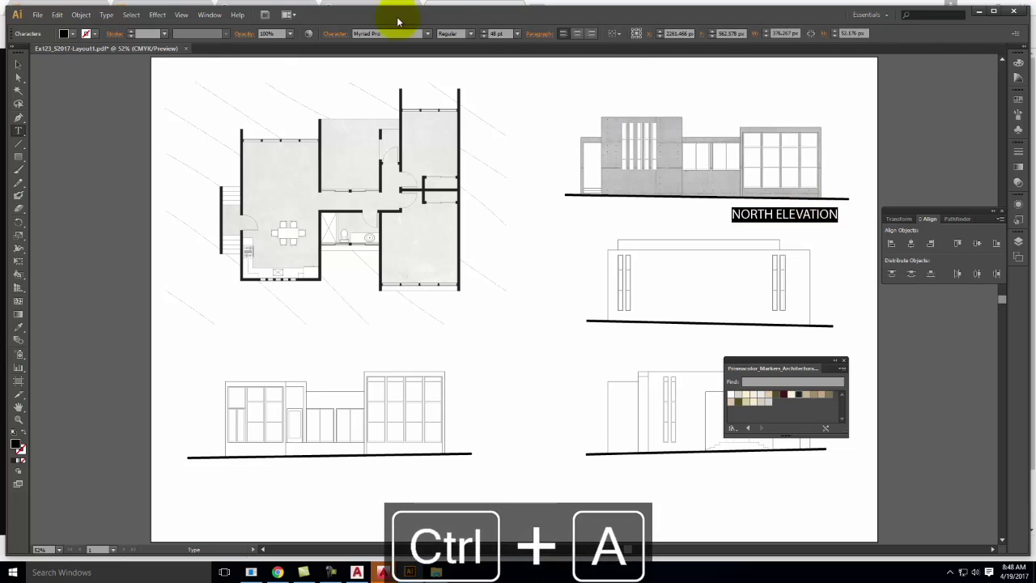
{"action": "left_click", "coordinate": [500, 33]}
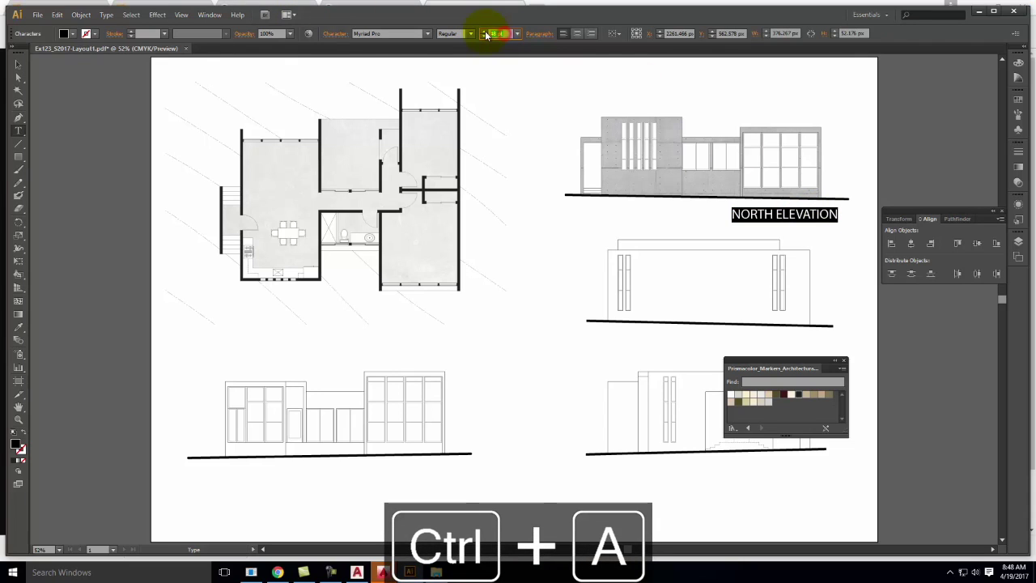
{"action": "type", "text": "14"}
{"action": "key", "text": "Return"}
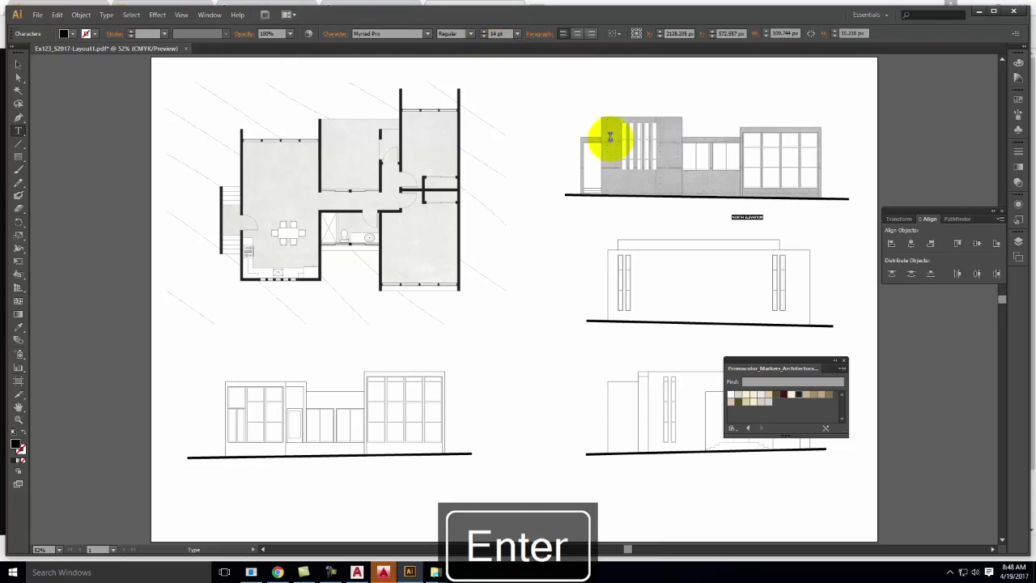
{"action": "left_click", "coordinate": [18, 64]}
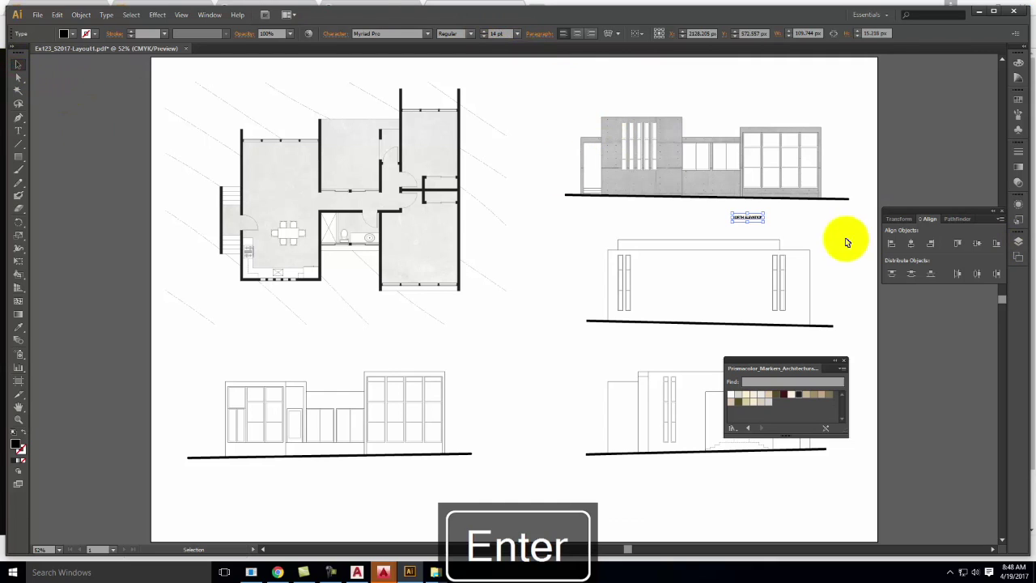
{"action": "left_click_drag", "start_coordinate": [747, 219], "coordinate": [806, 211]}
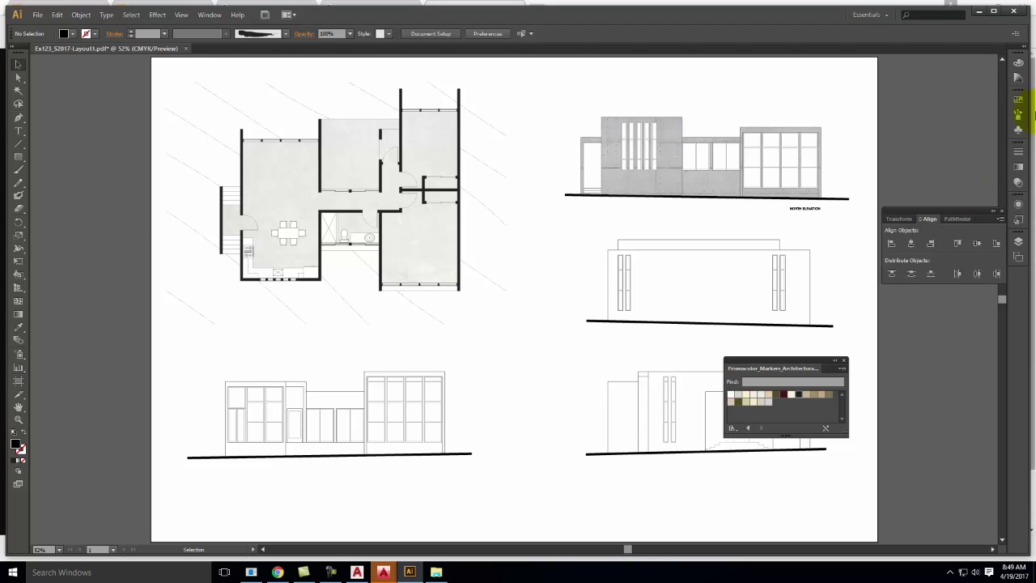
Zoom to the lower-left elevation and draw a closed Pen rectangle beneath its ground line
{"action": "key", "text": "space"}
{"action": "left_click_drag", "start_coordinate": [760, 241], "coordinate": [765, 164]}
{"action": "key", "text": "ctrl+equal"}
{"action": "key", "text": "ctrl+equal"}
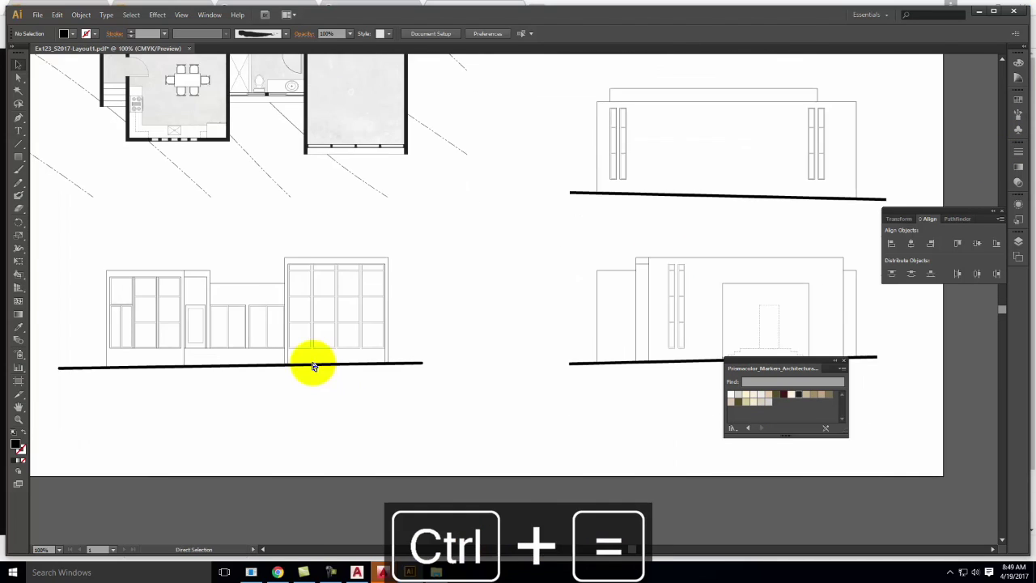
{"action": "key", "text": "space"}
{"action": "left_click_drag", "start_coordinate": [312, 363], "coordinate": [538, 233]}
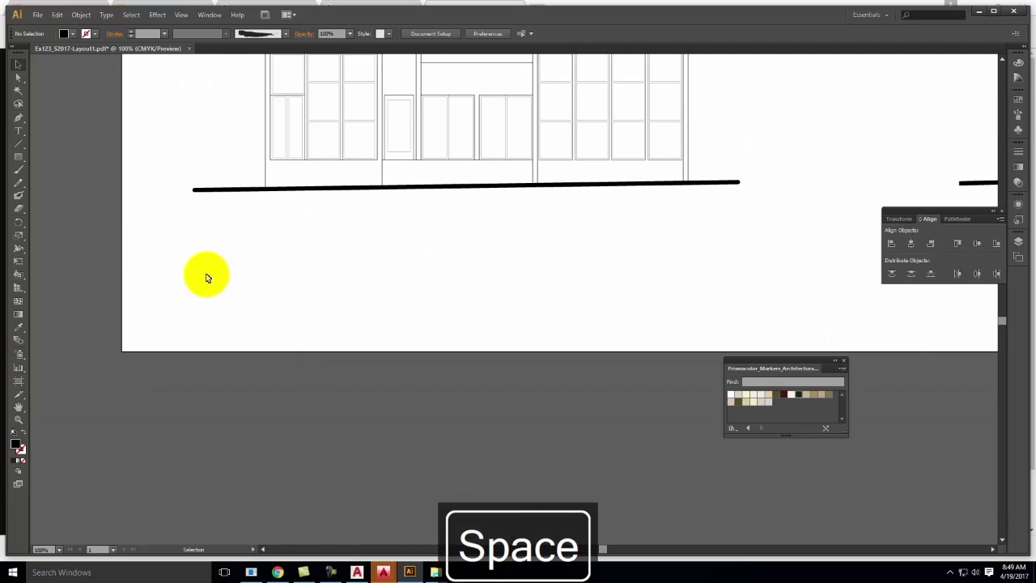
{"action": "left_click", "coordinate": [19, 118]}
{"action": "left_click", "coordinate": [195, 192]}
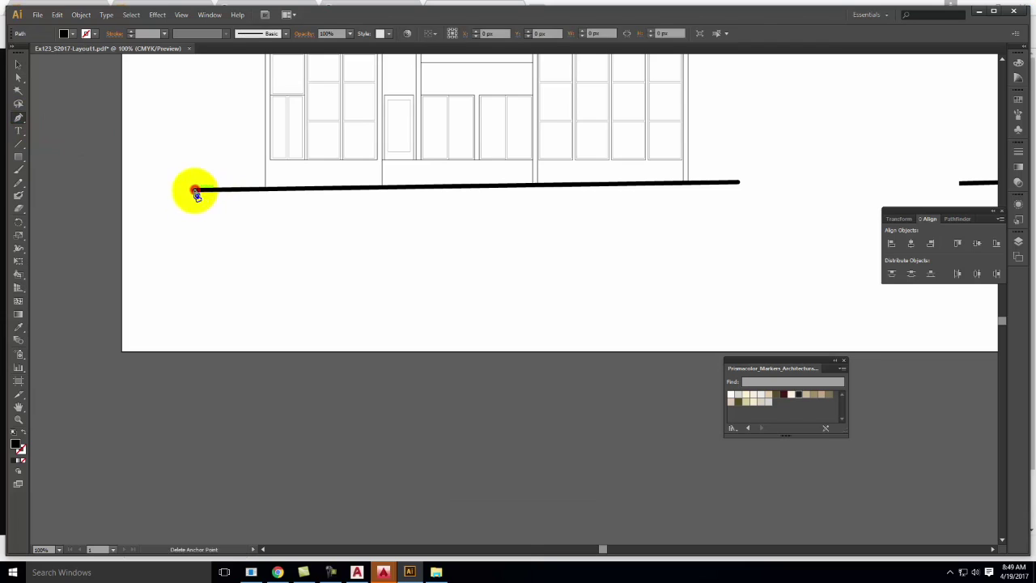
{"action": "left_click", "coordinate": [194, 244]}
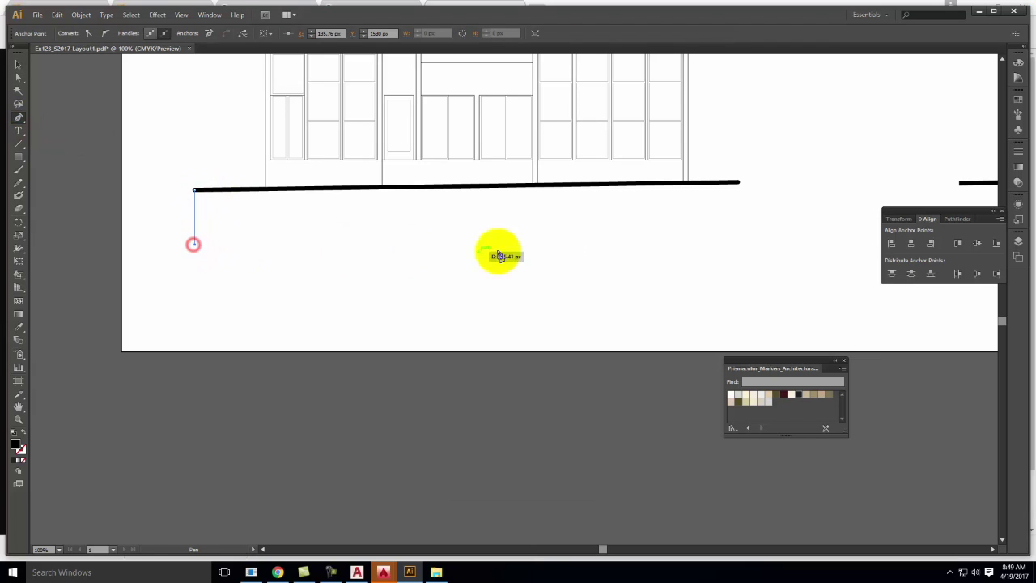
{"action": "left_click", "coordinate": [739, 244]}
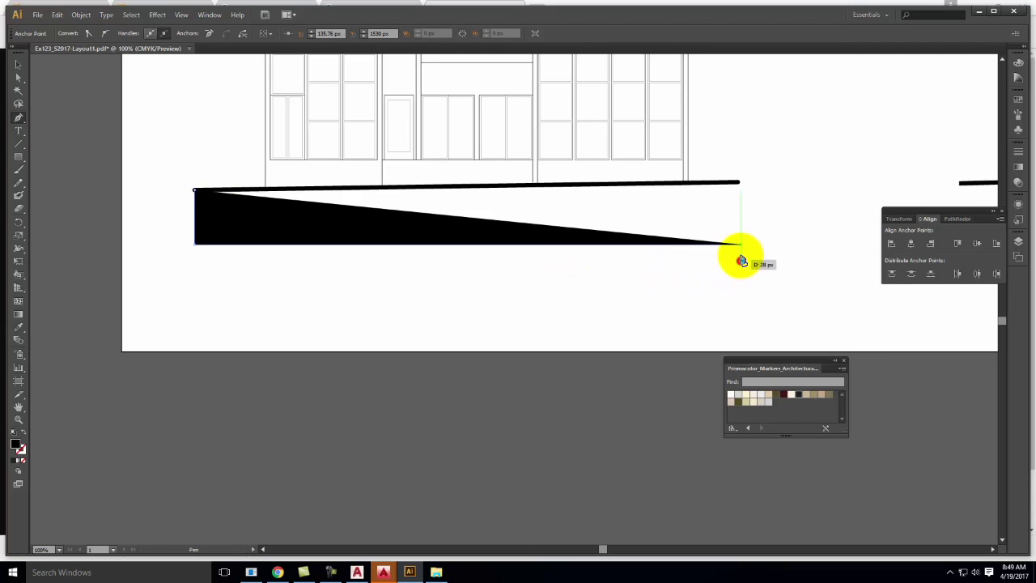
{"action": "left_click", "coordinate": [741, 185]}
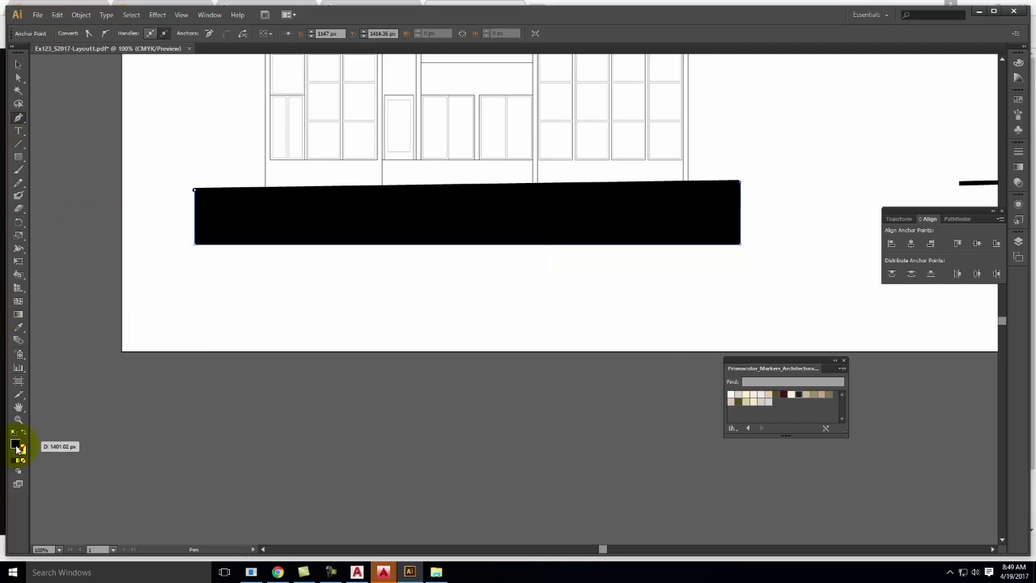
Fill the new band with gray 636363 and check it by selecting, then deselecting it
{"action": "double_click", "coordinate": [16, 444]}
{"action": "left_click_drag", "start_coordinate": [400, 320], "coordinate": [372, 299]}
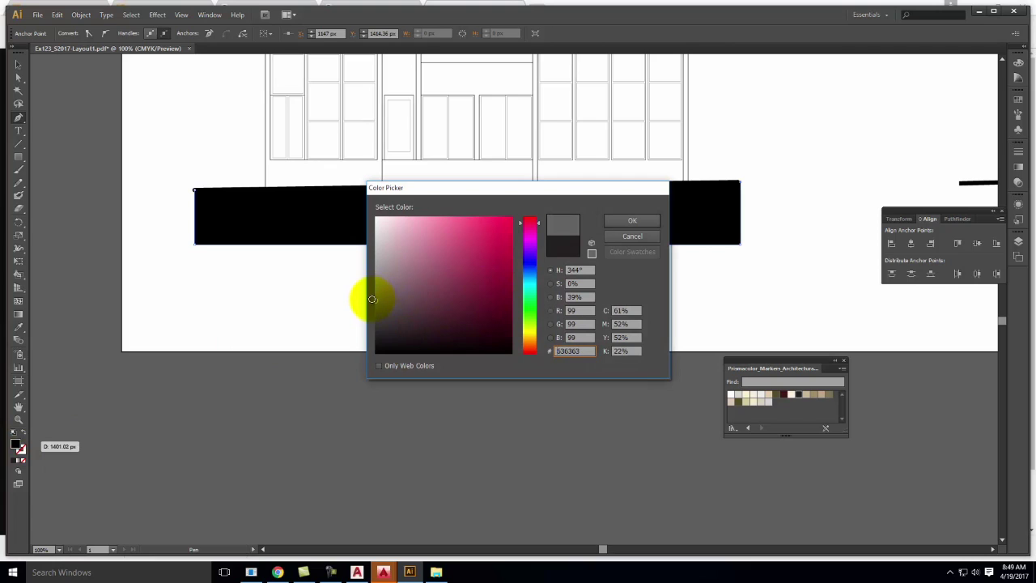
{"action": "left_click", "coordinate": [639, 223]}
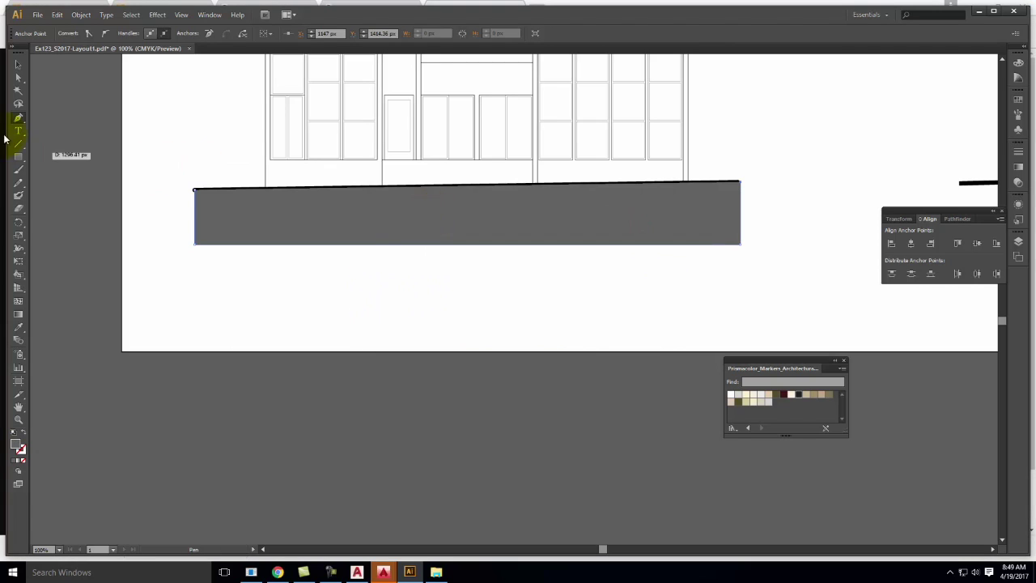
{"action": "left_click", "coordinate": [19, 64]}
{"action": "left_click", "coordinate": [104, 97]}
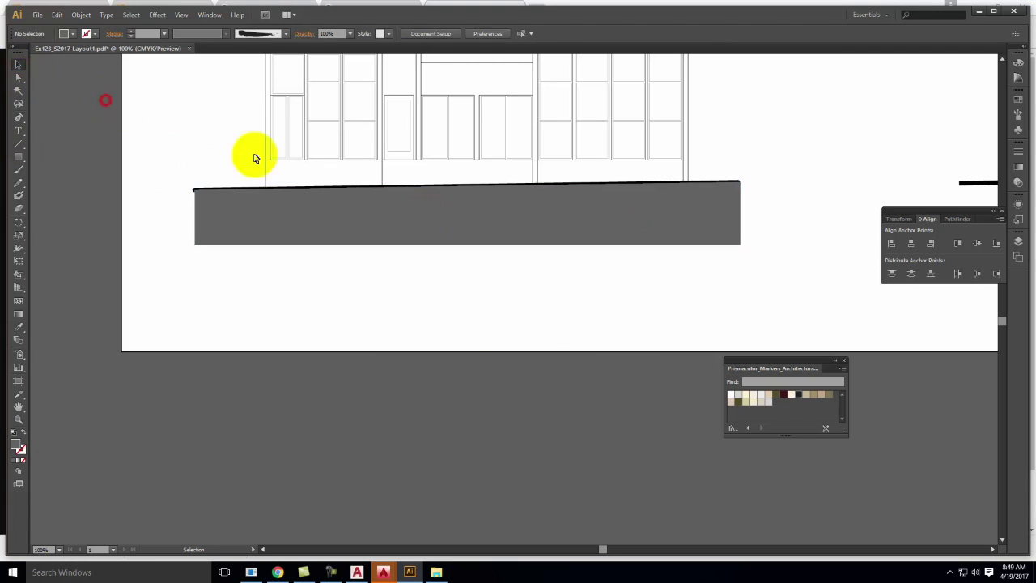
{"action": "left_click", "coordinate": [460, 234]}
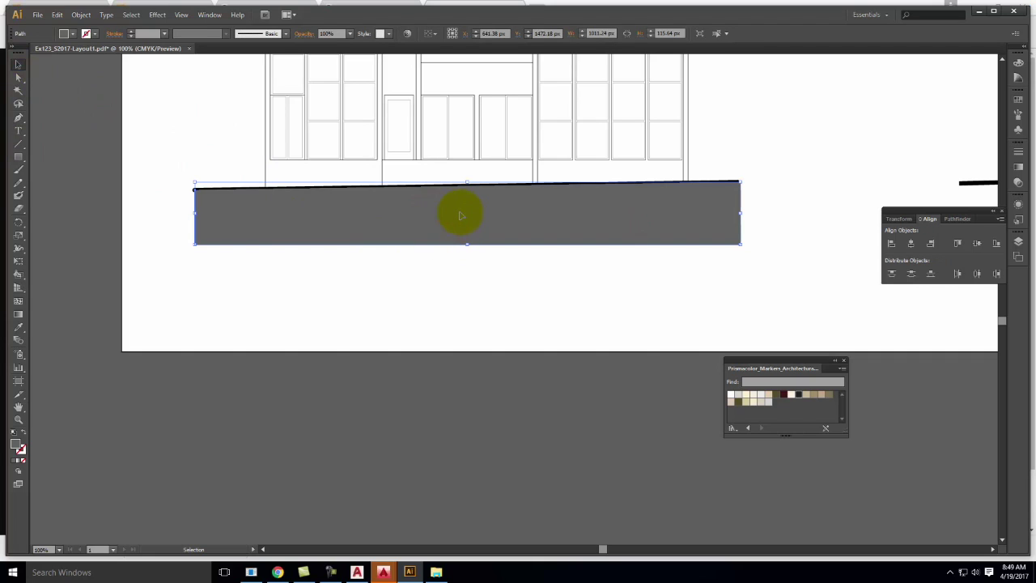
{"action": "left_click", "coordinate": [504, 321]}
{"action": "left_click", "coordinate": [19, 131]}
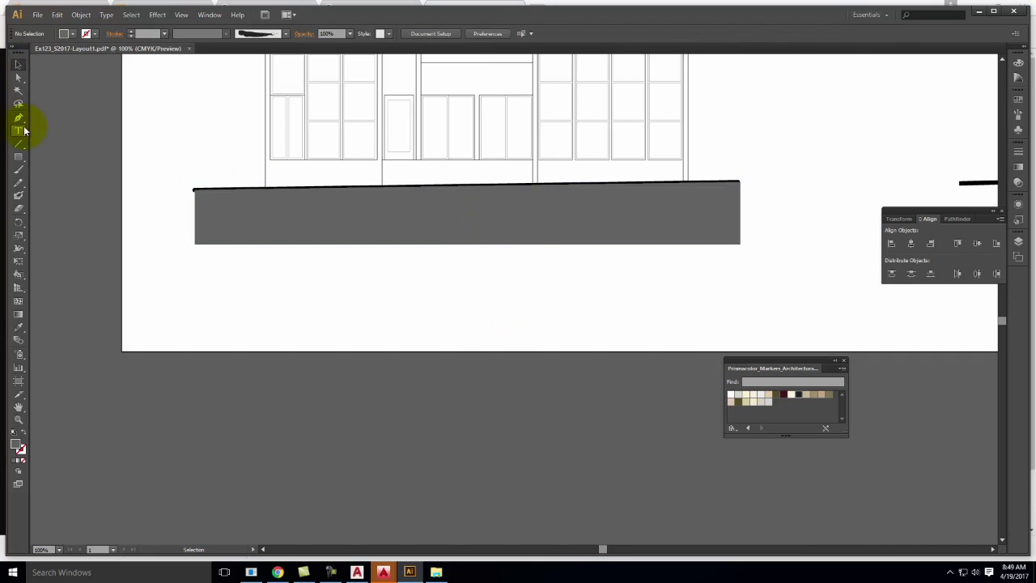
Type a new SOUTH ELEVATION text label below the gray band
{"action": "left_click", "coordinate": [418, 276]}
{"action": "type", "text": "SOUTH"}
{"action": "key", "text": "Escape"}
{"action": "type", "text": "Eleva"}
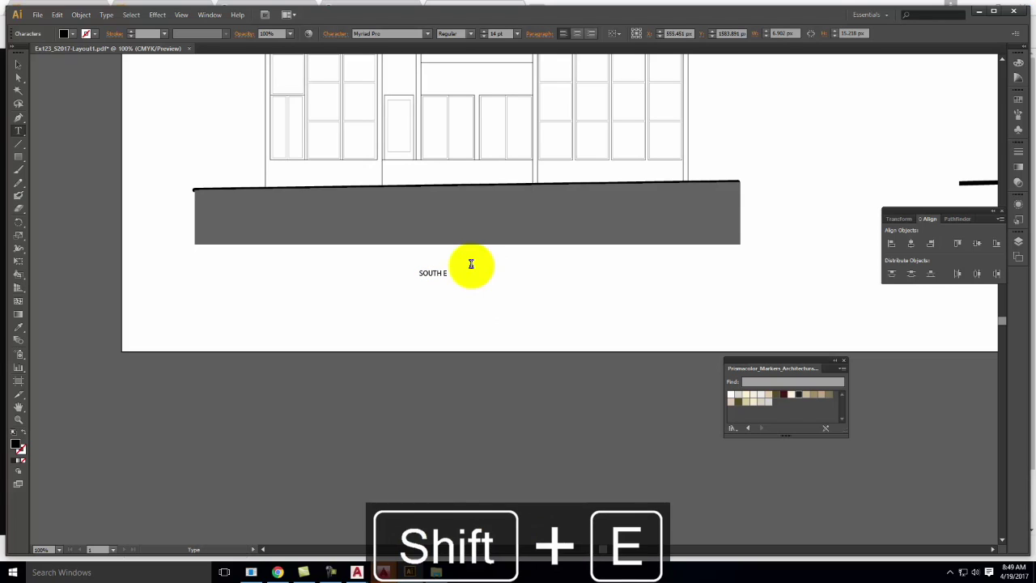
{"action": "key", "text": "BackSpace"}
{"action": "key", "text": "Caps_Lock"}
{"action": "type", "text": "LEVATION"}
Set the SOUTH ELEVATION label's font size to 48 pt, then enlarge it to 60 pt
{"action": "key", "text": "ctrl+a"}
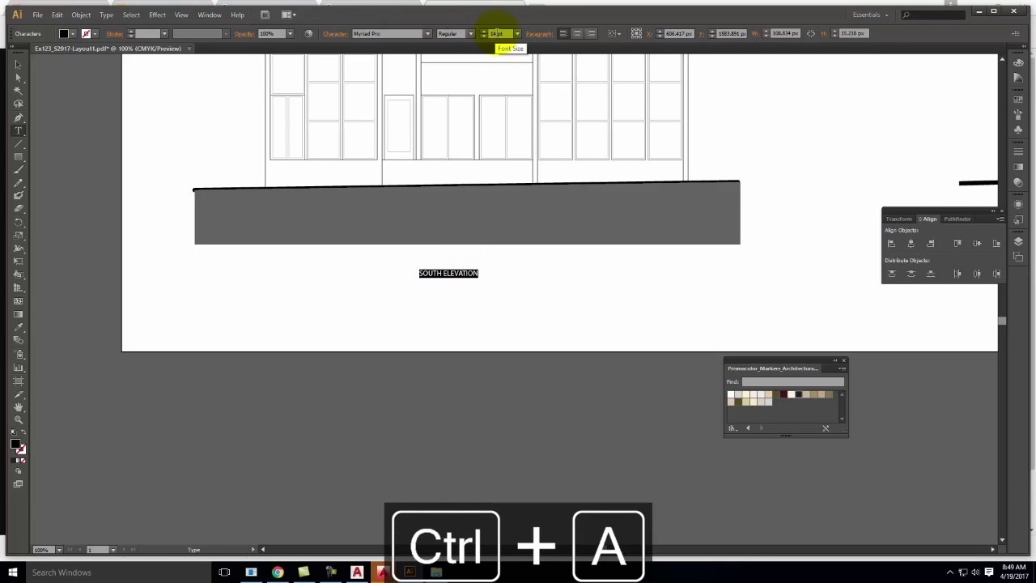
{"action": "left_click", "coordinate": [517, 34]}
{"action": "left_click", "coordinate": [540, 202]}
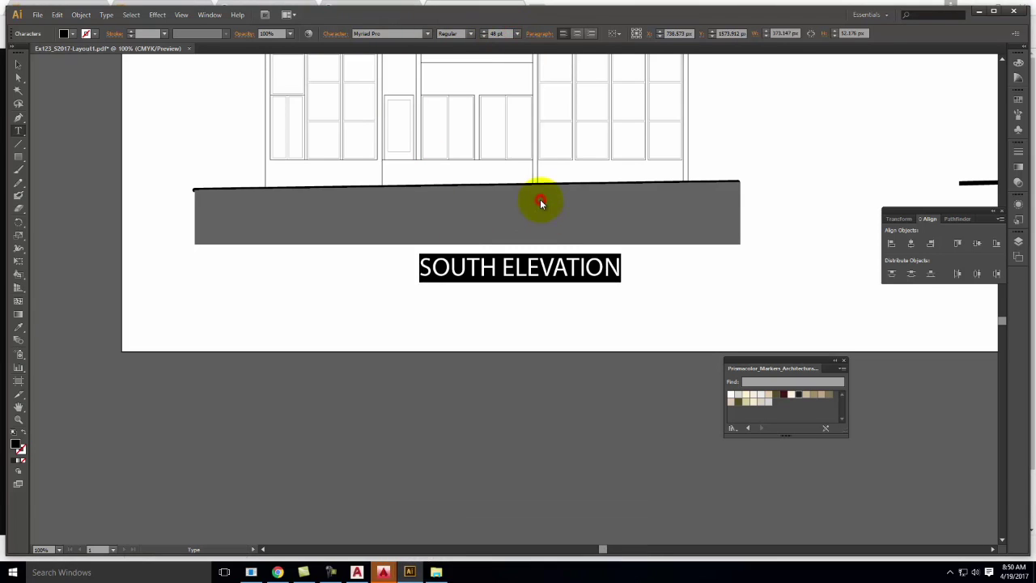
{"action": "left_click", "coordinate": [516, 33]}
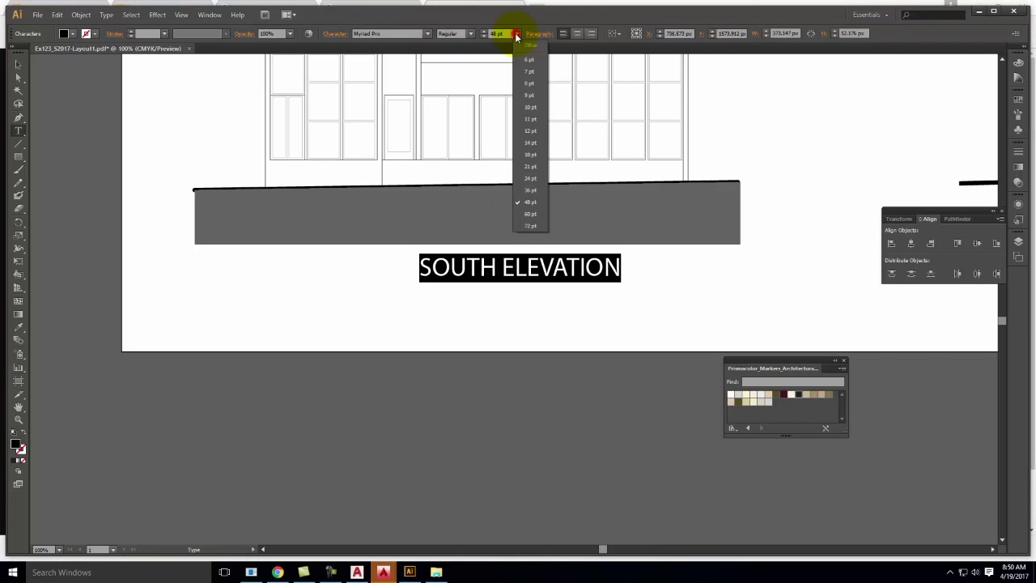
{"action": "left_click", "coordinate": [533, 213]}
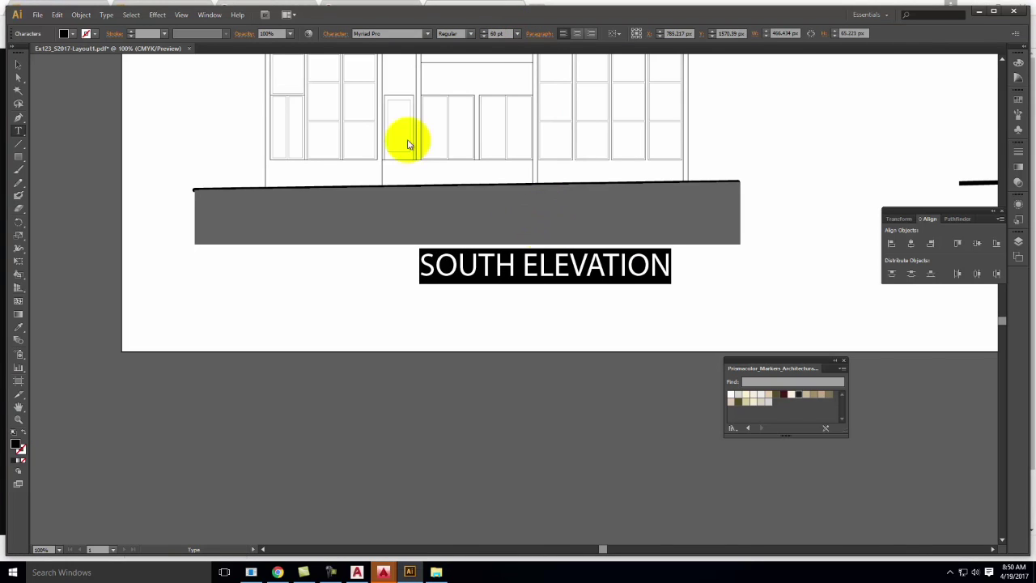
Move the label up onto the gray band's right end and fine-tune its position
{"action": "left_click", "coordinate": [18, 65]}
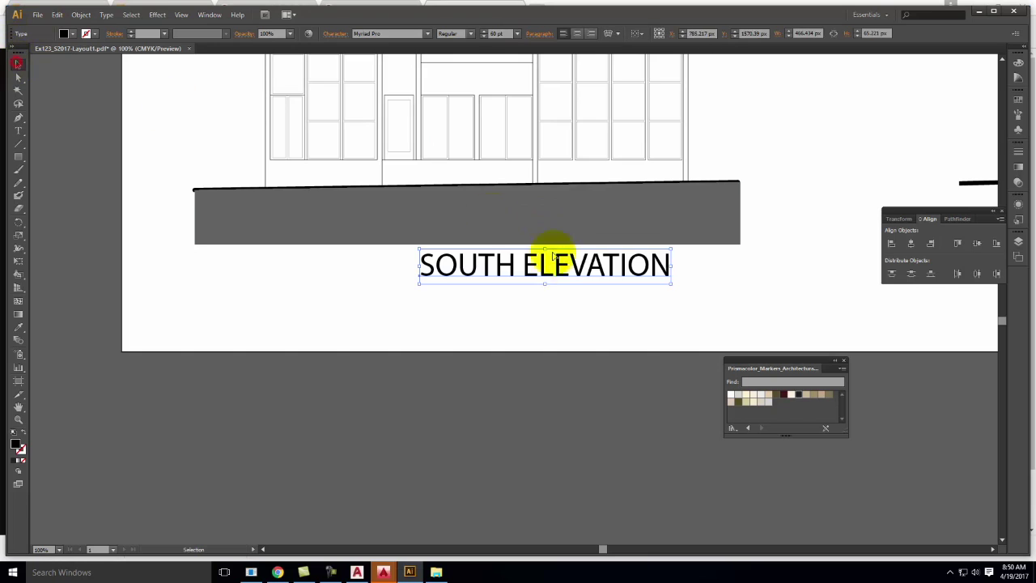
{"action": "left_click_drag", "start_coordinate": [576, 275], "coordinate": [647, 247]}
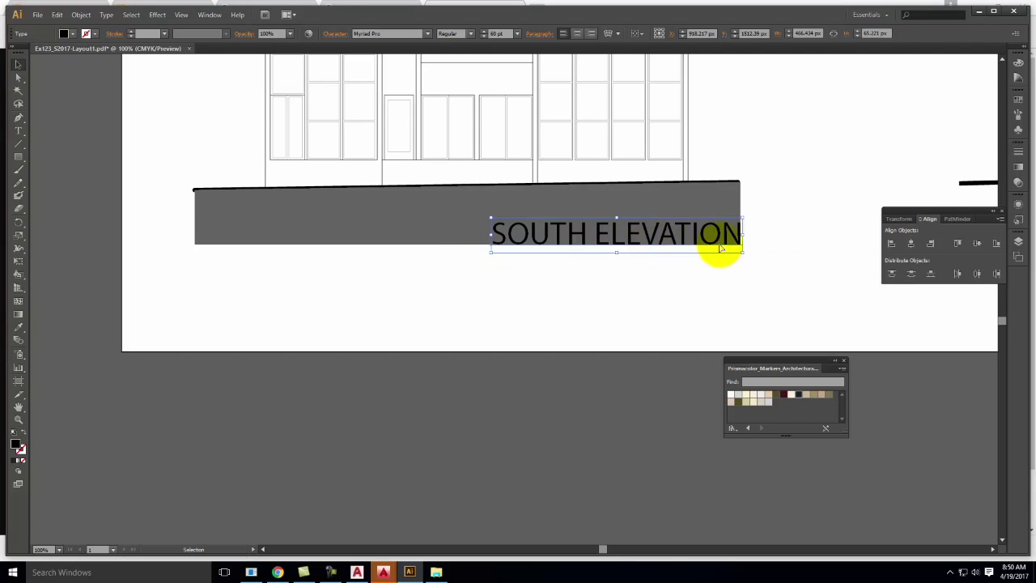
{"action": "key", "text": "Down"}
{"action": "key", "text": "Down"}
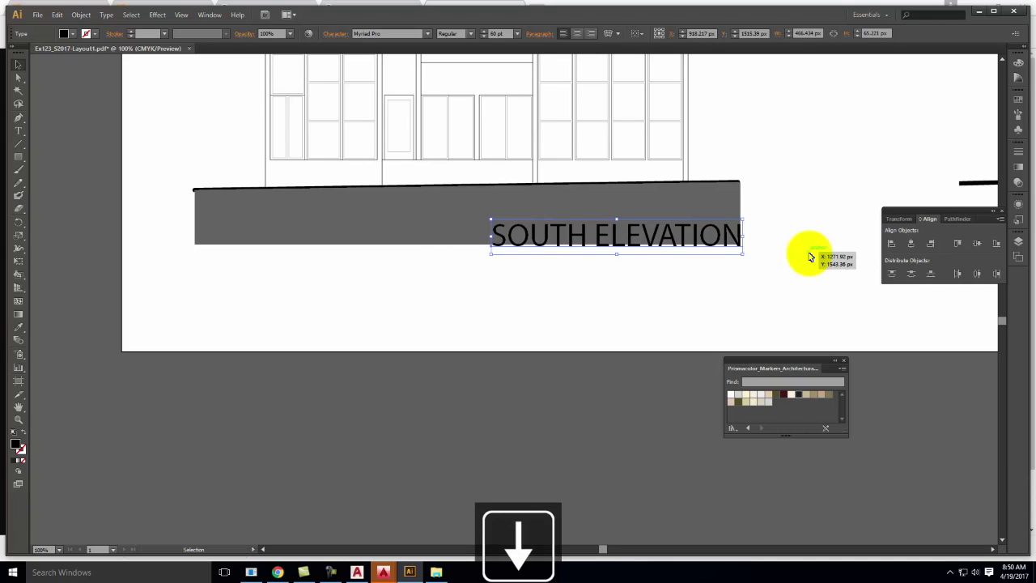
{"action": "key", "text": "Up"}
{"action": "key", "text": "Up"}
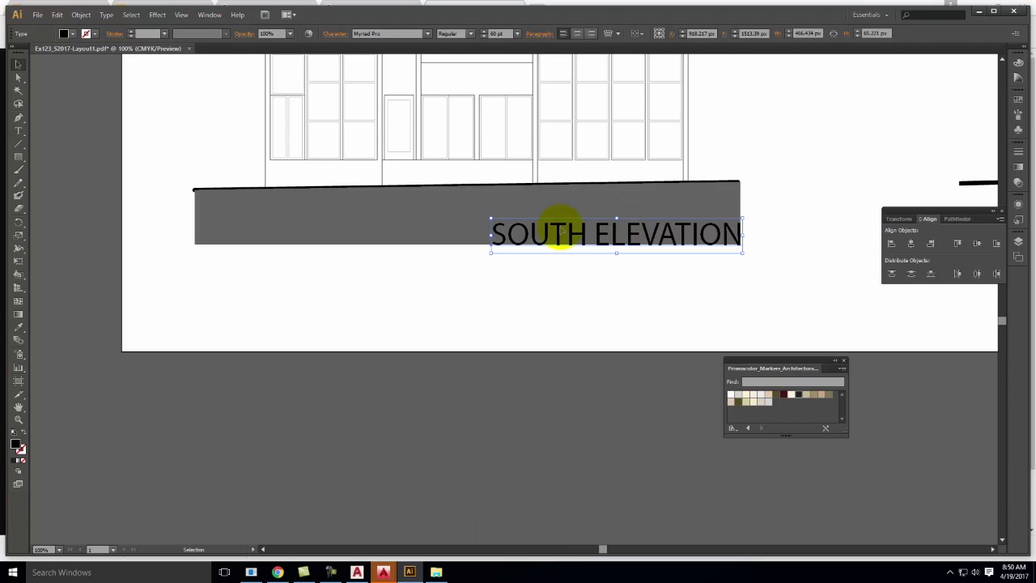
Convert the SOUTH ELEVATION text to outlines and select it together with the gray band
{"action": "left_click", "coordinate": [106, 15]}
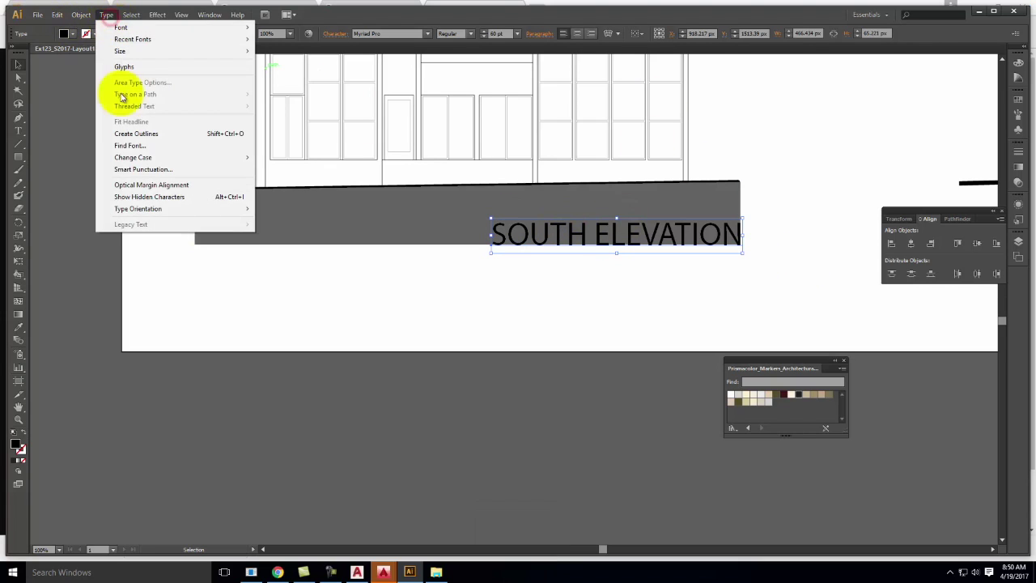
{"action": "left_click", "coordinate": [134, 133]}
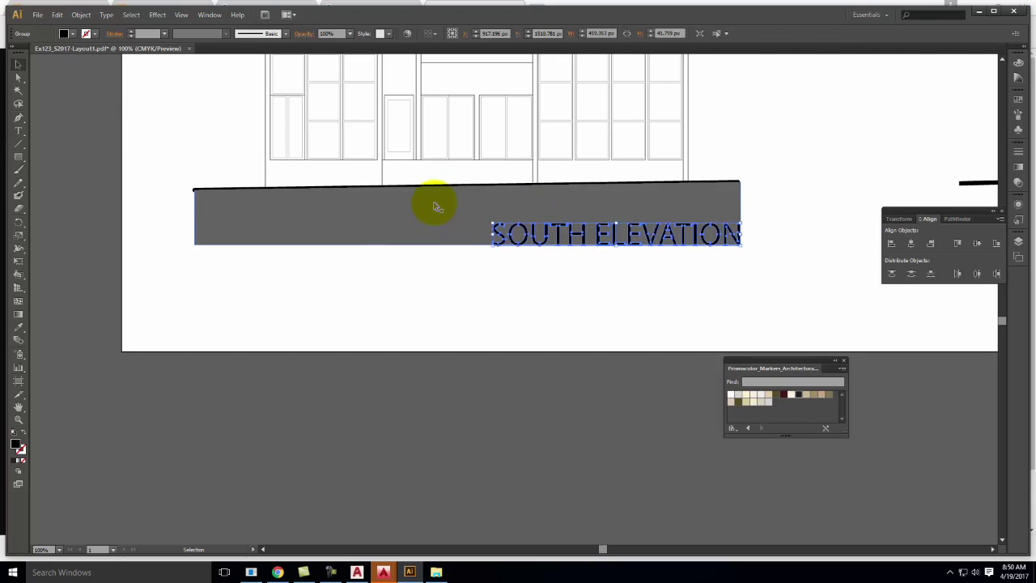
{"action": "left_click", "coordinate": [400, 214], "text": "shift"}
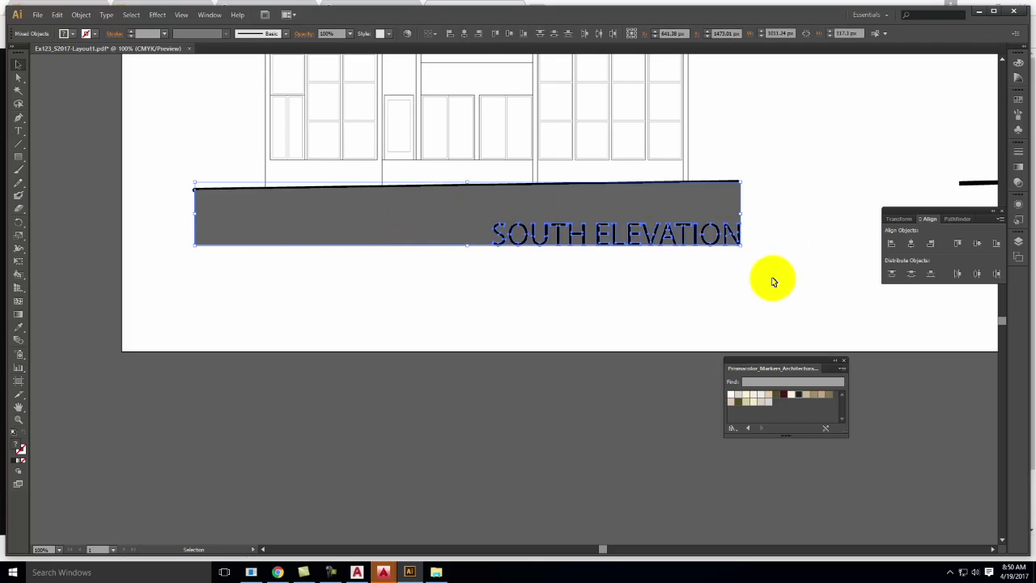
Subtract the lettering from the band with Pathfinder Minus Front, then deselect and zoom out
{"action": "left_click", "coordinate": [180, 15]}
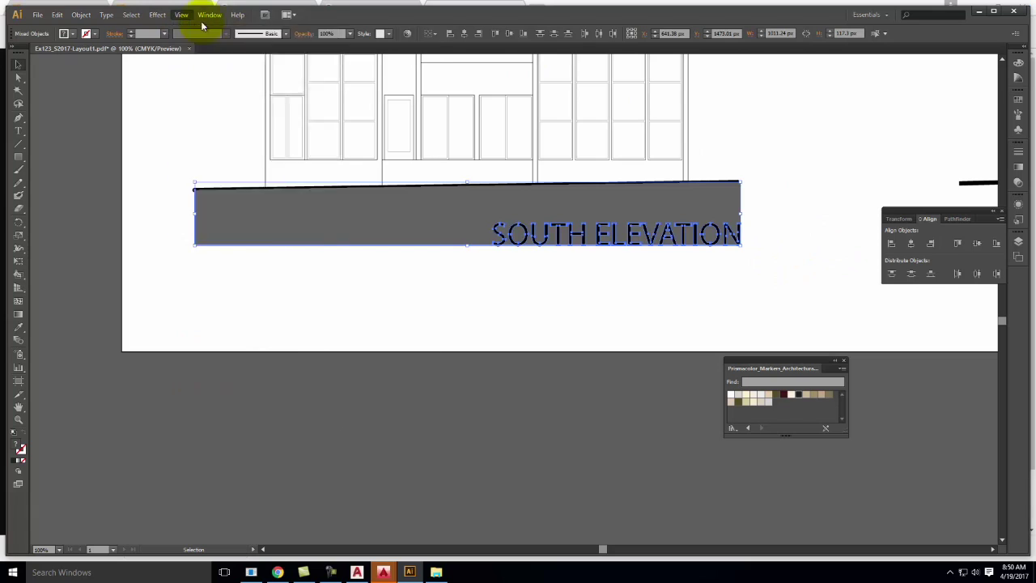
{"action": "left_click", "coordinate": [210, 15]}
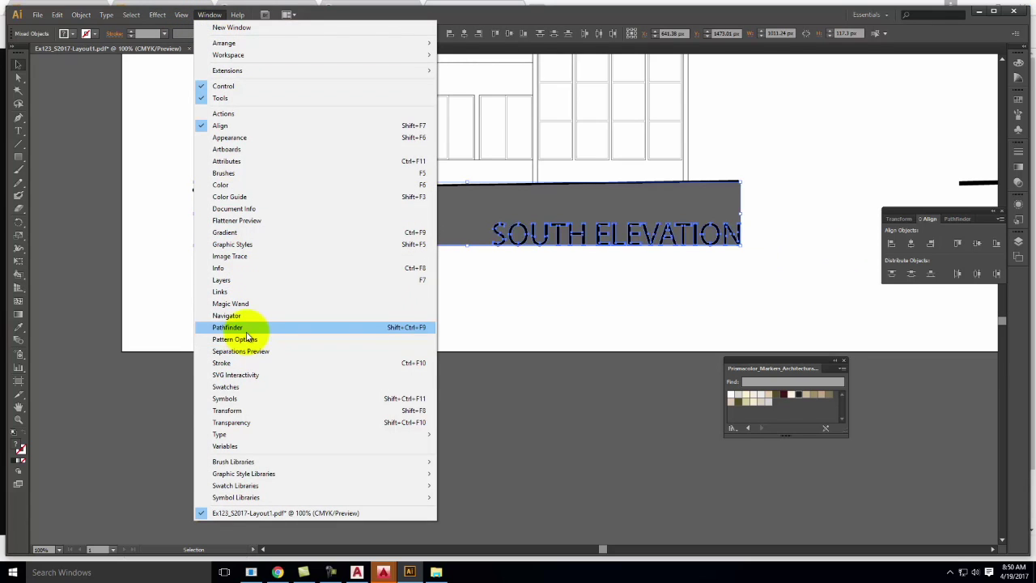
{"action": "left_click", "coordinate": [250, 326]}
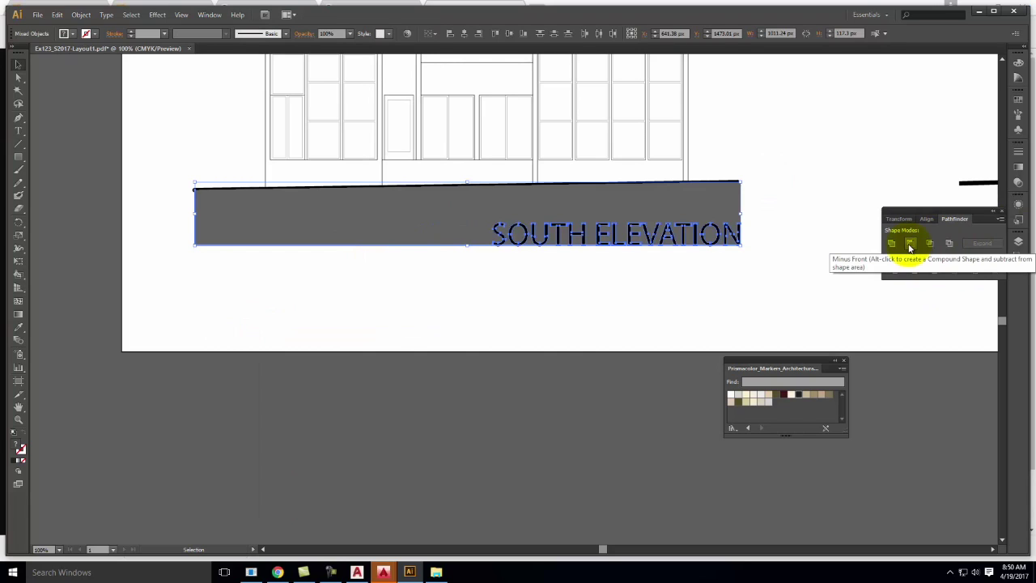
{"action": "left_click", "coordinate": [909, 246]}
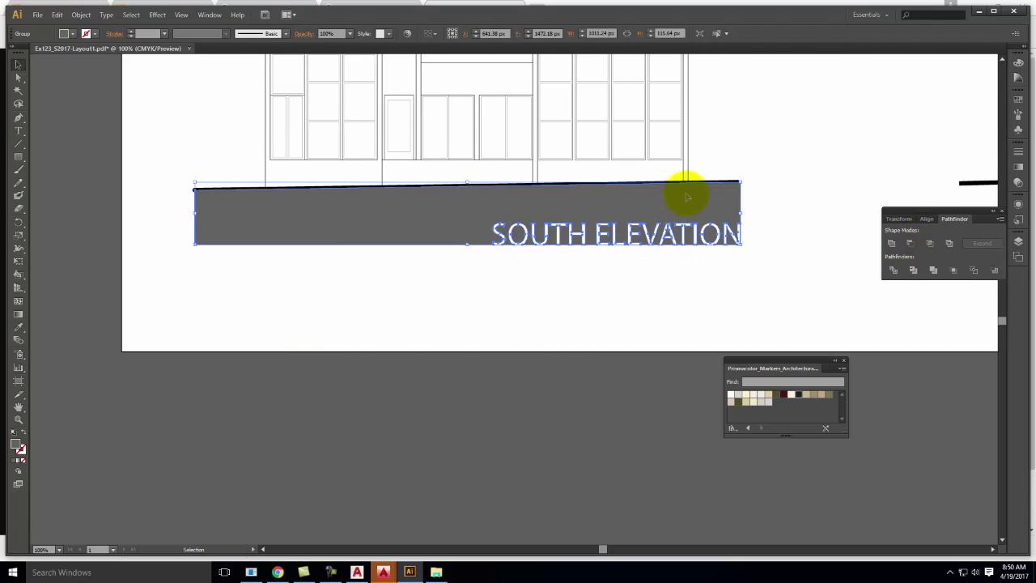
{"action": "left_click", "coordinate": [833, 138]}
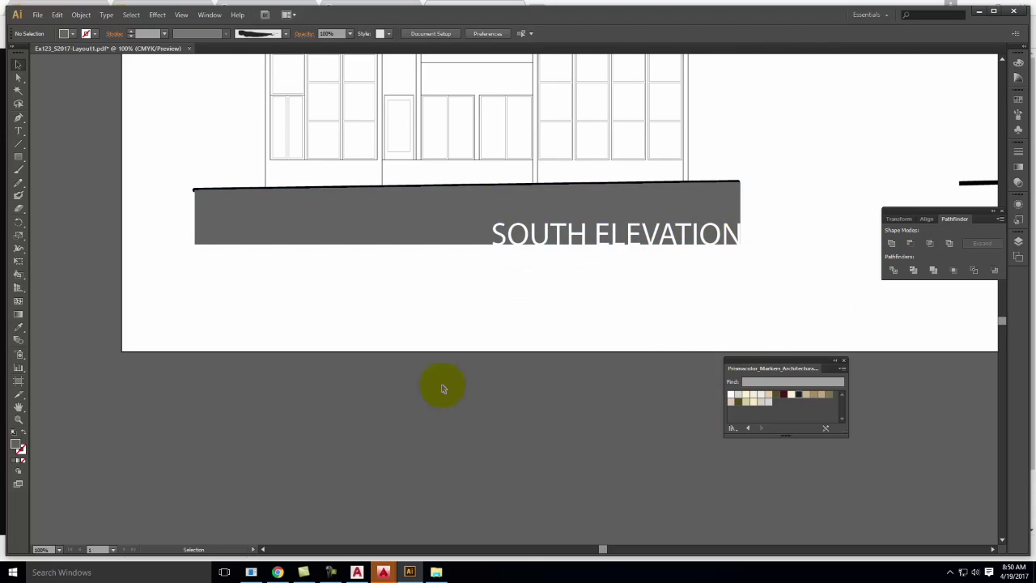
{"action": "key", "text": "ctrl+minus"}
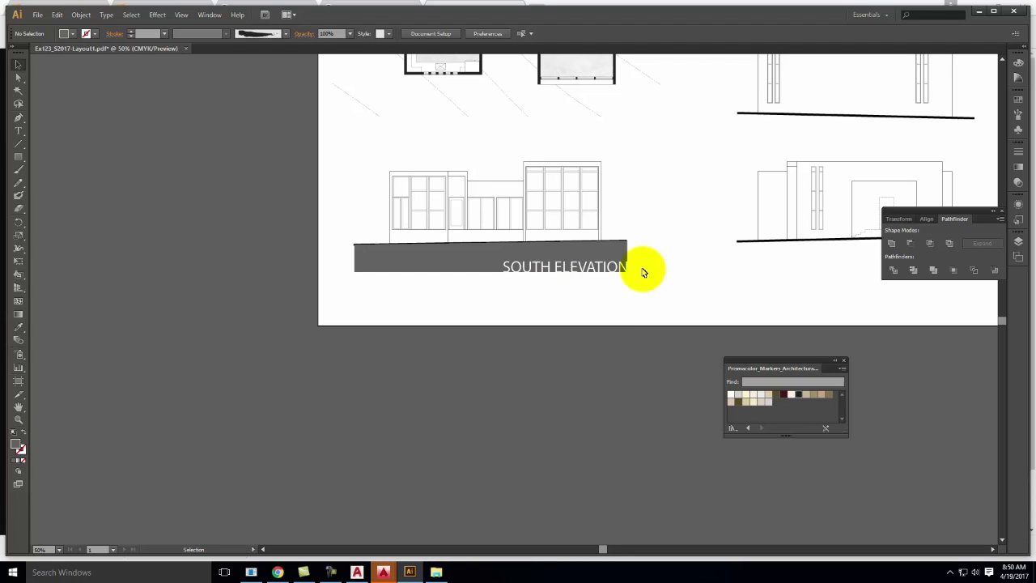
Pan to the elevations, try the NORTH ELEVATION label at 60 pt, and shift it left
{"action": "key", "text": "space"}
{"action": "left_click_drag", "start_coordinate": [694, 153], "coordinate": [513, 298]}
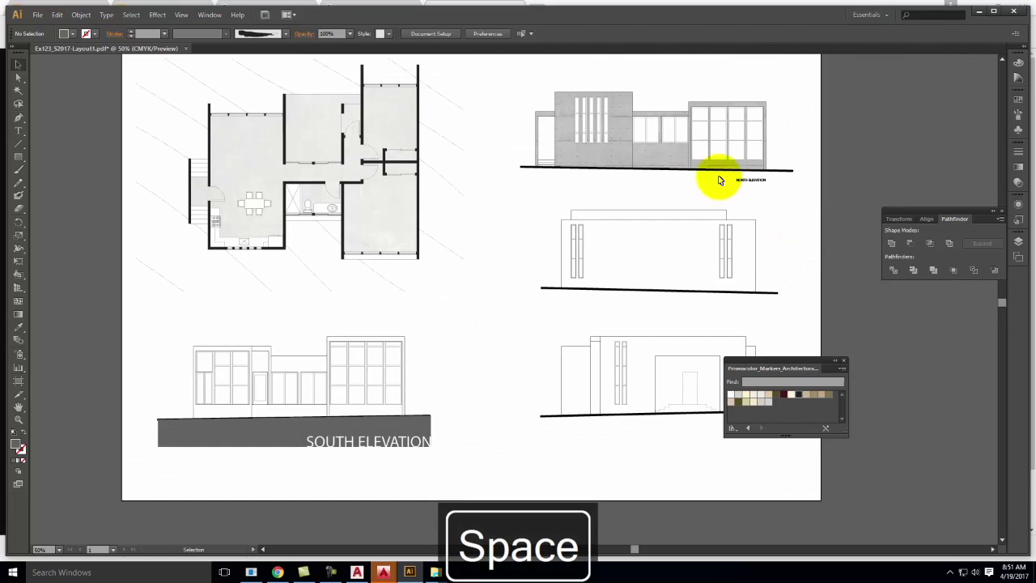
{"action": "double_click", "coordinate": [751, 179]}
{"action": "key", "text": "ctrl+a"}
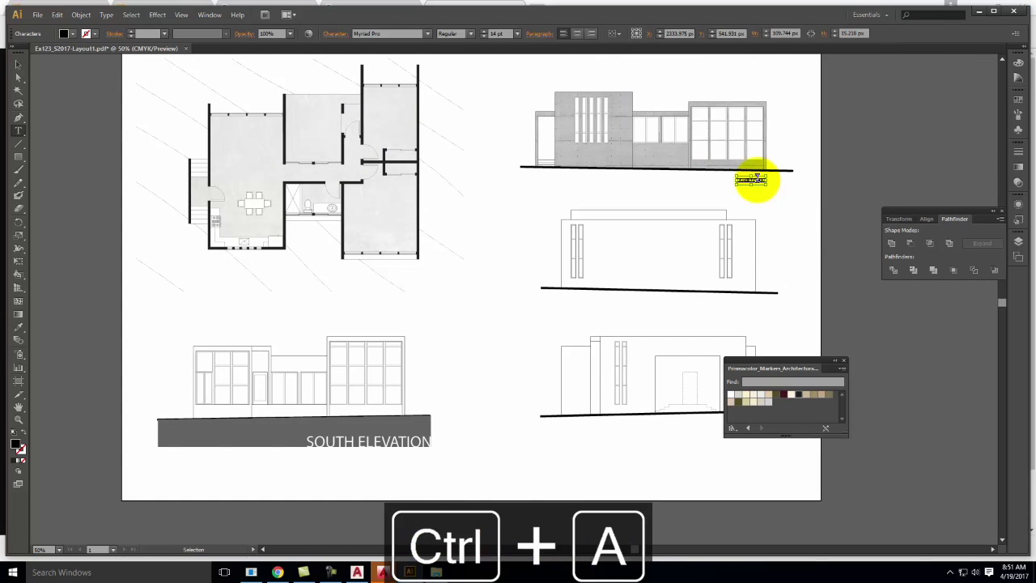
{"action": "left_click", "coordinate": [516, 33]}
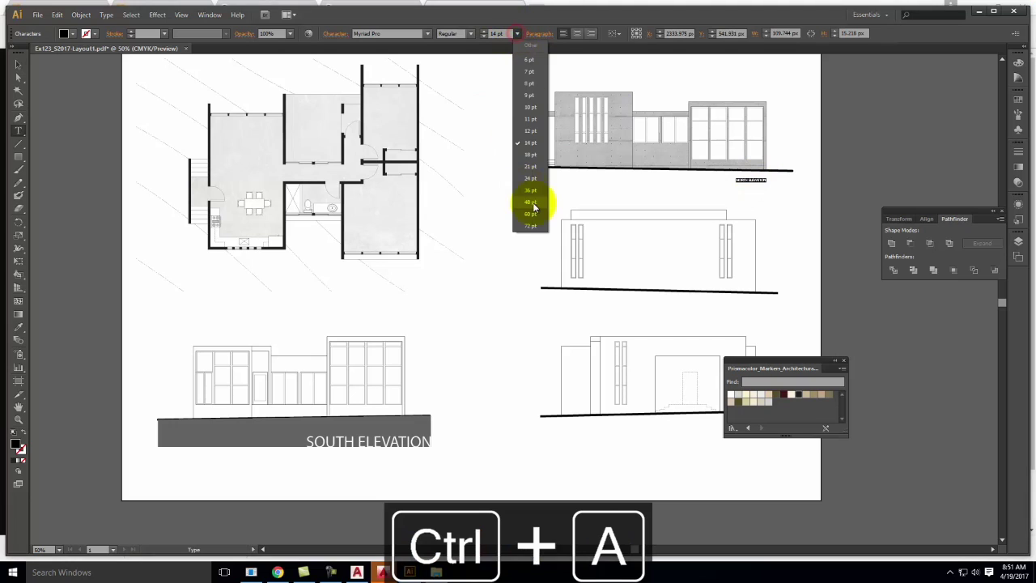
{"action": "left_click", "coordinate": [530, 214]}
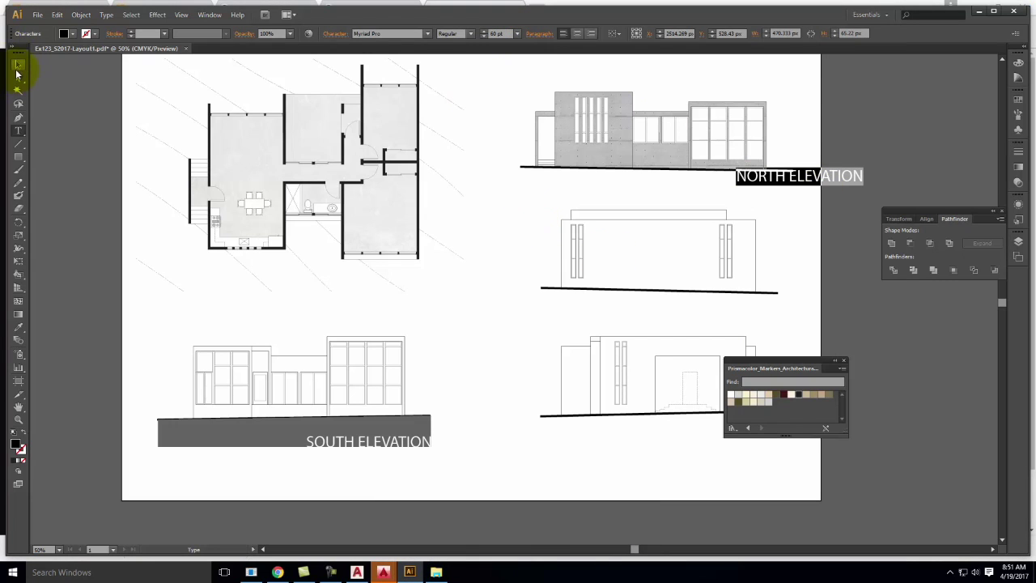
{"action": "left_click", "coordinate": [17, 73]}
{"action": "left_click", "coordinate": [849, 92]}
{"action": "left_click_drag", "start_coordinate": [832, 178], "coordinate": [750, 183]}
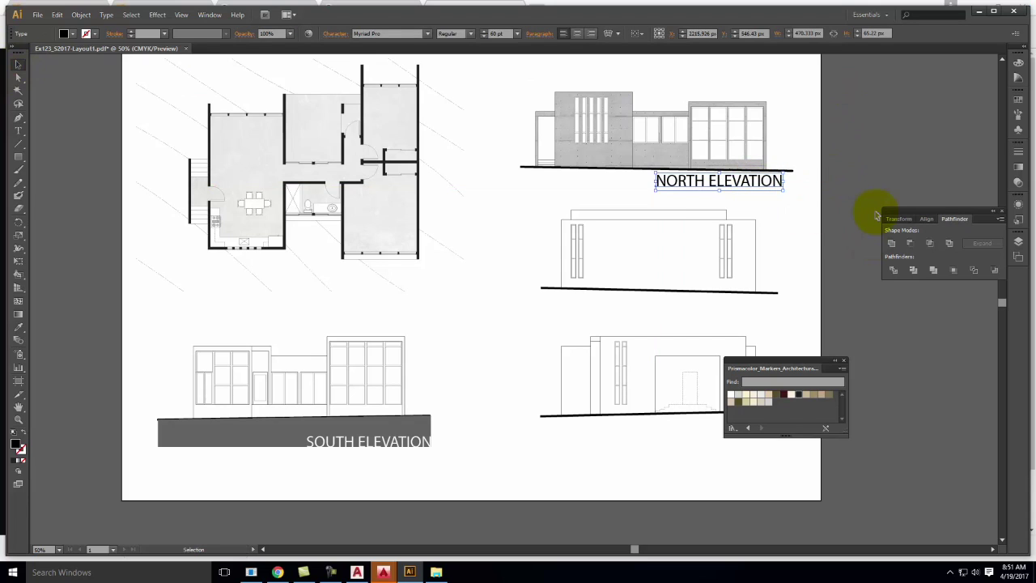
Set the NORTH ELEVATION label back to 14 pt and move it to the ground line's right end
{"action": "double_click", "coordinate": [717, 183]}
{"action": "key", "text": "ctrl+a"}
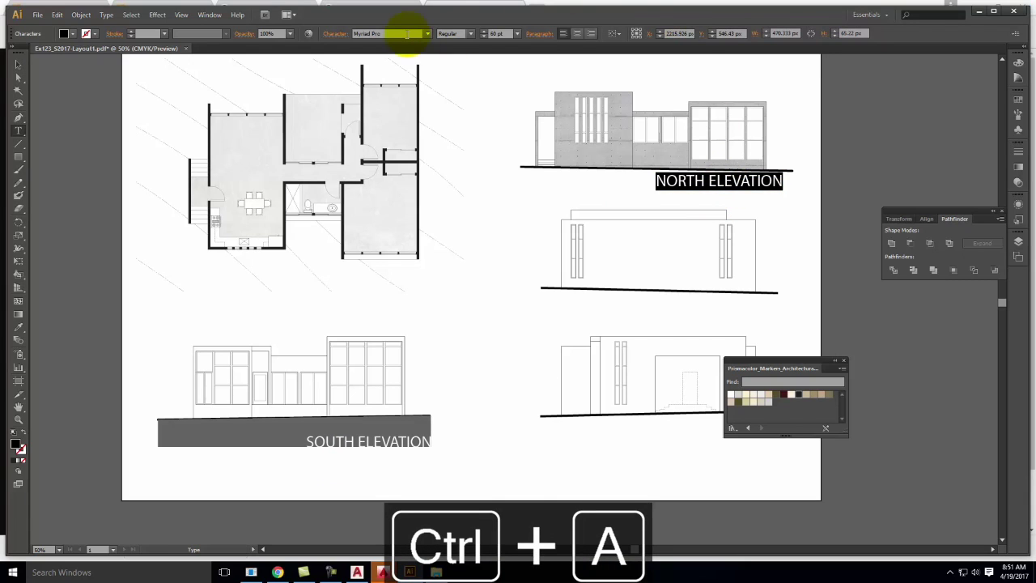
{"action": "left_click", "coordinate": [505, 34]}
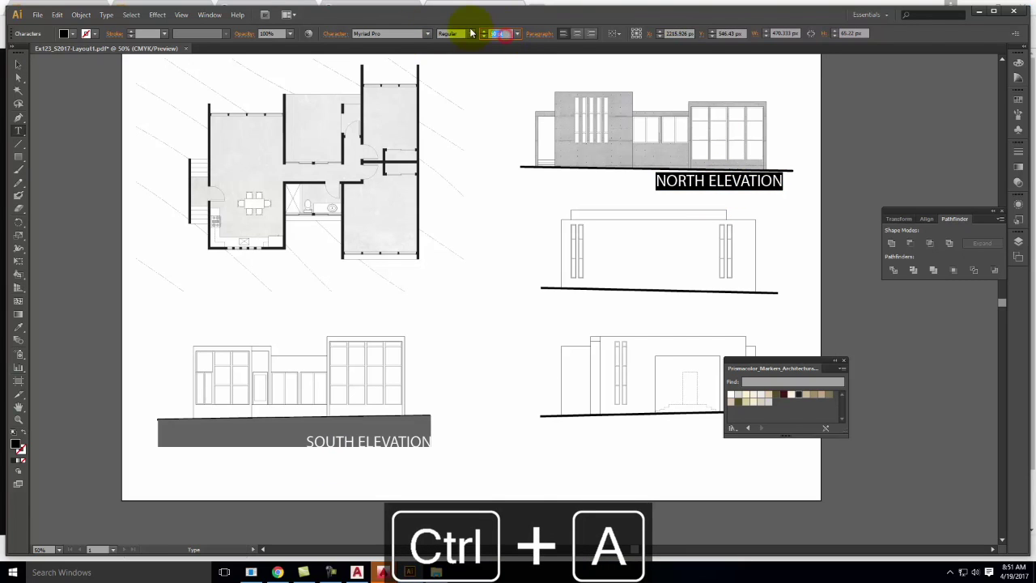
{"action": "type", "text": "14"}
{"action": "key", "text": "Tab"}
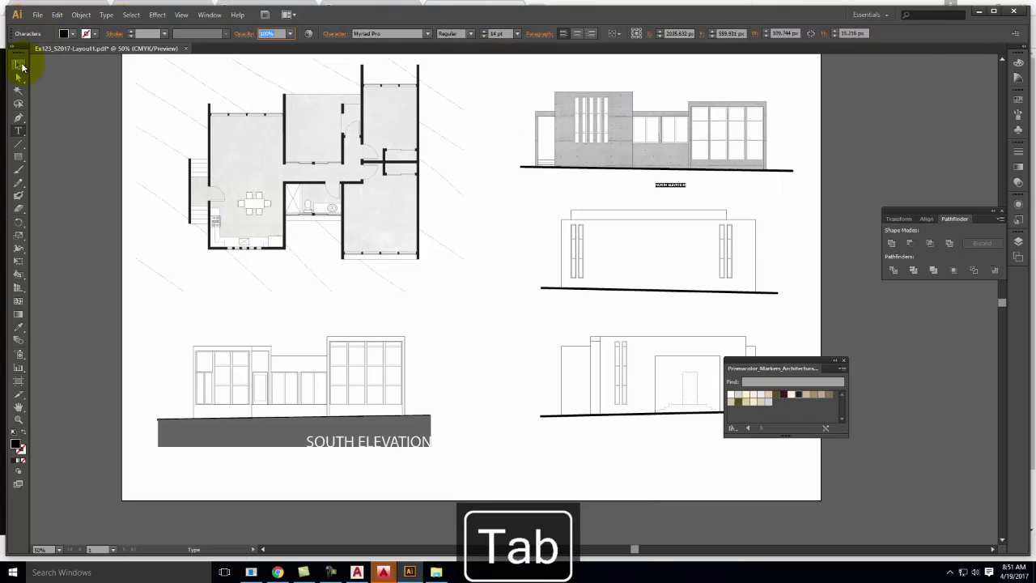
{"action": "left_click", "coordinate": [20, 65]}
{"action": "left_click_drag", "start_coordinate": [669, 184], "coordinate": [767, 181]}
{"action": "left_click", "coordinate": [920, 111]}
{"action": "left_click", "coordinate": [361, 422]}
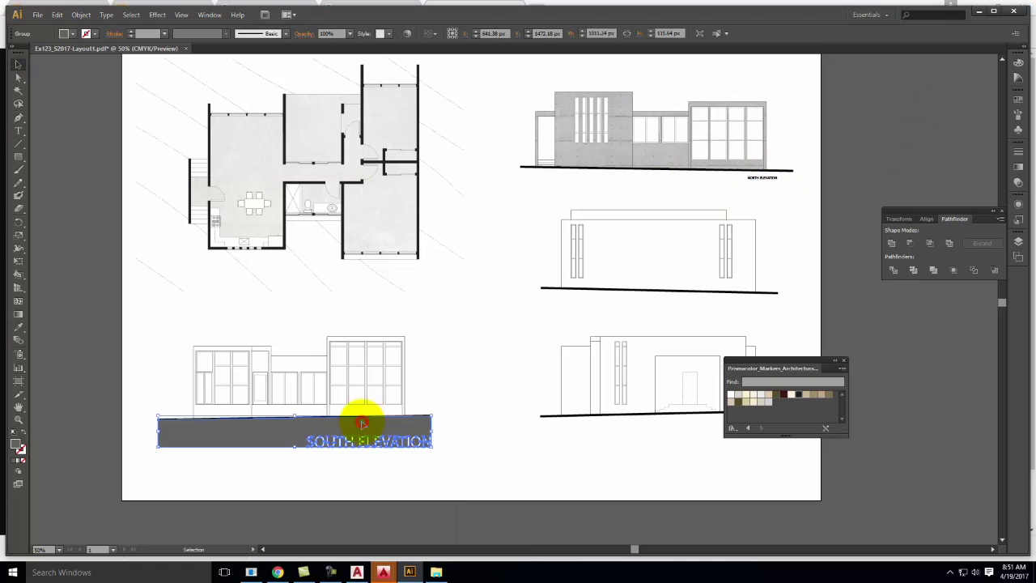
In the Layers panel, unlock Walls, move the selected SOUTH ELEVATION band onto it, and close the panel
{"action": "left_click", "coordinate": [1018, 241]}
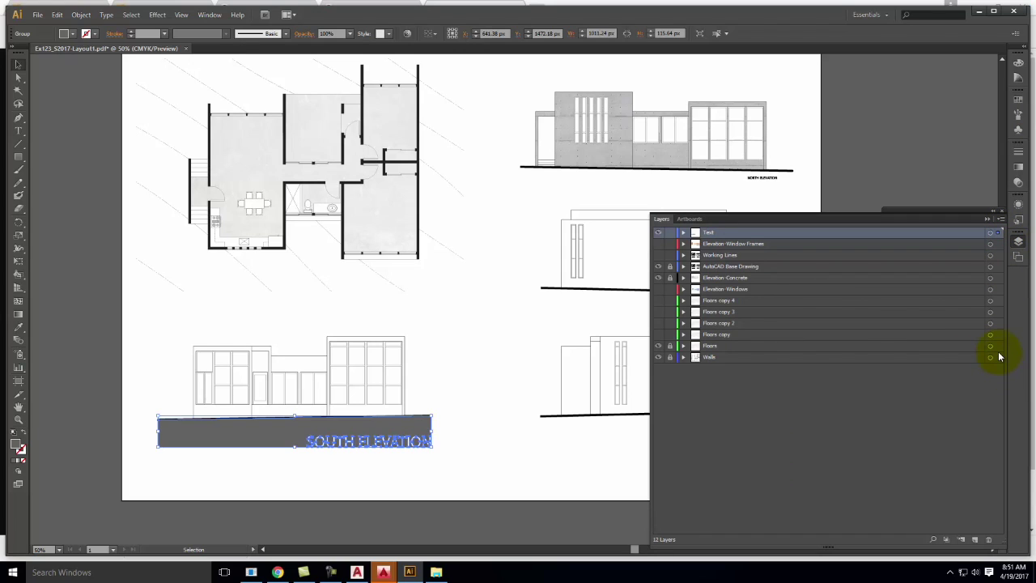
{"action": "left_click", "coordinate": [669, 357]}
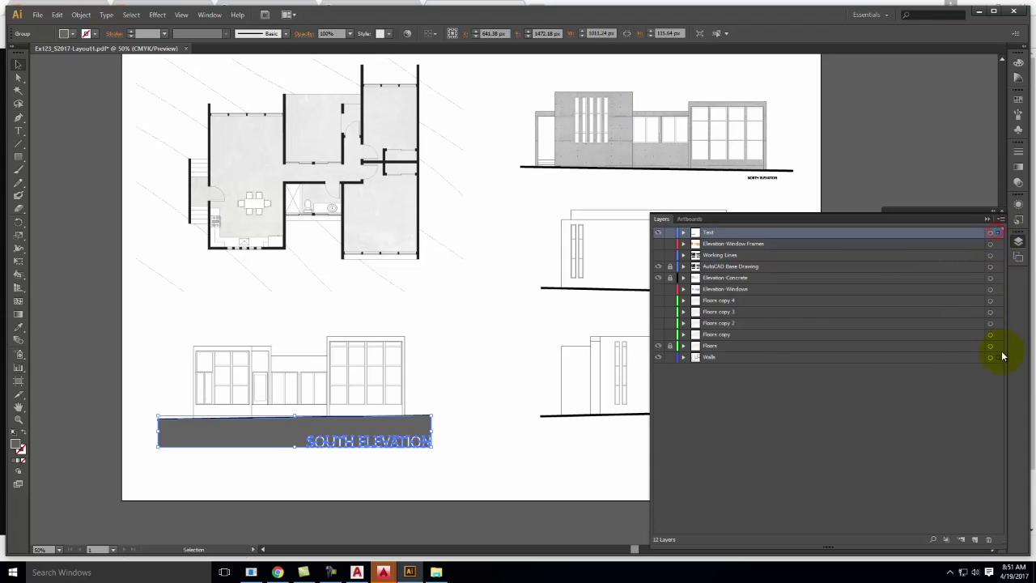
{"action": "left_click_drag", "start_coordinate": [1002, 352], "coordinate": [1000, 357]}
{"action": "left_click", "coordinate": [482, 365]}
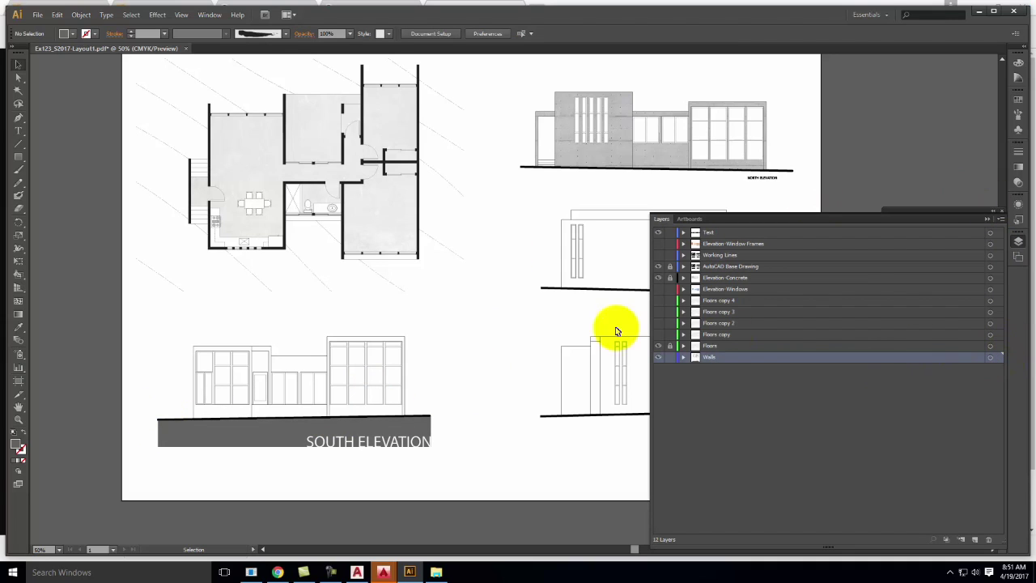
{"action": "left_click", "coordinate": [986, 221]}
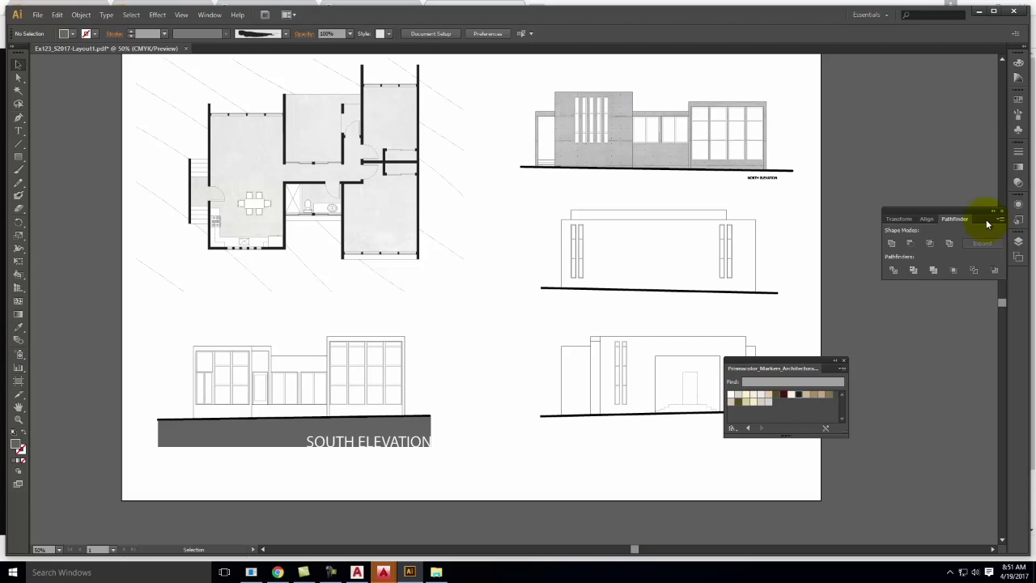
{"action": "left_click", "coordinate": [277, 572]}
Search Google for 'FRANK THE ARCHITECT' in a new tab and open the Fonts101 result
{"action": "left_click", "coordinate": [537, 8]}
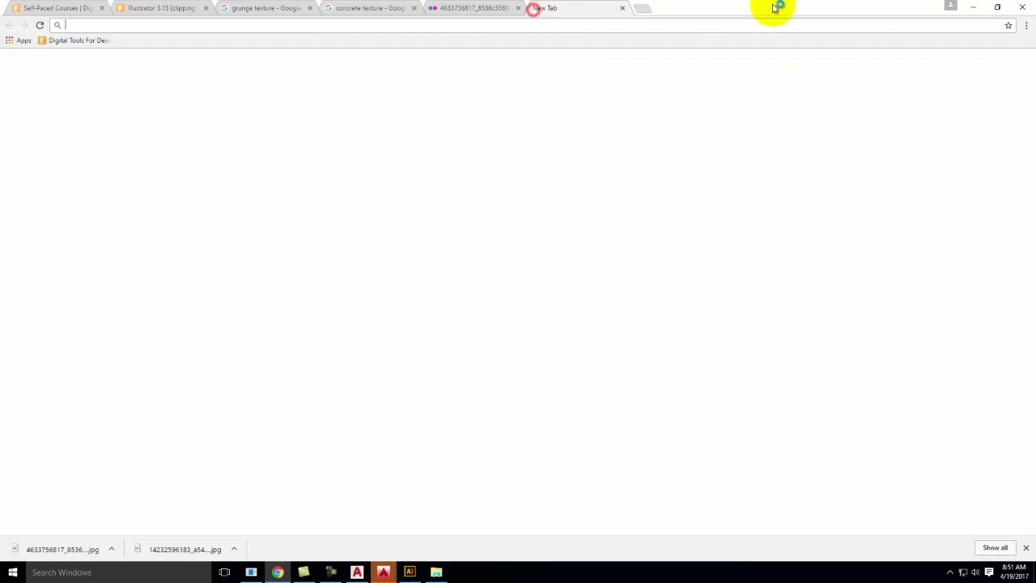
{"action": "type", "text": "FRA"}
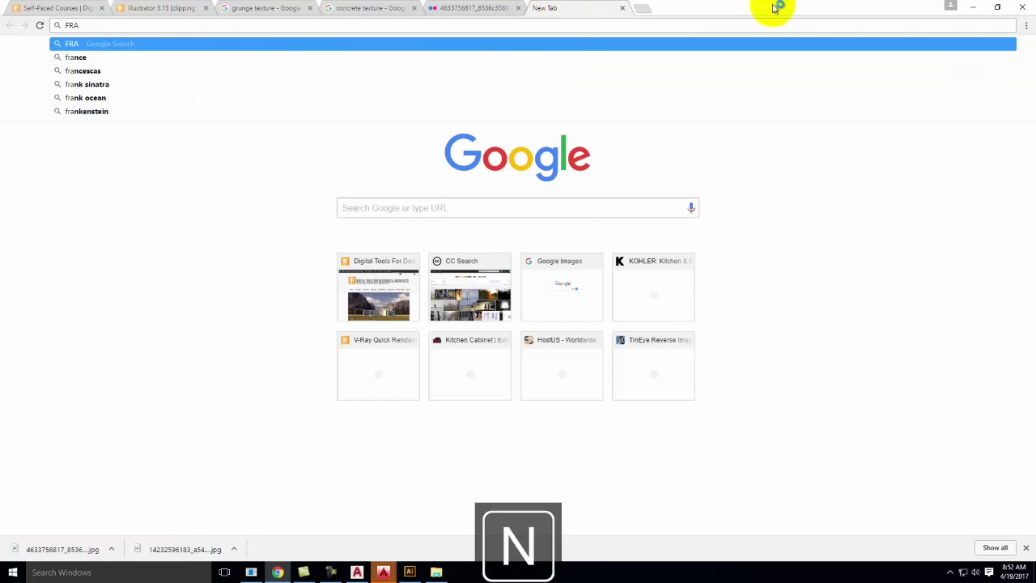
{"action": "type", "text": "NK THE ARCHITECT"}
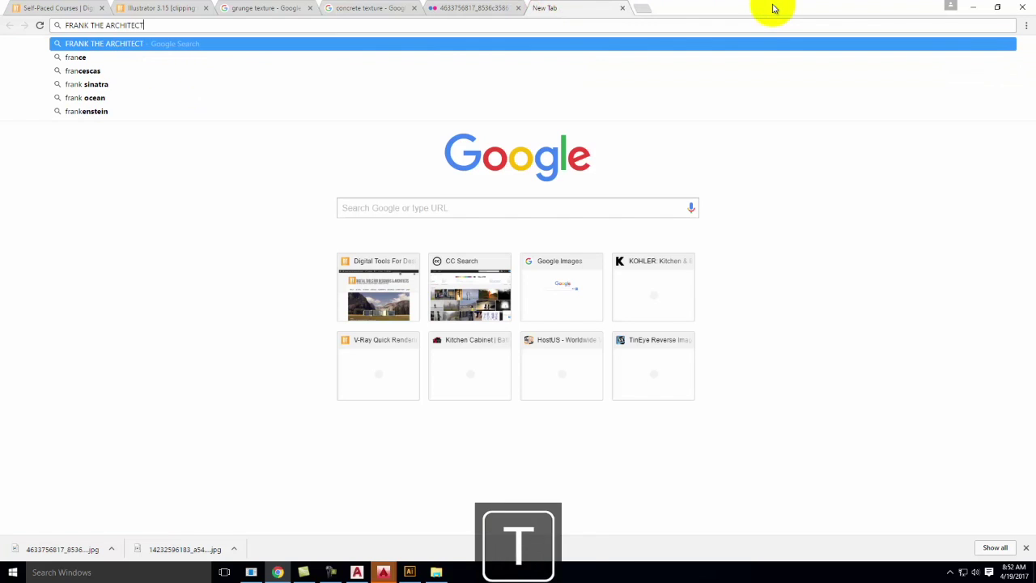
{"action": "key", "text": "Return"}
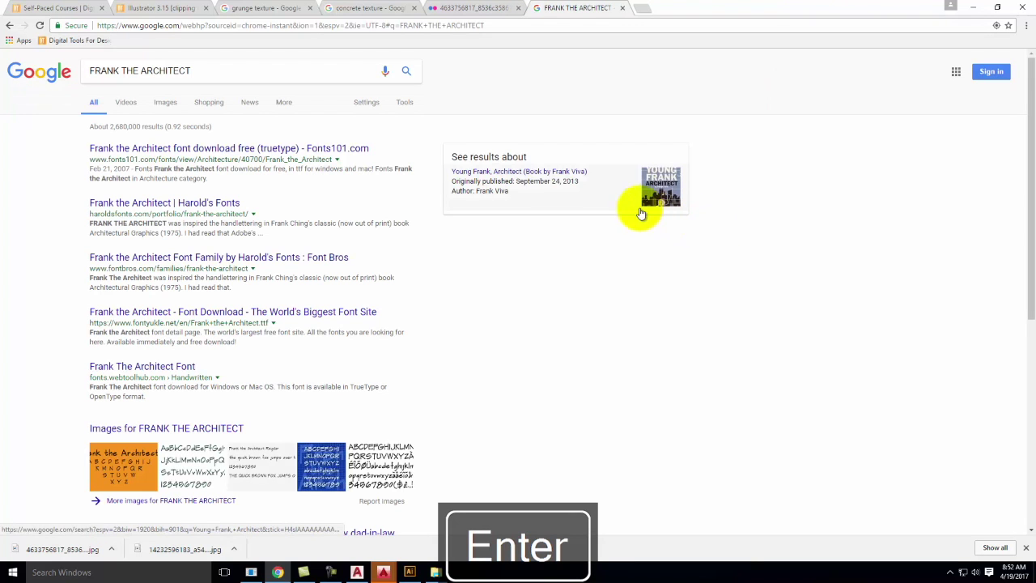
{"action": "left_click", "coordinate": [198, 150]}
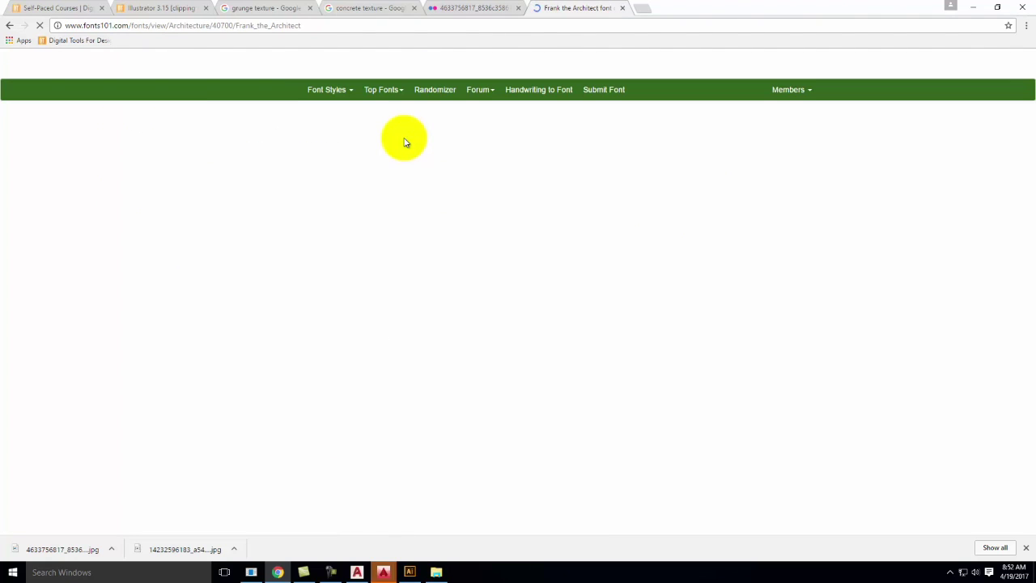
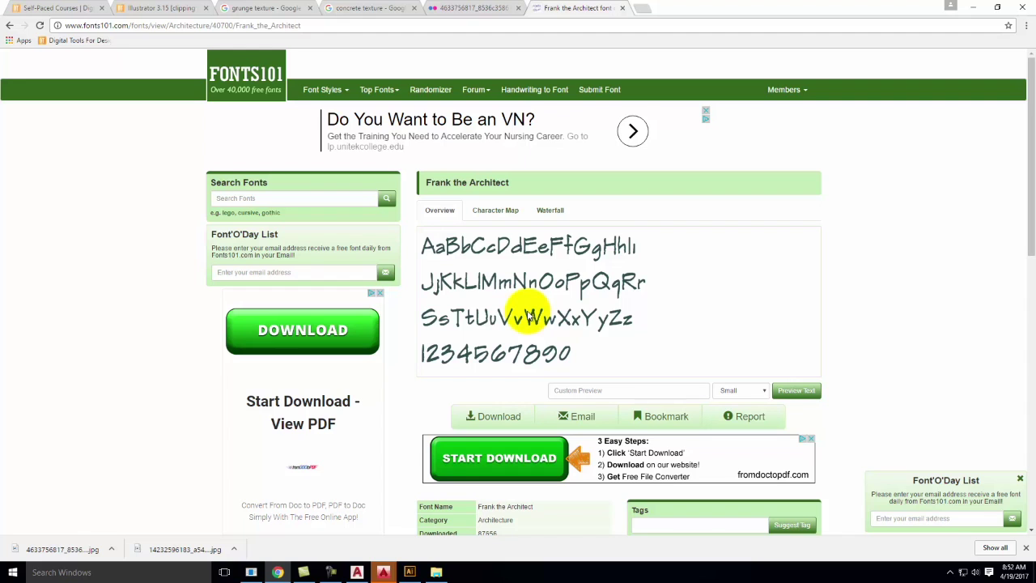
Minimize Chrome, restore it, and switch to the Illustrator 3.15 clipping mask tutorial tab
{"action": "left_click", "coordinate": [973, 8]}
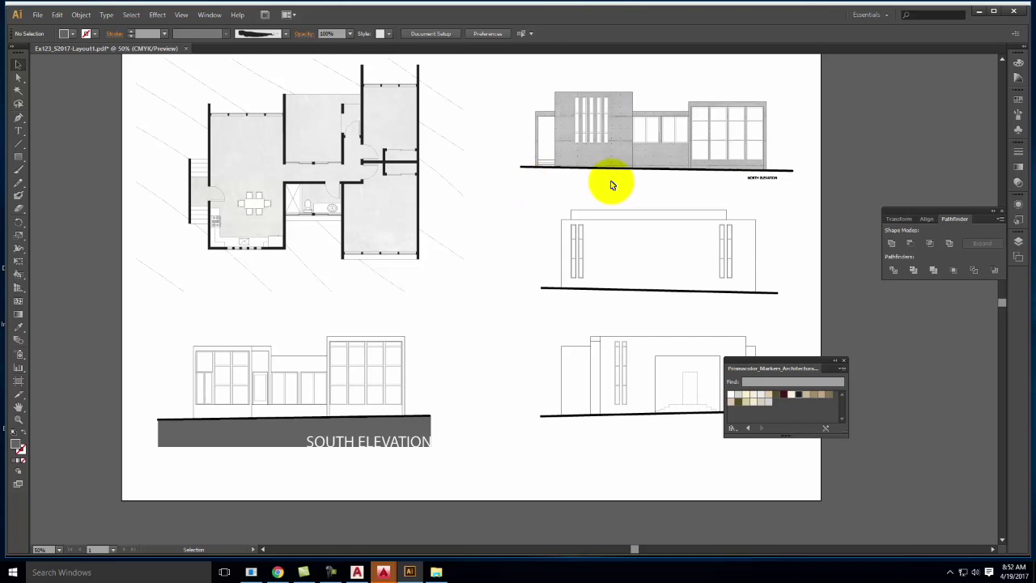
{"action": "left_click", "coordinate": [288, 574]}
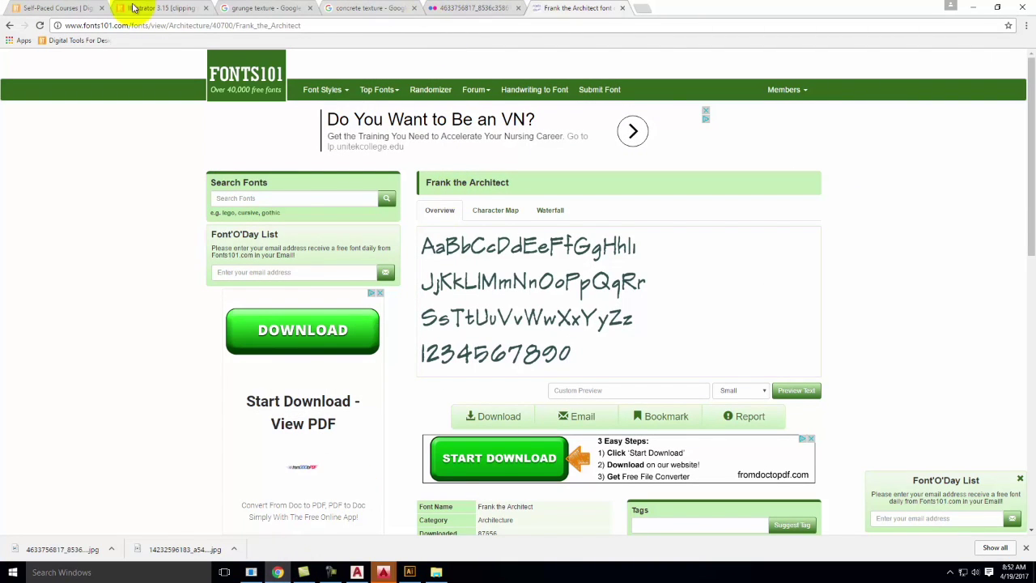
{"action": "left_click", "coordinate": [134, 8]}
Go to the site's Downloadable Resource Packages page from the RESOURCES menu
{"action": "scroll", "coordinate": [698, 289], "scroll_direction": "up", "scroll_amount": 10}
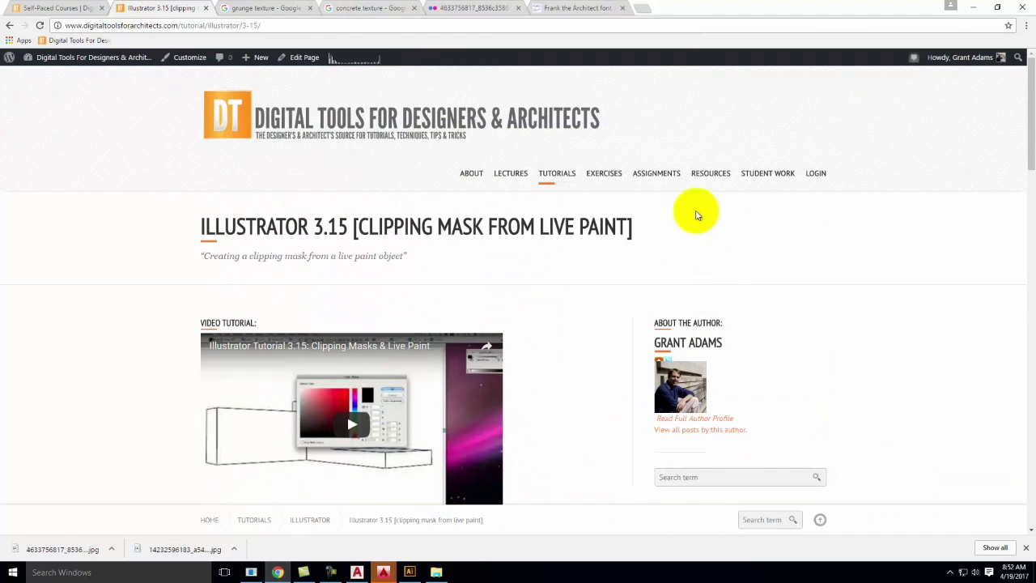
{"action": "mouse_move", "coordinate": [706, 166]}
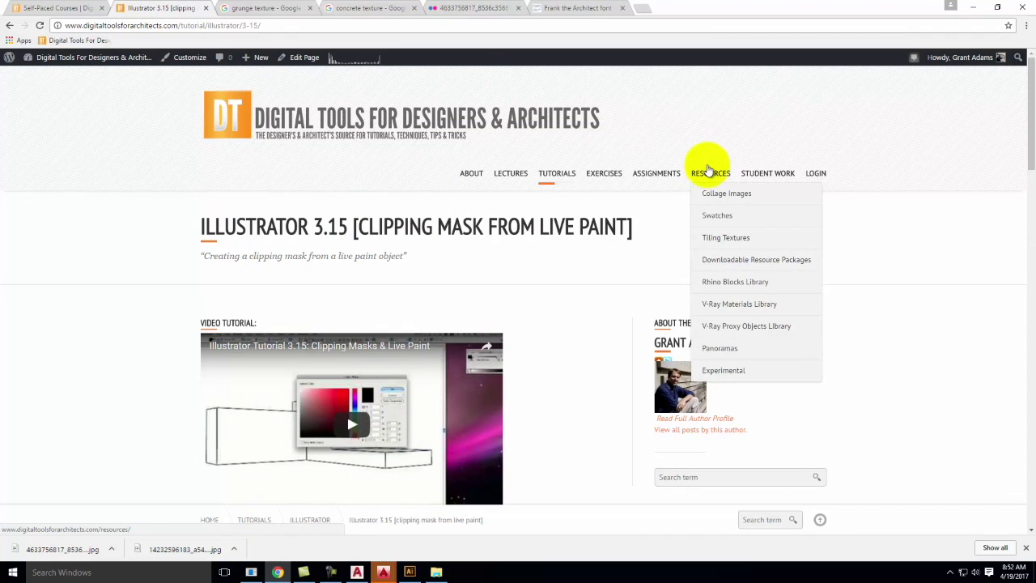
{"action": "left_click", "coordinate": [725, 265]}
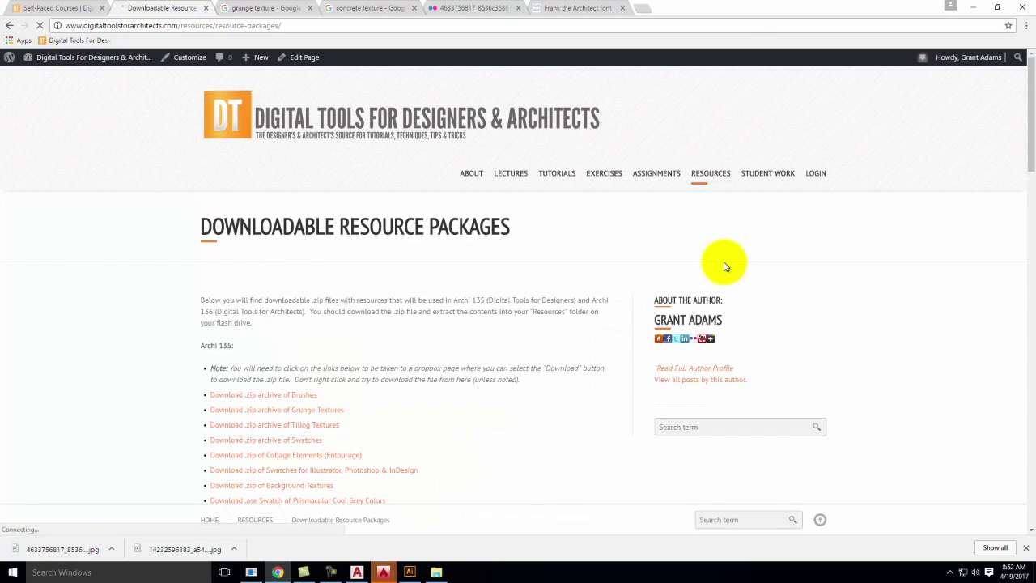
{"action": "scroll", "coordinate": [315, 221], "scroll_direction": "down", "scroll_amount": 3}
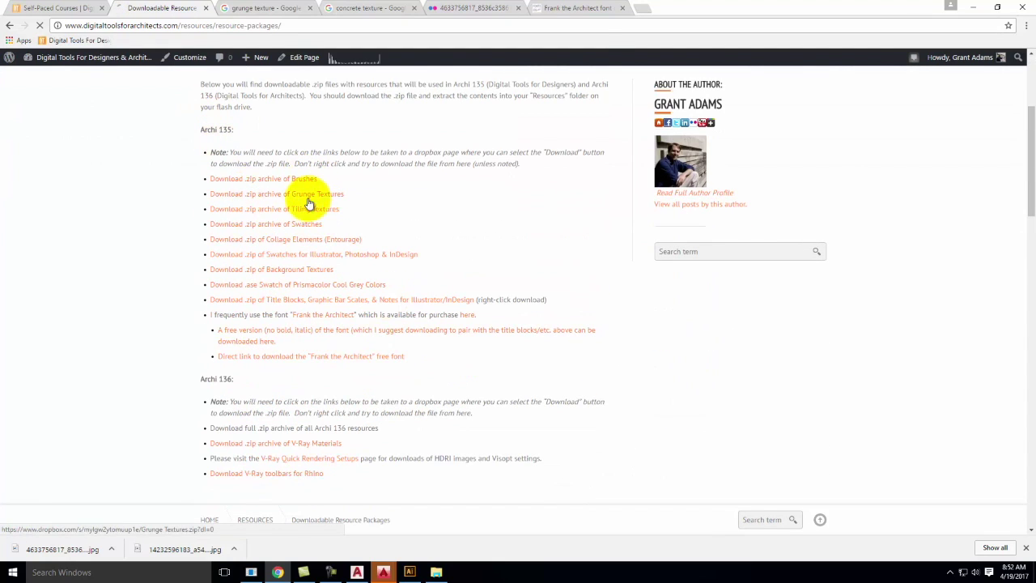
{"action": "left_click", "coordinate": [317, 204]}
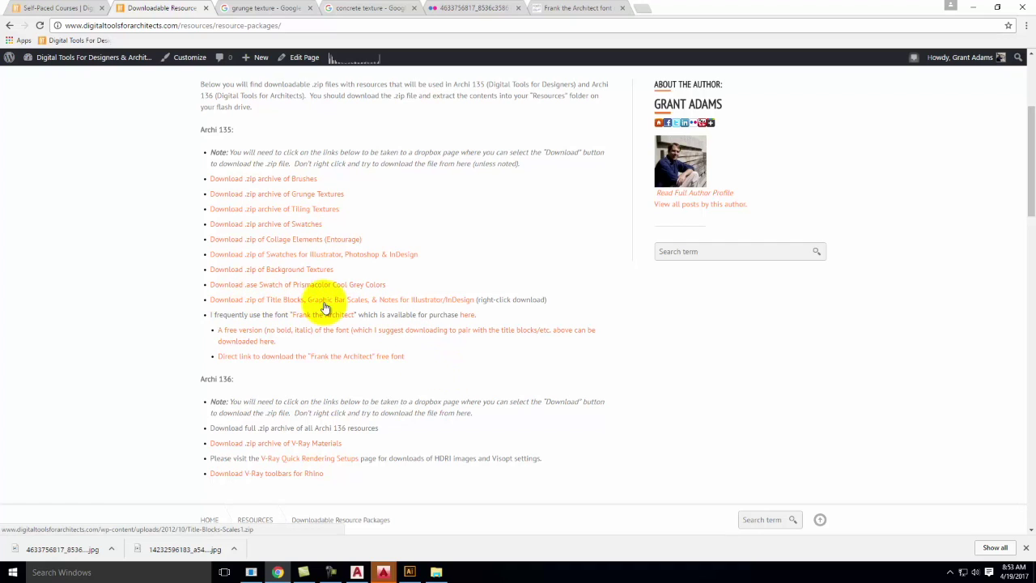
Start saving the Title Blocks zip, cancel it, and return to Illustrator
{"action": "right_click", "coordinate": [435, 304]}
{"action": "left_click", "coordinate": [492, 354]}
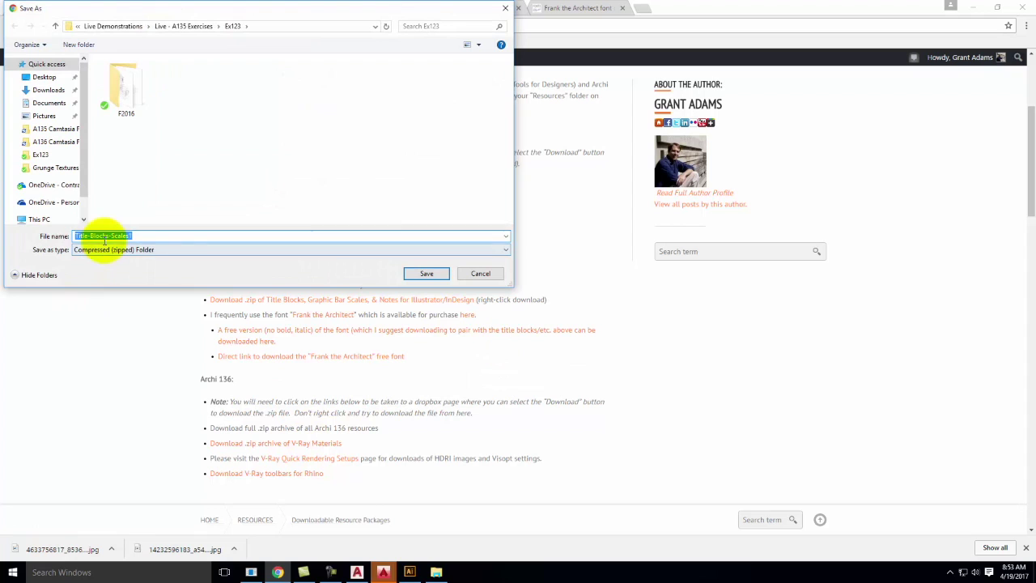
{"action": "left_click", "coordinate": [481, 274]}
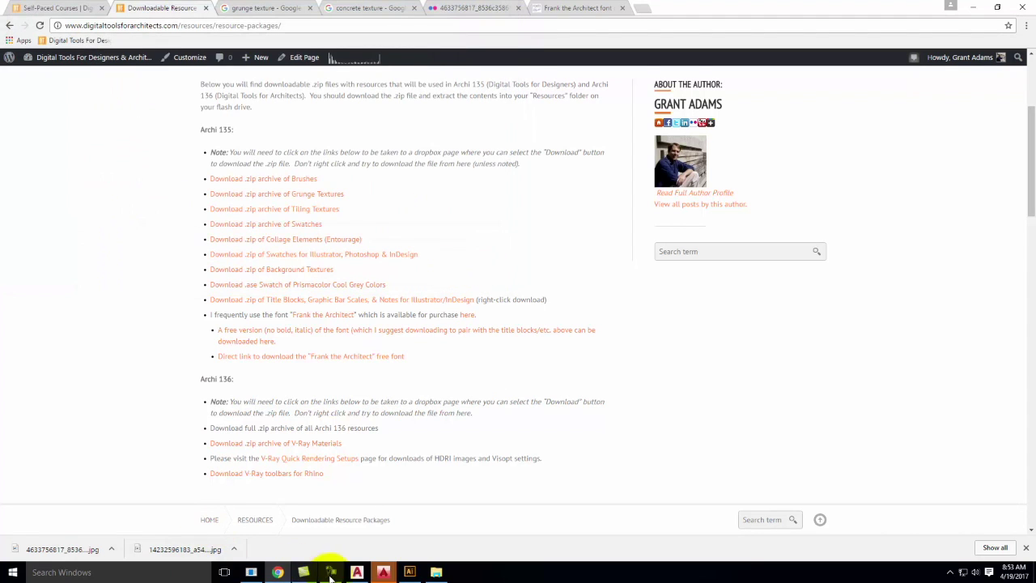
{"action": "left_click", "coordinate": [411, 573]}
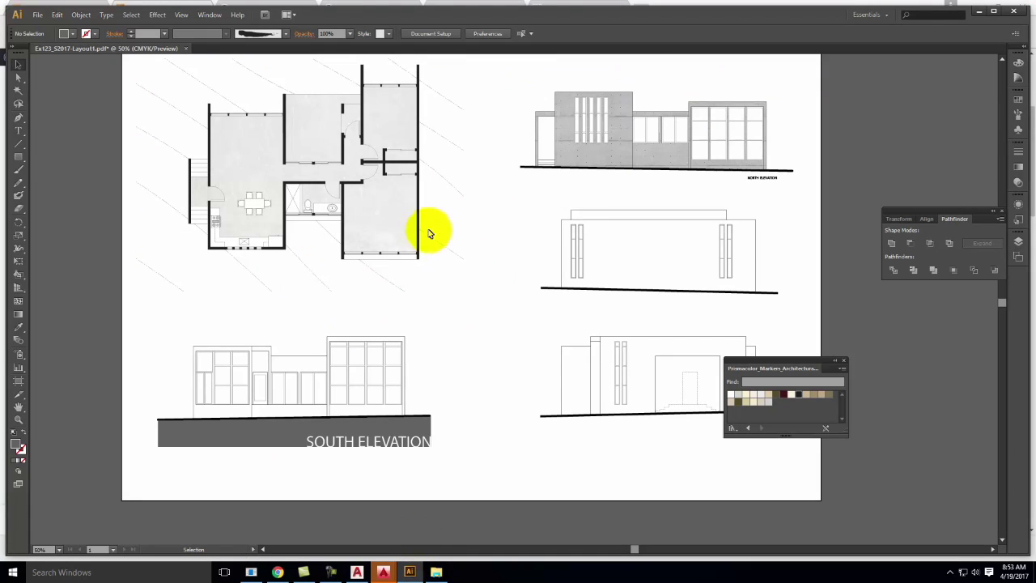
Start placing a file and browse to OneDrive Resources > Adobe Illustrator > Title Blocks
{"action": "left_click", "coordinate": [38, 15]}
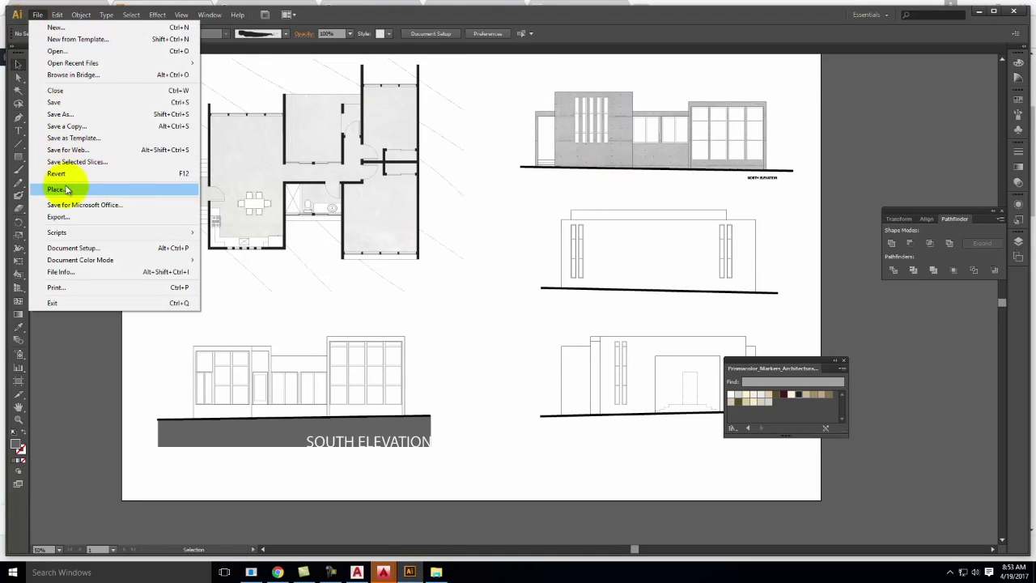
{"action": "left_click", "coordinate": [64, 186]}
{"action": "left_click", "coordinate": [127, 26]}
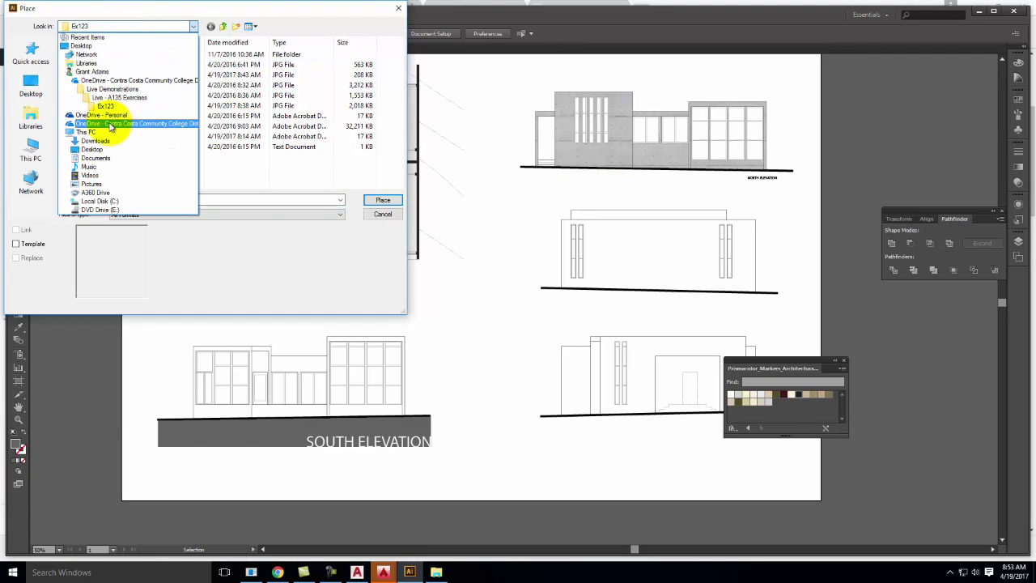
{"action": "left_click", "coordinate": [111, 123]}
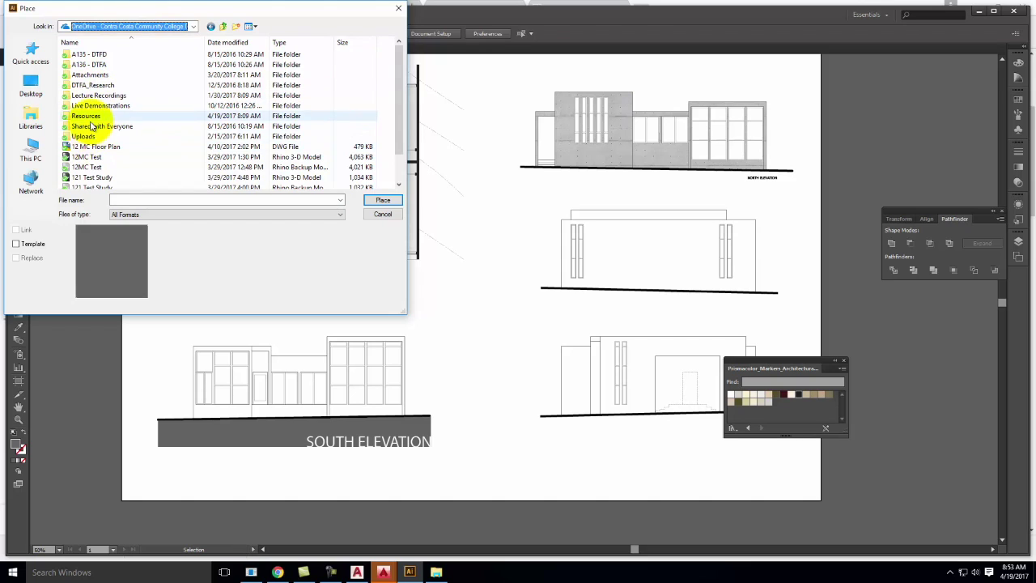
{"action": "double_click", "coordinate": [85, 116]}
{"action": "double_click", "coordinate": [93, 54]}
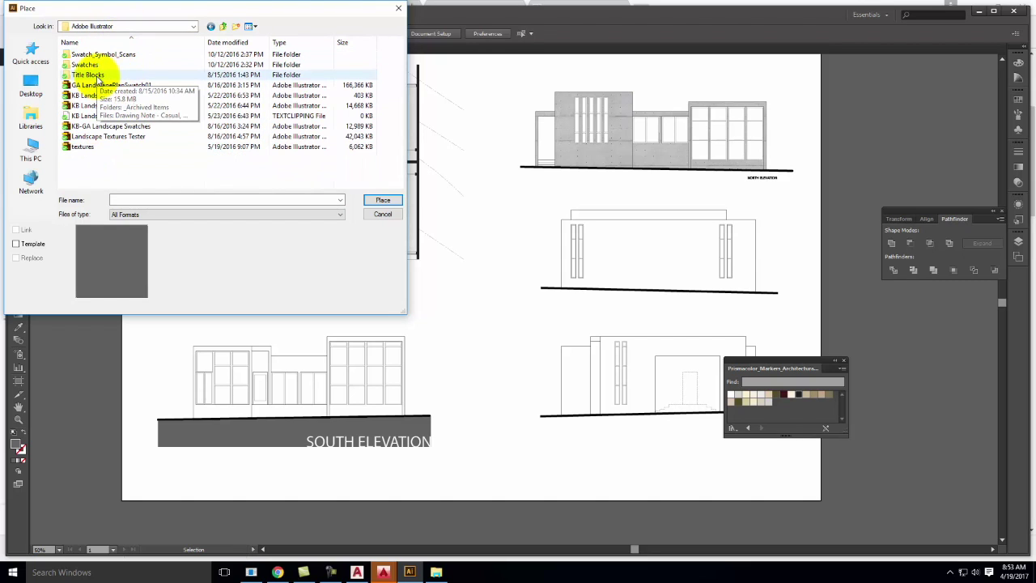
{"action": "double_click", "coordinate": [89, 74]}
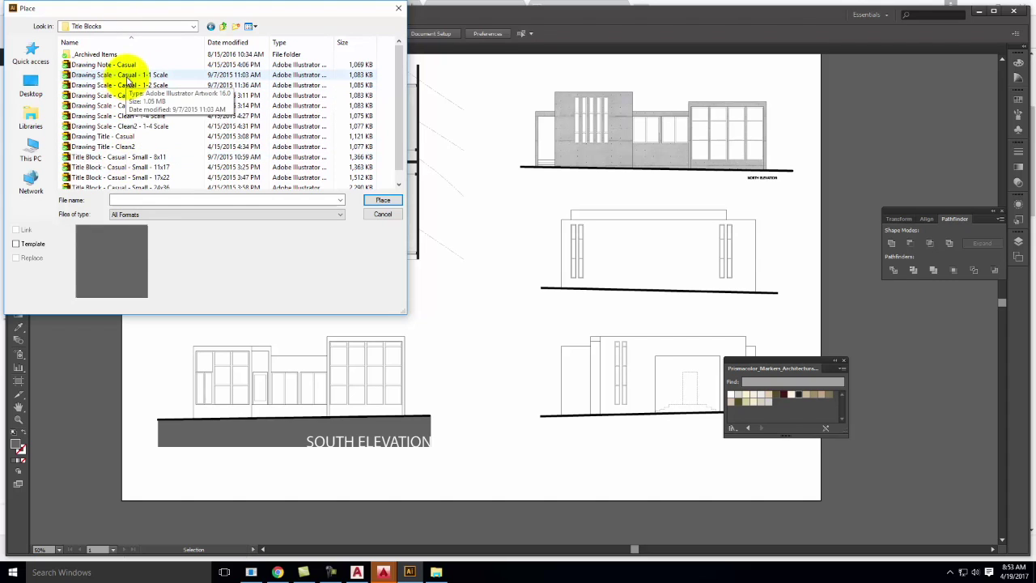
Compare the drawing scale files and place Drawing Scale - Casual - 1-4 Scale
{"action": "left_click", "coordinate": [128, 76]}
{"action": "left_click", "coordinate": [129, 126]}
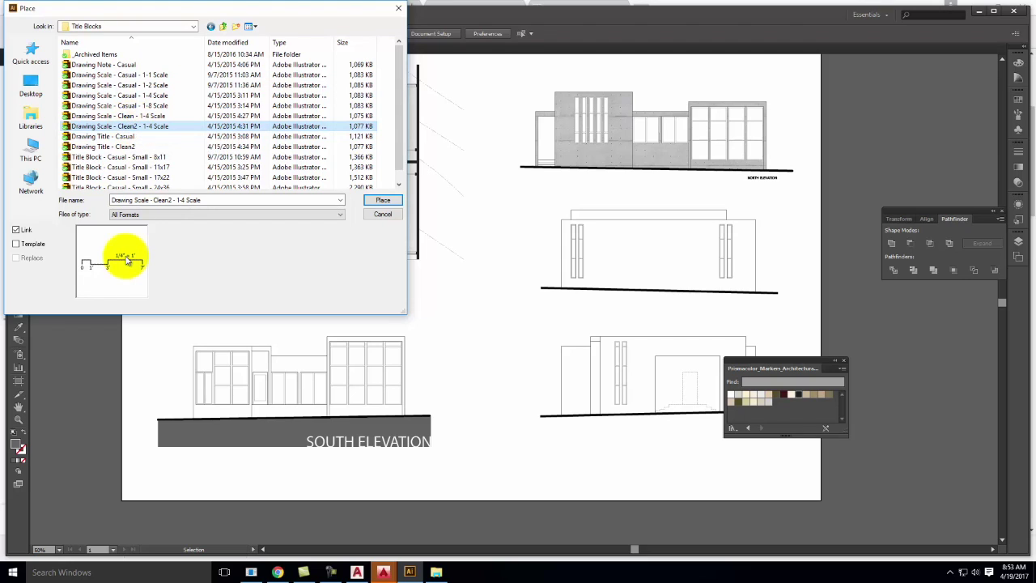
{"action": "left_click", "coordinate": [131, 75]}
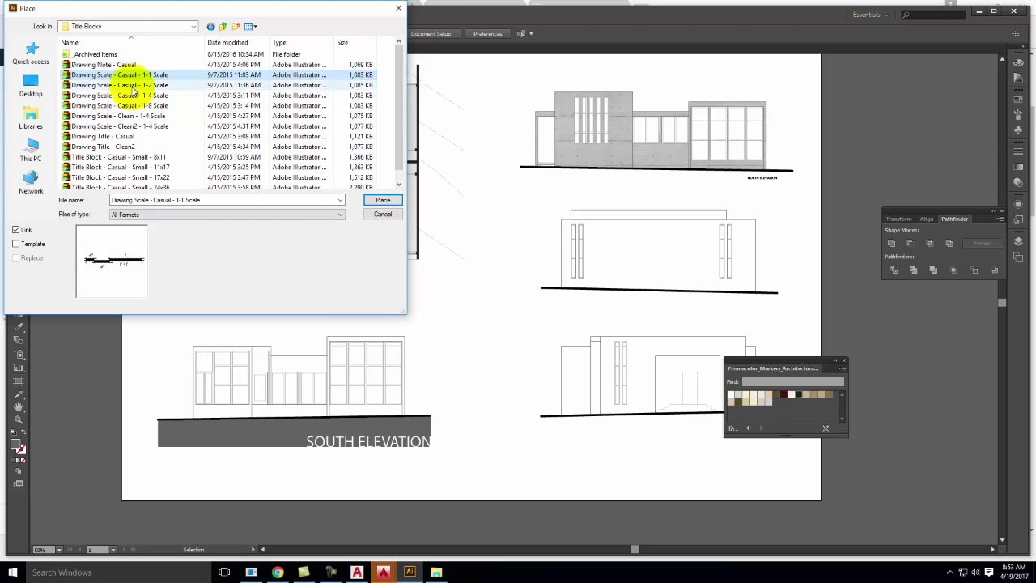
{"action": "left_click", "coordinate": [133, 96]}
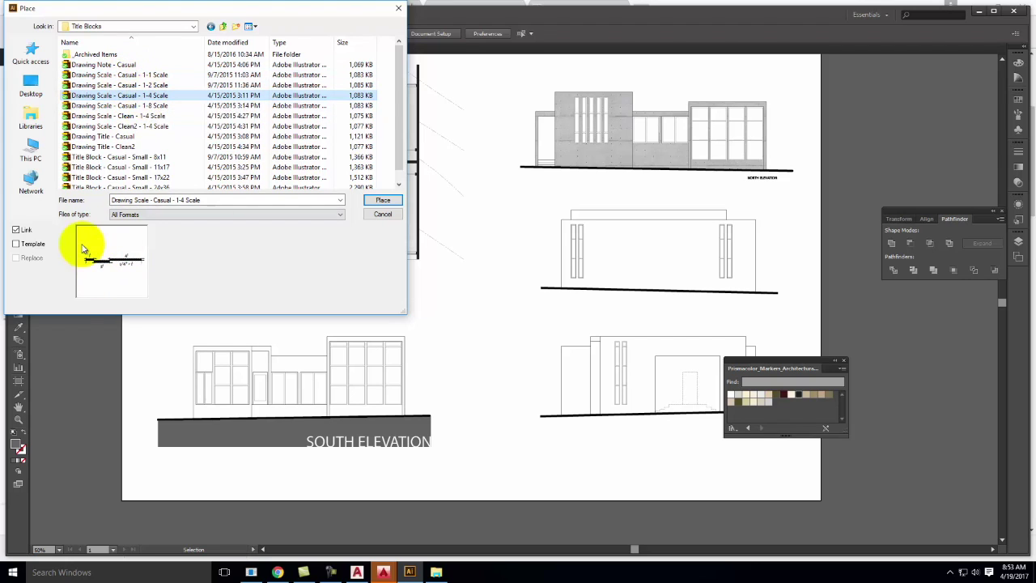
{"action": "left_click", "coordinate": [145, 127]}
{"action": "left_click", "coordinate": [146, 117]}
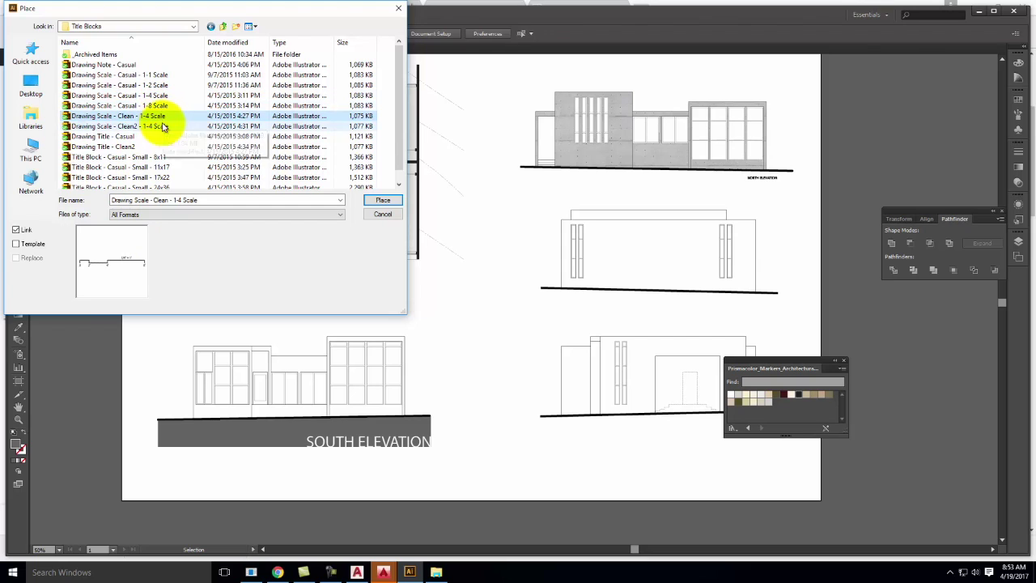
{"action": "left_click", "coordinate": [150, 95]}
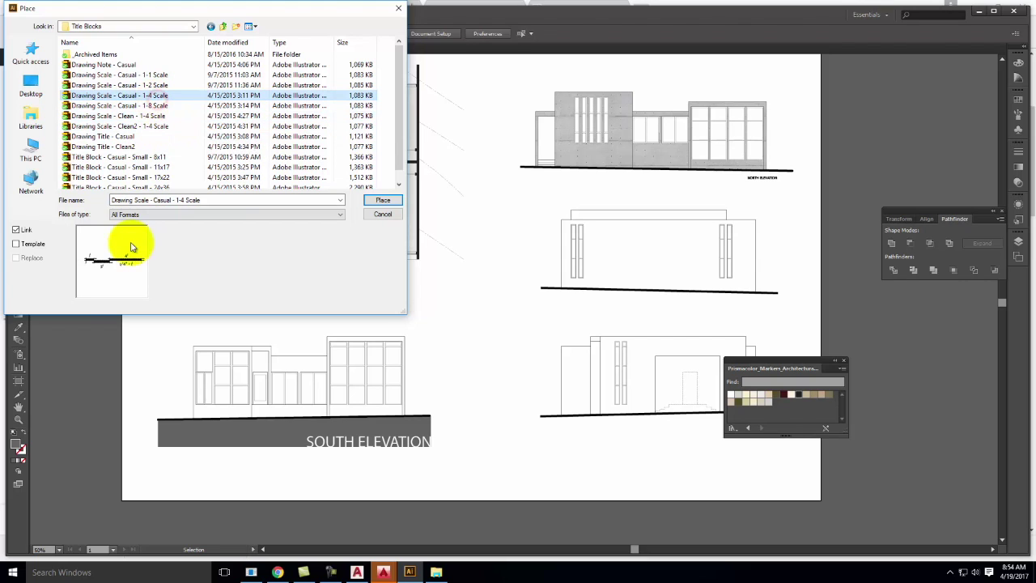
{"action": "left_click", "coordinate": [384, 200]}
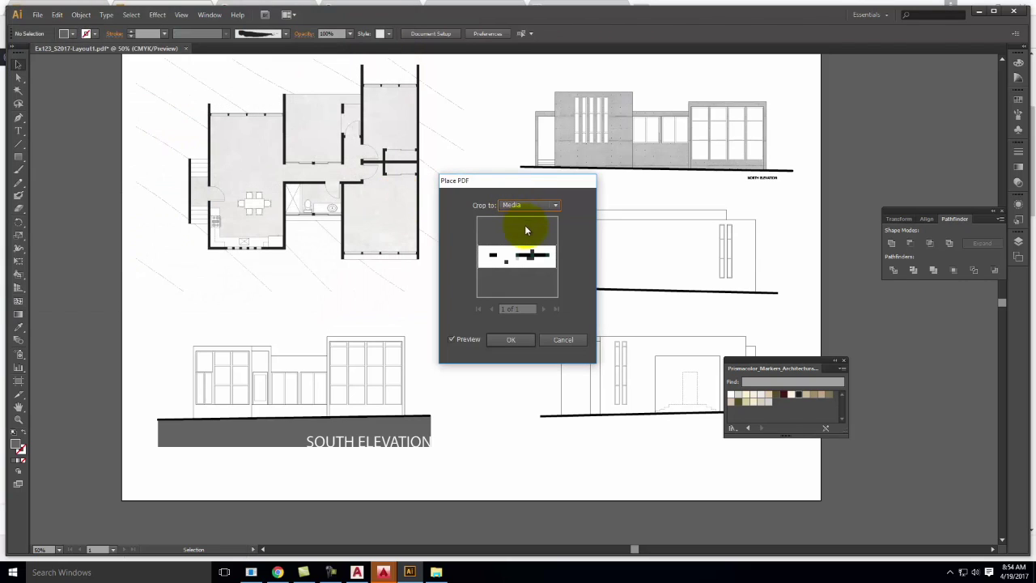
{"action": "left_click", "coordinate": [511, 339]}
Move the 1/4" = 1' scale bar under the north elevation's left end and check it
{"action": "left_click_drag", "start_coordinate": [515, 300], "coordinate": [553, 184]}
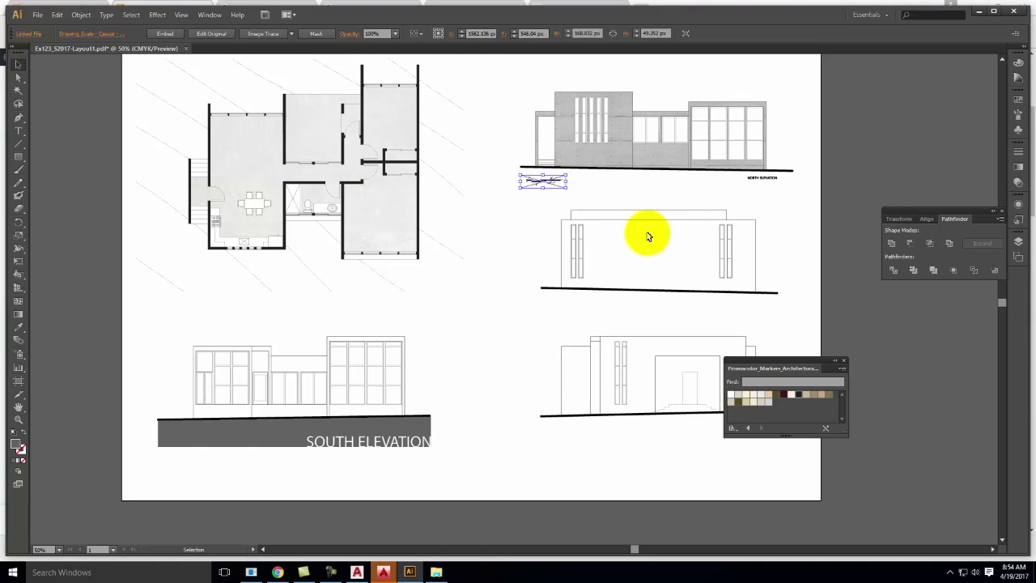
{"action": "key", "text": "ctrl+equal"}
{"action": "key", "text": "ctrl+equal"}
{"action": "key", "text": "ctrl+equal"}
{"action": "key", "text": "space"}
{"action": "left_click_drag", "start_coordinate": [654, 229], "coordinate": [518, 424]}
{"action": "key", "text": "ctrl+equal"}
{"action": "key", "text": "ctrl+equal"}
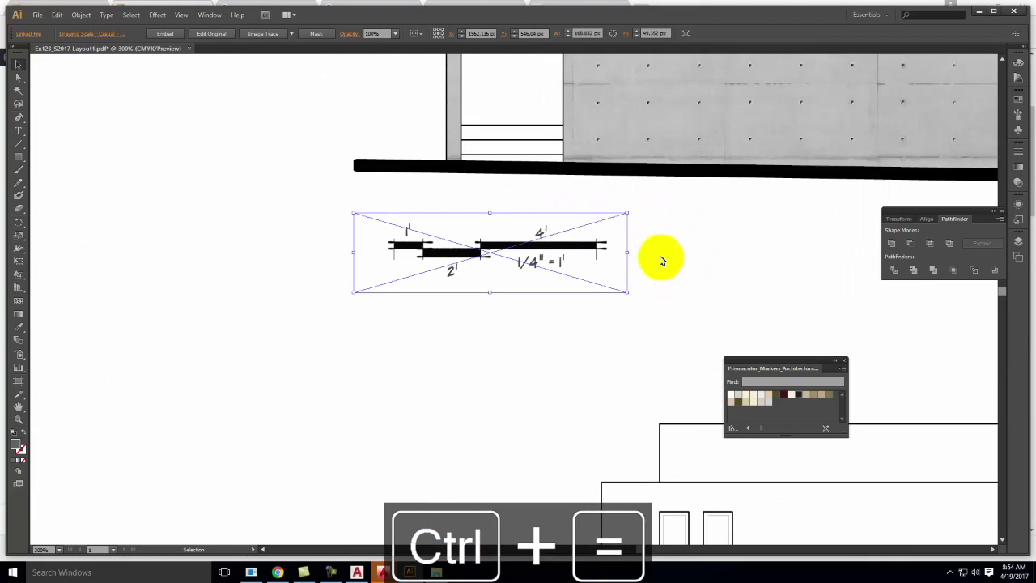
{"action": "left_click", "coordinate": [707, 237]}
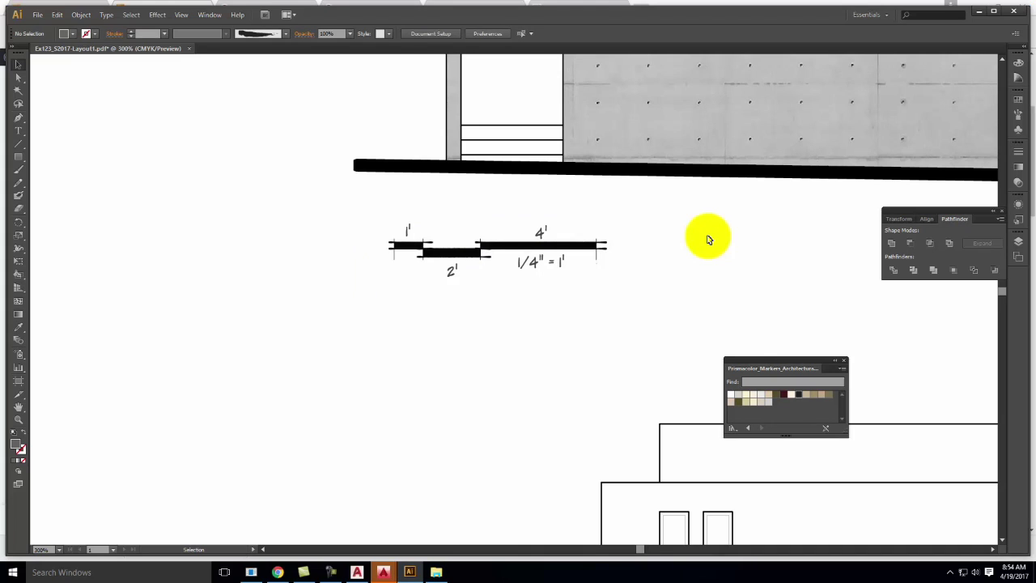
{"action": "key", "text": "ctrl+minus"}
{"action": "key", "text": "ctrl+minus"}
{"action": "key", "text": "ctrl+minus"}
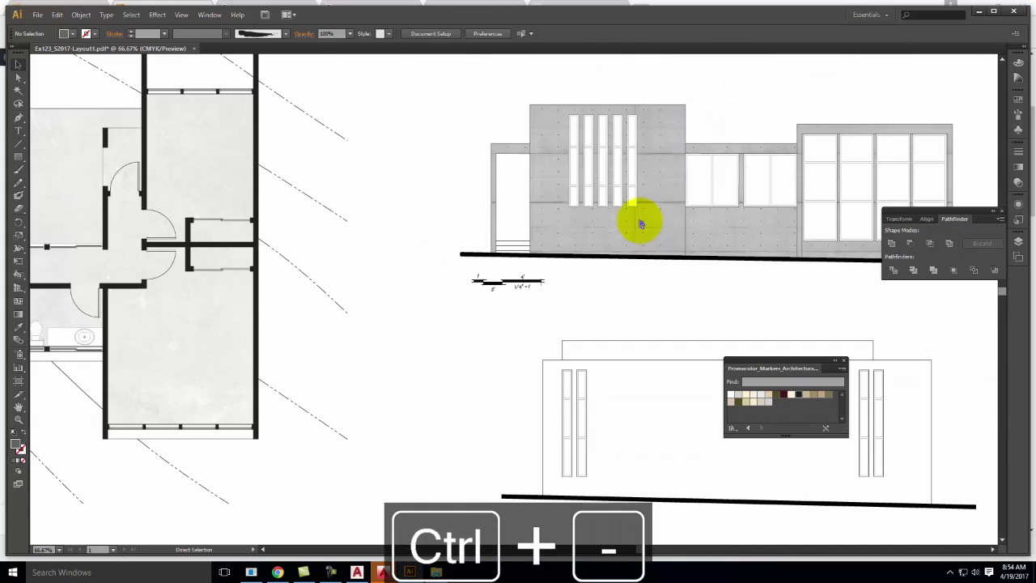
{"action": "key", "text": "ctrl+minus"}
{"action": "key", "text": "space"}
{"action": "left_click_drag", "start_coordinate": [640, 221], "coordinate": [583, 91]}
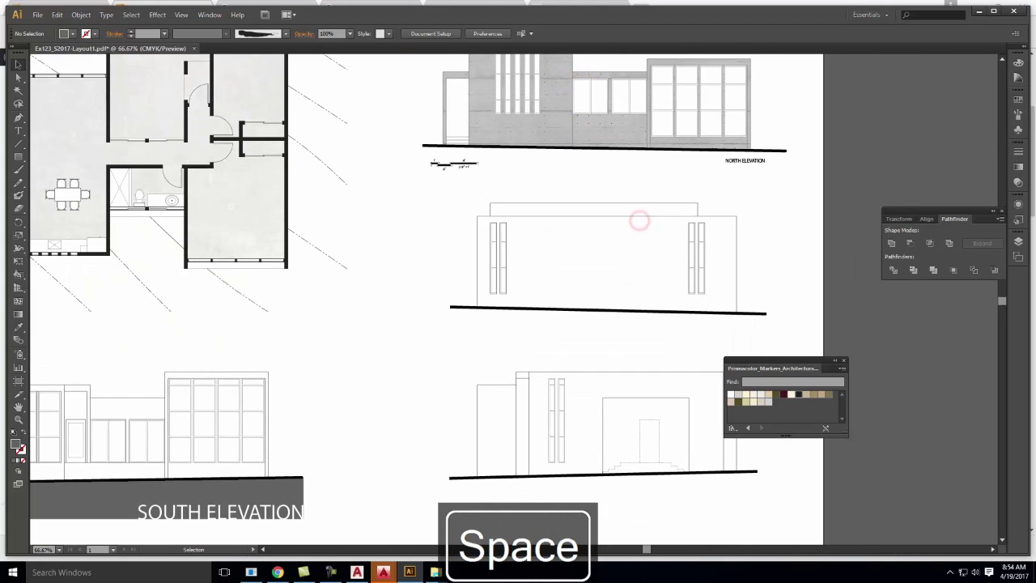
Place the Drawing Scale - Clean - 1-4 Scale file into the sheet
{"action": "left_click", "coordinate": [36, 15]}
{"action": "left_click", "coordinate": [153, 190]}
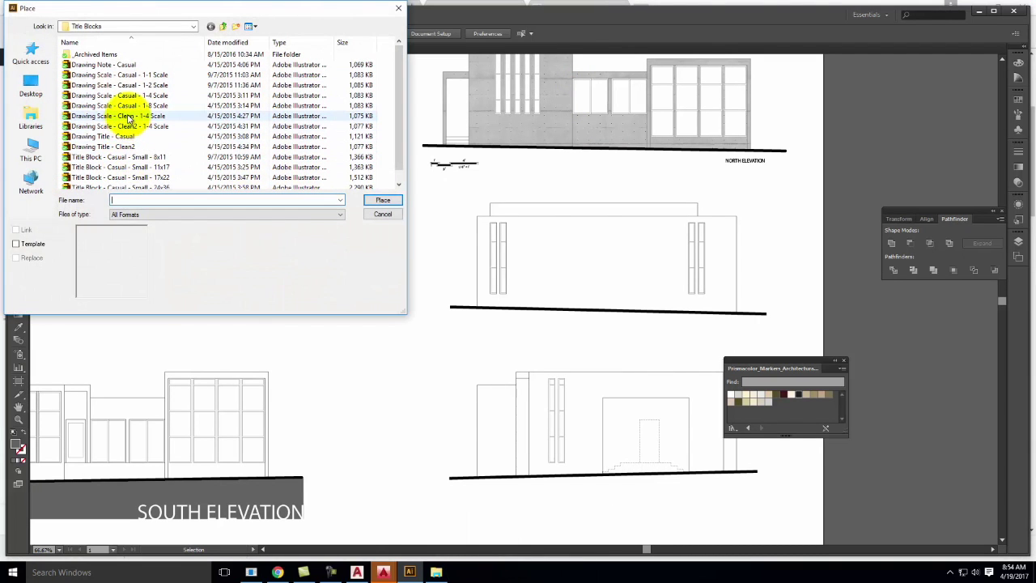
{"action": "left_click", "coordinate": [136, 117]}
{"action": "left_click", "coordinate": [132, 127]}
{"action": "left_click", "coordinate": [130, 116]}
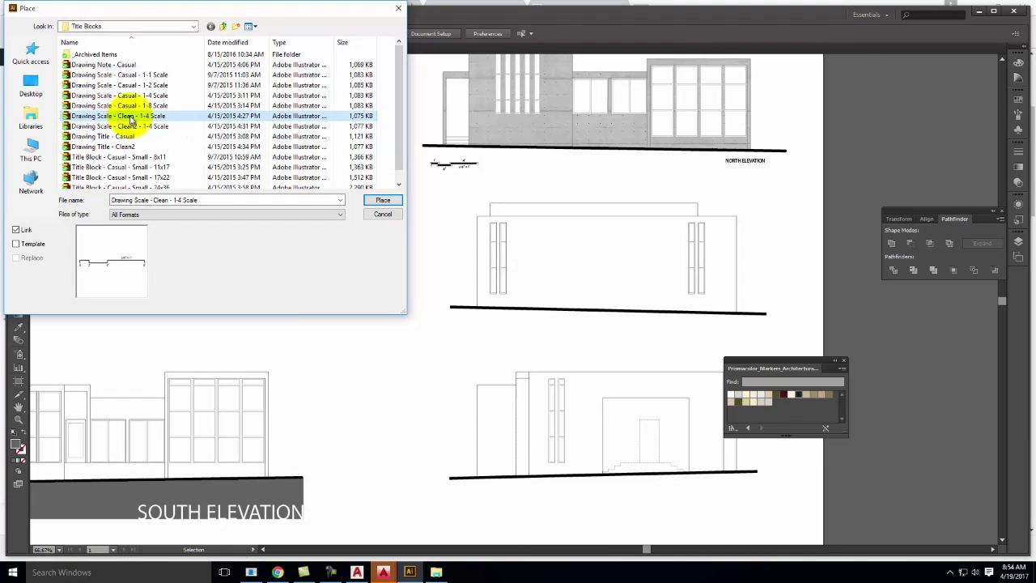
{"action": "left_click", "coordinate": [381, 202]}
{"action": "left_click", "coordinate": [515, 340]}
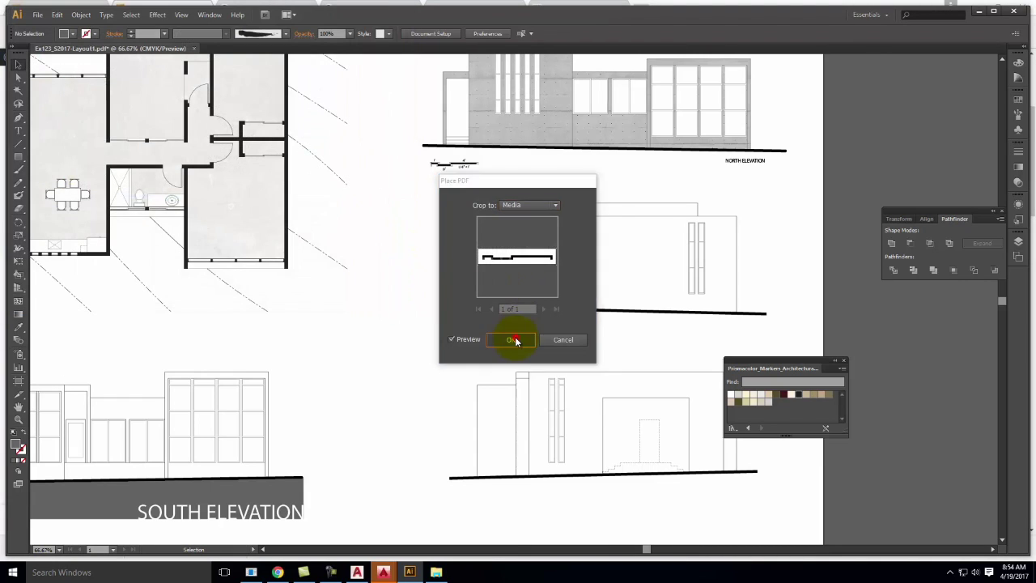
Position the scale bar just below the middle elevation's ground line, checking it zoomed in
{"action": "left_click_drag", "start_coordinate": [523, 297], "coordinate": [510, 322]}
{"action": "left_click", "coordinate": [631, 338]}
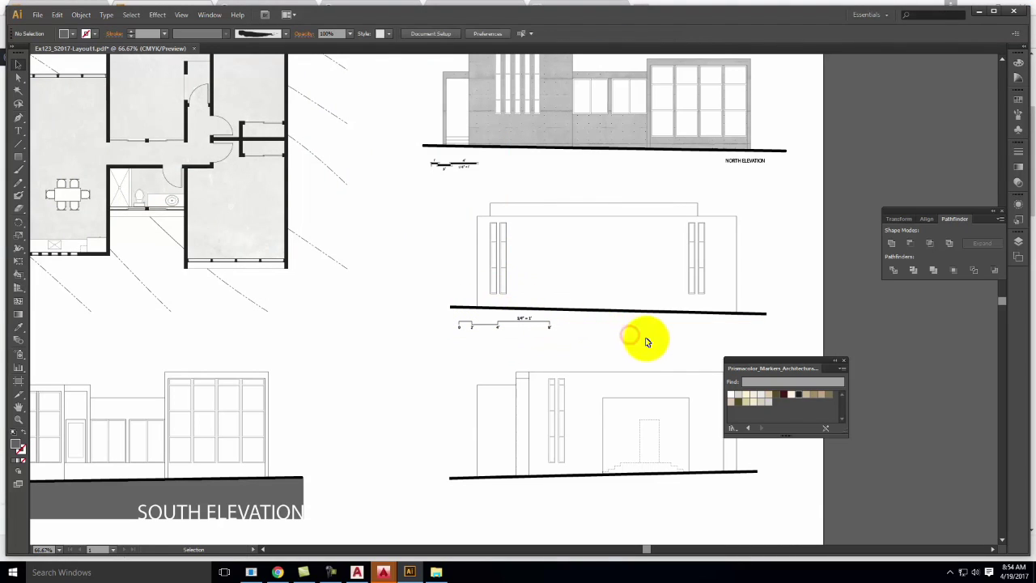
{"action": "key", "text": "ctrl+equal"}
{"action": "key", "text": "ctrl+equal"}
{"action": "key", "text": "ctrl+equal"}
{"action": "key", "text": "ctrl+equal"}
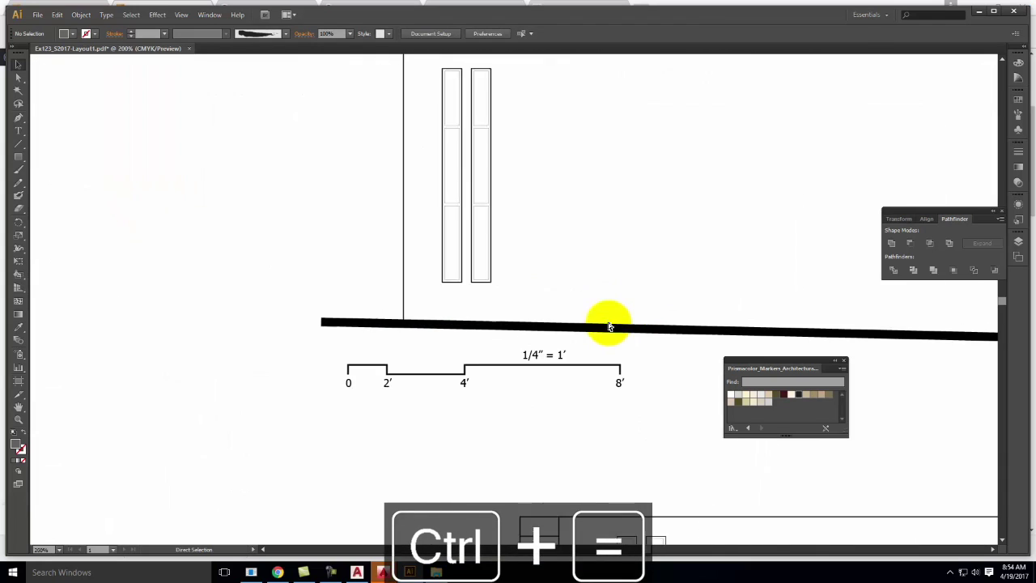
{"action": "left_click_drag", "start_coordinate": [614, 318], "coordinate": [513, 183]}
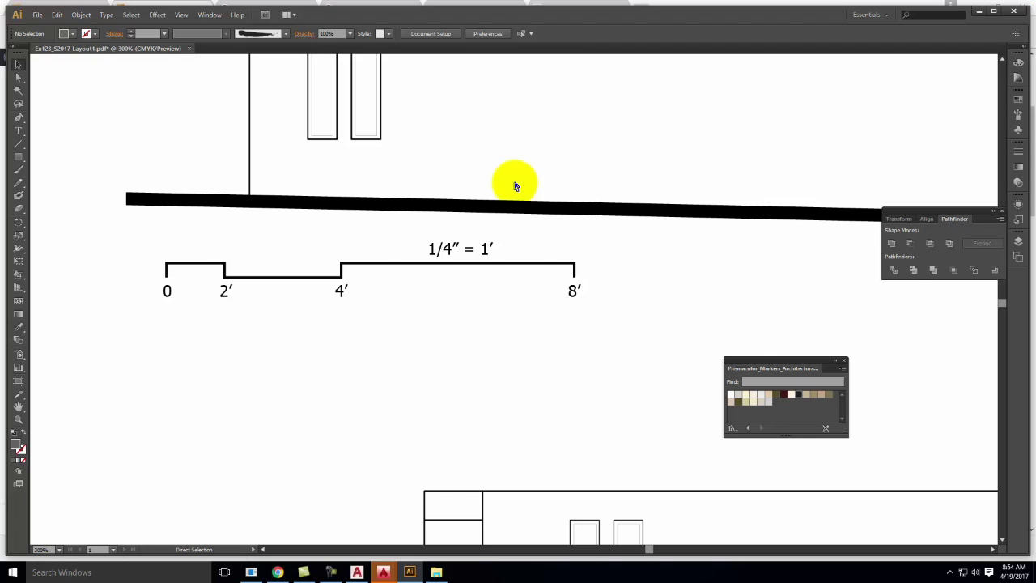
{"action": "key", "text": "ctrl+0"}
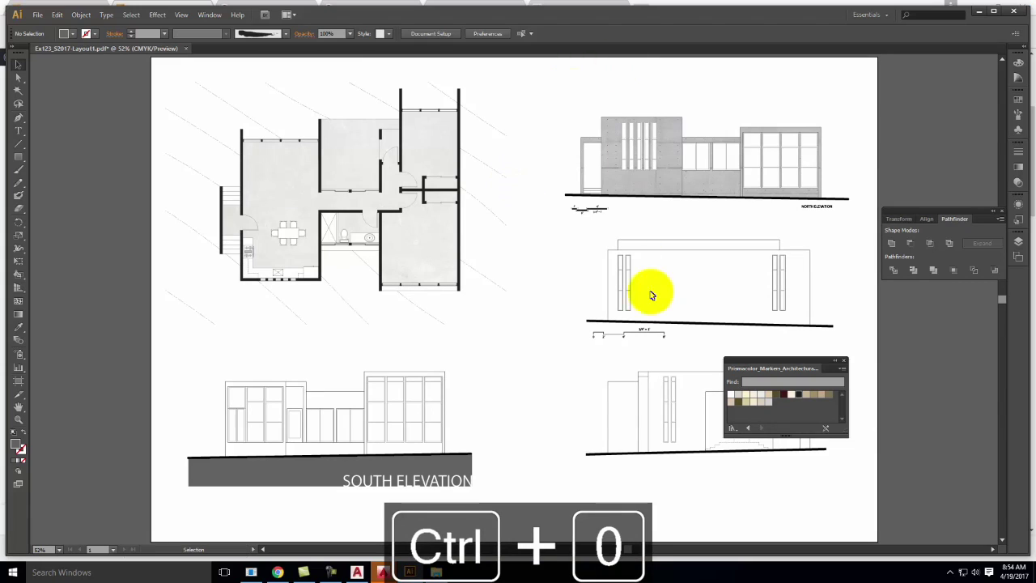
{"action": "mouse_move", "coordinate": [645, 332]}
{"action": "left_mouse_down"}
{"action": "mouse_move", "coordinate": [634, 338]}
{"action": "mouse_move", "coordinate": [653, 338]}
{"action": "mouse_move", "coordinate": [643, 336]}
{"action": "left_mouse_up"}
{"action": "left_click", "coordinate": [643, 214]}
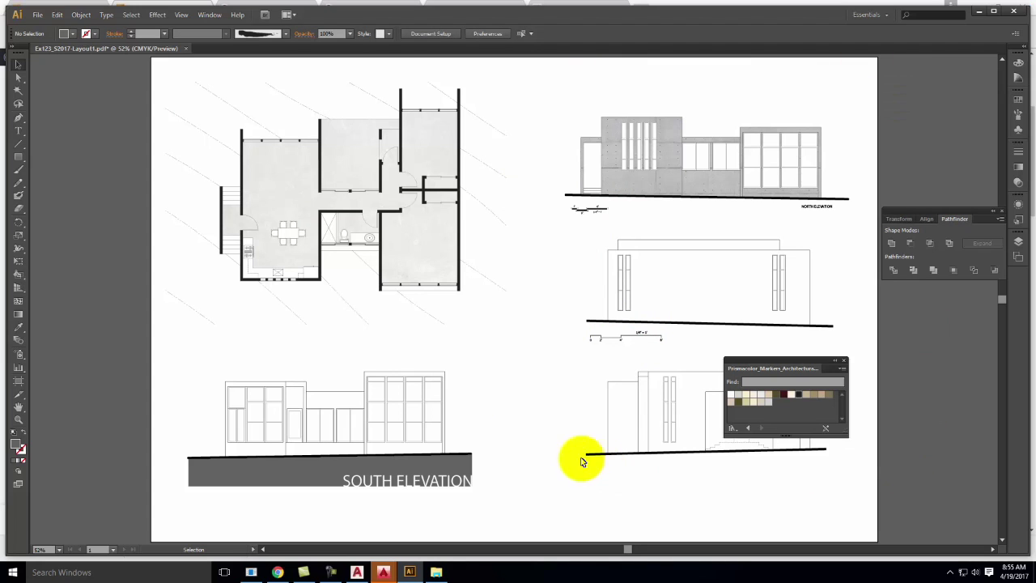
Place the Title Block - Casual - Small - 24x36 file onto the artboard
{"action": "left_click", "coordinate": [36, 15]}
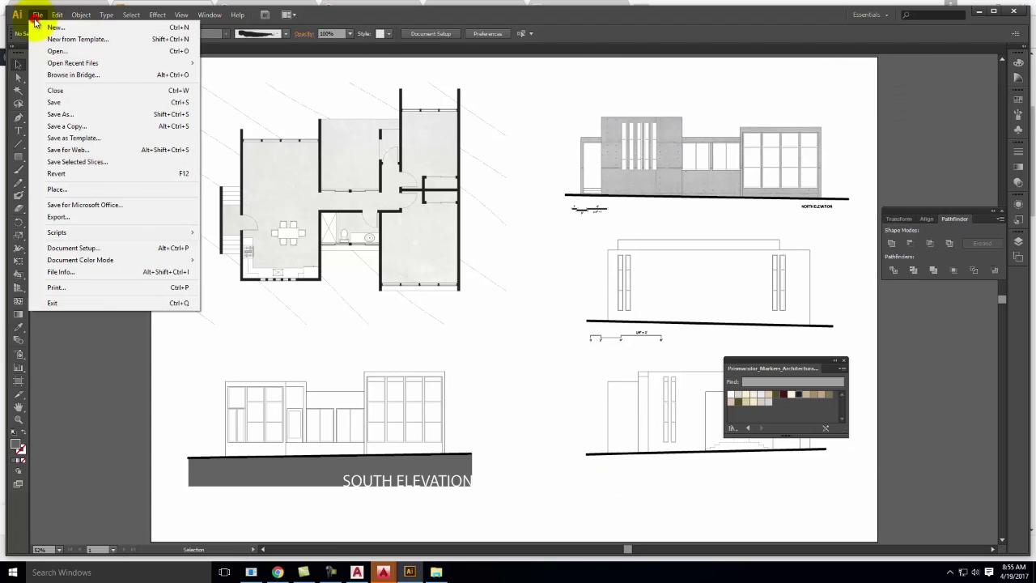
{"action": "left_click", "coordinate": [44, 191]}
{"action": "scroll", "coordinate": [157, 162], "scroll_direction": "down", "scroll_amount": 1}
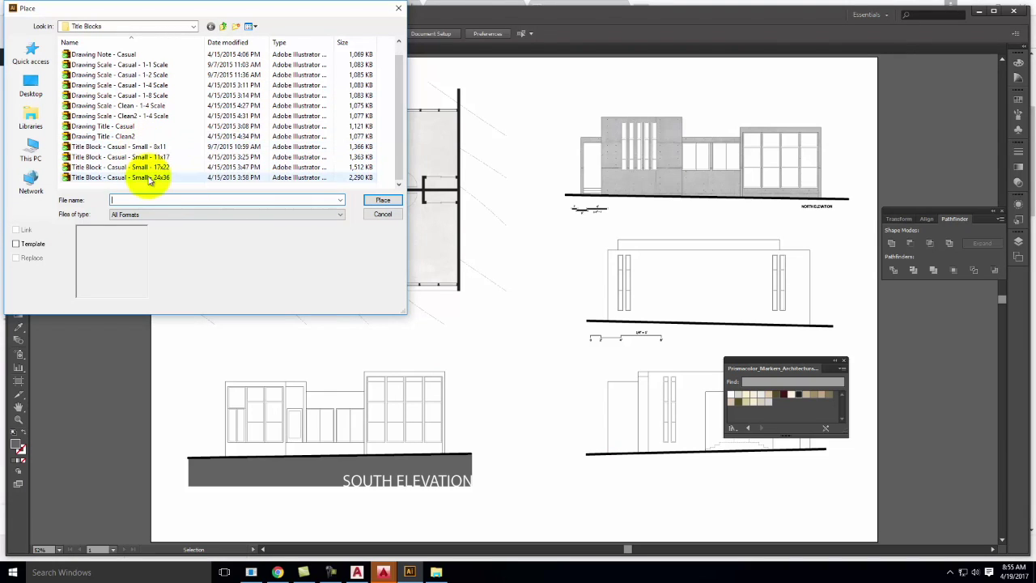
{"action": "left_click", "coordinate": [145, 177]}
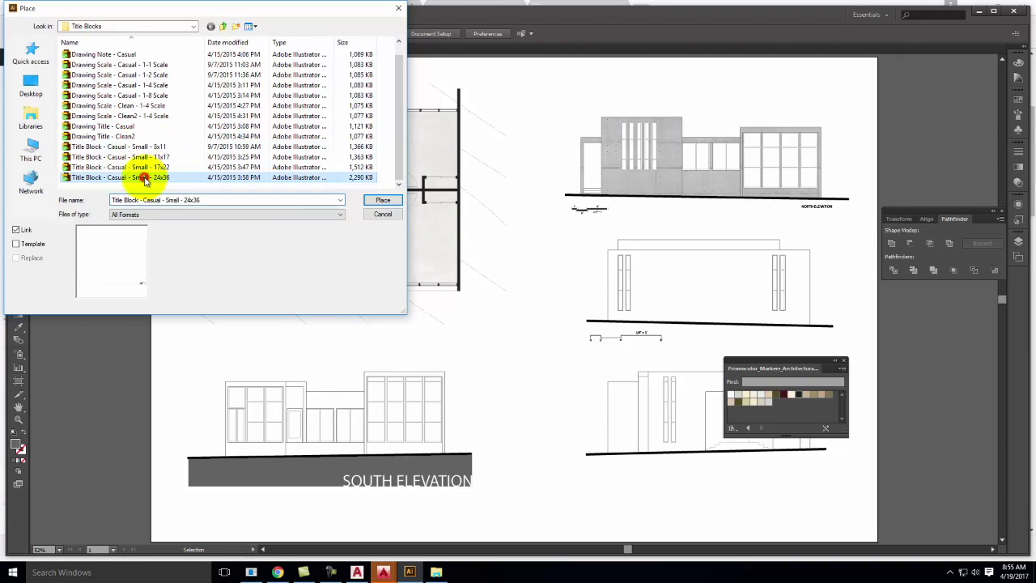
{"action": "left_click", "coordinate": [383, 201]}
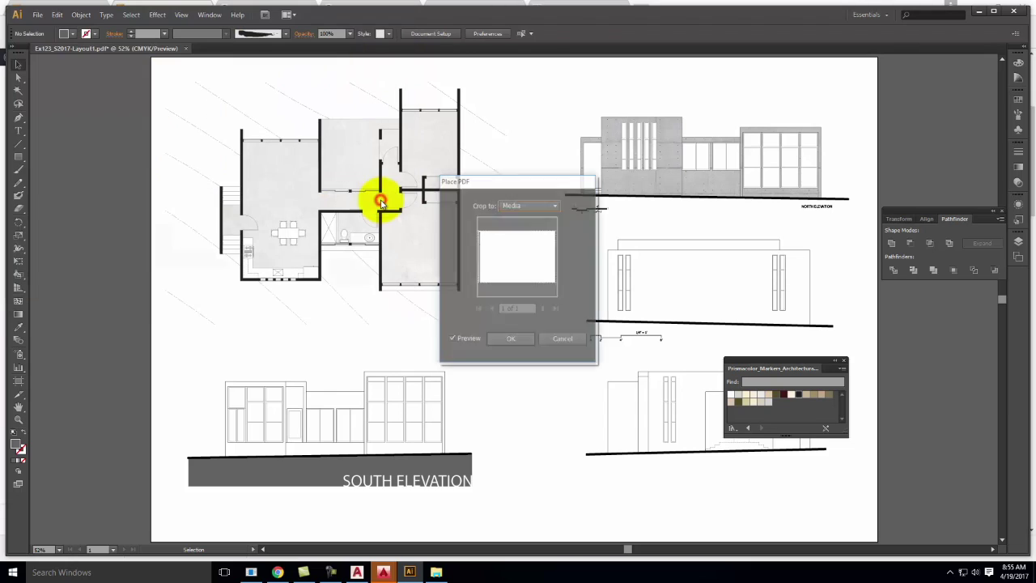
{"action": "left_click", "coordinate": [514, 339]}
{"action": "left_click", "coordinate": [509, 191]}
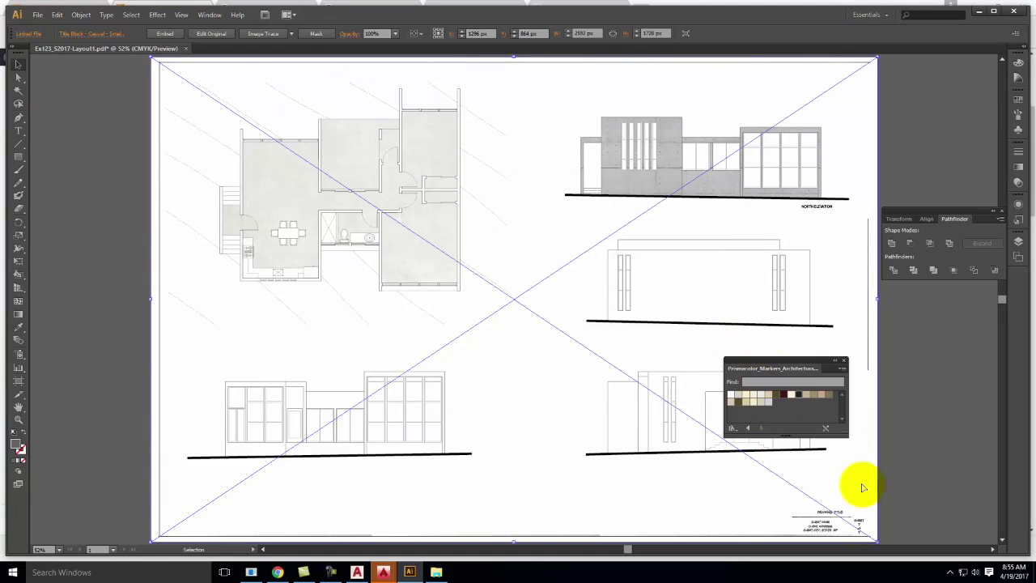
Zoom to the title block's bottom-right text boxes and isolate the title block for editing
{"action": "scroll", "coordinate": [874, 461], "scroll_direction": "down", "scroll_amount": 2}
{"action": "left_click", "coordinate": [926, 475]}
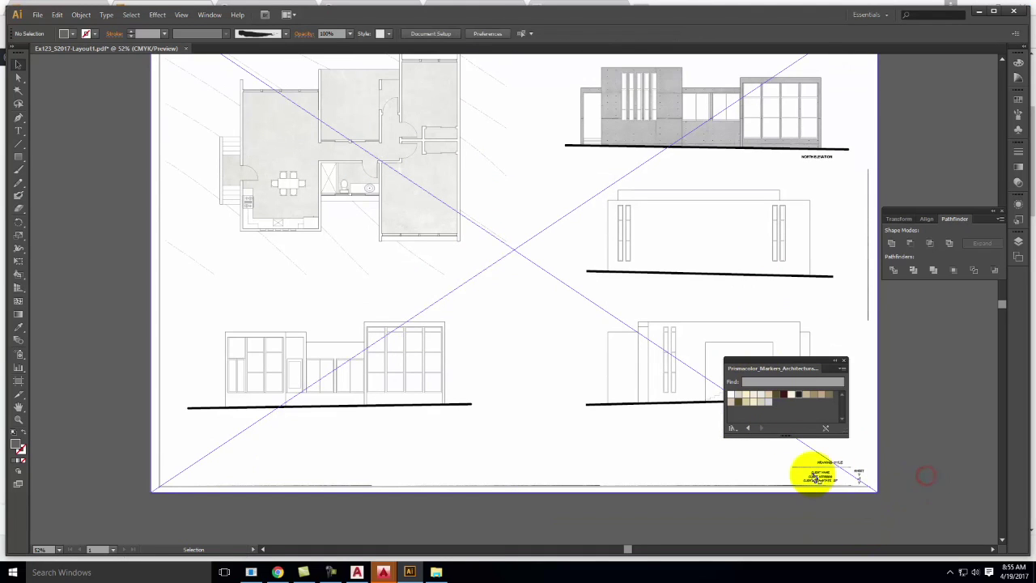
{"action": "key", "text": "ctrl+equal"}
{"action": "key", "text": "ctrl+equal"}
{"action": "key", "text": "ctrl+equal"}
{"action": "key", "text": "space"}
{"action": "left_click_drag", "start_coordinate": [844, 478], "coordinate": [300, 67]}
{"action": "left_click_drag", "start_coordinate": [845, 295], "coordinate": [551, 282]}
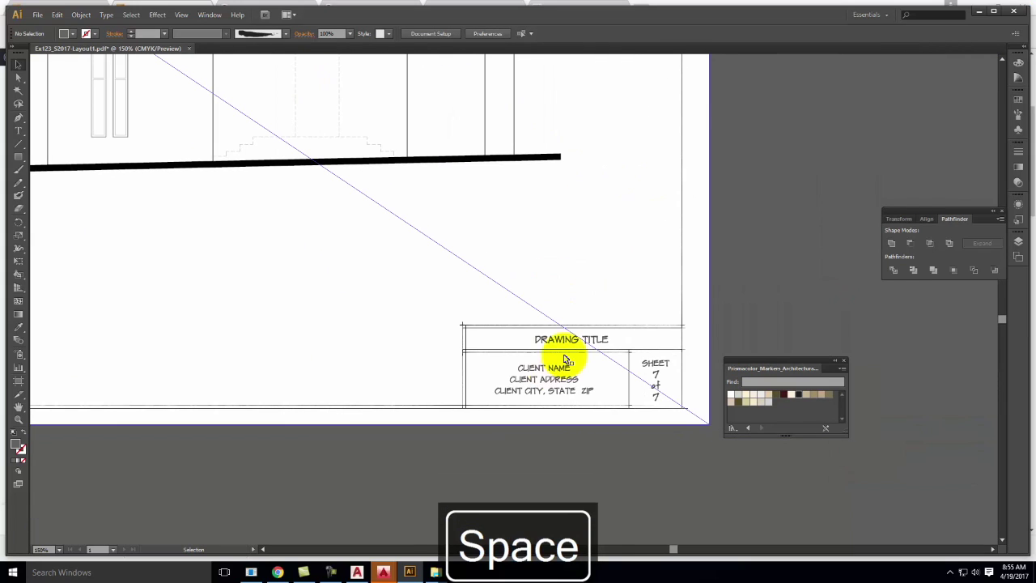
{"action": "left_click", "coordinate": [555, 347]}
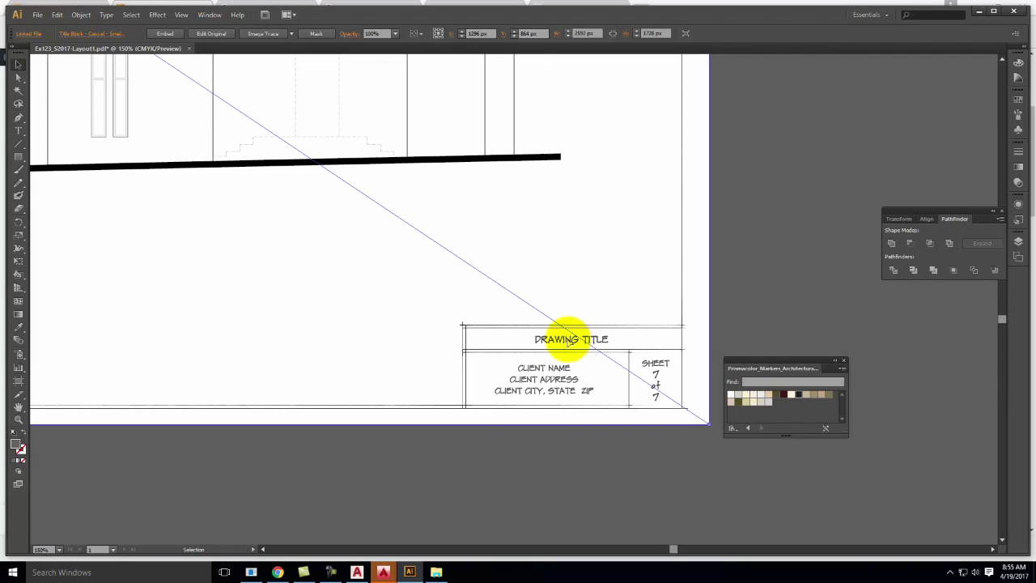
{"action": "double_click", "coordinate": [548, 346]}
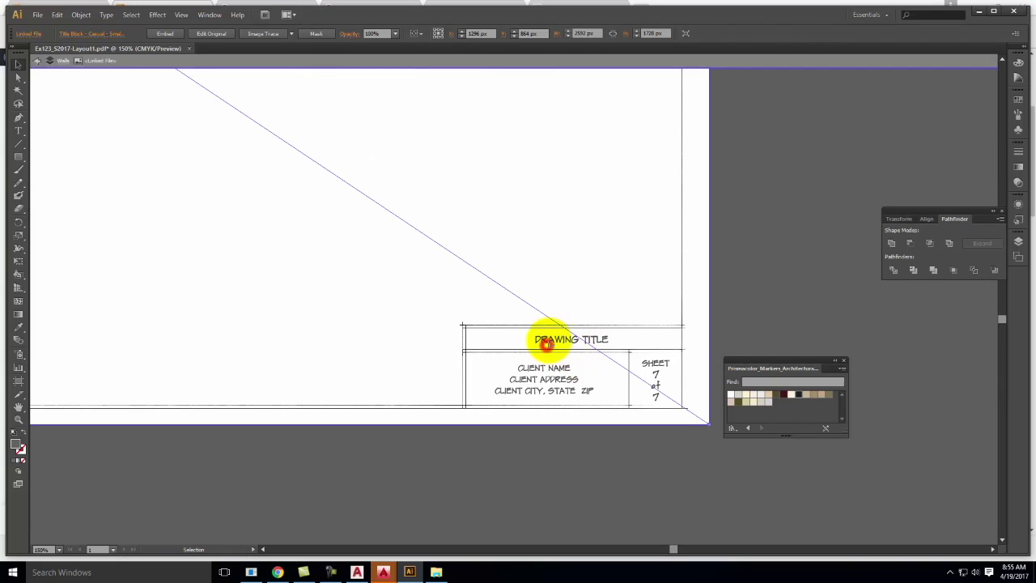
{"action": "left_click", "coordinate": [554, 340]}
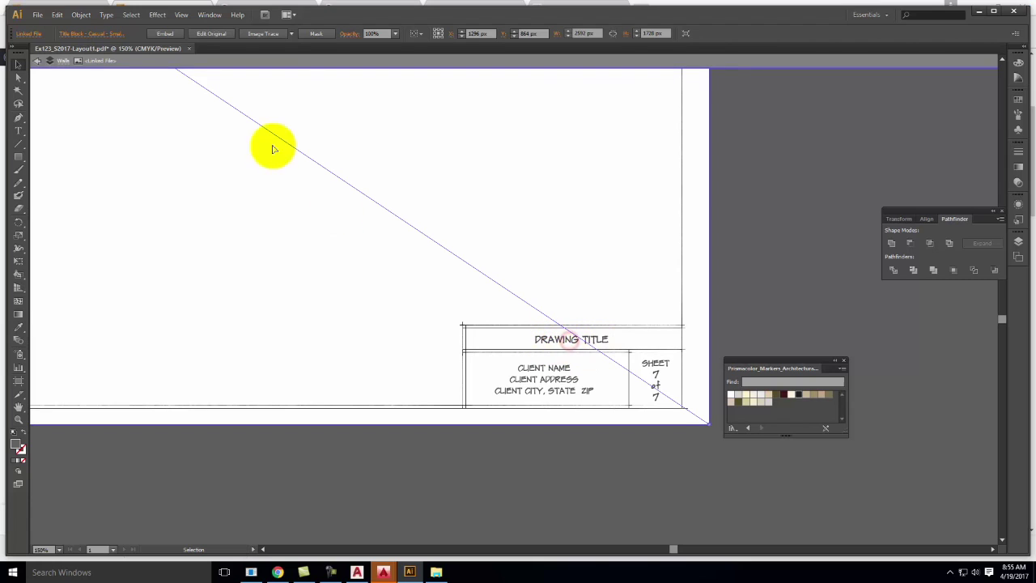
Embed the title block and change its drawing title to YOSEMITE CABIN
{"action": "left_click", "coordinate": [167, 34]}
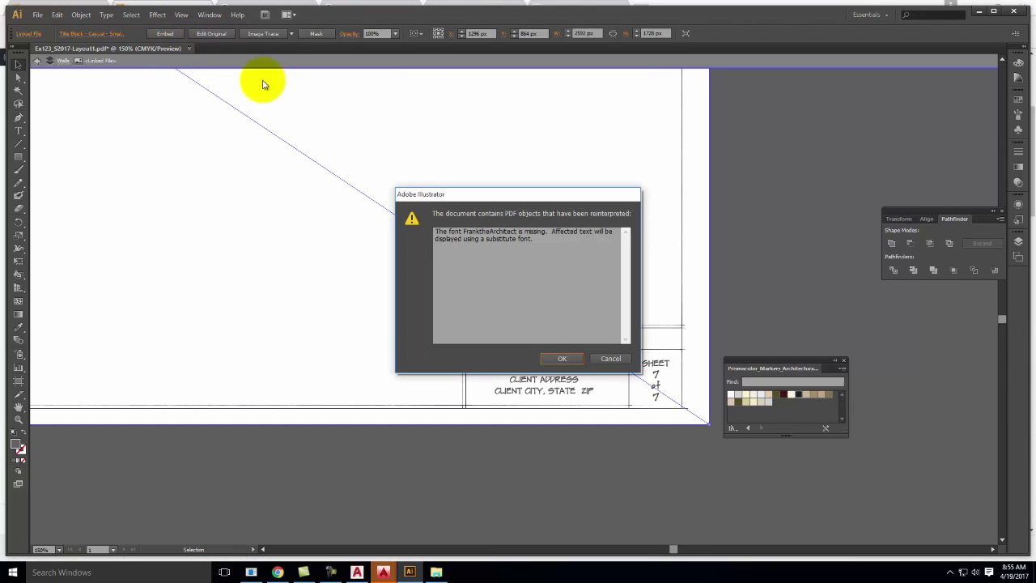
{"action": "left_click_drag", "start_coordinate": [445, 231], "coordinate": [525, 241]}
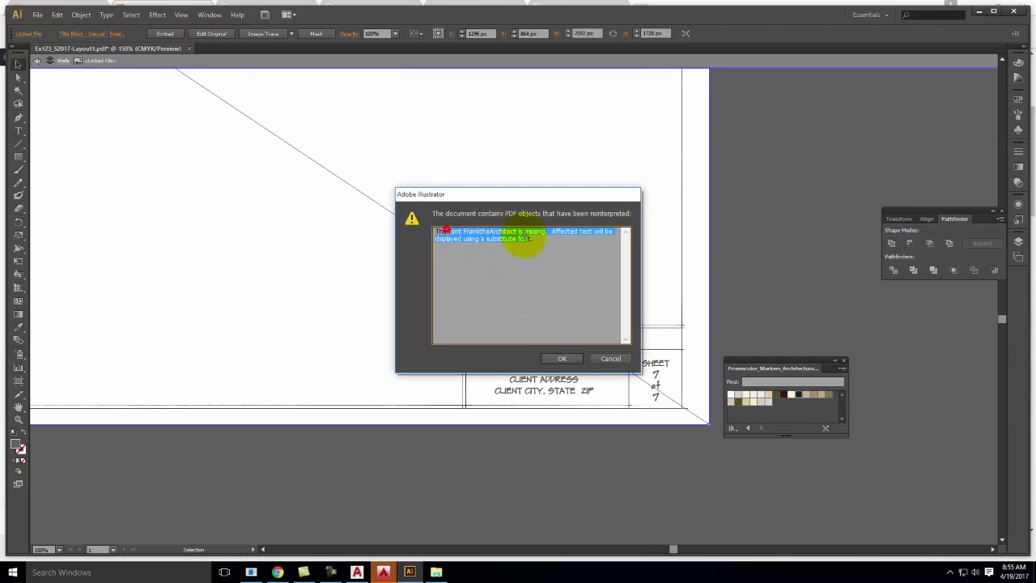
{"action": "left_click", "coordinate": [564, 358]}
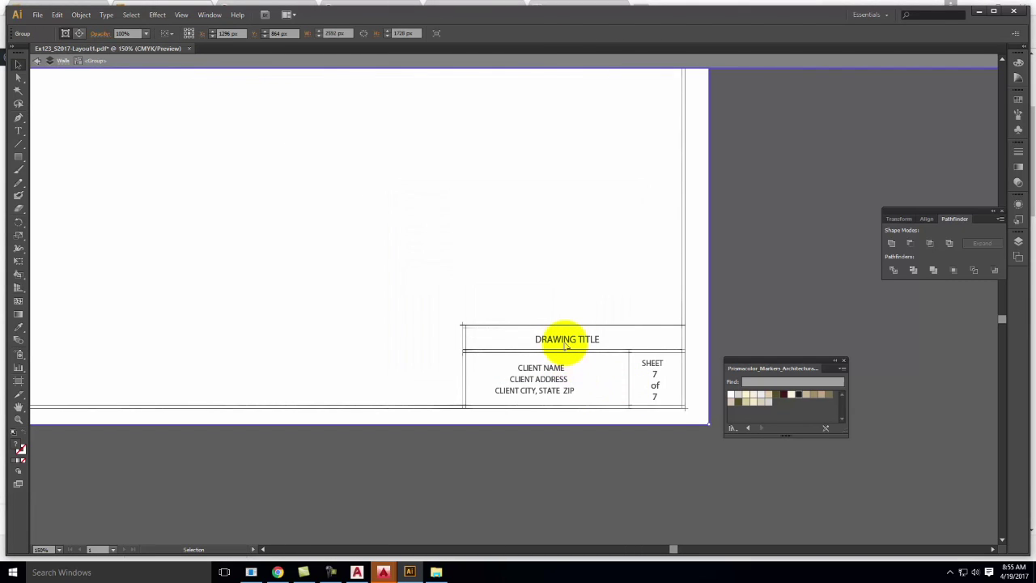
{"action": "double_click", "coordinate": [565, 343]}
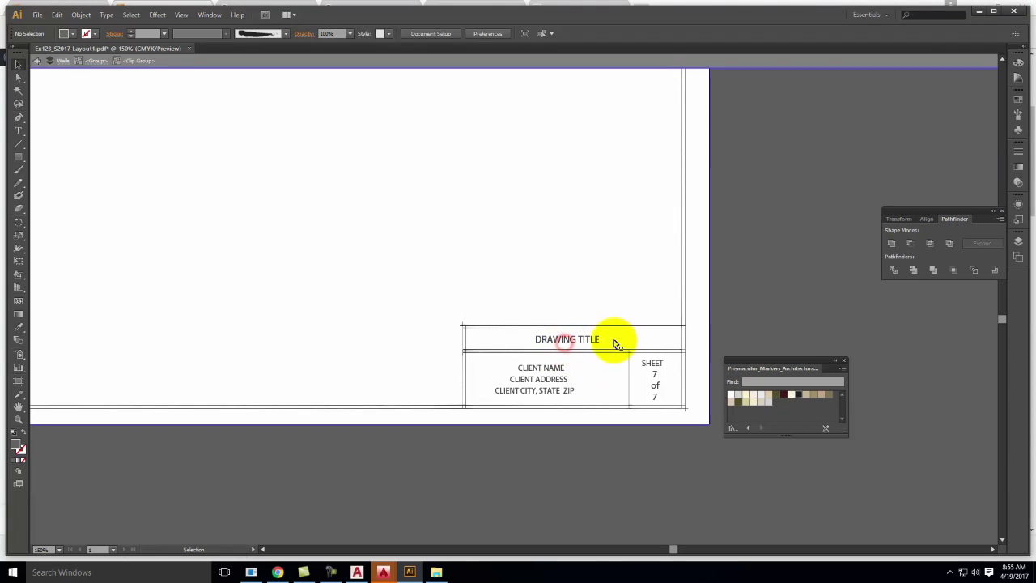
{"action": "double_click", "coordinate": [590, 340]}
{"action": "key", "text": "ctrl+a"}
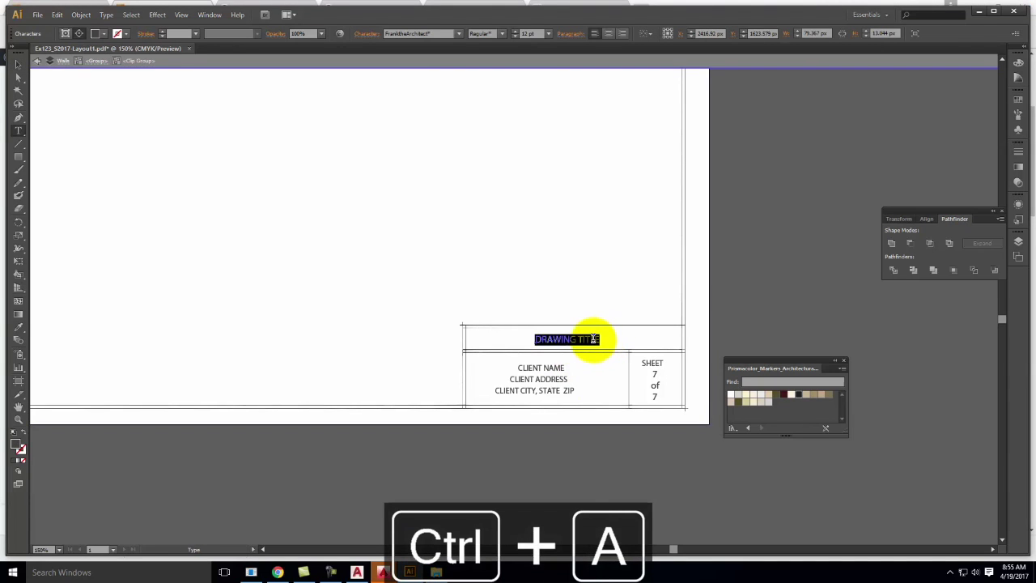
{"action": "type", "text": "YOSEMITE CABIN"}
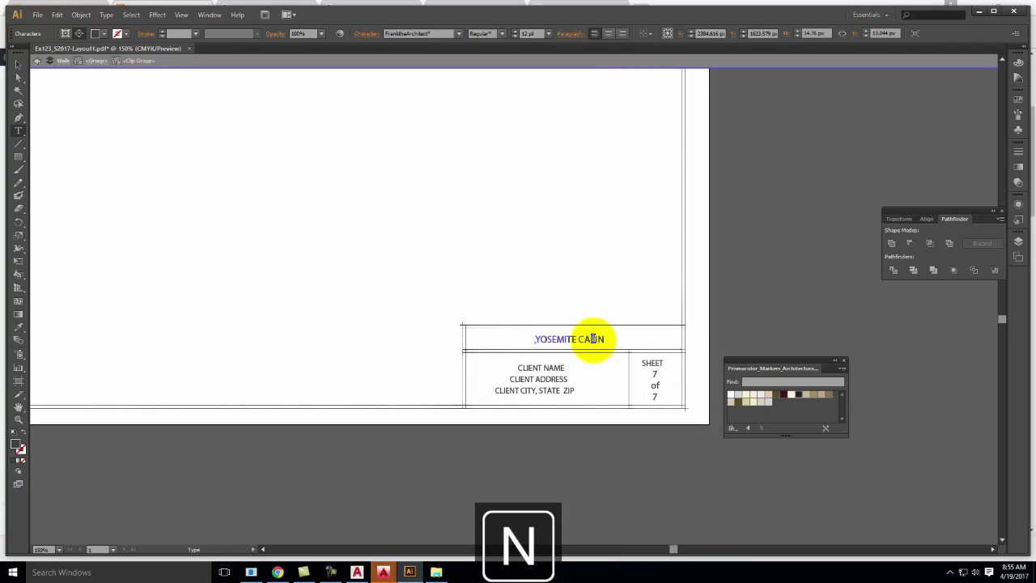
Enter the client's name and number the sheet 1 of 1
{"action": "left_click", "coordinate": [553, 367]}
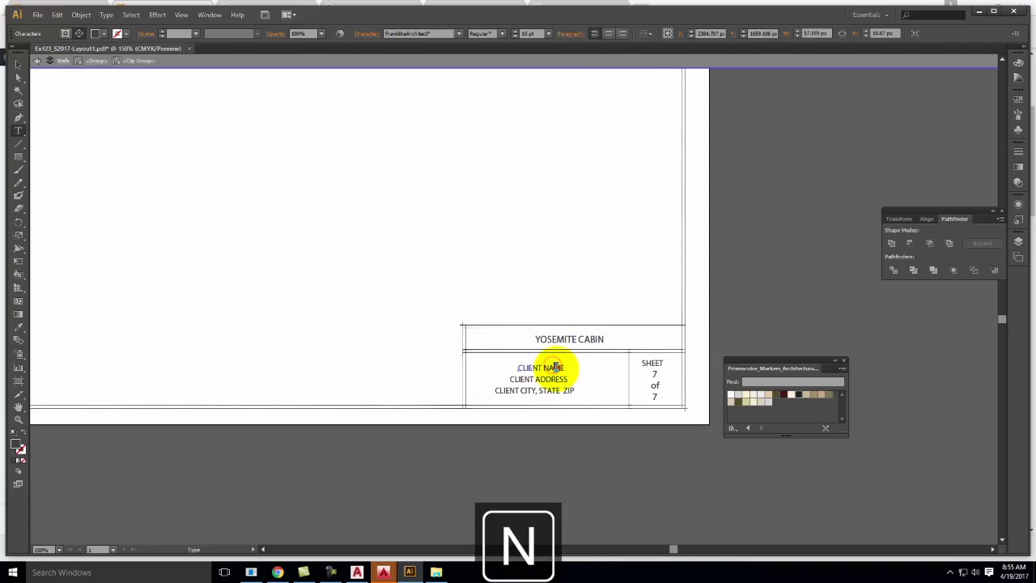
{"action": "key", "text": "ctrl+a"}
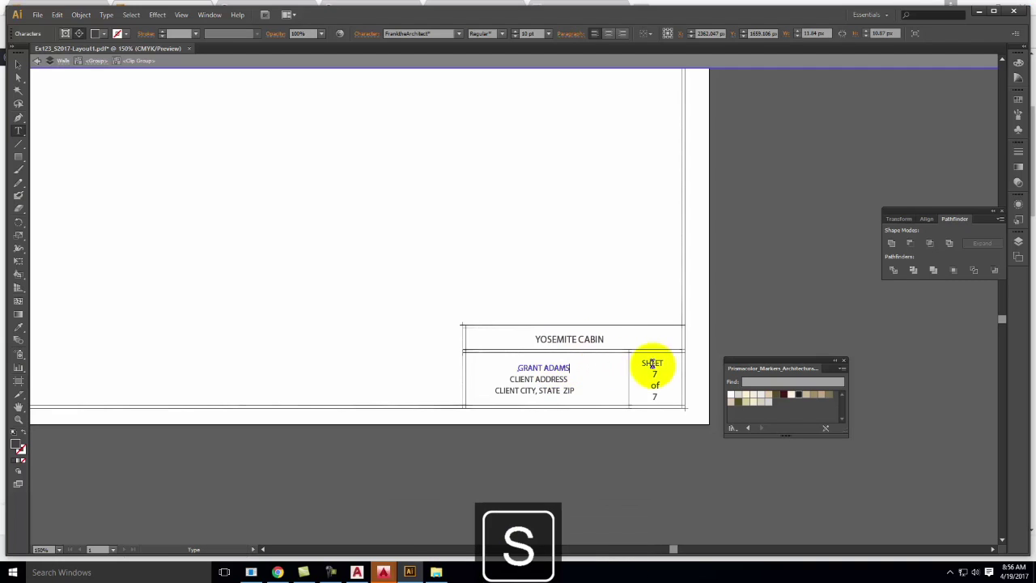
{"action": "double_click", "coordinate": [657, 374]}
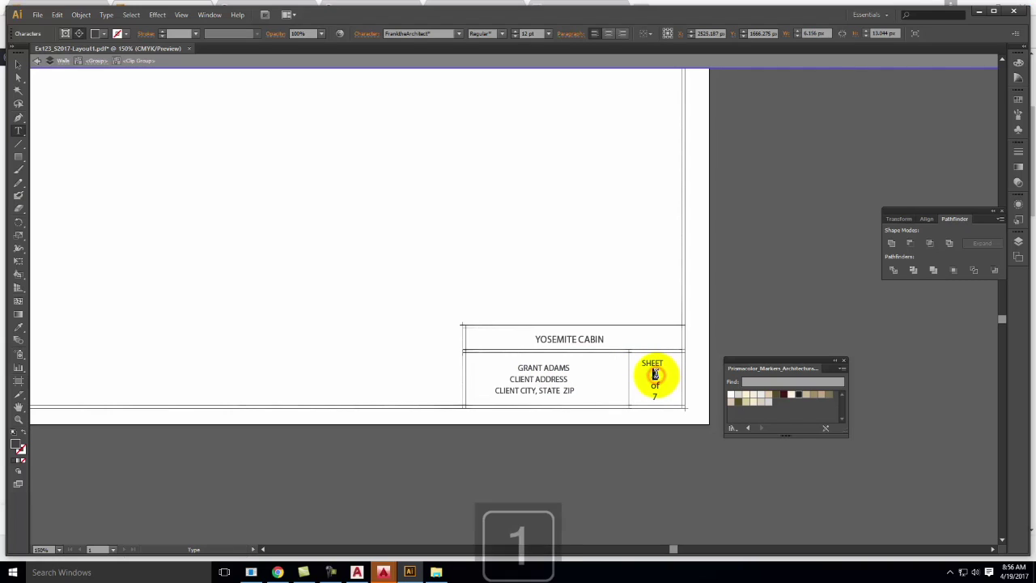
{"action": "type", "text": "1"}
{"action": "double_click", "coordinate": [656, 395]}
{"action": "type", "text": "1"}
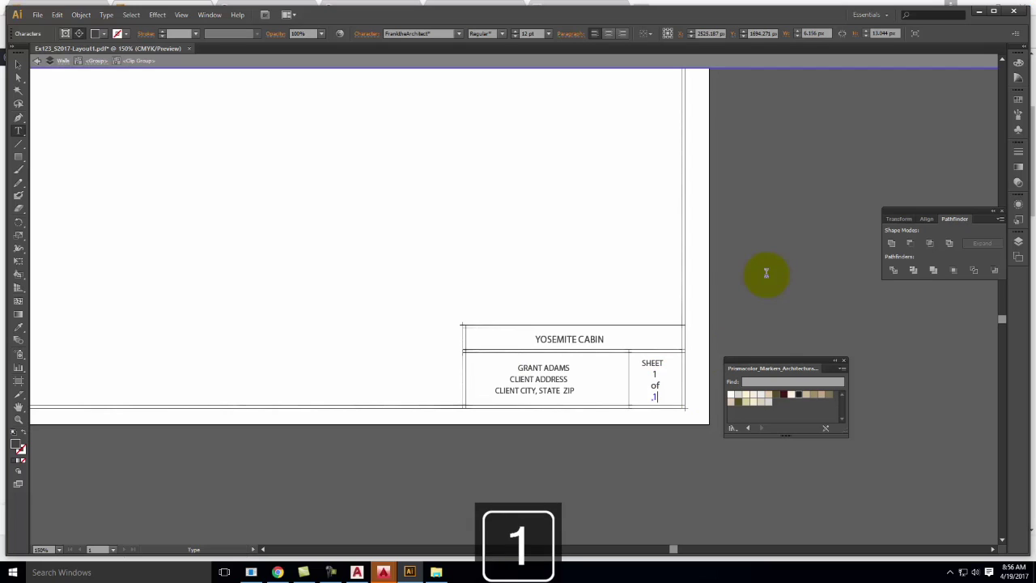
{"action": "key", "text": "ctrl+0"}
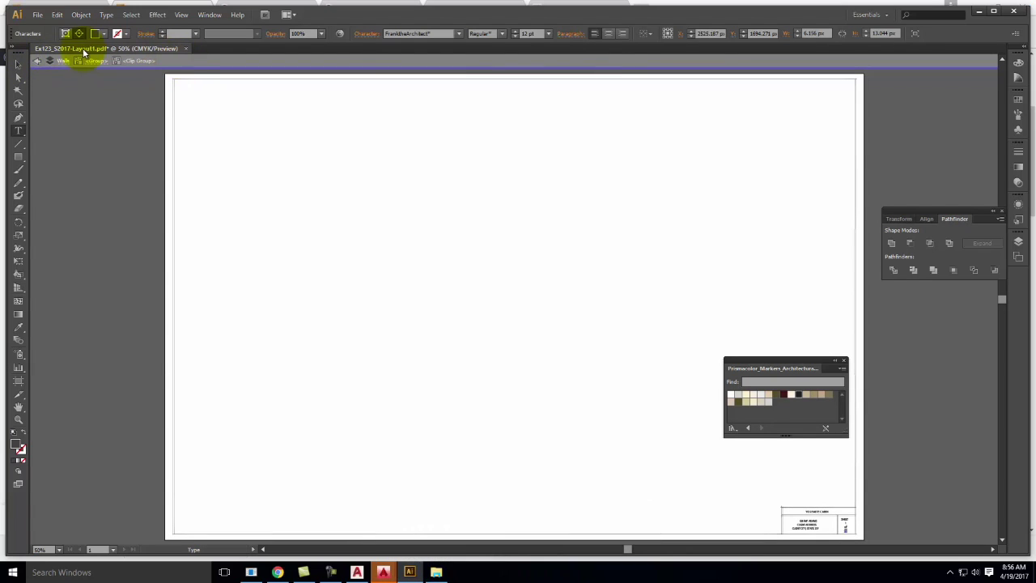
Exit the clip group and isolation mode, then clear all selections on the sheet
{"action": "left_click", "coordinate": [37, 62]}
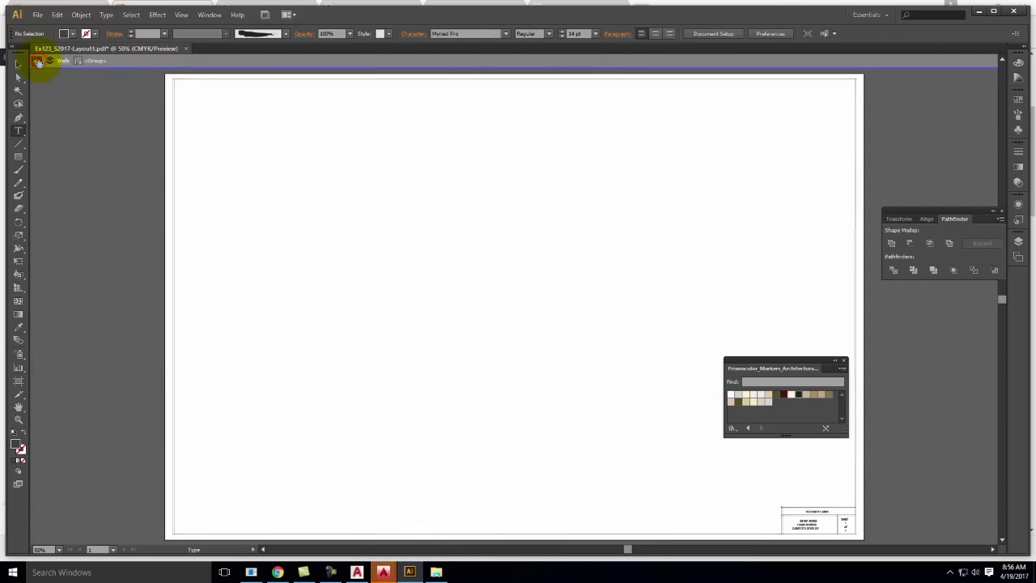
{"action": "left_click", "coordinate": [37, 62]}
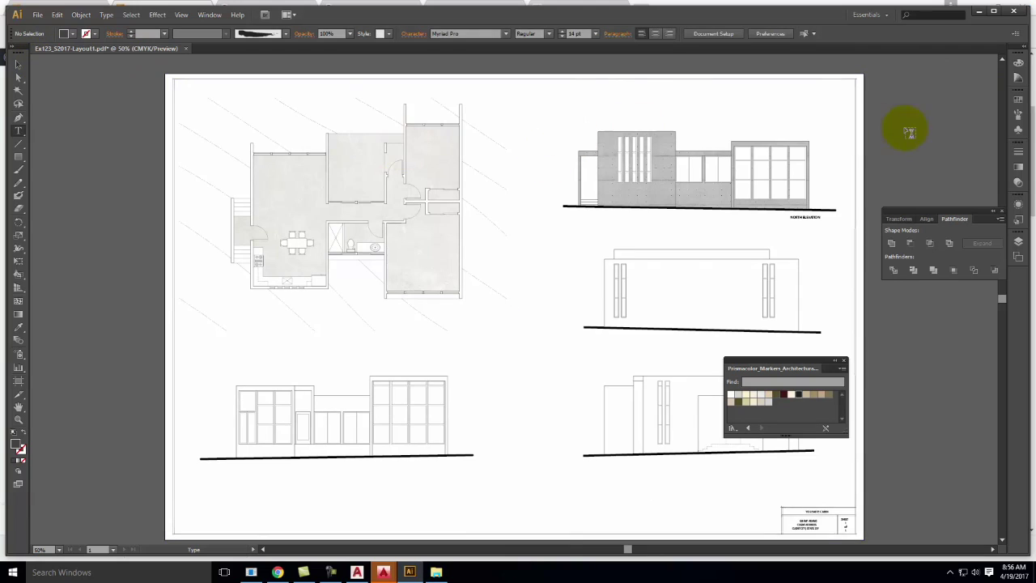
{"action": "scroll", "coordinate": [906, 126], "scroll_direction": "down", "scroll_amount": 4}
{"action": "scroll", "coordinate": [885, 370], "scroll_direction": "up", "scroll_amount": 5}
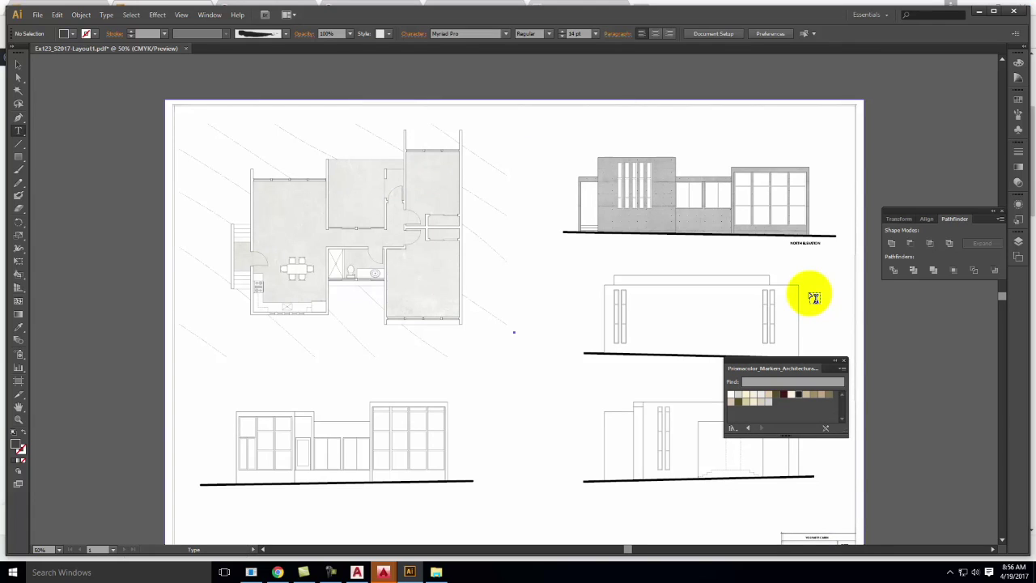
{"action": "scroll", "coordinate": [809, 296], "scroll_direction": "down", "scroll_amount": 4}
{"action": "scroll", "coordinate": [810, 296], "scroll_direction": "up", "scroll_amount": 3}
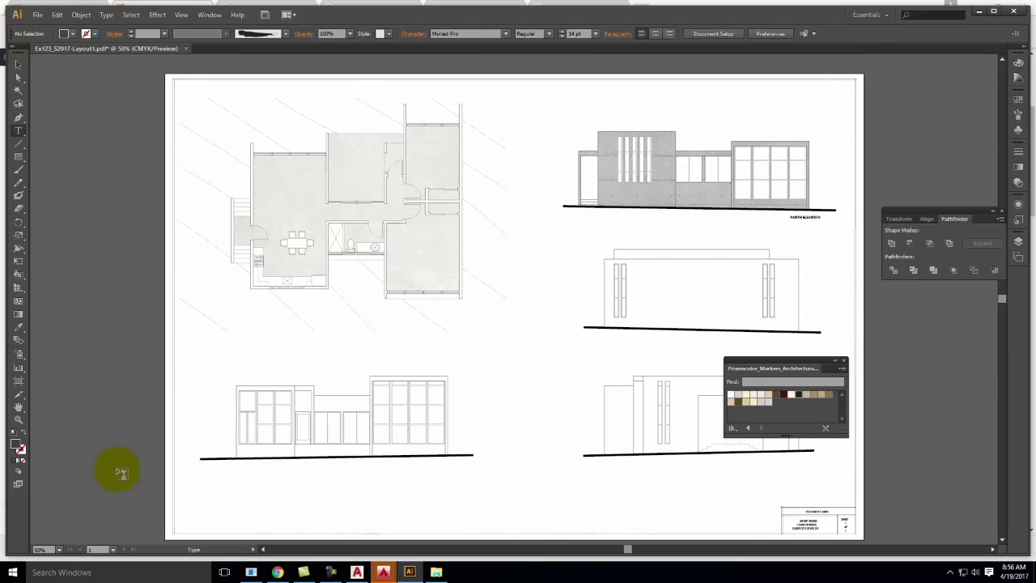
{"action": "left_click_drag", "start_coordinate": [831, 511], "coordinate": [807, 509]}
{"action": "key", "text": "Escape"}
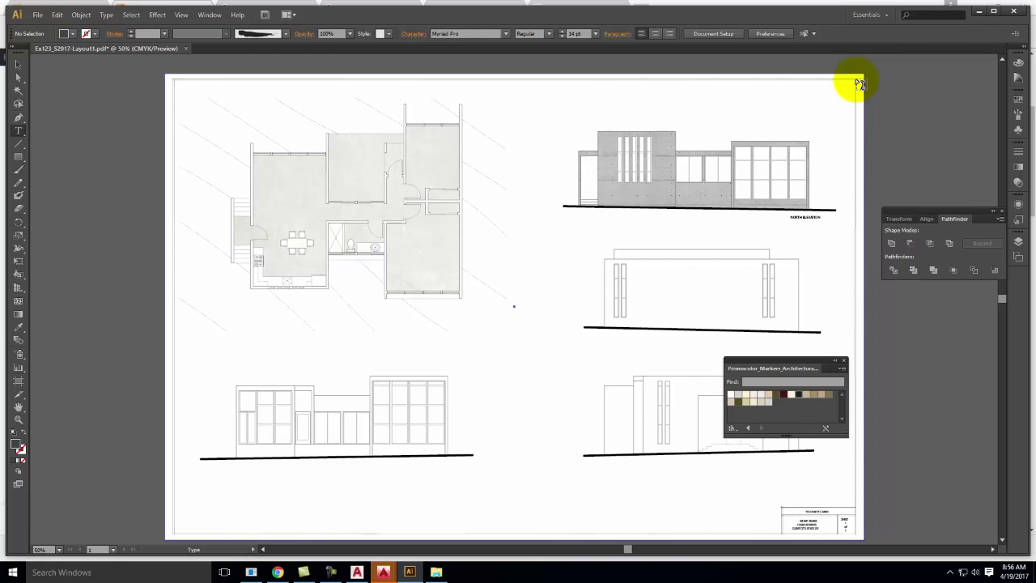
{"action": "key", "text": "Escape"}
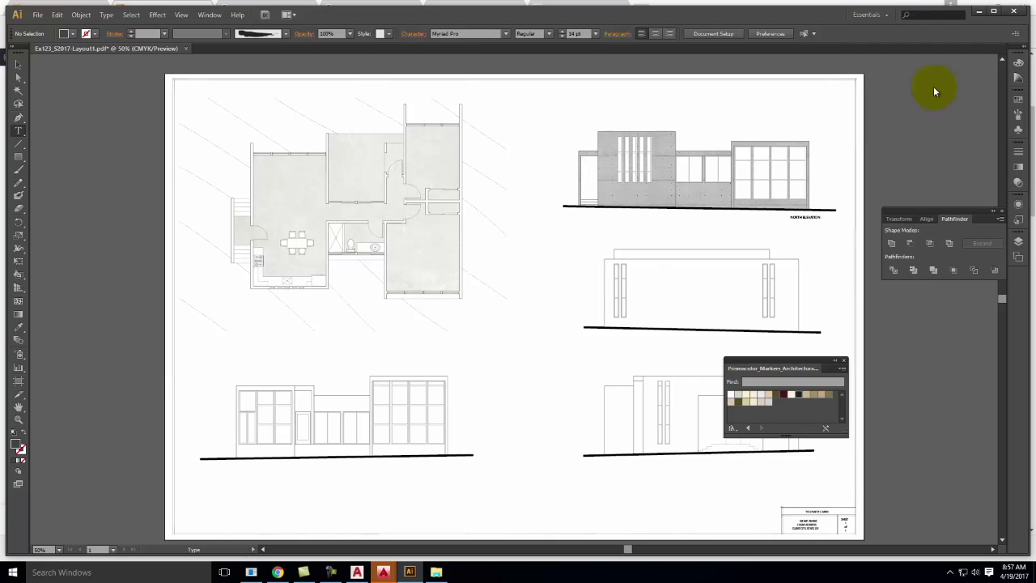
Save Ex123_S2017-Layout1.pdf and launch File Explorer from the Start menu
{"action": "left_click", "coordinate": [38, 14]}
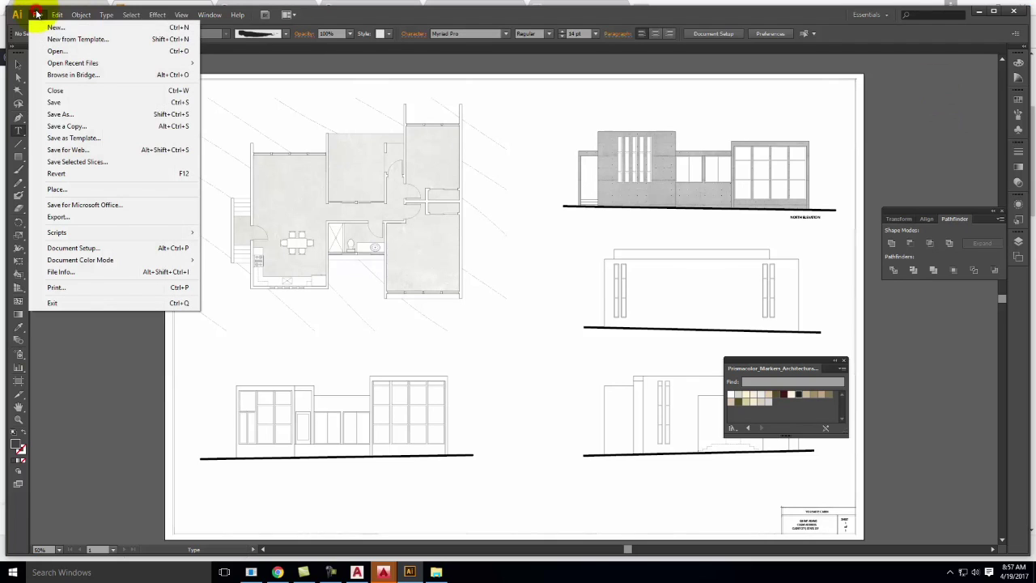
{"action": "left_click", "coordinate": [63, 103]}
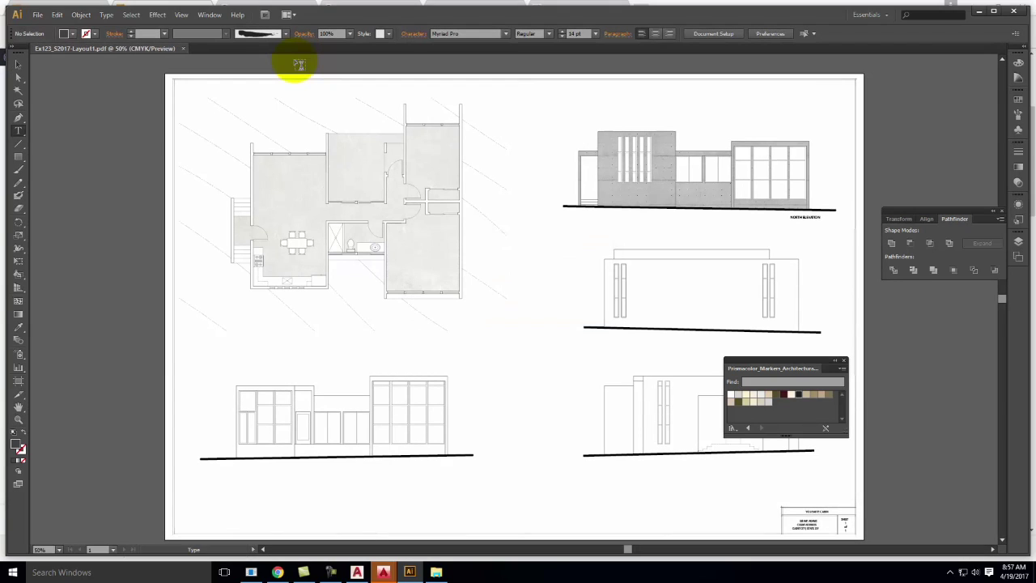
{"action": "left_click", "coordinate": [13, 572]}
{"action": "left_click", "coordinate": [61, 491]}
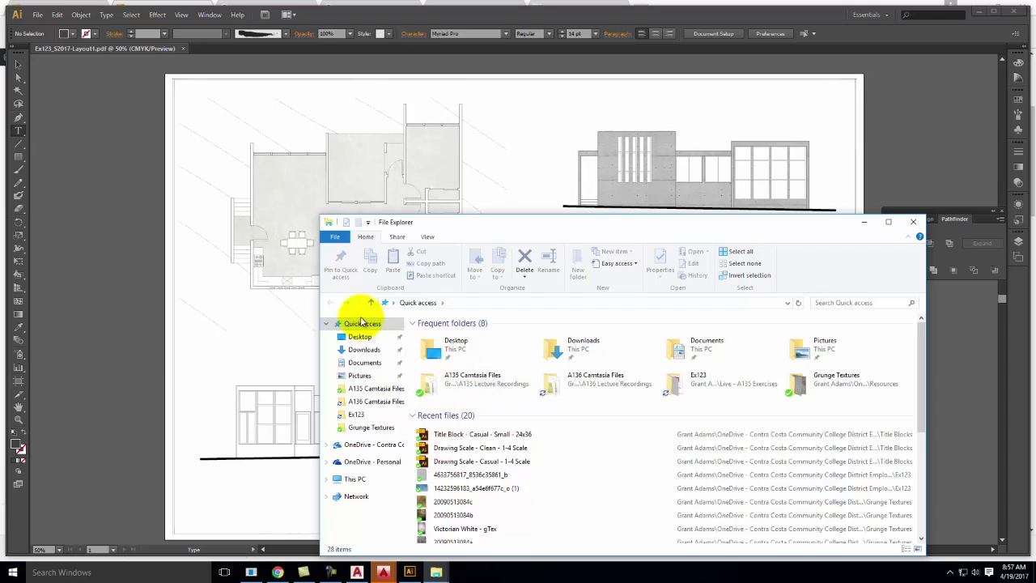
Browse OneDrive > Live Demonstrations > Live - A135 Exercises > Ex123 and open Ex123_S2017-Layout1.pdf in Acrobat
{"action": "left_click", "coordinate": [362, 401]}
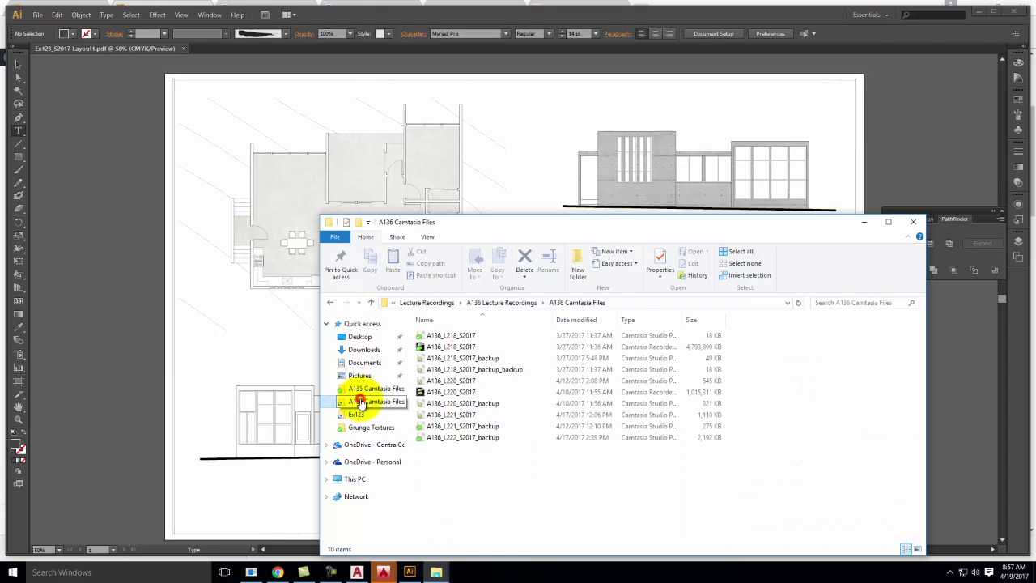
{"action": "left_click", "coordinate": [362, 446]}
{"action": "double_click", "coordinate": [451, 390]}
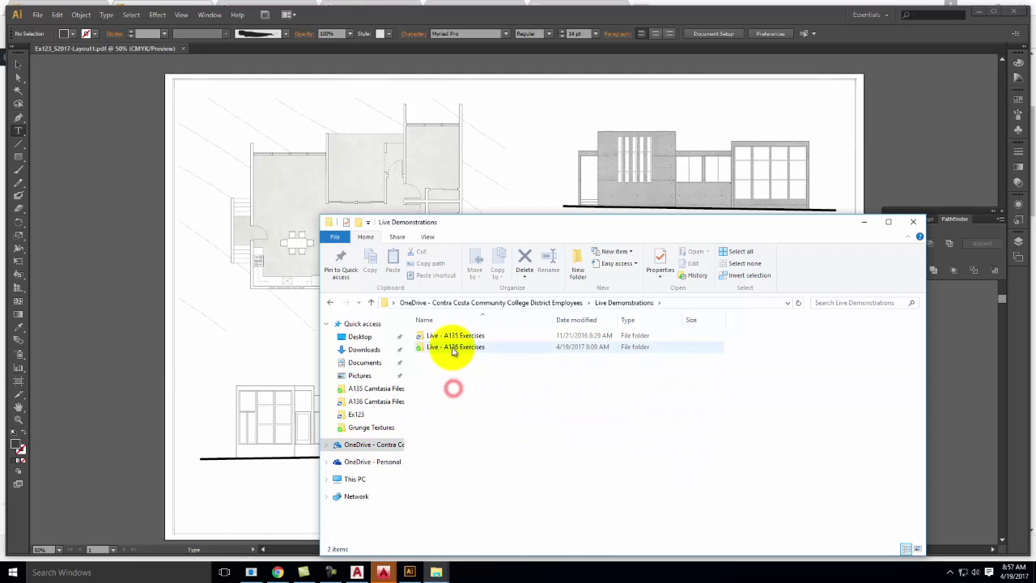
{"action": "double_click", "coordinate": [453, 335]}
{"action": "scroll", "coordinate": [444, 486], "scroll_direction": "down", "scroll_amount": 3}
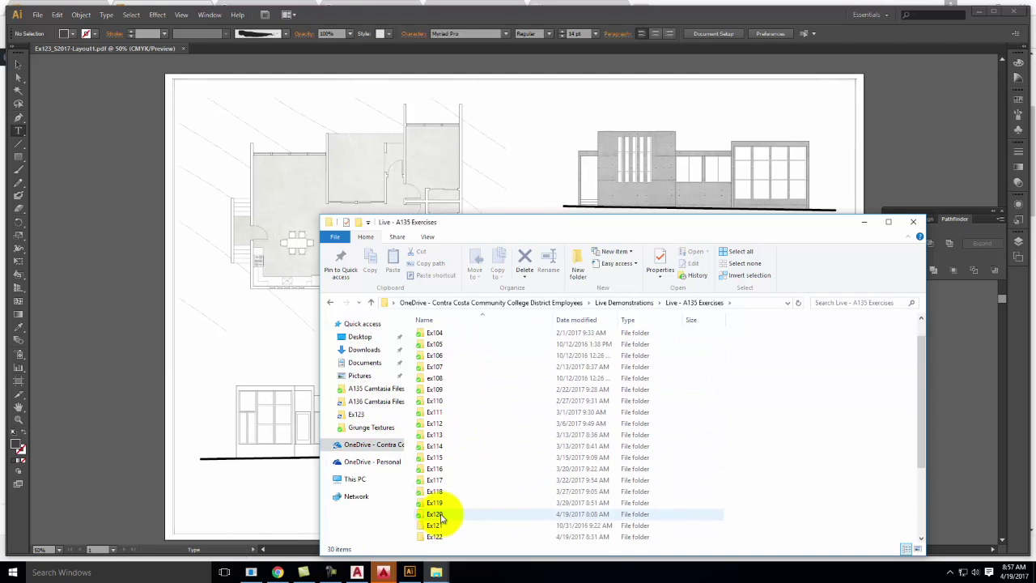
{"action": "scroll", "coordinate": [441, 518], "scroll_direction": "down", "scroll_amount": 2}
{"action": "double_click", "coordinate": [446, 481]}
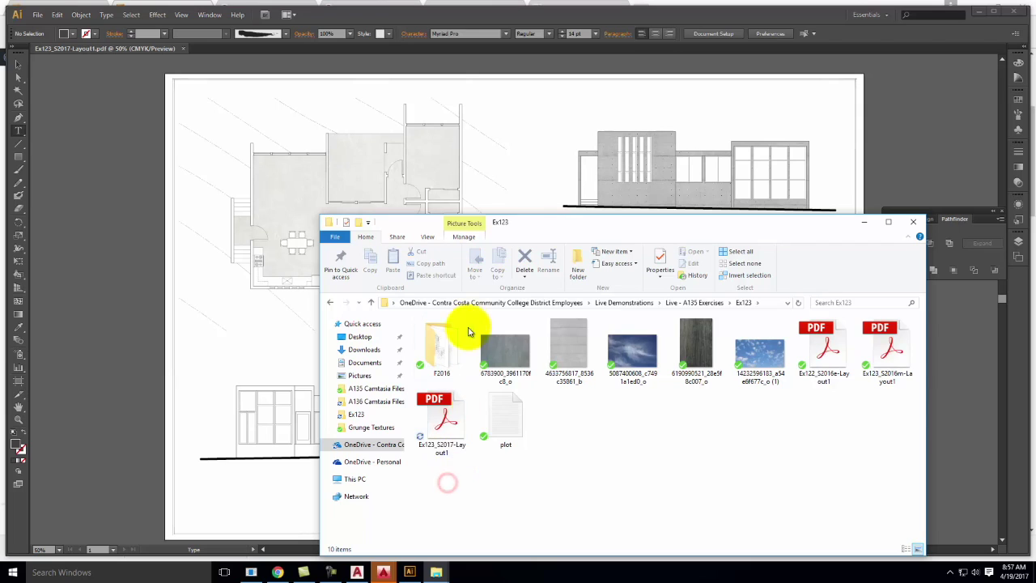
{"action": "left_click", "coordinate": [441, 411]}
{"action": "double_click", "coordinate": [441, 411]}
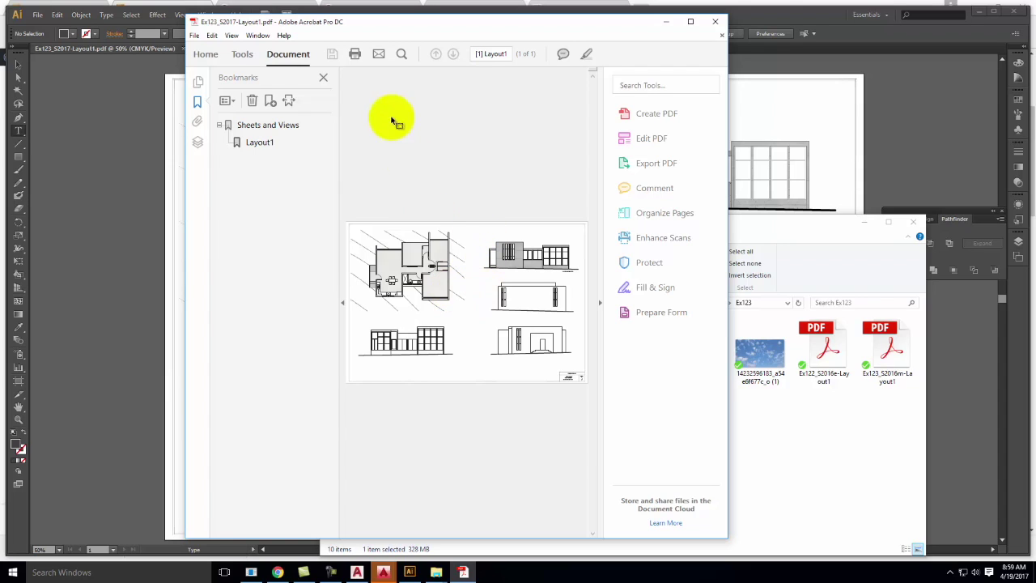
Open Acrobat's Print dialog and select the \\goprint1\ET116_T520c printer
{"action": "left_click", "coordinate": [356, 54]}
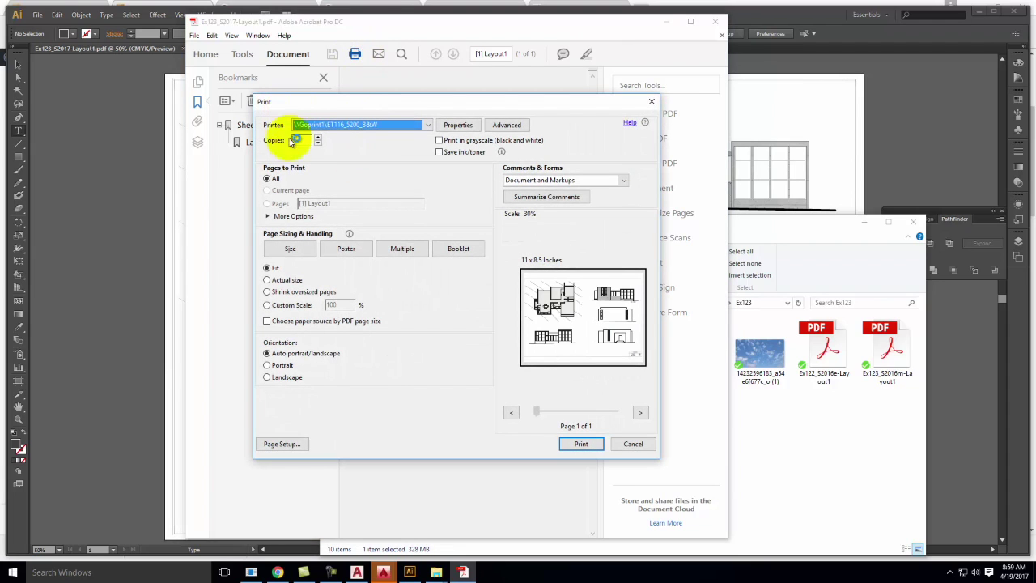
{"action": "left_click", "coordinate": [350, 127]}
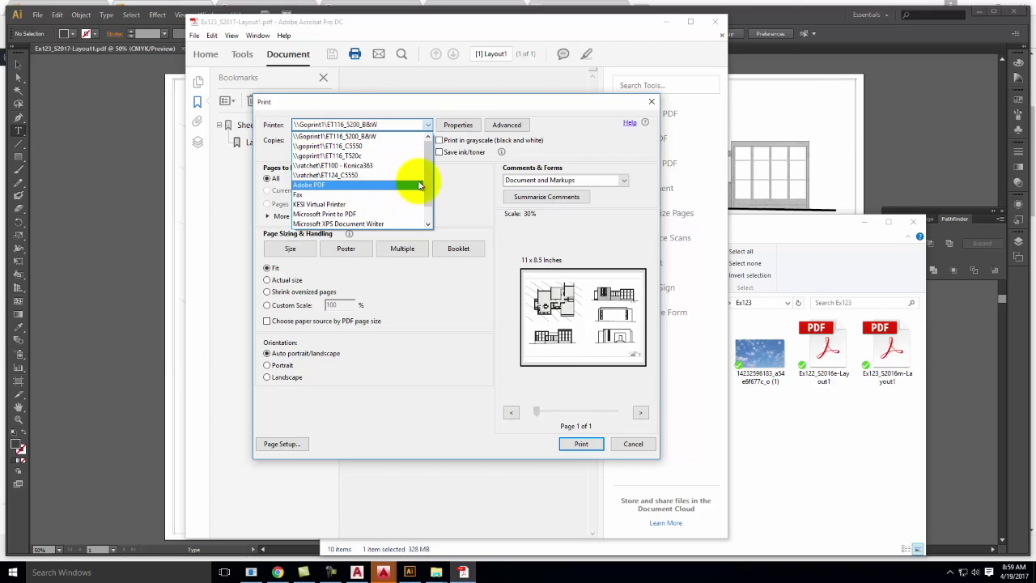
{"action": "left_click_drag", "start_coordinate": [428, 177], "coordinate": [431, 202]}
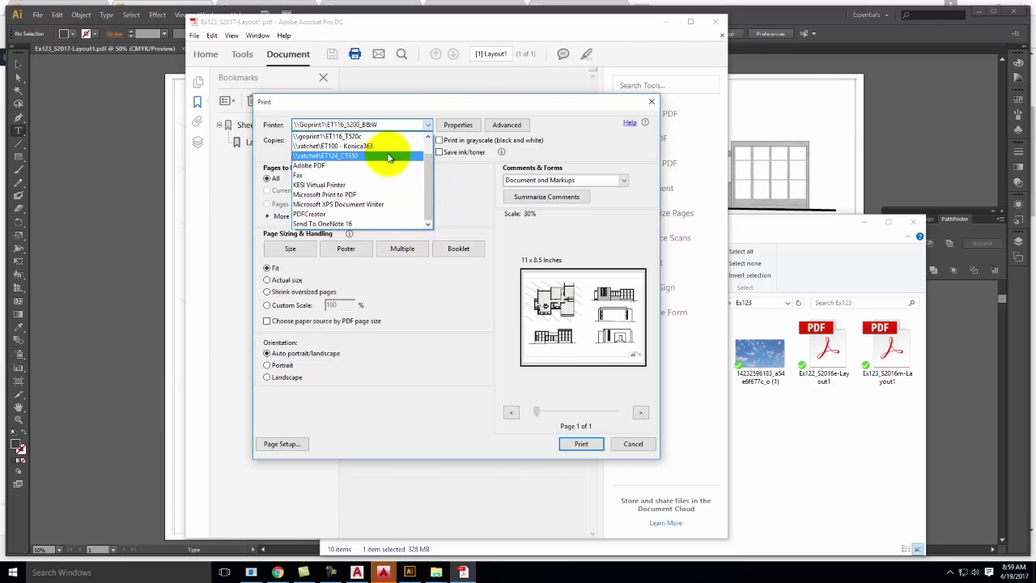
{"action": "left_click_drag", "start_coordinate": [430, 190], "coordinate": [405, 154]}
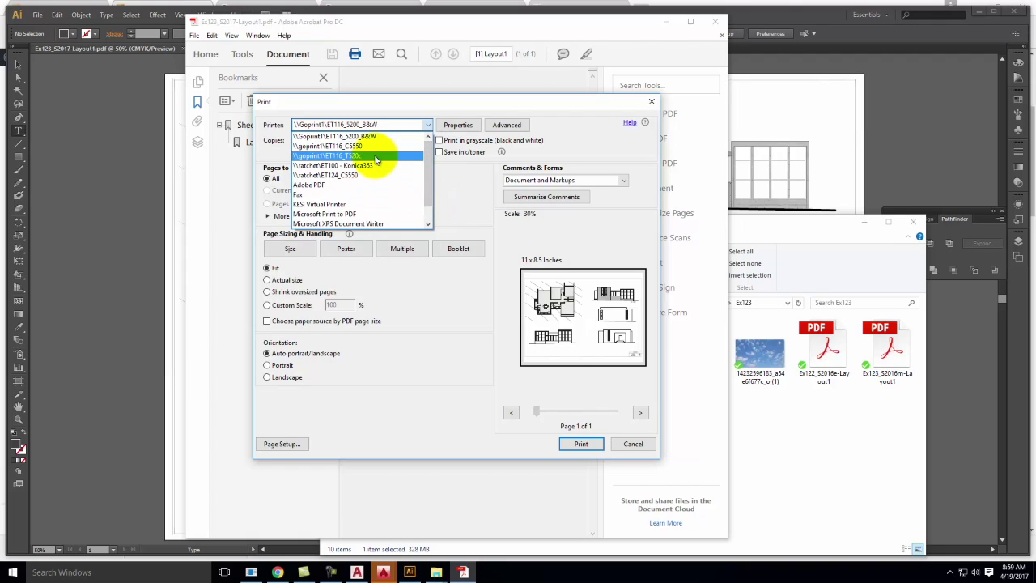
{"action": "left_click", "coordinate": [376, 159]}
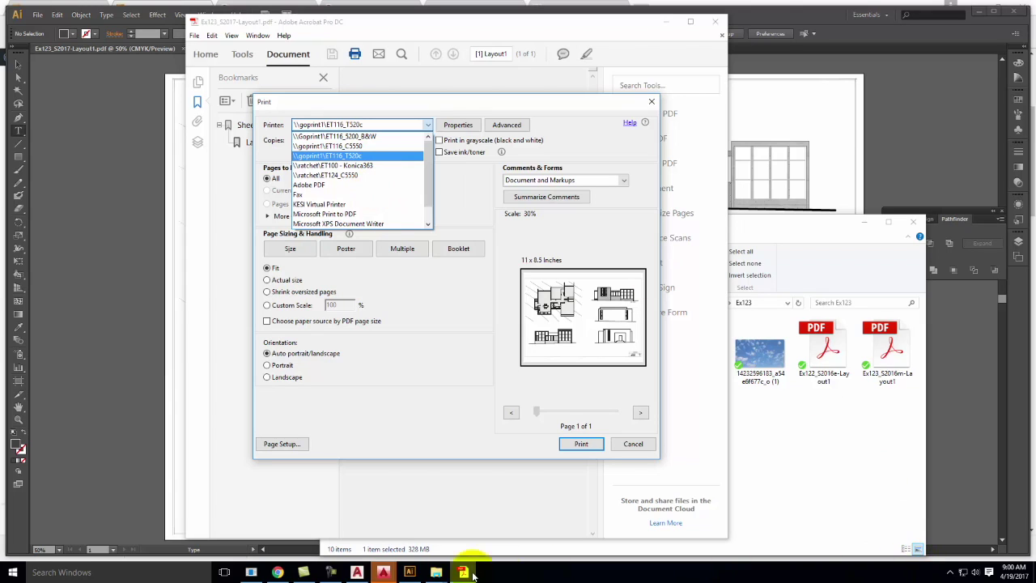
Fit the sheet onto an 11 x 8.5 inch page for the ET116_T520c printer and open its Properties
{"action": "left_click", "coordinate": [330, 571]}
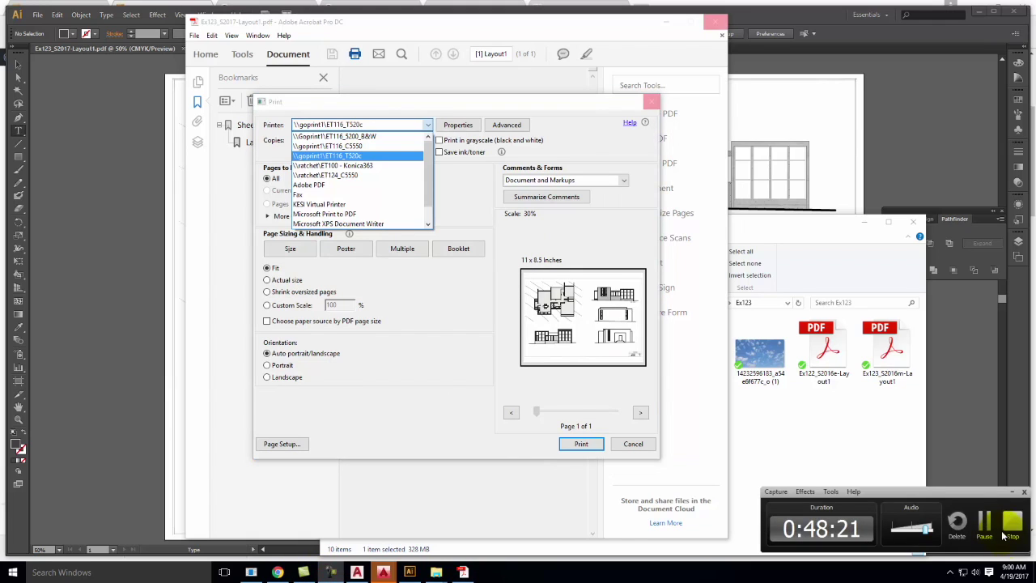
{"action": "left_click", "coordinate": [985, 522]}
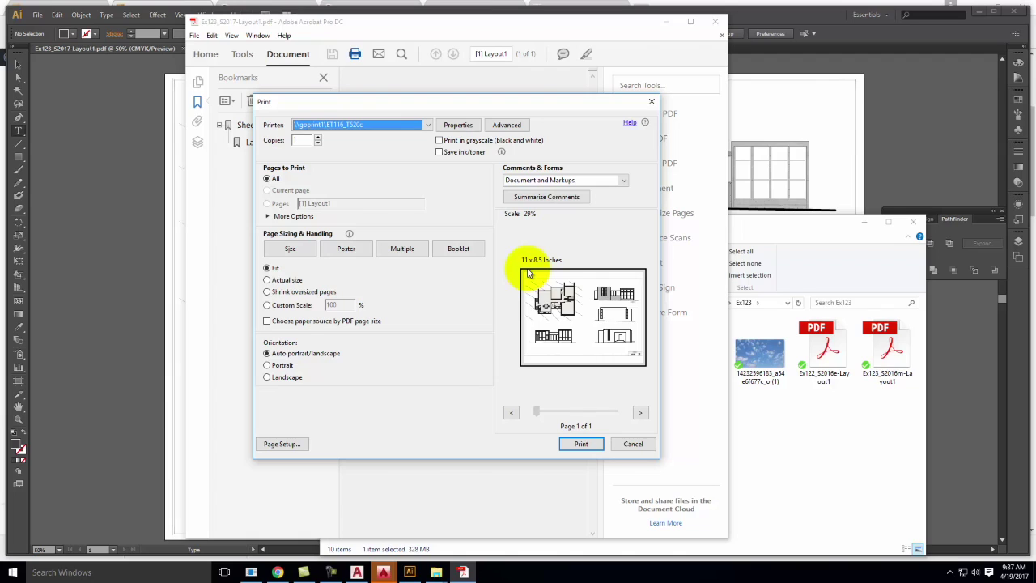
{"action": "left_click", "coordinate": [290, 251]}
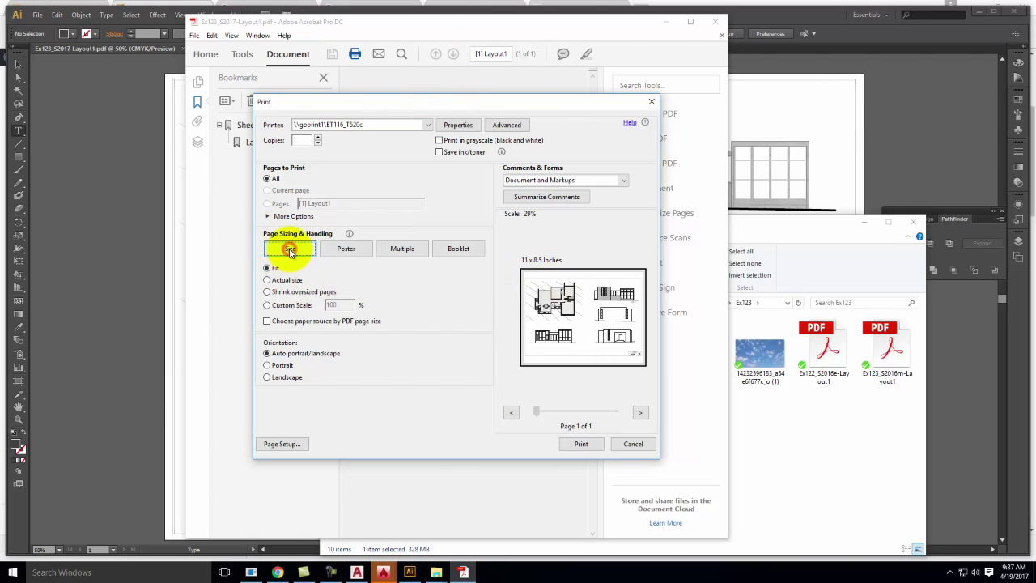
{"action": "left_click", "coordinate": [304, 251]}
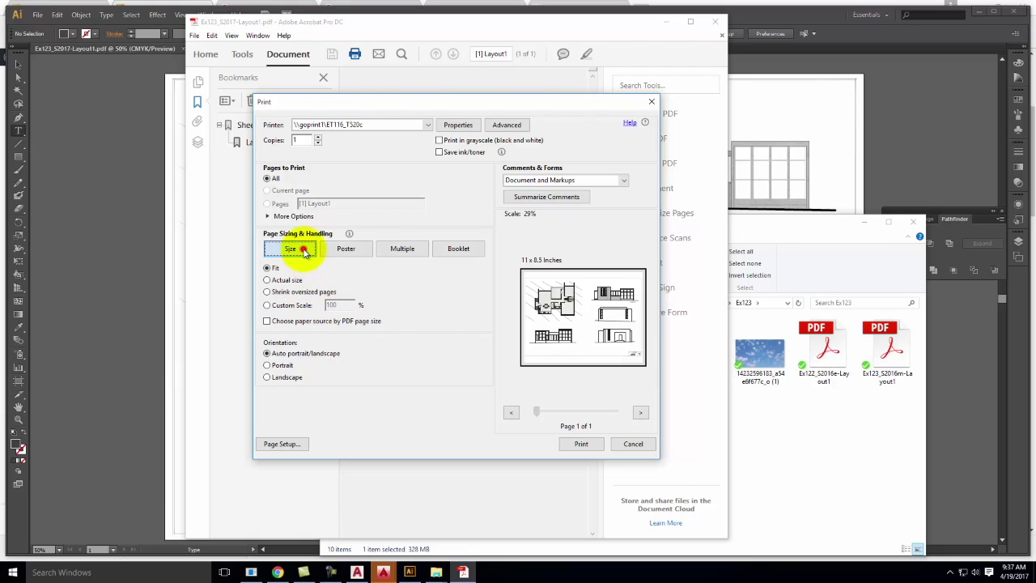
{"action": "left_click", "coordinate": [461, 126]}
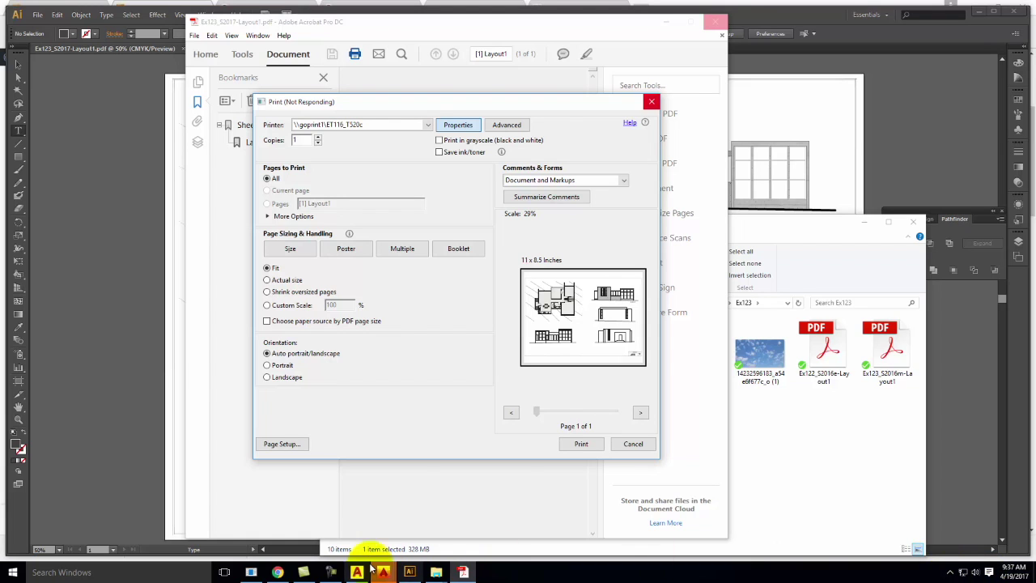
{"action": "left_click", "coordinate": [328, 571]}
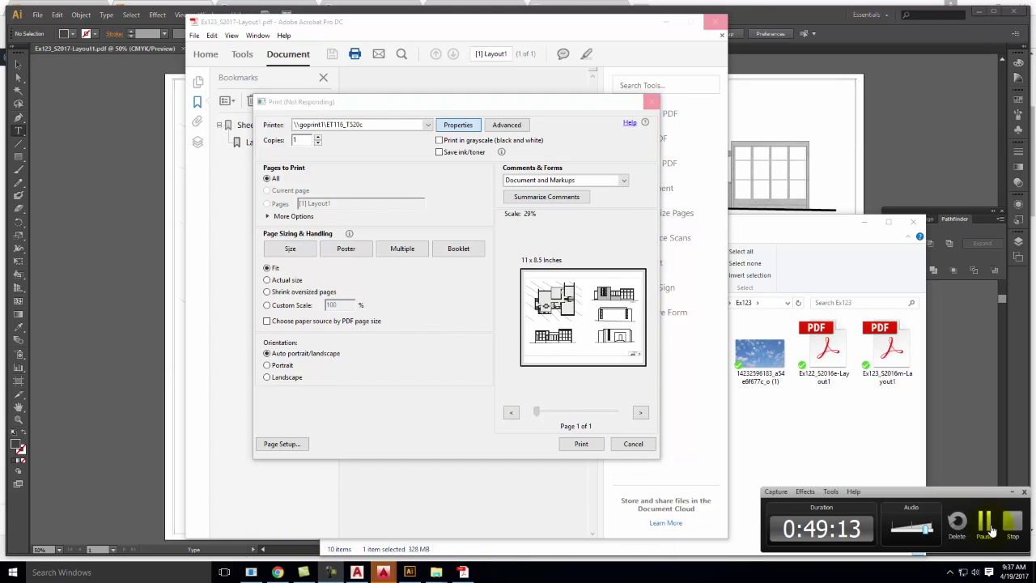